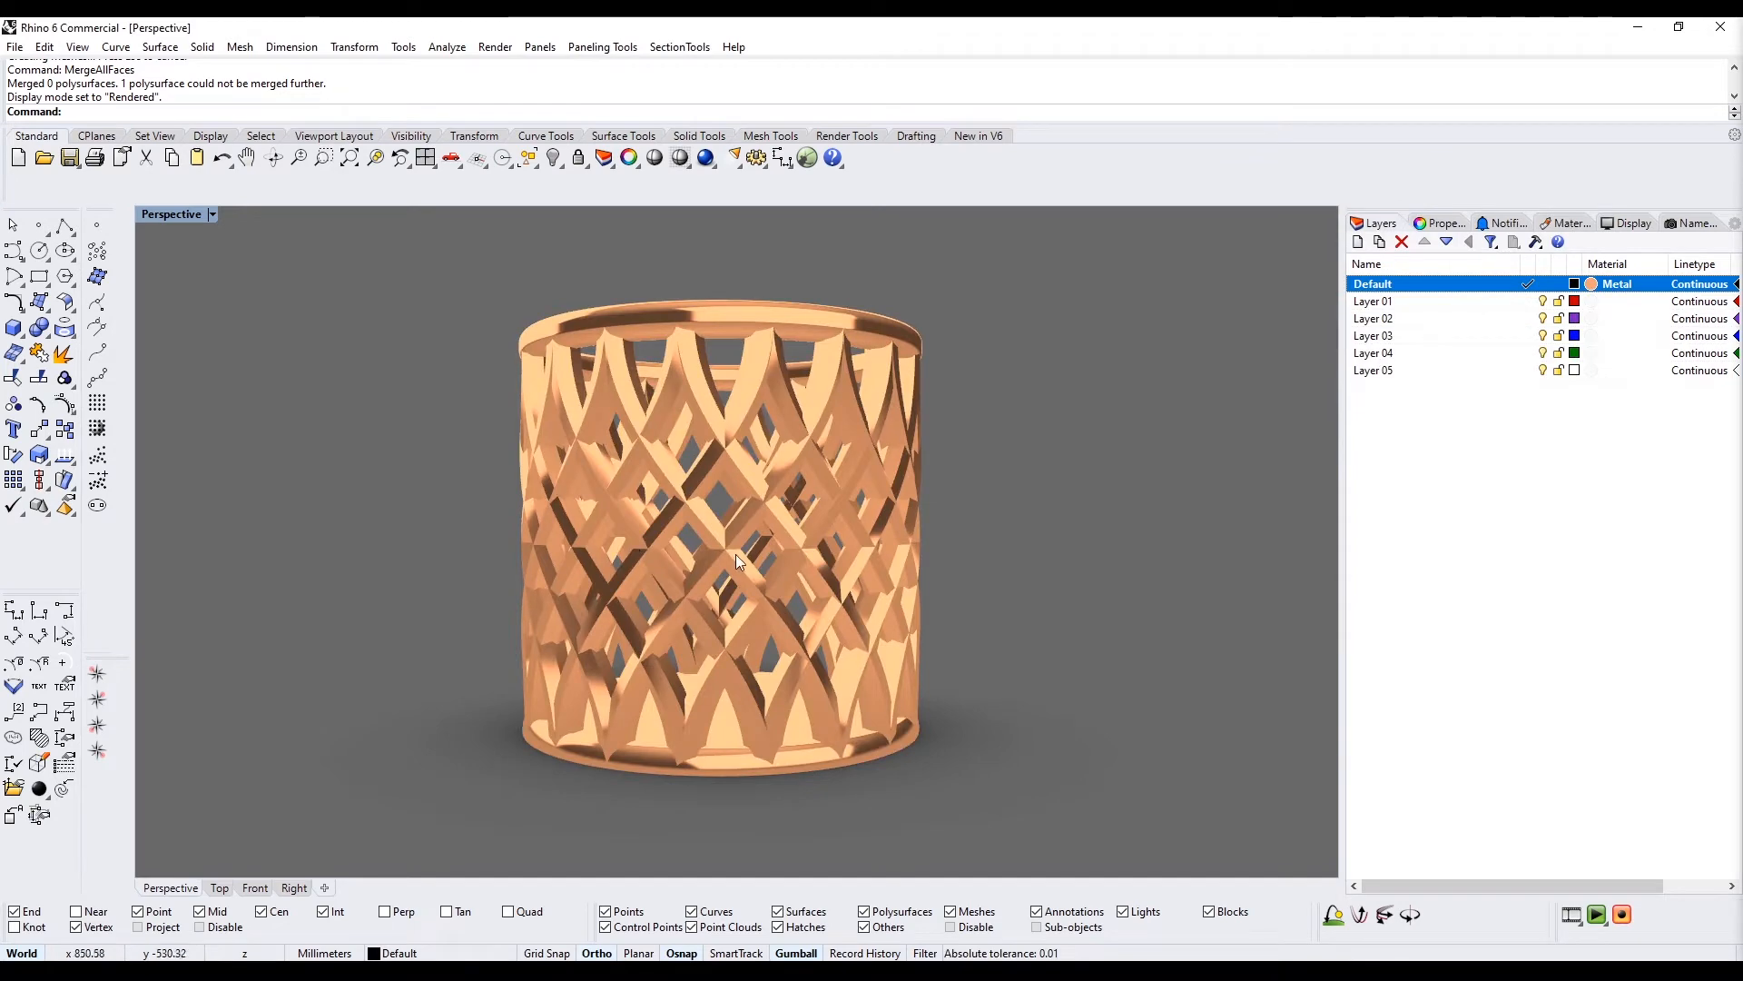
Fit the finished lattice cylinder in the perspective view and show it in Raytraced display mode
{"action": "right_click_drag", "start_coordinate": [717, 552], "coordinate": [706, 563]}
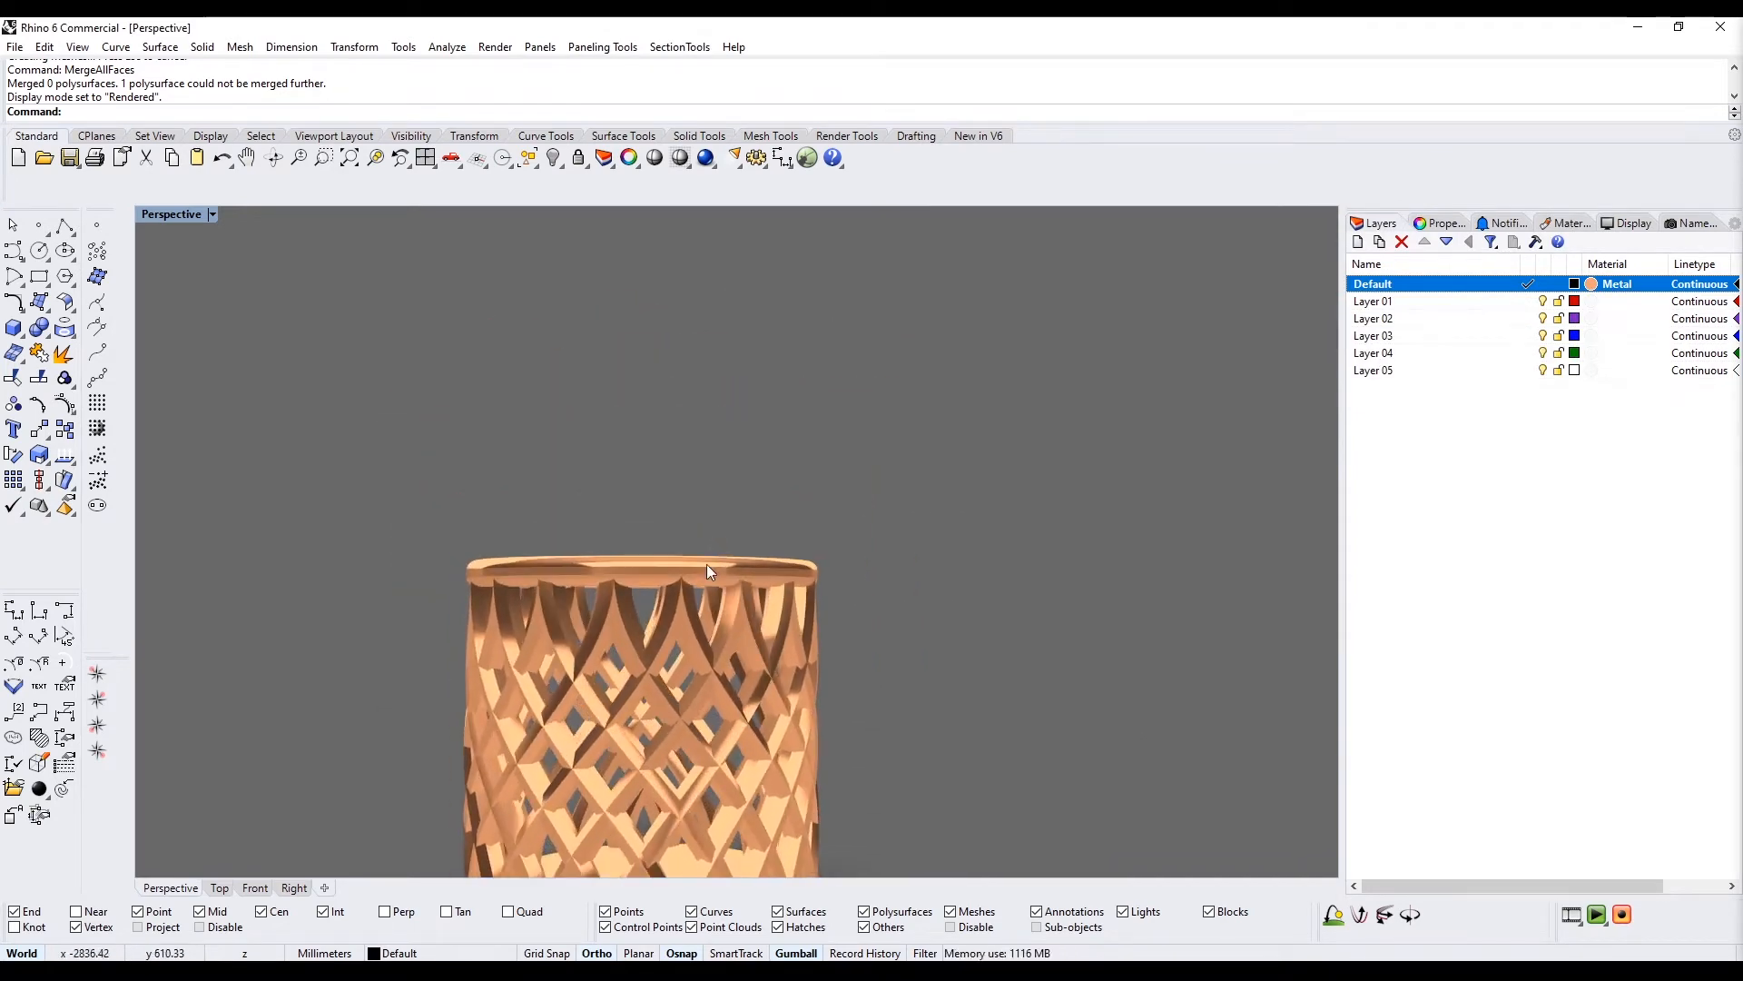
{"action": "type", "text": "z"}
{"action": "key", "text": "Return"}
{"action": "type", "text": "e"}
{"action": "key", "text": "Return"}
{"action": "left_click", "coordinate": [172, 215]}
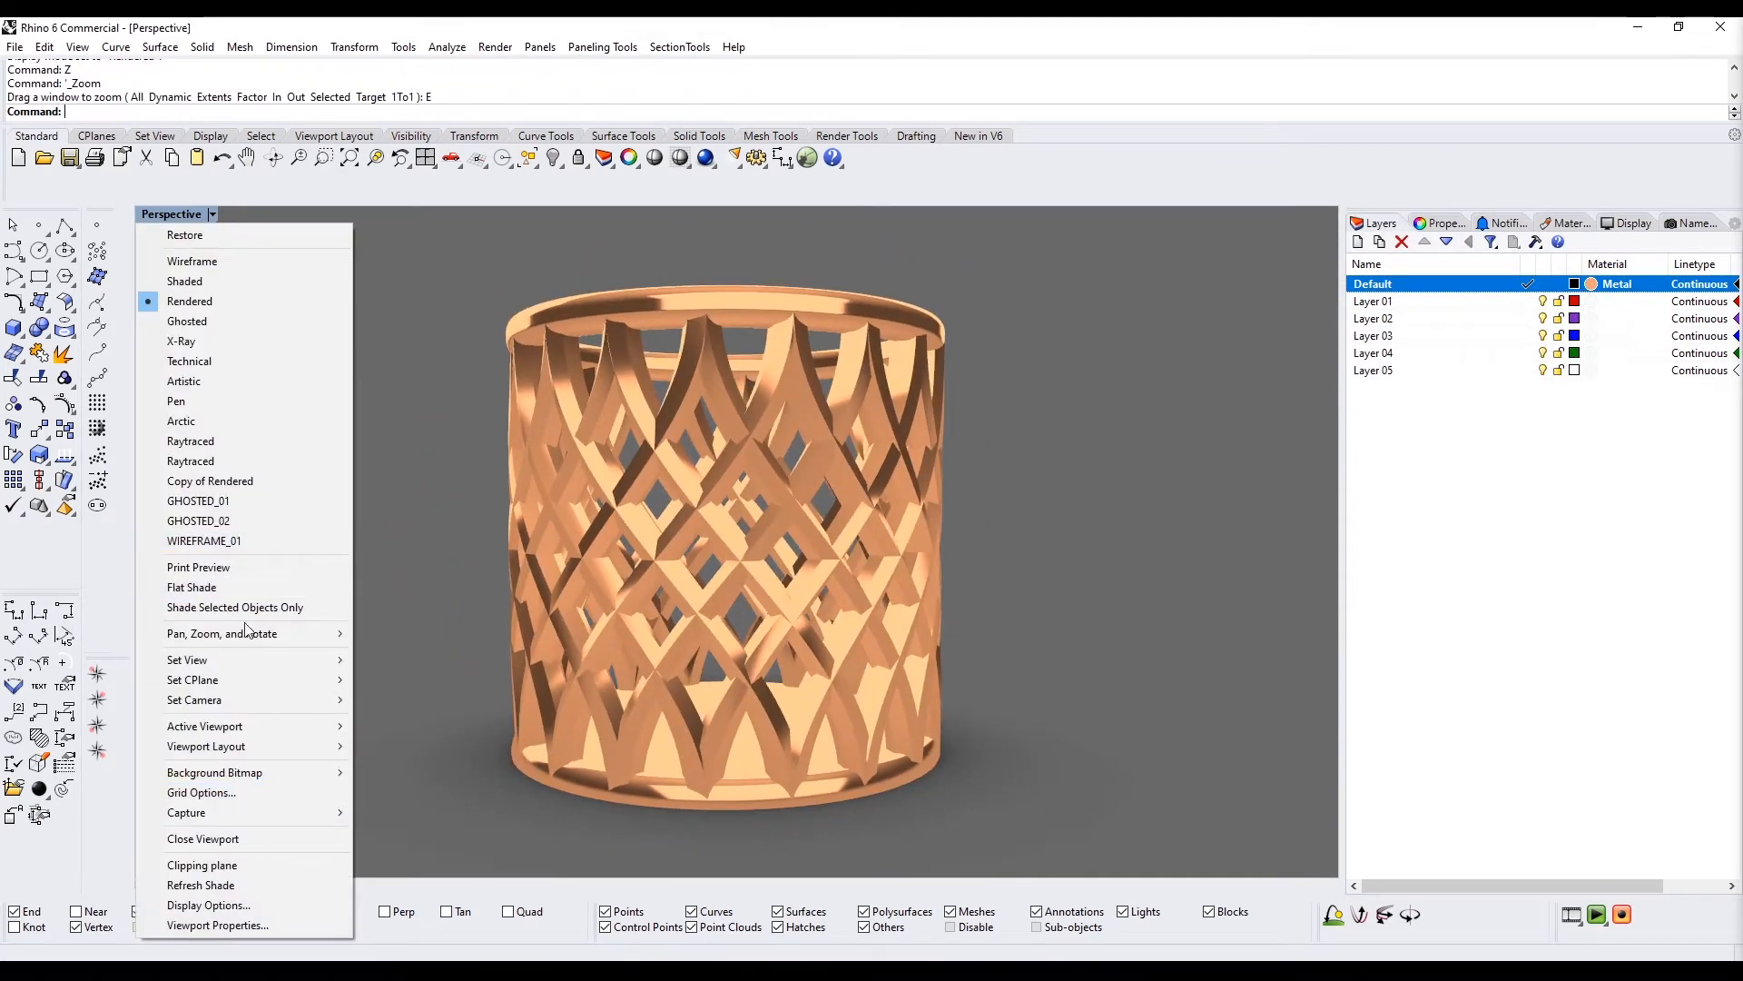
{"action": "left_click", "coordinate": [191, 460]}
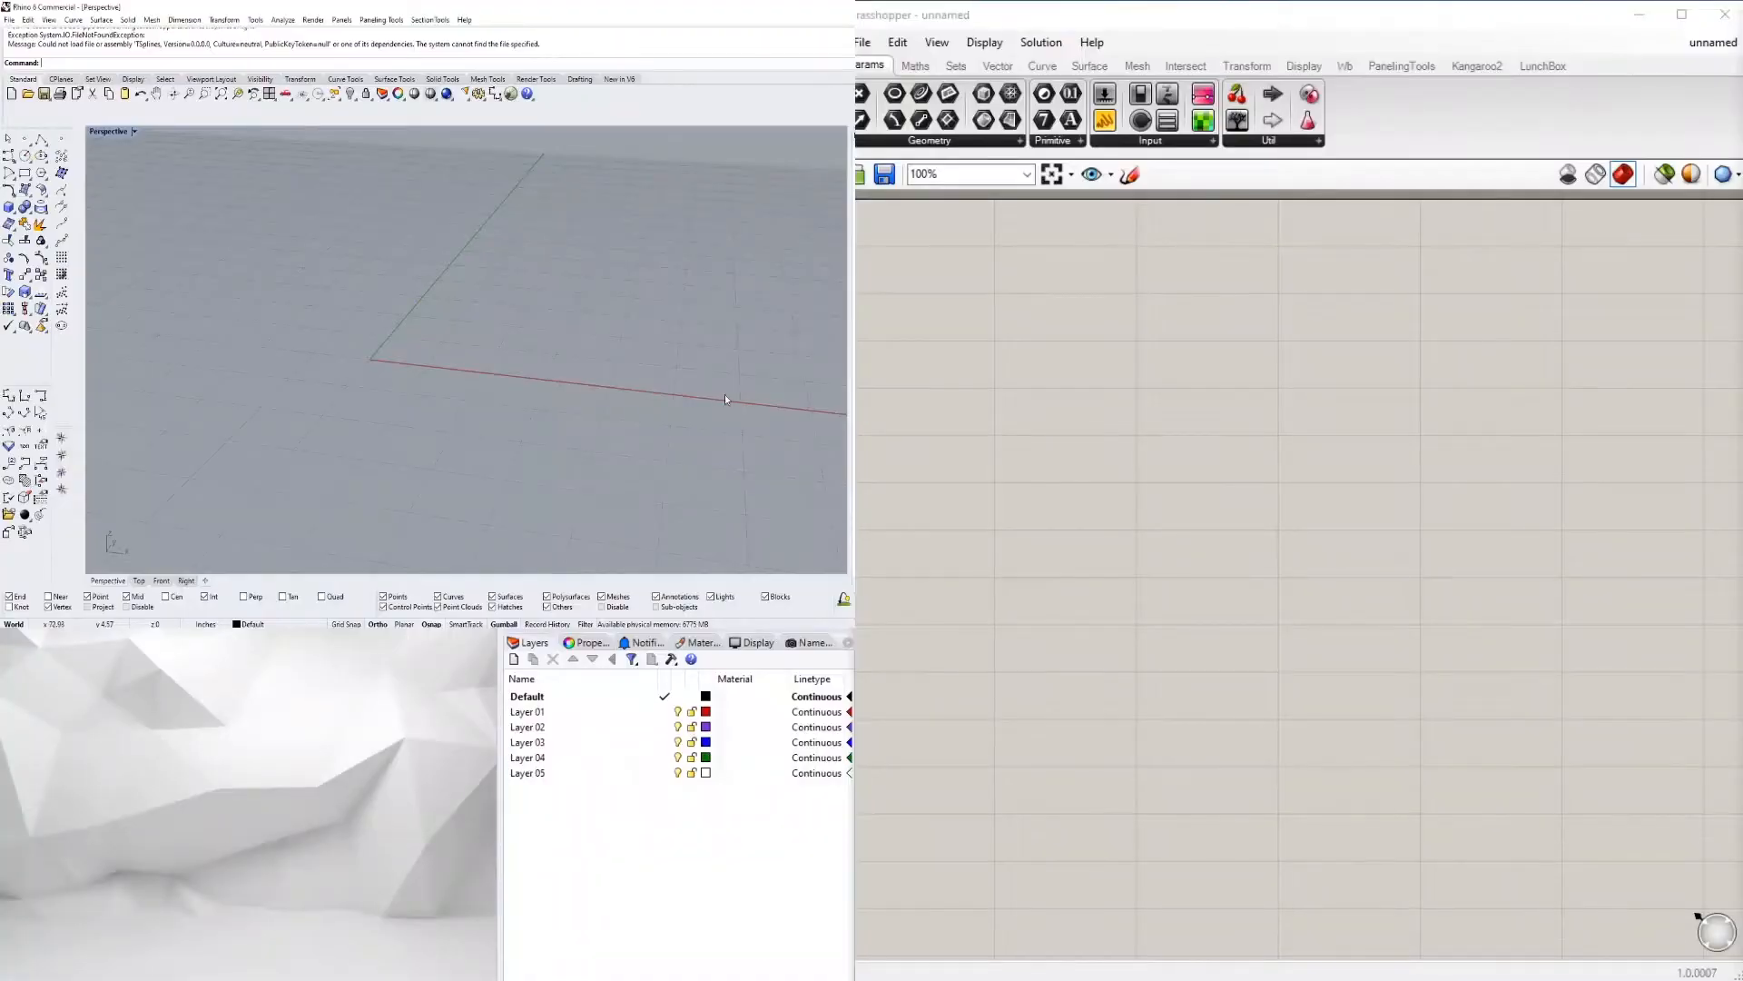
Place a Circle component on the empty Grasshopper canvas
{"action": "right_click_drag", "start_coordinate": [552, 360], "coordinate": [532, 369]}
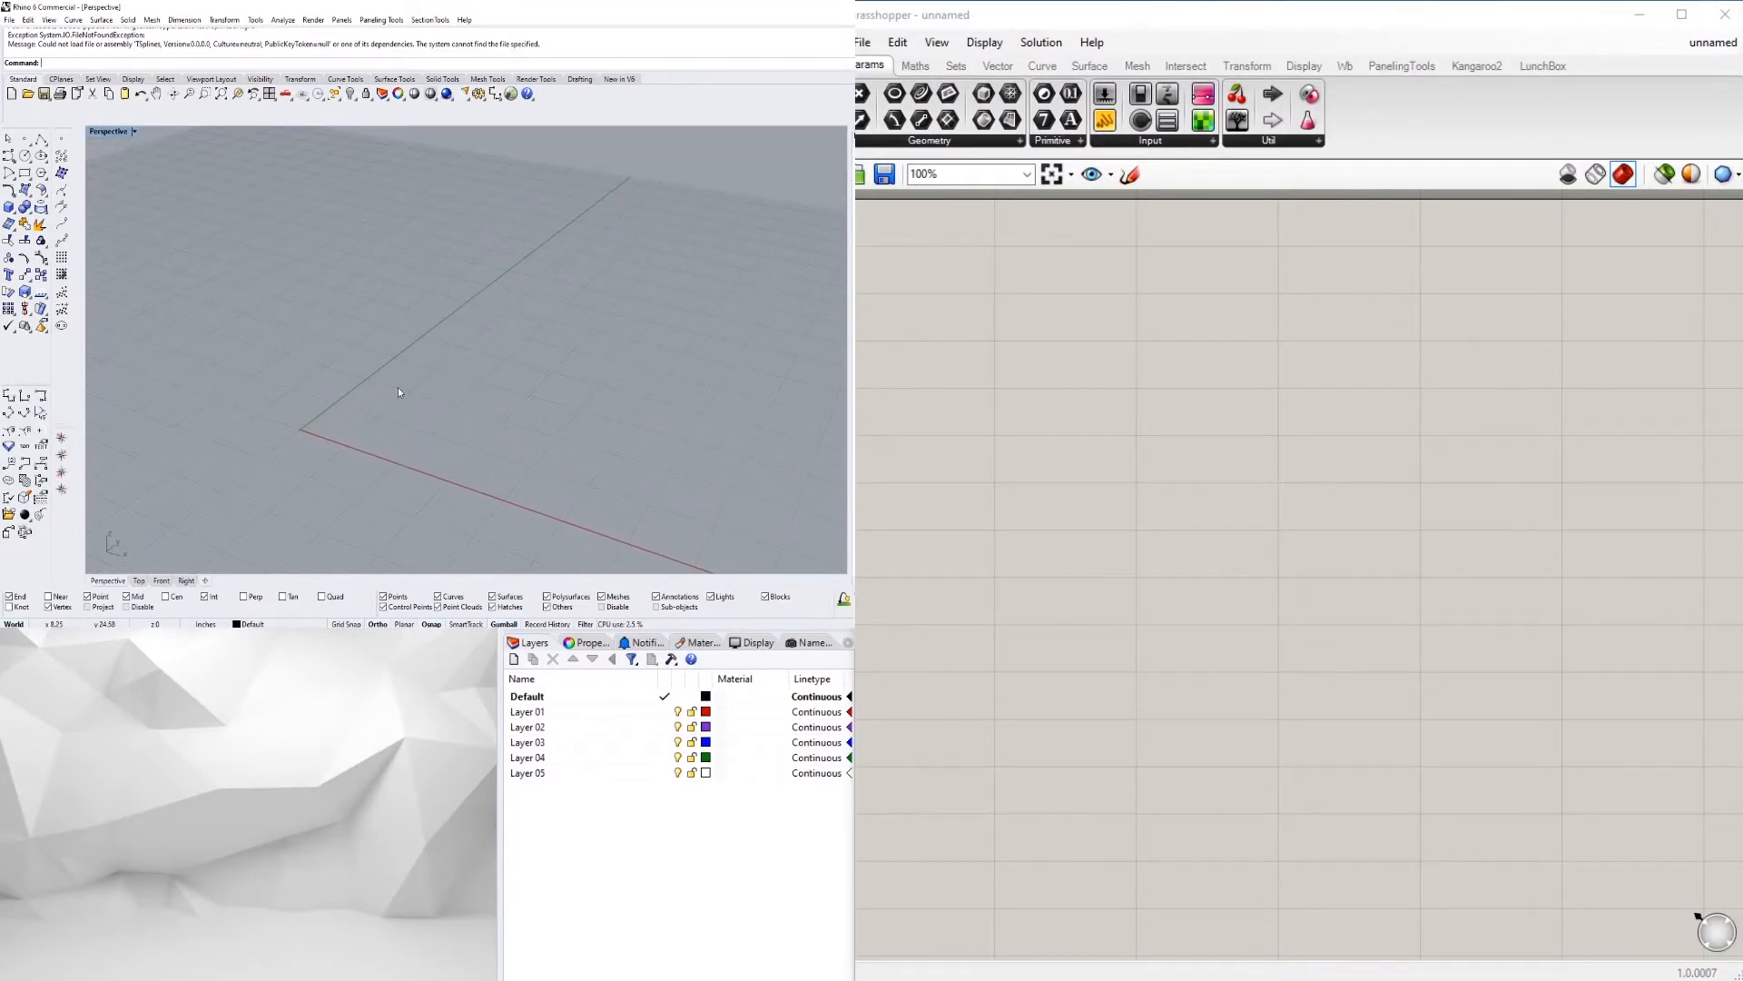
{"action": "double_click", "coordinate": [1299, 368]}
{"action": "type", "text": "cir"}
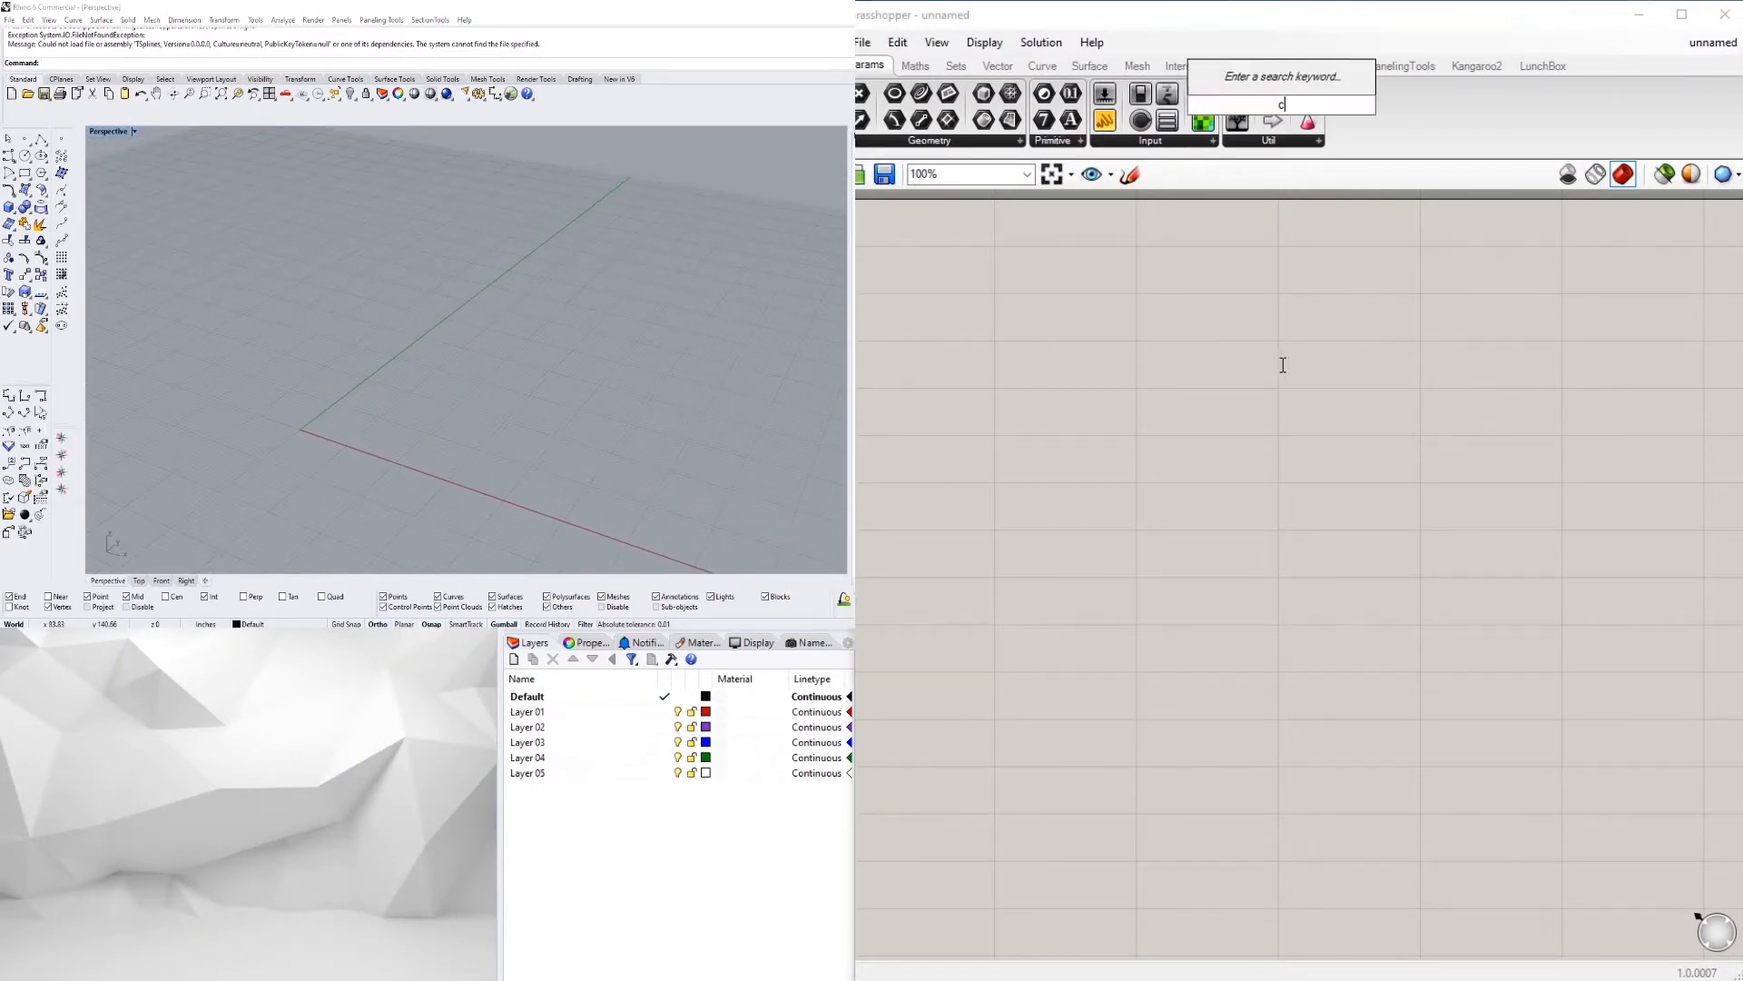
{"action": "left_click", "coordinate": [1280, 349]}
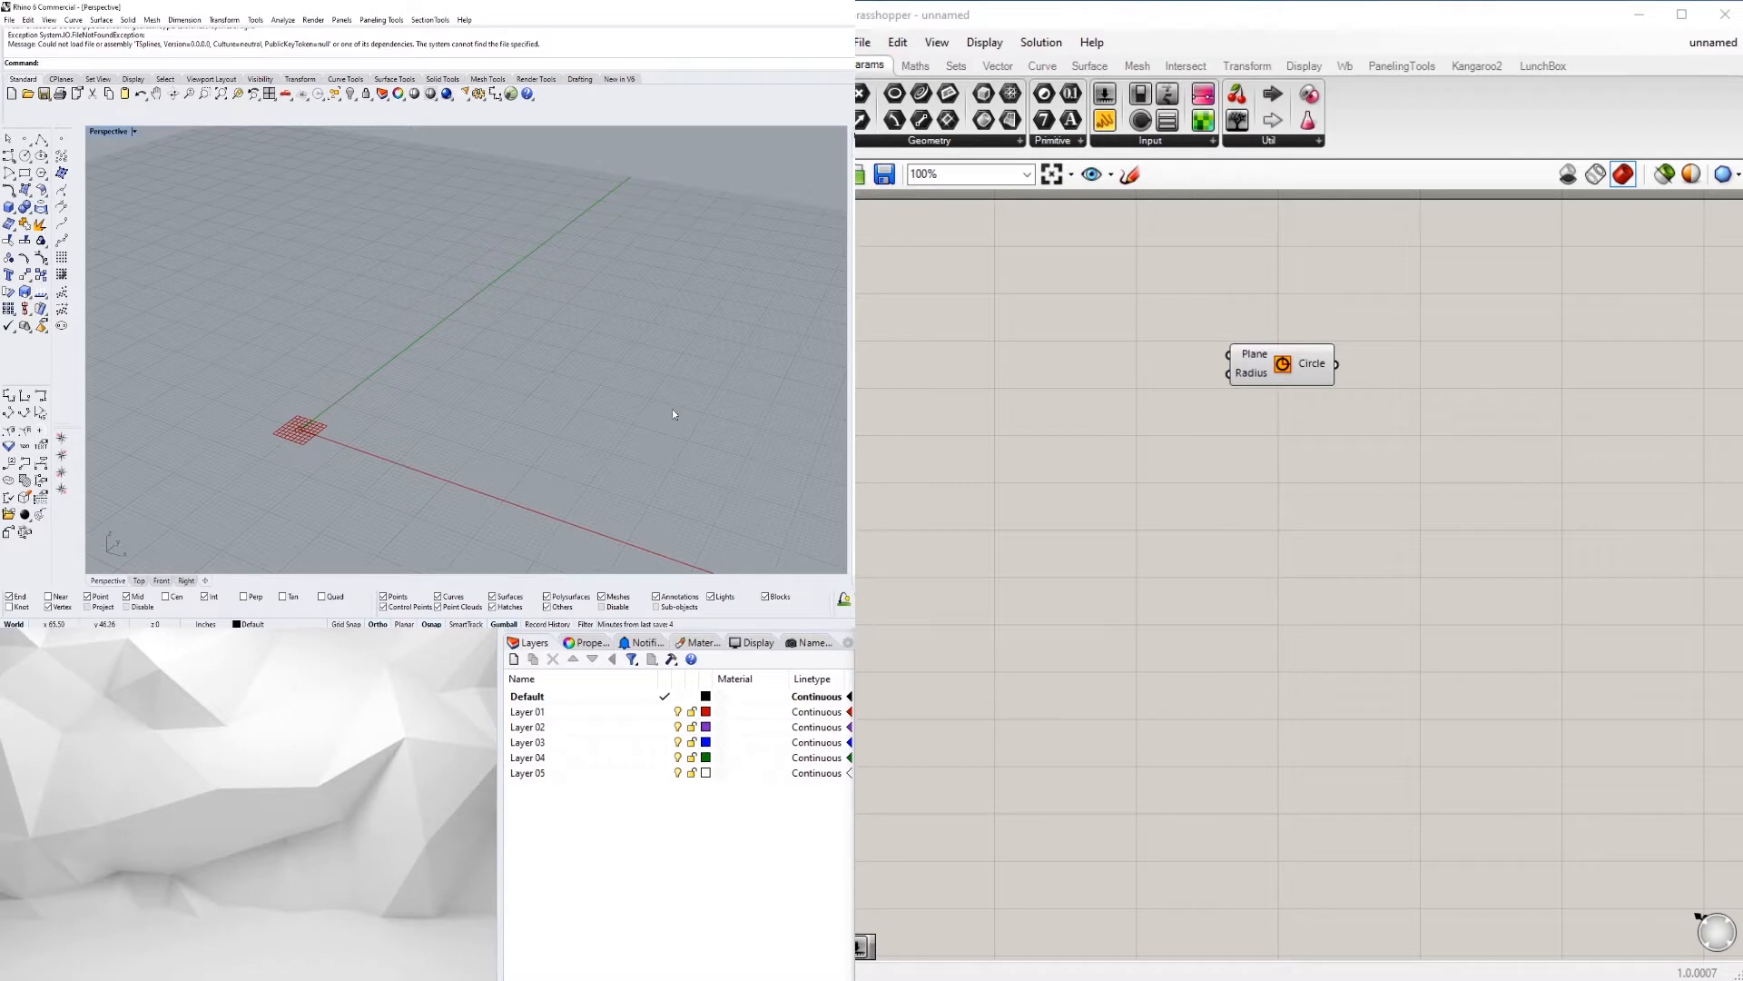
Set the Rhino document's model units to millimeters
{"action": "type", "text": "Units"}
{"action": "key", "text": "Return"}
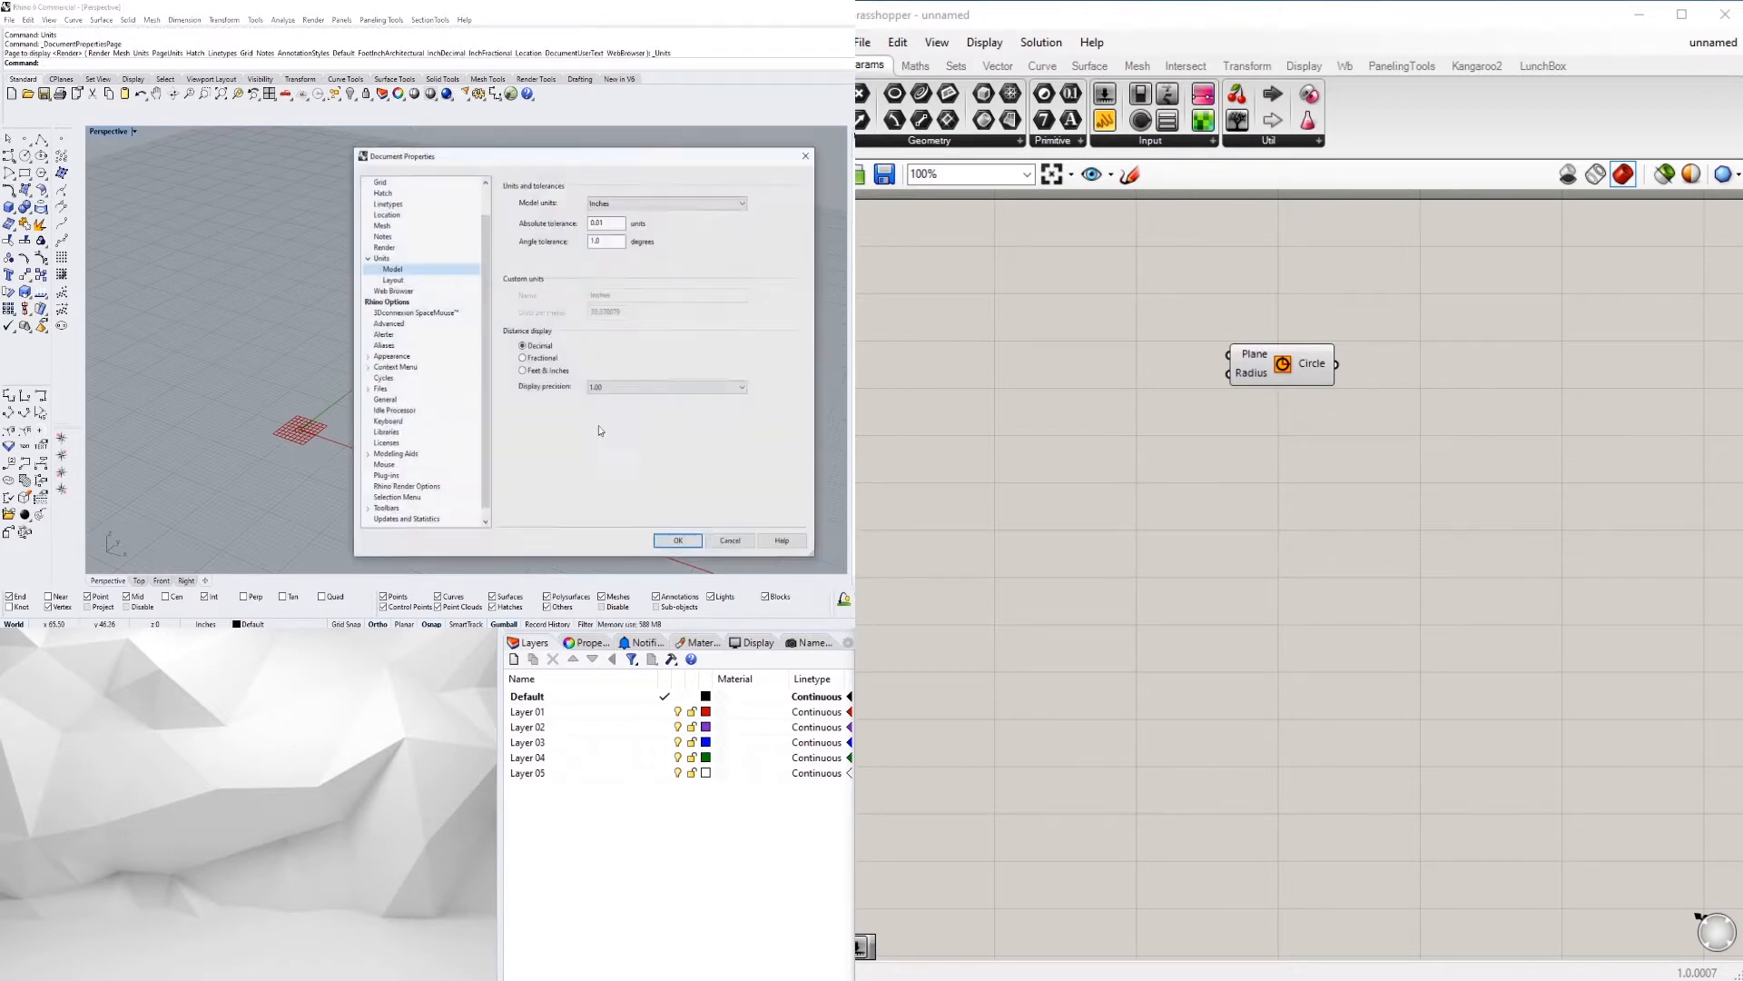
{"action": "left_click", "coordinate": [619, 202]}
{"action": "left_click", "coordinate": [618, 225]}
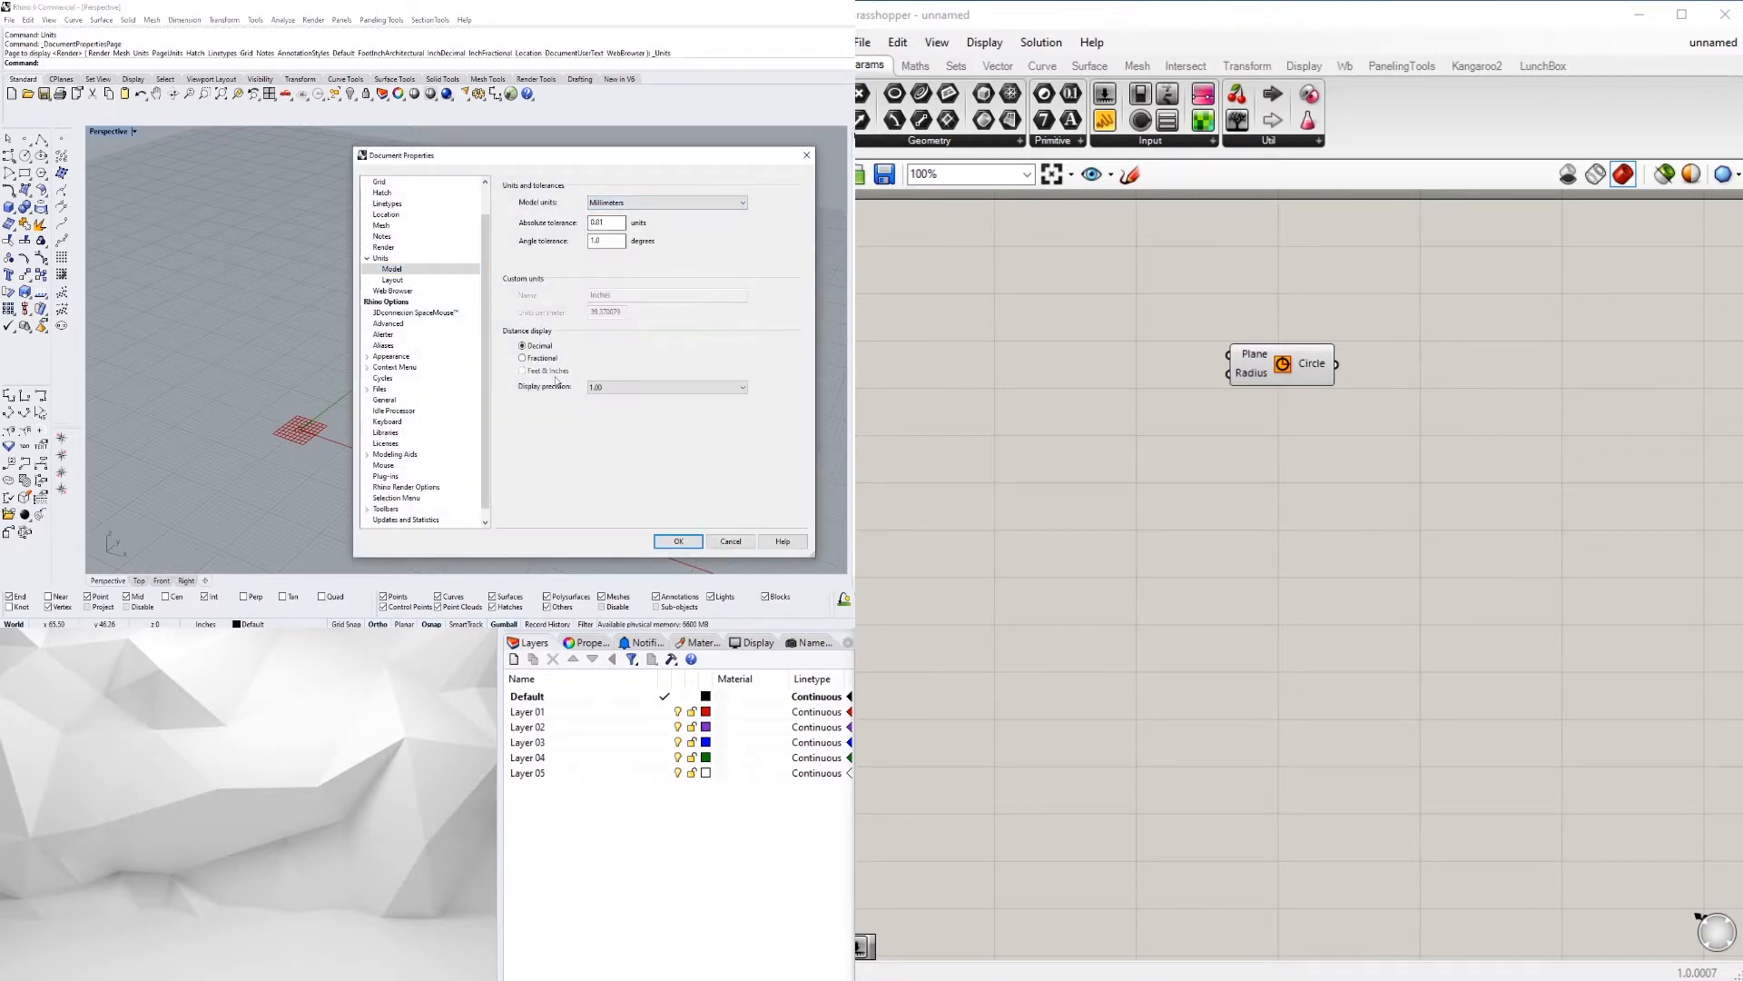
{"action": "left_click", "coordinate": [680, 543]}
Add a number slider set to 50 on the Grasshopper canvas and connect it to the Circle's Radius
{"action": "right_click_drag", "start_coordinate": [1255, 389], "coordinate": [1589, 460]}
{"action": "double_click", "coordinate": [1272, 476]}
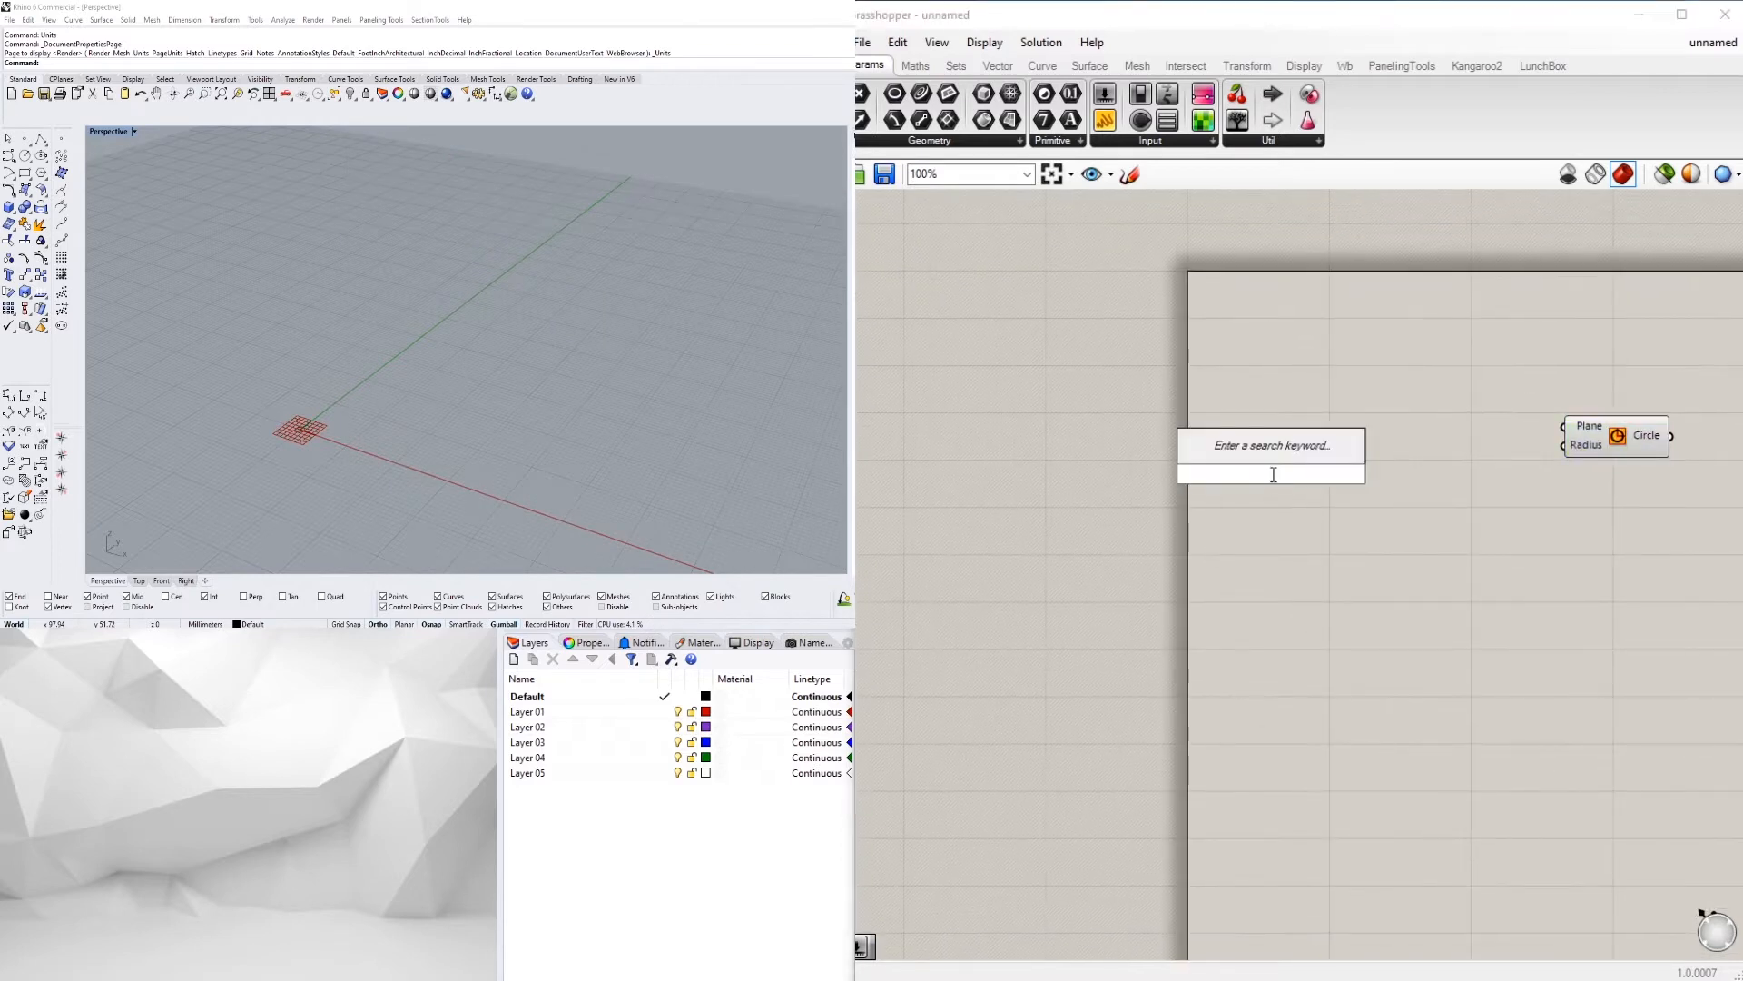
{"action": "type", "text": "50"}
{"action": "key", "text": "Return"}
{"action": "left_click_drag", "start_coordinate": [1577, 445], "coordinate": [1580, 446]}
Move the Circle beside its radius slider and shift both components further into the canvas
{"action": "left_click_drag", "start_coordinate": [1608, 443], "coordinate": [1434, 470]}
{"action": "scroll", "coordinate": [454, 334], "scroll_direction": "down", "scroll_amount": 10}
{"action": "left_click_drag", "start_coordinate": [1531, 553], "coordinate": [1166, 418]}
{"action": "scroll", "coordinate": [926, 487], "scroll_direction": "down", "scroll_amount": 3}
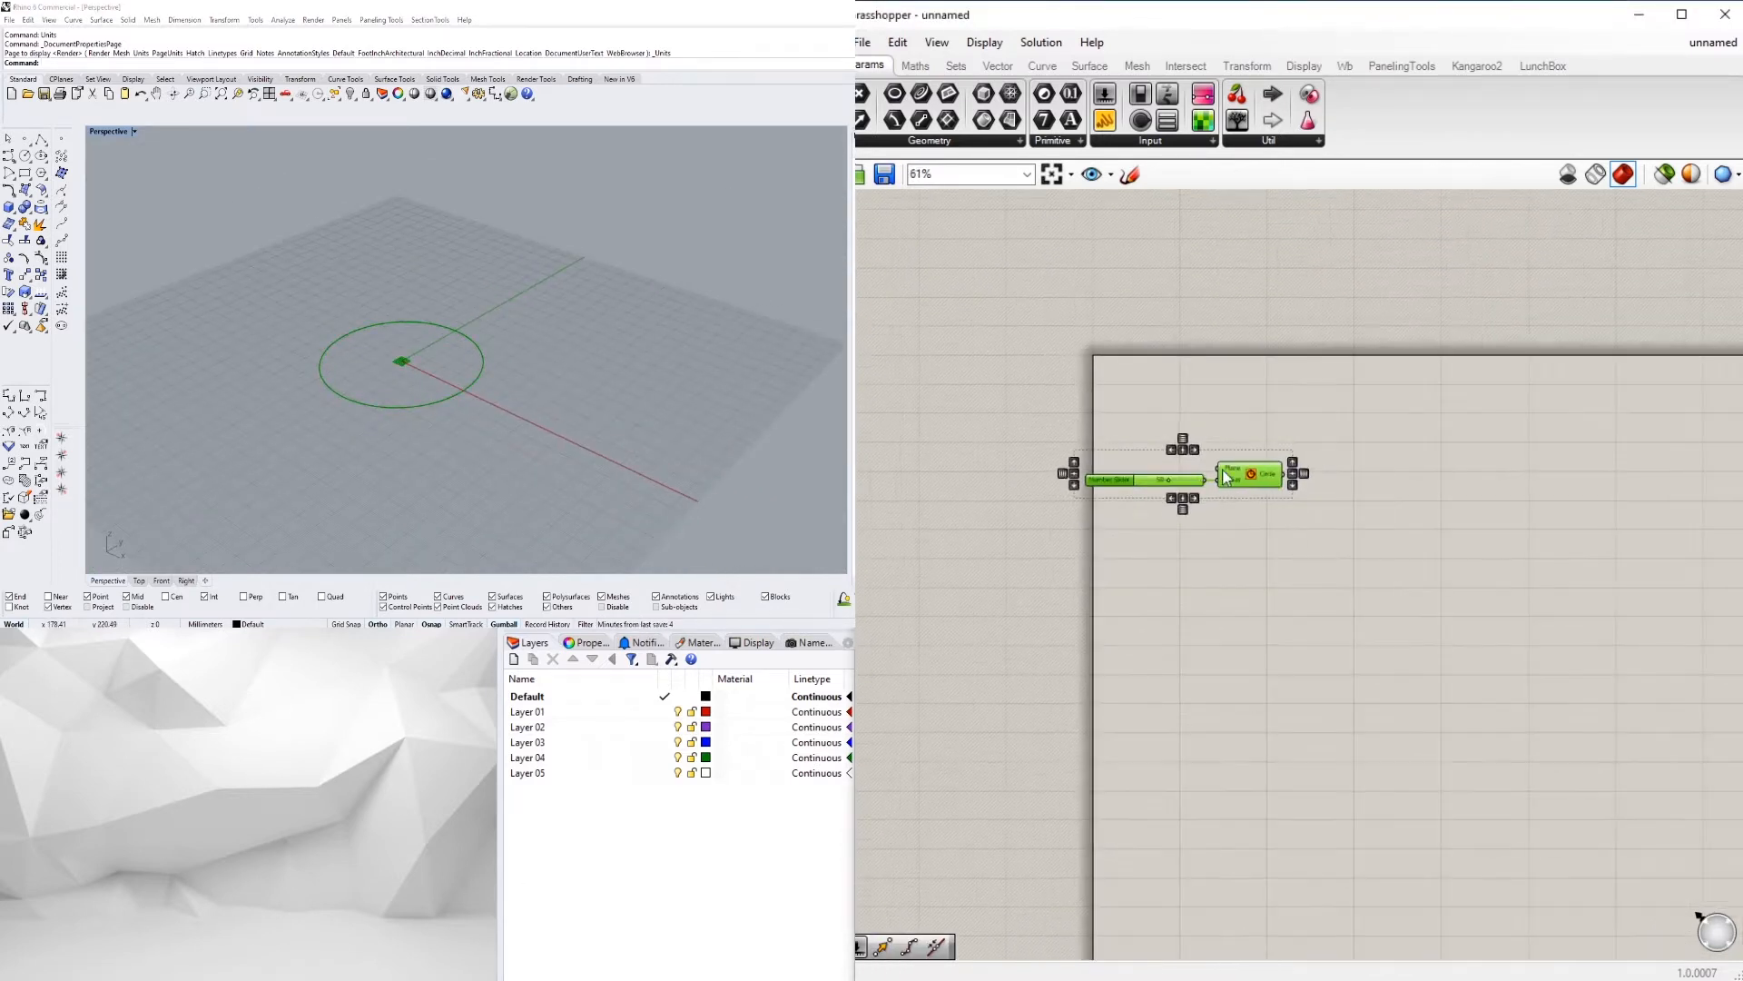
{"action": "left_click_drag", "start_coordinate": [1231, 475], "coordinate": [1319, 511]}
{"action": "left_click", "coordinate": [1327, 440]}
Add a Divide Curve component after the Circle and connect the Circle output to its Curve input
{"action": "scroll", "coordinate": [1300, 527], "scroll_direction": "up", "scroll_amount": 2}
{"action": "left_click", "coordinate": [1403, 522]}
{"action": "right_click_drag", "start_coordinate": [1434, 523], "coordinate": [1342, 563]}
{"action": "double_click", "coordinate": [1366, 527]}
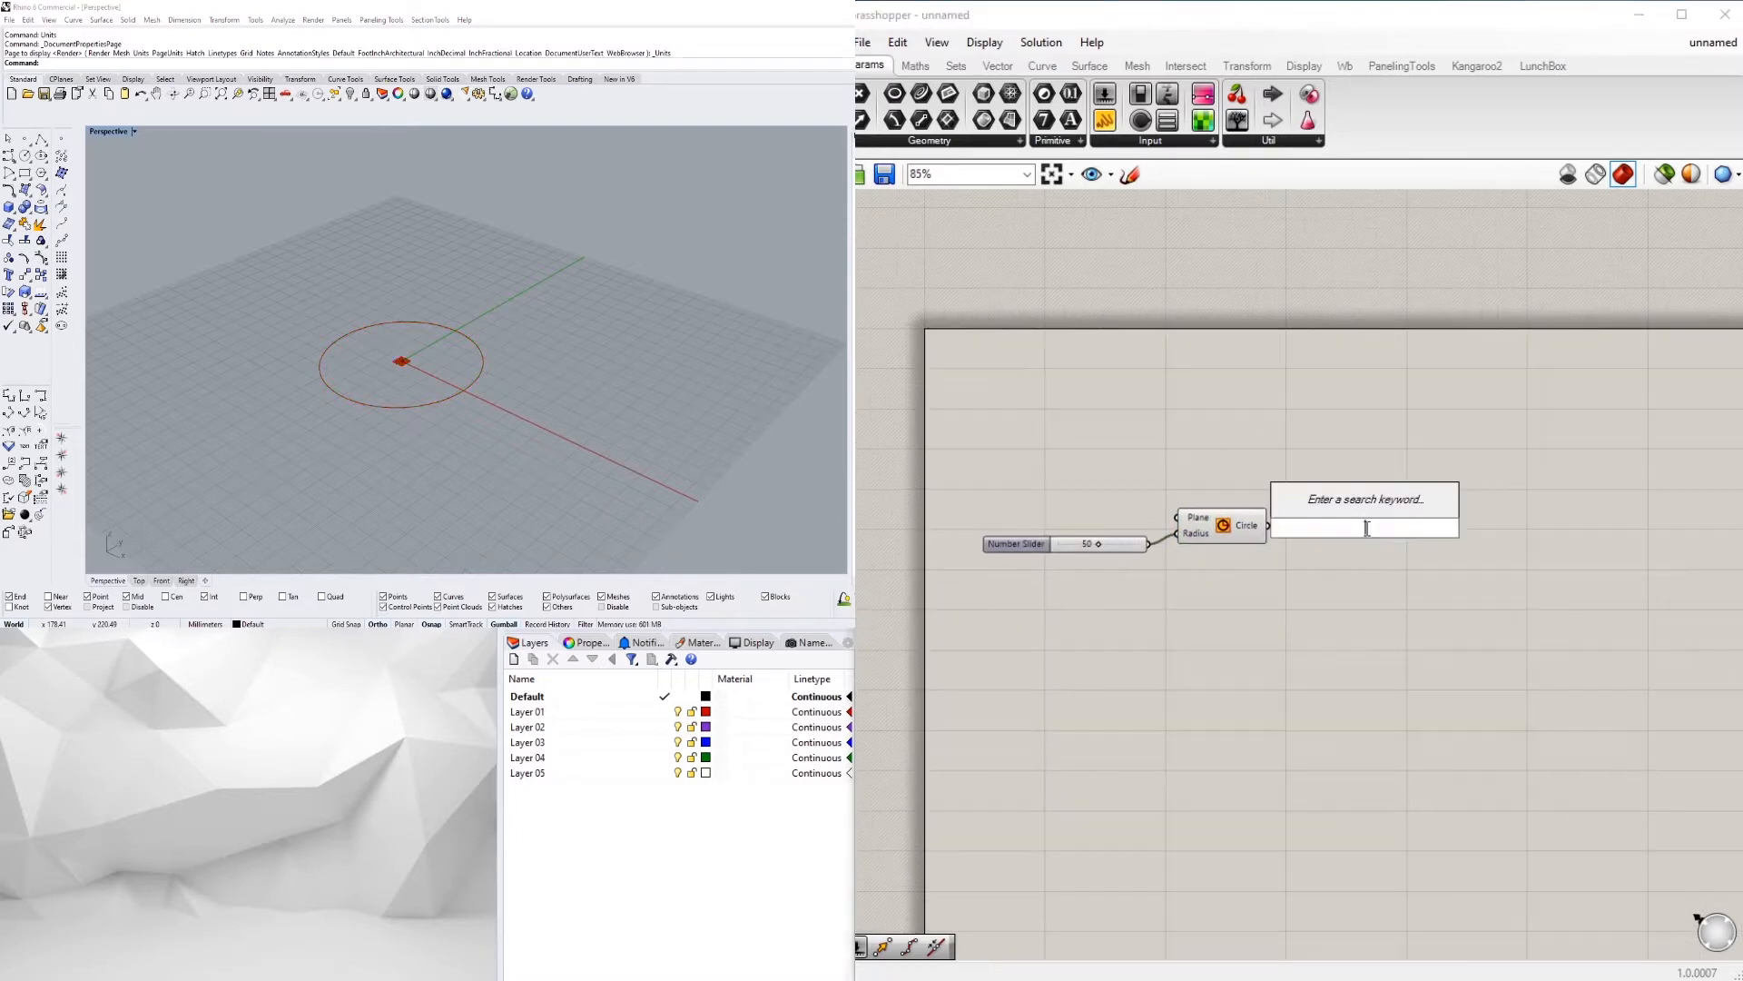
{"action": "scroll", "coordinate": [1322, 536], "scroll_direction": "up", "scroll_amount": 2}
{"action": "double_click", "coordinate": [1391, 537]}
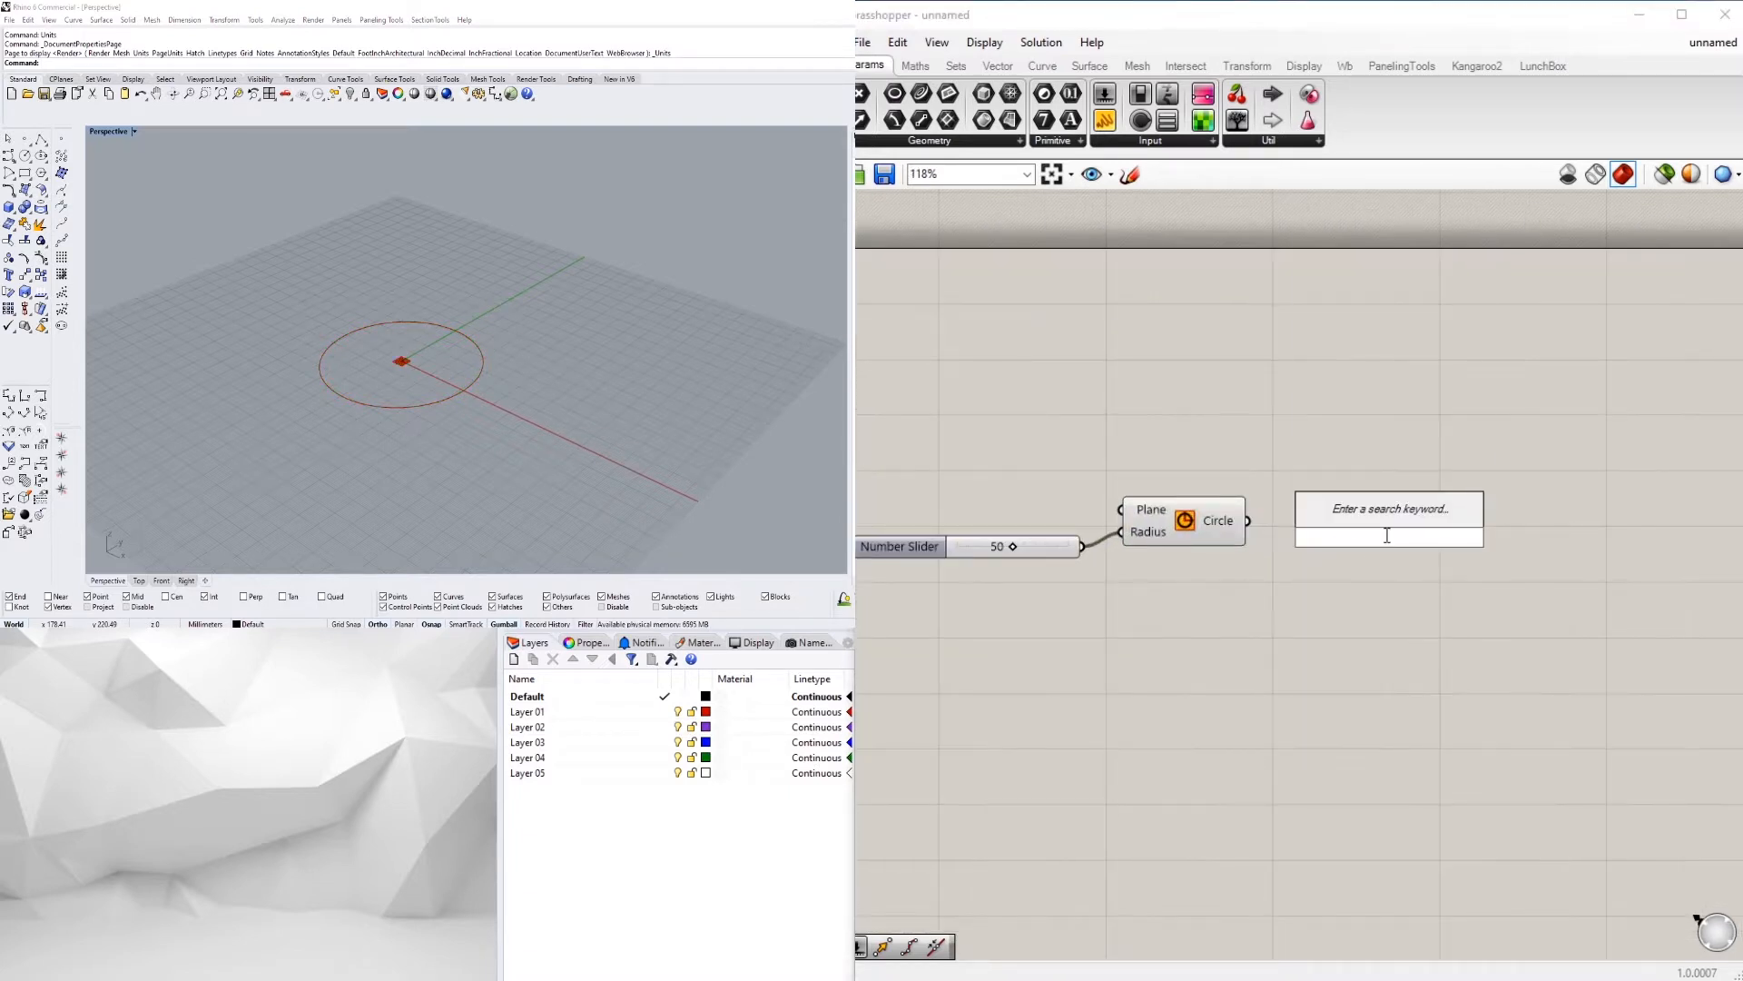
{"action": "type", "text": "divide"}
{"action": "left_click", "coordinate": [1349, 489]}
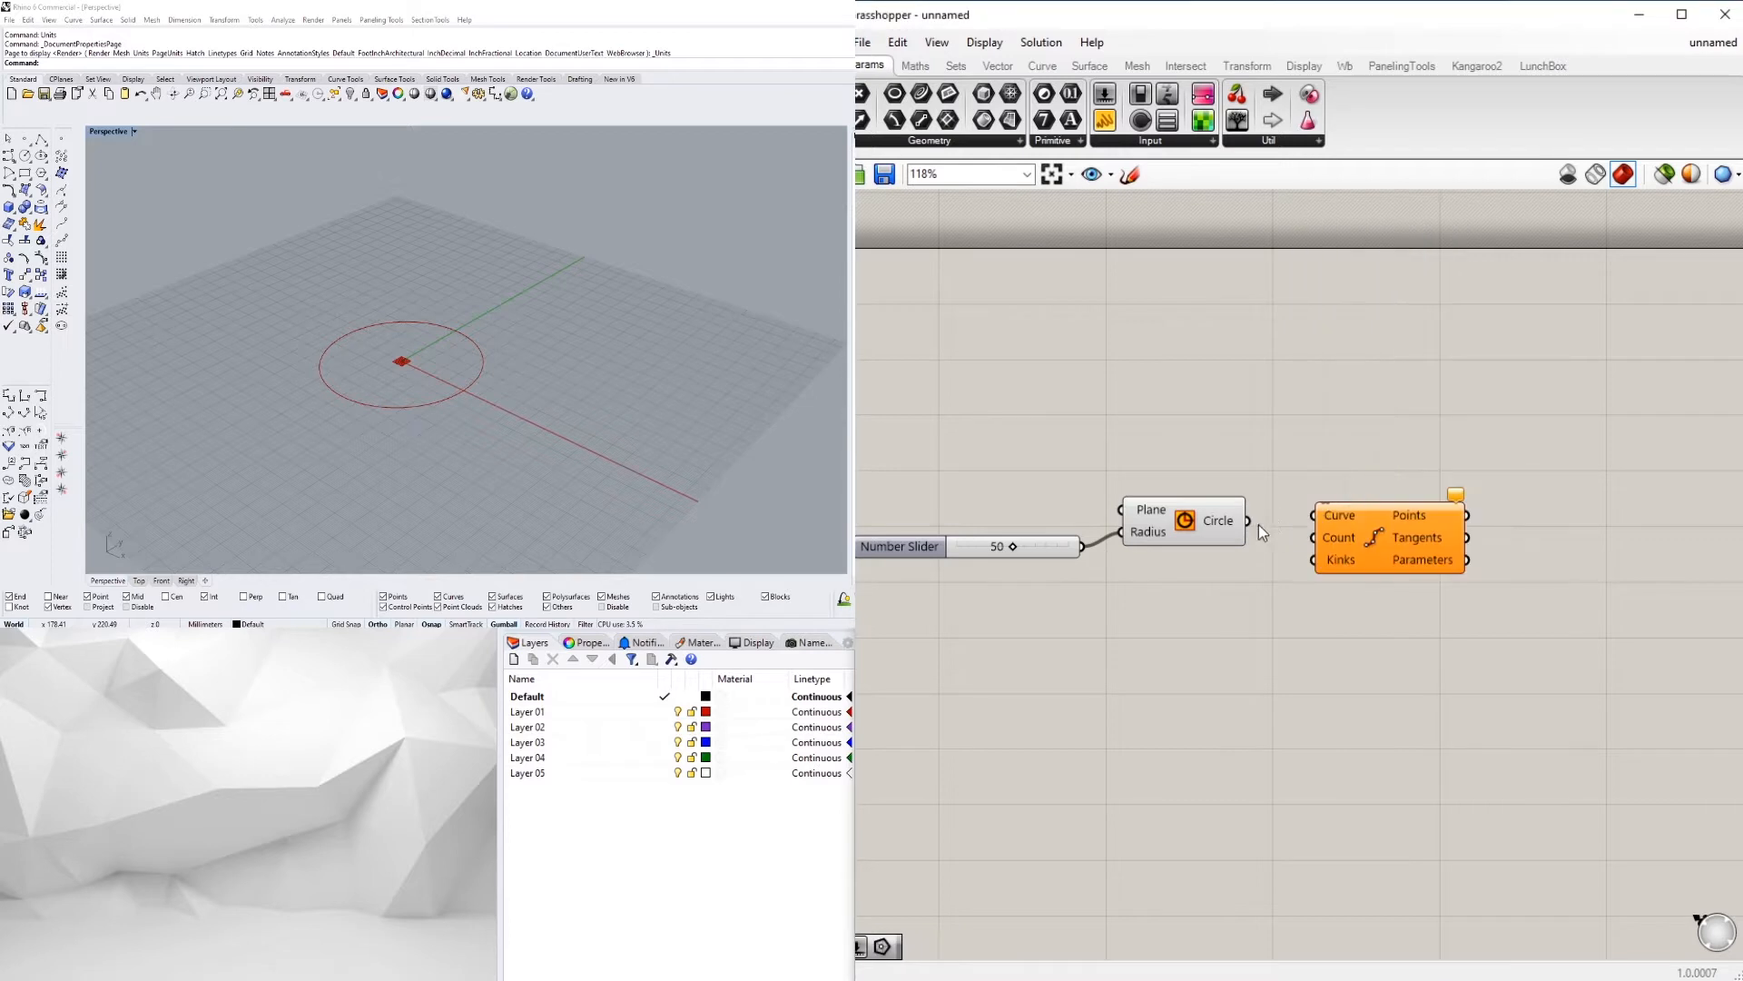
{"action": "left_click_drag", "start_coordinate": [1249, 522], "coordinate": [1314, 515]}
{"action": "right_click_drag", "start_coordinate": [1307, 548], "coordinate": [1158, 575]}
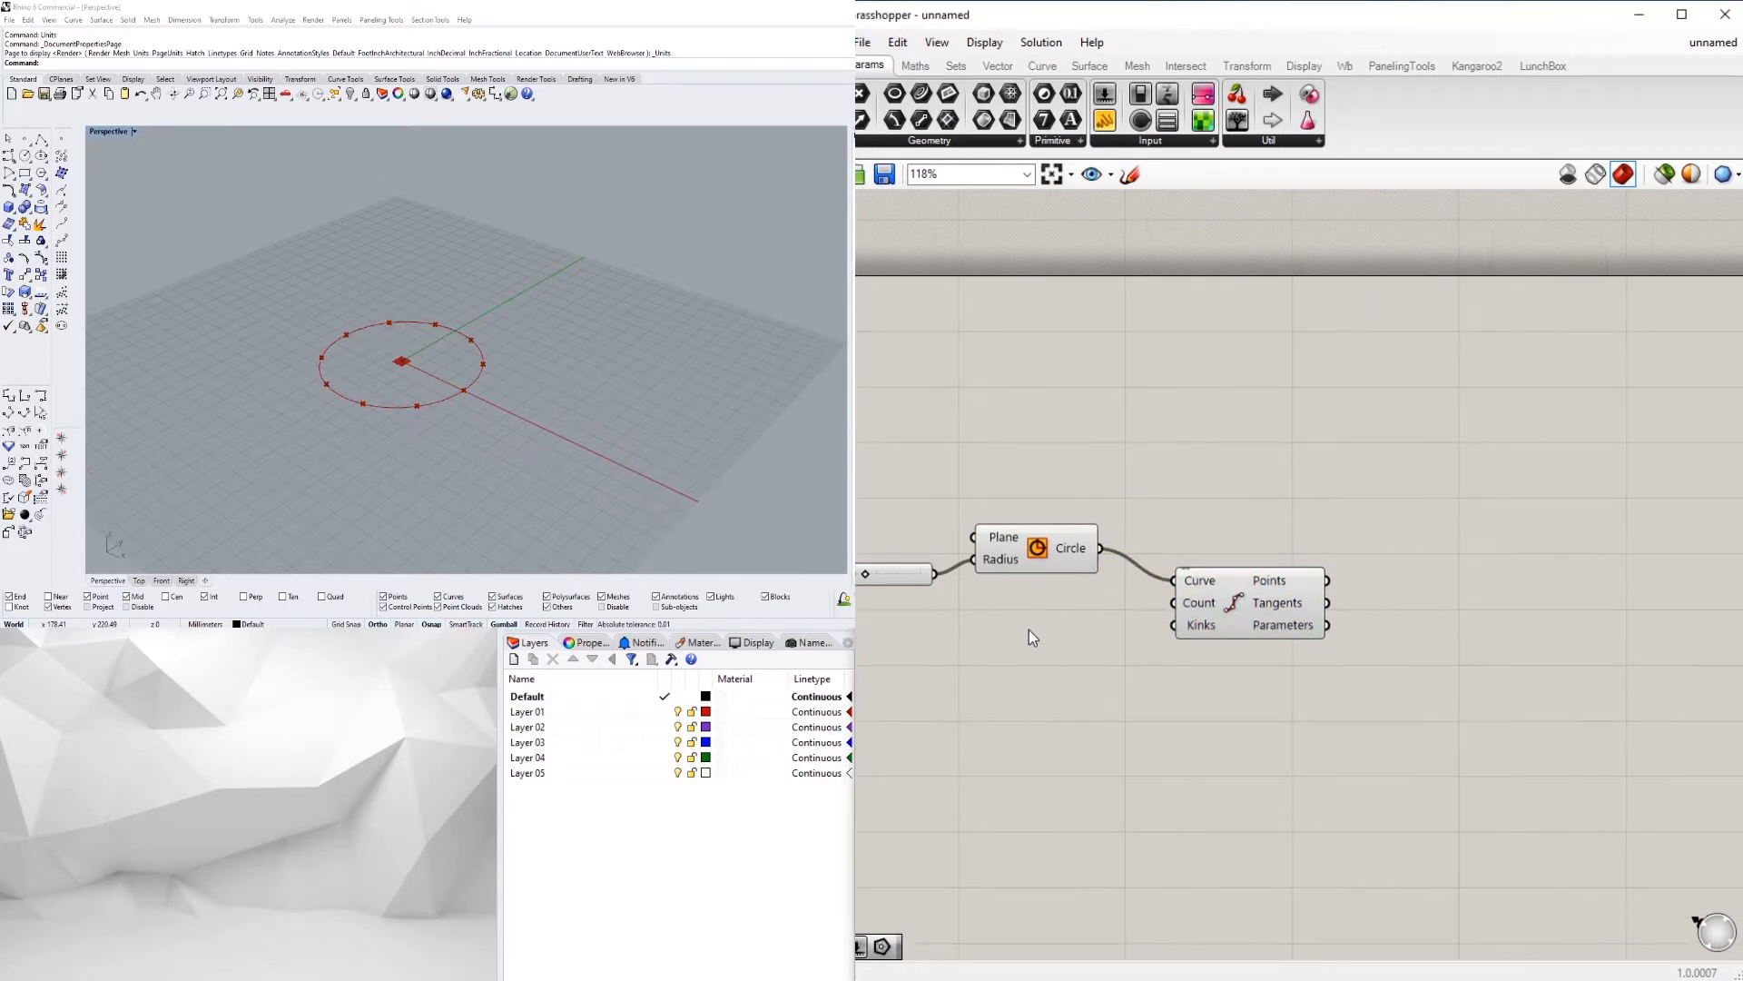
{"action": "right_click_drag", "start_coordinate": [1028, 629], "coordinate": [1053, 556]}
Add a number slider set to 5 and duplicate the Circle component, with the division Points feeding the copy's Plane
{"action": "double_click", "coordinate": [1449, 563]}
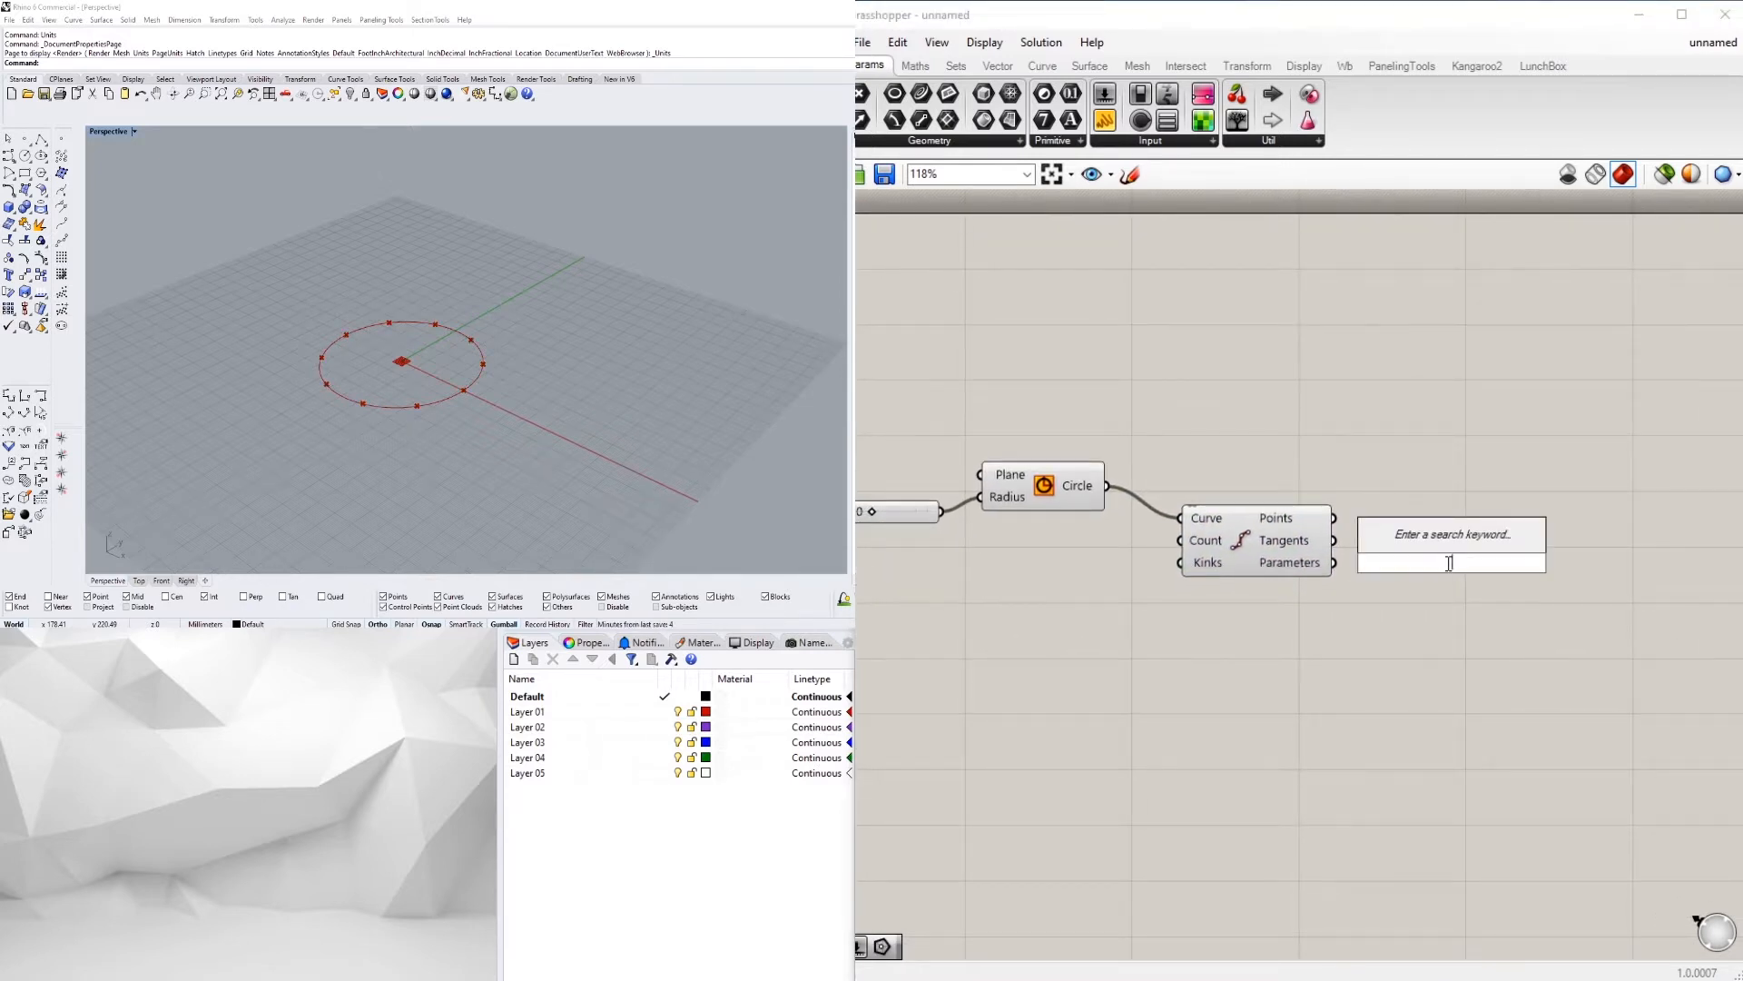
{"action": "type", "text": "5"}
{"action": "key", "text": "Return"}
{"action": "left_click_drag", "start_coordinate": [1262, 609], "coordinate": [1197, 622]}
{"action": "left_click_drag", "start_coordinate": [1034, 484], "coordinate": [1523, 566], "text": "alt"}
{"action": "scroll", "coordinate": [1352, 542], "scroll_direction": "up", "scroll_amount": 3}
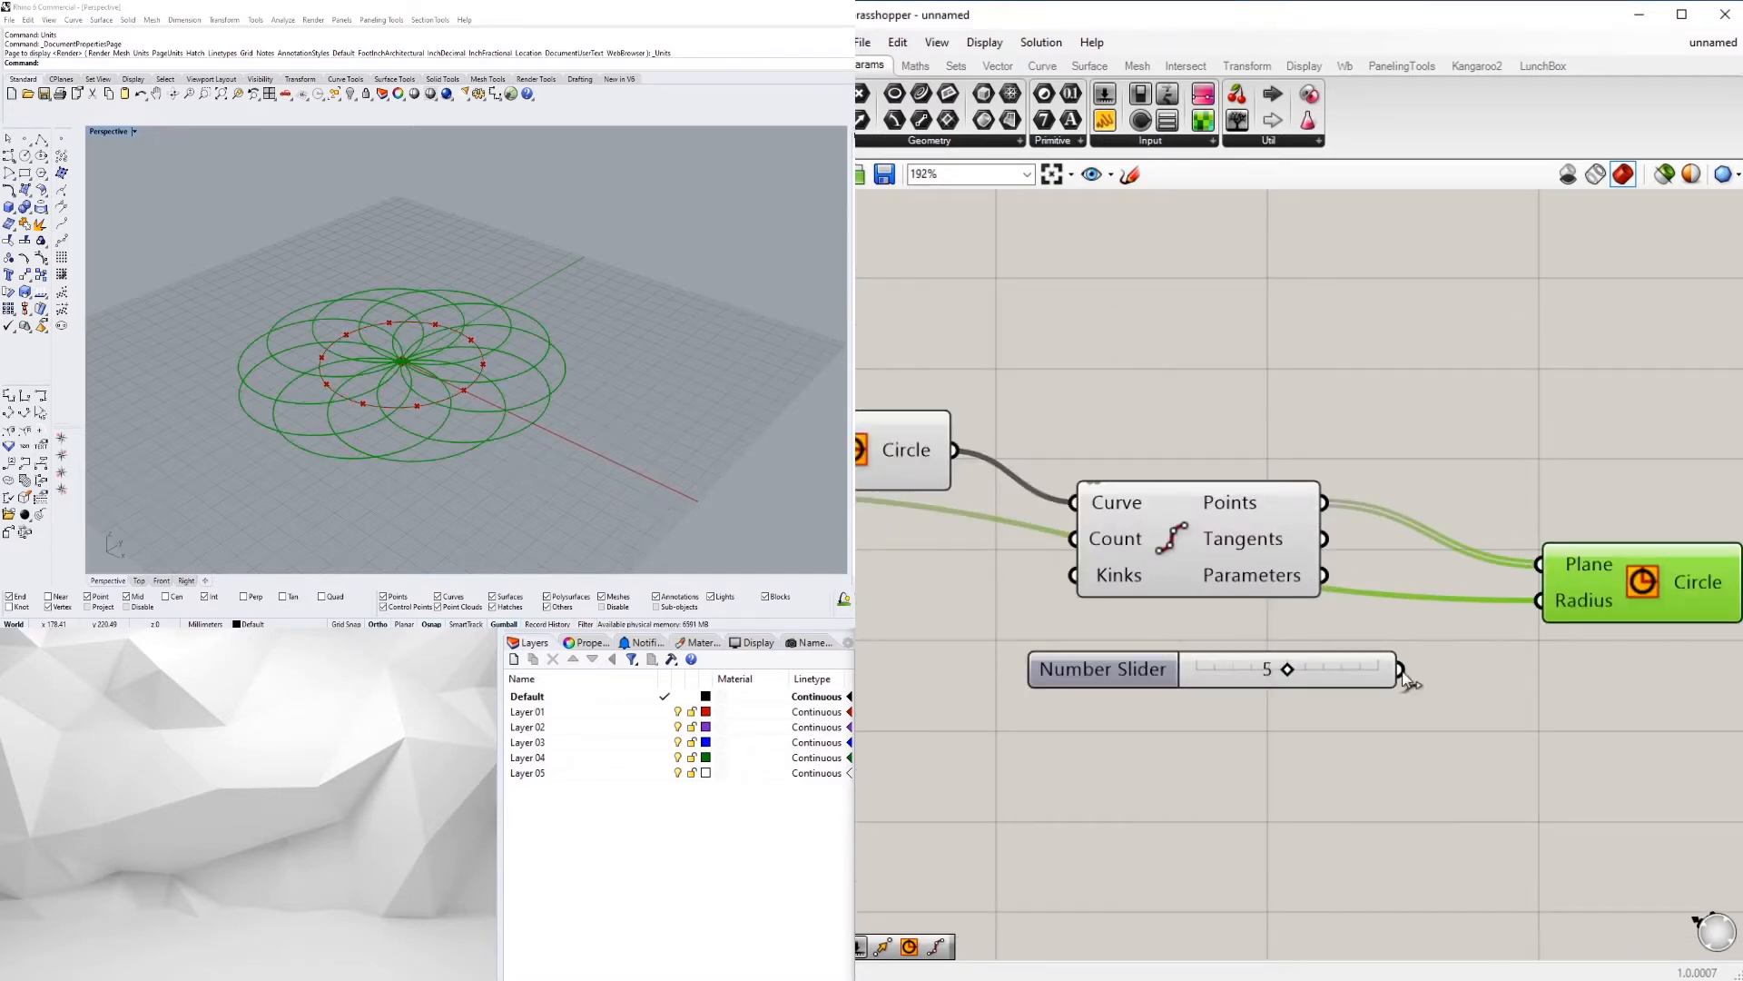
Connect the slider set to 5 to the second Circle's Radius and reposition the slider
{"action": "left_click_drag", "start_coordinate": [1401, 670], "coordinate": [1491, 564]}
{"action": "right_click_drag", "start_coordinate": [1199, 645], "coordinate": [1374, 655]}
{"action": "left_click_drag", "start_coordinate": [1296, 678], "coordinate": [1249, 649]}
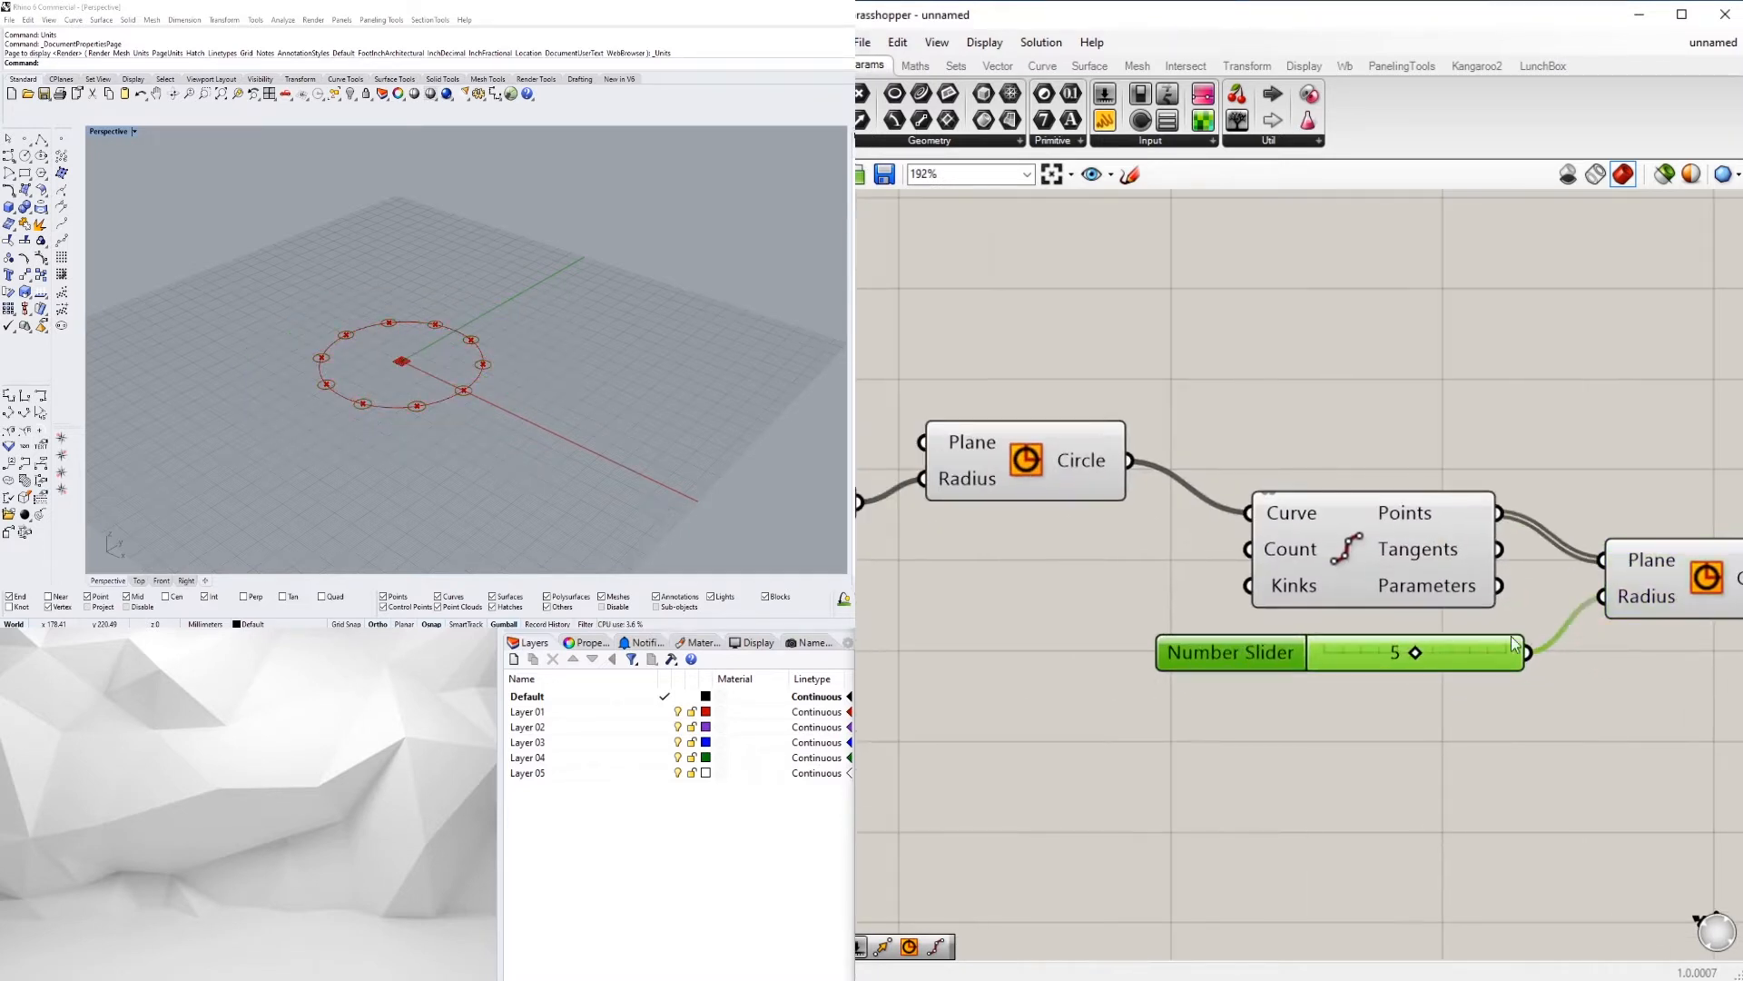
{"action": "left_click", "coordinate": [1666, 569]}
Move the small-circle radius slider before Divide Curve, connect it to Count as well, and set it to 7
{"action": "scroll", "coordinate": [1498, 663], "scroll_direction": "down", "scroll_amount": 4}
{"action": "right_click_drag", "start_coordinate": [1285, 631], "coordinate": [1322, 650]}
{"action": "left_click_drag", "start_coordinate": [1385, 690], "coordinate": [1168, 674]}
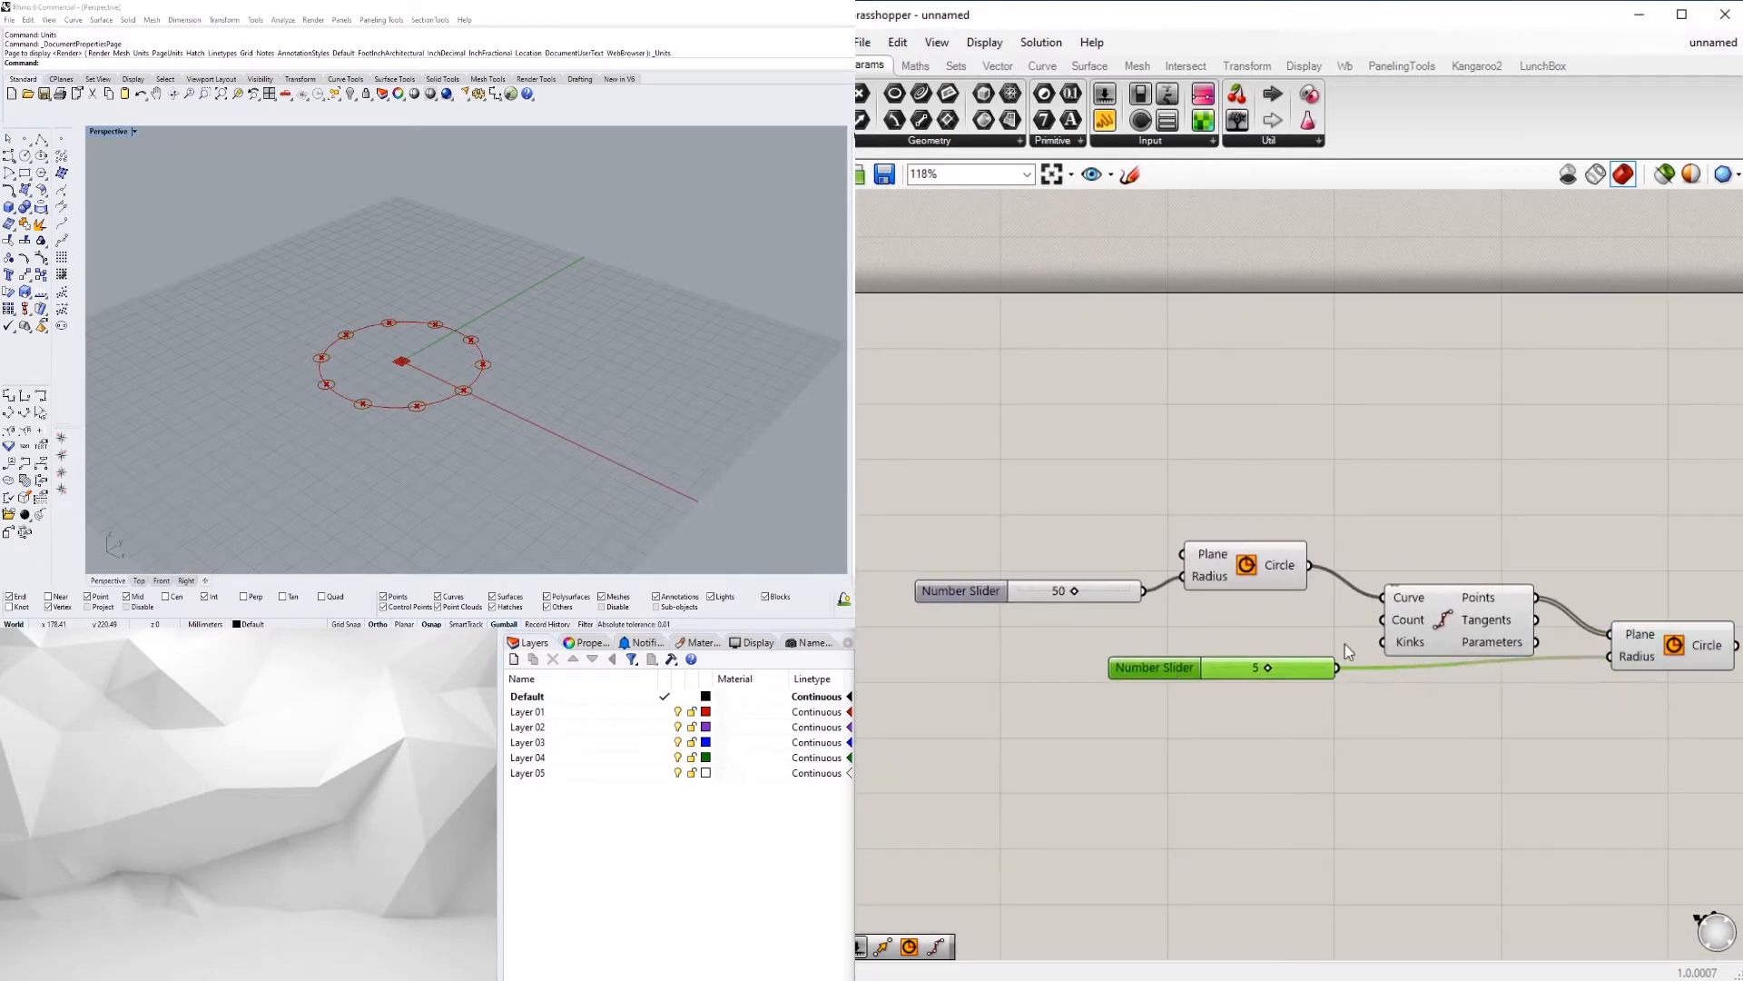
{"action": "left_click_drag", "start_coordinate": [1375, 625], "coordinate": [1302, 639]}
{"action": "scroll", "coordinate": [1304, 646], "scroll_direction": "up", "scroll_amount": 3}
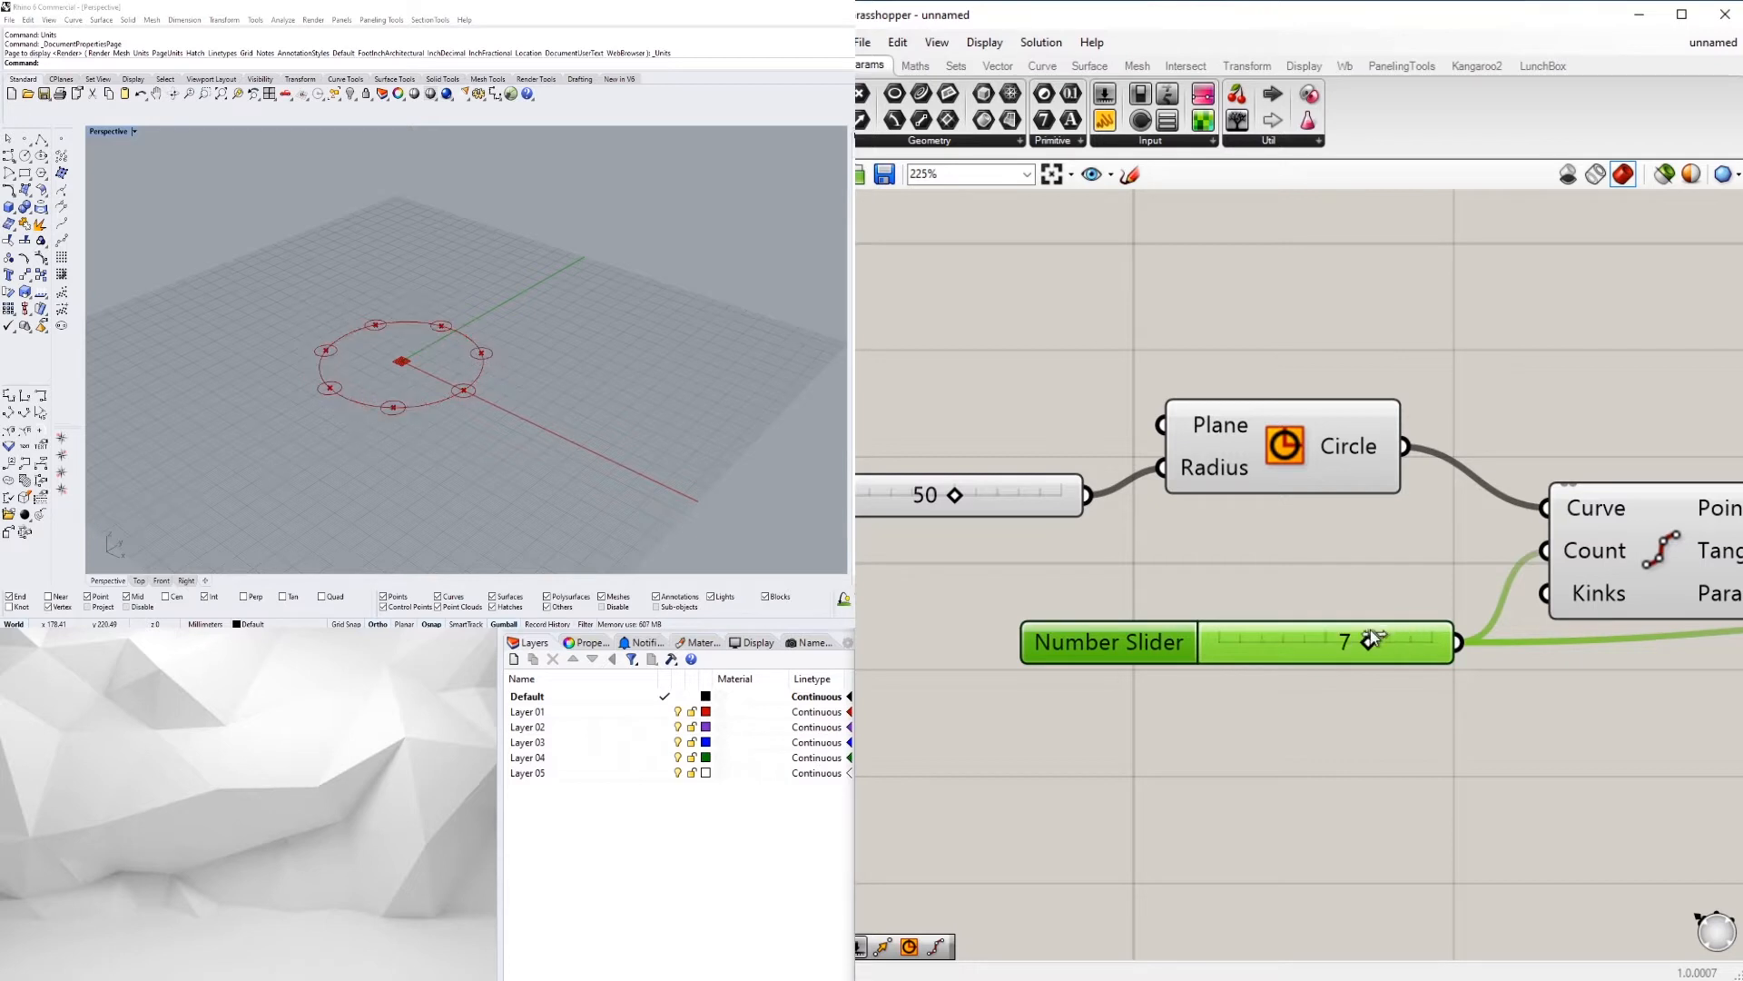
Add a number slider set to 10 and connect it to the Count input of Divide Curve
{"action": "scroll", "coordinate": [1371, 639], "scroll_direction": "down", "scroll_amount": 2}
{"action": "double_click", "coordinate": [1250, 590]}
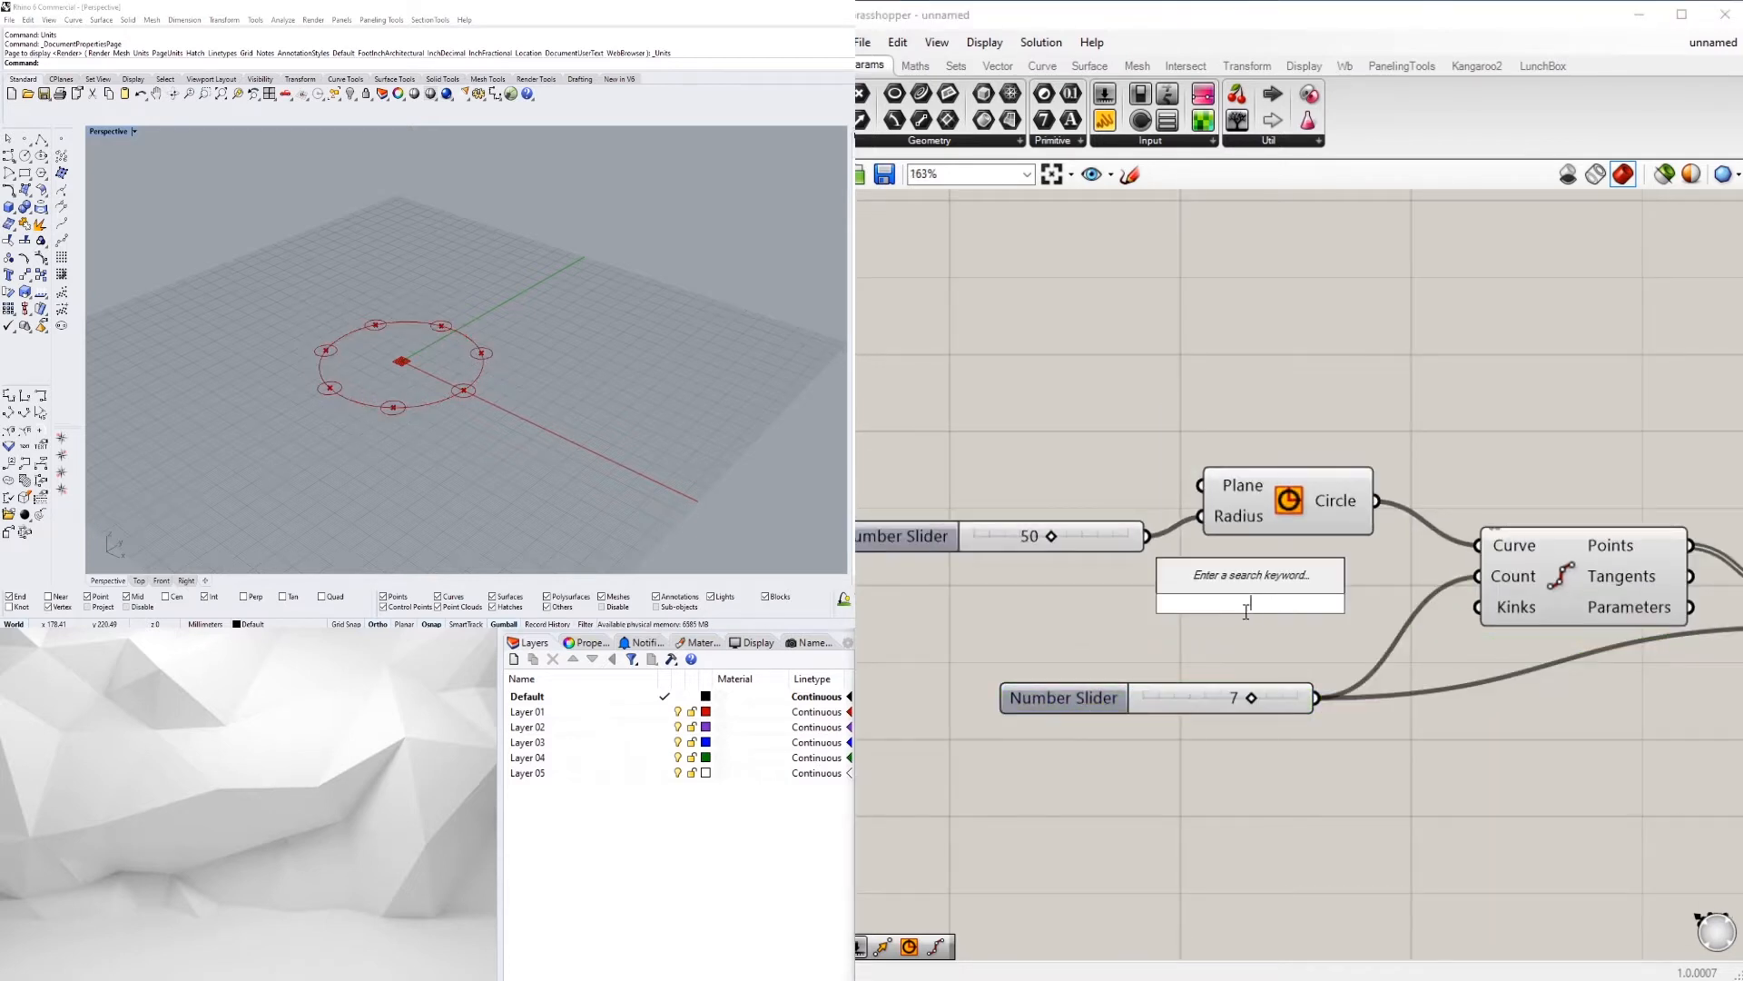
{"action": "type", "text": "10"}
{"action": "key", "text": "Return"}
{"action": "left_click_drag", "start_coordinate": [1402, 591], "coordinate": [1253, 622]}
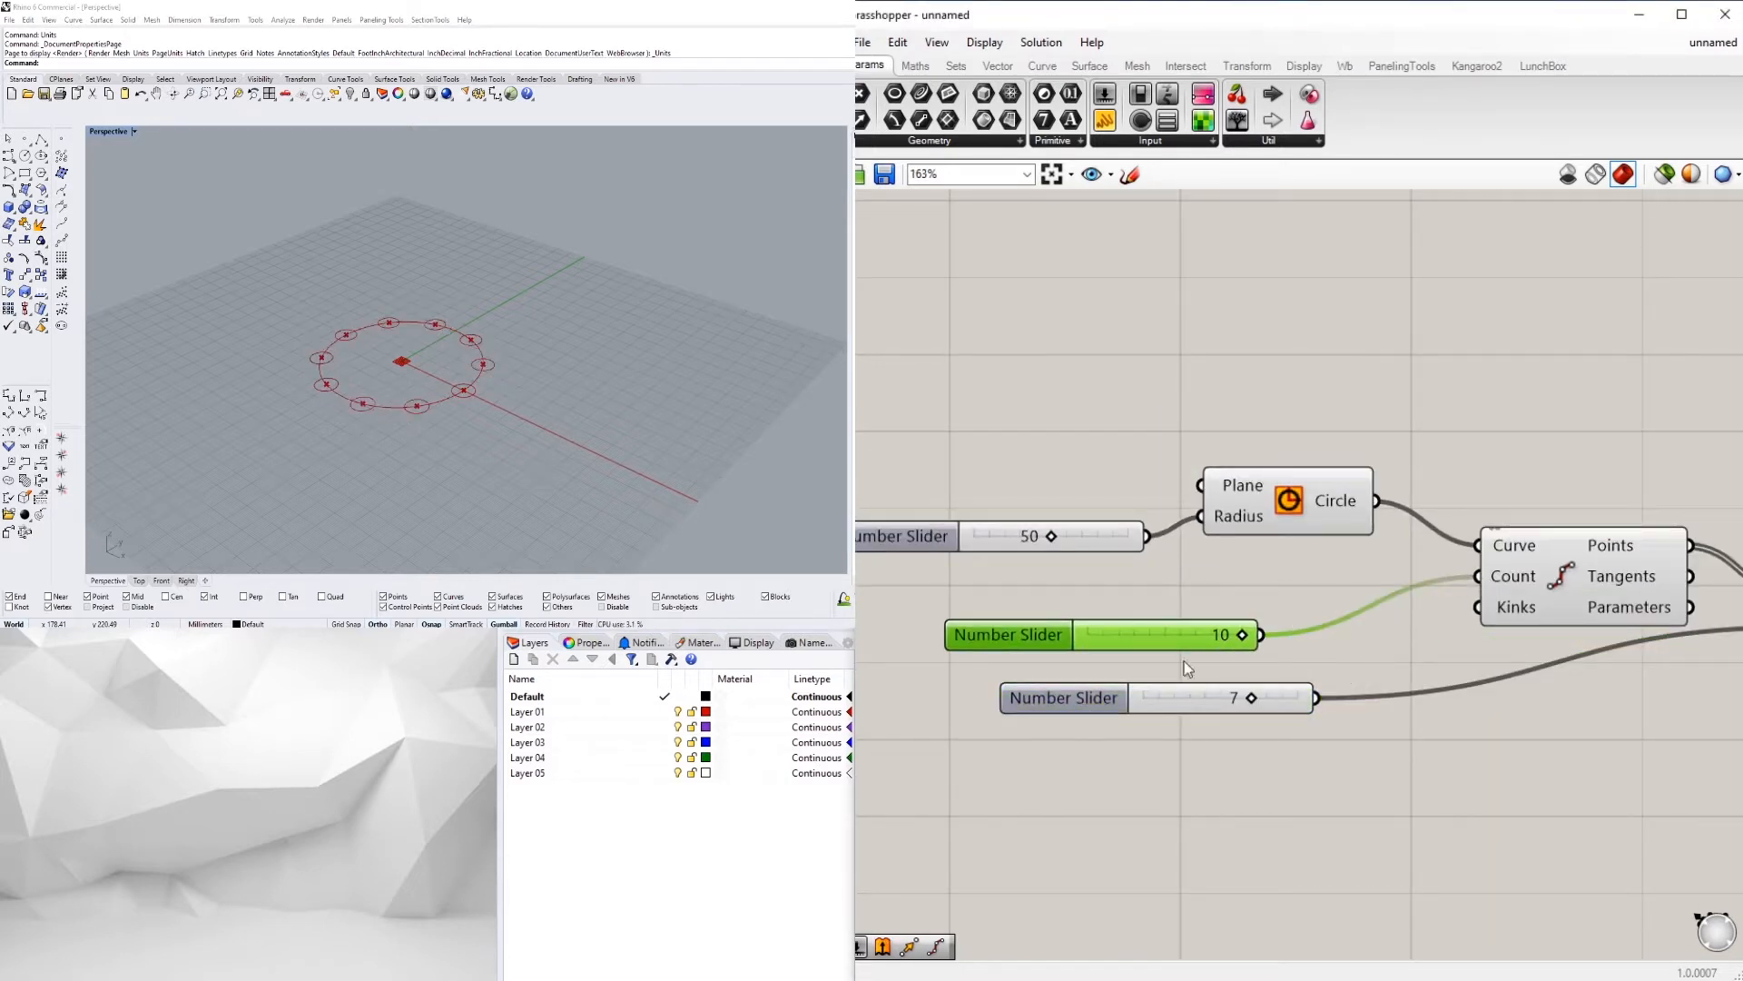
Delete the number slider set to 7 that feeds the second Circle's Radius
{"action": "scroll", "coordinate": [1184, 661], "scroll_direction": "down", "scroll_amount": 3}
{"action": "mouse_move", "coordinate": [1142, 689]}
{"action": "left_mouse_down"}
{"action": "mouse_move", "coordinate": [1126, 696]}
{"action": "mouse_move", "coordinate": [1169, 703]}
{"action": "left_mouse_up"}
{"action": "scroll", "coordinate": [1229, 711], "scroll_direction": "up", "scroll_amount": 4}
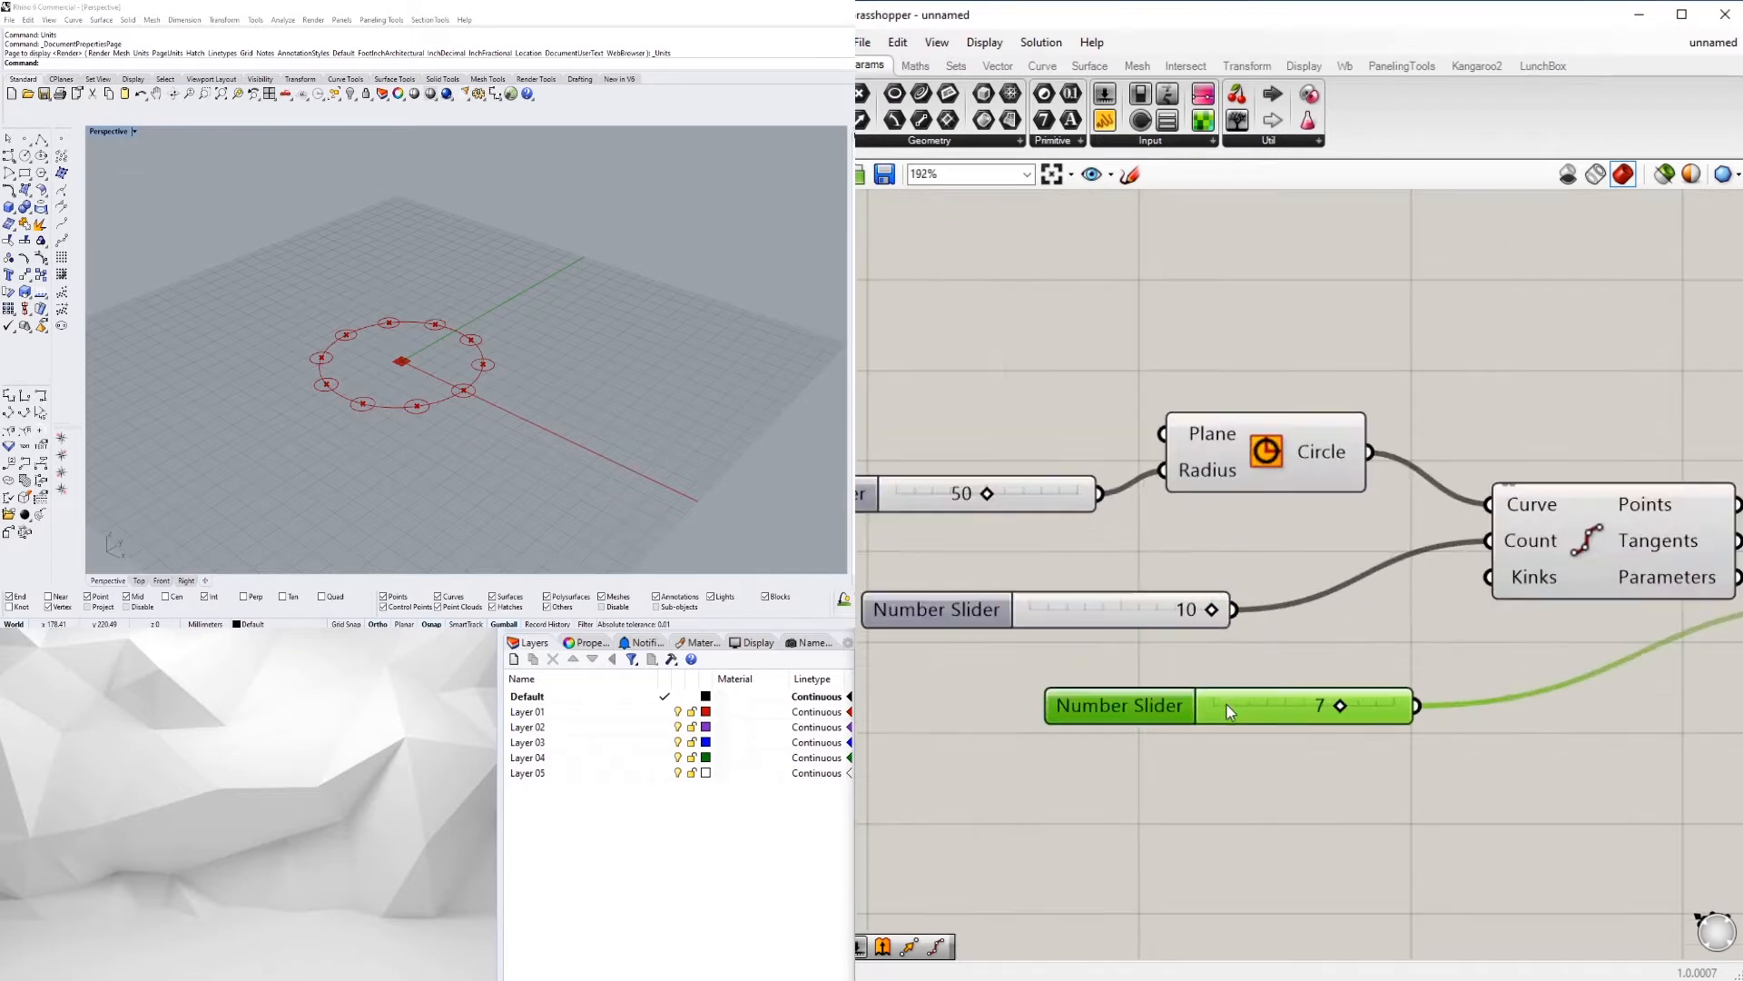
{"action": "scroll", "coordinate": [1230, 711], "scroll_direction": "down", "scroll_amount": 2}
{"action": "key", "text": "Delete"}
Add a Division component with the 50 slider as input A and its Result driving the second Circle's Radius
{"action": "double_click", "coordinate": [1344, 684]}
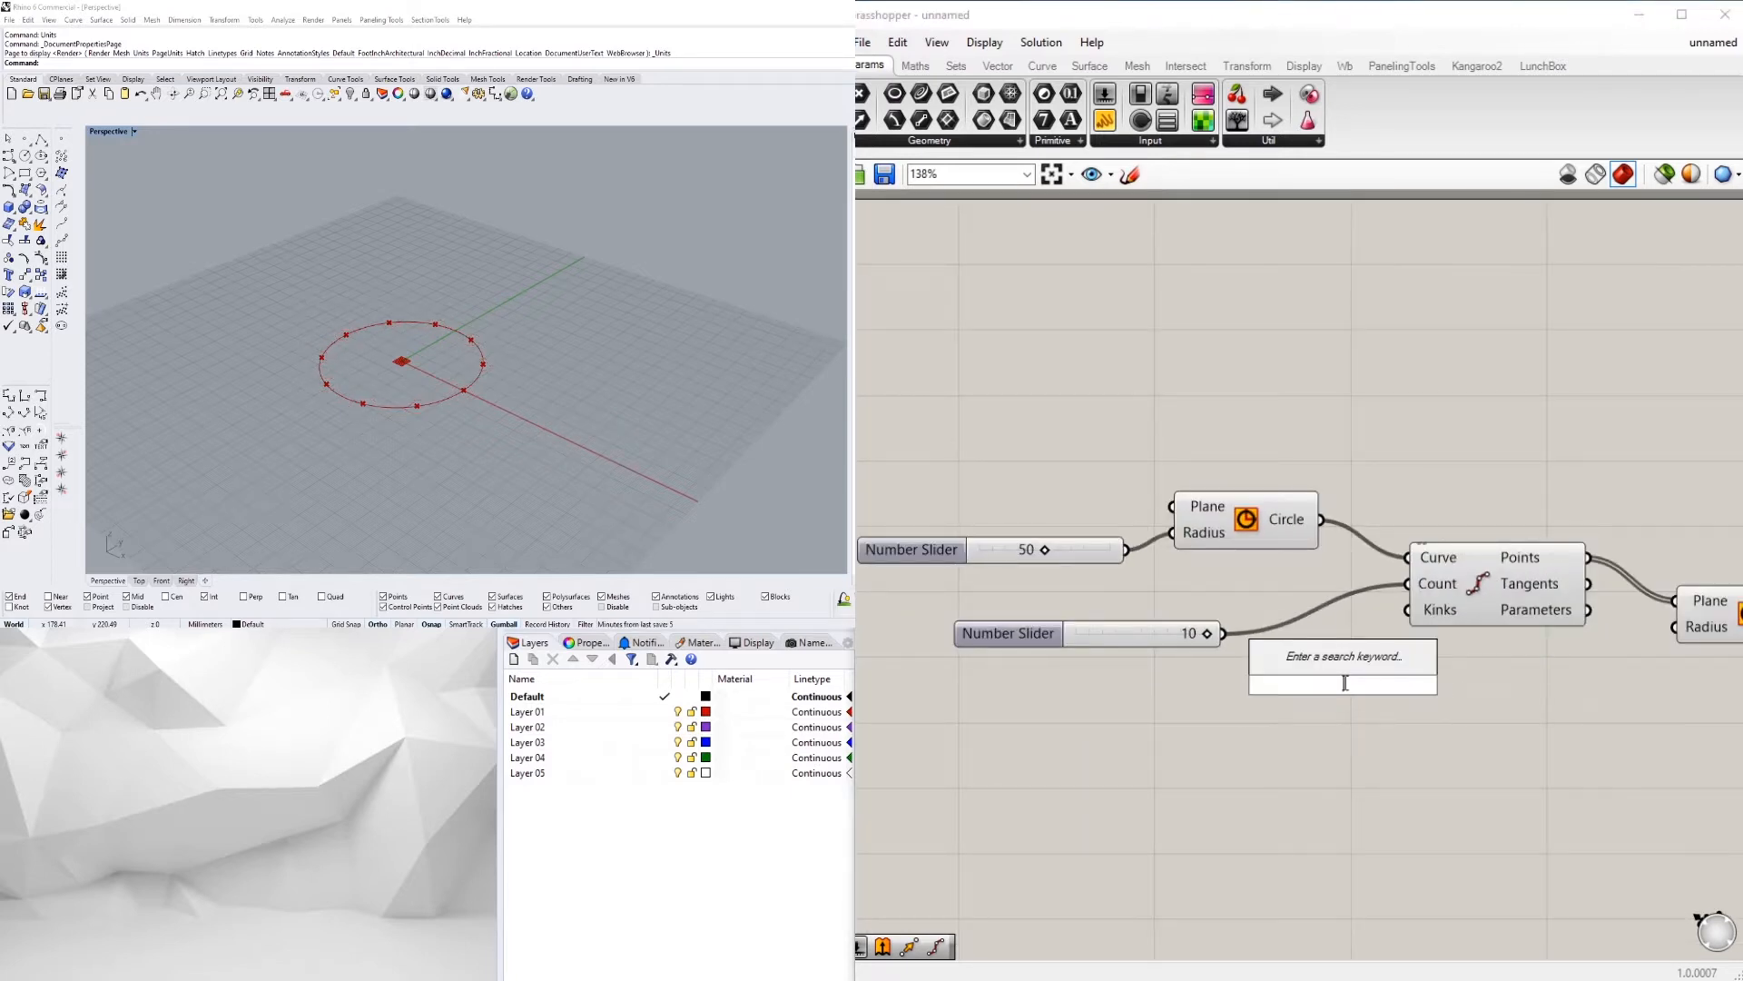
{"action": "type", "text": "division"}
{"action": "key", "text": "Return"}
{"action": "left_click_drag", "start_coordinate": [1317, 690], "coordinate": [1359, 670]}
{"action": "left_click_drag", "start_coordinate": [1373, 675], "coordinate": [1447, 684]}
{"action": "right_click_drag", "start_coordinate": [1527, 696], "coordinate": [1470, 701]}
{"action": "left_click_drag", "start_coordinate": [1487, 698], "coordinate": [1616, 631]}
Add a number slider of 2 for the Division's B input and raise its value to 3
{"action": "double_click", "coordinate": [1164, 759]}
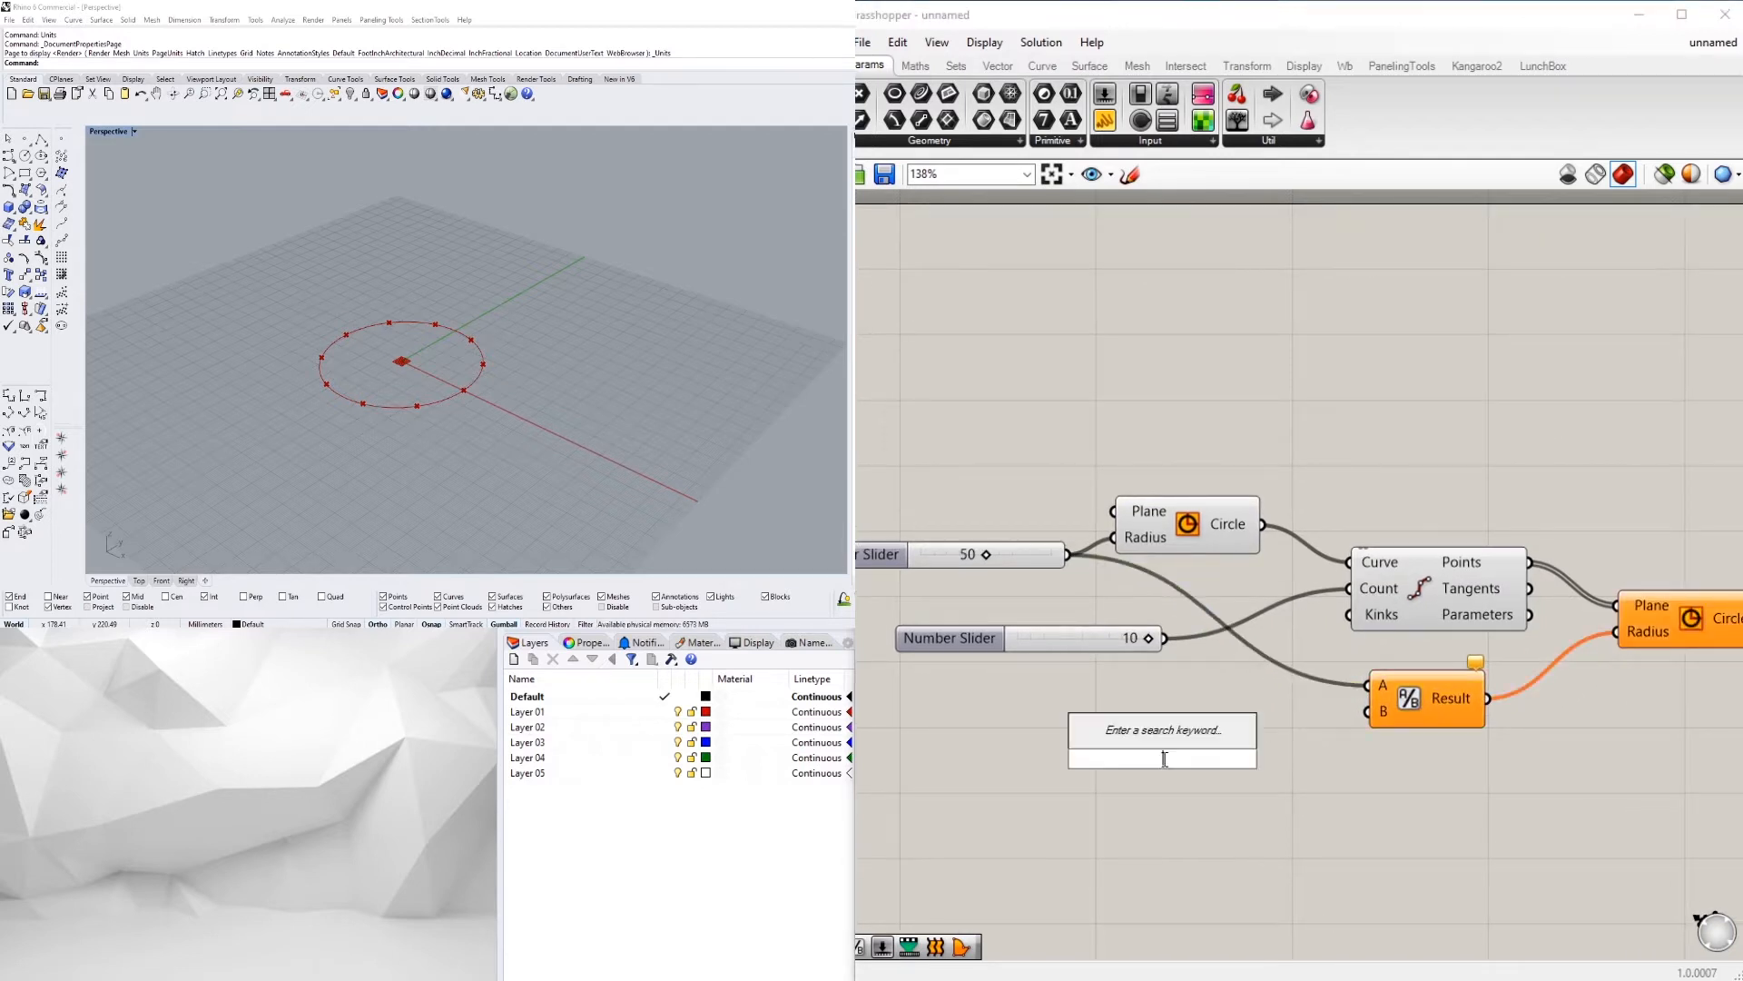
{"action": "type", "text": "2"}
{"action": "key", "text": "Return"}
{"action": "left_click_drag", "start_coordinate": [1302, 759], "coordinate": [1368, 711]}
{"action": "scroll", "coordinate": [1171, 774], "scroll_direction": "up", "scroll_amount": 1}
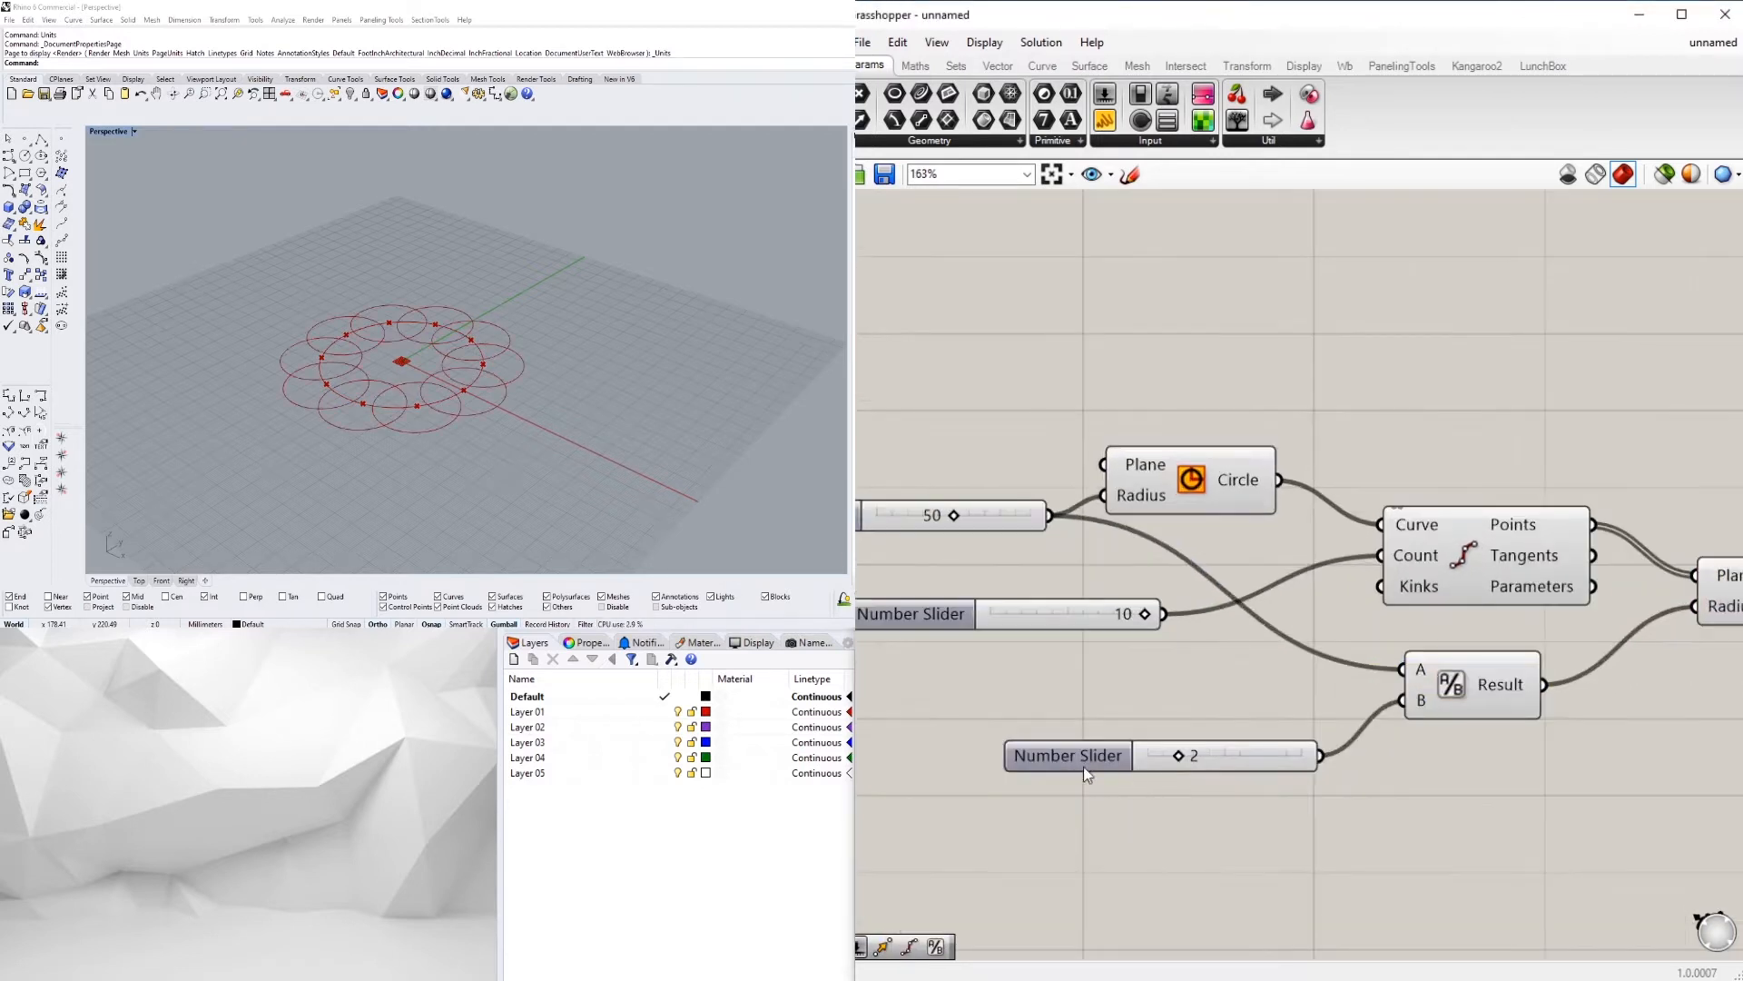
{"action": "left_click_drag", "start_coordinate": [1083, 767], "coordinate": [1222, 722]}
{"action": "scroll", "coordinate": [1287, 727], "scroll_direction": "up", "scroll_amount": 1}
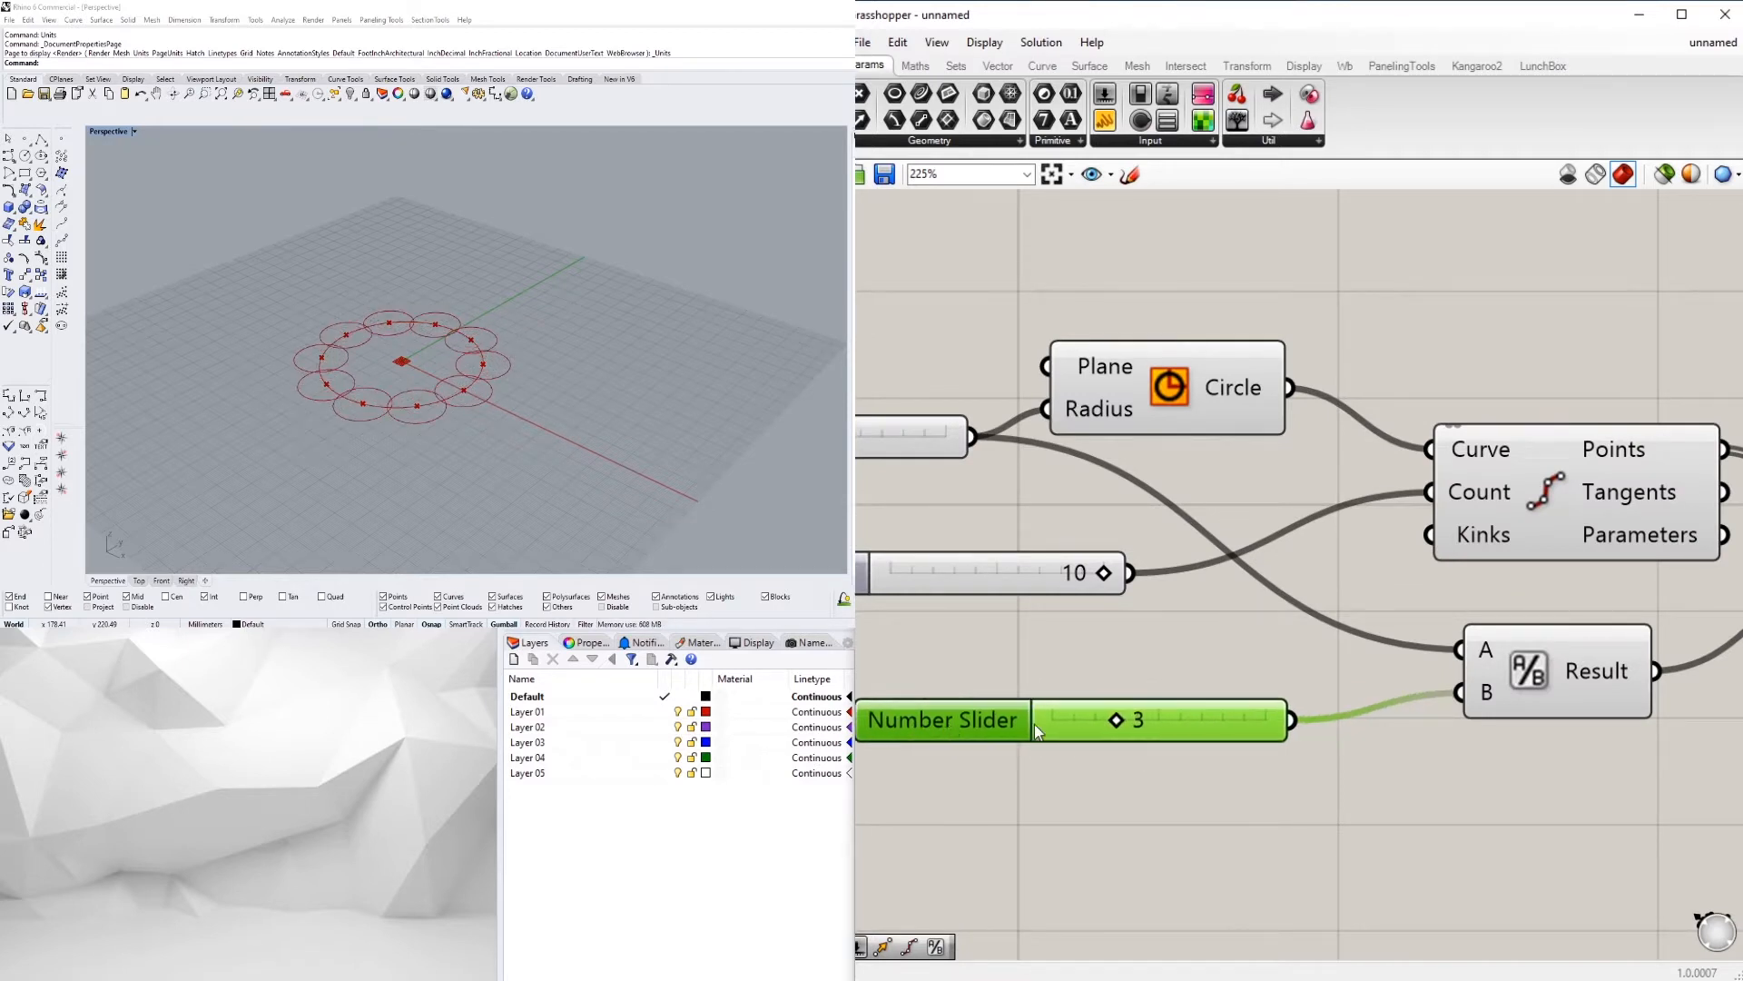
Extend the Count slider's maximum to 30 and set its value to 18
{"action": "scroll", "coordinate": [1099, 599], "scroll_direction": "down", "scroll_amount": 2}
{"action": "left_click_drag", "start_coordinate": [934, 599], "coordinate": [958, 623]}
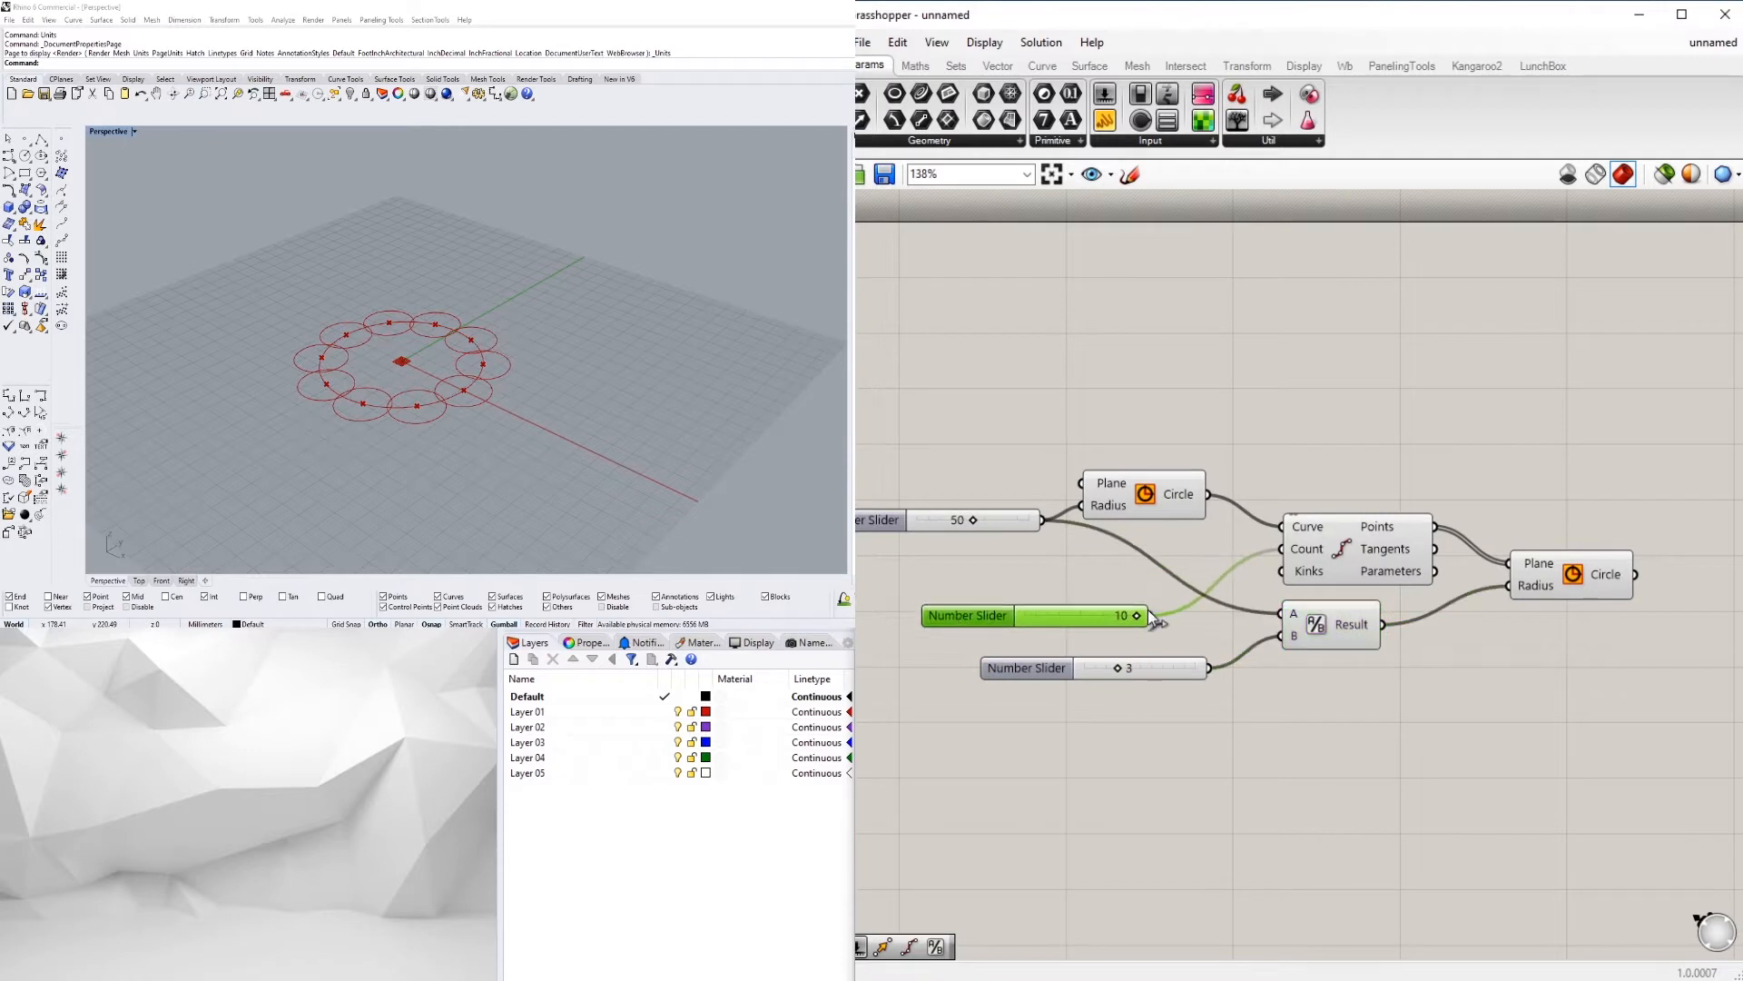
{"action": "scroll", "coordinate": [1148, 608], "scroll_direction": "up", "scroll_amount": 2}
{"action": "double_click", "coordinate": [912, 633]}
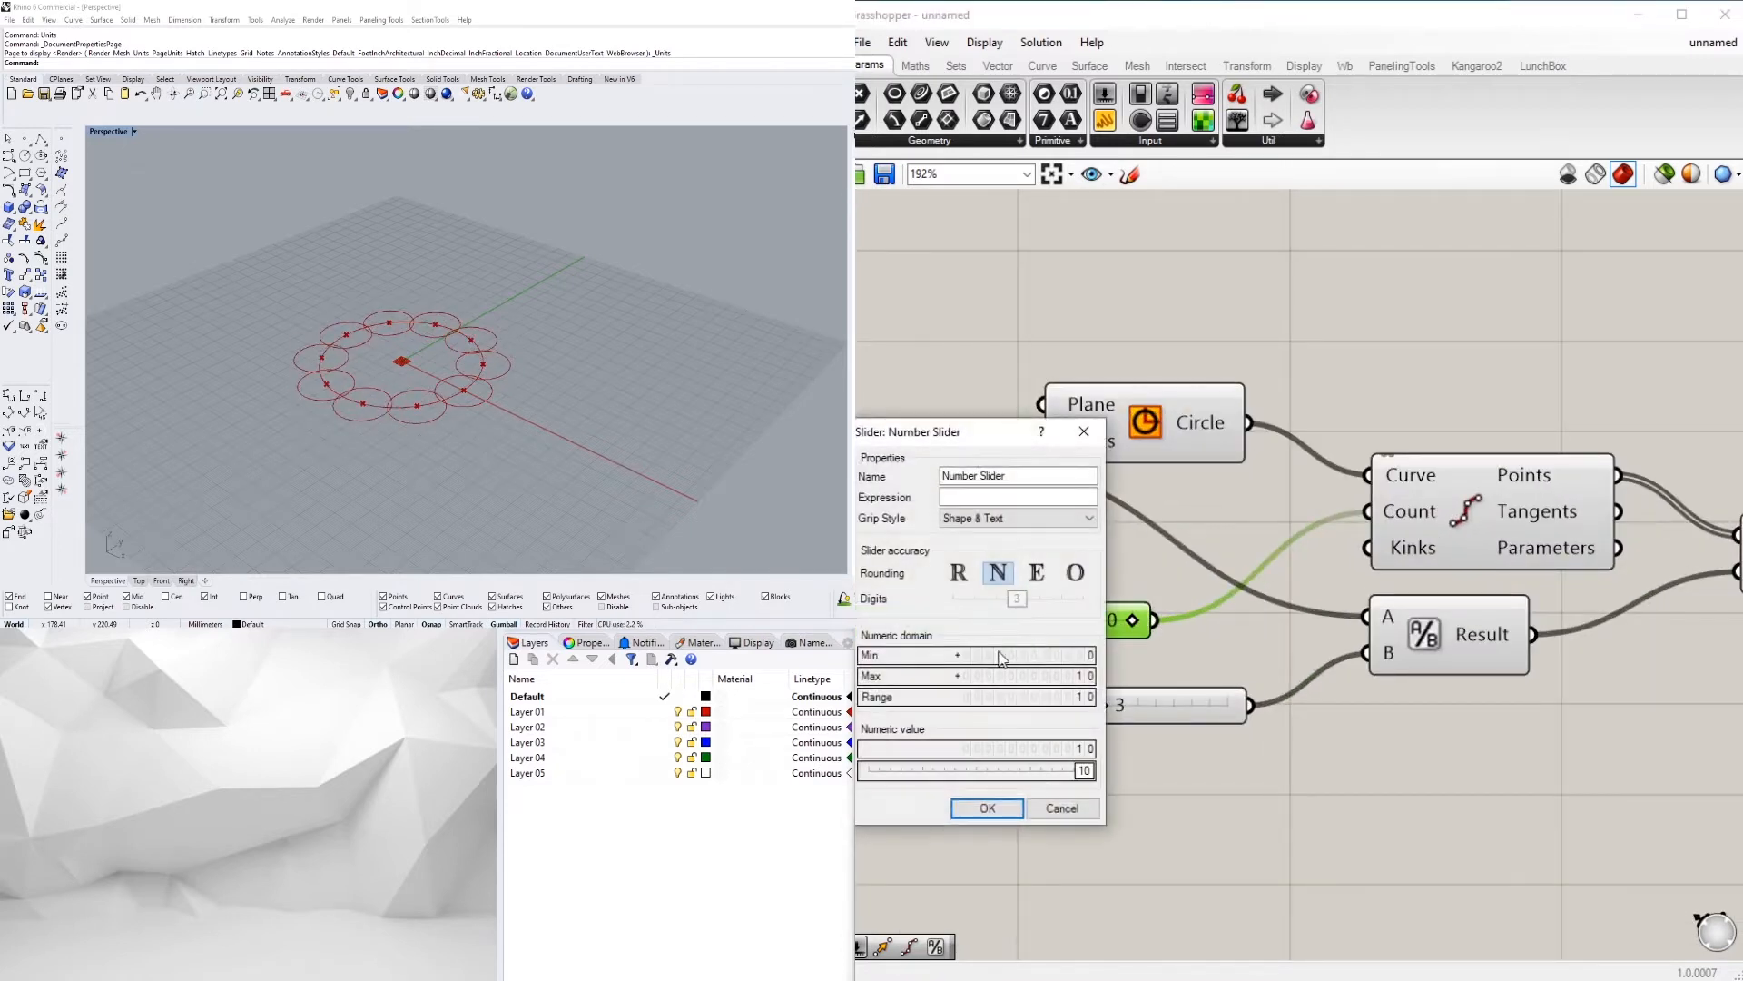
{"action": "double_click", "coordinate": [1006, 677]}
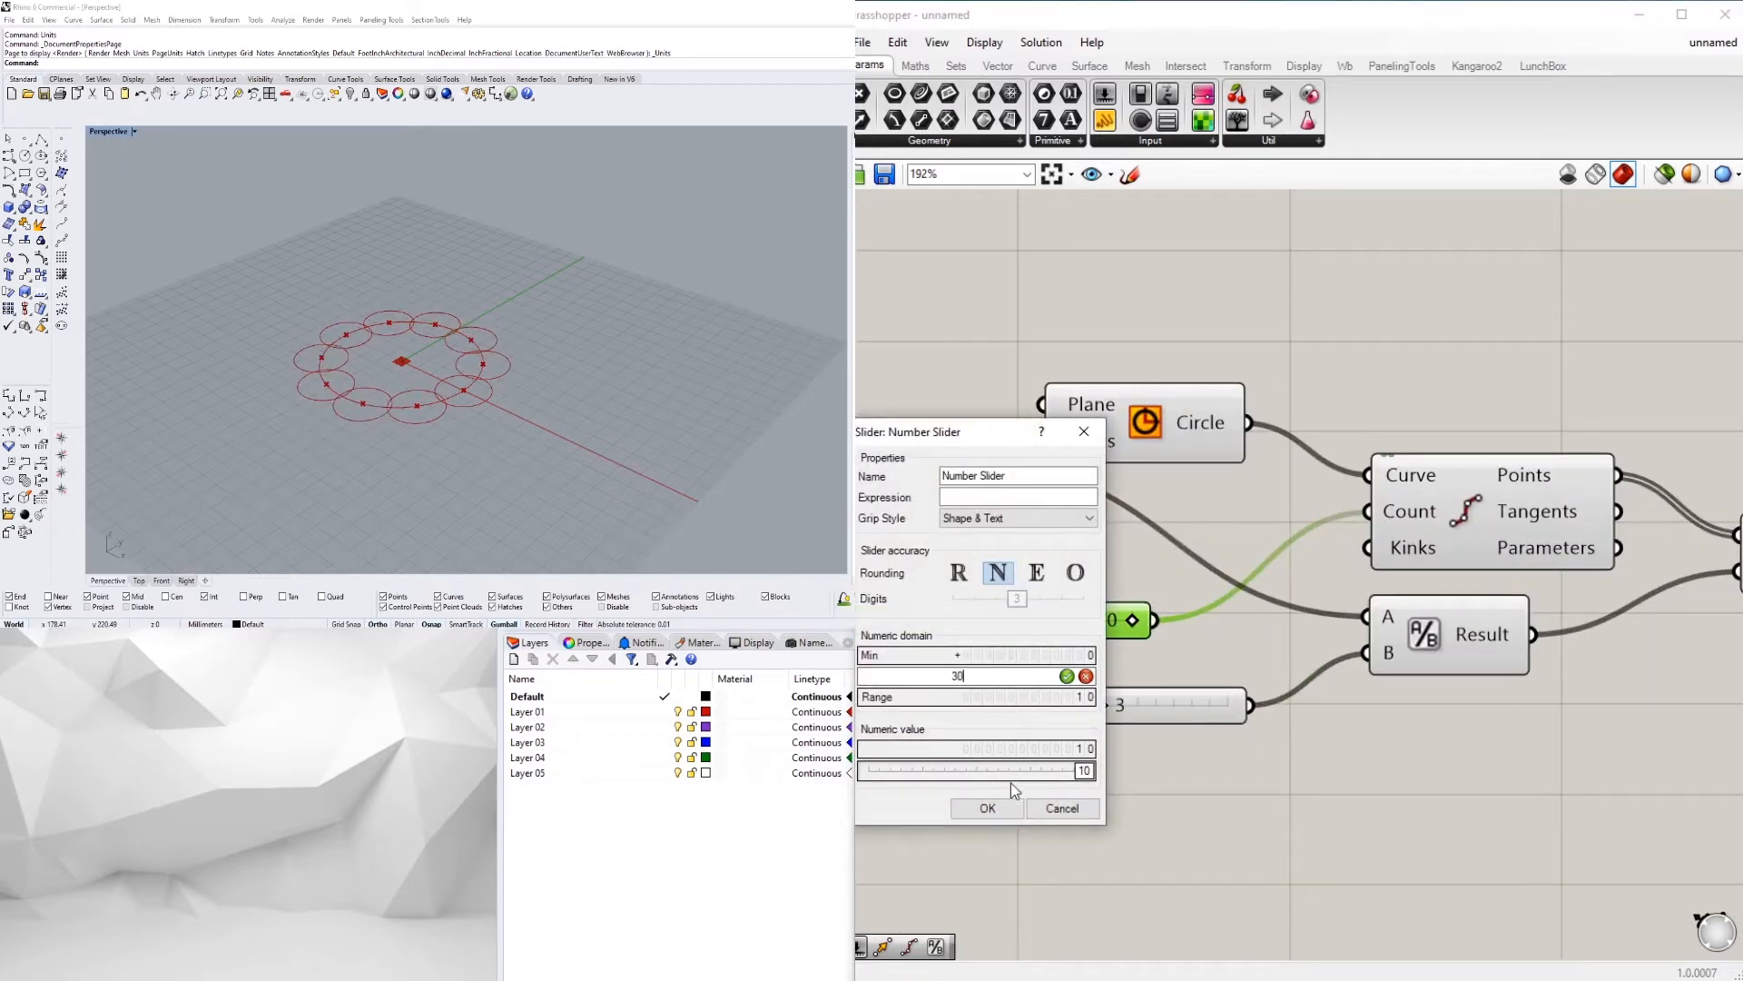
{"action": "left_click", "coordinate": [994, 807]}
{"action": "left_click_drag", "start_coordinate": [1006, 627], "coordinate": [1058, 629]}
Set the Division's B slider to 7 and align the Count slider above it
{"action": "left_click_drag", "start_coordinate": [1103, 706], "coordinate": [1191, 707]}
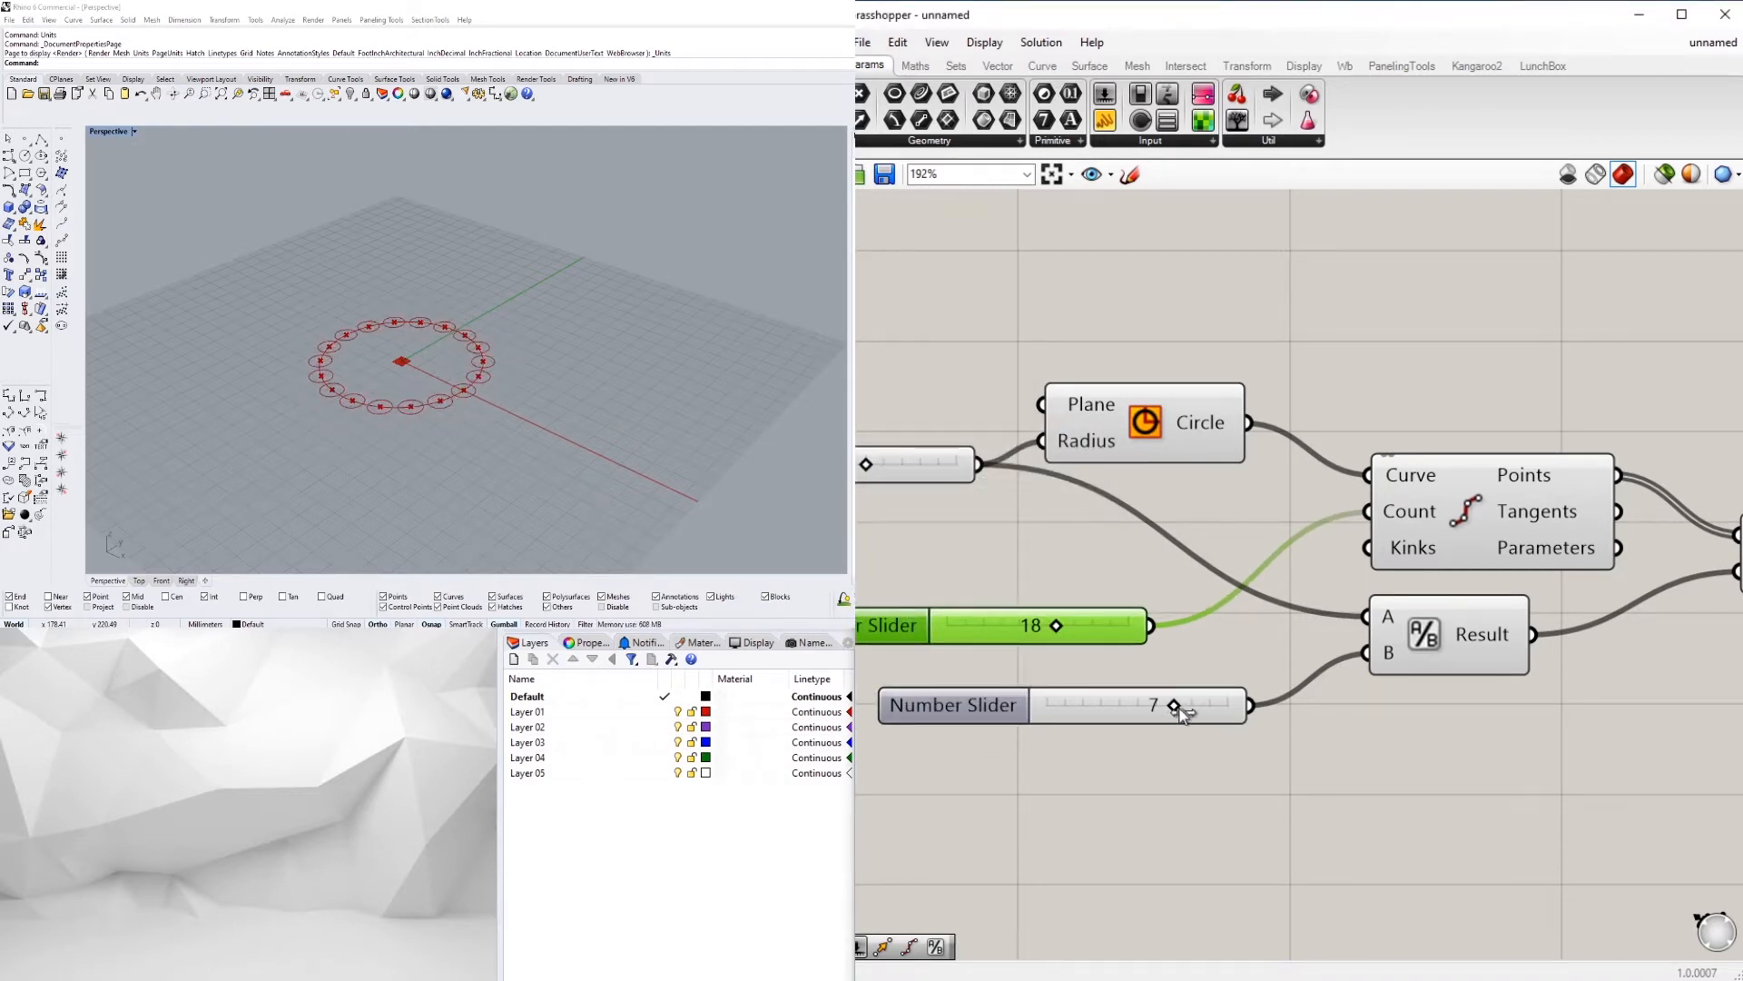
{"action": "left_click", "coordinate": [1267, 799]}
{"action": "scroll", "coordinate": [1471, 683], "scroll_direction": "down", "scroll_amount": 2}
{"action": "right_click_drag", "start_coordinate": [1471, 683], "coordinate": [1316, 683]}
{"action": "right_click_drag", "start_coordinate": [1126, 762], "coordinate": [1482, 857]}
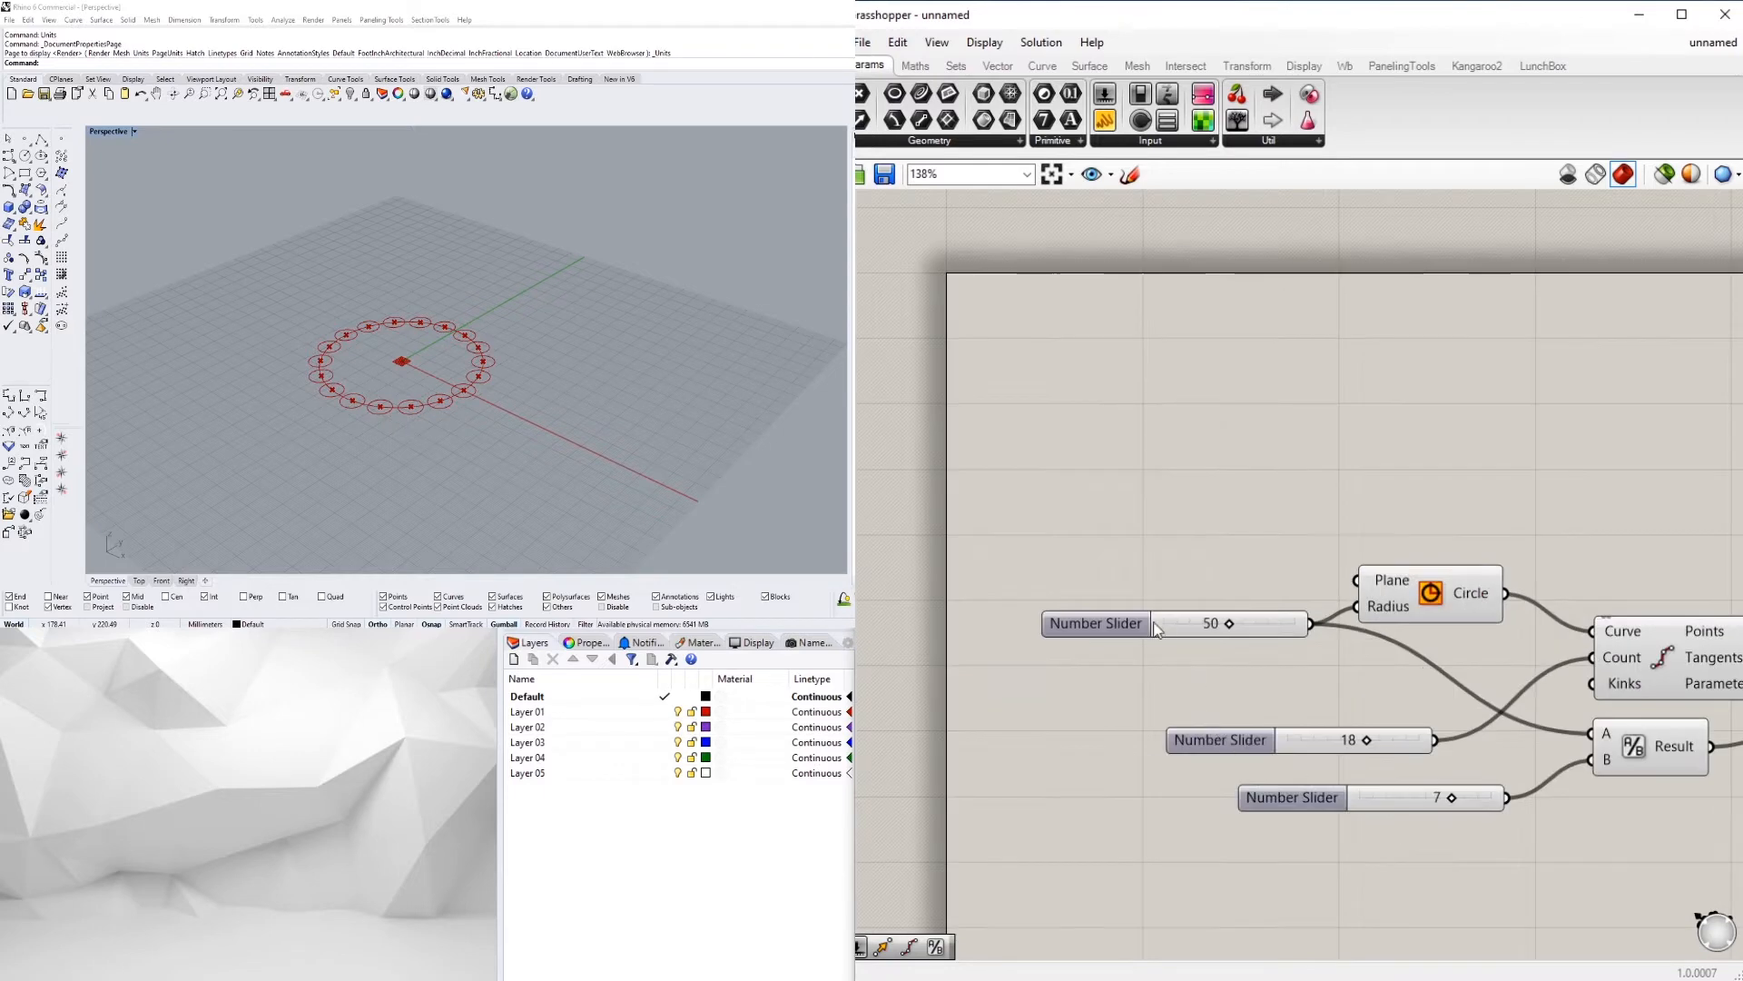
{"action": "left_click_drag", "start_coordinate": [1229, 750], "coordinate": [1302, 754]}
{"action": "left_click", "coordinate": [1351, 894]}
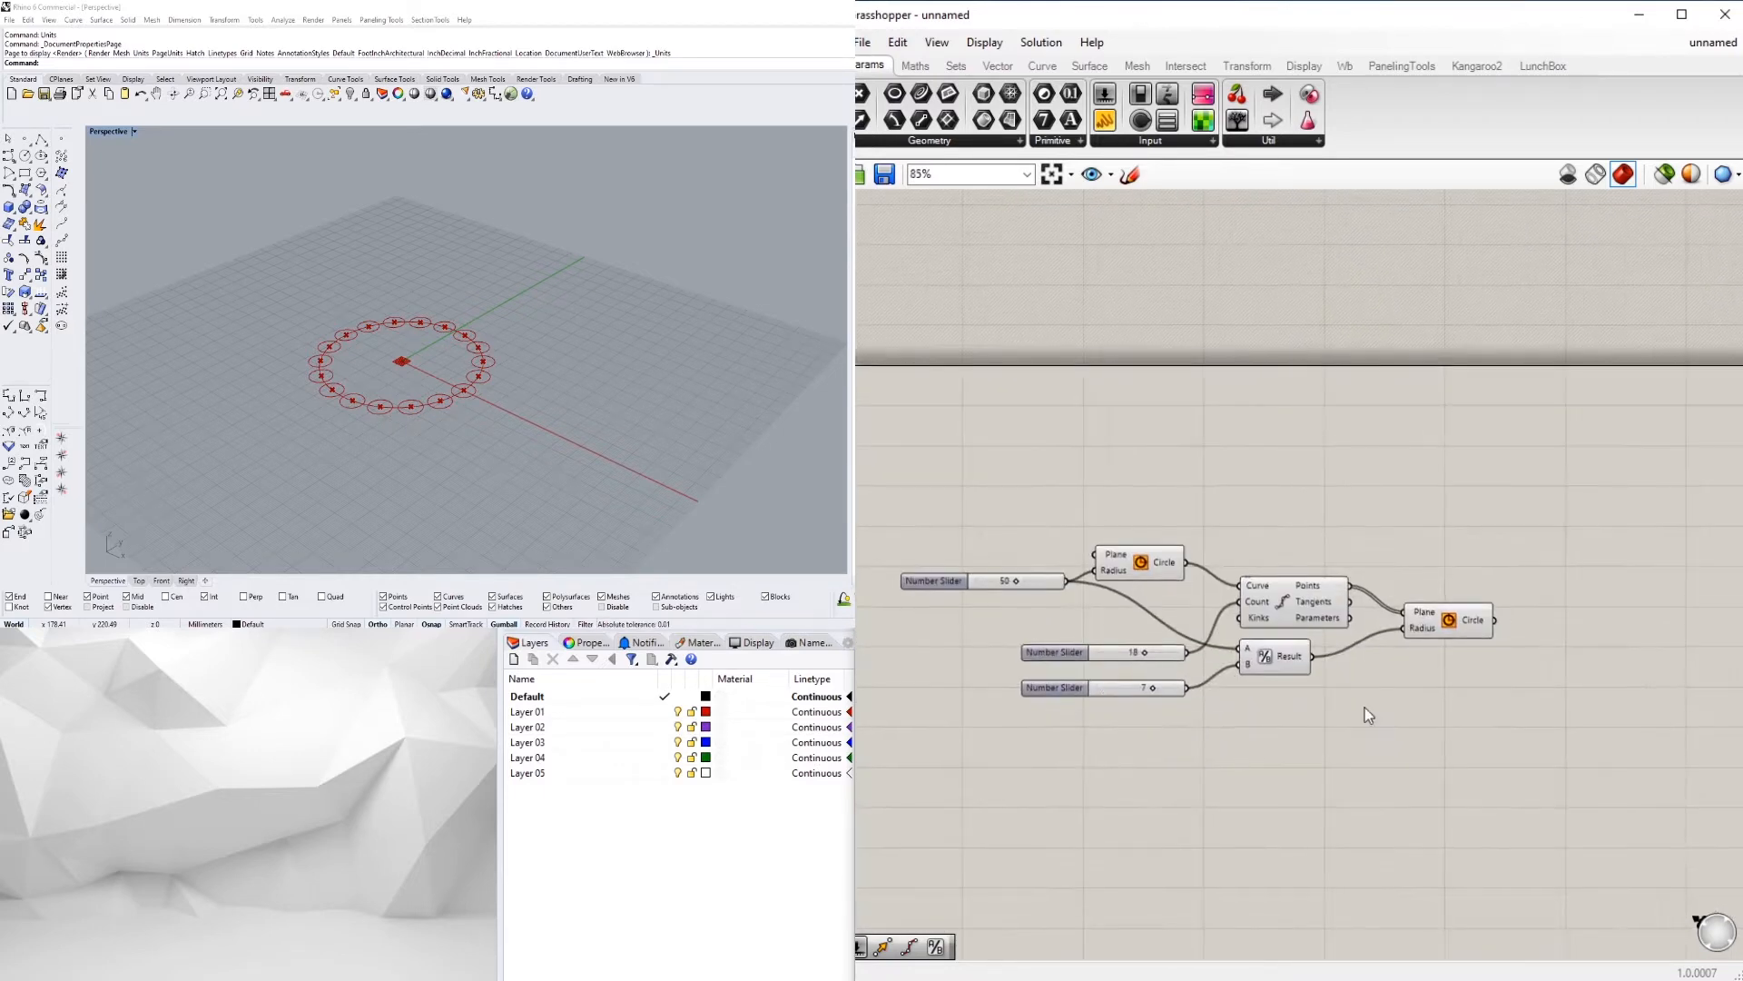
Move the Divide Curve, Division, second Circle and their sliders closer to the first Circle, and lower the 50 slider slightly
{"action": "left_click", "coordinate": [1453, 601]}
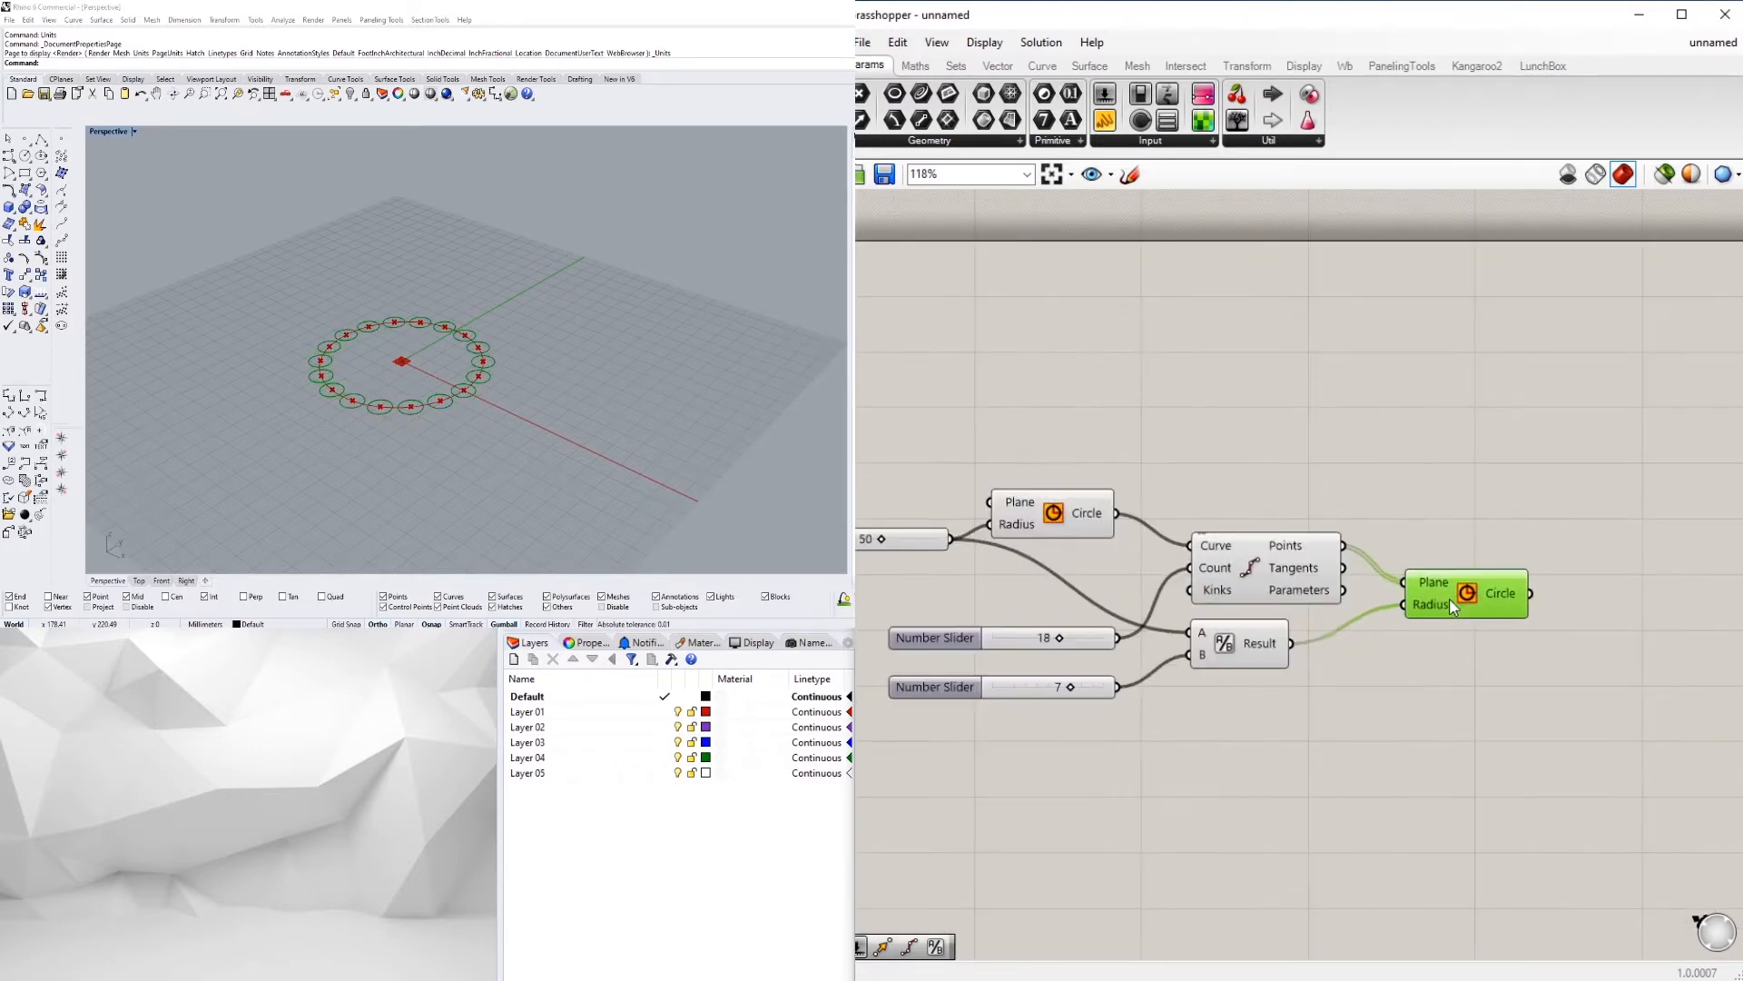
{"action": "right_click_drag", "start_coordinate": [1446, 848], "coordinate": [1588, 775]}
{"action": "left_click_drag", "start_coordinate": [1607, 771], "coordinate": [1195, 492]}
{"action": "left_click_drag", "start_coordinate": [1397, 508], "coordinate": [1353, 503]}
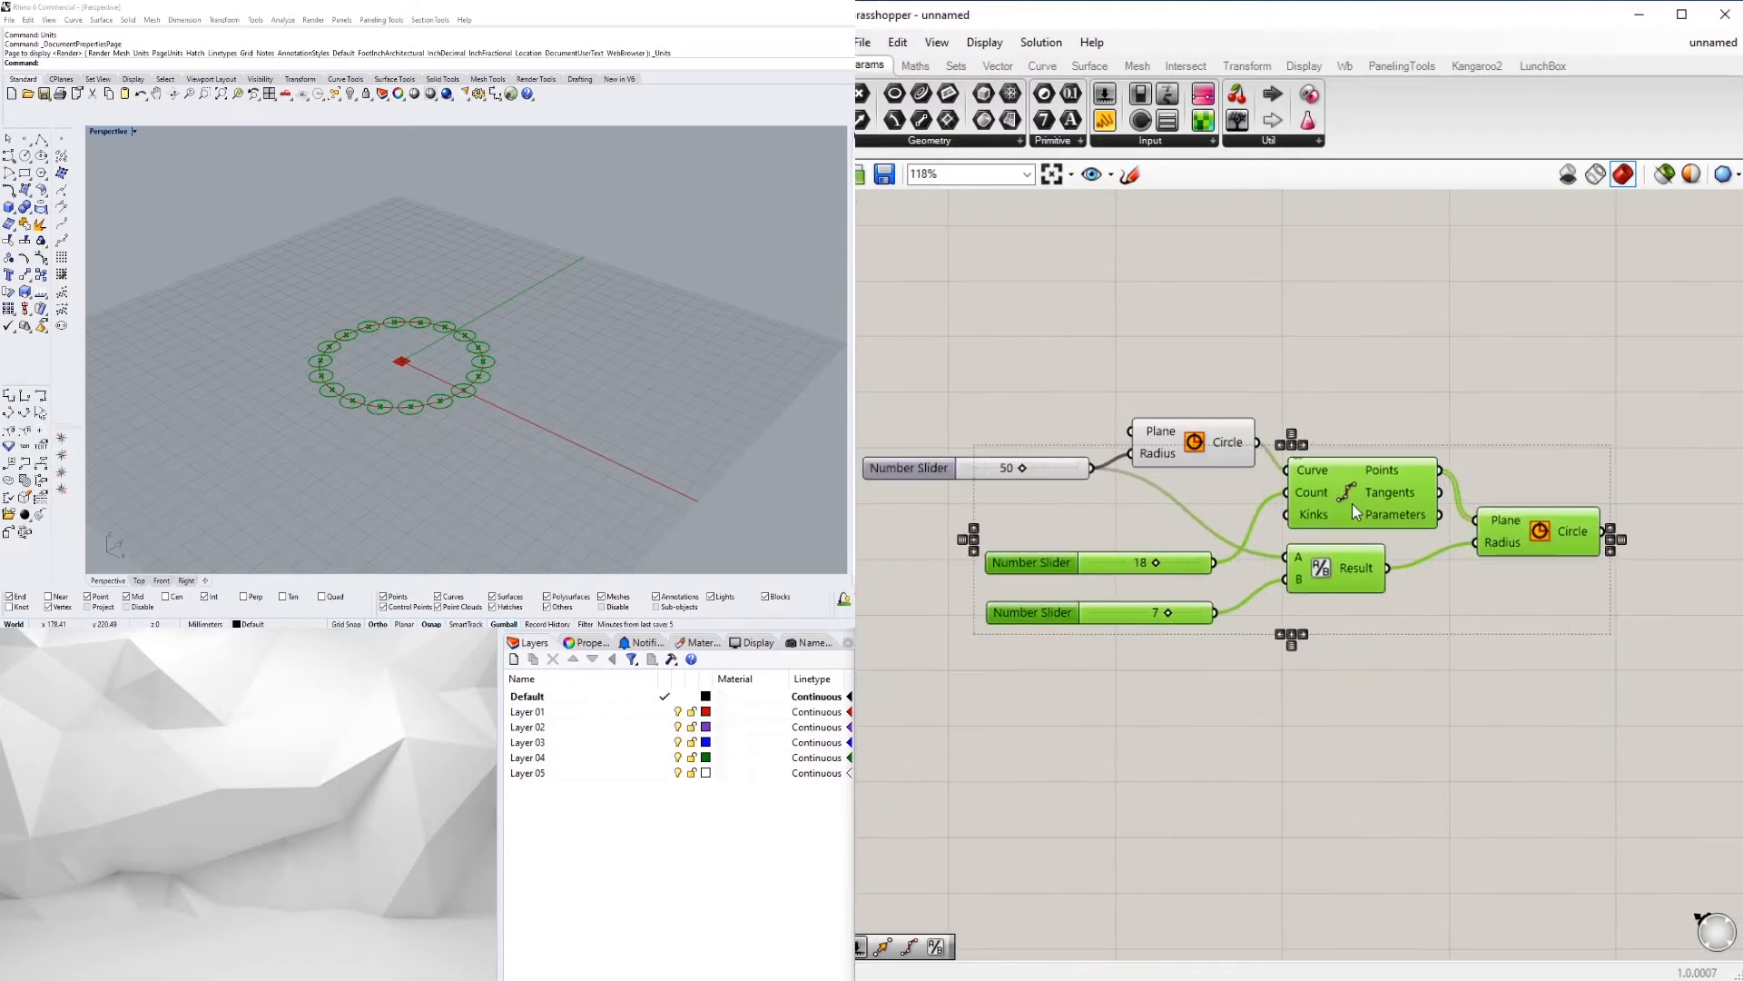
{"action": "left_click", "coordinate": [1349, 385]}
{"action": "scroll", "coordinate": [1305, 523], "scroll_direction": "up", "scroll_amount": 3}
{"action": "left_click_drag", "start_coordinate": [1102, 518], "coordinate": [1122, 559]}
{"action": "left_click", "coordinate": [1523, 438]}
{"action": "scroll", "coordinate": [1423, 555], "scroll_direction": "down", "scroll_amount": 5}
{"action": "right_click_drag", "start_coordinate": [1471, 567], "coordinate": [1375, 538]}
{"action": "scroll", "coordinate": [1469, 574], "scroll_direction": "up", "scroll_amount": 3}
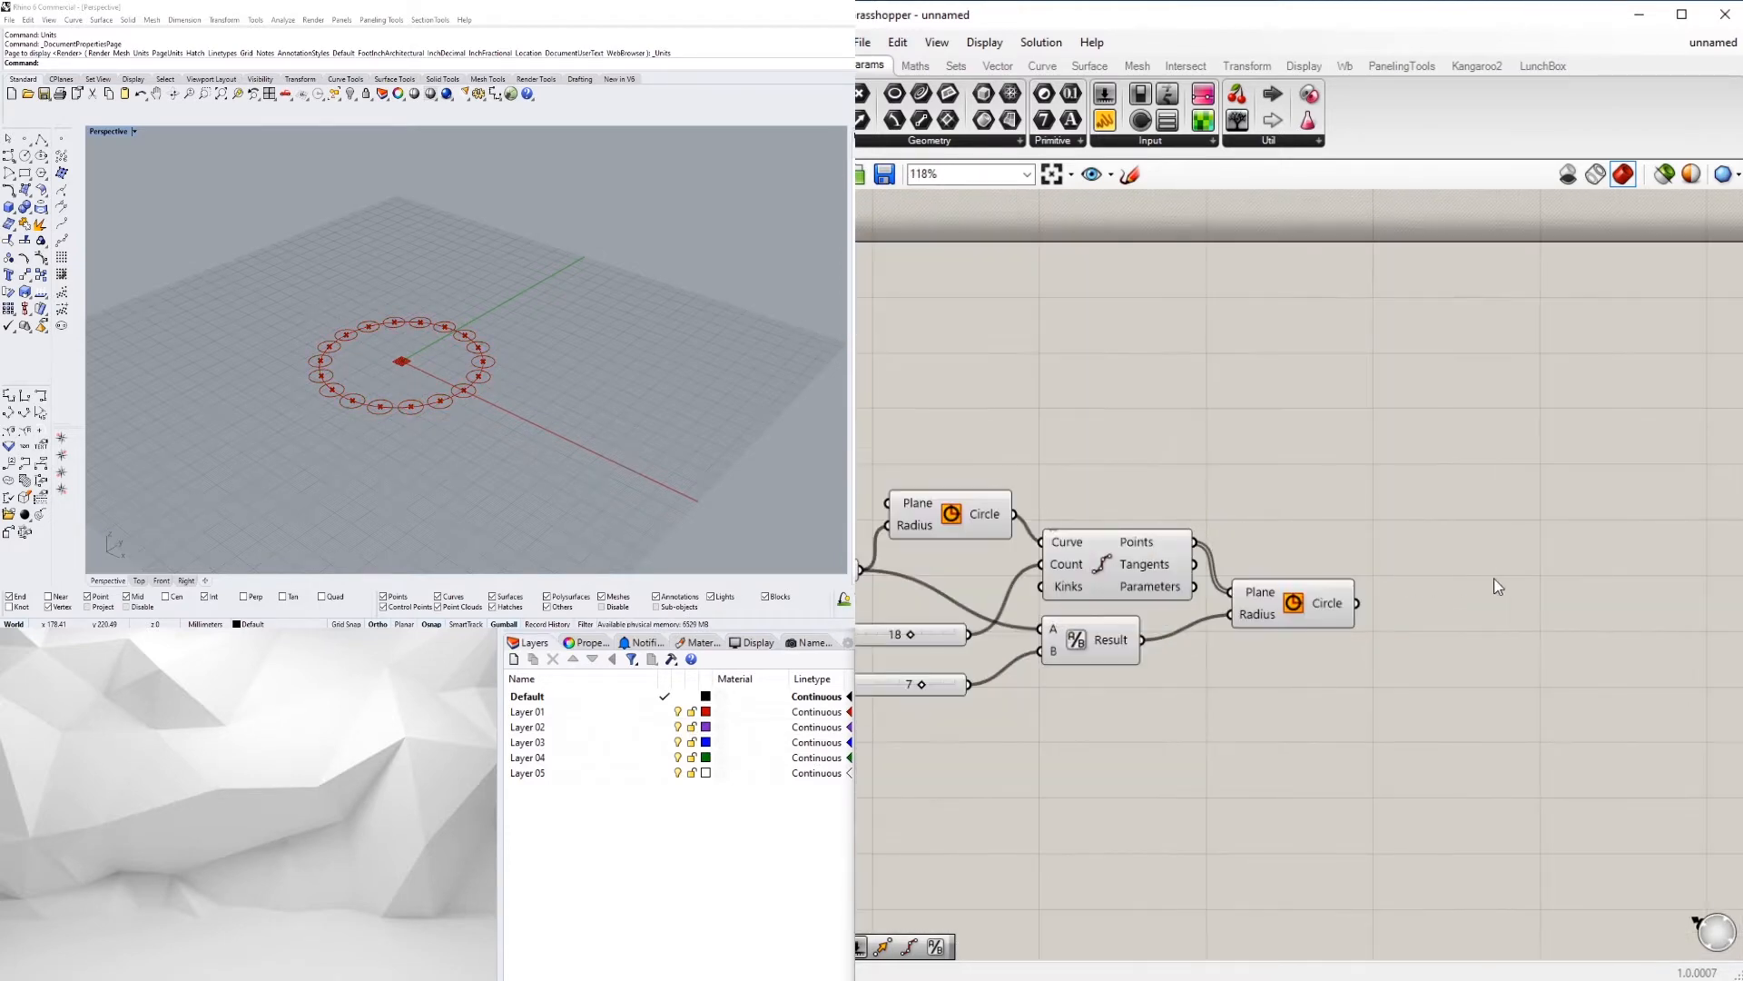
Add a Boundary Surfaces component beside the second Circle and connect that Circle's output to its Edges input
{"action": "double_click", "coordinate": [1495, 577]}
{"action": "type", "text": "extr"}
{"action": "double_click", "coordinate": [1464, 602]}
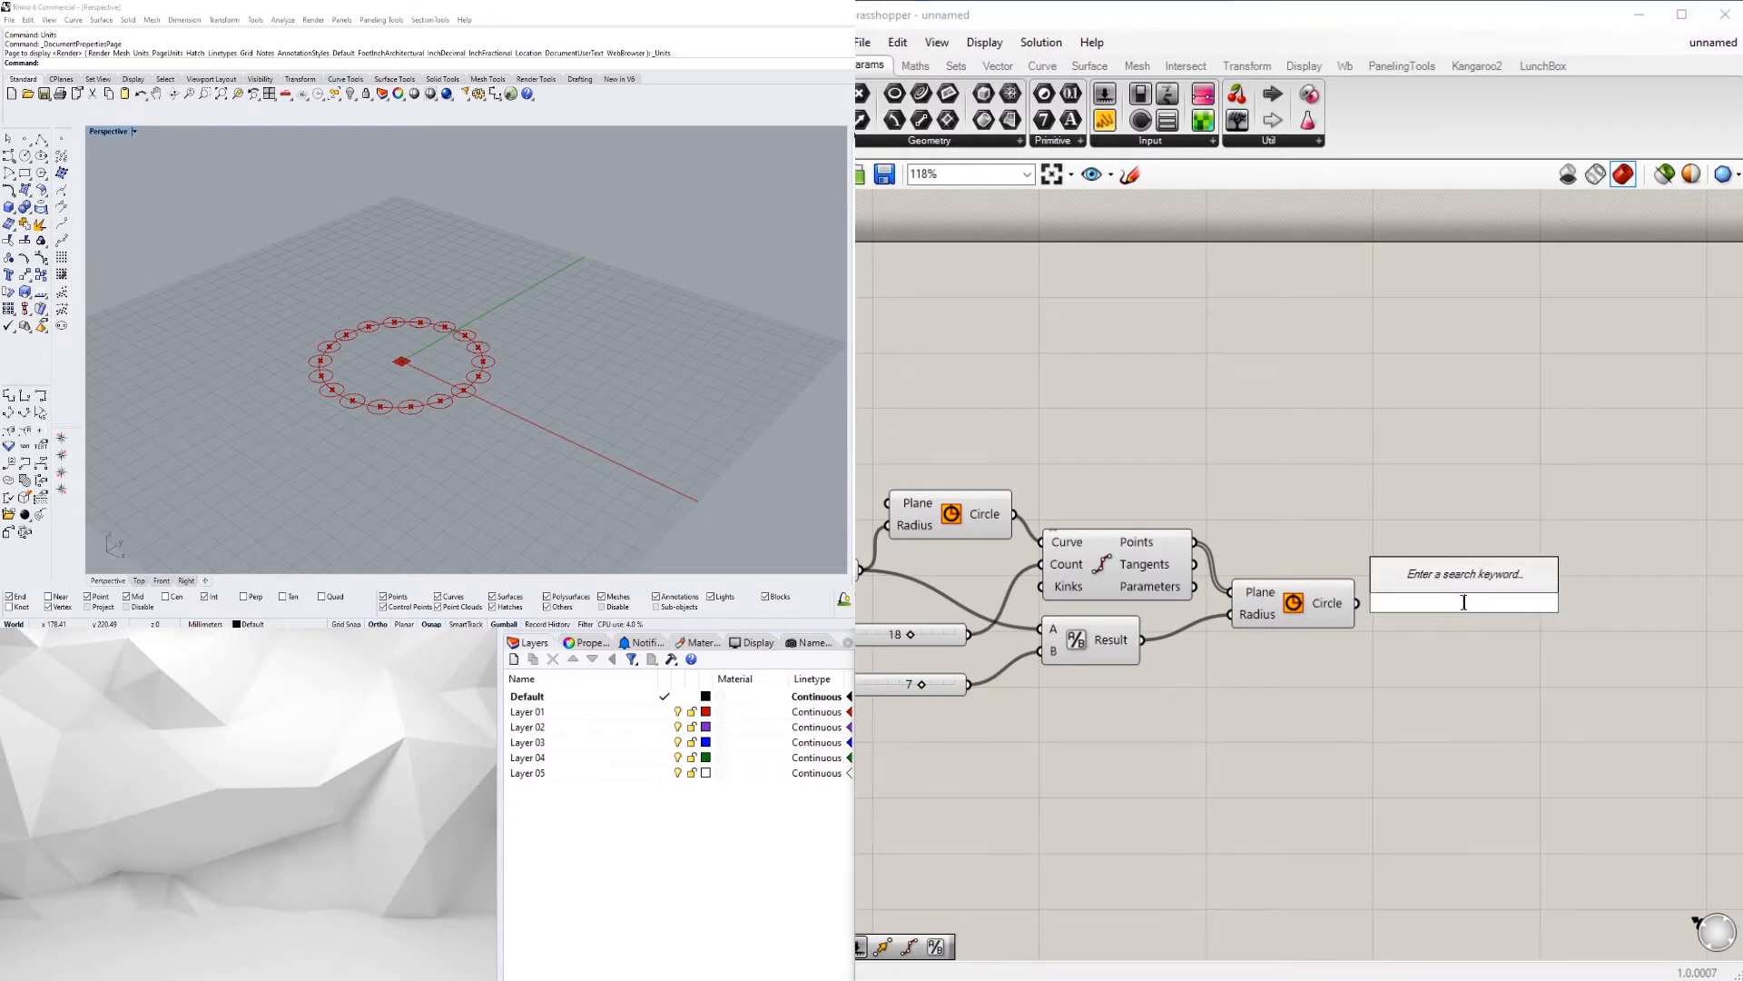
{"action": "type", "text": "boun"}
{"action": "left_click", "coordinate": [1436, 580]}
{"action": "left_click_drag", "start_coordinate": [1357, 602], "coordinate": [1402, 602]}
Hide the preview of the second Circle and keep the preview of Boundary Surfaces enabled
{"action": "left_click_drag", "start_coordinate": [1444, 604], "coordinate": [1278, 503]}
{"action": "middle_click", "coordinate": [1293, 502]}
{"action": "left_click", "coordinate": [1284, 565]}
{"action": "right_click_drag", "start_coordinate": [1552, 581], "coordinate": [1448, 566]}
{"action": "left_click", "coordinate": [1354, 578]}
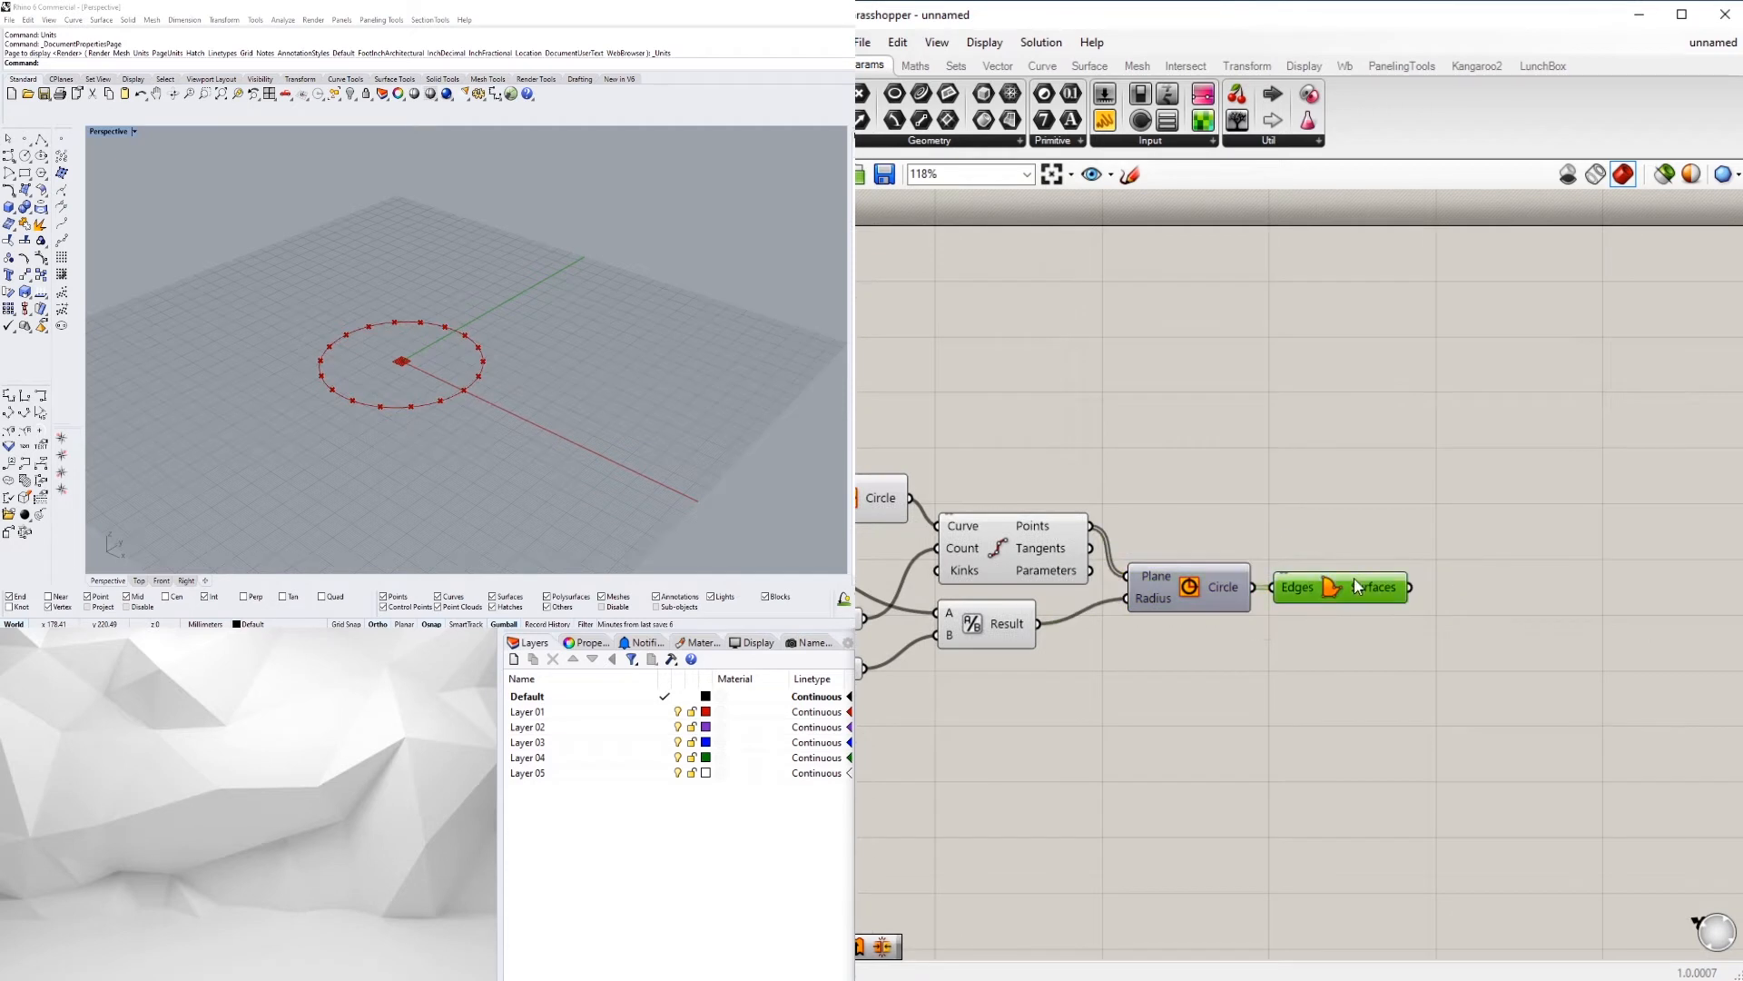
{"action": "middle_click", "coordinate": [1354, 579]}
{"action": "double_click", "coordinate": [1489, 570]}
{"action": "left_click", "coordinate": [1328, 586]}
{"action": "scroll", "coordinate": [1330, 591], "scroll_direction": "up", "scroll_amount": 2}
{"action": "middle_click", "coordinate": [1326, 585]}
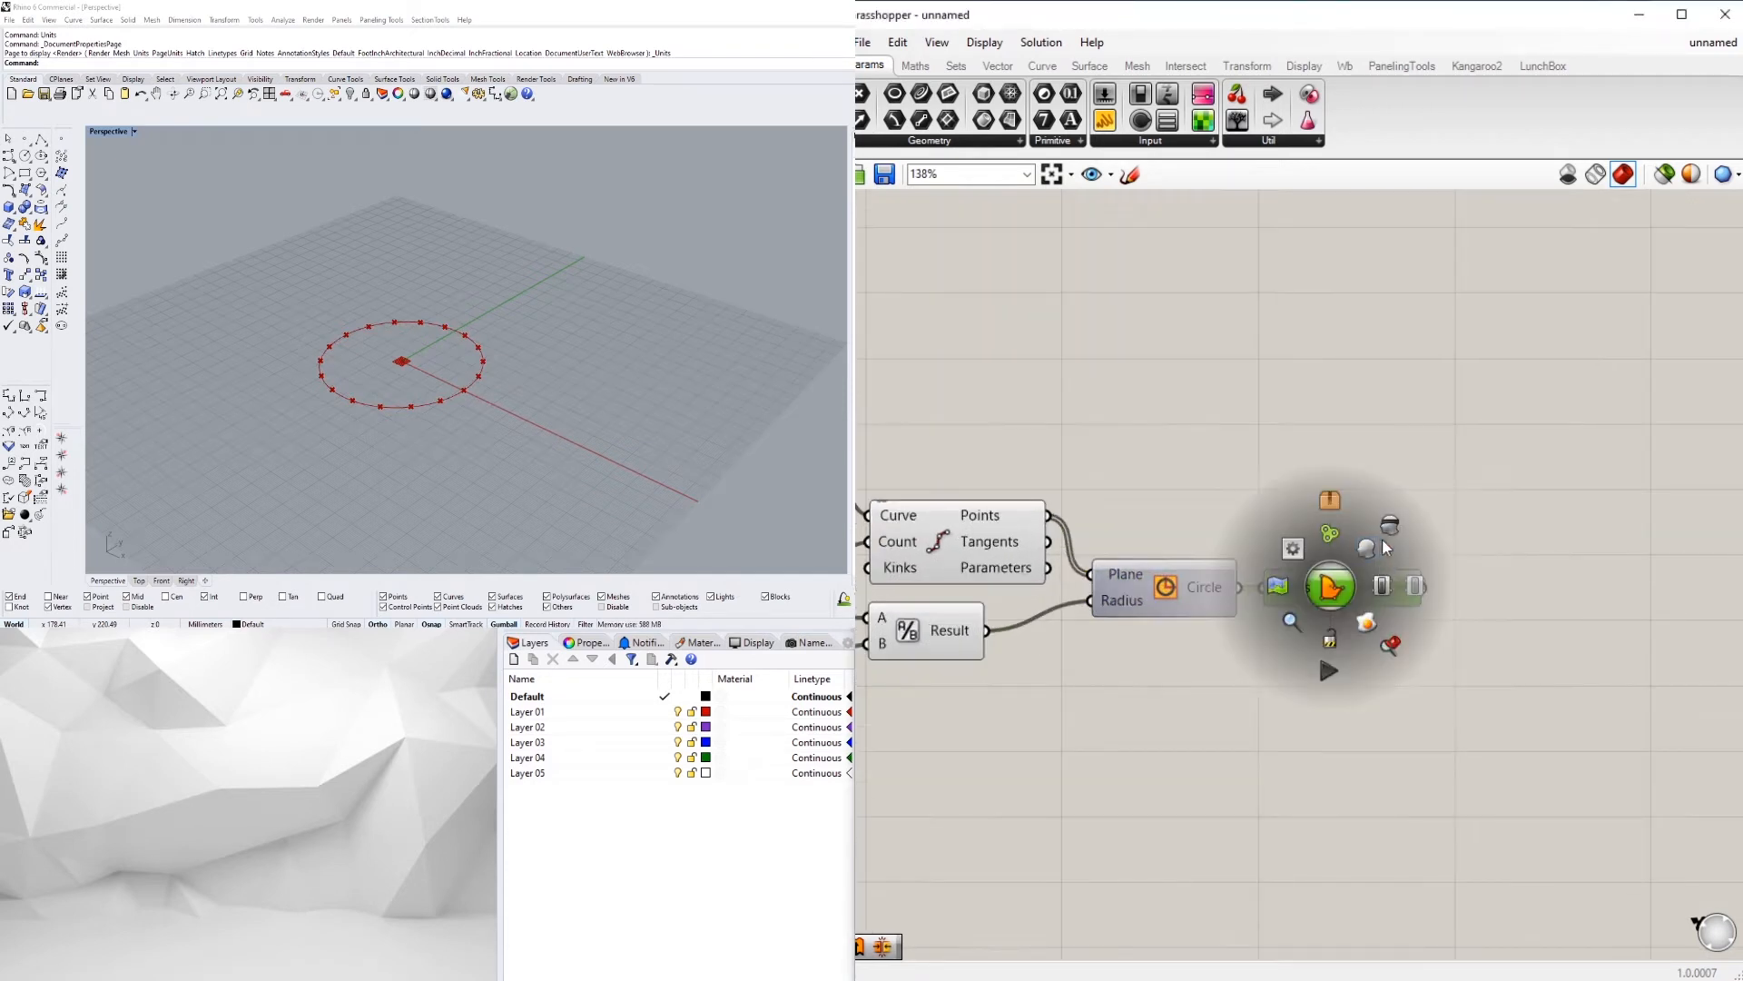
{"action": "left_click", "coordinate": [1380, 548]}
Add an Extrude component and connect the Boundary Surfaces output to its Base input
{"action": "double_click", "coordinate": [1585, 599]}
{"action": "type", "text": "extr"}
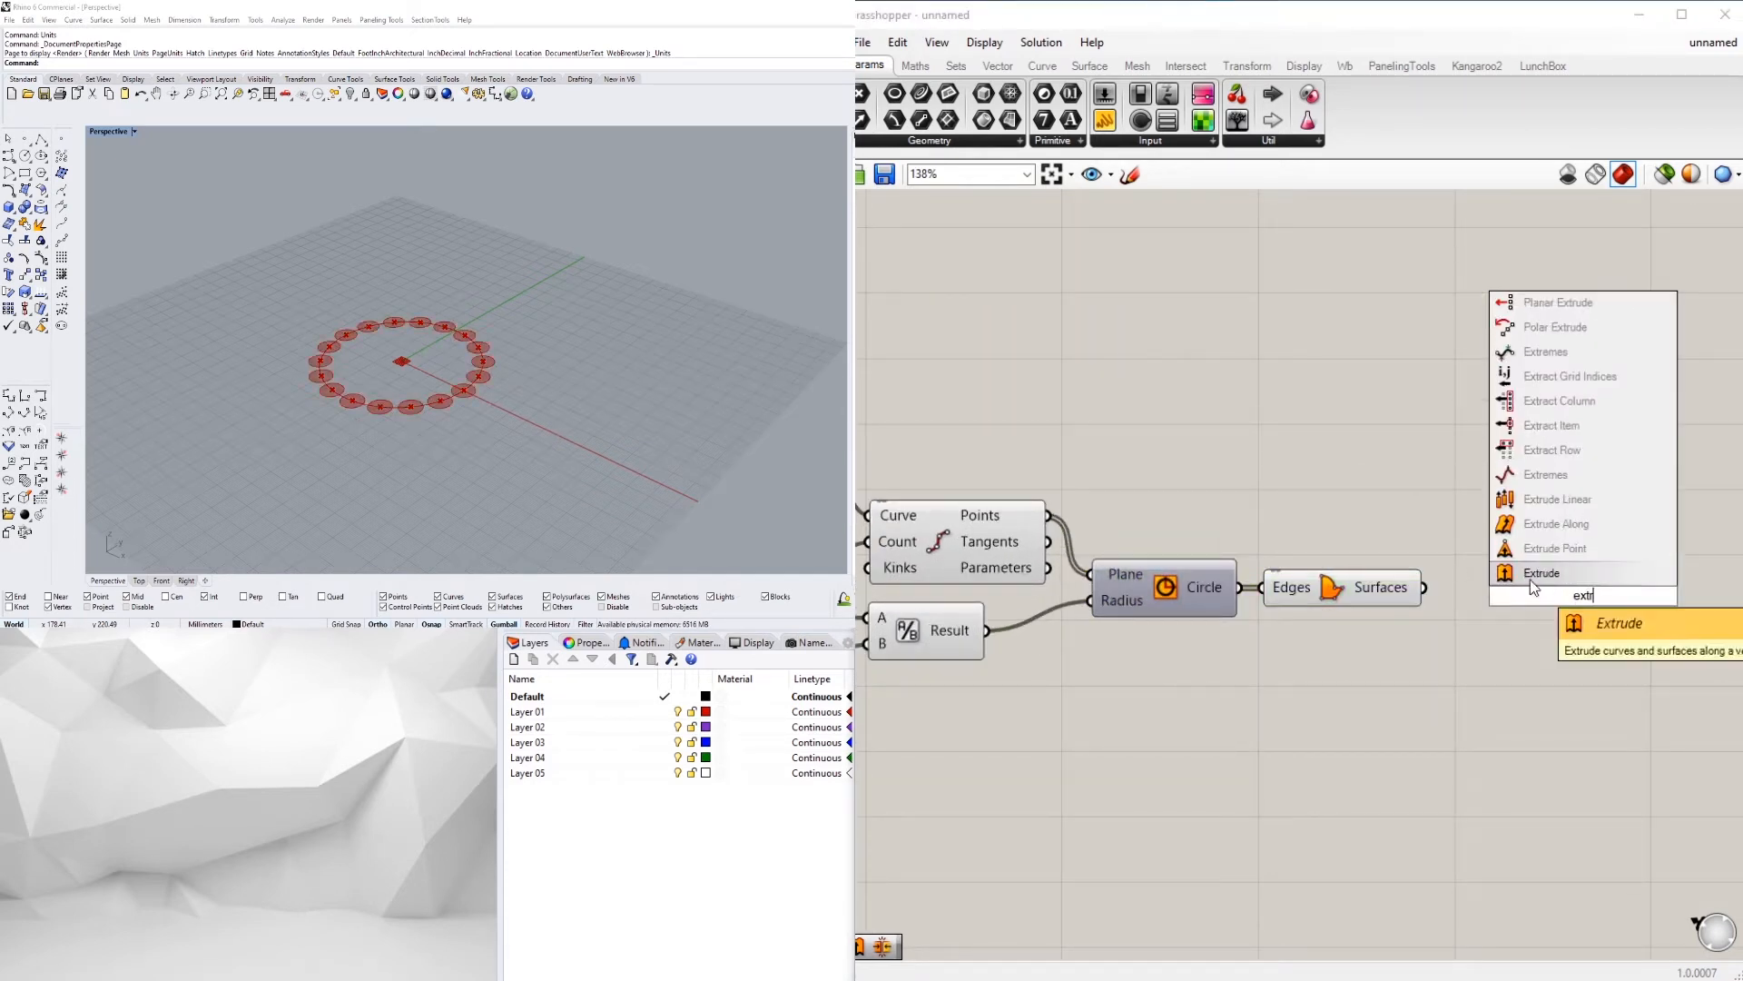
{"action": "left_click", "coordinate": [1531, 579]}
{"action": "left_click_drag", "start_coordinate": [1423, 588], "coordinate": [1547, 615]}
Add a Unit Z vector below Boundary Surfaces and connect it to the Extrude component's Direction input
{"action": "double_click", "coordinate": [1290, 668]}
{"action": "type", "text": "x"}
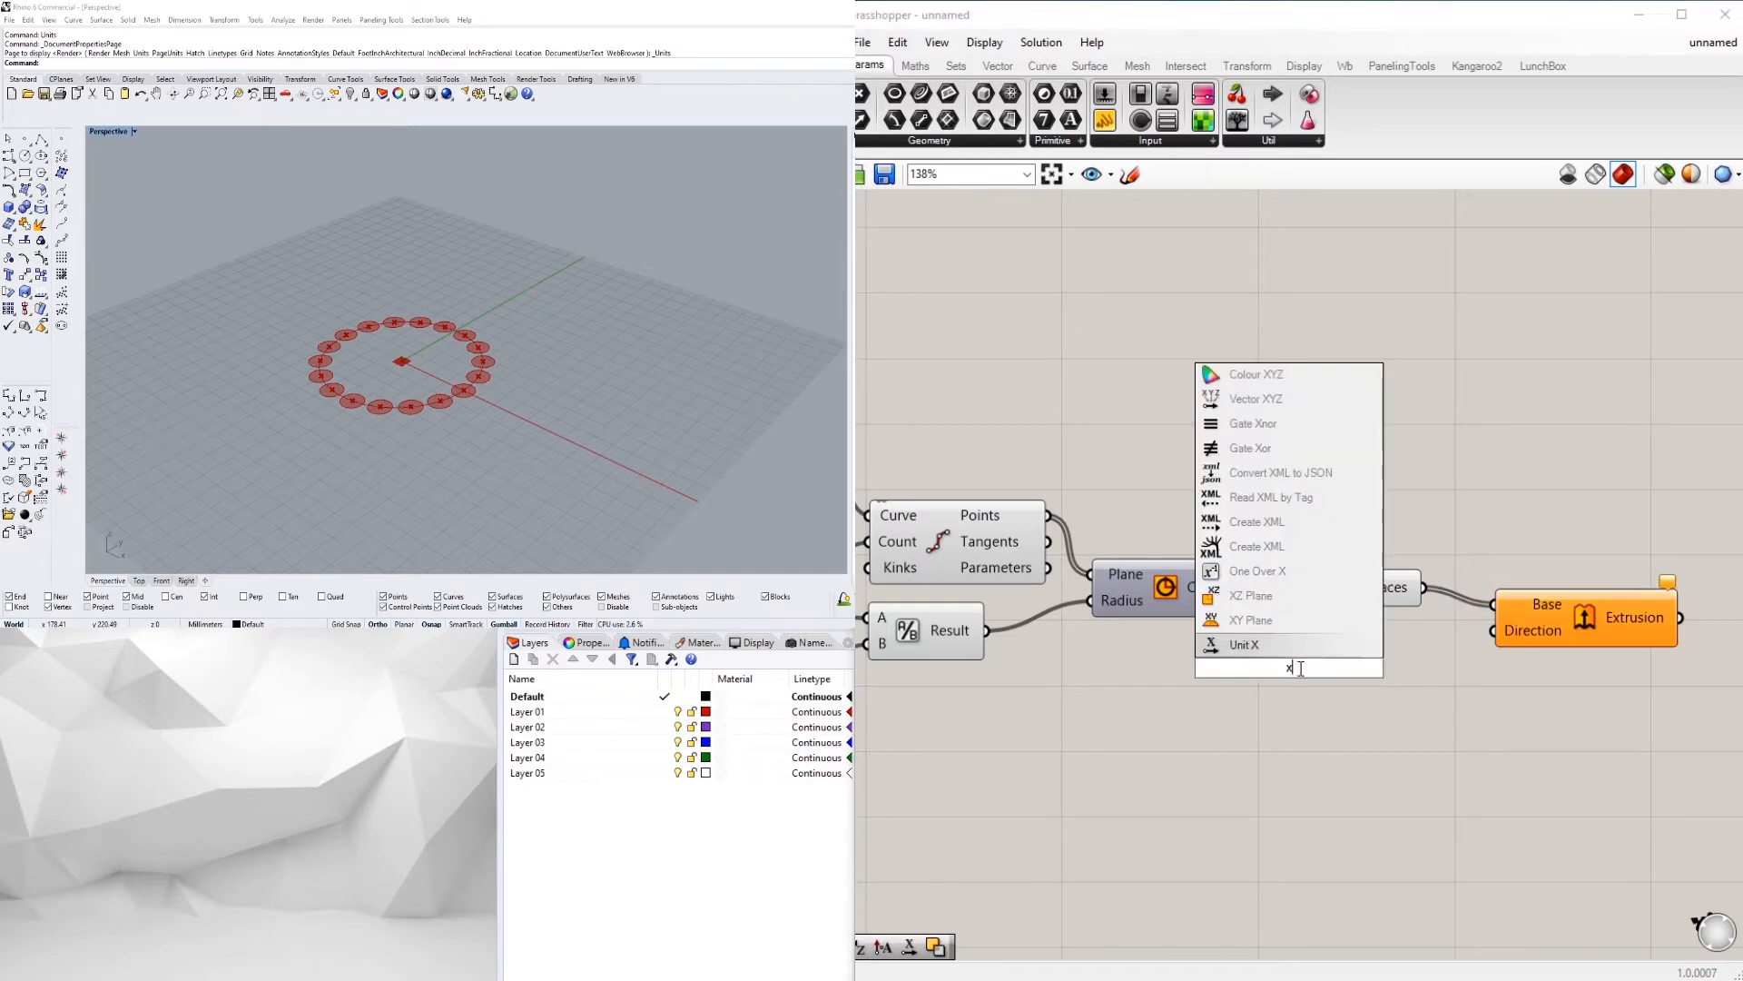
{"action": "key", "text": "BackSpace"}
{"action": "type", "text": "z"}
{"action": "left_click", "coordinate": [1301, 647]}
{"action": "left_click_drag", "start_coordinate": [1378, 669], "coordinate": [1518, 635]}
{"action": "left_click_drag", "start_coordinate": [1323, 673], "coordinate": [1354, 674]}
Duplicate the 50 slider below the others, connect it to the Unit Z Factor input, and set it to 100
{"action": "left_click", "coordinate": [1264, 727]}
{"action": "scroll", "coordinate": [1208, 730], "scroll_direction": "down", "scroll_amount": 2}
{"action": "right_click_drag", "start_coordinate": [1207, 731], "coordinate": [1528, 653]}
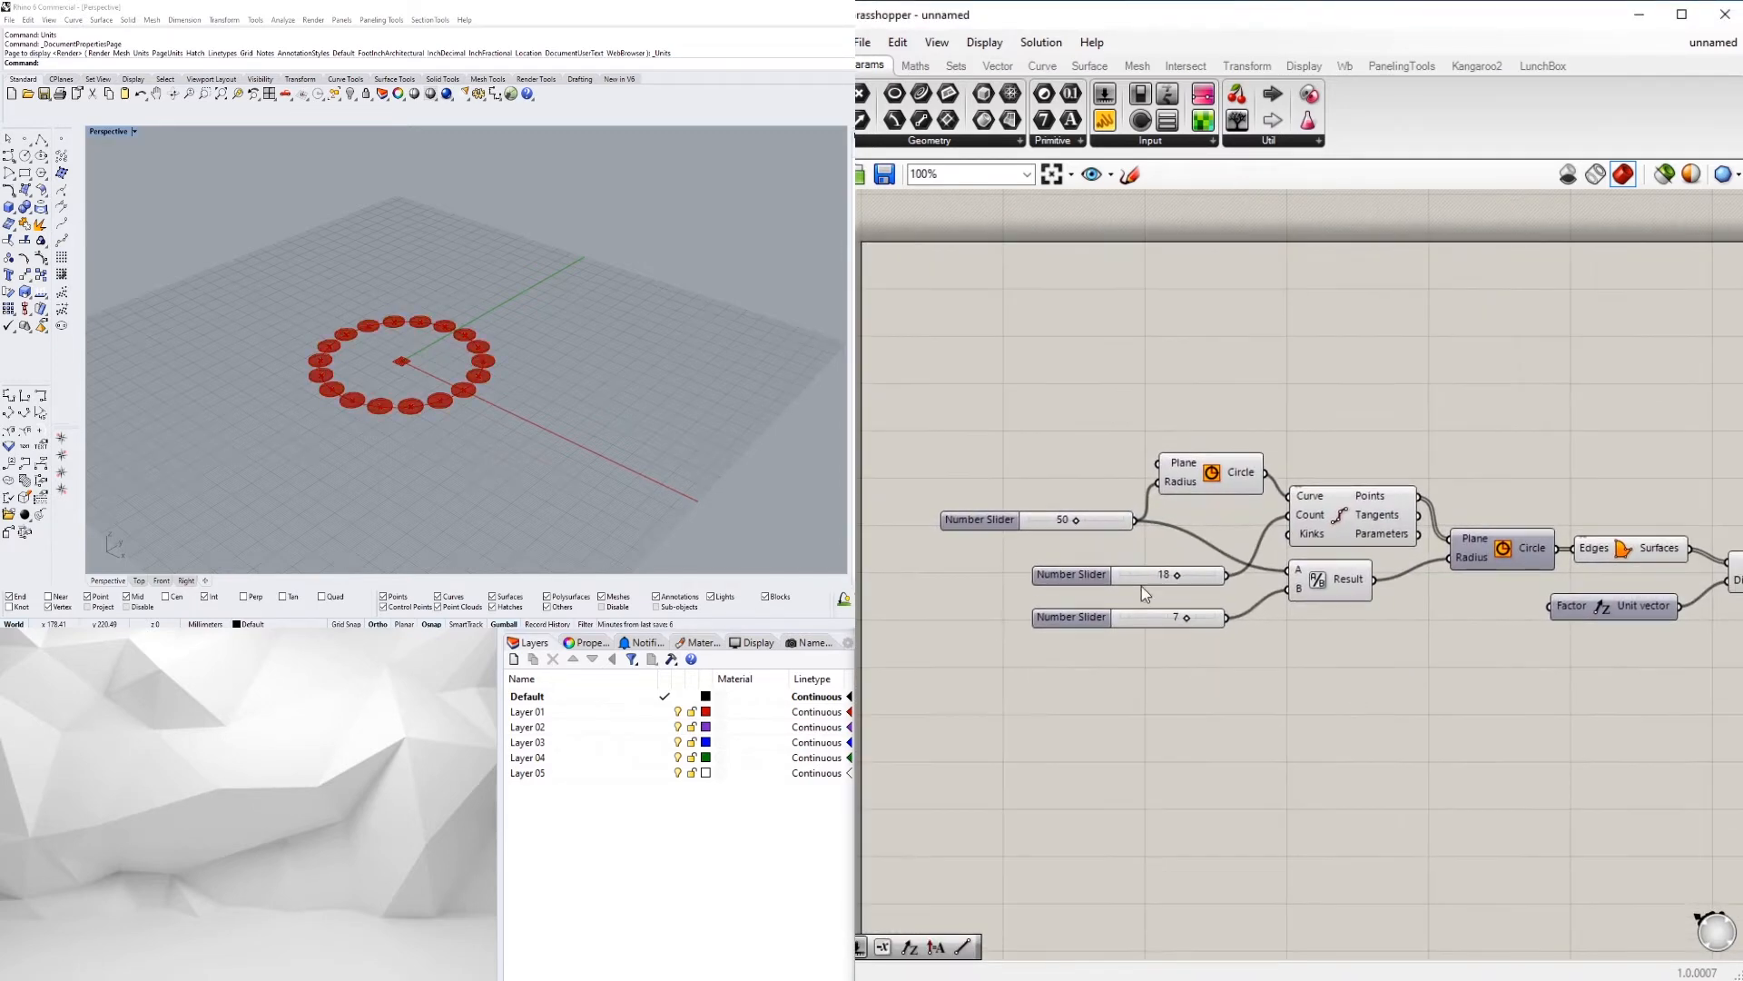
{"action": "left_click_drag", "start_coordinate": [987, 519], "coordinate": [1301, 651], "text": "alt"}
{"action": "left_click_drag", "start_coordinate": [1449, 651], "coordinate": [1549, 606]}
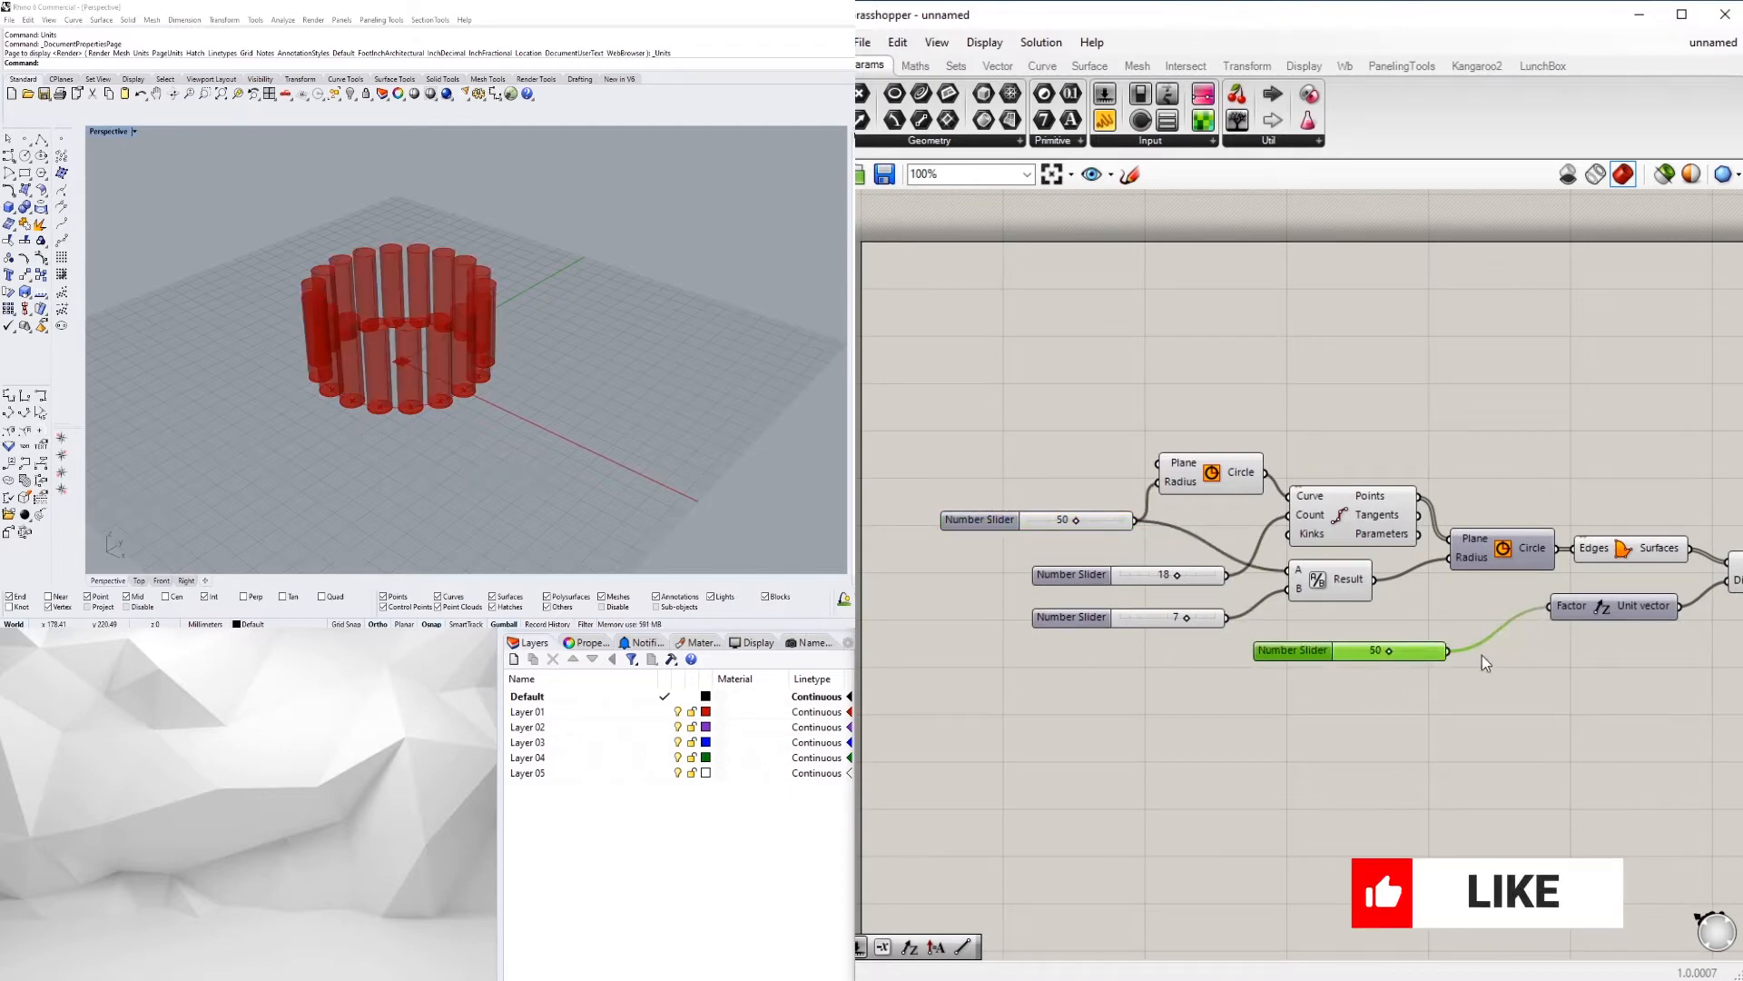
{"action": "scroll", "coordinate": [1333, 672], "scroll_direction": "up", "scroll_amount": 3}
{"action": "left_click_drag", "start_coordinate": [1423, 638], "coordinate": [1494, 638]}
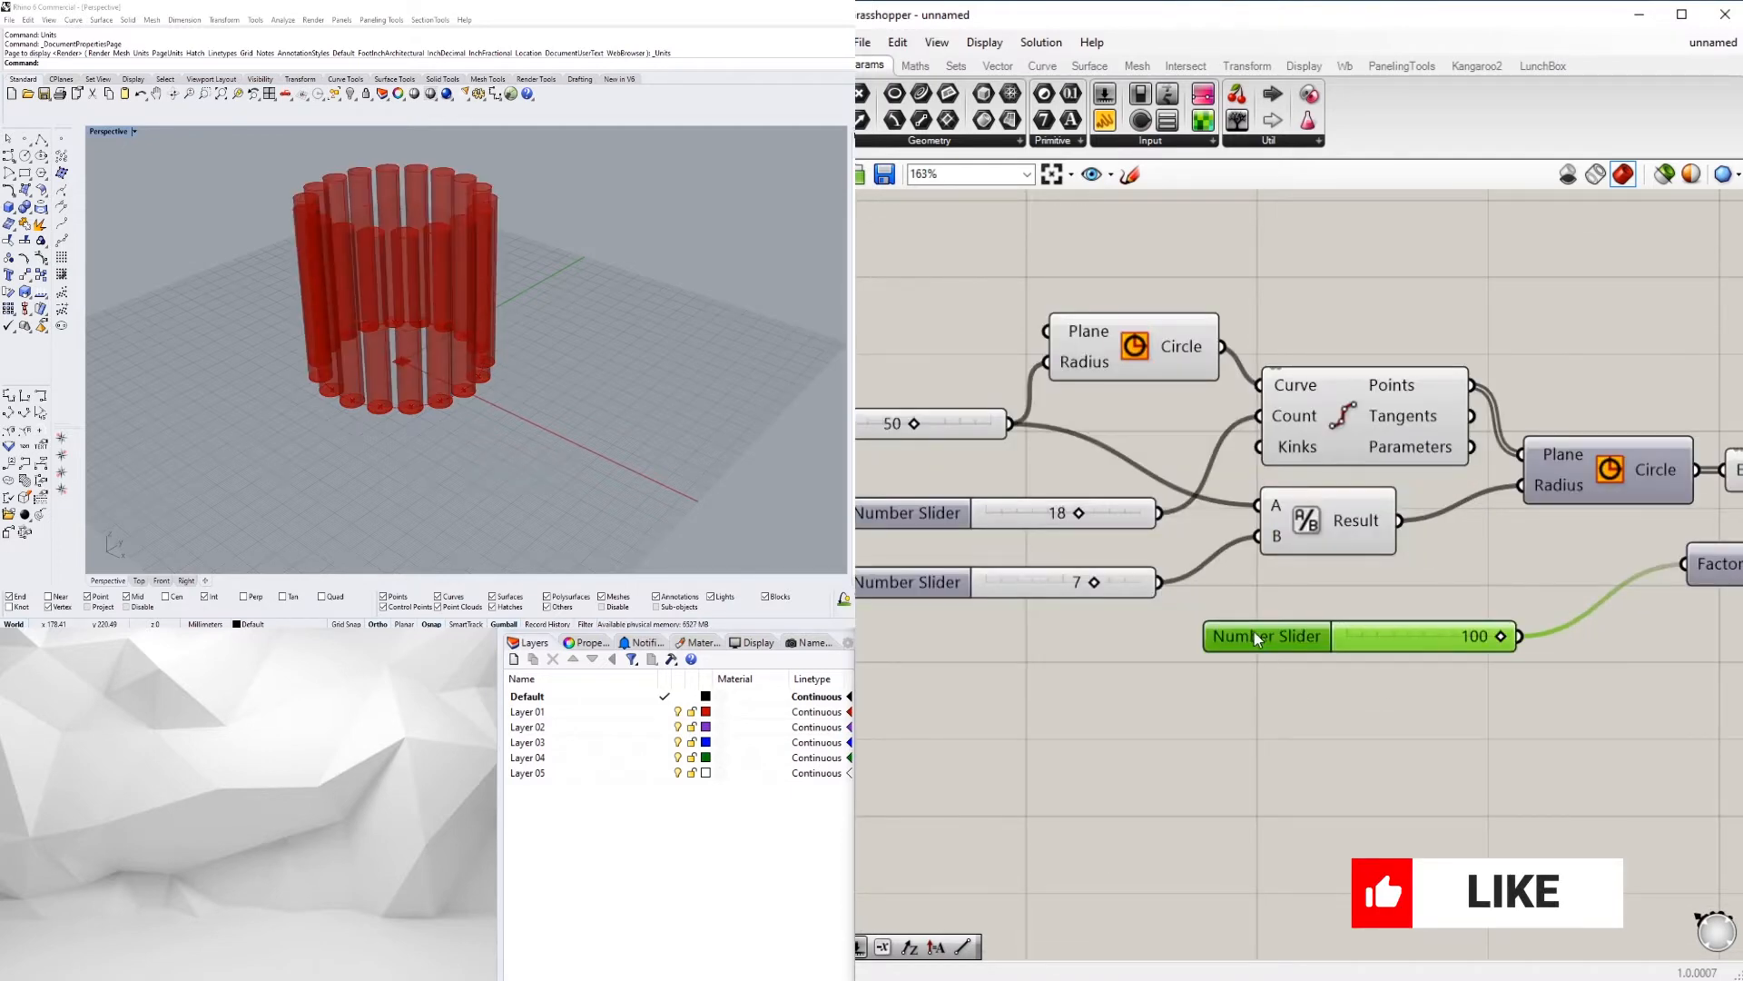
{"action": "left_click_drag", "start_coordinate": [1254, 631], "coordinate": [1153, 668]}
Add an Area component above Divide Curve and connect the first Circle to its Geometry input
{"action": "scroll", "coordinate": [1277, 721], "scroll_direction": "down", "scroll_amount": 4}
{"action": "scroll", "coordinate": [1277, 720], "scroll_direction": "up", "scroll_amount": 3}
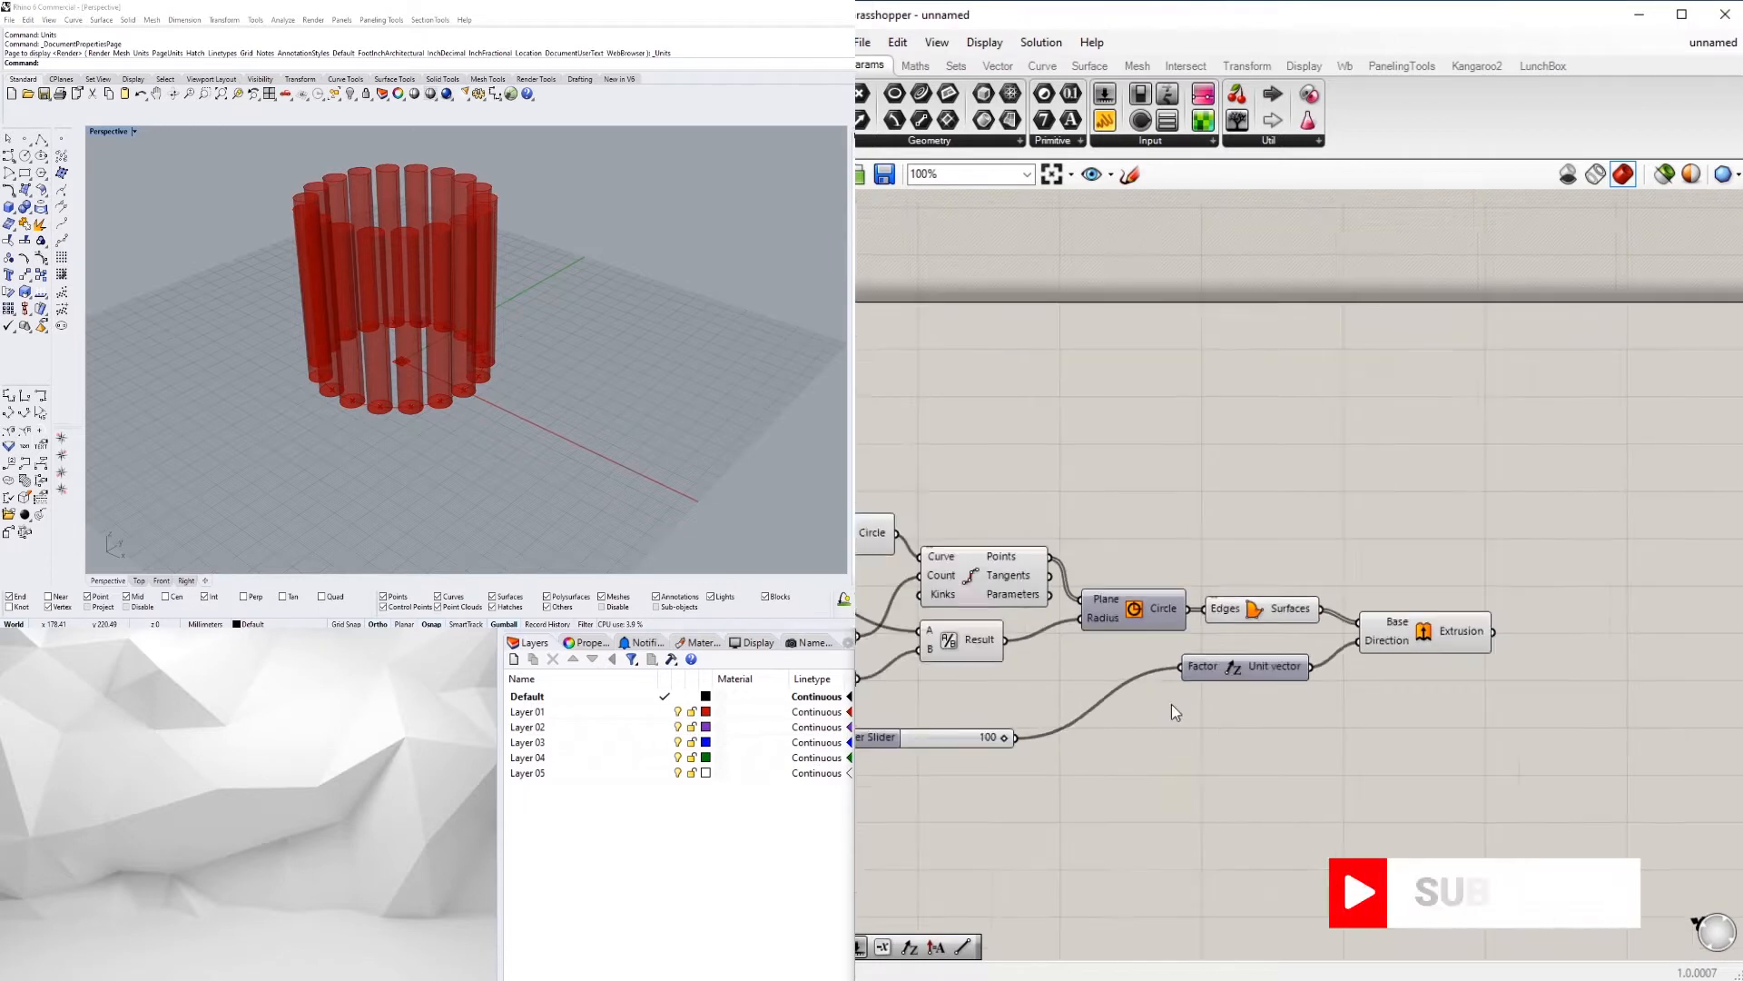
{"action": "right_click_drag", "start_coordinate": [1171, 704], "coordinate": [1453, 723]}
{"action": "double_click", "coordinate": [1241, 481]}
{"action": "type", "text": "area"}
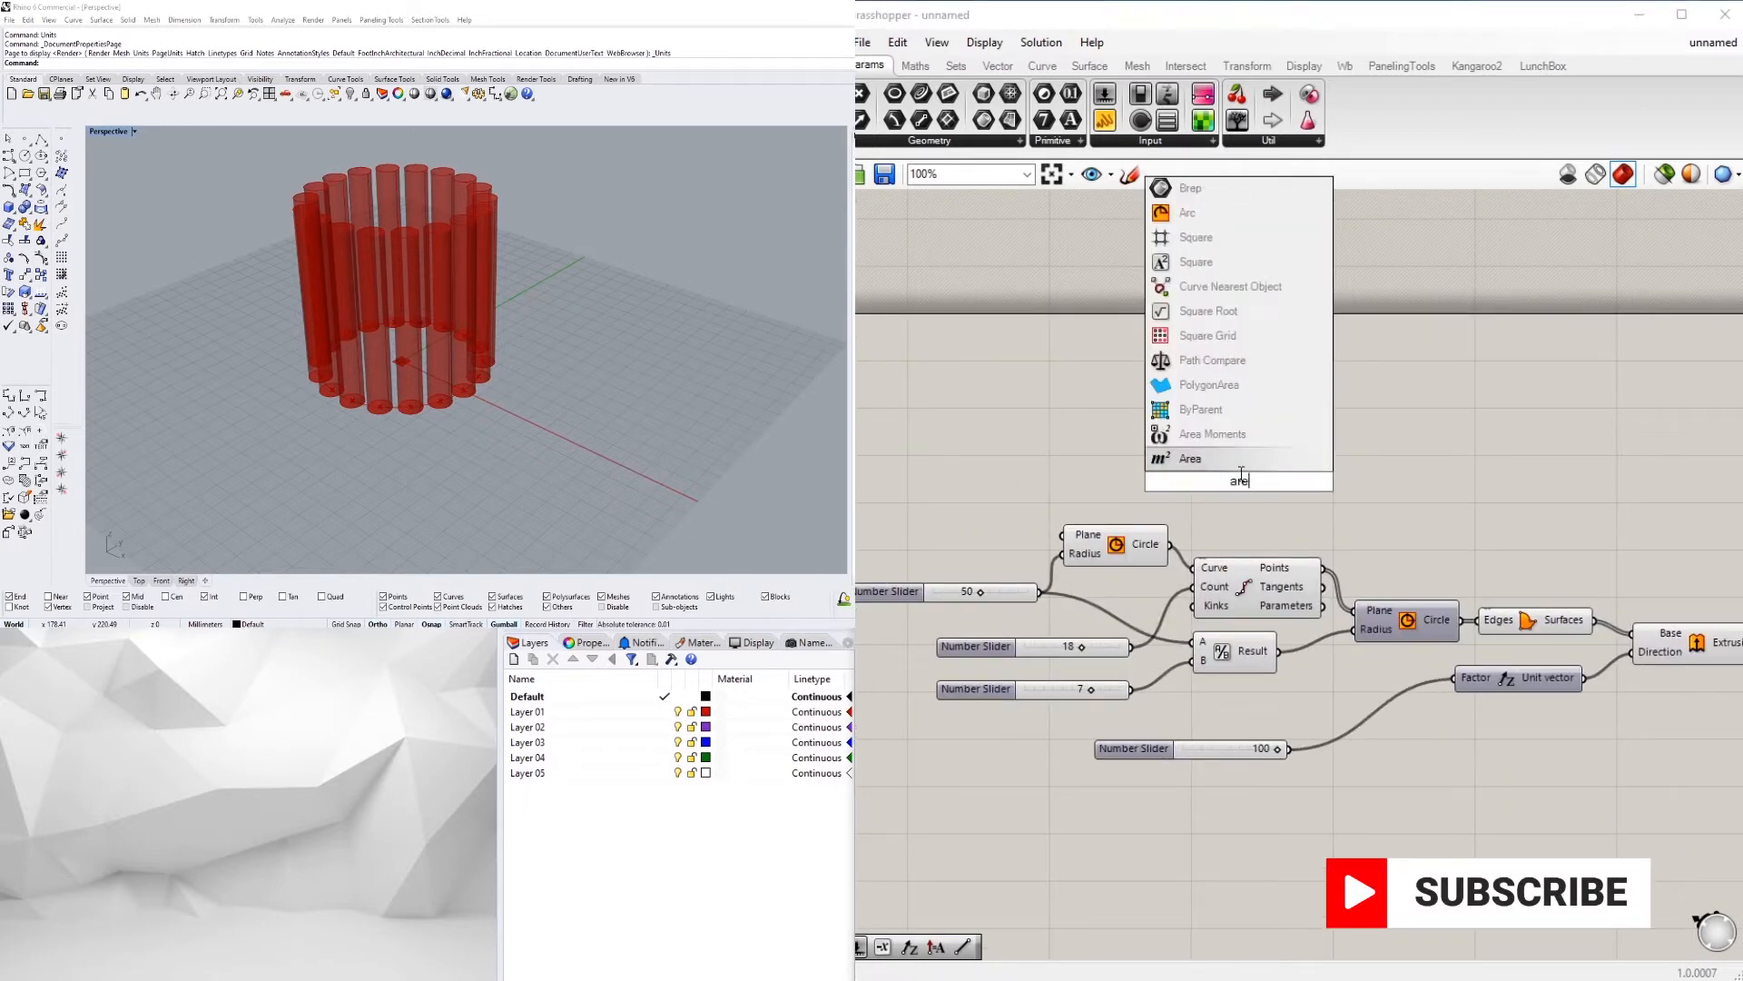
{"action": "left_click", "coordinate": [1238, 462]}
{"action": "left_click_drag", "start_coordinate": [1171, 545], "coordinate": [1285, 456]}
Add a Move component next to Area and connect Area's Centroid output to its Geometry input
{"action": "double_click", "coordinate": [1516, 452]}
{"action": "type", "text": "mo"}
{"action": "left_click", "coordinate": [1473, 405]}
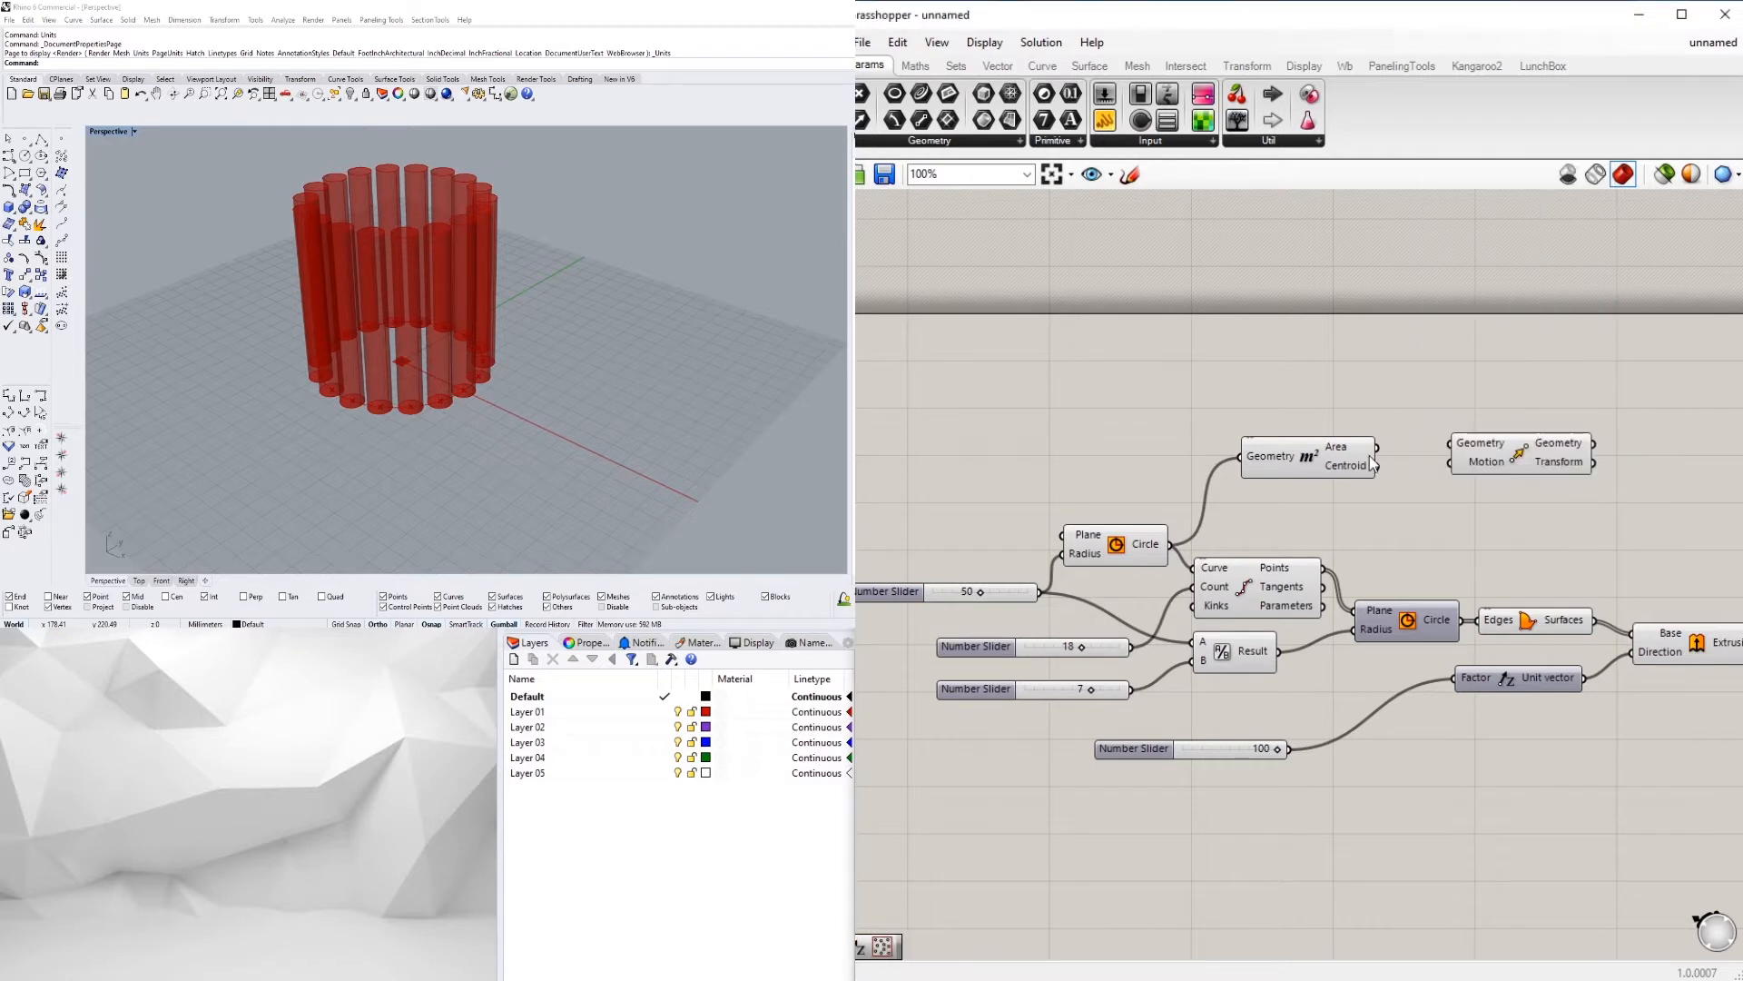
{"action": "left_click_drag", "start_coordinate": [1471, 452], "coordinate": [1412, 475]}
Add a two-point Line component with the Centroid as Start Point and the Move component's Geometry as End Point
{"action": "double_click", "coordinate": [1617, 430]}
{"action": "type", "text": "line"}
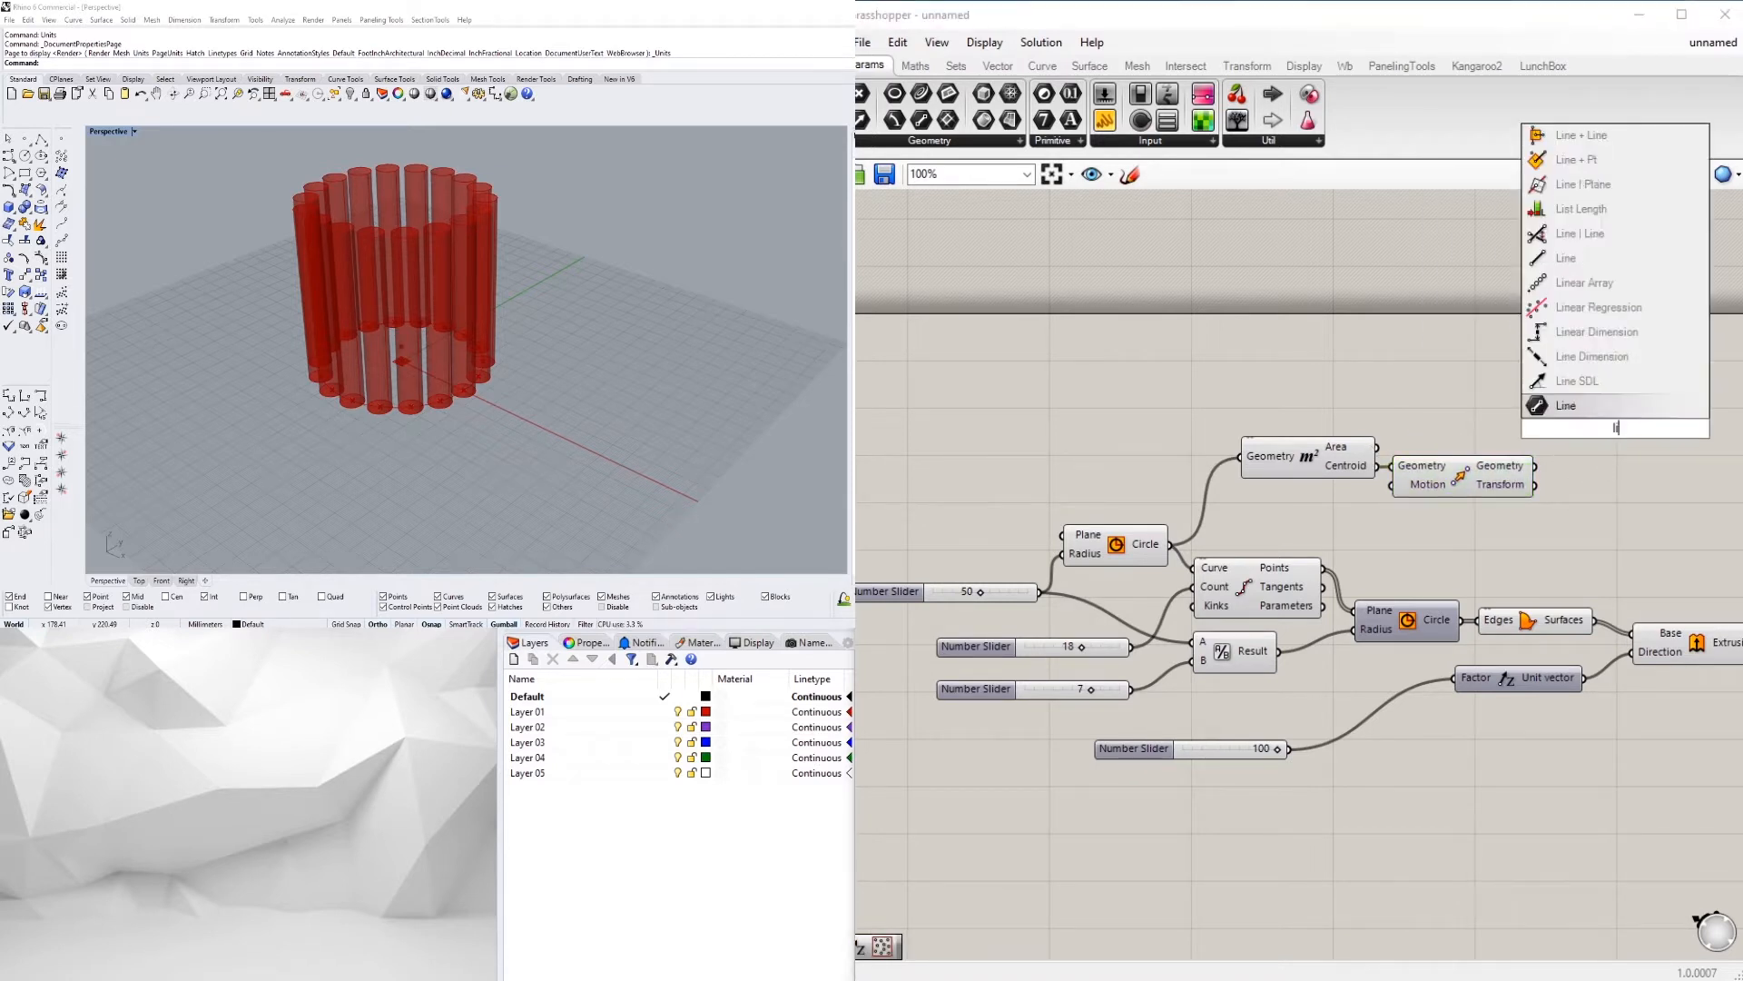
{"action": "left_click", "coordinate": [1584, 257]}
{"action": "left_click_drag", "start_coordinate": [1433, 479], "coordinate": [1442, 498]}
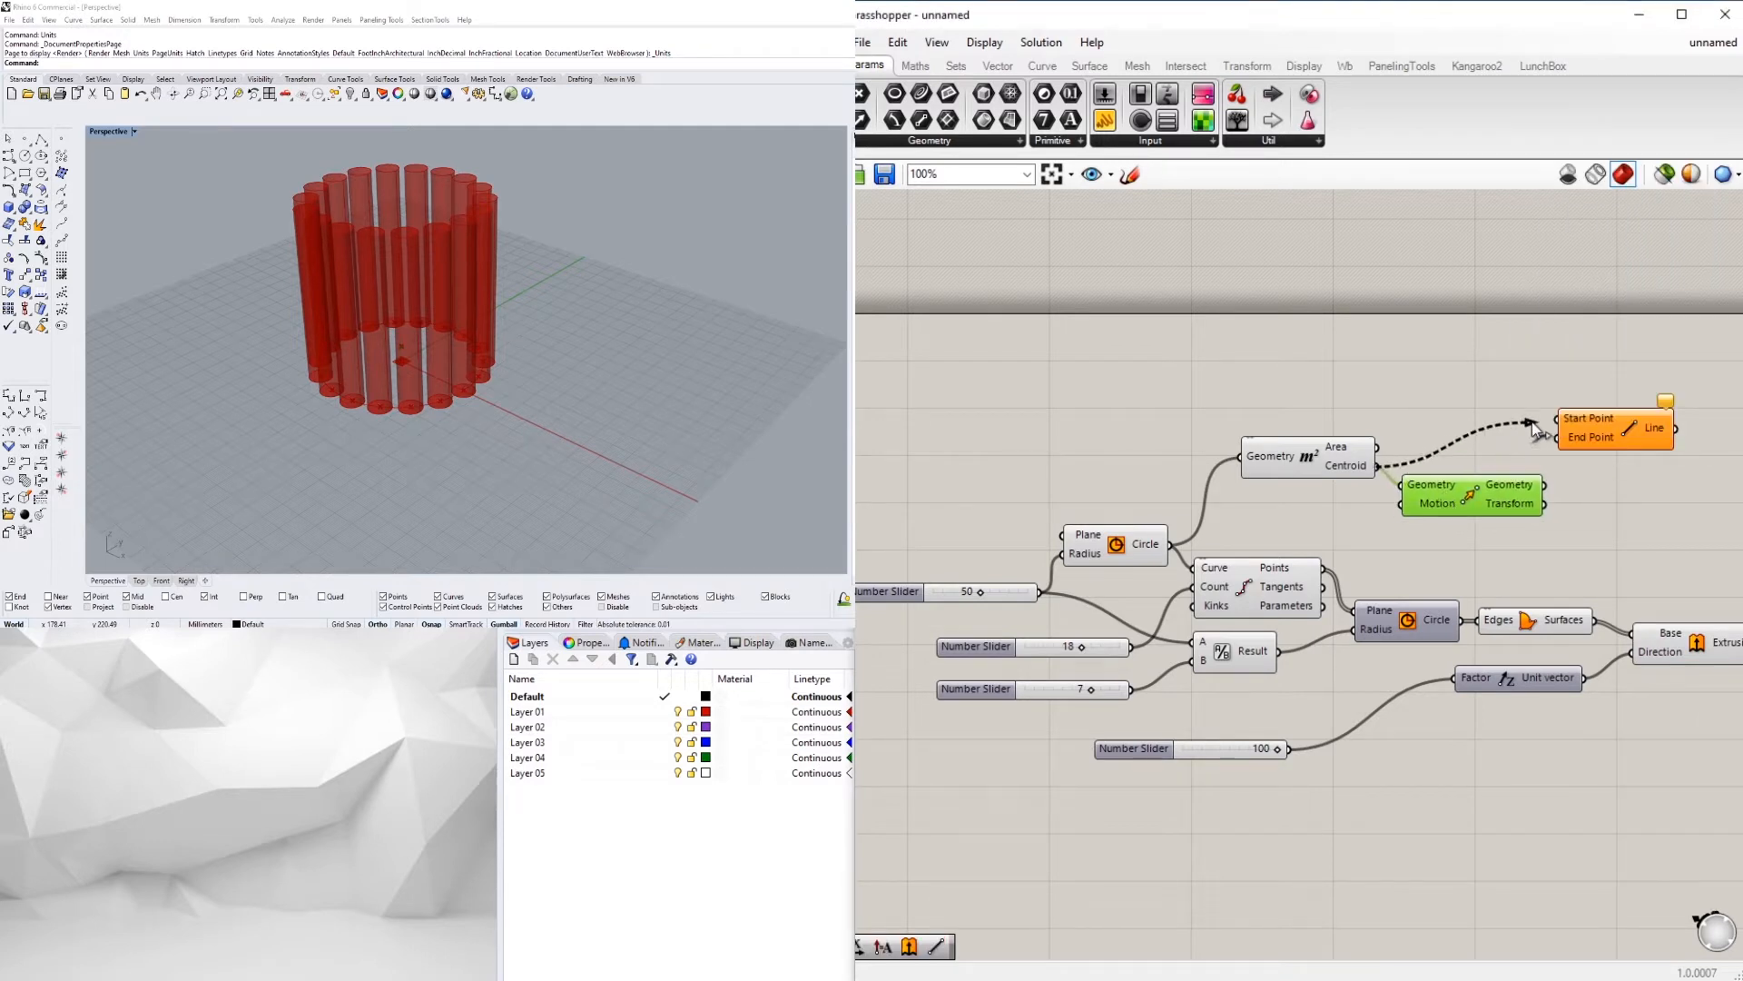
{"action": "left_click_drag", "start_coordinate": [1535, 426], "coordinate": [1558, 418]}
{"action": "left_click_drag", "start_coordinate": [1582, 440], "coordinate": [1600, 441]}
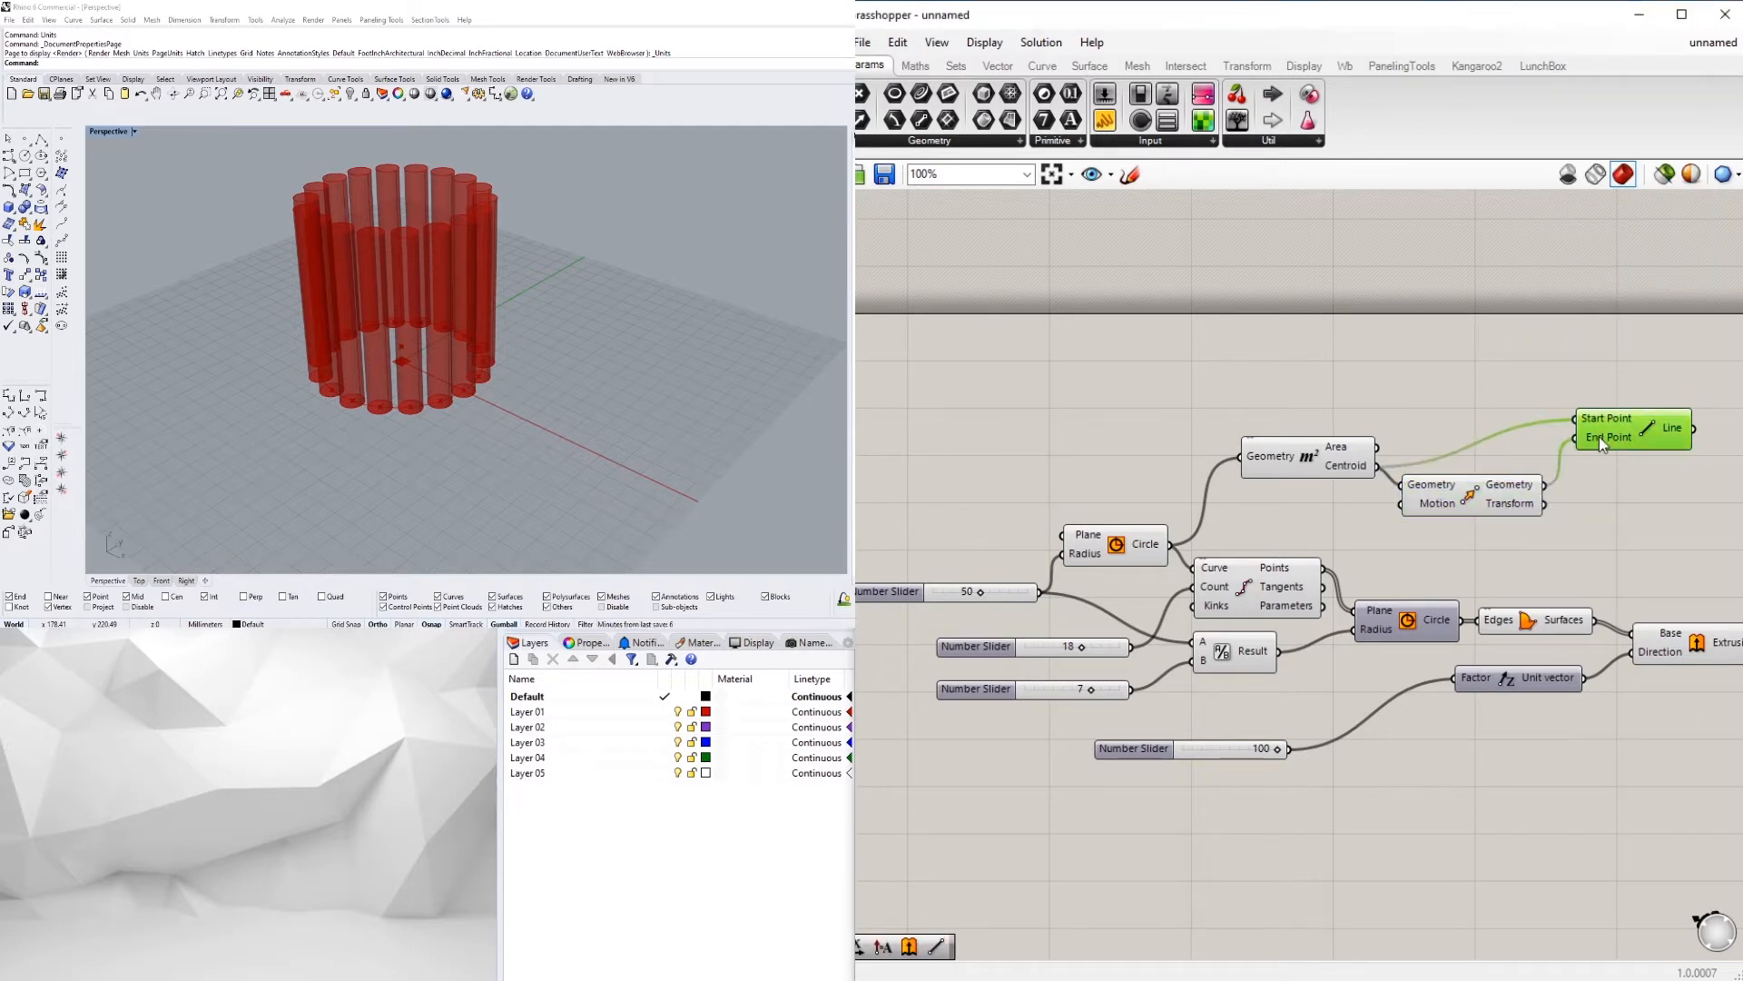
{"action": "right_click_drag", "start_coordinate": [1602, 440], "coordinate": [1506, 464]}
{"action": "left_click_drag", "start_coordinate": [1514, 501], "coordinate": [1427, 524]}
{"action": "left_click", "coordinate": [1544, 461]}
Add a Twist component with the Line connected to Axis and the Extrusion connected to Geometry
{"action": "scroll", "coordinate": [1543, 461], "scroll_direction": "down", "scroll_amount": 2}
{"action": "scroll", "coordinate": [1433, 494], "scroll_direction": "up", "scroll_amount": 3}
{"action": "left_click", "coordinate": [1671, 559]}
{"action": "right_click_drag", "start_coordinate": [1670, 560], "coordinate": [1375, 553]}
{"action": "scroll", "coordinate": [1375, 553], "scroll_direction": "down", "scroll_amount": 3}
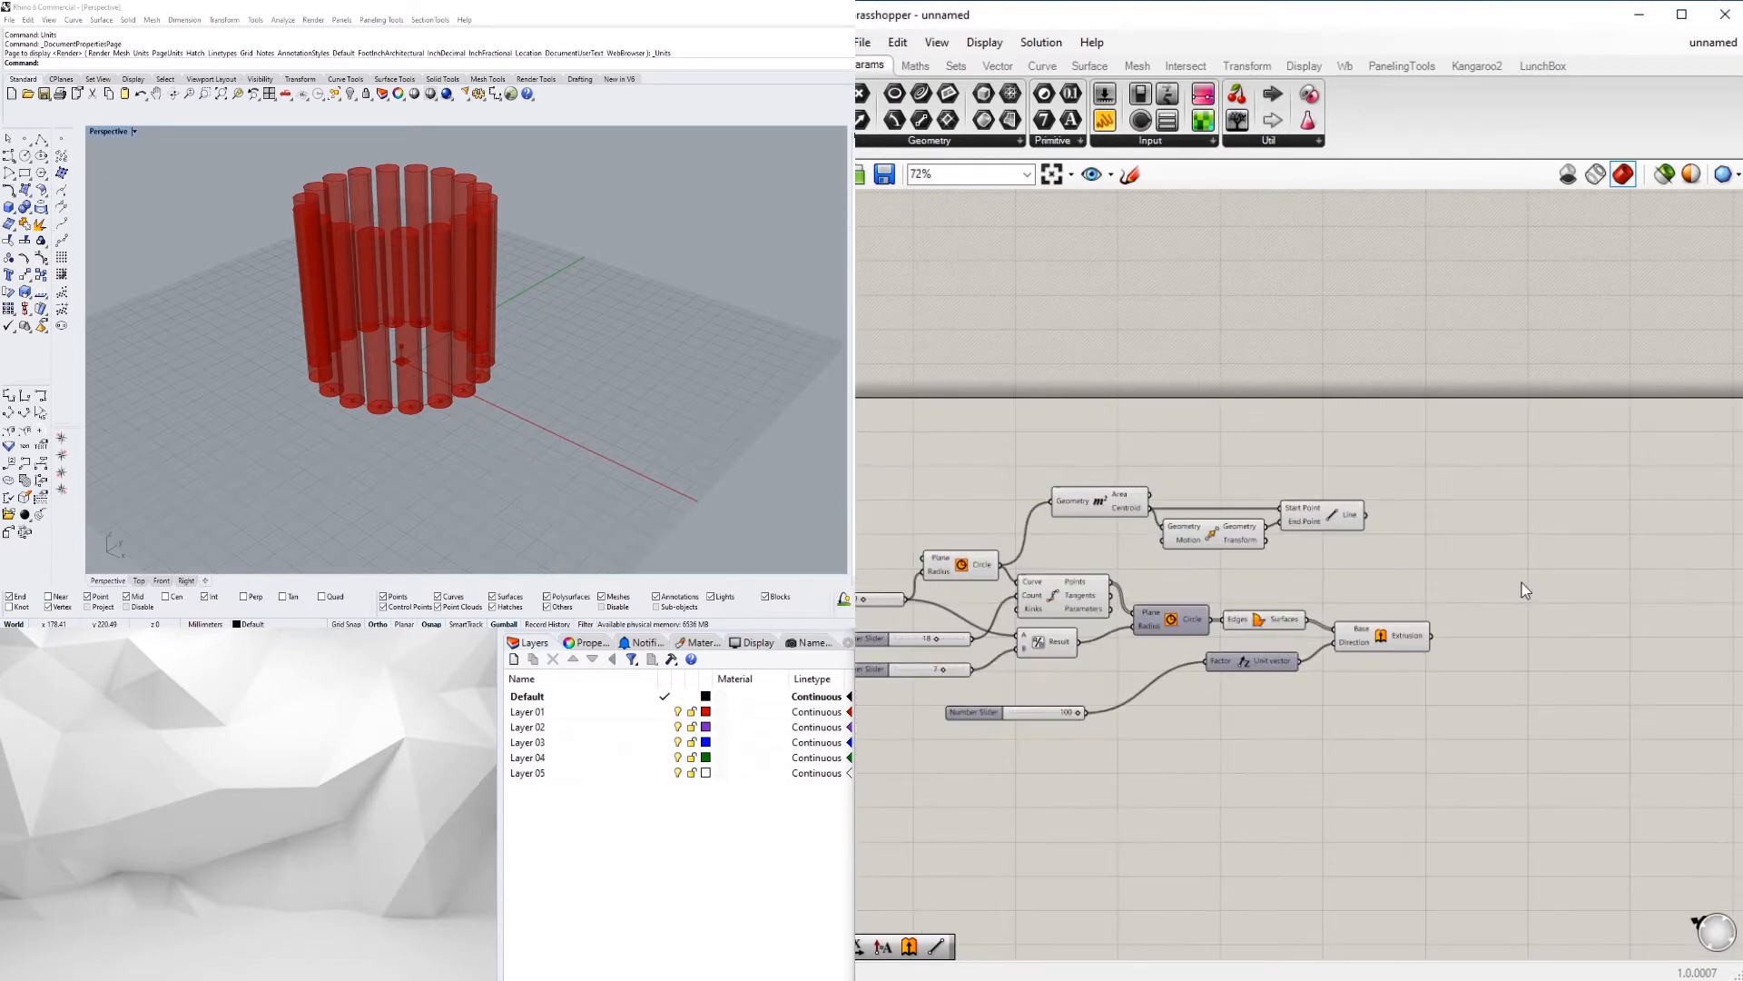
{"action": "double_click", "coordinate": [1521, 586]}
{"action": "type", "text": "tw"}
{"action": "left_click", "coordinate": [1485, 533]}
{"action": "scroll", "coordinate": [1393, 503], "scroll_direction": "up", "scroll_amount": 2}
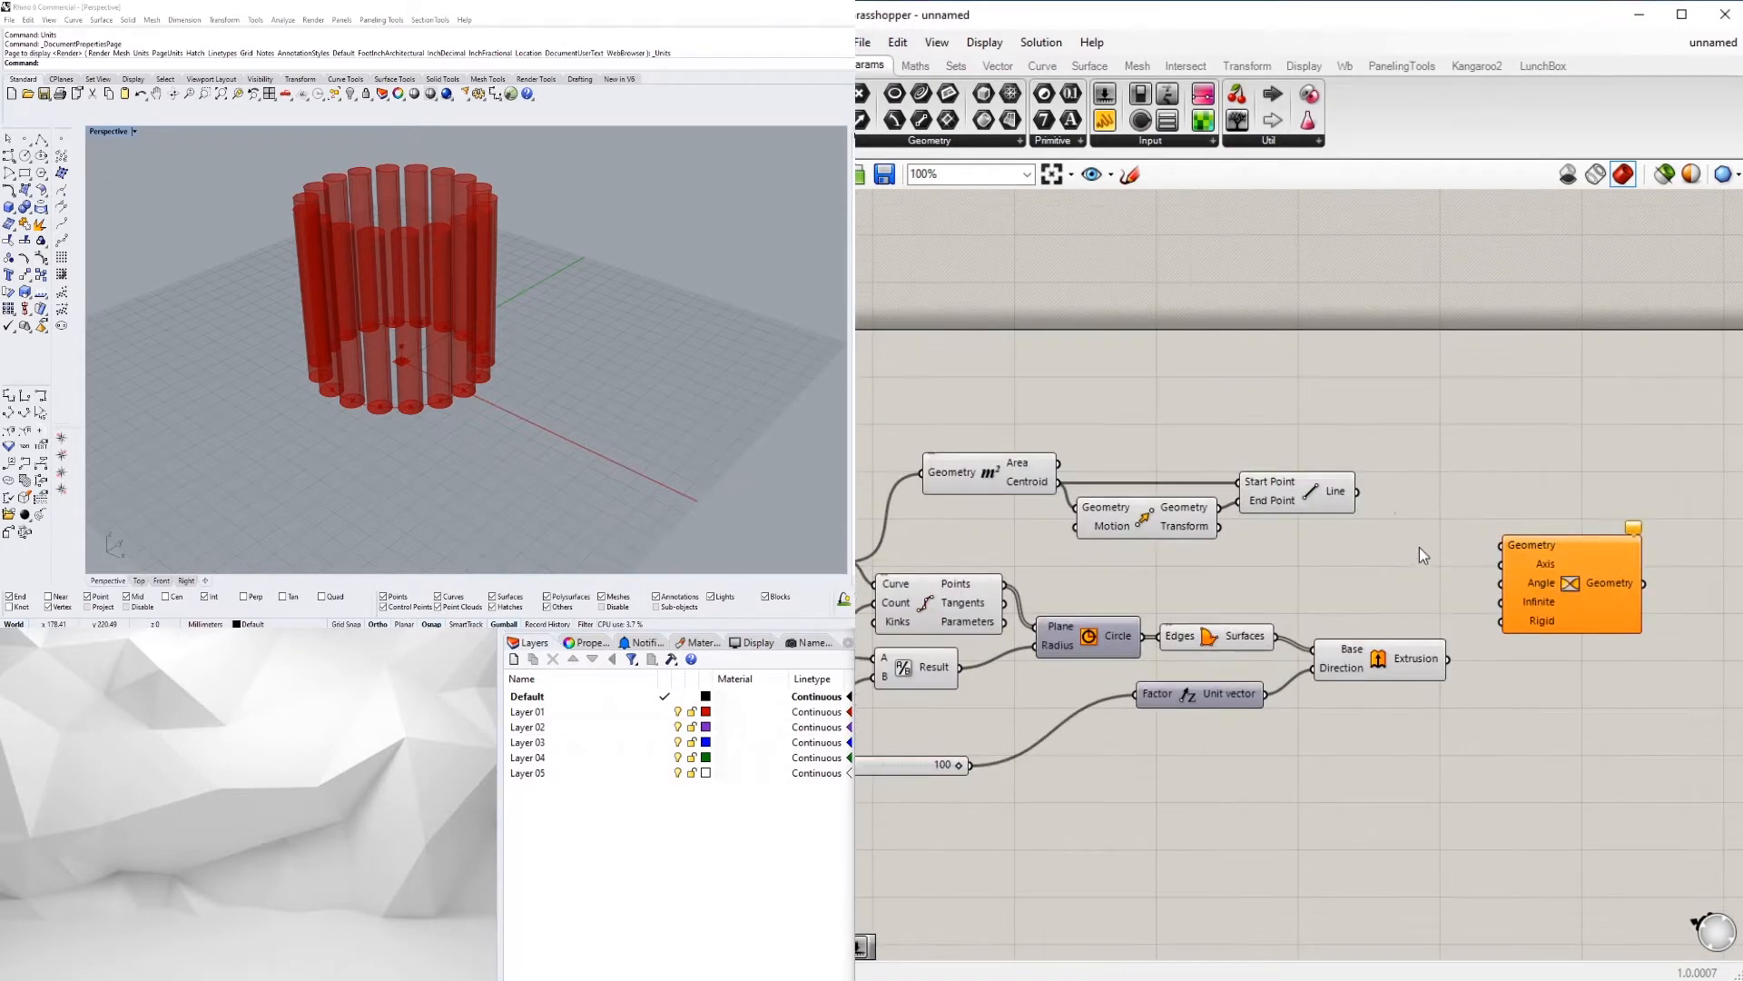
{"action": "left_click_drag", "start_coordinate": [1492, 572], "coordinate": [1501, 564]}
{"action": "left_click_drag", "start_coordinate": [1566, 586], "coordinate": [1605, 598]}
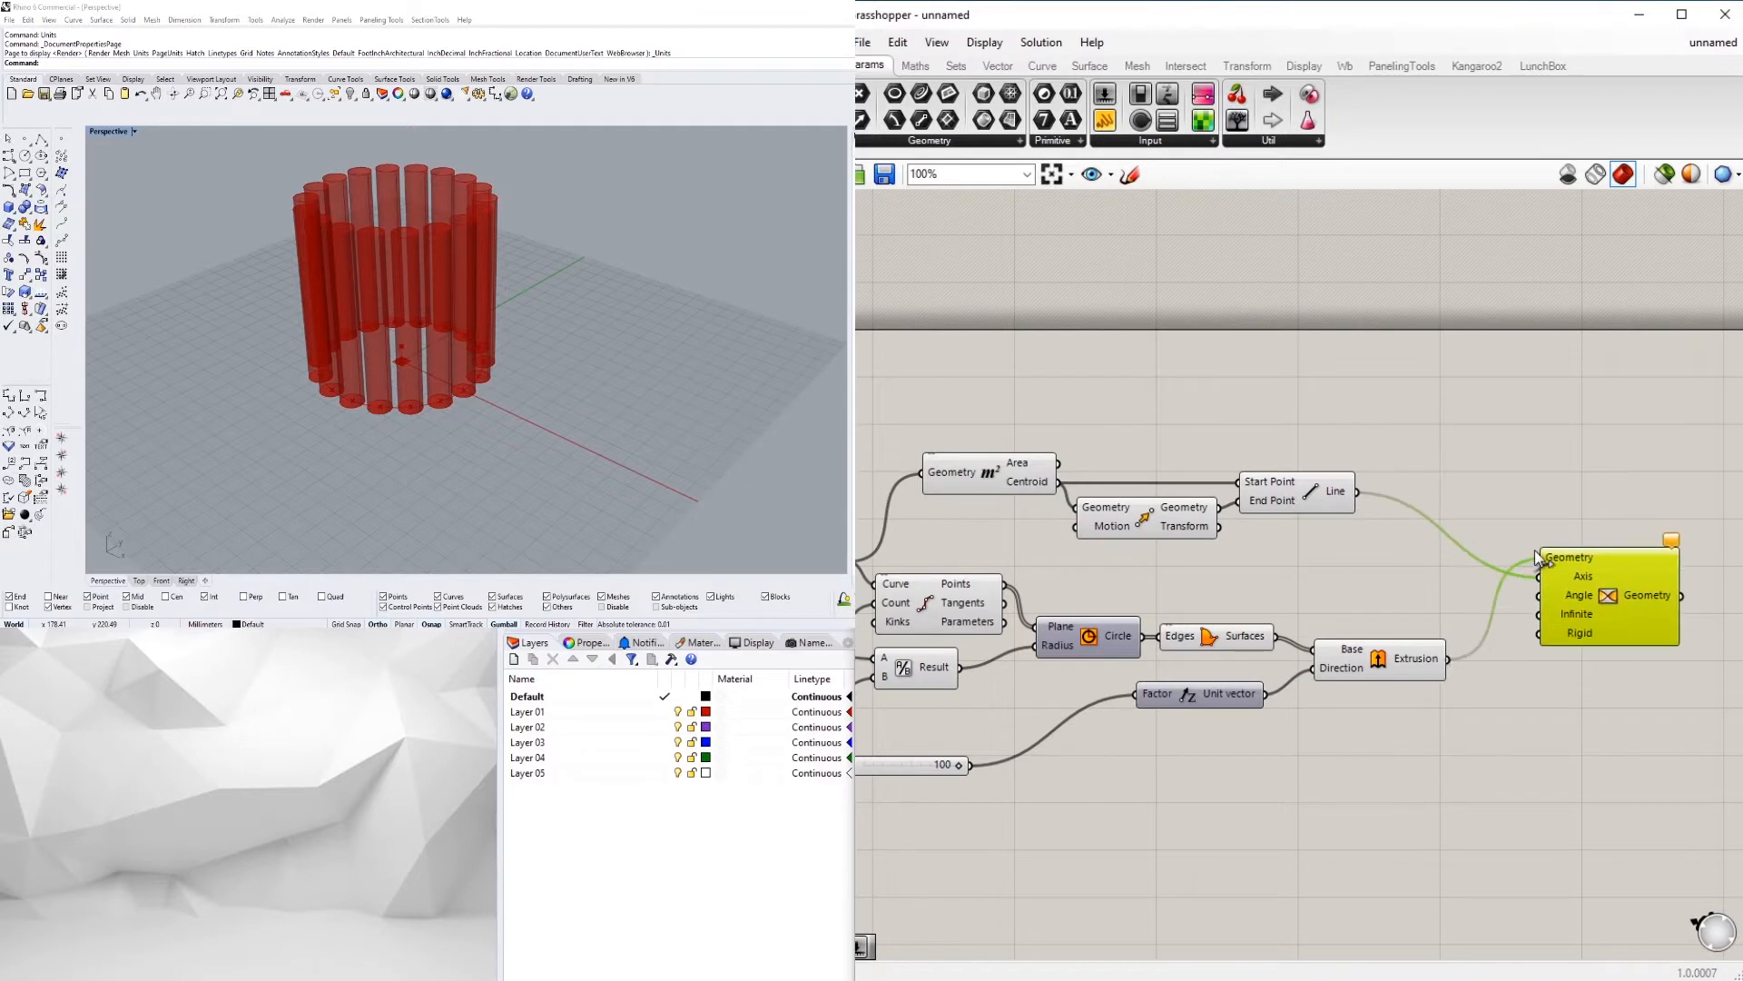
{"action": "right_click_drag", "start_coordinate": [1482, 587], "coordinate": [1502, 586]}
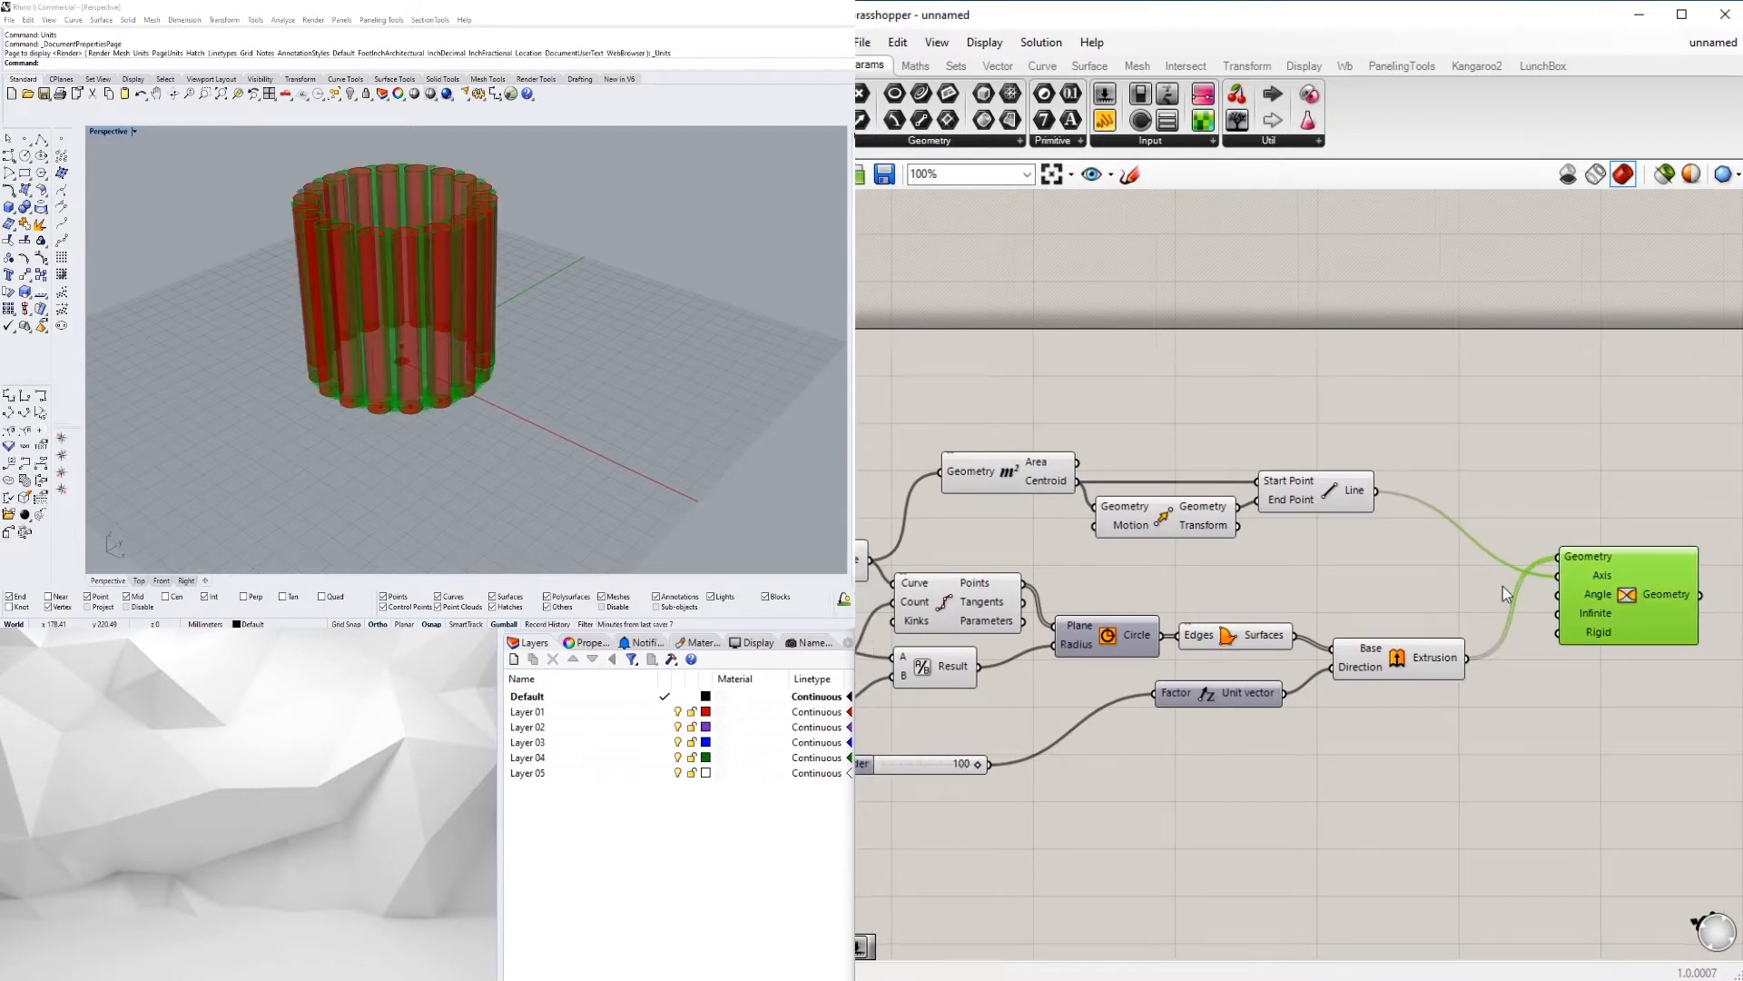
Add a number slider of 45, connect it to the Twist's Angle input, and set that input to degrees
{"action": "left_click", "coordinate": [1385, 556]}
{"action": "double_click", "coordinate": [1384, 562]}
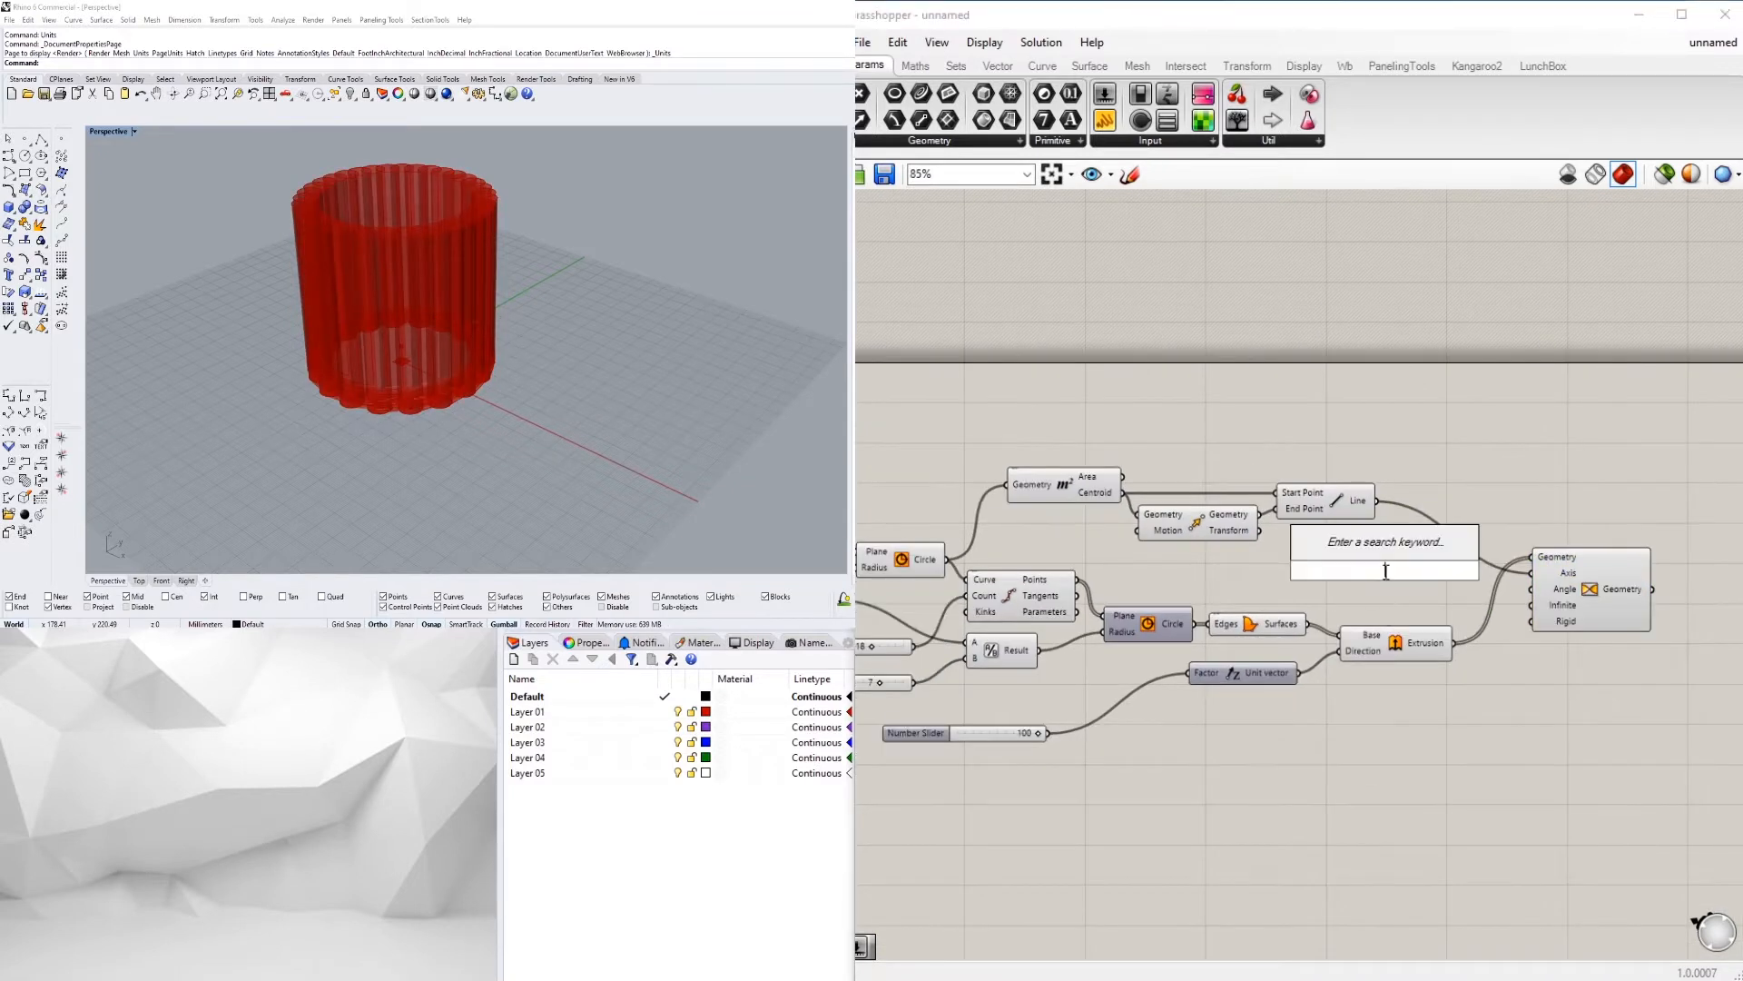
{"action": "type", "text": "45"}
{"action": "key", "text": "Return"}
{"action": "scroll", "coordinate": [1574, 588], "scroll_direction": "up", "scroll_amount": 1}
{"action": "right_click", "coordinate": [1573, 588]}
{"action": "left_click", "coordinate": [1630, 732]}
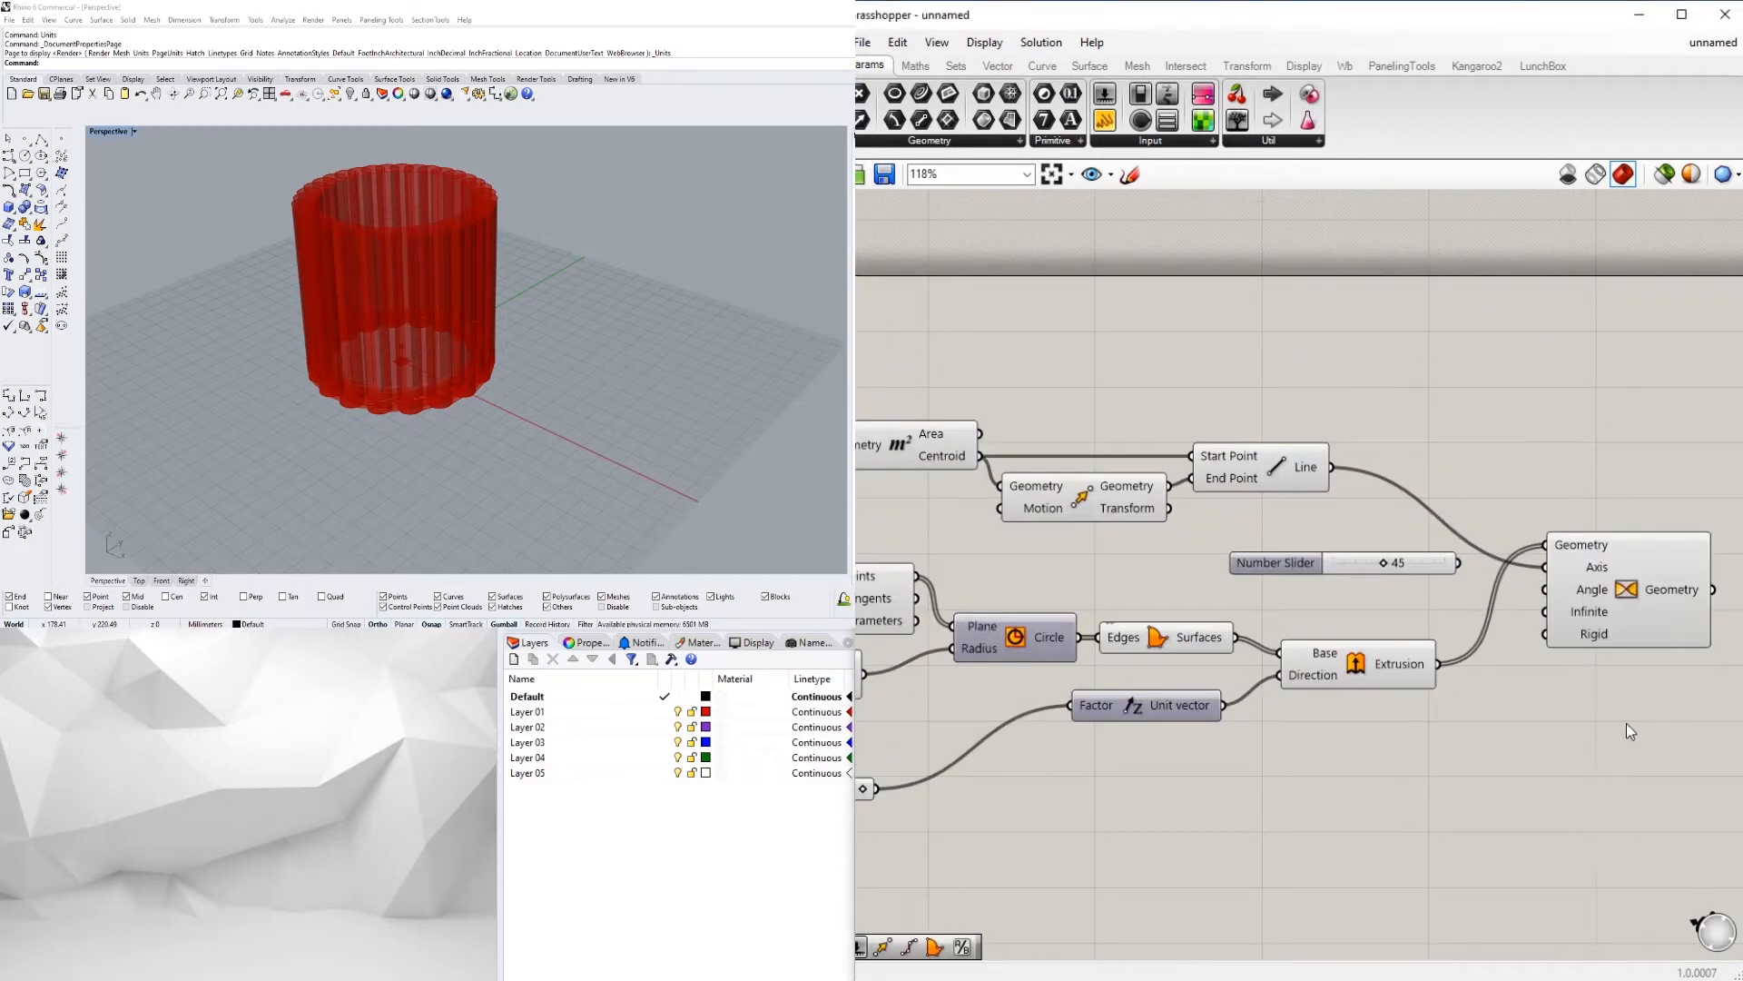
{"action": "right_click", "coordinate": [1588, 594]}
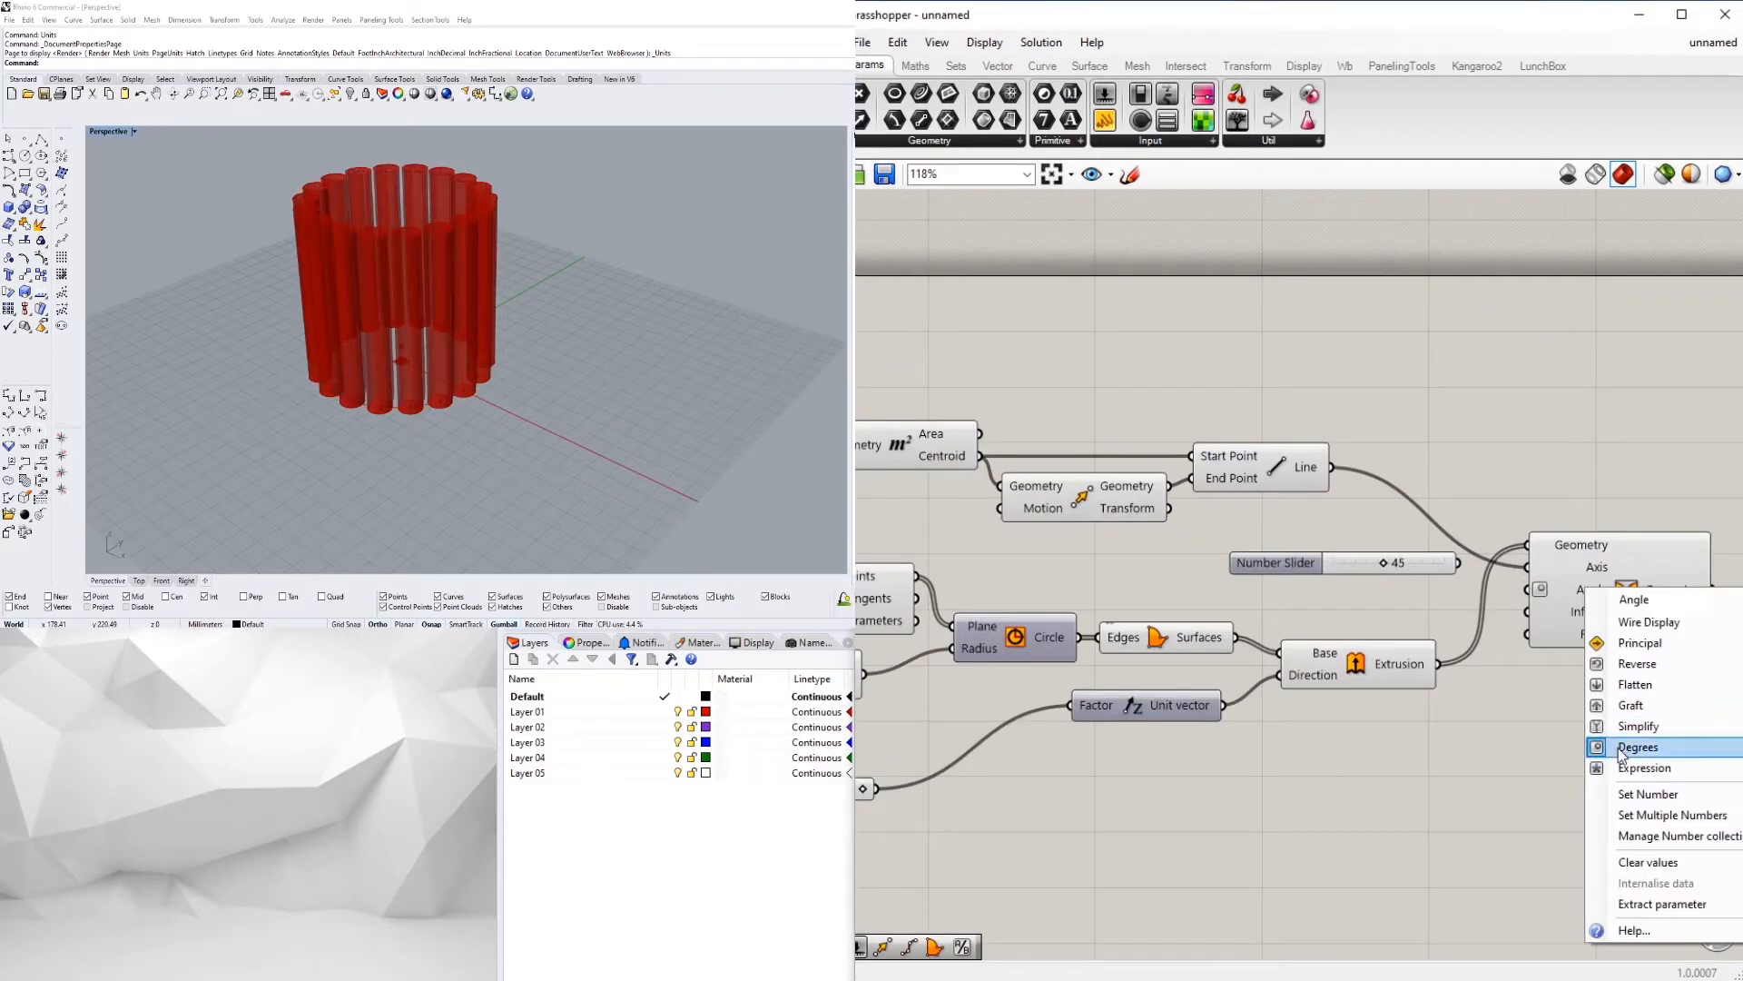
{"action": "left_click", "coordinate": [1471, 565]}
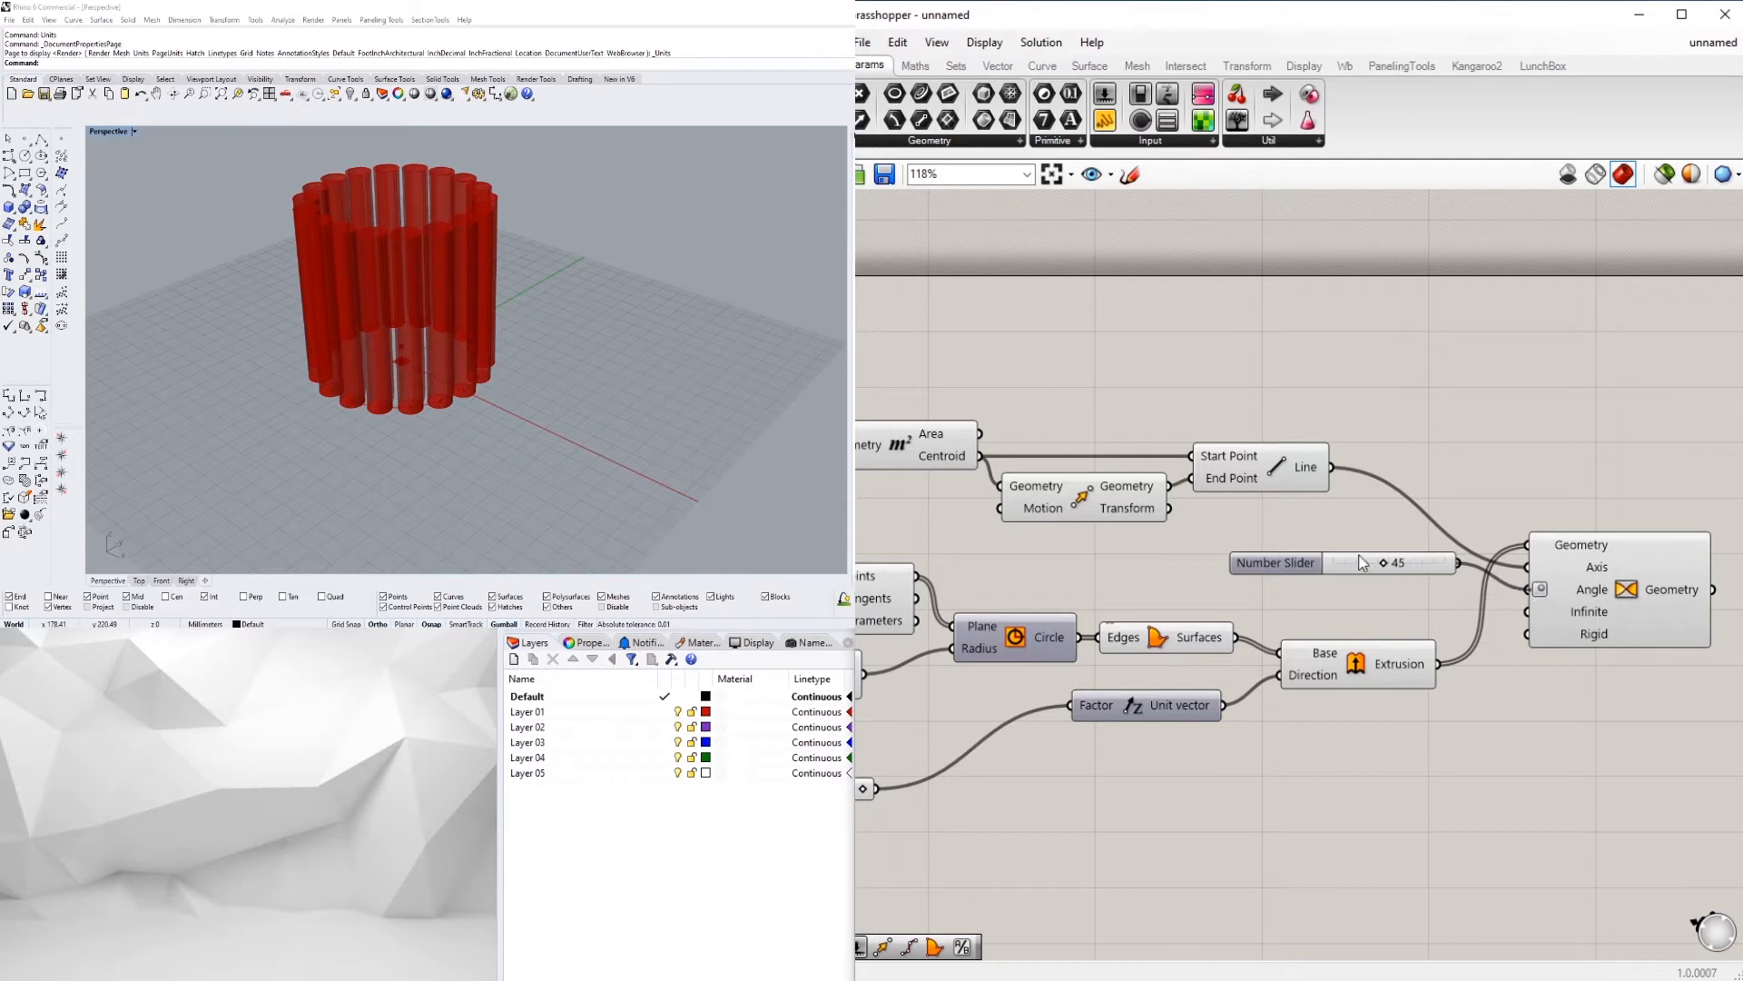
{"action": "left_click_drag", "start_coordinate": [1289, 562], "coordinate": [1259, 573]}
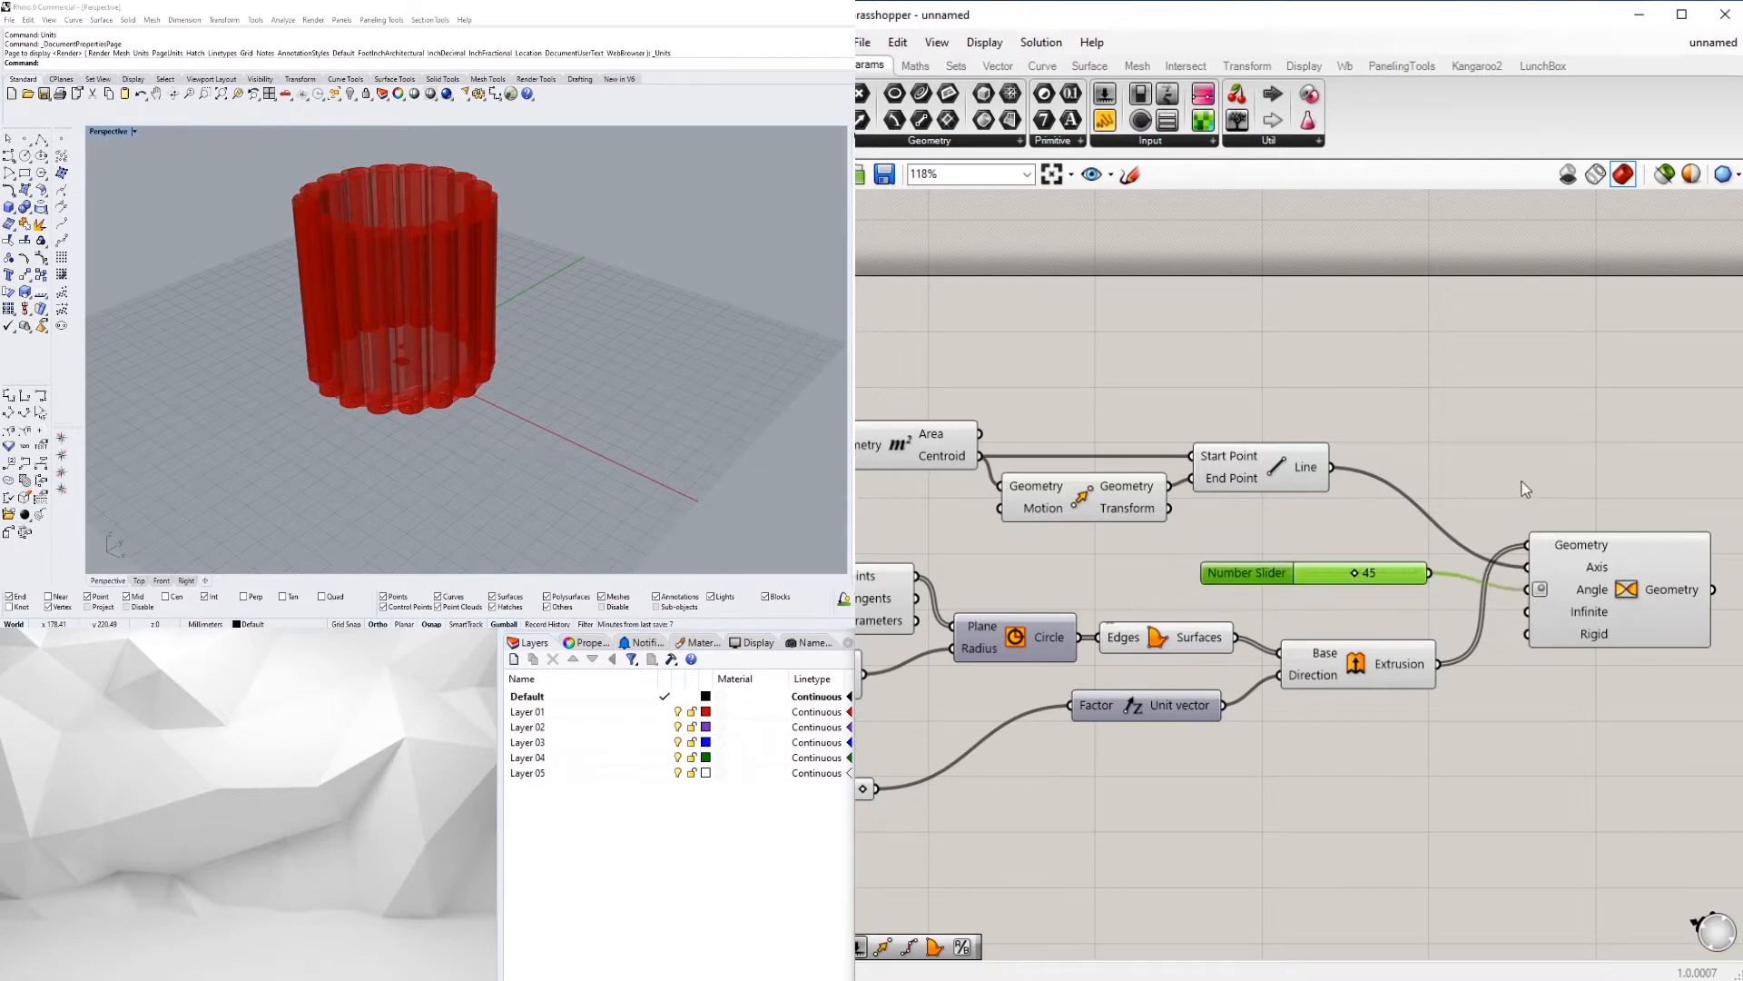
{"action": "left_click", "coordinate": [1596, 576]}
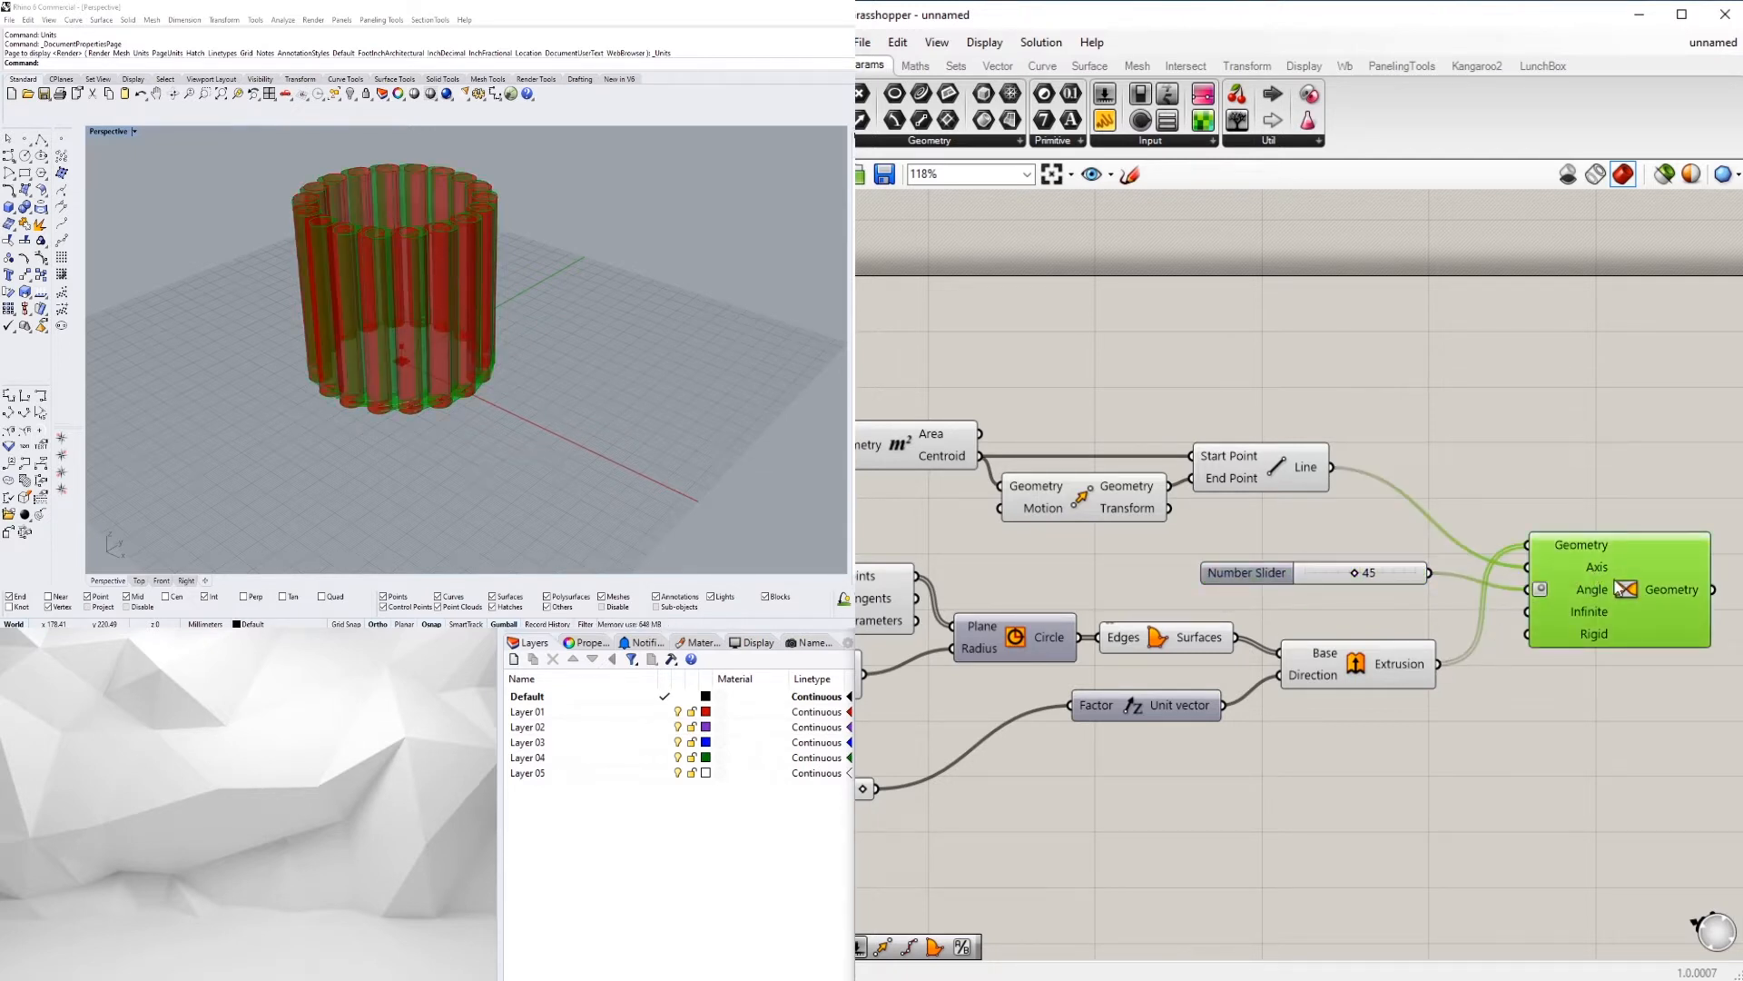
{"action": "left_click_drag", "start_coordinate": [1620, 590], "coordinate": [1647, 584]}
Move the Unit Z component and its 100 slider under the Division sliders and connect Unit Z to the Move component's Motion input
{"action": "right_click_drag", "start_coordinate": [436, 281], "coordinate": [535, 345]}
{"action": "left_click", "coordinate": [1198, 378]}
{"action": "scroll", "coordinate": [590, 258], "scroll_direction": "down", "scroll_amount": 2}
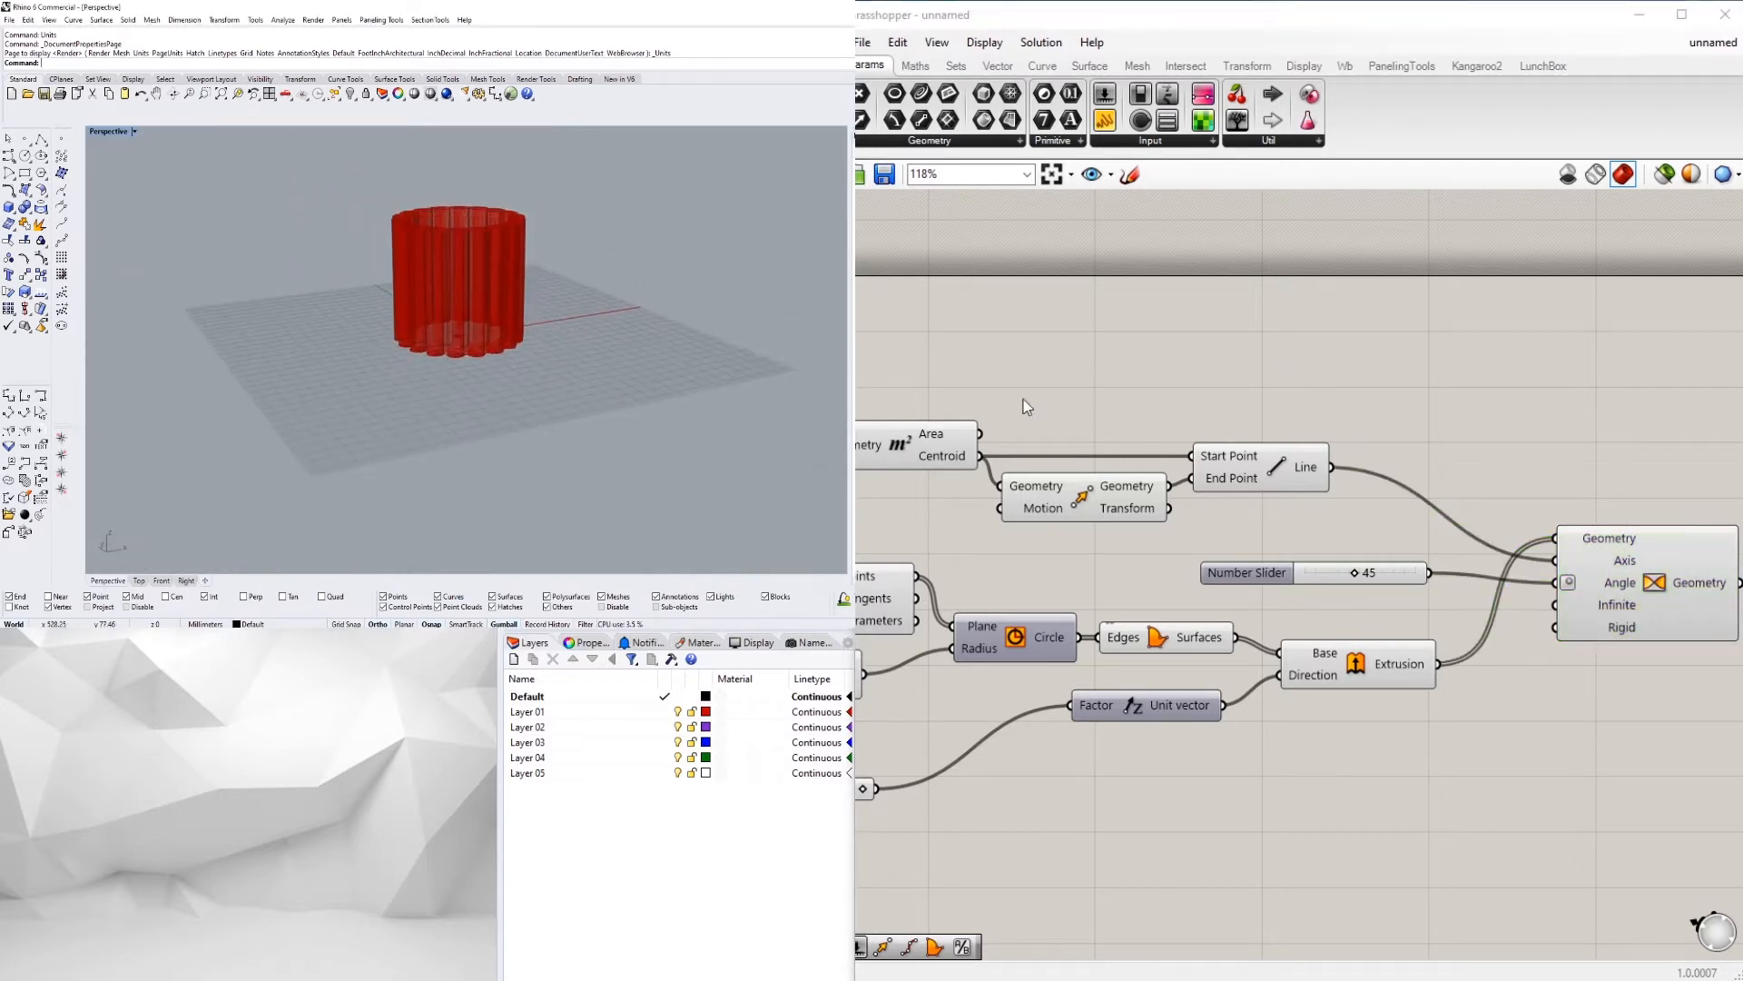
{"action": "right_click_drag", "start_coordinate": [1257, 489], "coordinate": [1462, 537]}
{"action": "scroll", "coordinate": [1217, 604], "scroll_direction": "down", "scroll_amount": 2}
{"action": "right_click_drag", "start_coordinate": [1290, 711], "coordinate": [1424, 746]}
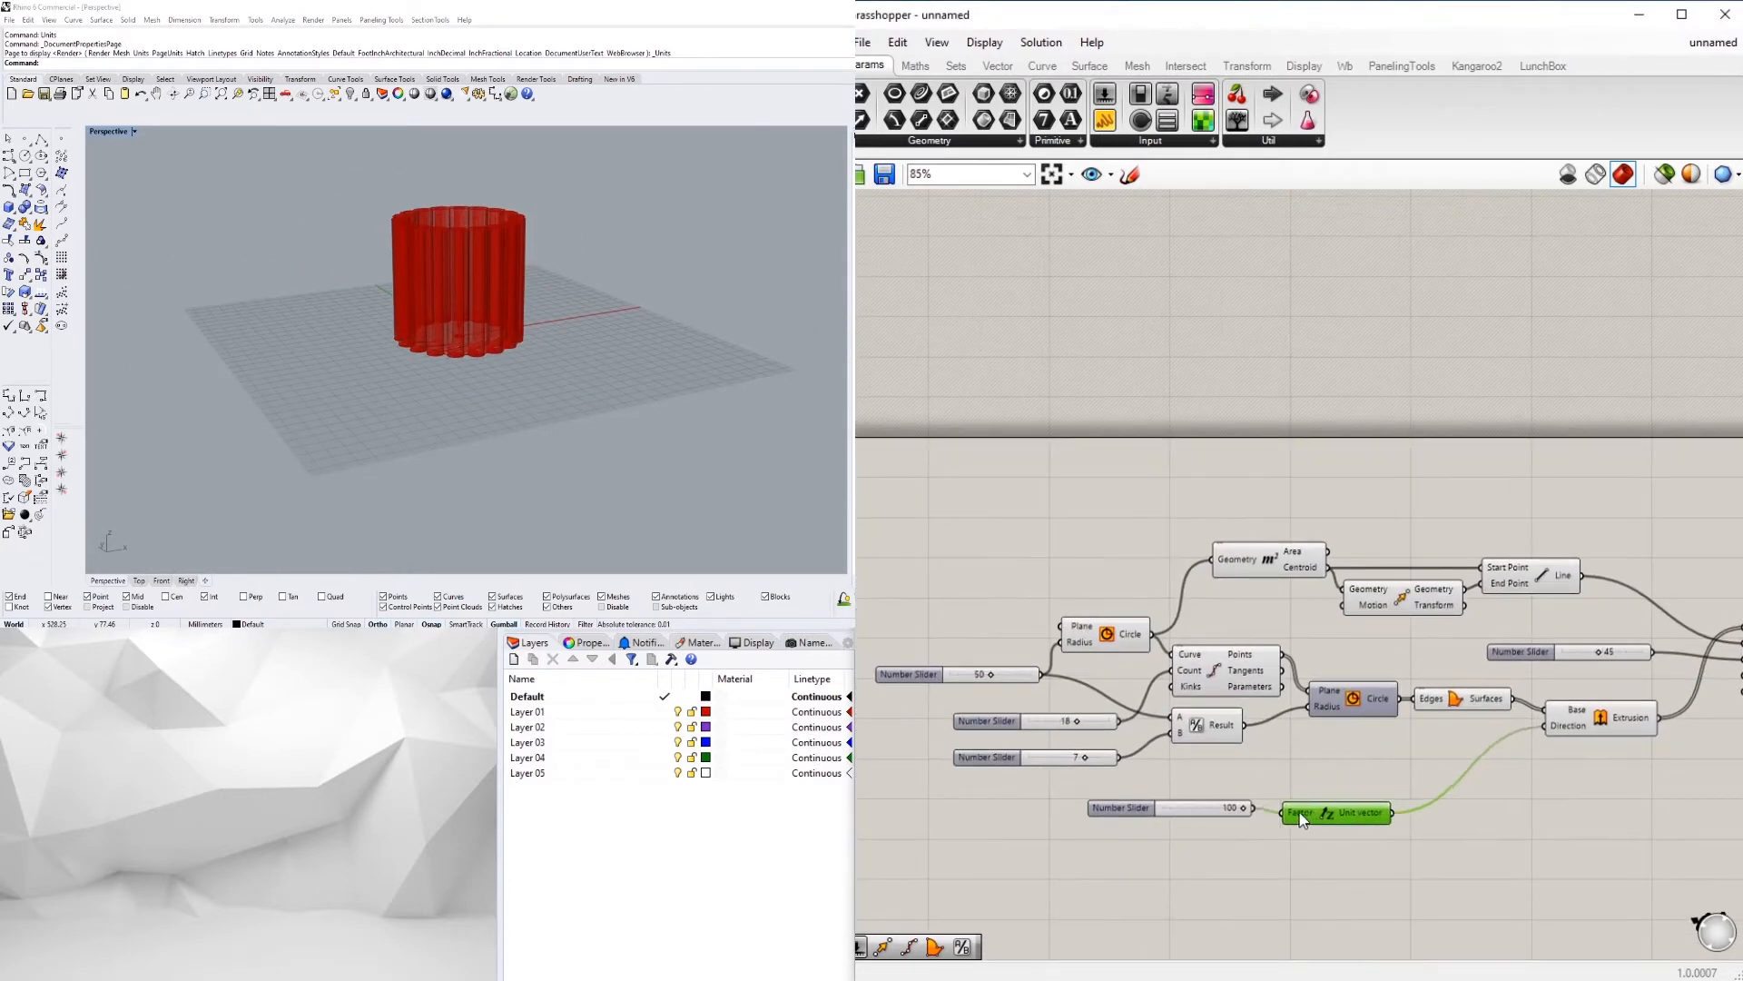
{"action": "left_click_drag", "start_coordinate": [1516, 569], "coordinate": [1508, 569]}
{"action": "left_click_drag", "start_coordinate": [1448, 855], "coordinate": [1152, 777]}
{"action": "mouse_move", "coordinate": [1321, 809]}
{"action": "left_mouse_down"}
{"action": "mouse_move", "coordinate": [1193, 804]}
{"action": "mouse_move", "coordinate": [1295, 747]}
{"action": "mouse_move", "coordinate": [1293, 797]}
{"action": "left_mouse_up"}
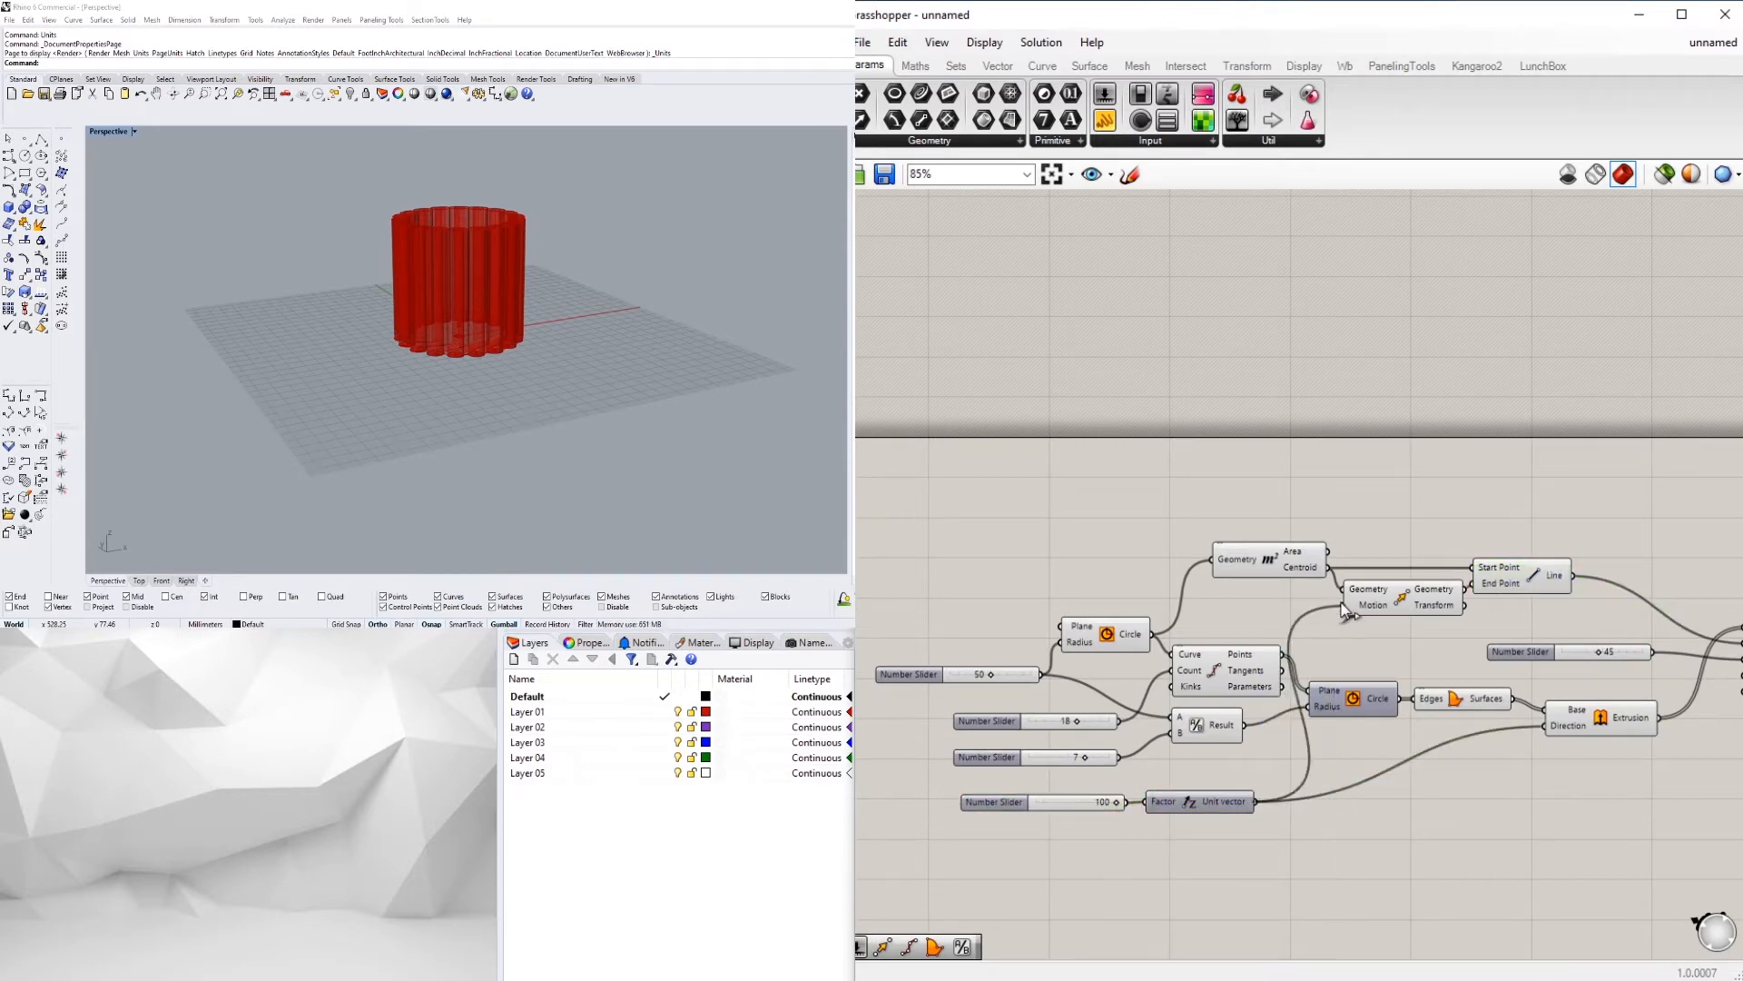
Hide the previews of the Extrude and Boundary Surfaces components so only the twisted columns are displayed
{"action": "right_click_drag", "start_coordinate": [558, 298], "coordinate": [502, 278]}
{"action": "right_click_drag", "start_coordinate": [1567, 687], "coordinate": [1289, 708]}
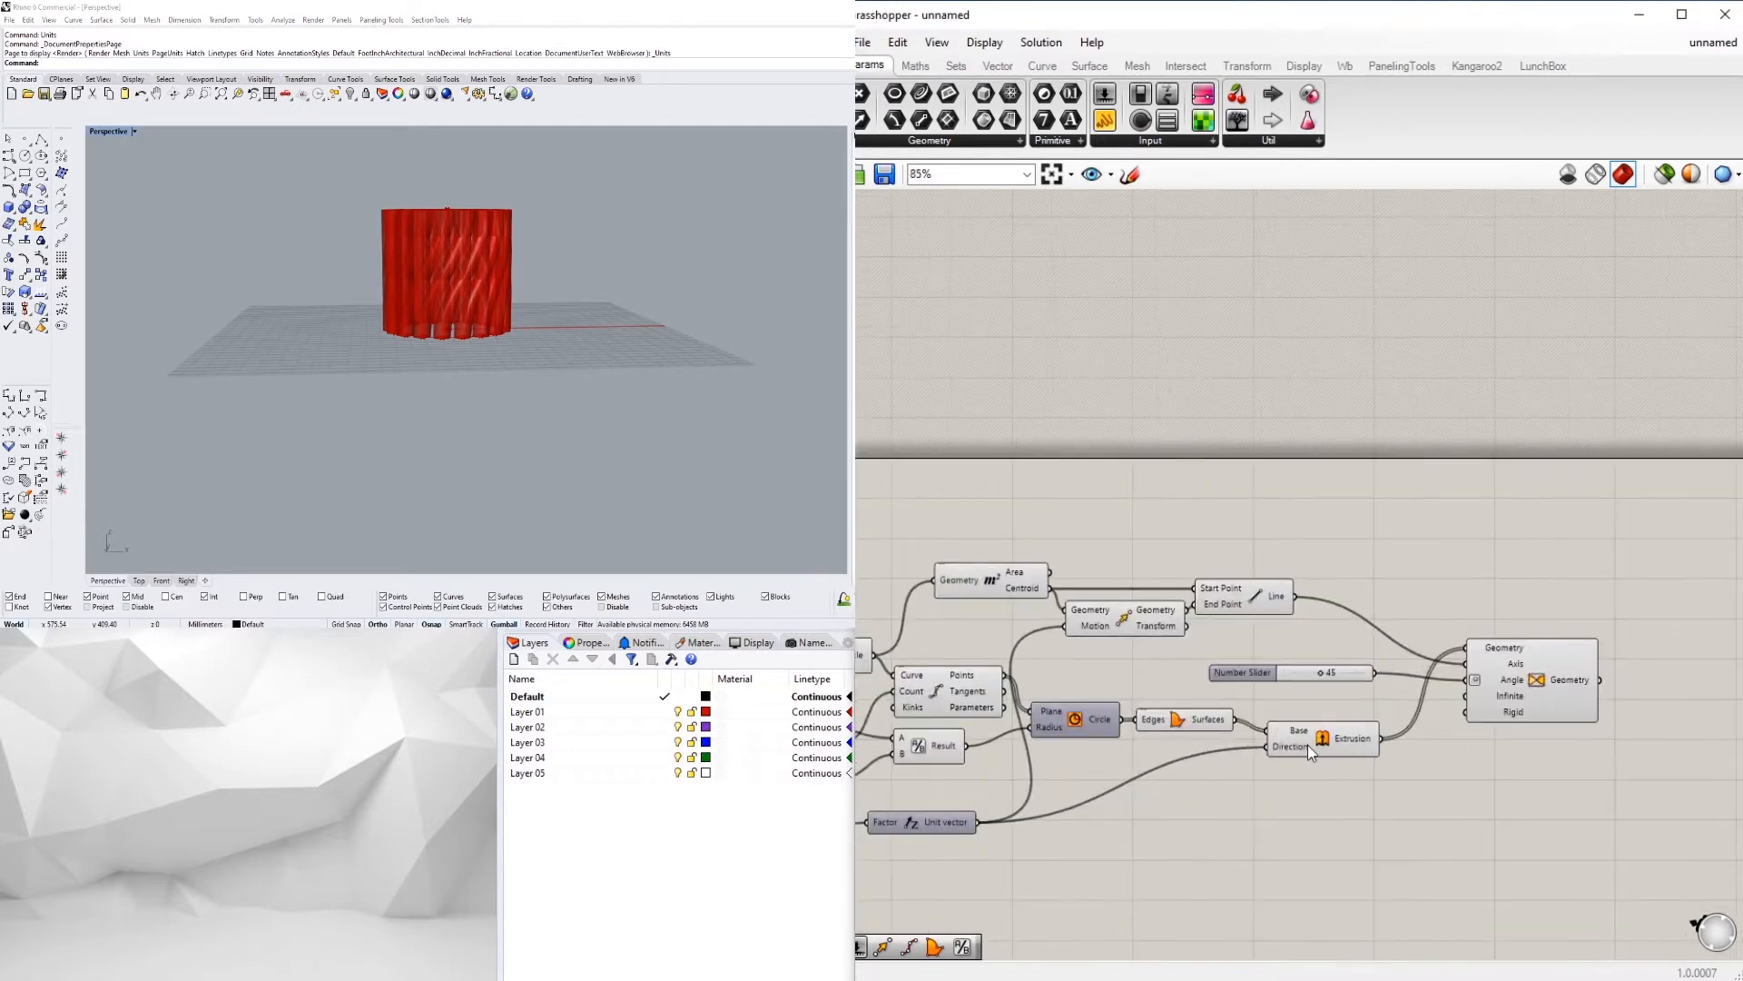
{"action": "left_click", "coordinate": [1308, 744]}
{"action": "middle_click", "coordinate": [1315, 747]}
{"action": "left_click_drag", "start_coordinate": [1283, 826], "coordinate": [1167, 721]}
{"action": "middle_click", "coordinate": [1222, 702]}
{"action": "left_click", "coordinate": [1284, 639]}
{"action": "left_click", "coordinate": [1340, 547]}
{"action": "right_click_drag", "start_coordinate": [463, 209], "coordinate": [498, 243]}
{"action": "scroll", "coordinate": [460, 258], "scroll_direction": "up", "scroll_amount": 6}
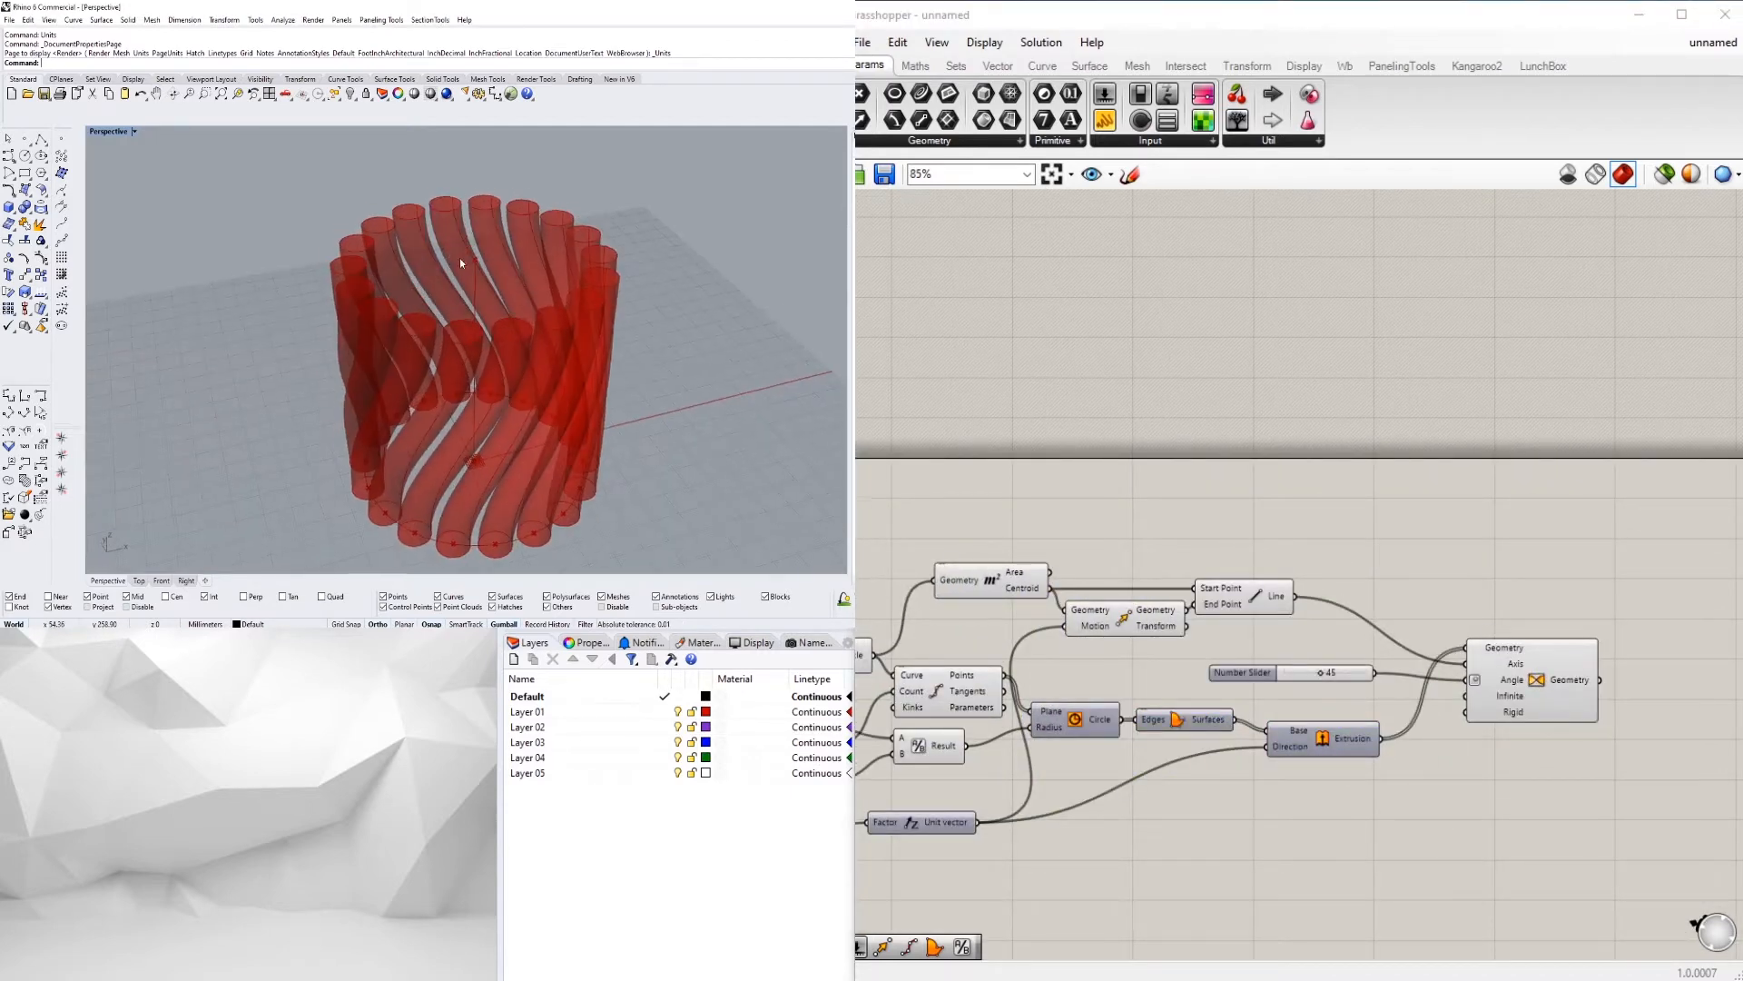
Set the Division's B slider to 10 to make the twisted columns thinner
{"action": "scroll", "coordinate": [1179, 575], "scroll_direction": "down", "scroll_amount": 1}
{"action": "right_click_drag", "start_coordinate": [1179, 575], "coordinate": [1568, 481]}
{"action": "scroll", "coordinate": [1568, 481], "scroll_direction": "up", "scroll_amount": 2}
{"action": "scroll", "coordinate": [1440, 728], "scroll_direction": "down", "scroll_amount": 2}
{"action": "right_click_drag", "start_coordinate": [1644, 781], "coordinate": [1395, 739]}
{"action": "right_click_drag", "start_coordinate": [511, 435], "coordinate": [550, 371]}
{"action": "scroll", "coordinate": [1024, 743], "scroll_direction": "up", "scroll_amount": 5}
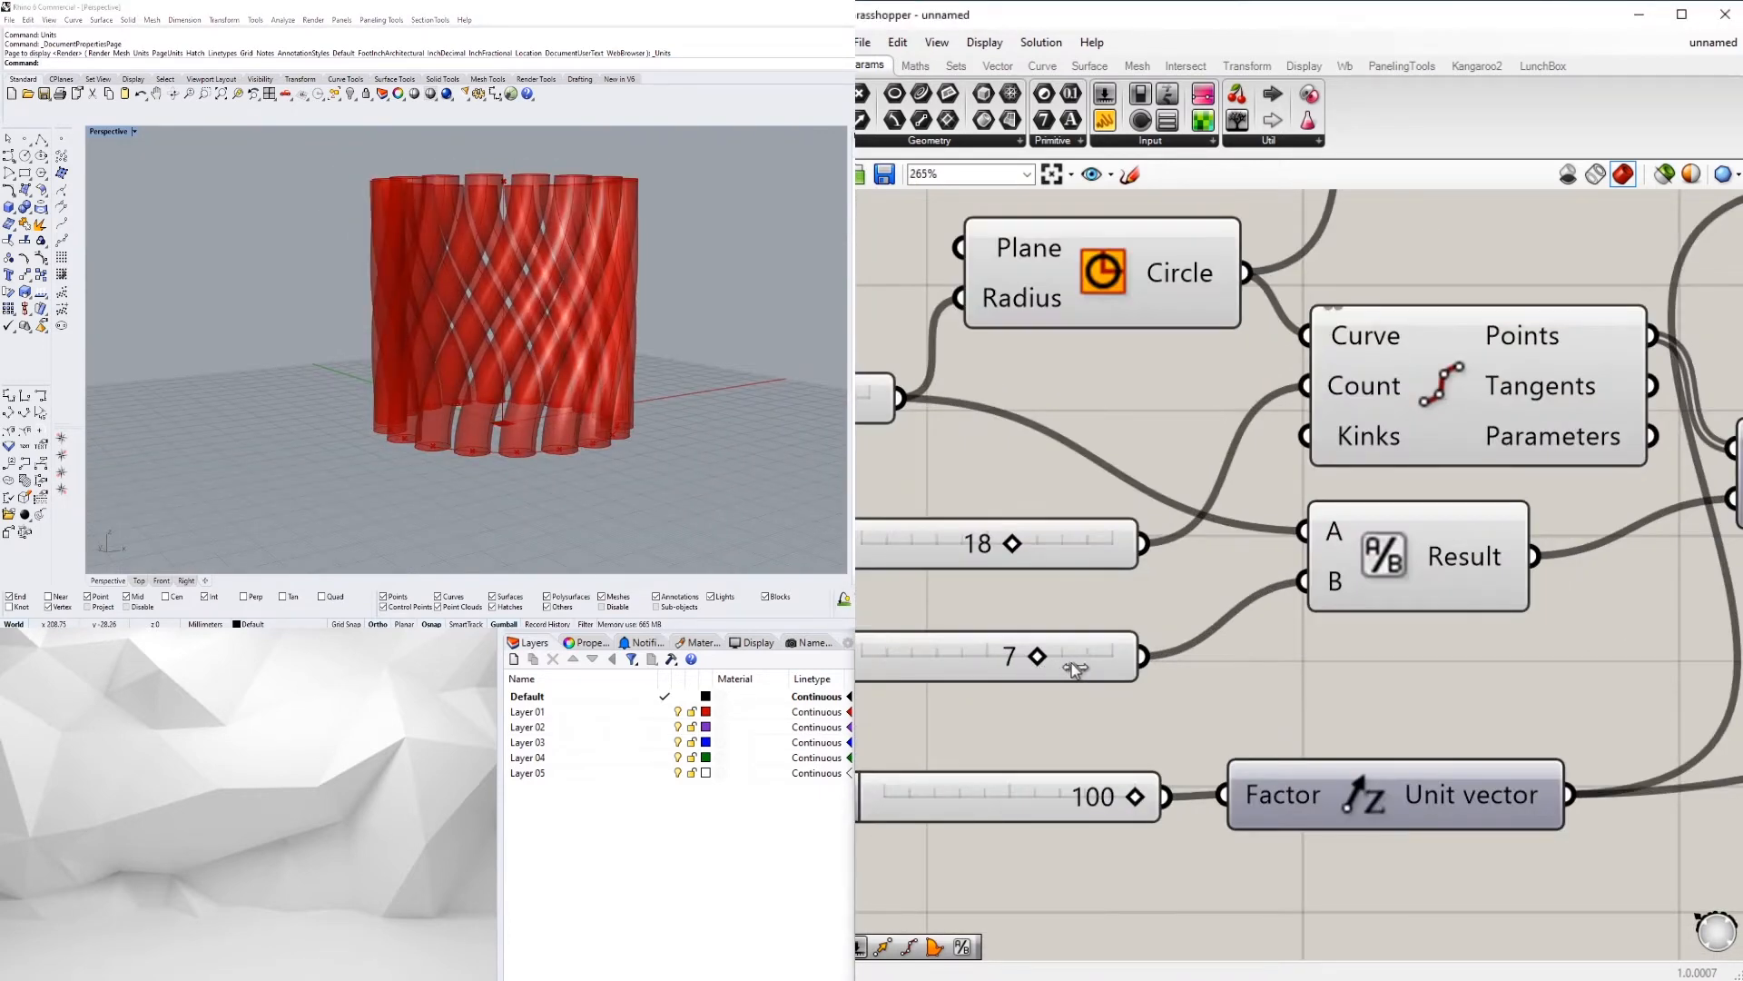
{"action": "left_click_drag", "start_coordinate": [1075, 662], "coordinate": [1139, 663]}
{"action": "right_click_drag", "start_coordinate": [664, 395], "coordinate": [658, 463]}
{"action": "scroll", "coordinate": [1127, 433], "scroll_direction": "down", "scroll_amount": 3}
Duplicate the Twist component with its Geometry, Axis and Angle connections and stack the two Twist components vertically
{"action": "right_click_drag", "start_coordinate": [1366, 530], "coordinate": [1181, 529]}
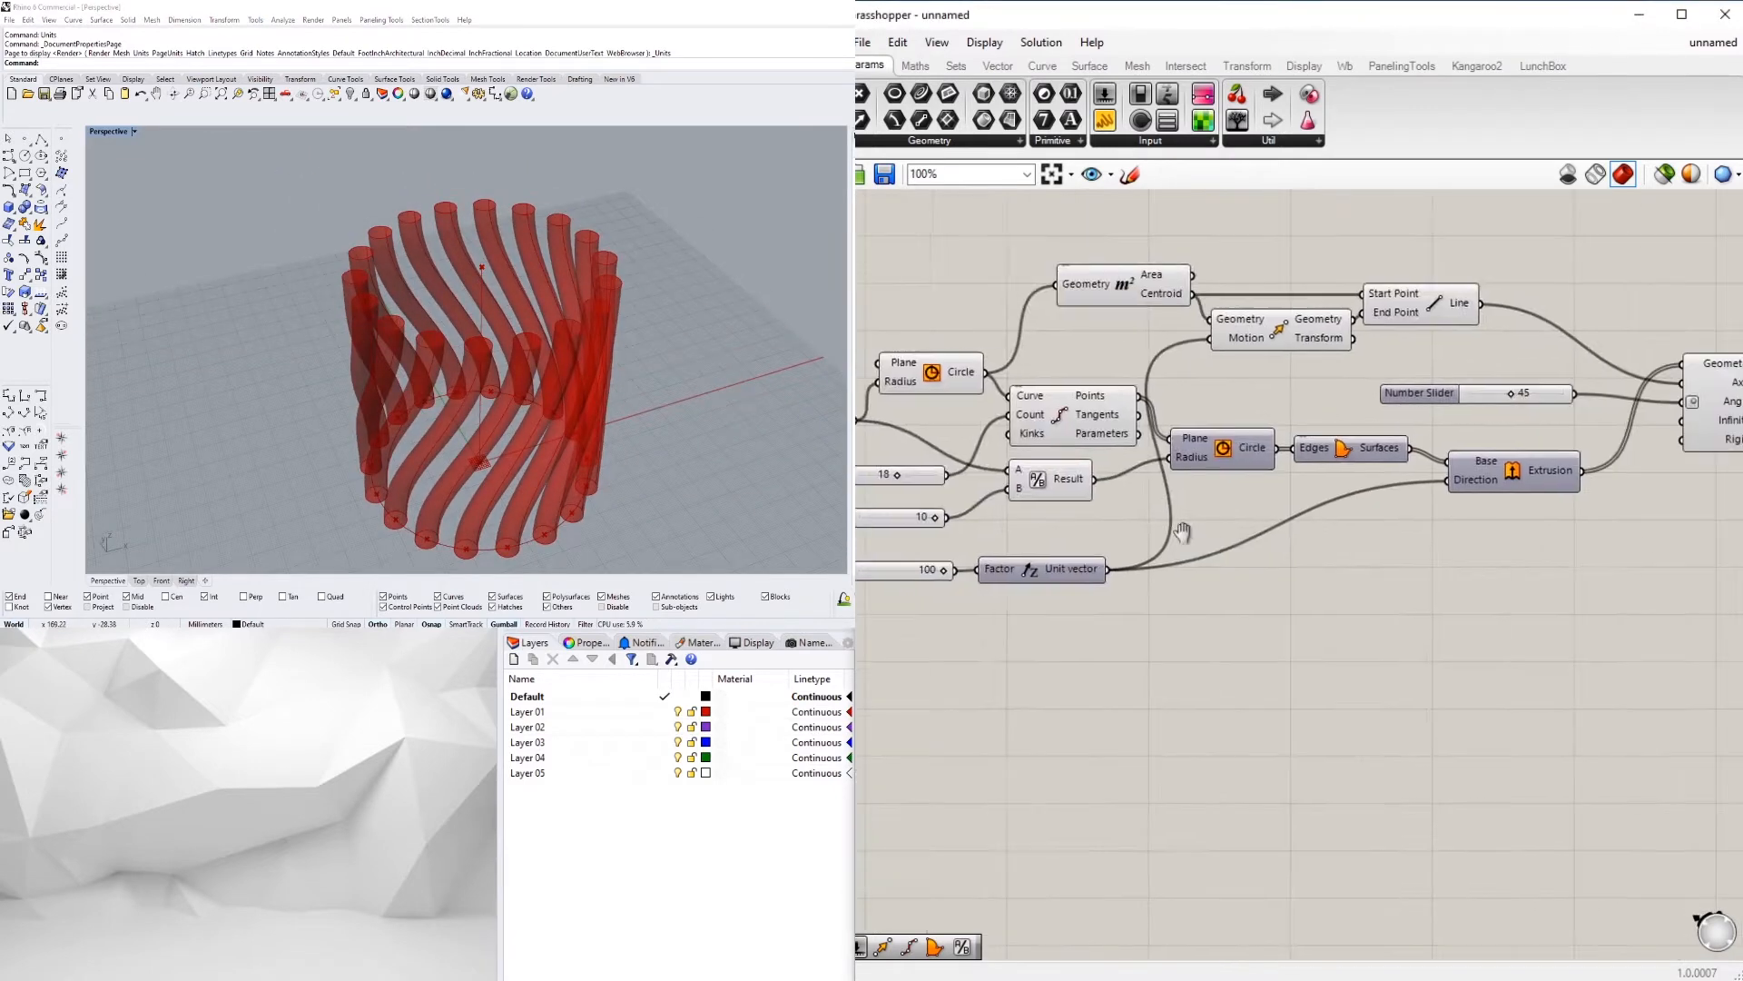
{"action": "scroll", "coordinate": [1181, 529], "scroll_direction": "down", "scroll_amount": 1}
{"action": "right_click_drag", "start_coordinate": [1575, 468], "coordinate": [1456, 514]}
{"action": "left_click", "coordinate": [1456, 514]}
{"action": "scroll", "coordinate": [1276, 489], "scroll_direction": "up", "scroll_amount": 1}
{"action": "left_click", "coordinate": [1236, 484]}
{"action": "left_click", "coordinate": [1463, 345]}
{"action": "right_click_drag", "start_coordinate": [1574, 382], "coordinate": [1509, 408]}
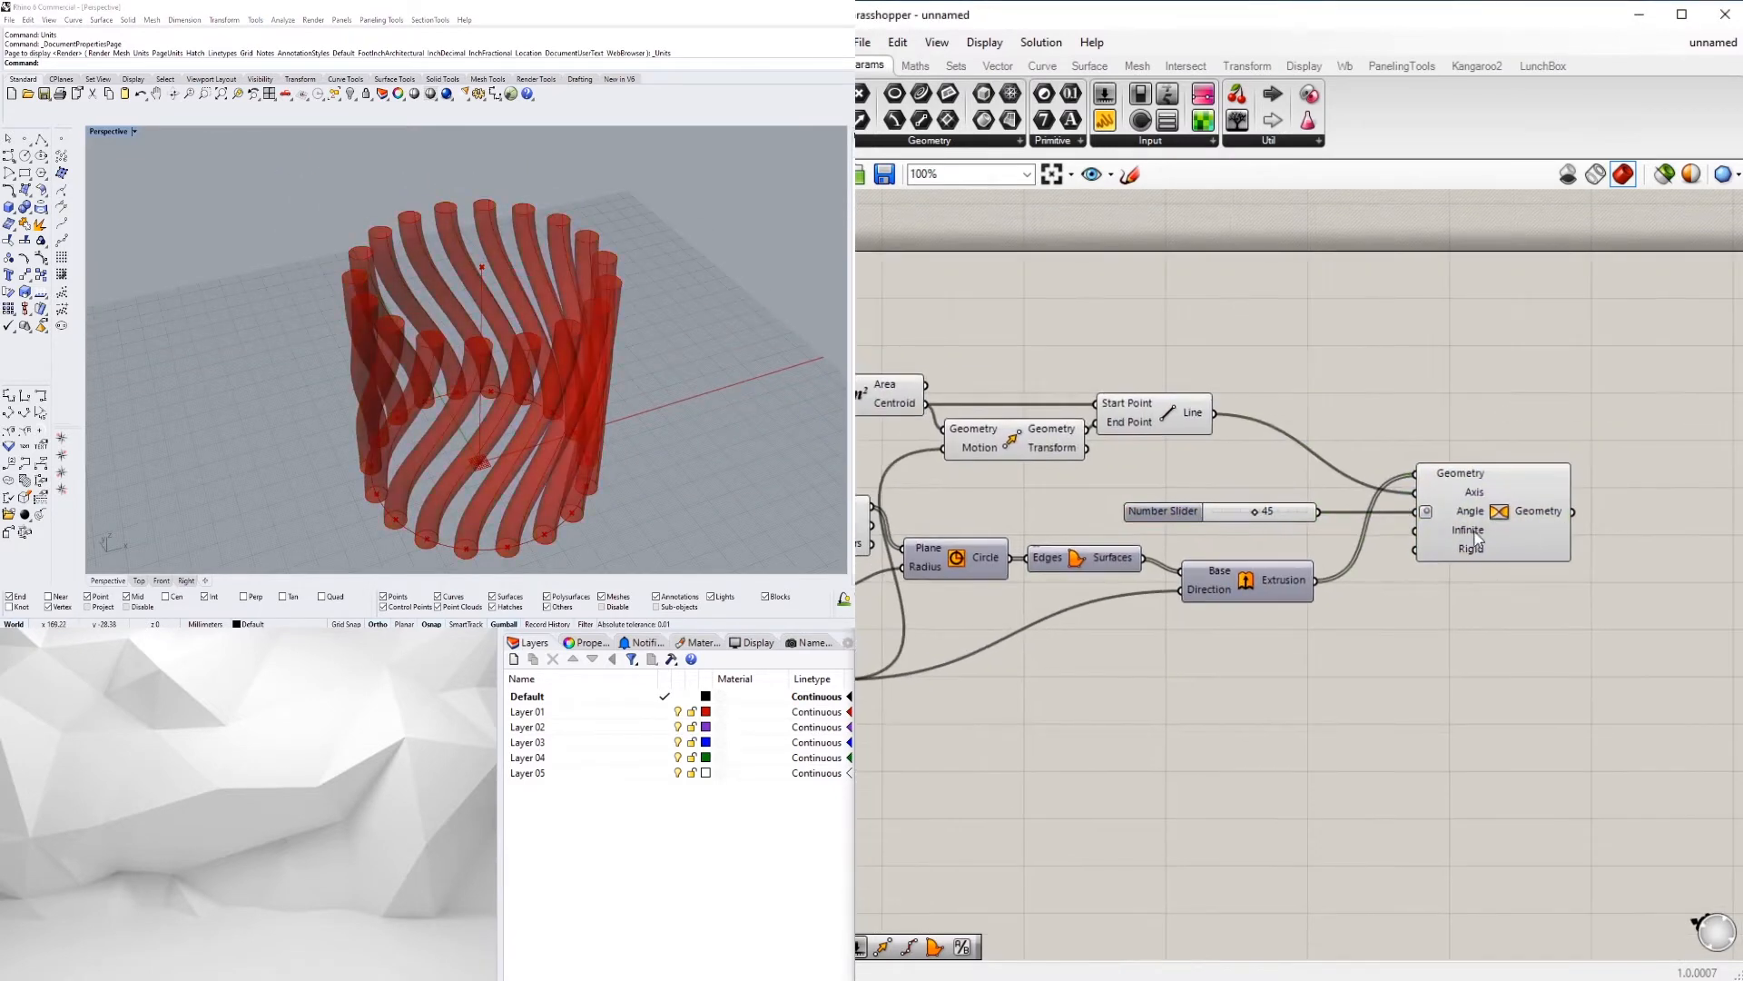
{"action": "left_click_drag", "start_coordinate": [1487, 506], "coordinate": [1558, 547]}
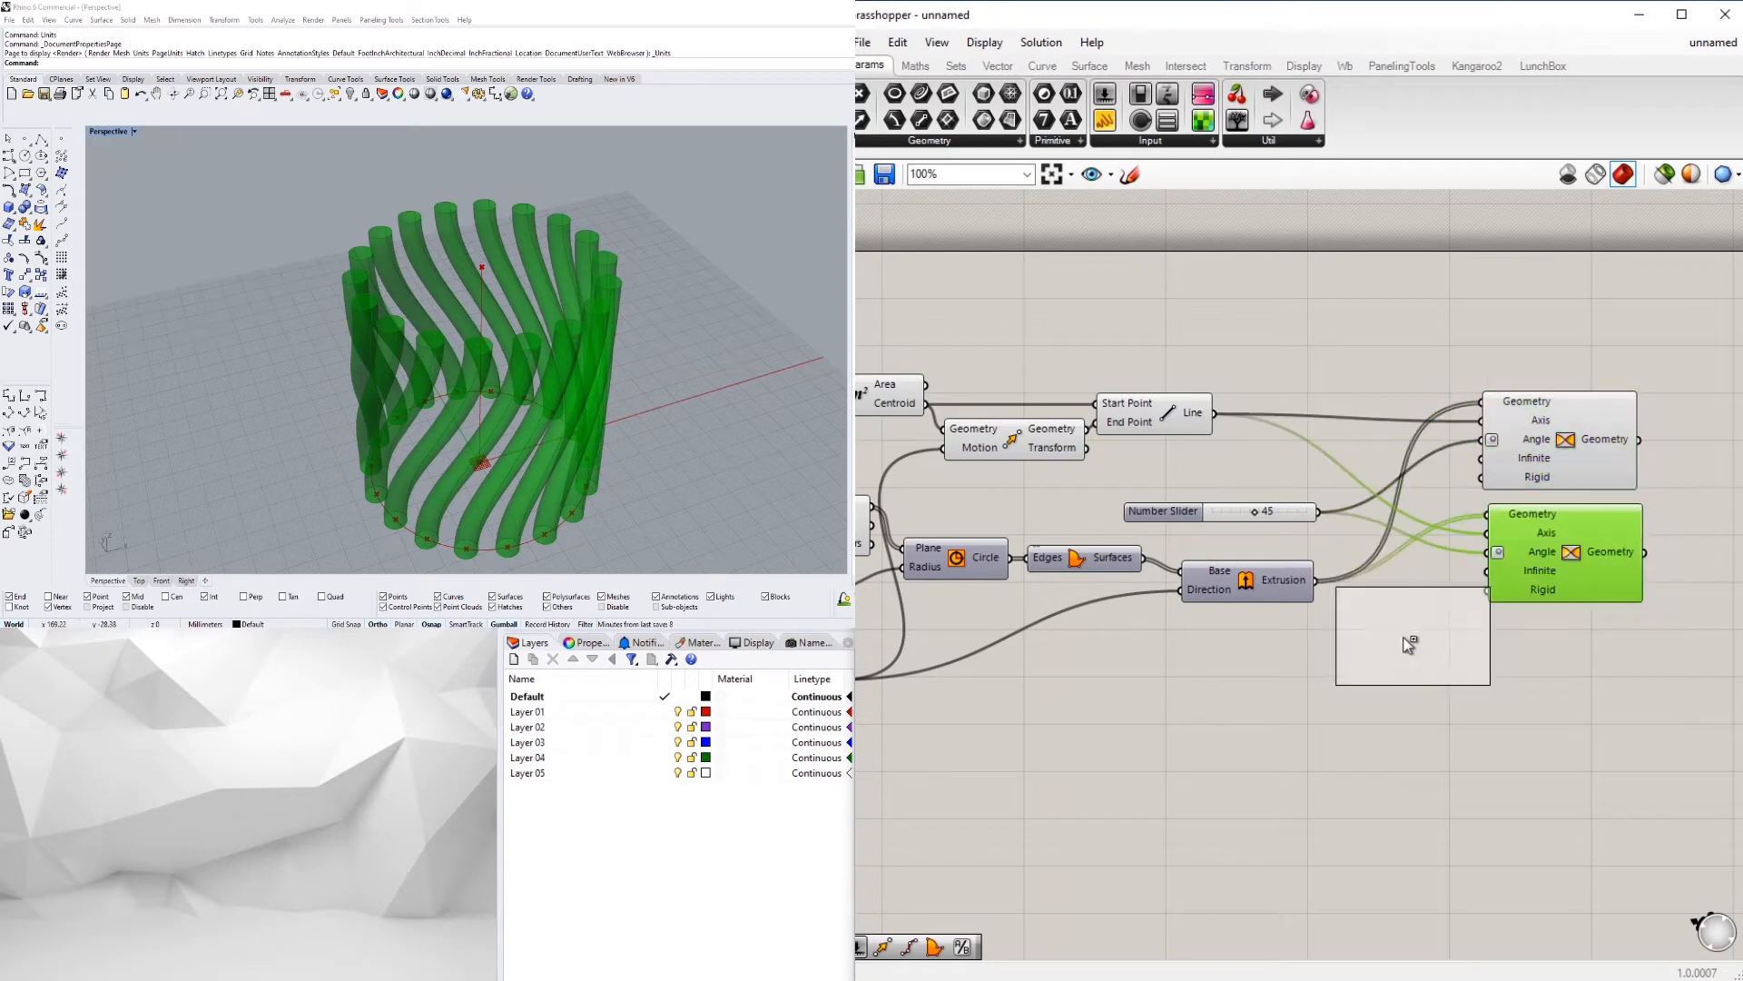
Add a Negative component below the Extrude component for reversing the twist angle
{"action": "double_click", "coordinate": [1315, 701]}
{"action": "type", "text": "negh"}
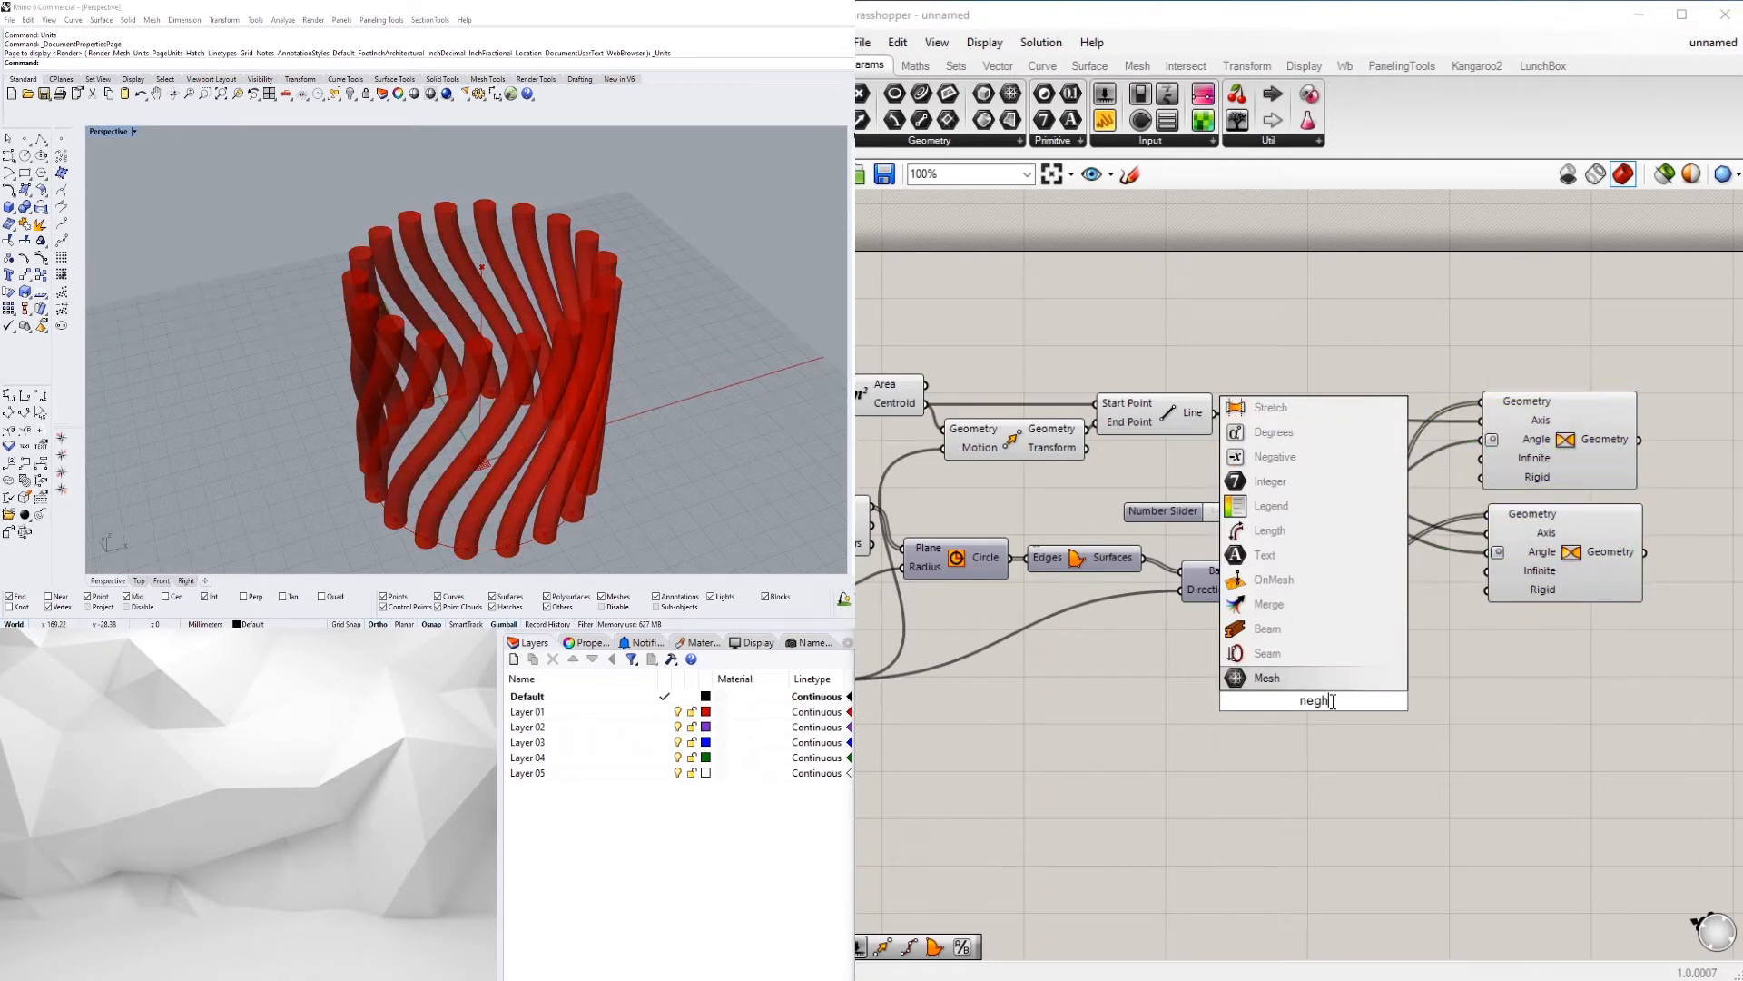
{"action": "key", "text": "Return"}
{"action": "scroll", "coordinate": [1683, 471], "scroll_direction": "up", "scroll_amount": 2}
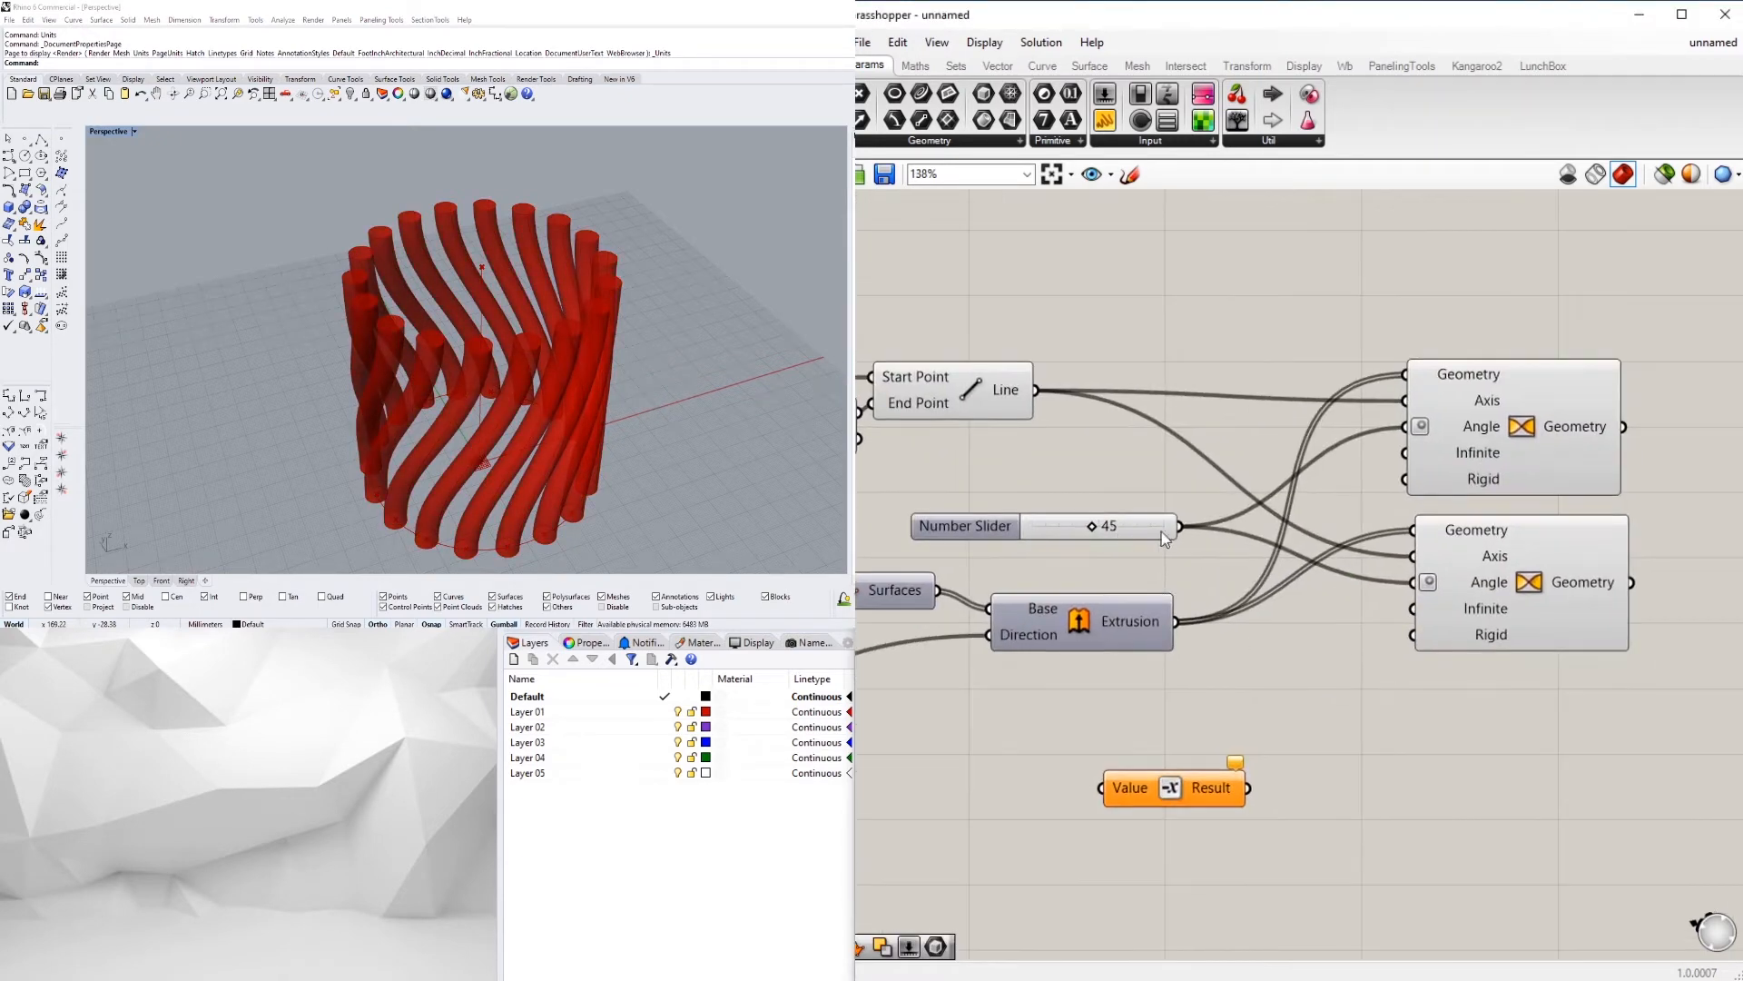
Wire the 45 slider through the Negative component, placed beside the lower Twist, into that Twist's Angle input
{"action": "left_click_drag", "start_coordinate": [1176, 656], "coordinate": [1174, 792]}
{"action": "left_click_drag", "start_coordinate": [1011, 523], "coordinate": [948, 503]}
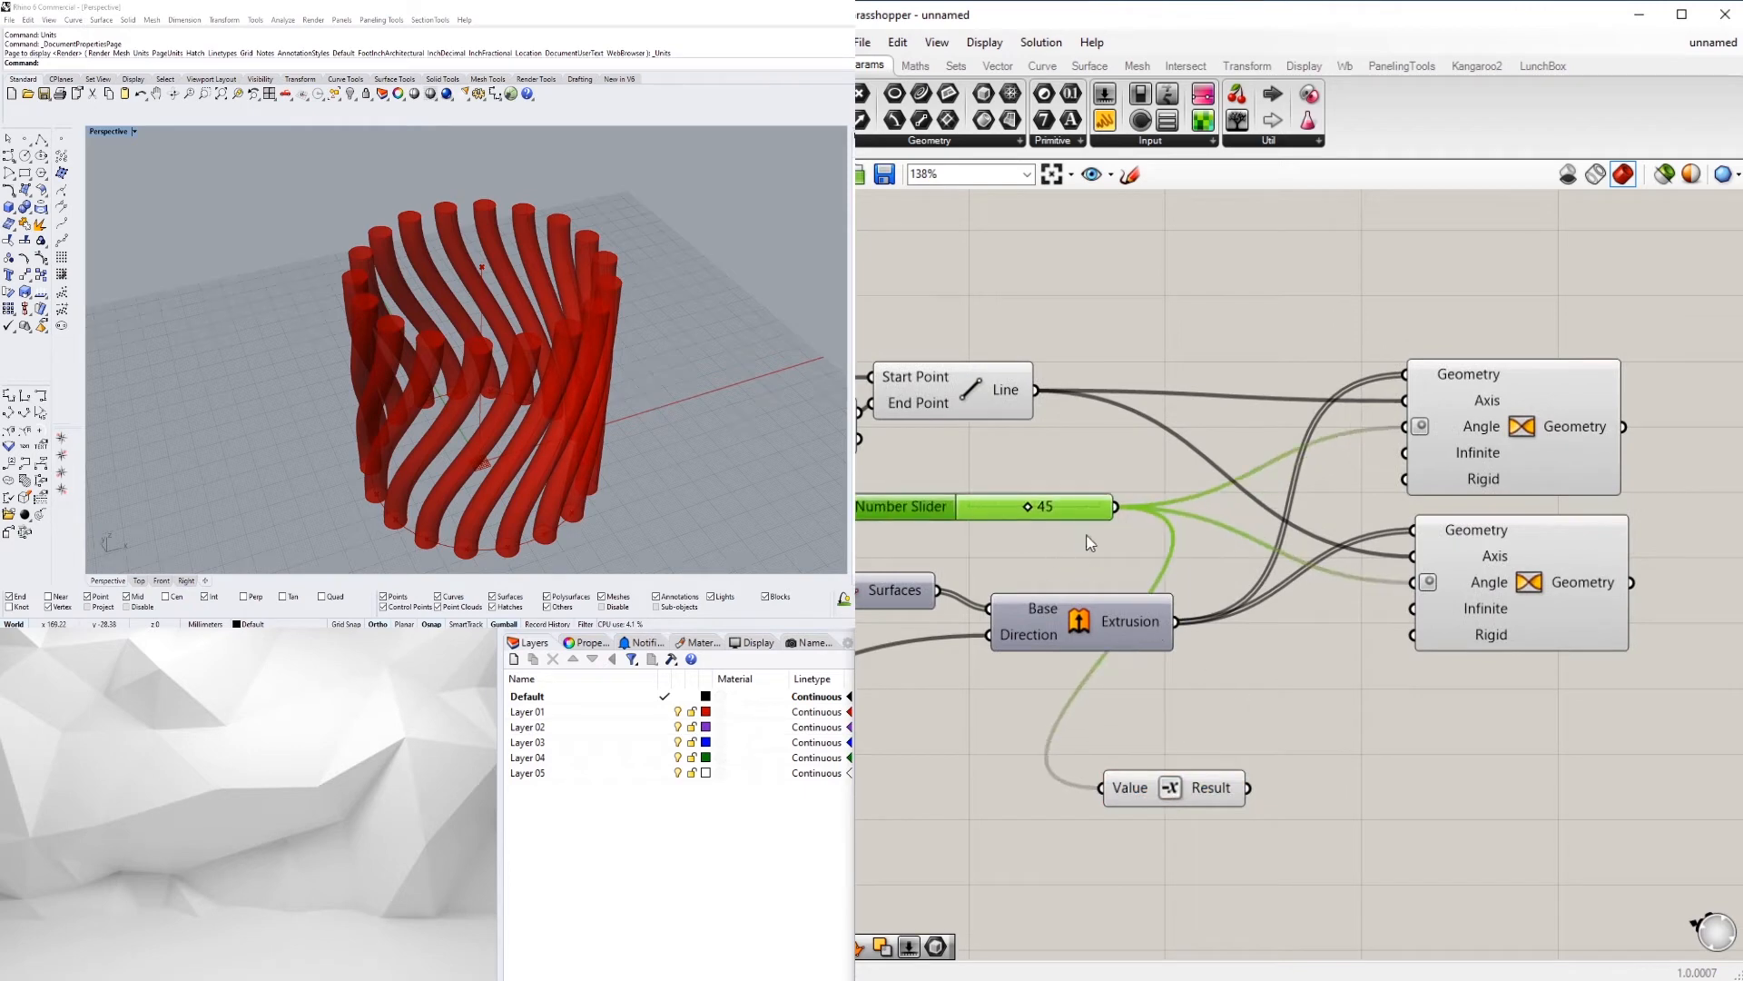
{"action": "scroll", "coordinate": [1198, 827], "scroll_direction": "down", "scroll_amount": 3}
{"action": "left_click_drag", "start_coordinate": [1444, 754], "coordinate": [1484, 573]}
{"action": "left_click", "coordinate": [1289, 753]}
{"action": "left_click_drag", "start_coordinate": [1177, 801], "coordinate": [1293, 723]}
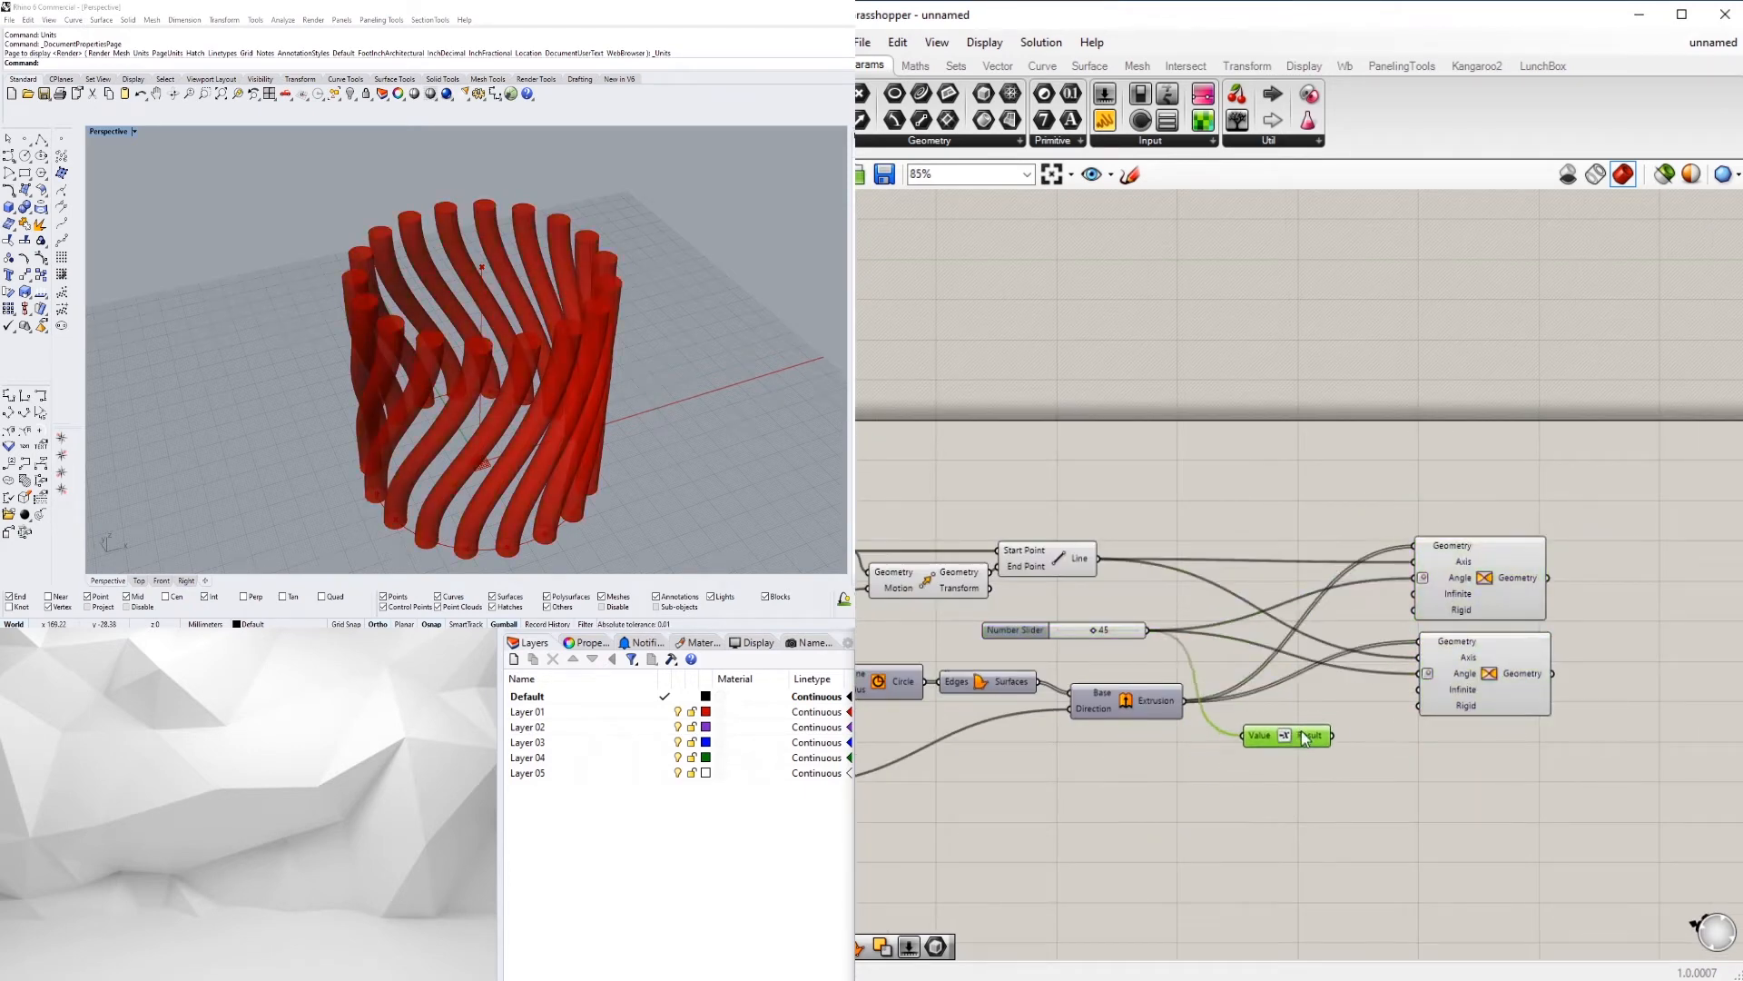
{"action": "scroll", "coordinate": [1302, 718], "scroll_direction": "up", "scroll_amount": 2}
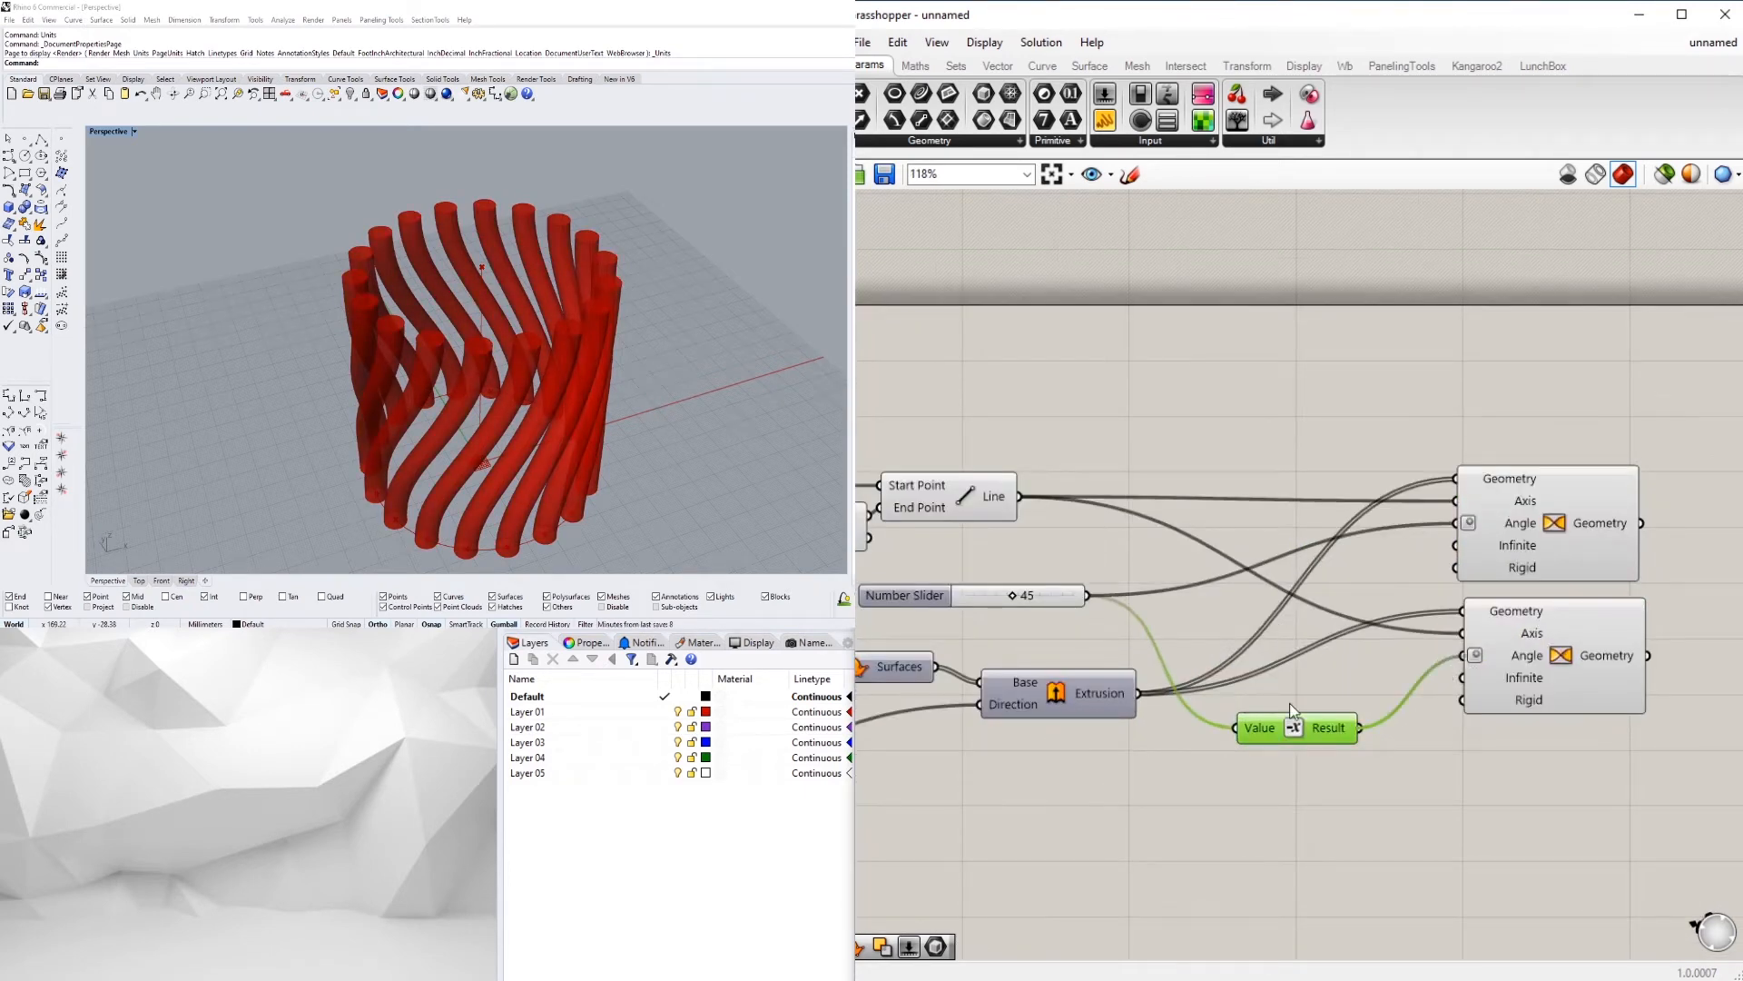
{"action": "left_click", "coordinate": [1360, 475]}
{"action": "left_click_drag", "start_coordinate": [1316, 715], "coordinate": [1324, 716]}
{"action": "left_click", "coordinate": [1257, 419]}
{"action": "right_click_drag", "start_coordinate": [545, 425], "coordinate": [655, 373]}
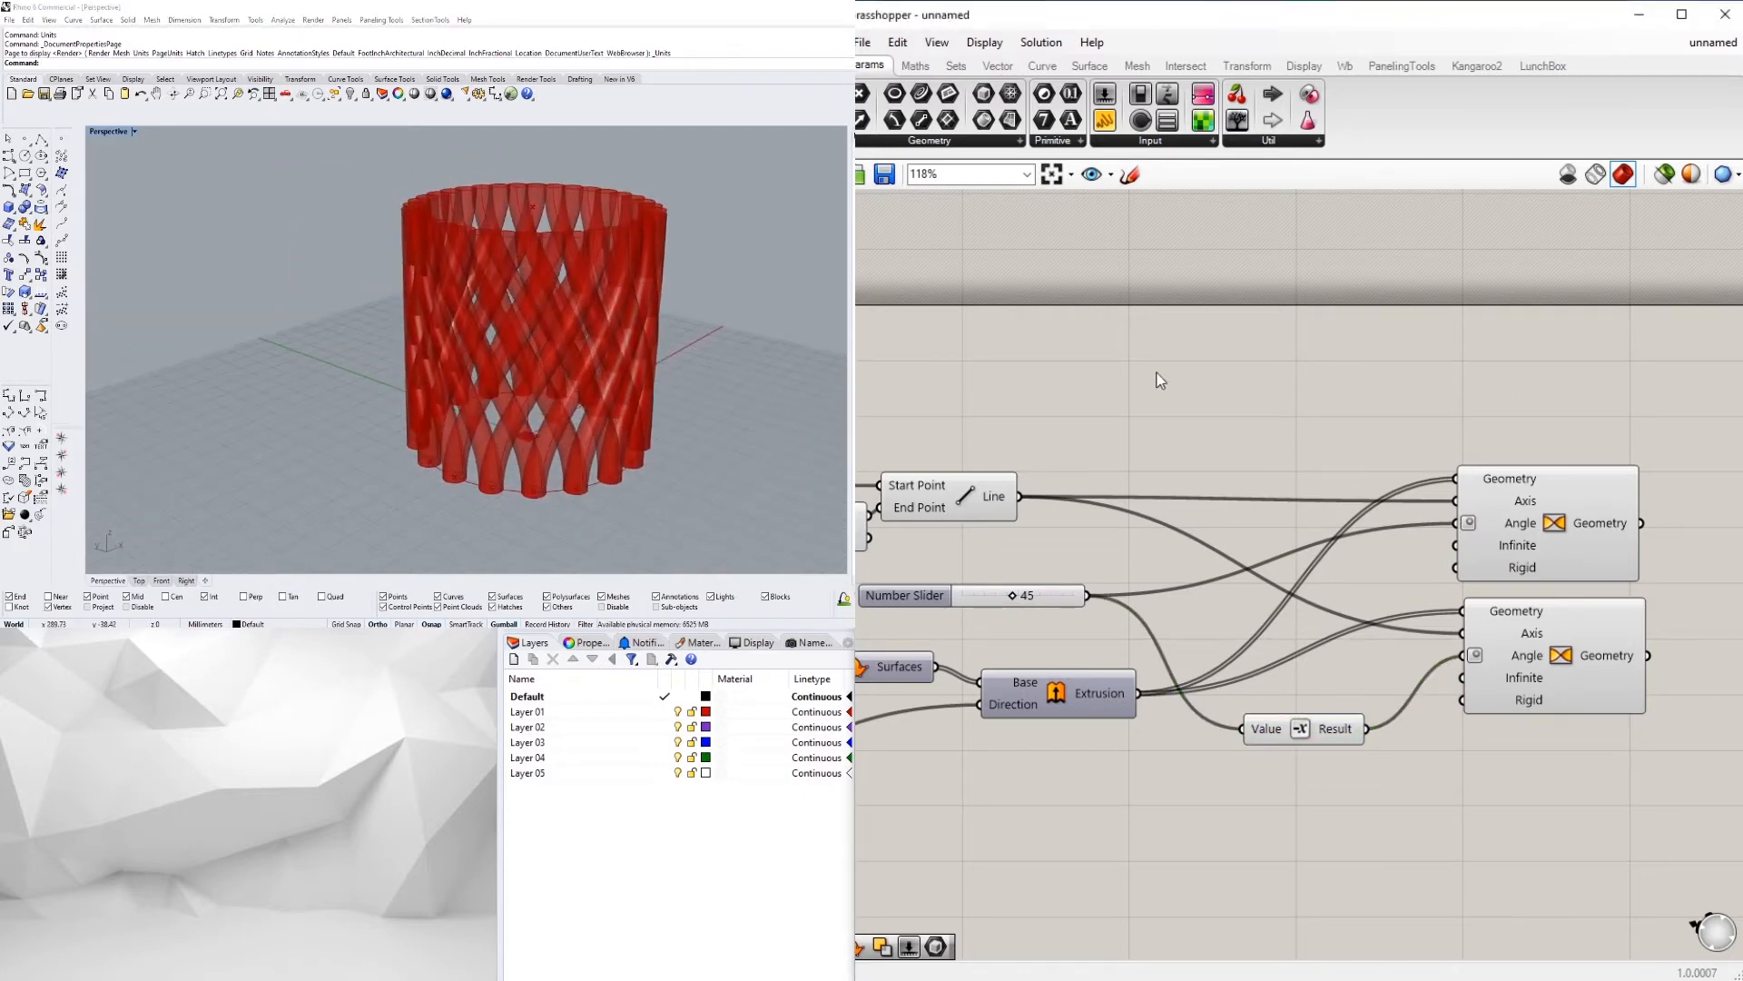
Add a Move component above the Line component, with the base circle as Geometry and the Unit Z vector as Motion
{"action": "scroll", "coordinate": [1160, 380], "scroll_direction": "down", "scroll_amount": 3}
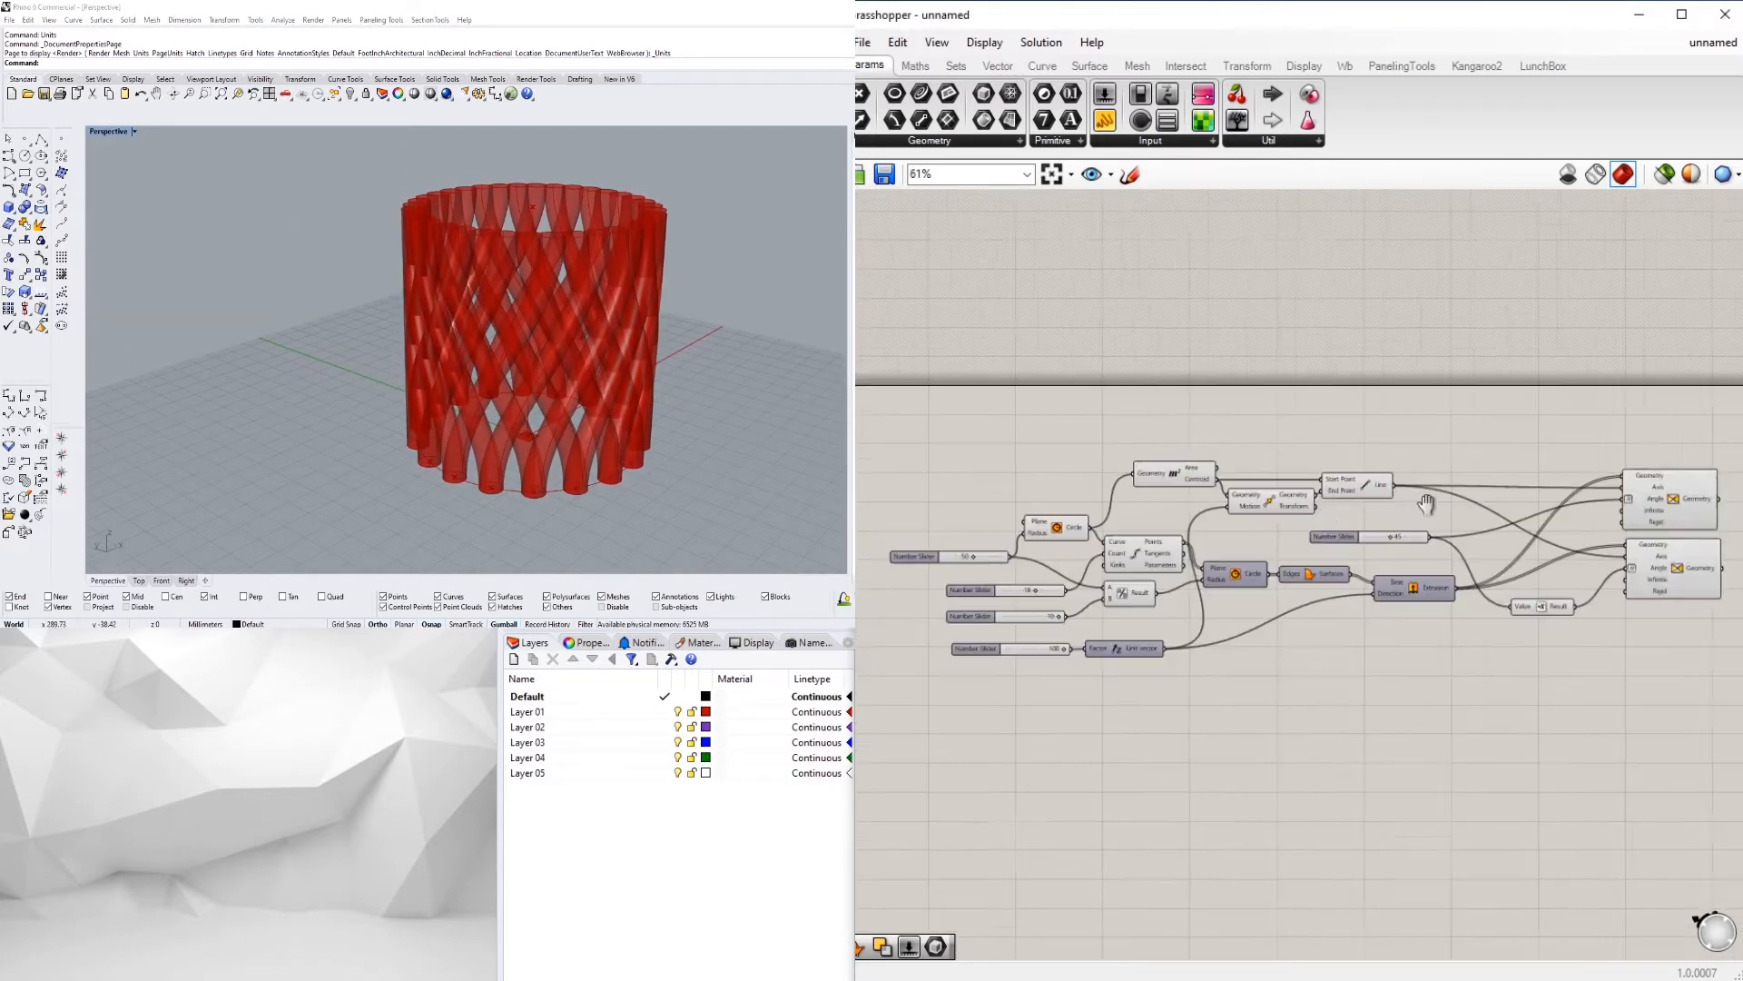
{"action": "double_click", "coordinate": [1300, 736]}
{"action": "type", "text": "move"}
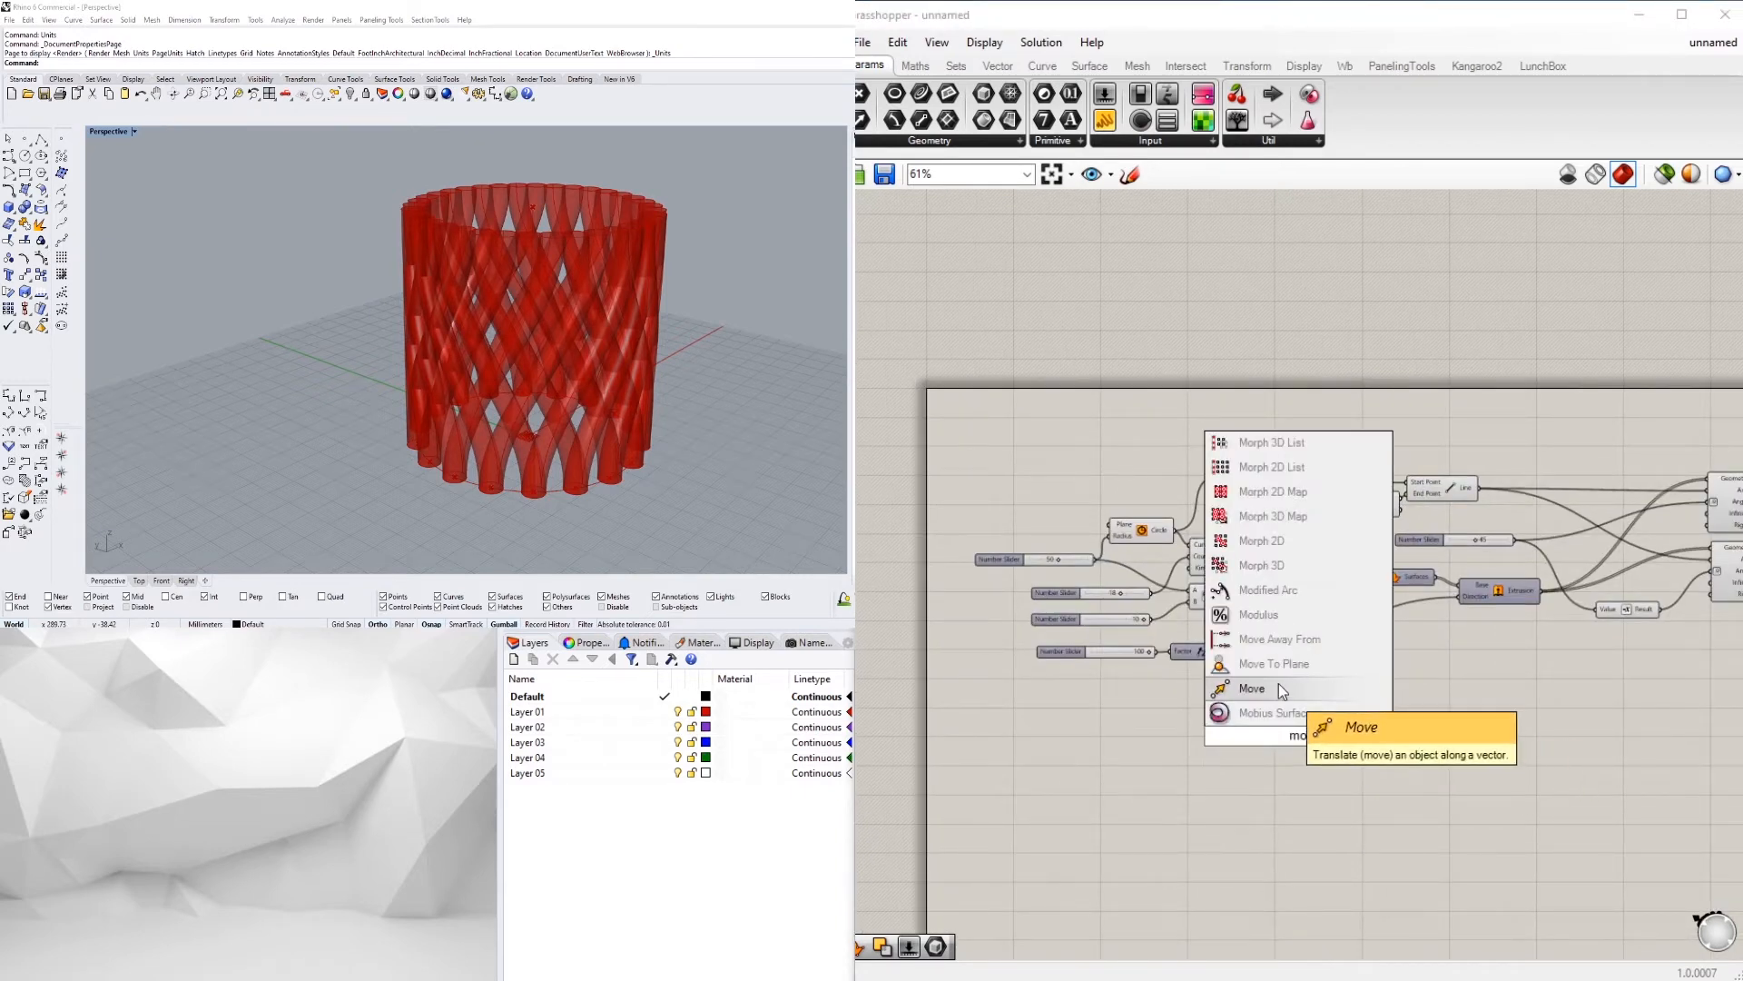
{"action": "left_click", "coordinate": [1279, 682]}
{"action": "scroll", "coordinate": [1097, 570], "scroll_direction": "up", "scroll_amount": 2}
{"action": "right_click_drag", "start_coordinate": [1097, 570], "coordinate": [1072, 592]}
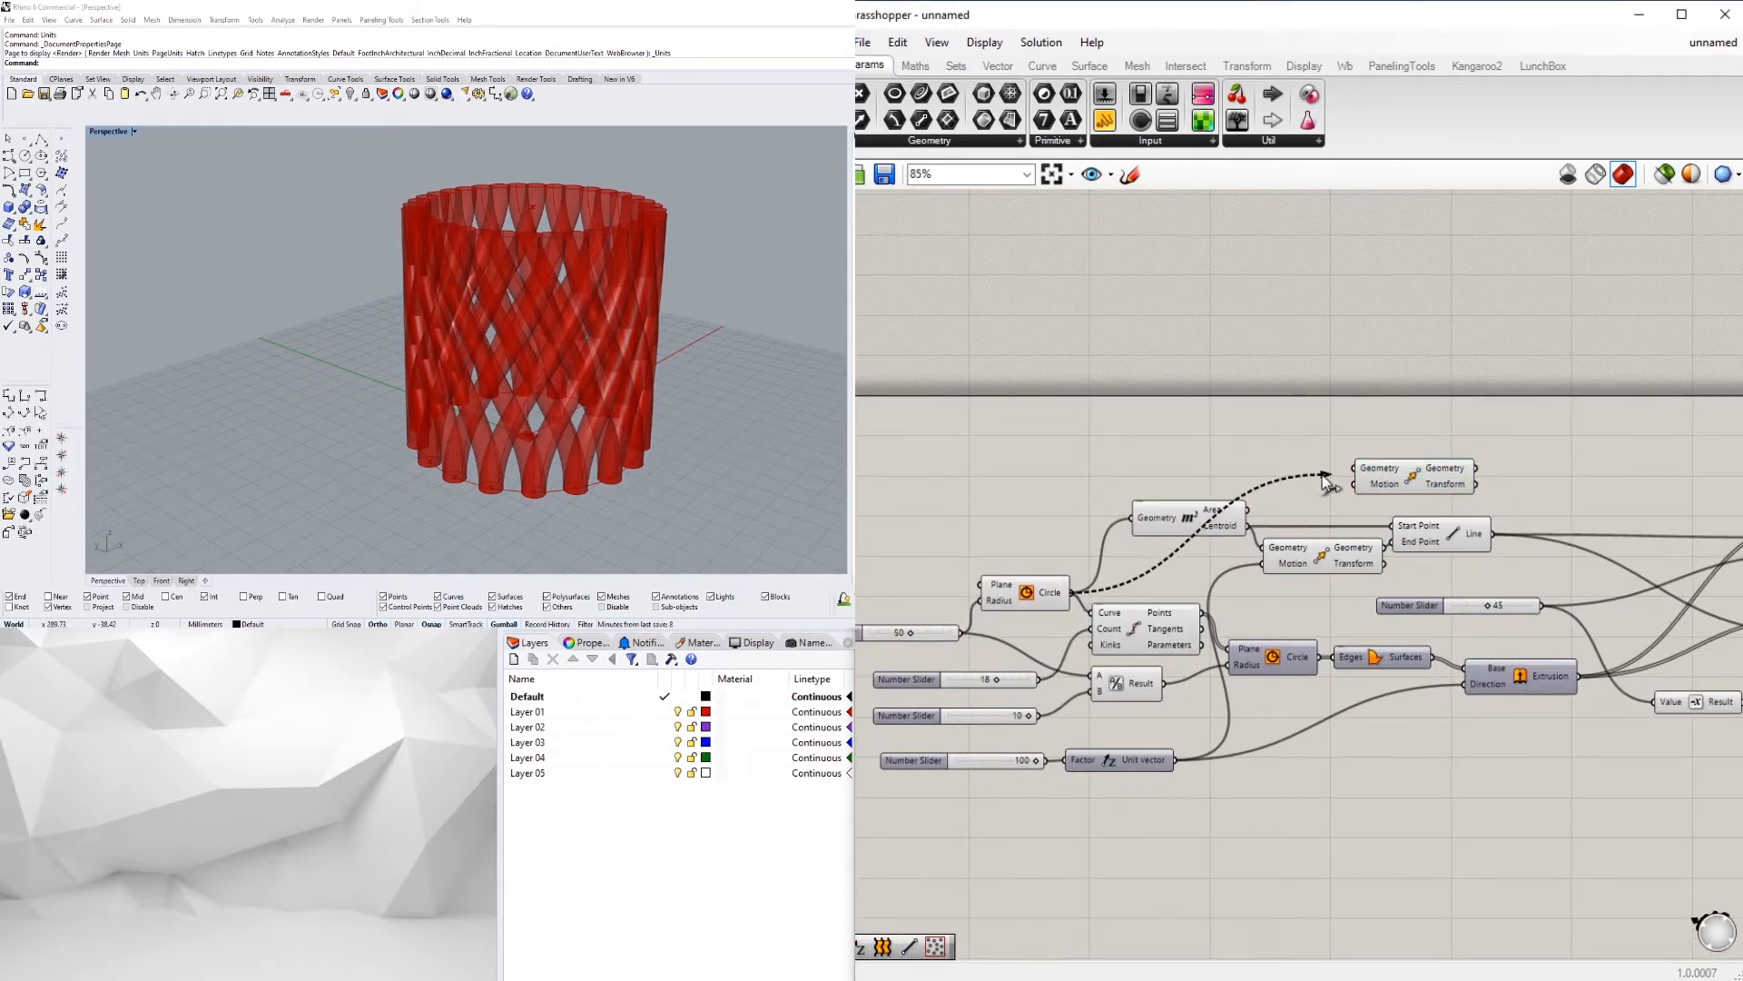
{"action": "left_click_drag", "start_coordinate": [1322, 475], "coordinate": [1356, 468]}
{"action": "right_click_drag", "start_coordinate": [1389, 487], "coordinate": [1319, 510]}
{"action": "left_click_drag", "start_coordinate": [1319, 510], "coordinate": [1483, 492]}
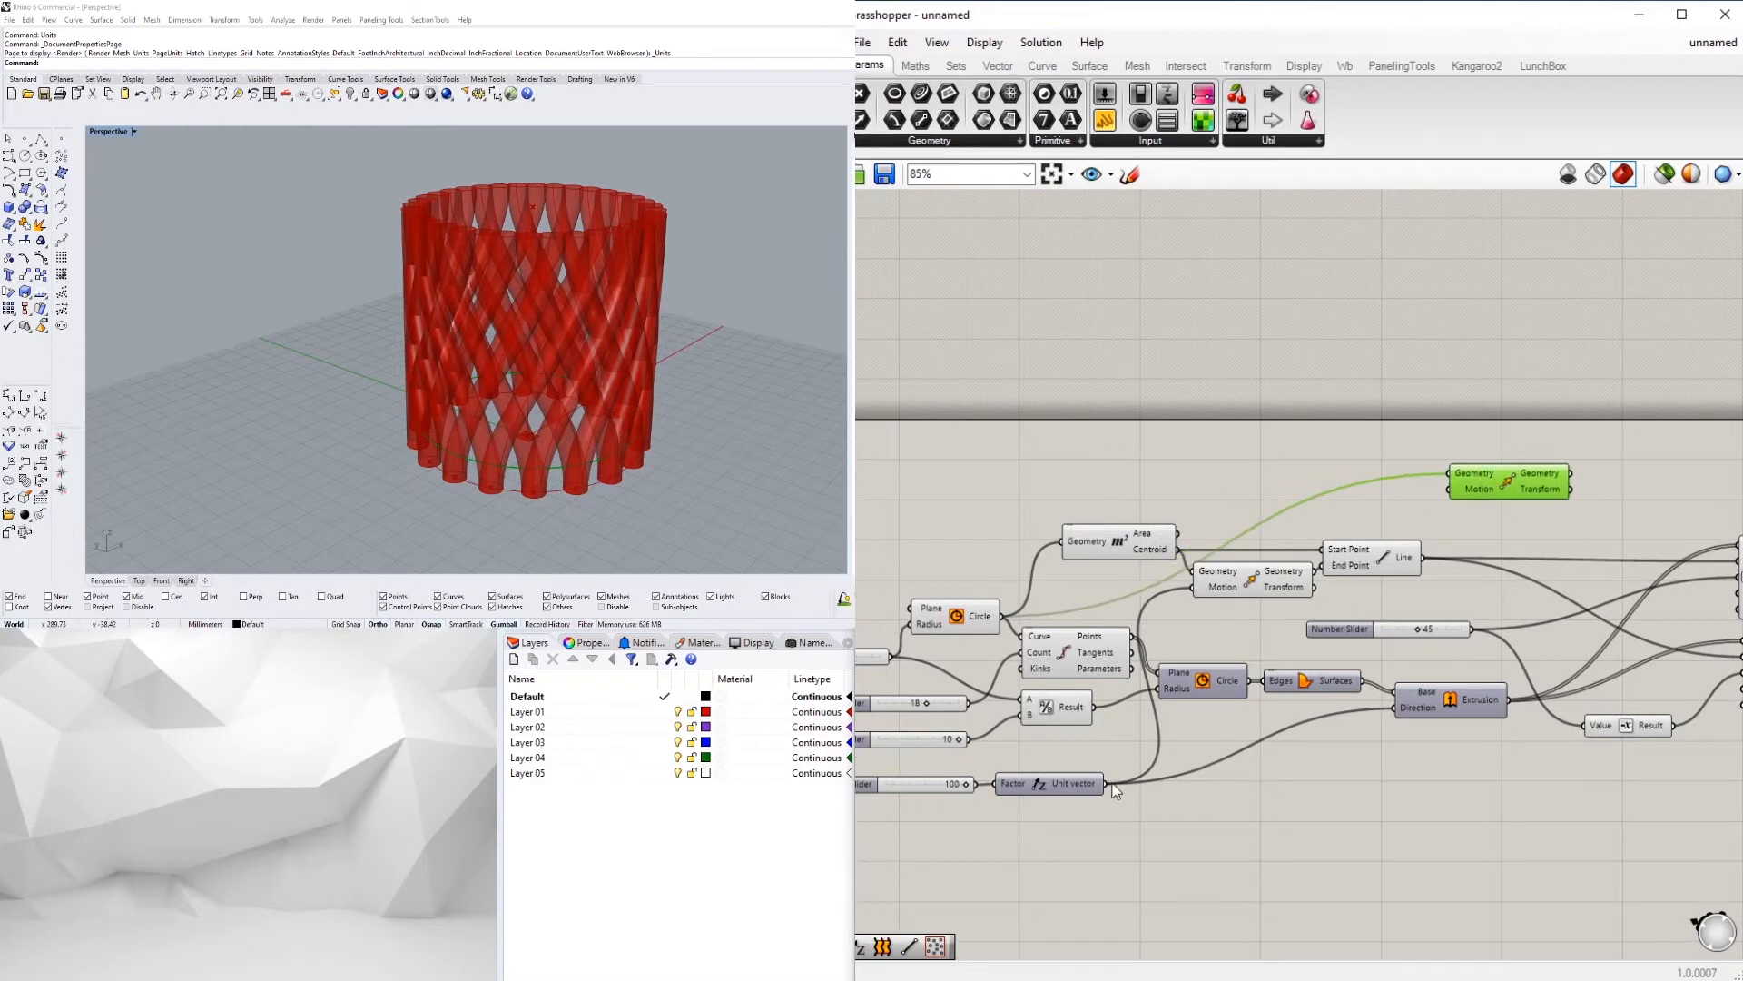
{"action": "left_click_drag", "start_coordinate": [1109, 783], "coordinate": [1141, 756]}
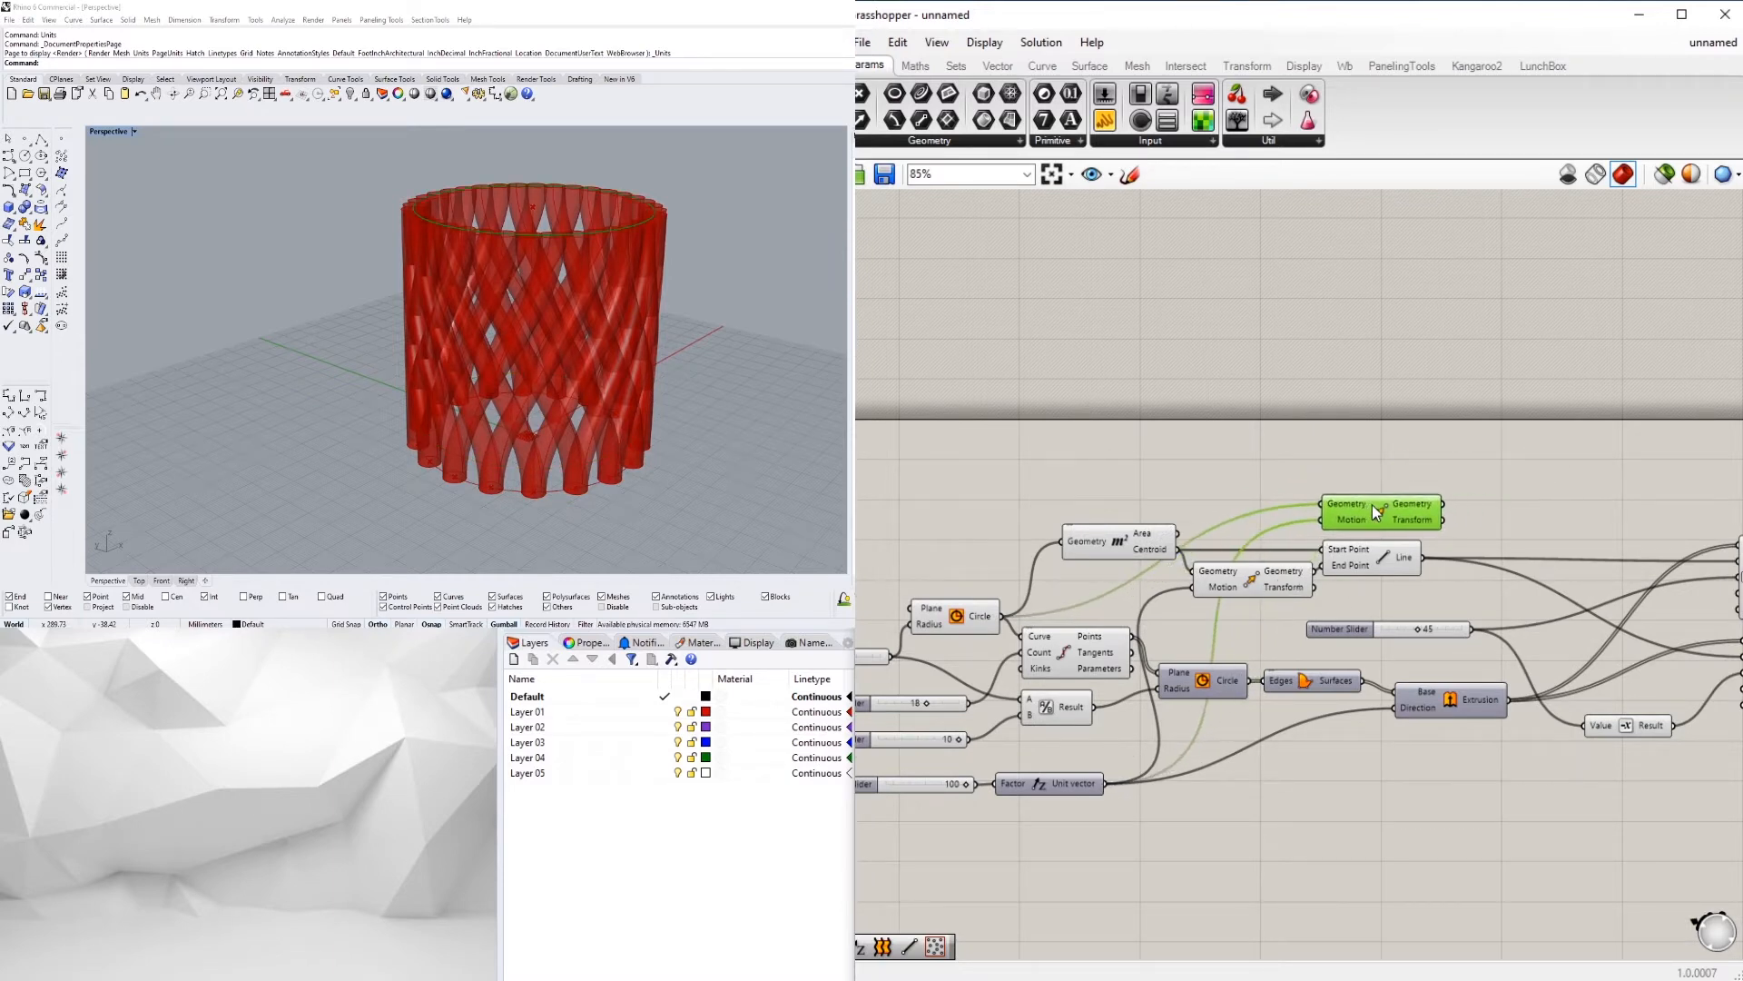
Add a Pipe component and feed the moved circle into its Curve input
{"action": "right_click_drag", "start_coordinate": [1697, 472], "coordinate": [1448, 490]}
{"action": "double_click", "coordinate": [1447, 485]}
{"action": "type", "text": "pi"}
{"action": "left_click", "coordinate": [1396, 437]}
{"action": "scroll", "coordinate": [1265, 520], "scroll_direction": "up", "scroll_amount": 2}
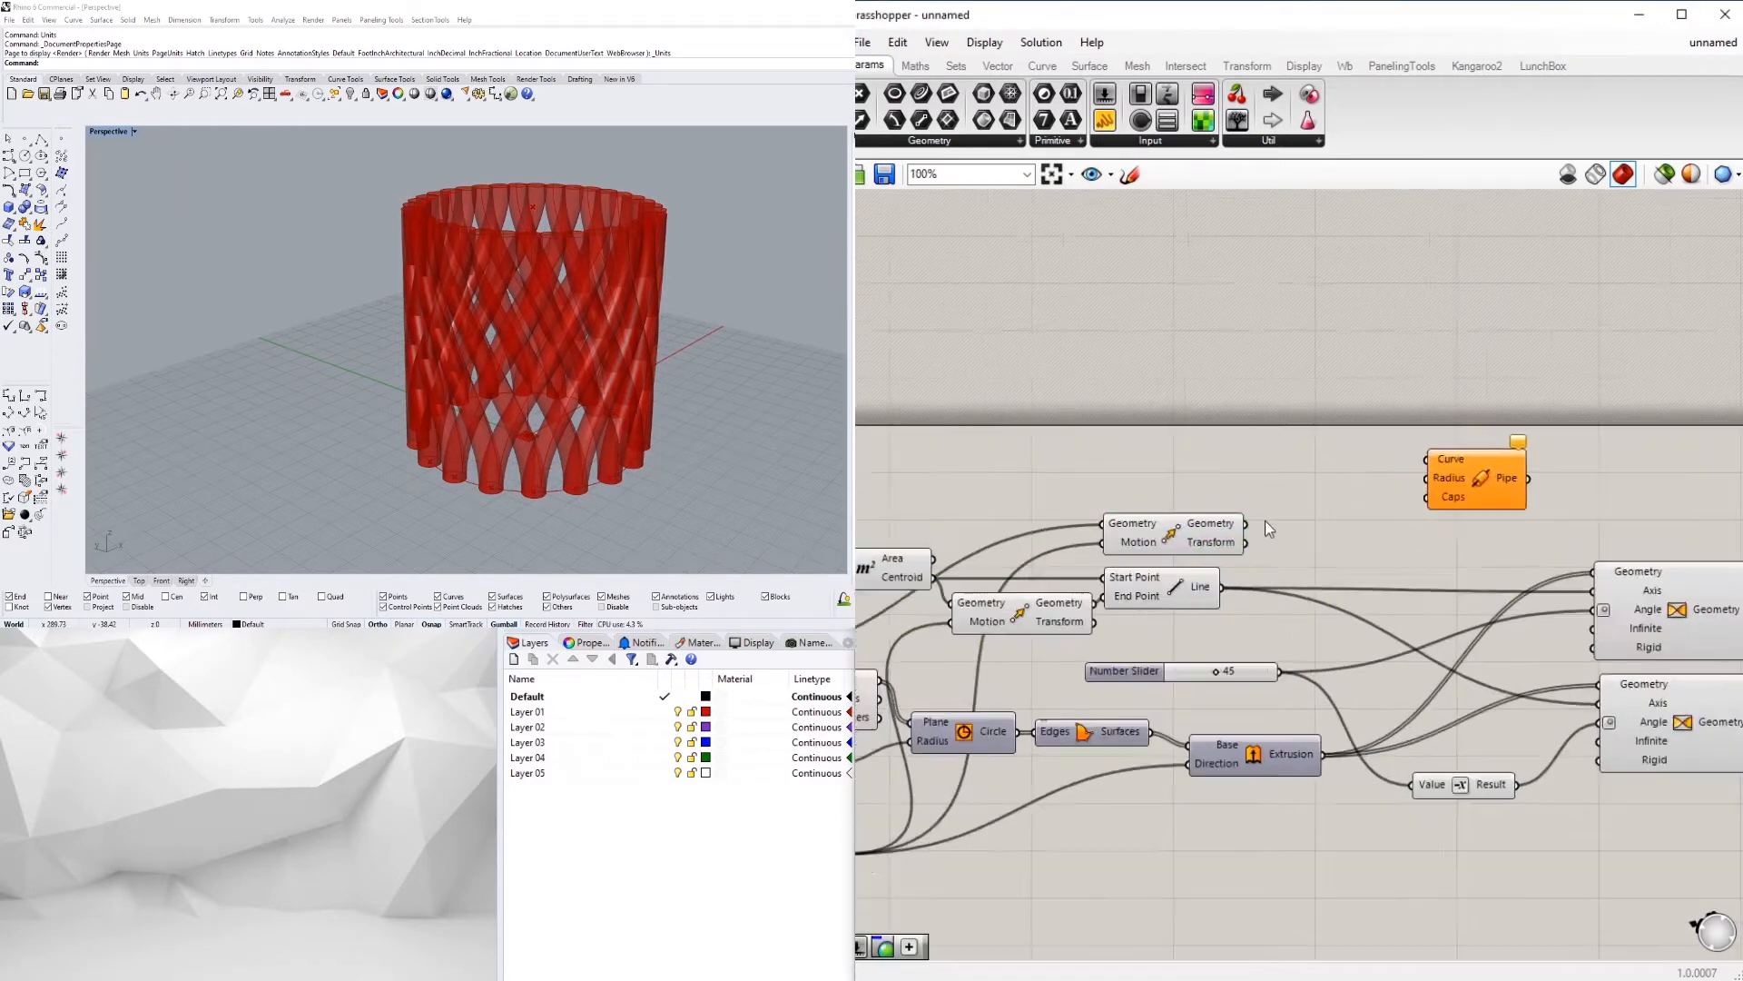
{"action": "left_click_drag", "start_coordinate": [1243, 525], "coordinate": [1452, 449]}
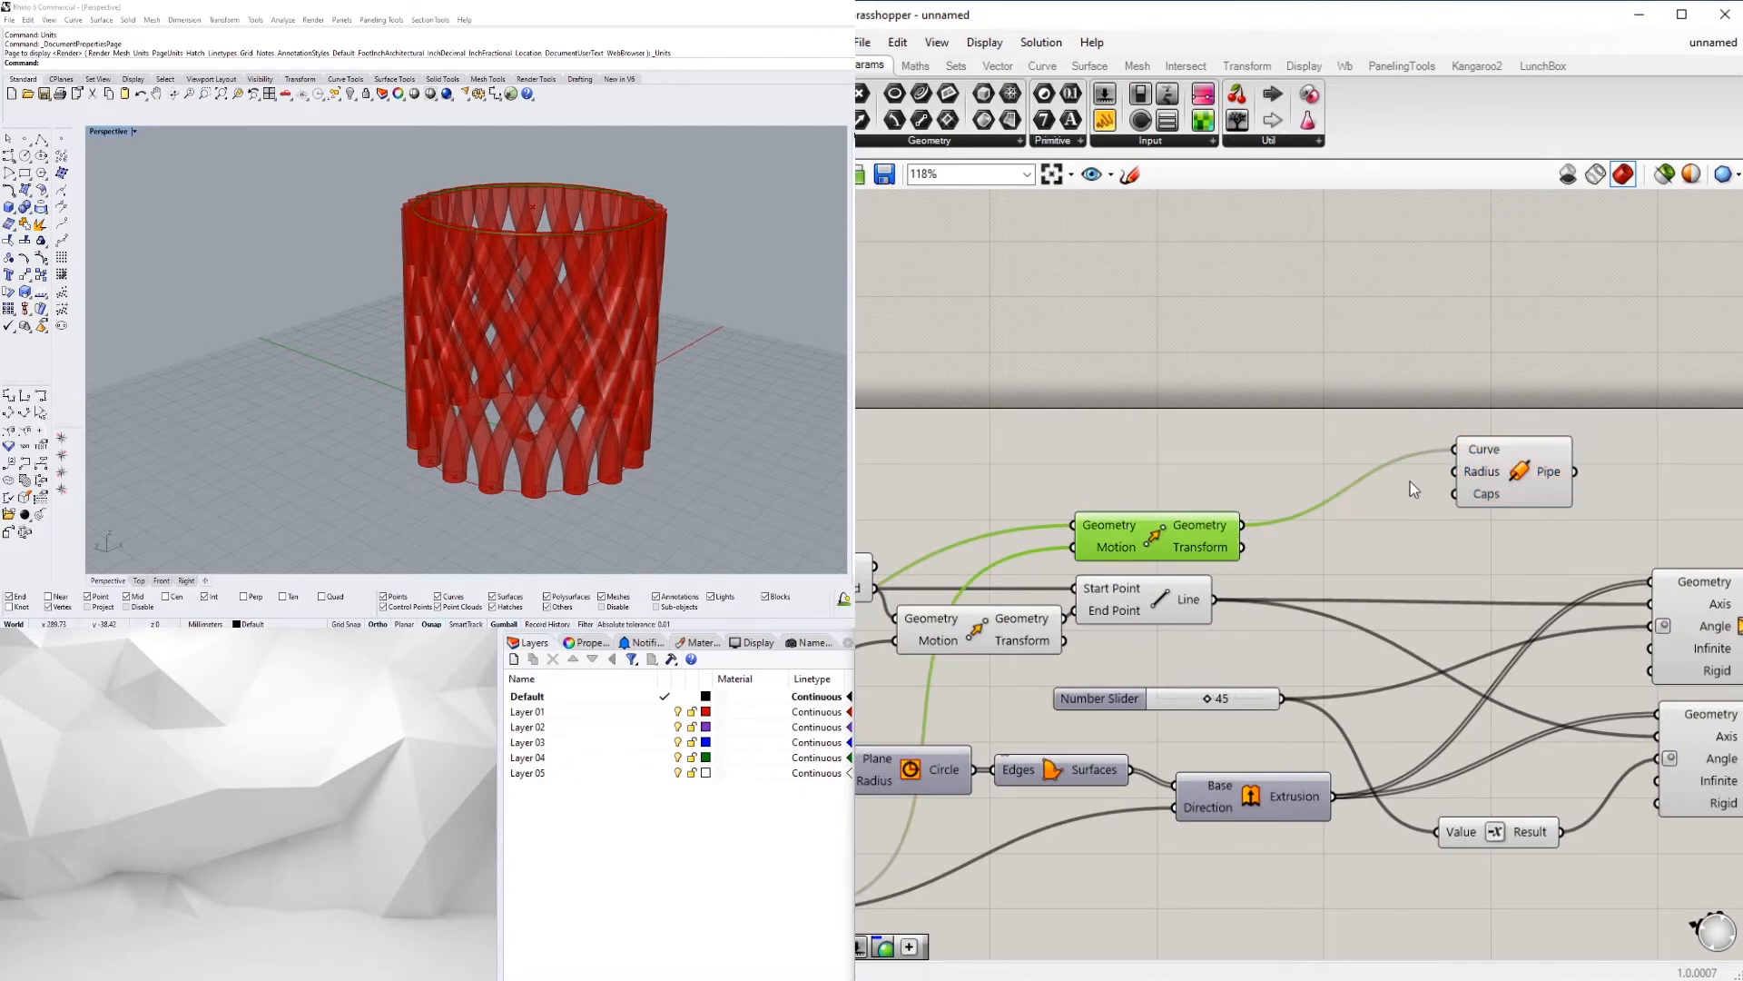
Reposition the Pipe component below the two Twist components
{"action": "scroll", "coordinate": [1193, 594], "scroll_direction": "down", "scroll_amount": 3}
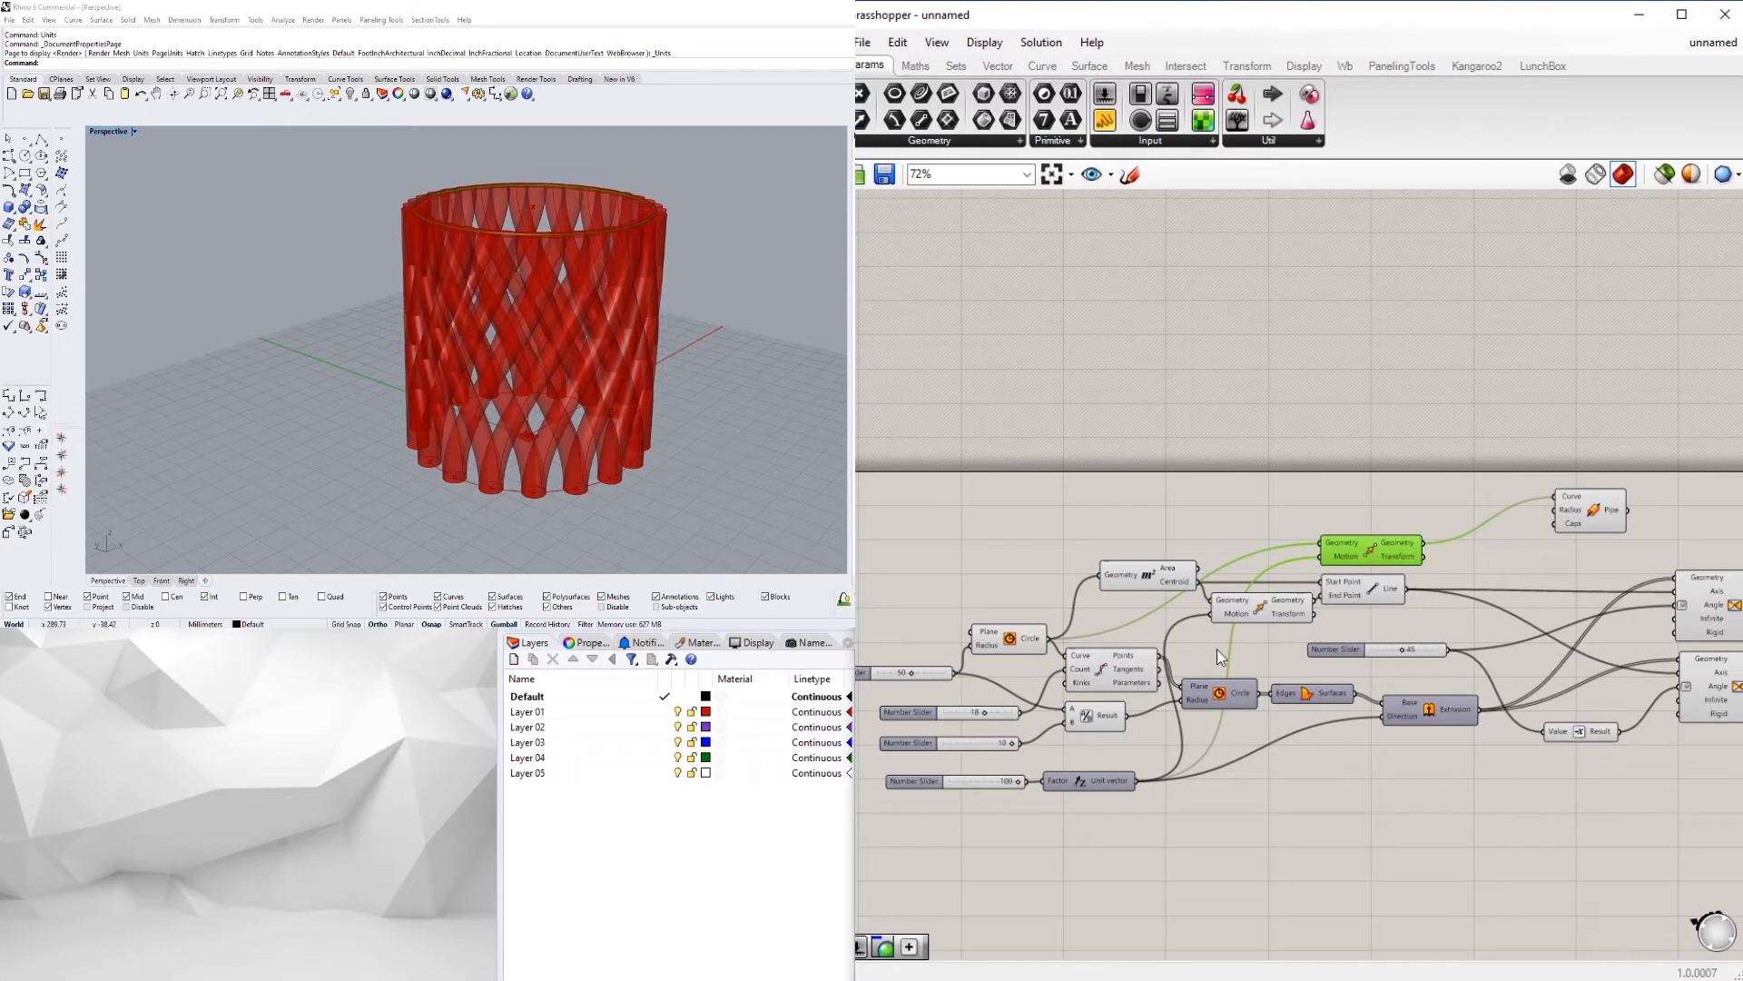
{"action": "left_click_drag", "start_coordinate": [1588, 526], "coordinate": [1647, 637]}
{"action": "scroll", "coordinate": [1556, 601], "scroll_direction": "up", "scroll_amount": 2}
{"action": "left_click", "coordinate": [1533, 587]}
{"action": "scroll", "coordinate": [1537, 592], "scroll_direction": "down", "scroll_amount": 2}
{"action": "scroll", "coordinate": [1597, 726], "scroll_direction": "up", "scroll_amount": 3}
{"action": "left_click", "coordinate": [1582, 728]}
{"action": "scroll", "coordinate": [1582, 727], "scroll_direction": "down", "scroll_amount": 2}
{"action": "right_click_drag", "start_coordinate": [1582, 727], "coordinate": [1442, 759]}
{"action": "scroll", "coordinate": [1444, 757], "scroll_direction": "up", "scroll_amount": 2}
{"action": "left_click_drag", "start_coordinate": [1494, 677], "coordinate": [1519, 653]}
{"action": "left_click", "coordinate": [1492, 722]}
Add the base circle to the Pipe's Curve input and connect the Division result to its Radius input
{"action": "scroll", "coordinate": [1444, 753], "scroll_direction": "down", "scroll_amount": 3}
{"action": "right_click_drag", "start_coordinate": [1432, 766], "coordinate": [1361, 785]}
{"action": "scroll", "coordinate": [1448, 789], "scroll_direction": "up", "scroll_amount": 2}
{"action": "left_click", "coordinate": [1528, 796]}
{"action": "scroll", "coordinate": [1271, 817], "scroll_direction": "down", "scroll_amount": 2}
{"action": "right_click_drag", "start_coordinate": [1208, 823], "coordinate": [1508, 683]}
{"action": "left_click_drag", "start_coordinate": [1075, 609], "coordinate": [1719, 662]}
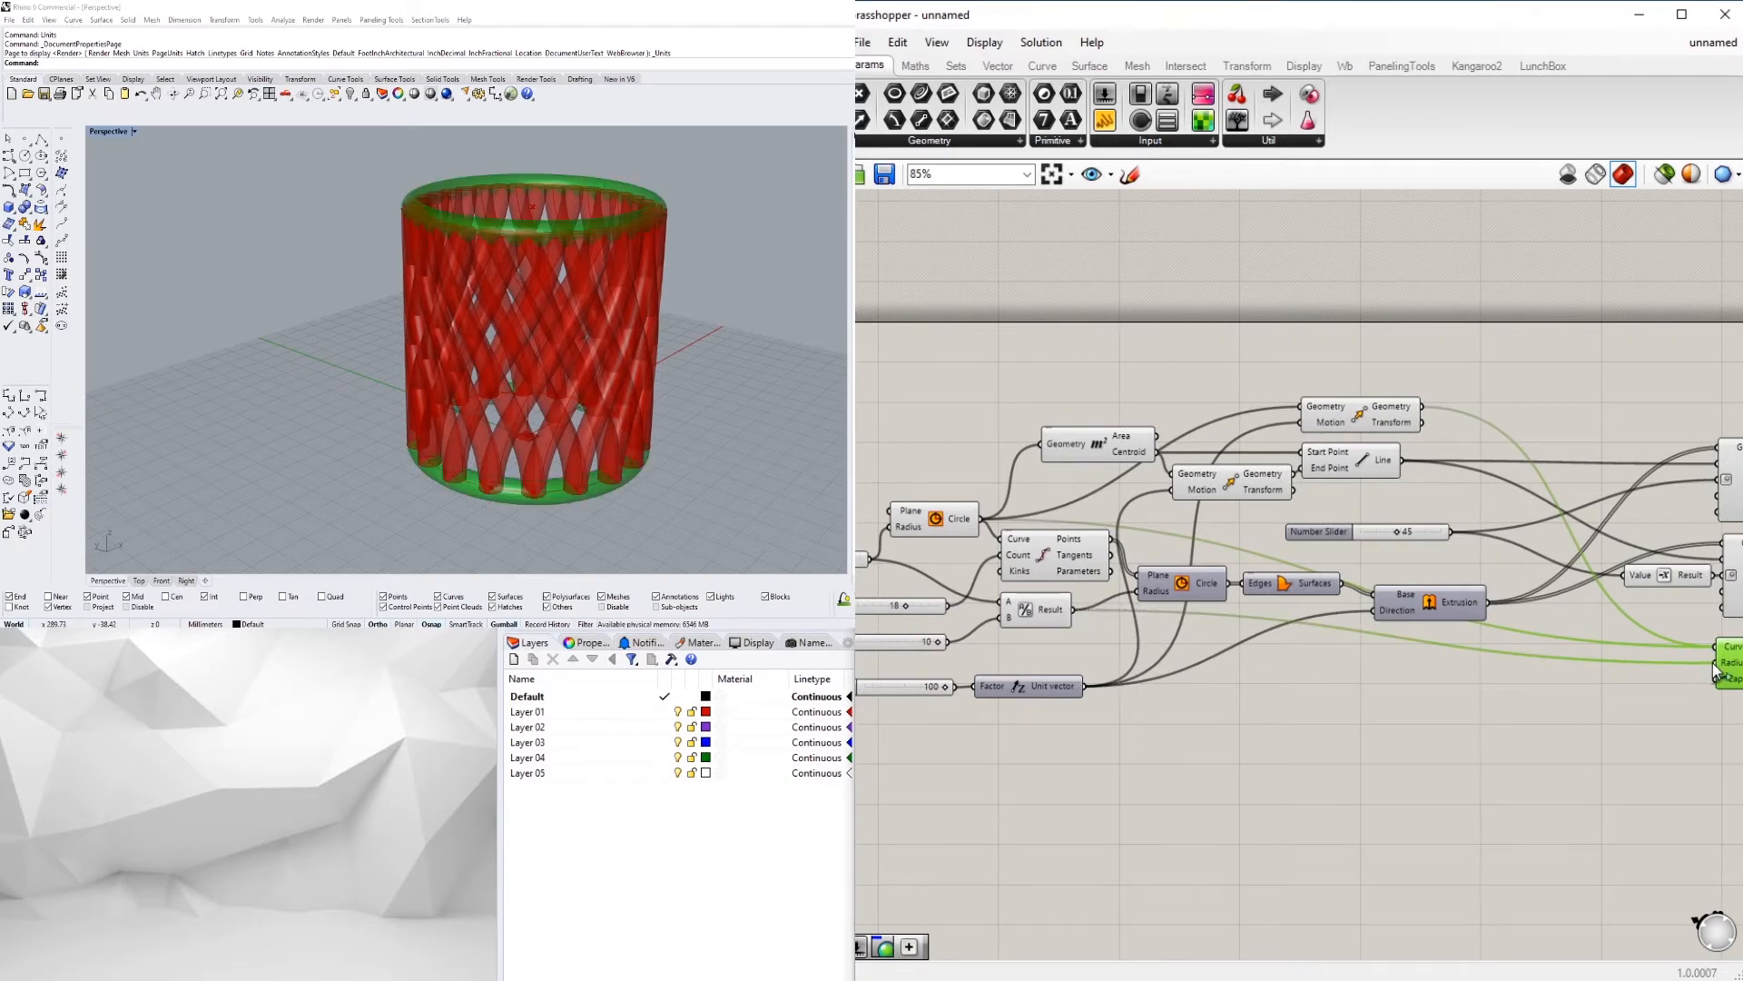
{"action": "right_click_drag", "start_coordinate": [632, 388], "coordinate": [634, 375]}
{"action": "scroll", "coordinate": [413, 200], "scroll_direction": "up", "scroll_amount": 9}
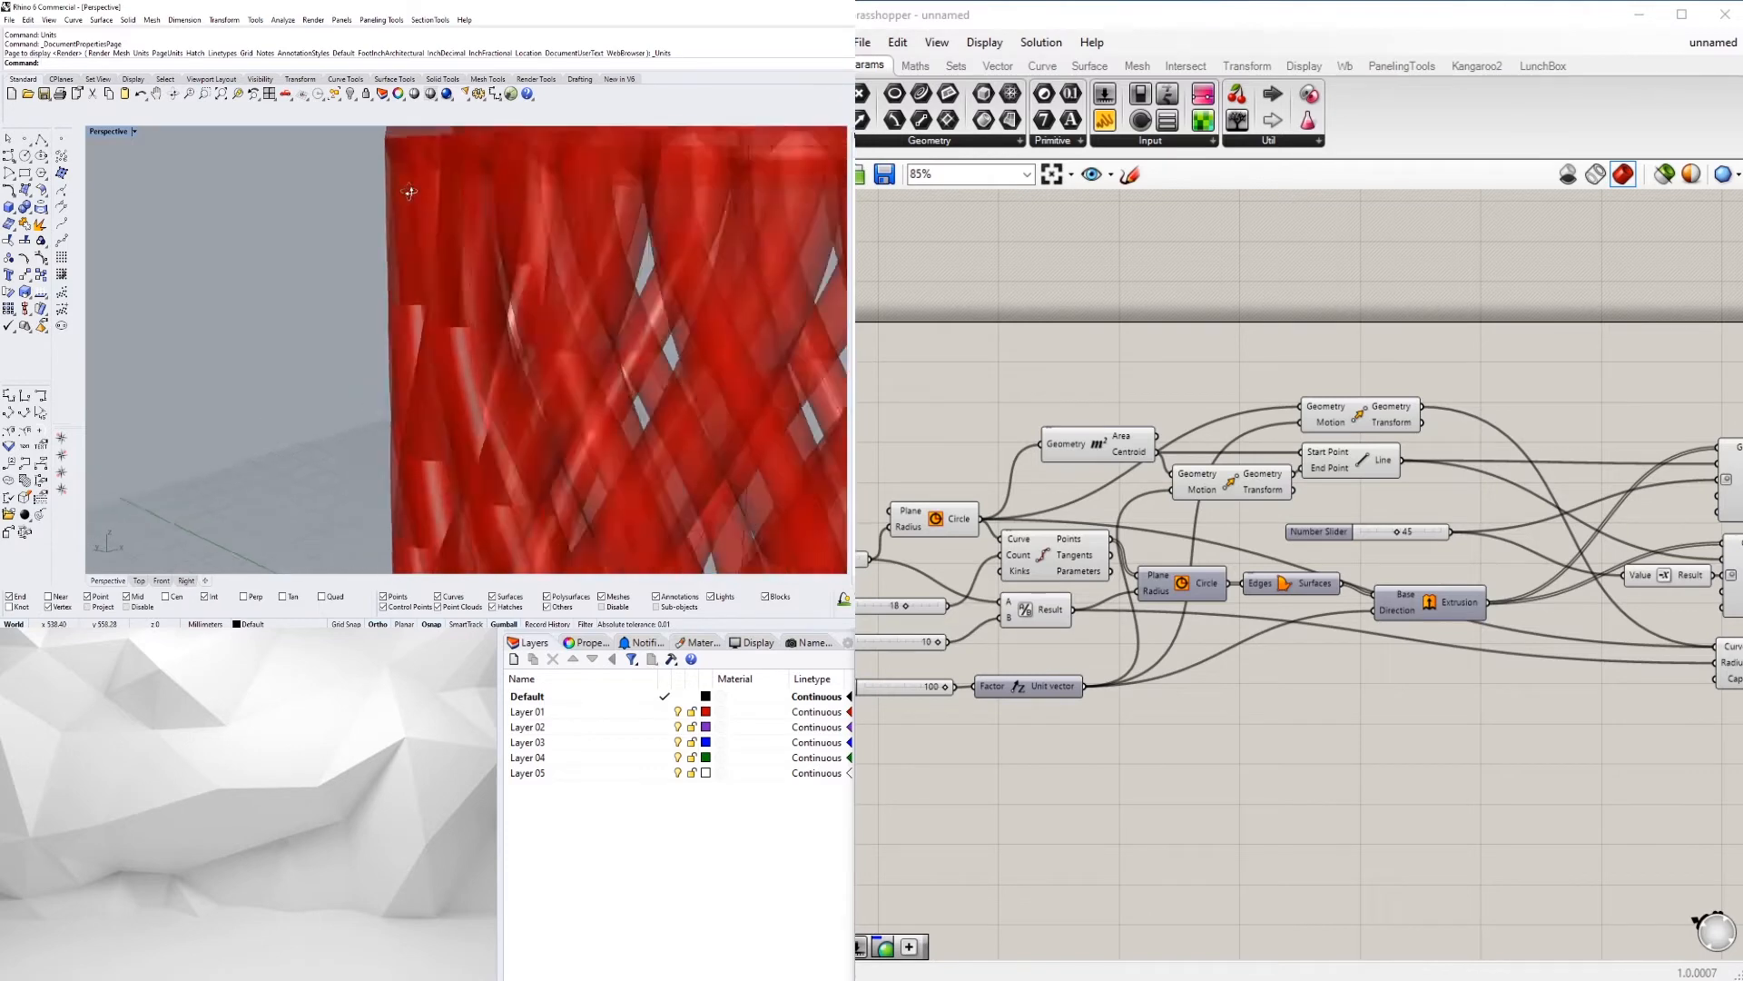
{"action": "scroll", "coordinate": [412, 199], "scroll_direction": "down", "scroll_amount": 9}
{"action": "right_click_drag", "start_coordinate": [412, 199], "coordinate": [541, 204]}
Add a Solid Union component and connect the Geometry outputs of both Twist components to its Breps input
{"action": "right_click_drag", "start_coordinate": [1246, 731], "coordinate": [690, 768]}
{"action": "scroll", "coordinate": [1439, 722], "scroll_direction": "down", "scroll_amount": 1}
{"action": "double_click", "coordinate": [1422, 620]}
{"action": "type", "text": "uu"}
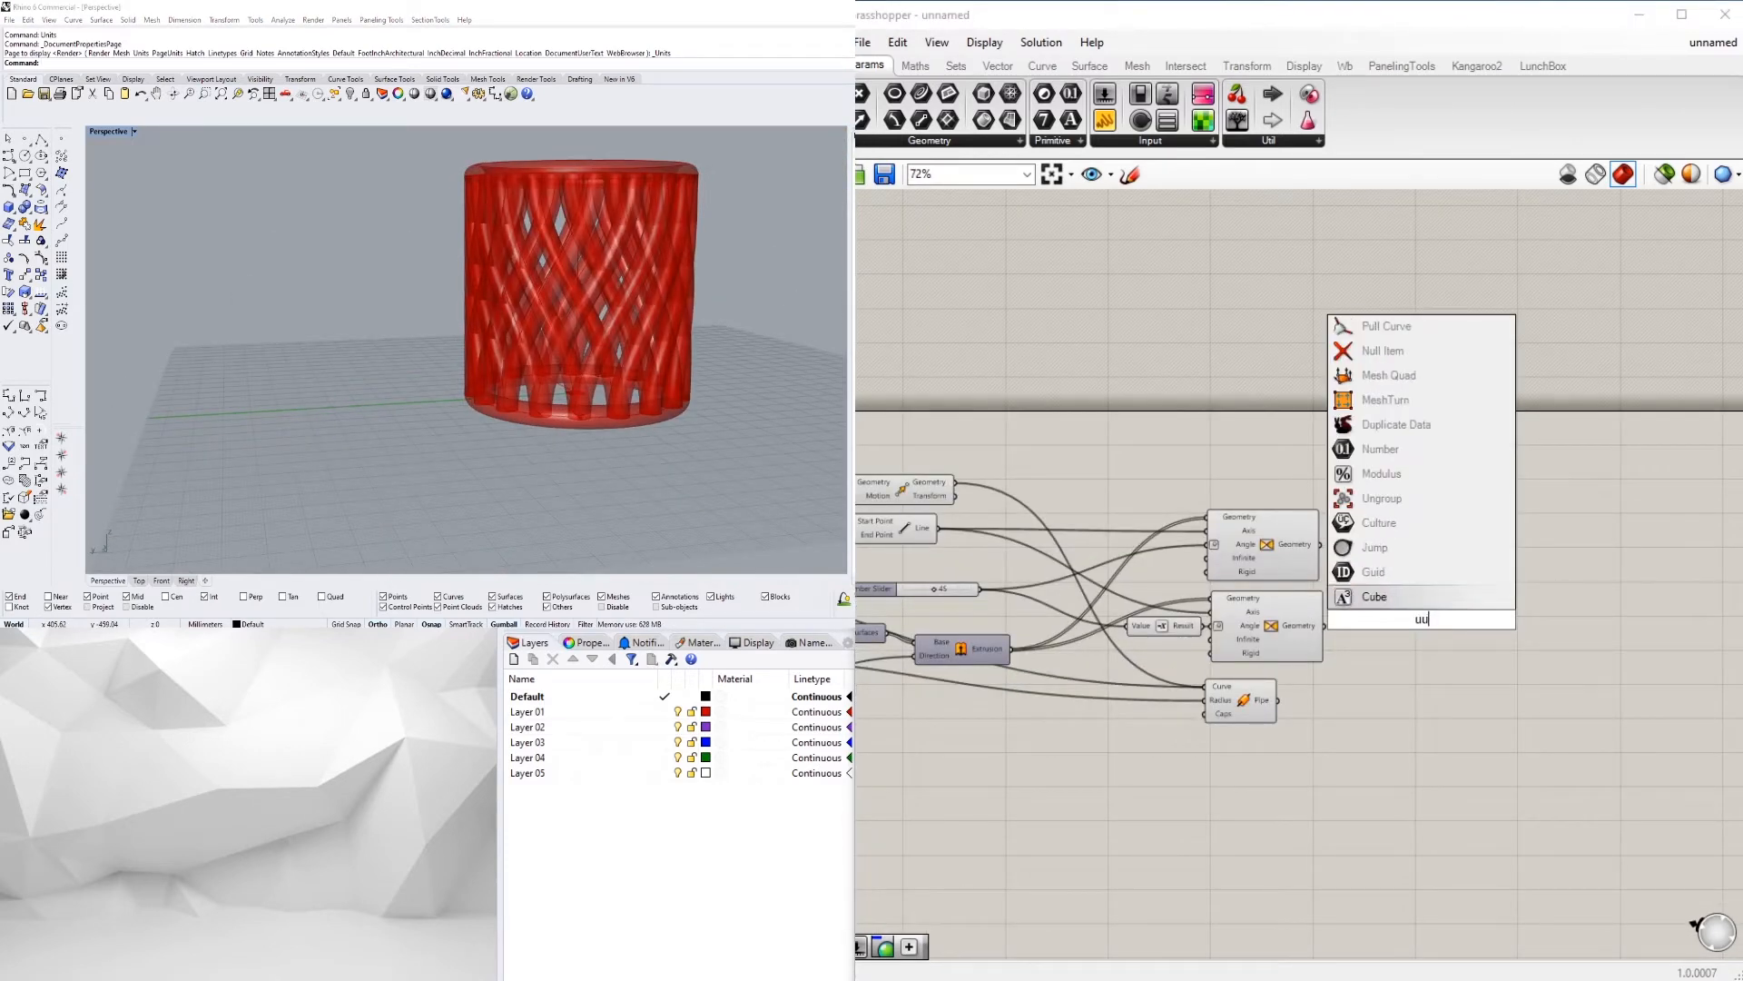
{"action": "key", "text": "BackSpace"}
{"action": "type", "text": "nion"}
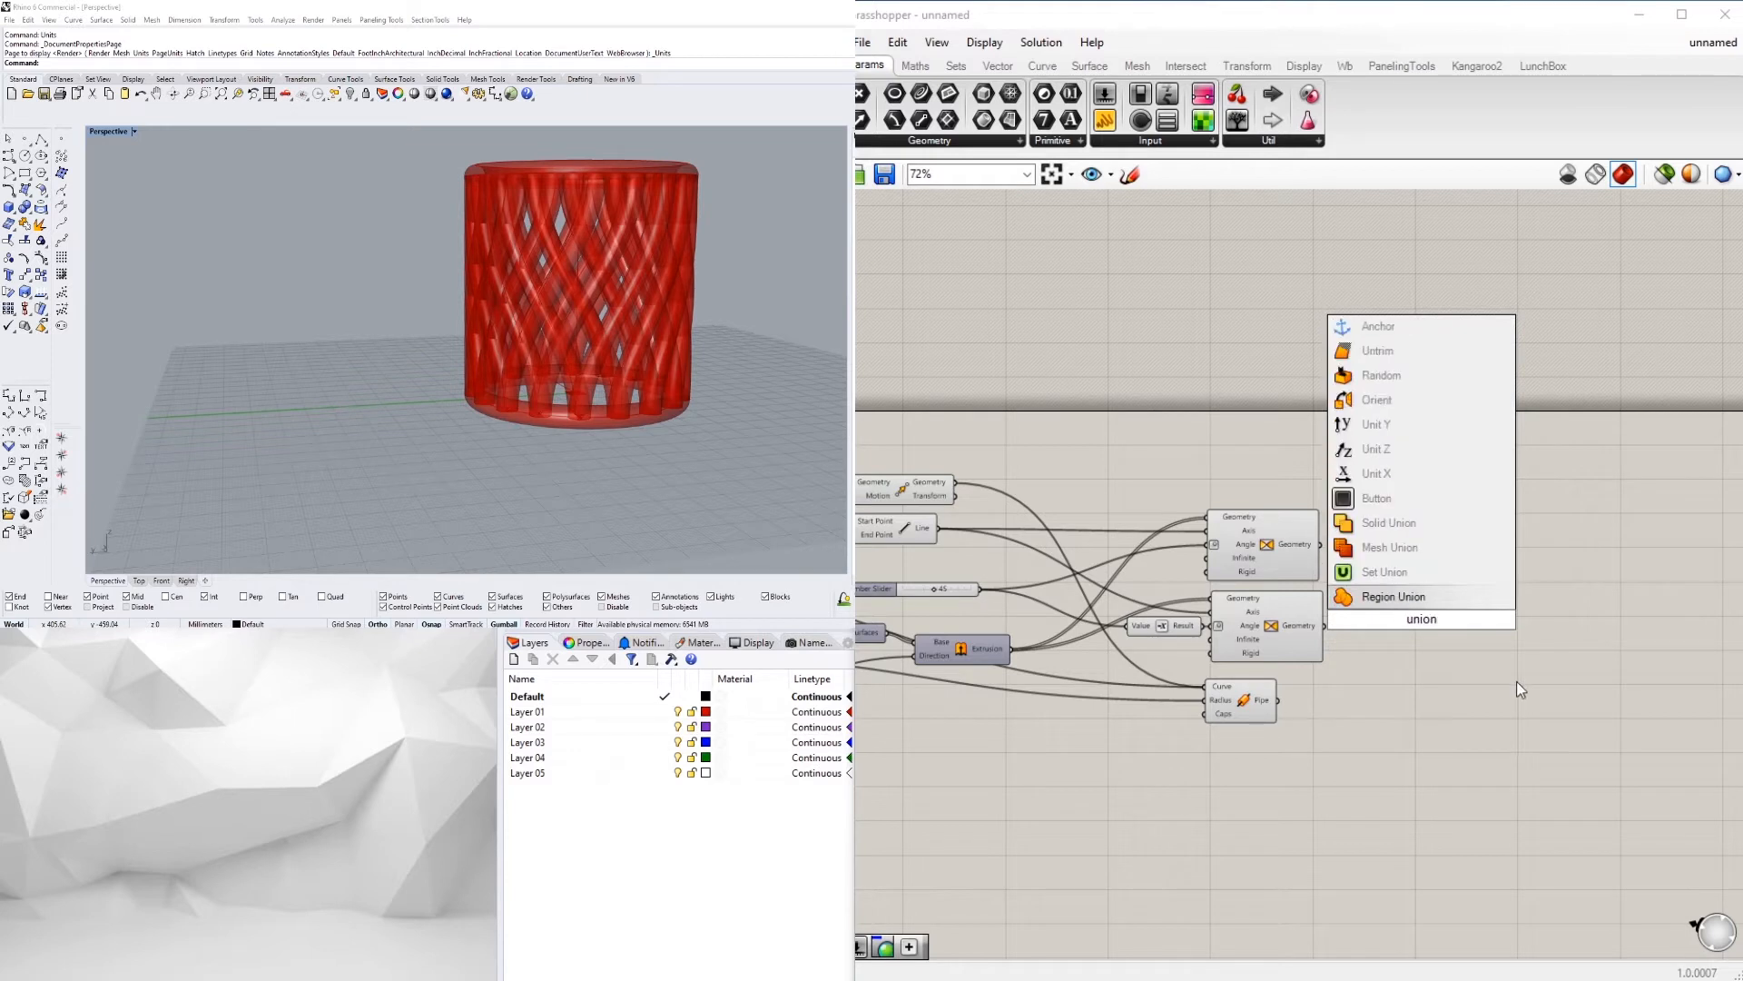
{"action": "left_click", "coordinate": [1390, 522]}
{"action": "left_click", "coordinate": [1265, 550]}
{"action": "left_click", "coordinate": [1344, 552]}
{"action": "left_click_drag", "start_coordinate": [1444, 619], "coordinate": [1426, 583]}
Hide the previews of the two Twist components
{"action": "left_click_drag", "start_coordinate": [1404, 624], "coordinate": [1302, 516]}
{"action": "middle_click", "coordinate": [1301, 515]}
{"action": "left_click", "coordinate": [1361, 457]}
{"action": "scroll", "coordinate": [1394, 573], "scroll_direction": "up", "scroll_amount": 3}
Try flattening the Solid Union's Breps input, then remove the flattening again
{"action": "right_click", "coordinate": [1402, 578]}
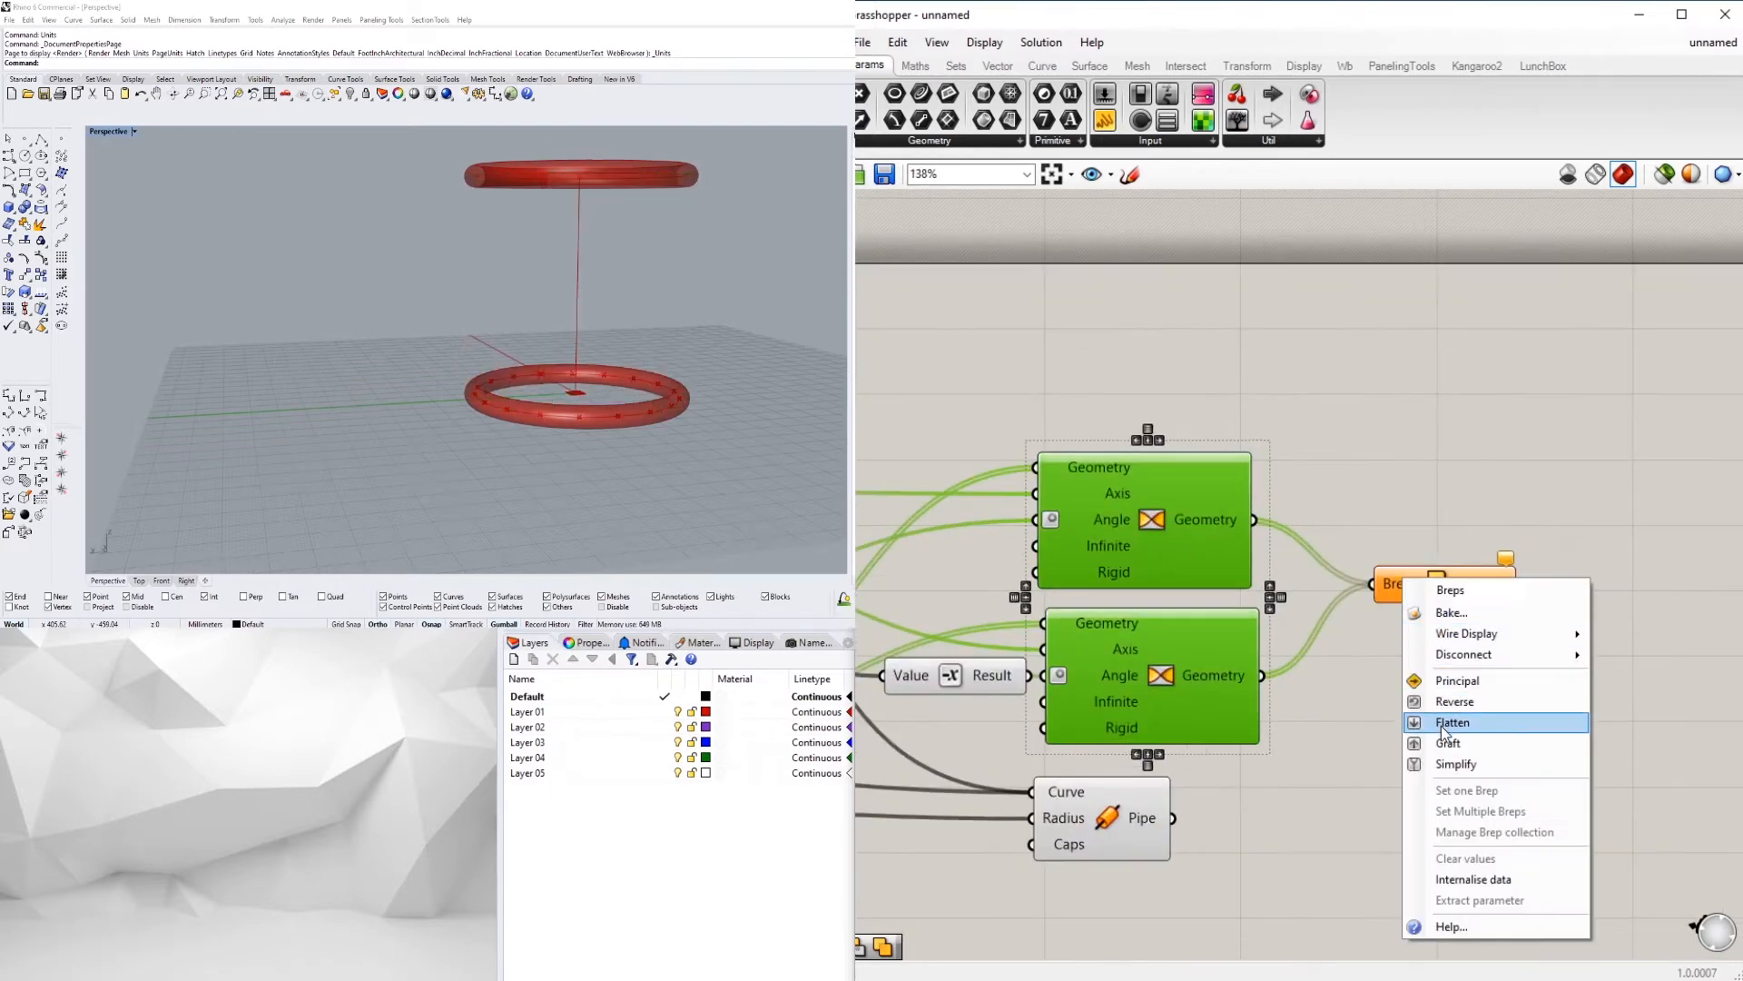
{"action": "left_click", "coordinate": [1441, 725]}
{"action": "left_click", "coordinate": [1436, 633]}
{"action": "left_click_drag", "start_coordinate": [1436, 592], "coordinate": [1498, 592]}
{"action": "right_click", "coordinate": [1433, 572]}
{"action": "left_click", "coordinate": [1471, 716]}
{"action": "left_click", "coordinate": [1489, 614]}
{"action": "left_click", "coordinate": [1491, 600]}
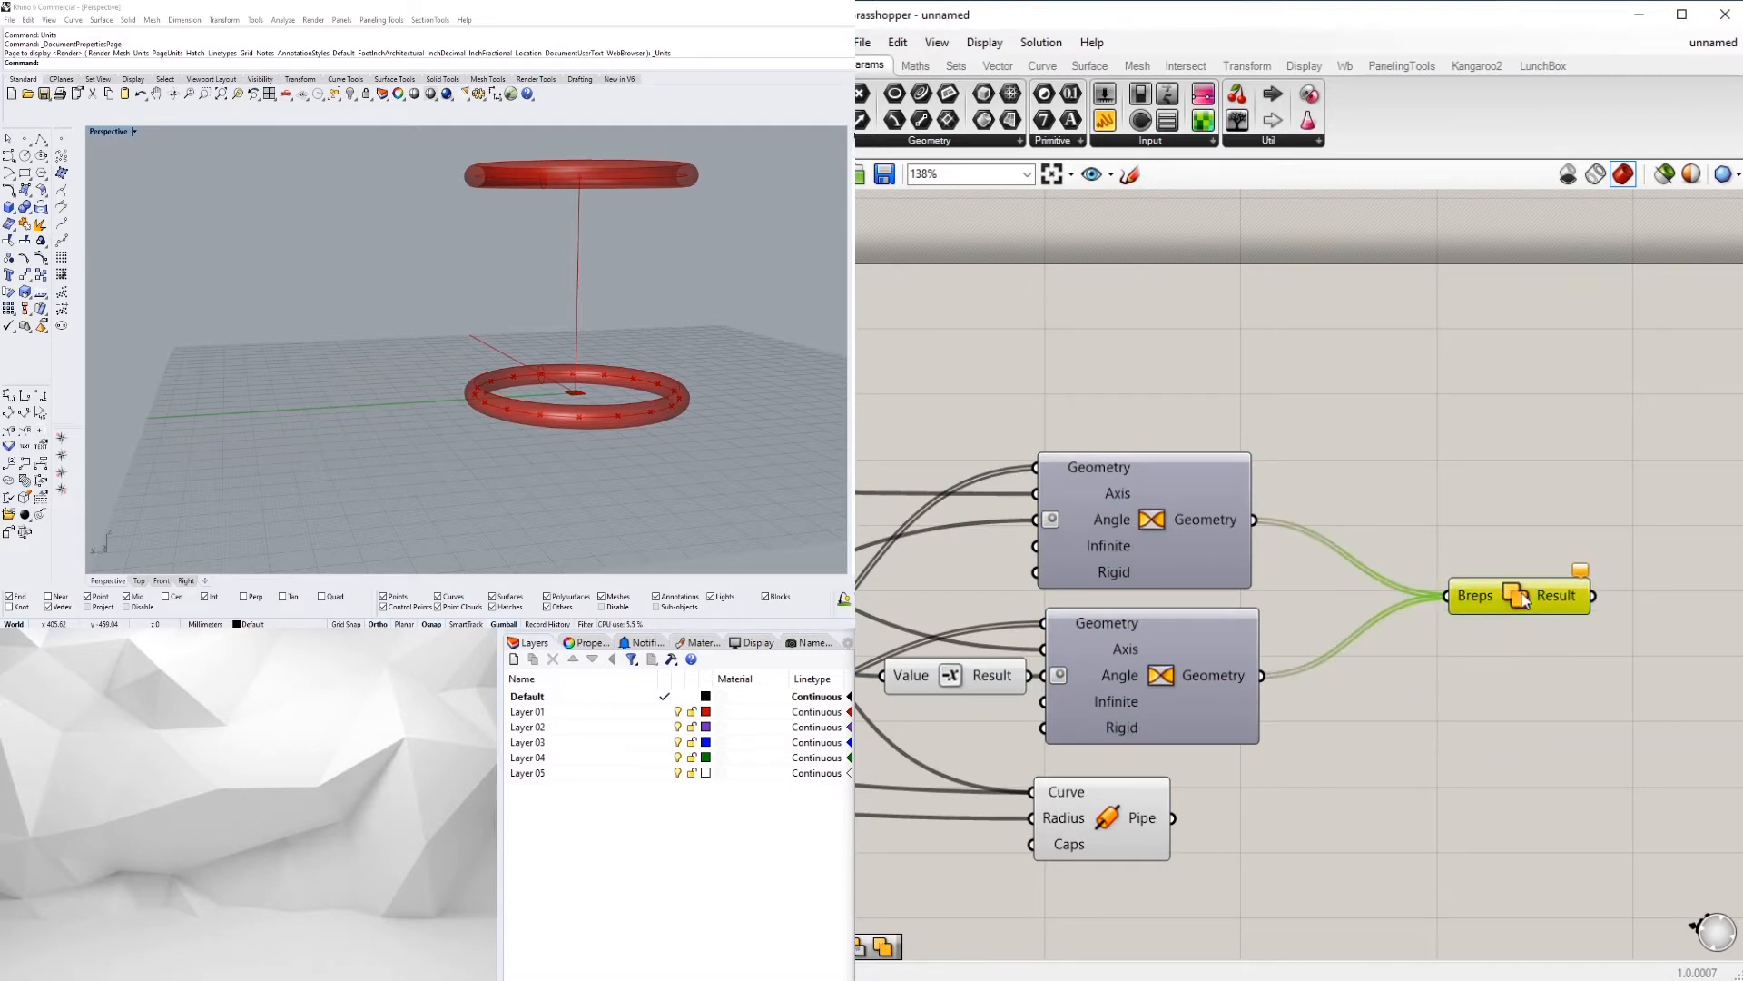
{"action": "right_click", "coordinate": [1522, 592]}
{"action": "left_click", "coordinate": [1489, 529]}
Add the Pipe output to the Solid Union's Breps input
{"action": "scroll", "coordinate": [1461, 543], "scroll_direction": "down", "scroll_amount": 3}
{"action": "left_click", "coordinate": [1269, 725]}
{"action": "left_click_drag", "start_coordinate": [1283, 712], "coordinate": [1478, 640]}
{"action": "scroll", "coordinate": [1447, 661], "scroll_direction": "up", "scroll_amount": 3}
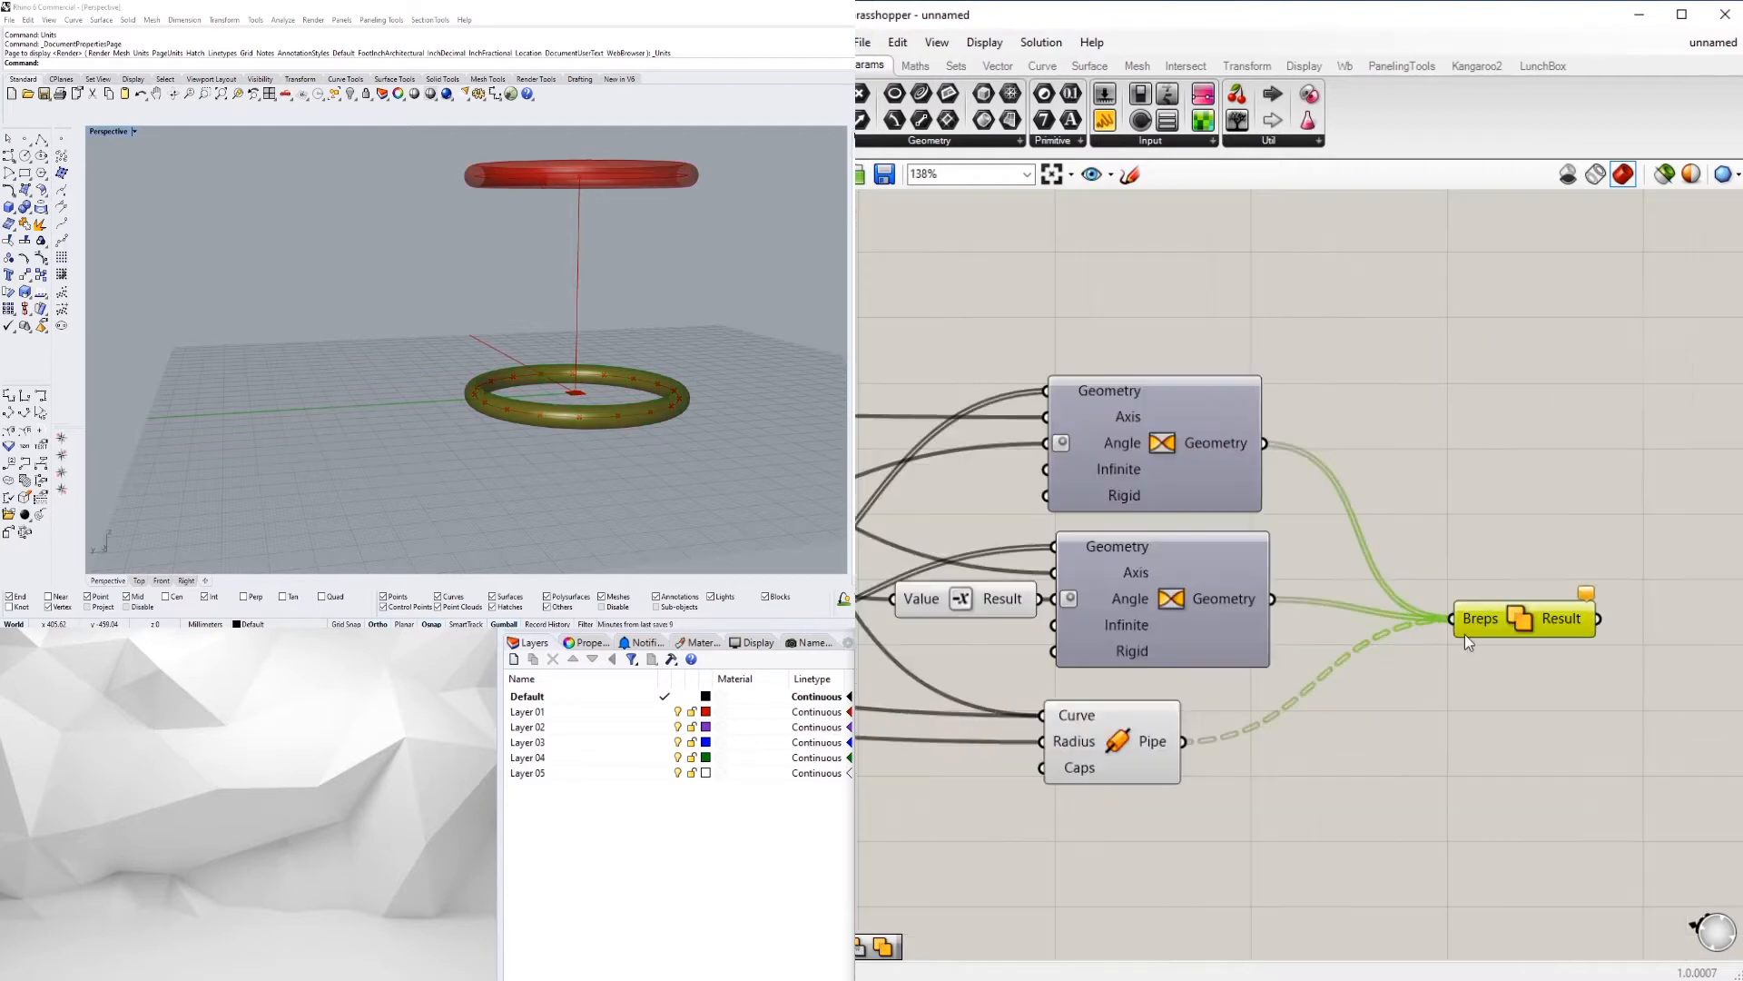
Flatten the Solid Union's Breps input with the Pipe included
{"action": "right_click", "coordinate": [1472, 618]}
{"action": "left_click", "coordinate": [1518, 762]}
{"action": "left_click", "coordinate": [1515, 520]}
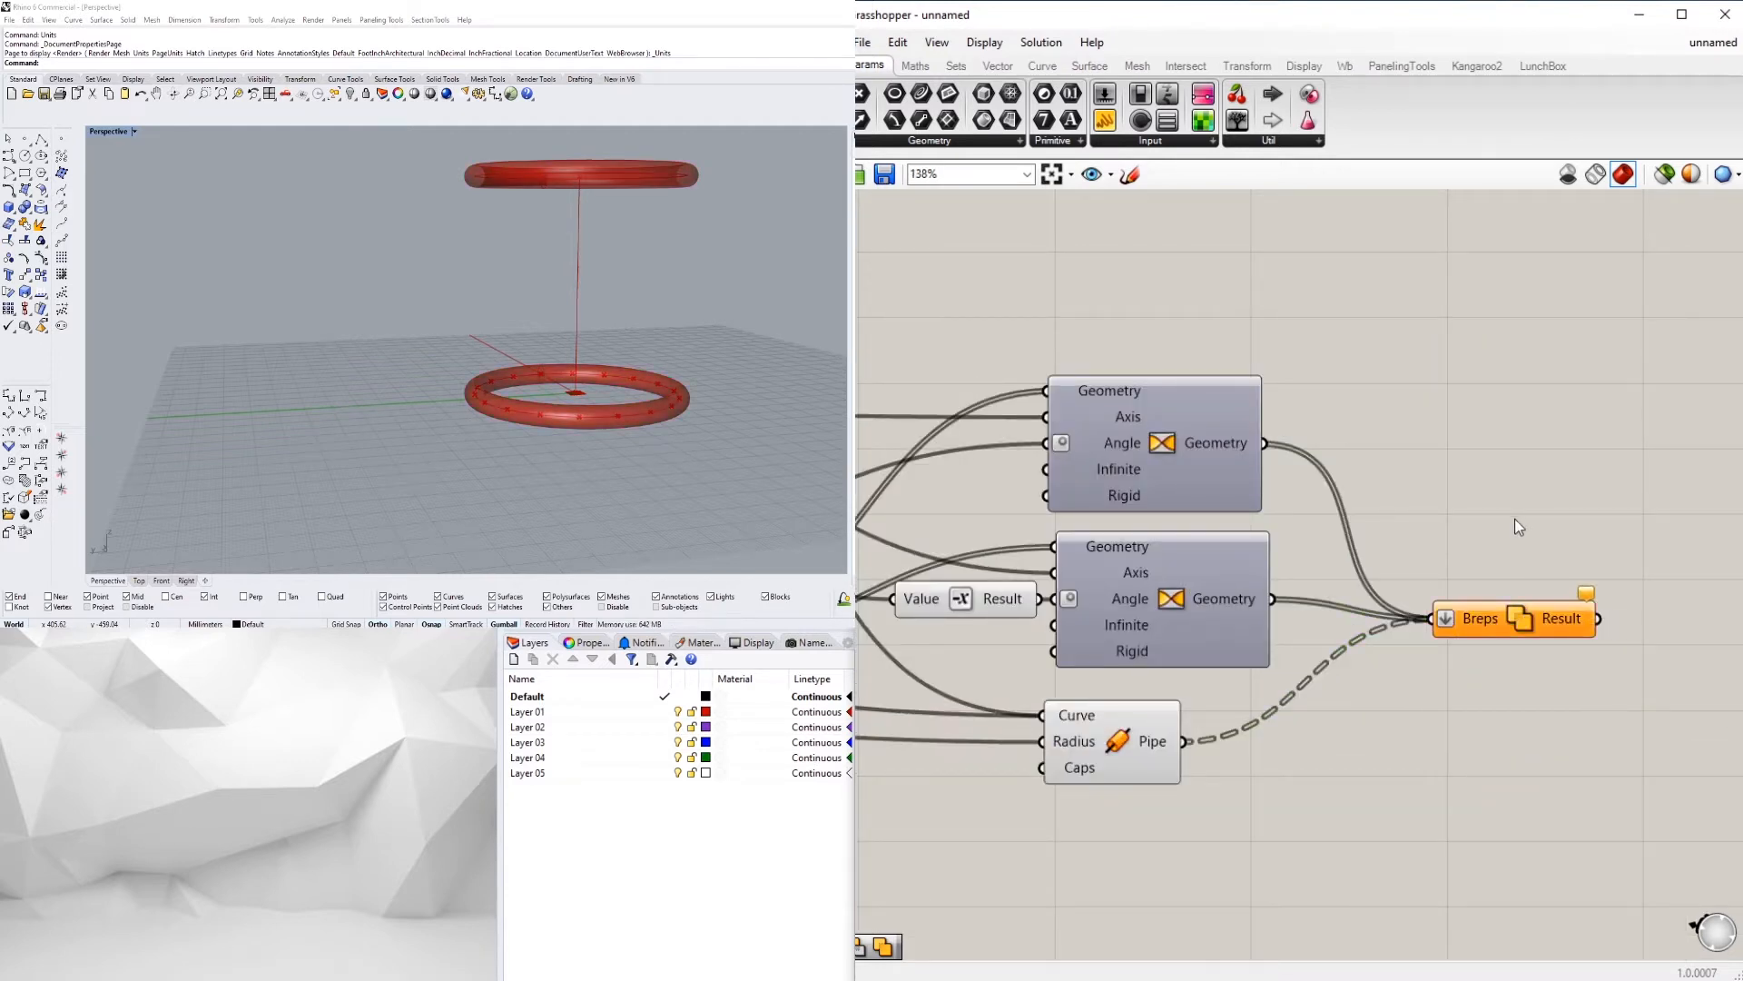
Disconnect the lower Twist from the Solid Union and remove the flattening from the Breps input
{"action": "left_click_drag", "start_coordinate": [1517, 626], "coordinate": [1546, 636]}
{"action": "left_click_drag", "start_coordinate": [1368, 623], "coordinate": [1528, 629], "text": "ctrl"}
{"action": "left_click", "coordinate": [1511, 549]}
{"action": "right_click", "coordinate": [1478, 627]}
{"action": "left_click", "coordinate": [1526, 765]}
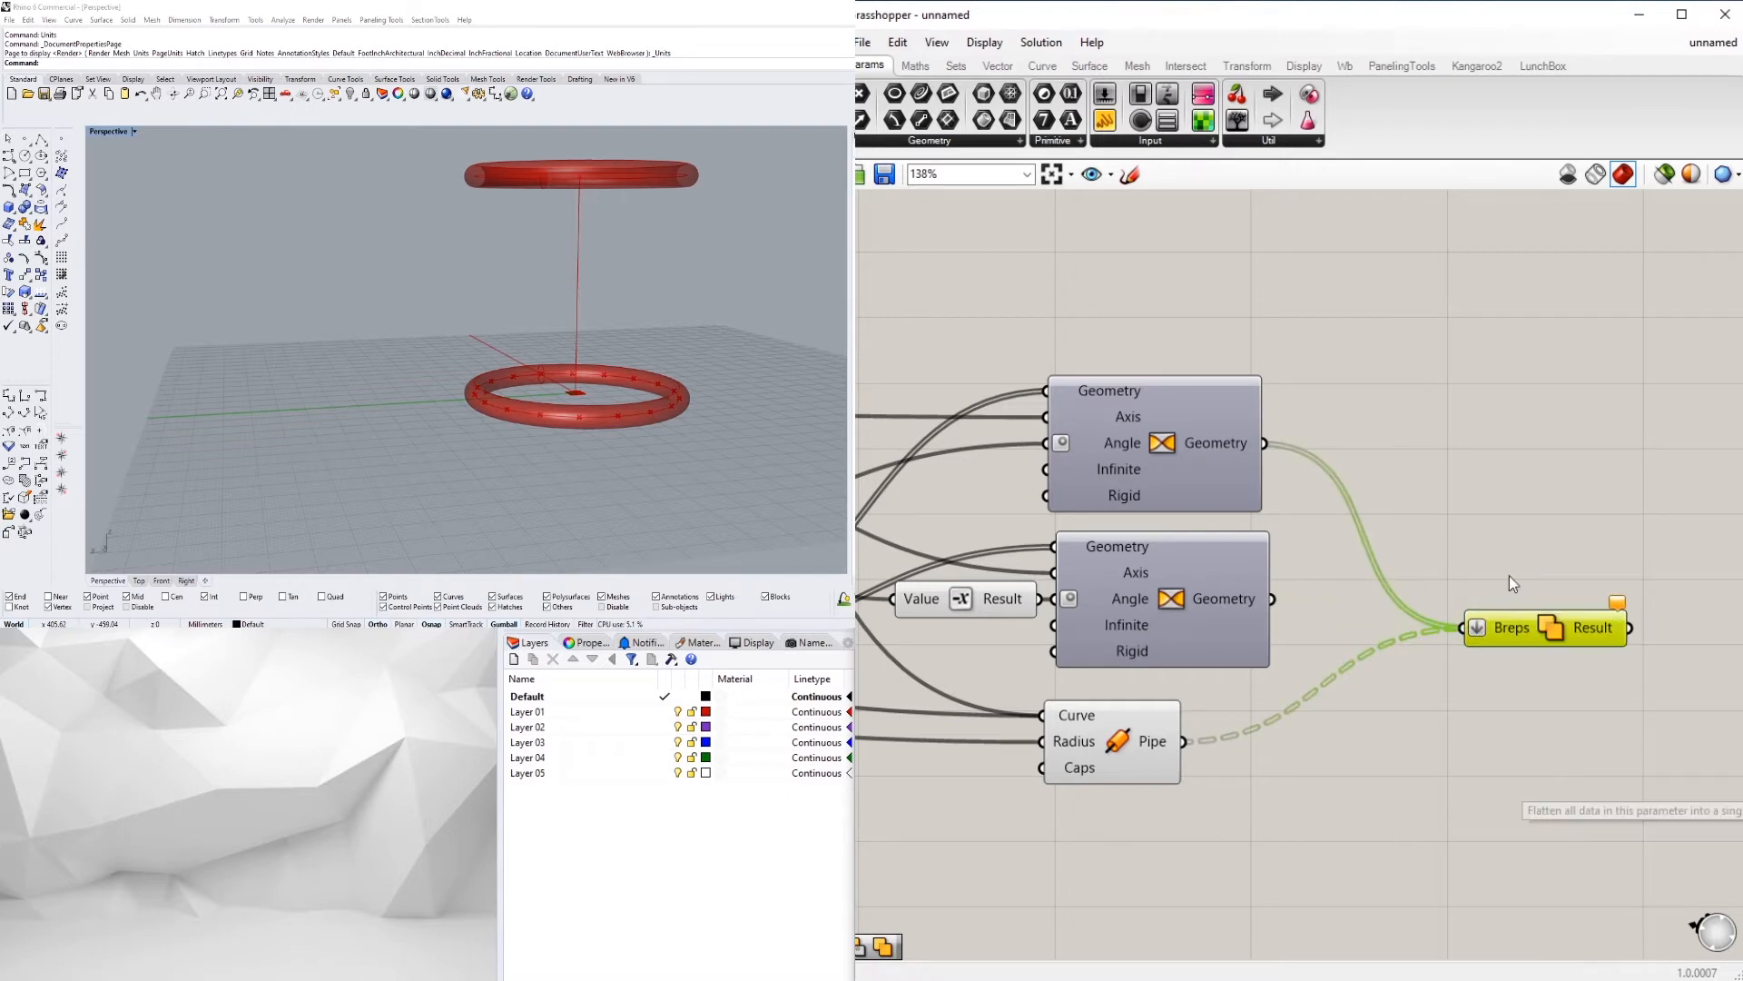
{"action": "left_click", "coordinate": [1511, 581]}
Turn the previews of both Twist components back on
{"action": "right_click", "coordinate": [1114, 747]}
{"action": "left_click", "coordinate": [1207, 629]}
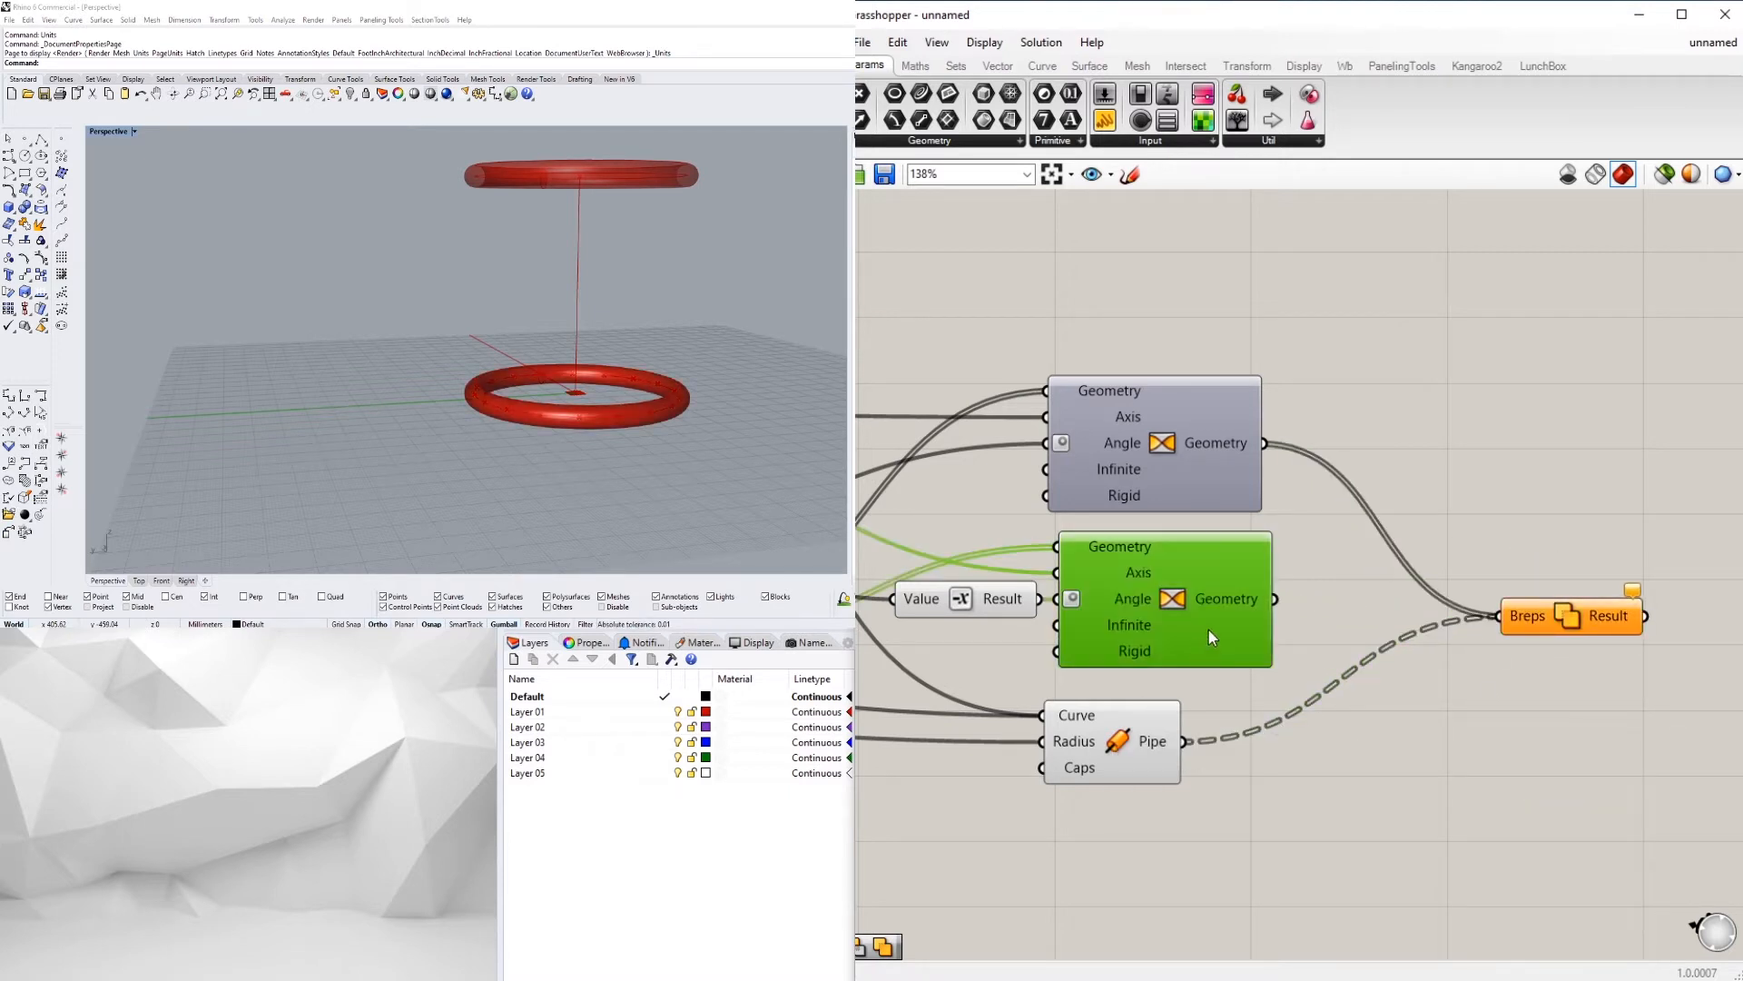
{"action": "left_click", "coordinate": [1154, 460], "text": "shift"}
{"action": "middle_click", "coordinate": [1153, 459]}
{"action": "middle_click", "coordinate": [1182, 431]}
{"action": "left_click", "coordinate": [1217, 393]}
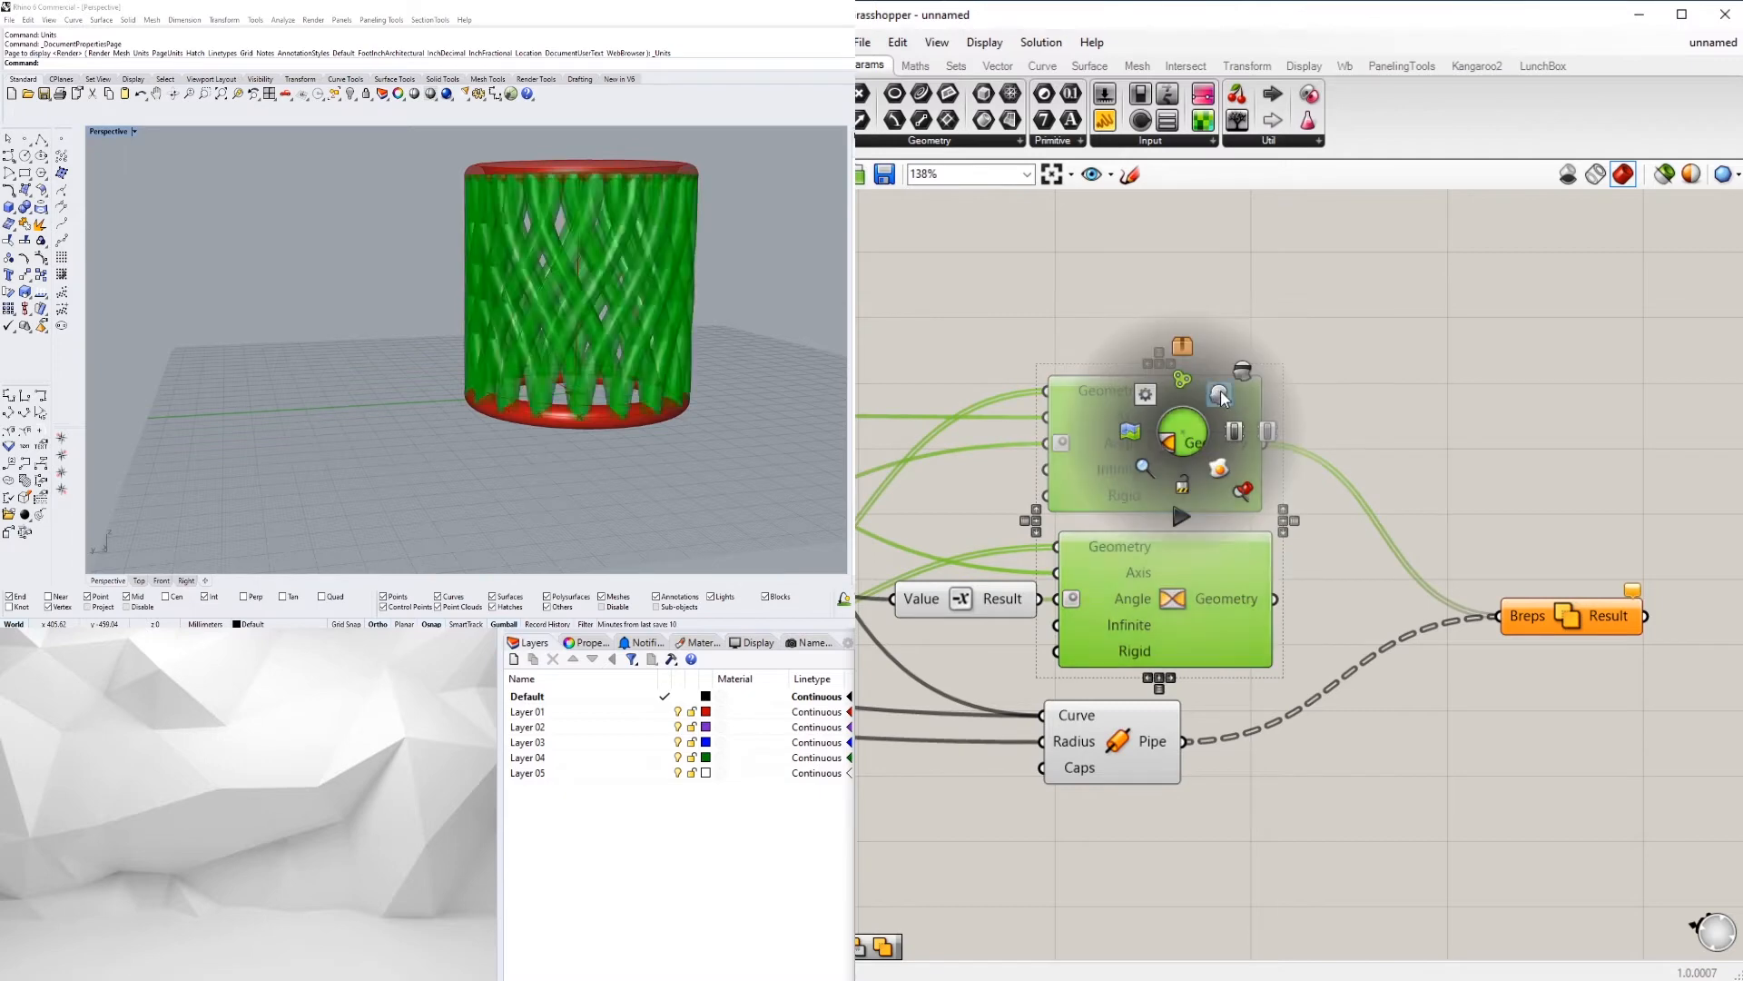
{"action": "left_click", "coordinate": [1293, 401]}
Trace the Pipe's Radius input back to the Division component and its sliders
{"action": "left_click", "coordinate": [1068, 747]}
{"action": "mouse_move", "coordinate": [808, 352]}
{"action": "right_mouse_down"}
{"action": "mouse_move", "coordinate": [790, 463]}
{"action": "mouse_move", "coordinate": [783, 354]}
{"action": "right_mouse_up"}
{"action": "left_click", "coordinate": [1187, 823]}
{"action": "scroll", "coordinate": [1180, 822], "scroll_direction": "down", "scroll_amount": 3}
{"action": "right_click_drag", "start_coordinate": [1008, 790], "coordinate": [1325, 809]}
{"action": "right_click_drag", "start_coordinate": [1164, 805], "coordinate": [1480, 732]}
{"action": "scroll", "coordinate": [1480, 726], "scroll_direction": "down", "scroll_amount": 2}
{"action": "left_click", "coordinate": [1032, 667]}
{"action": "right_click_drag", "start_coordinate": [1381, 791], "coordinate": [1293, 766]}
{"action": "double_click", "coordinate": [1311, 758]}
{"action": "left_click", "coordinate": [990, 814]}
{"action": "right_click_drag", "start_coordinate": [1184, 712], "coordinate": [1491, 696]}
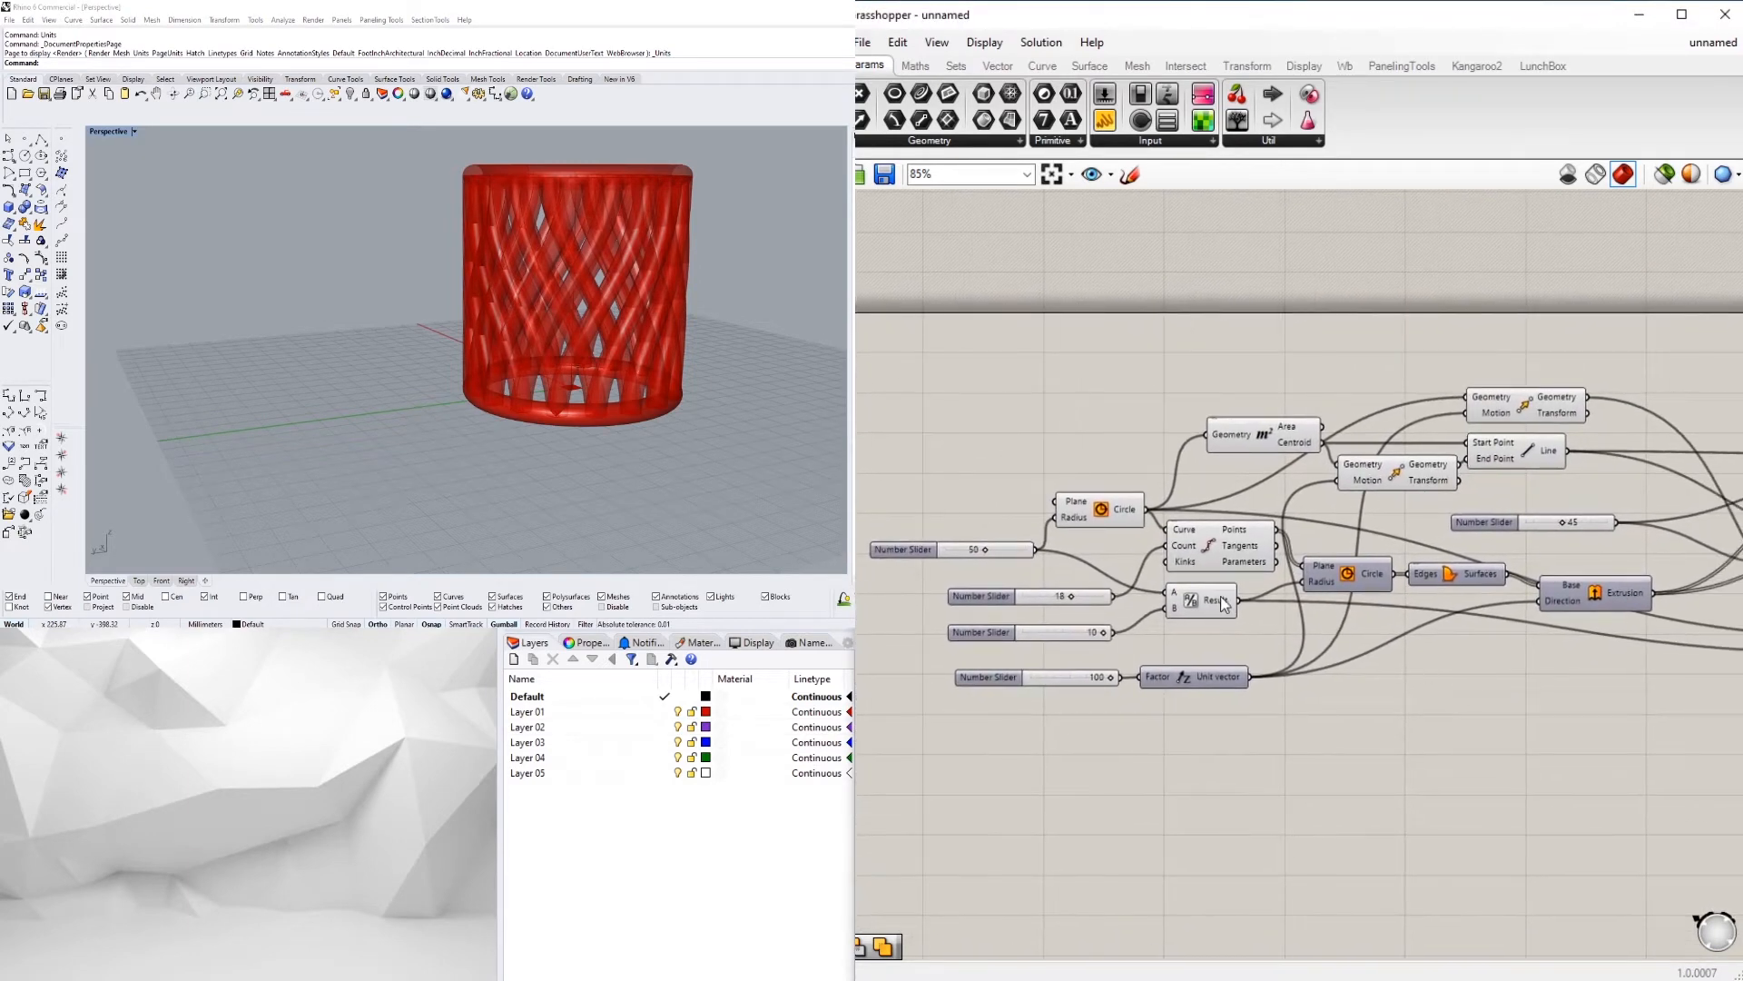
Add a number slider with value 12 near the Pipe and connect it to the Pipe's Radius input in place of the Division result
{"action": "right_click_drag", "start_coordinate": [1563, 806], "coordinate": [1186, 788]}
{"action": "scroll", "coordinate": [1393, 701], "scroll_direction": "up", "scroll_amount": 2}
{"action": "double_click", "coordinate": [1367, 681]}
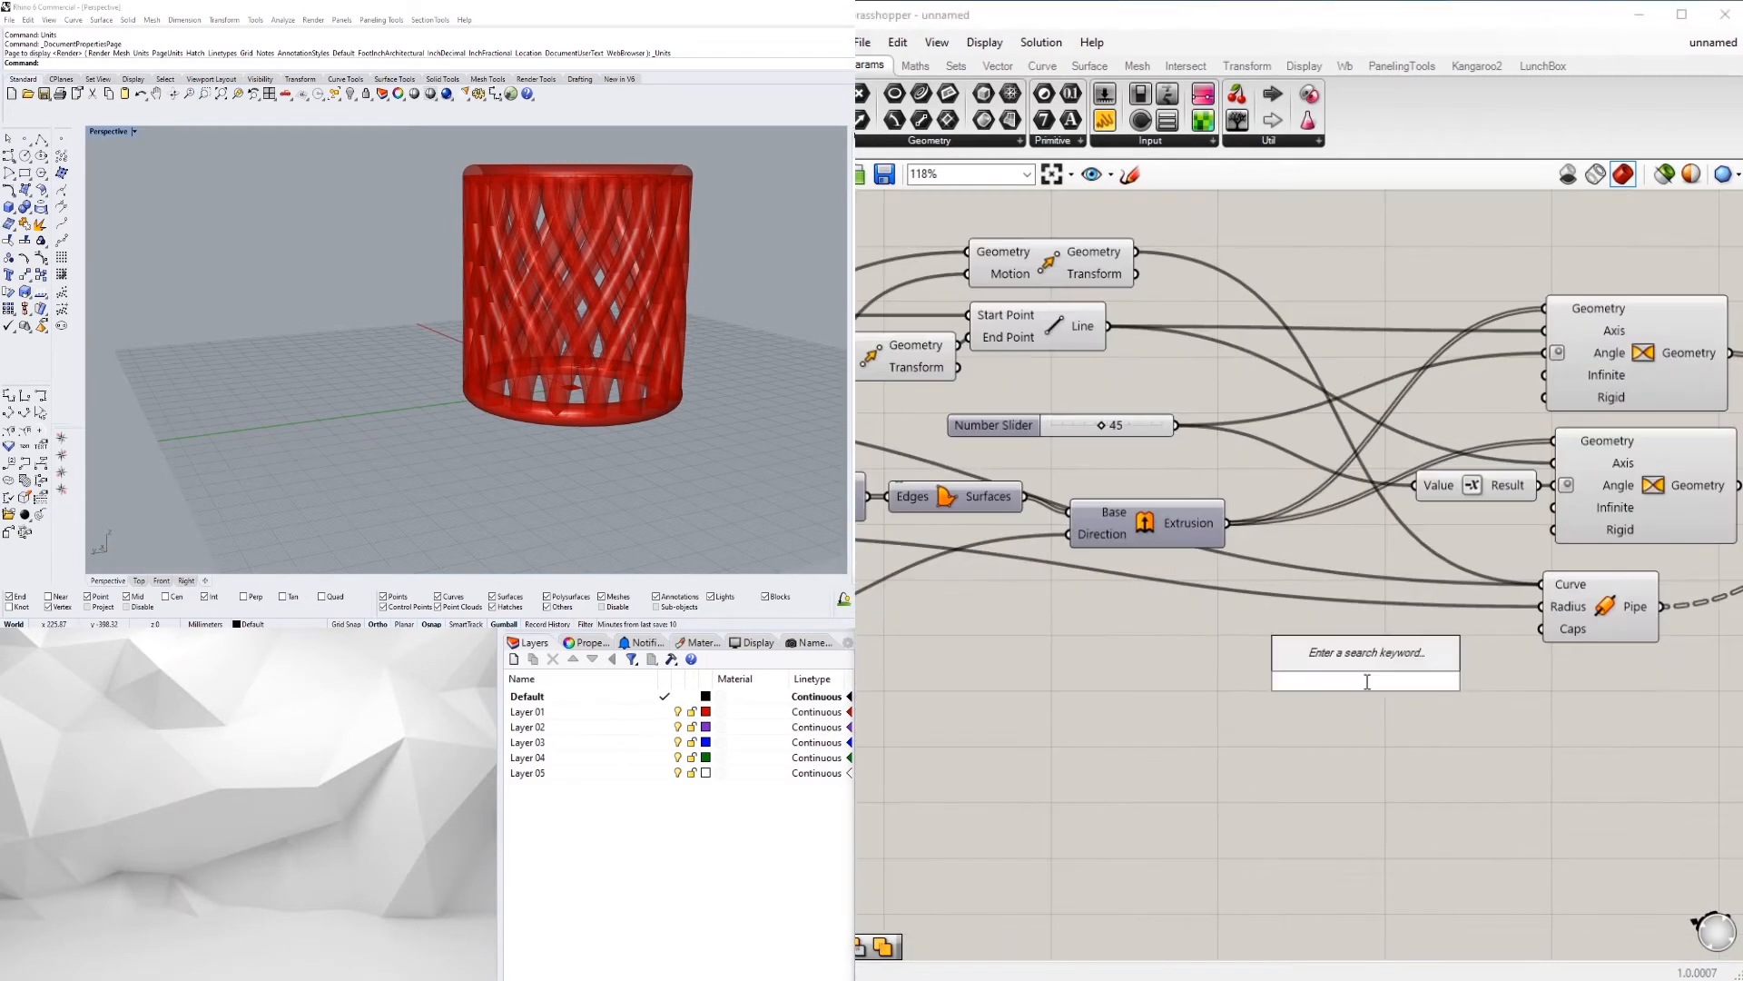
{"action": "type", "text": "12"}
{"action": "key", "text": "Return"}
{"action": "scroll", "coordinate": [1321, 670], "scroll_direction": "up", "scroll_amount": 1}
{"action": "left_click_drag", "start_coordinate": [1267, 691], "coordinate": [1195, 663]}
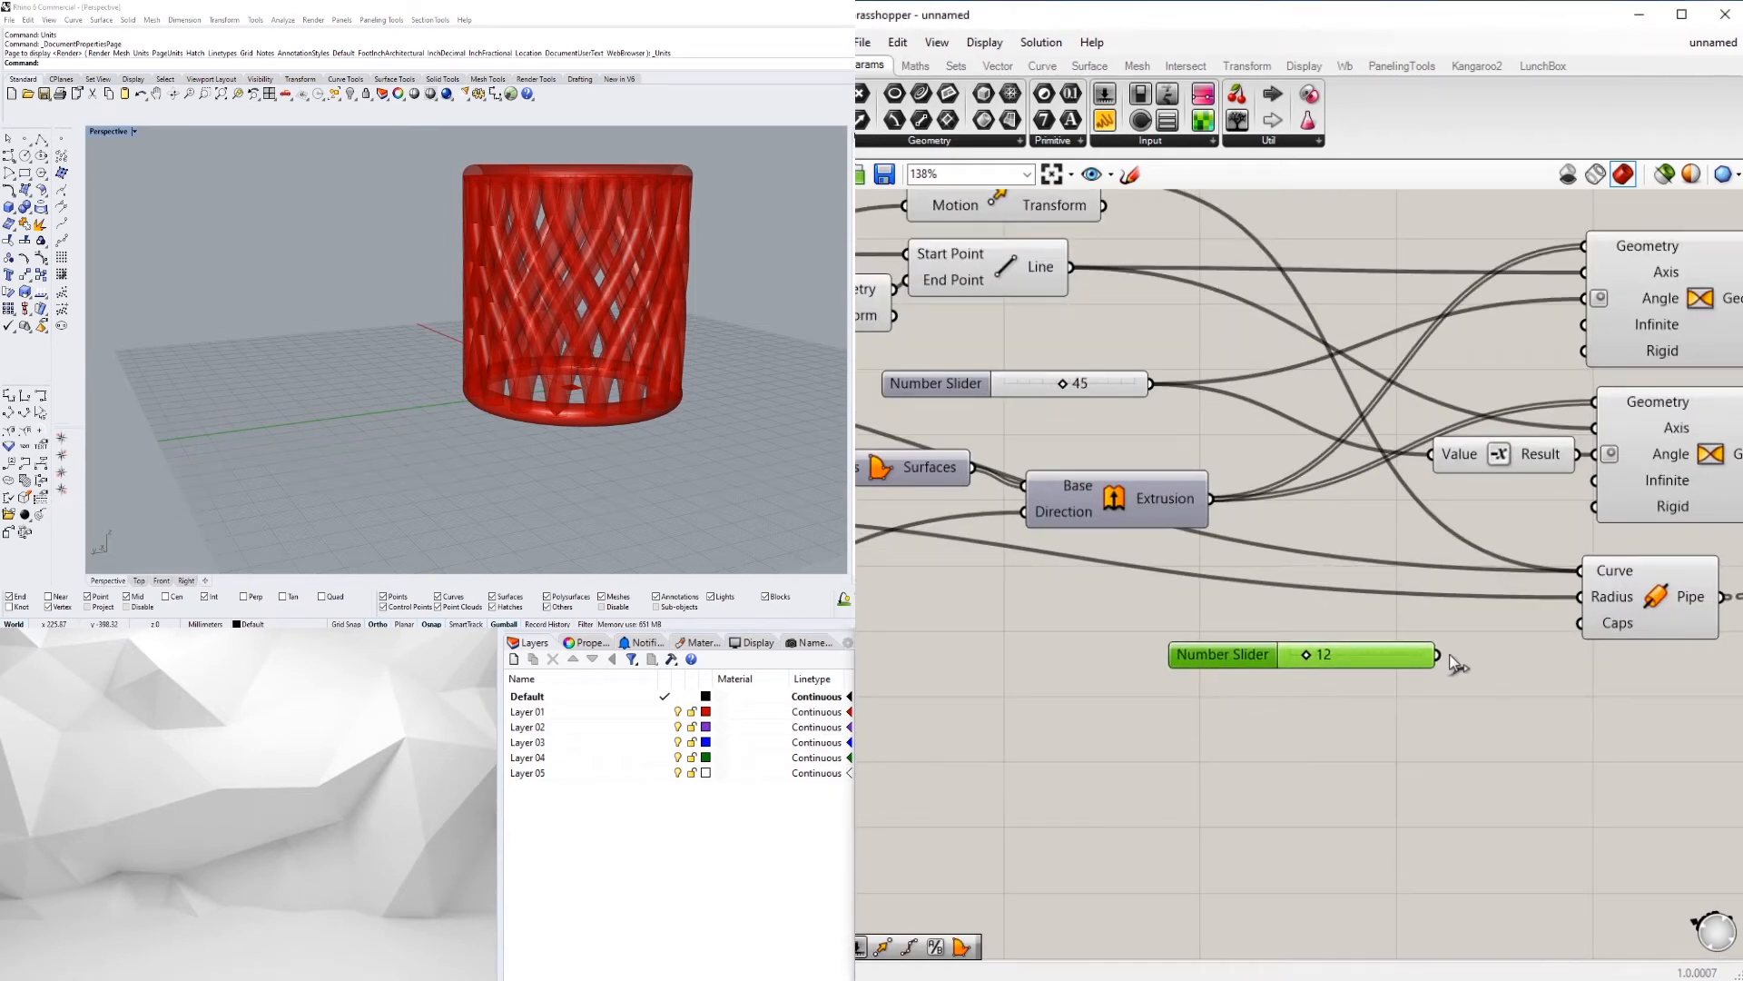
{"action": "left_click_drag", "start_coordinate": [1440, 655], "coordinate": [1568, 601]}
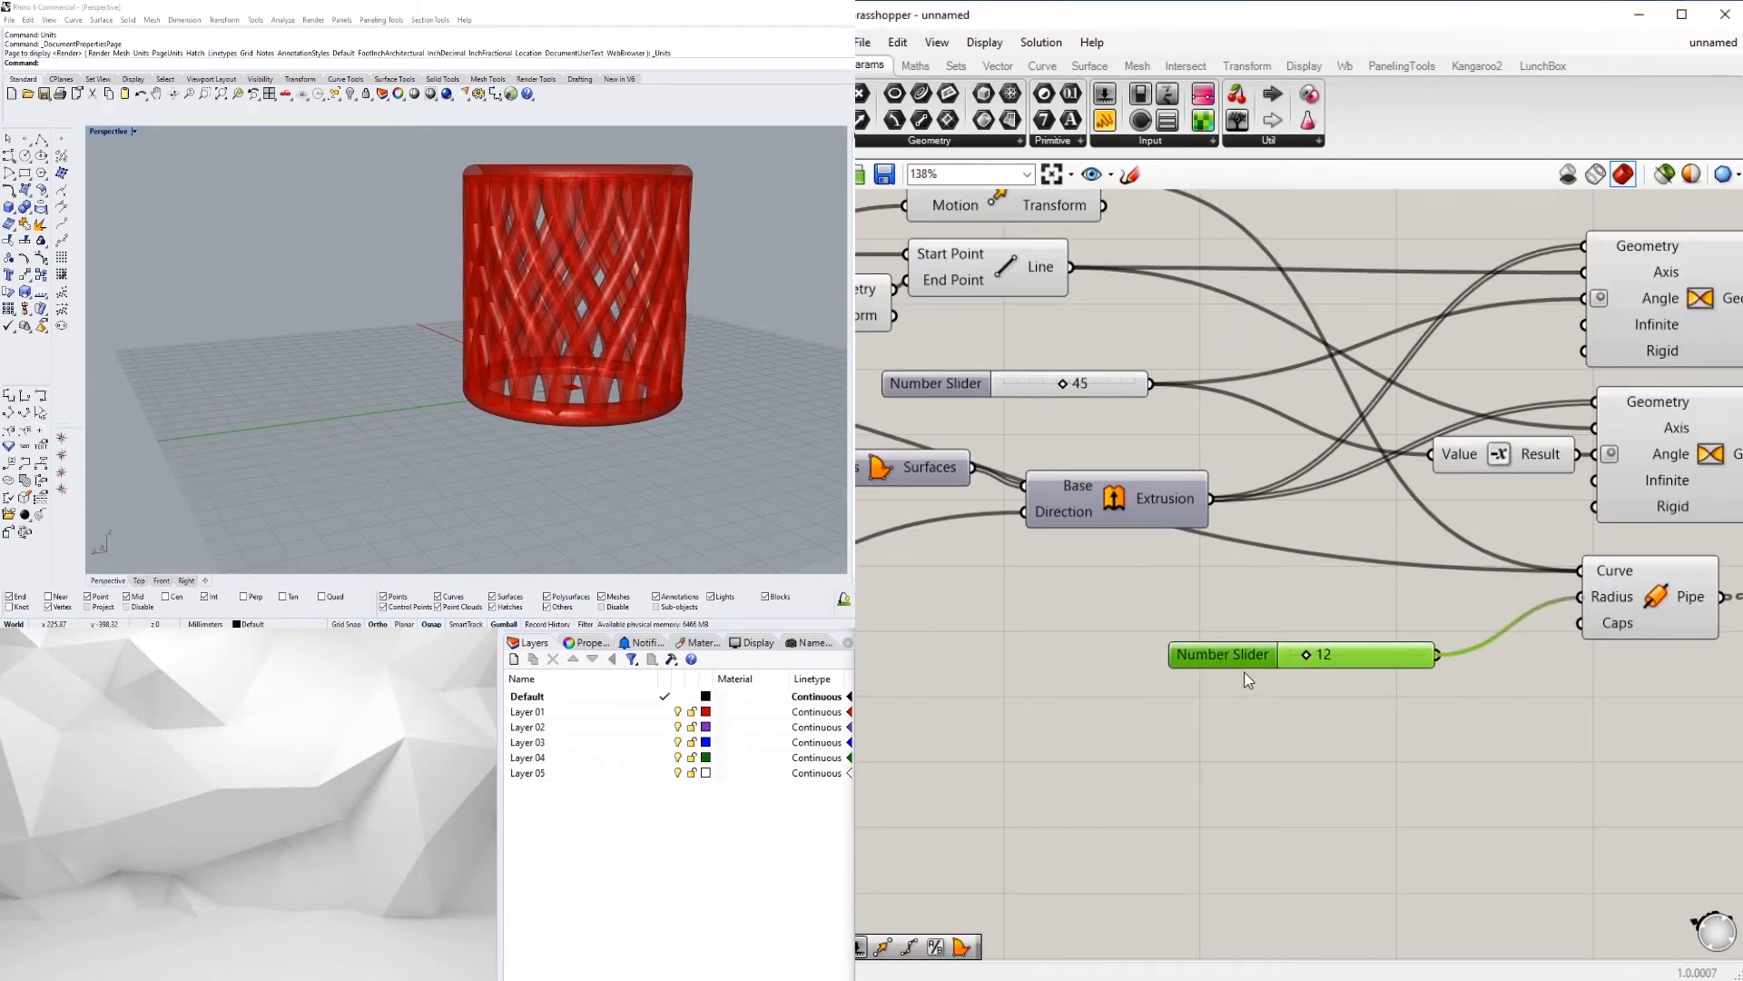
Set the maximum of the pipe radius slider to 10
{"action": "scroll", "coordinate": [1289, 658], "scroll_direction": "up", "scroll_amount": 5}
{"action": "double_click", "coordinate": [1105, 600]}
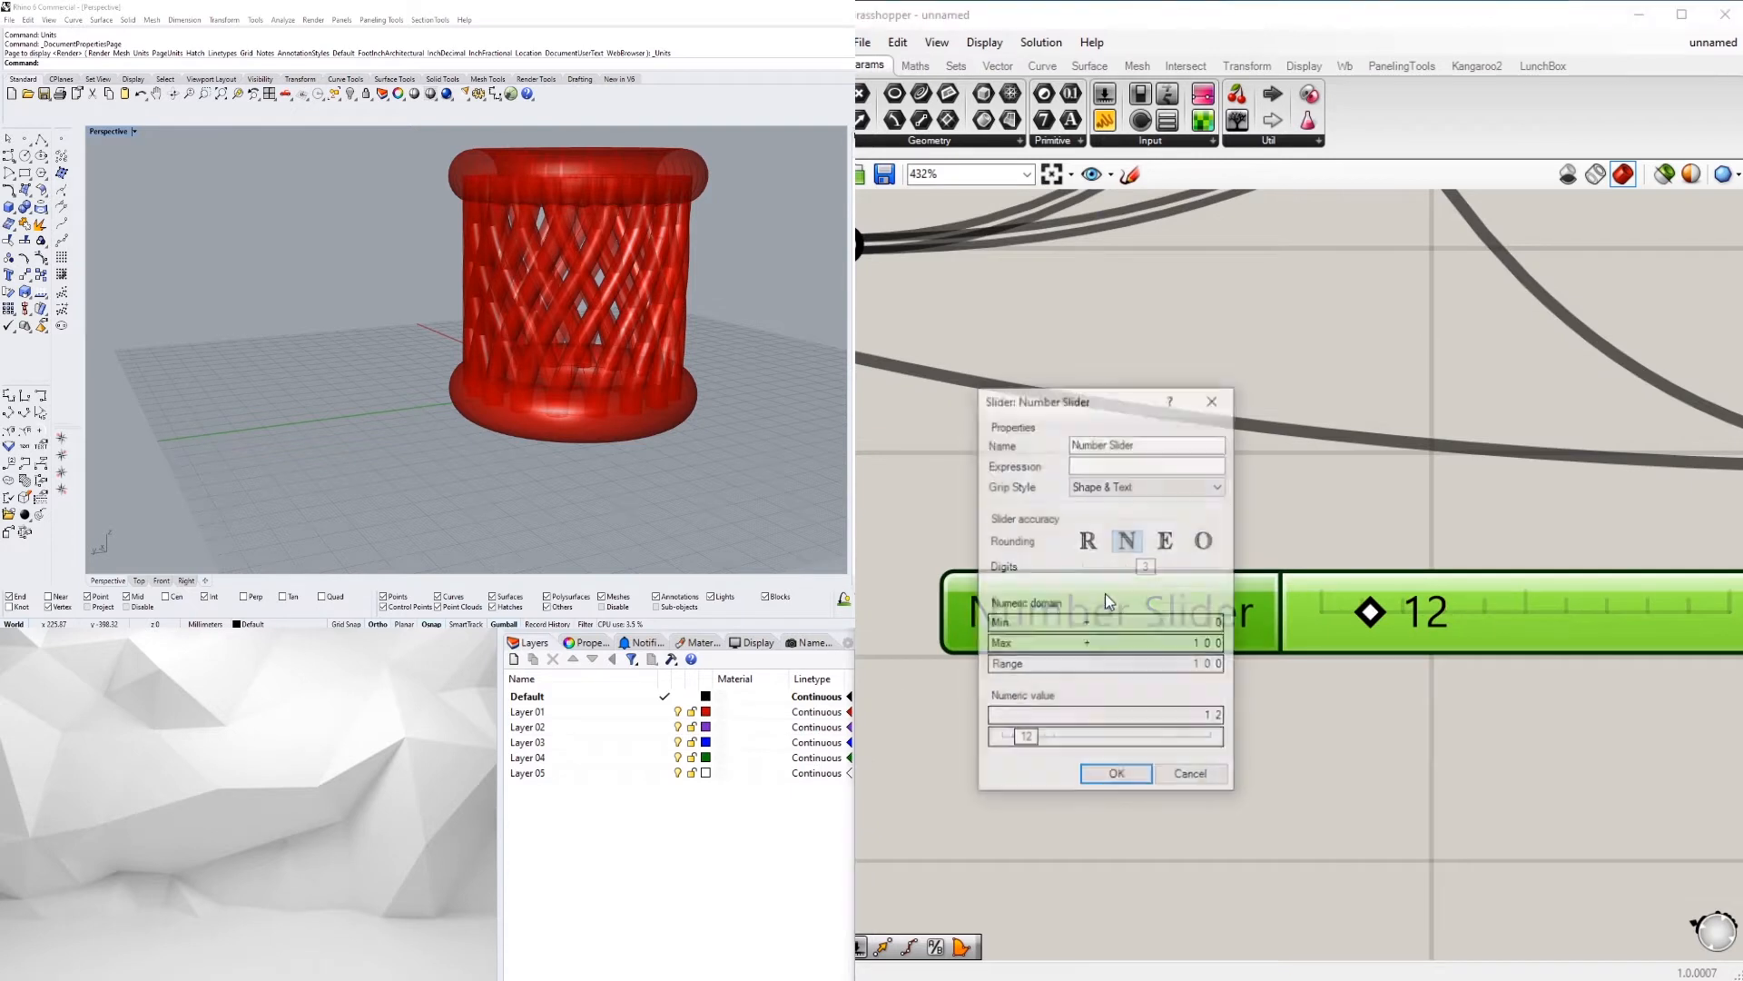
{"action": "double_click", "coordinate": [1174, 647]}
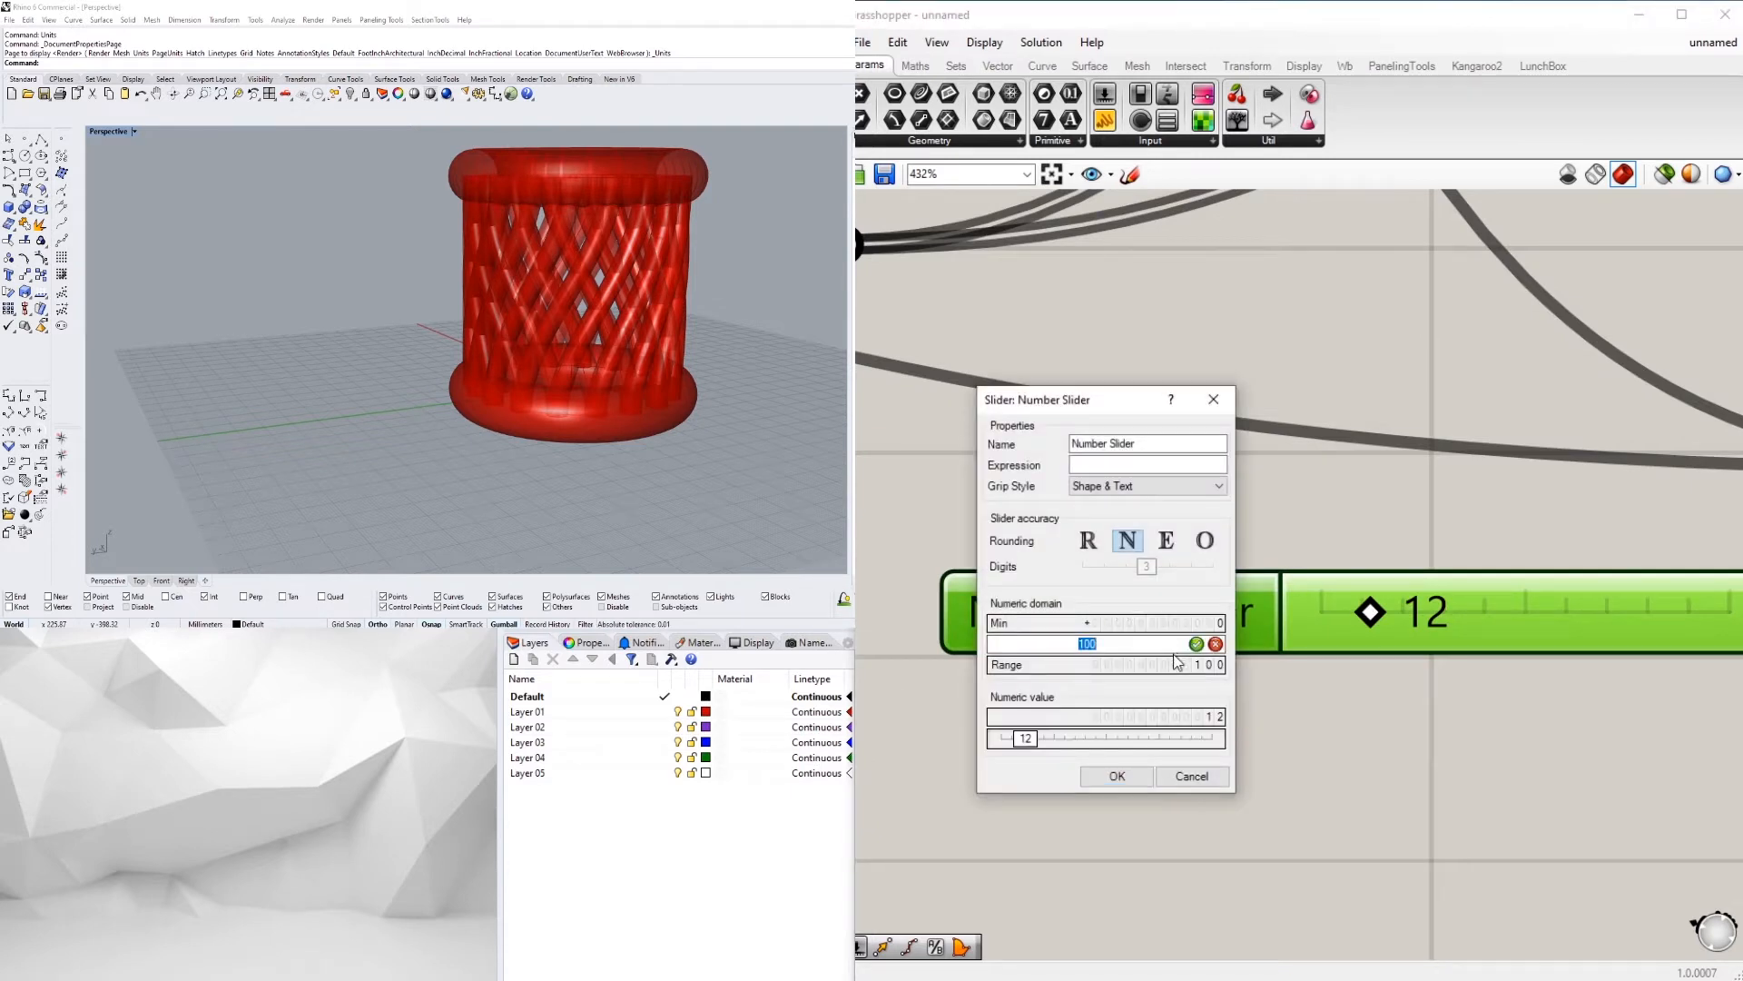
{"action": "key", "text": "Return"}
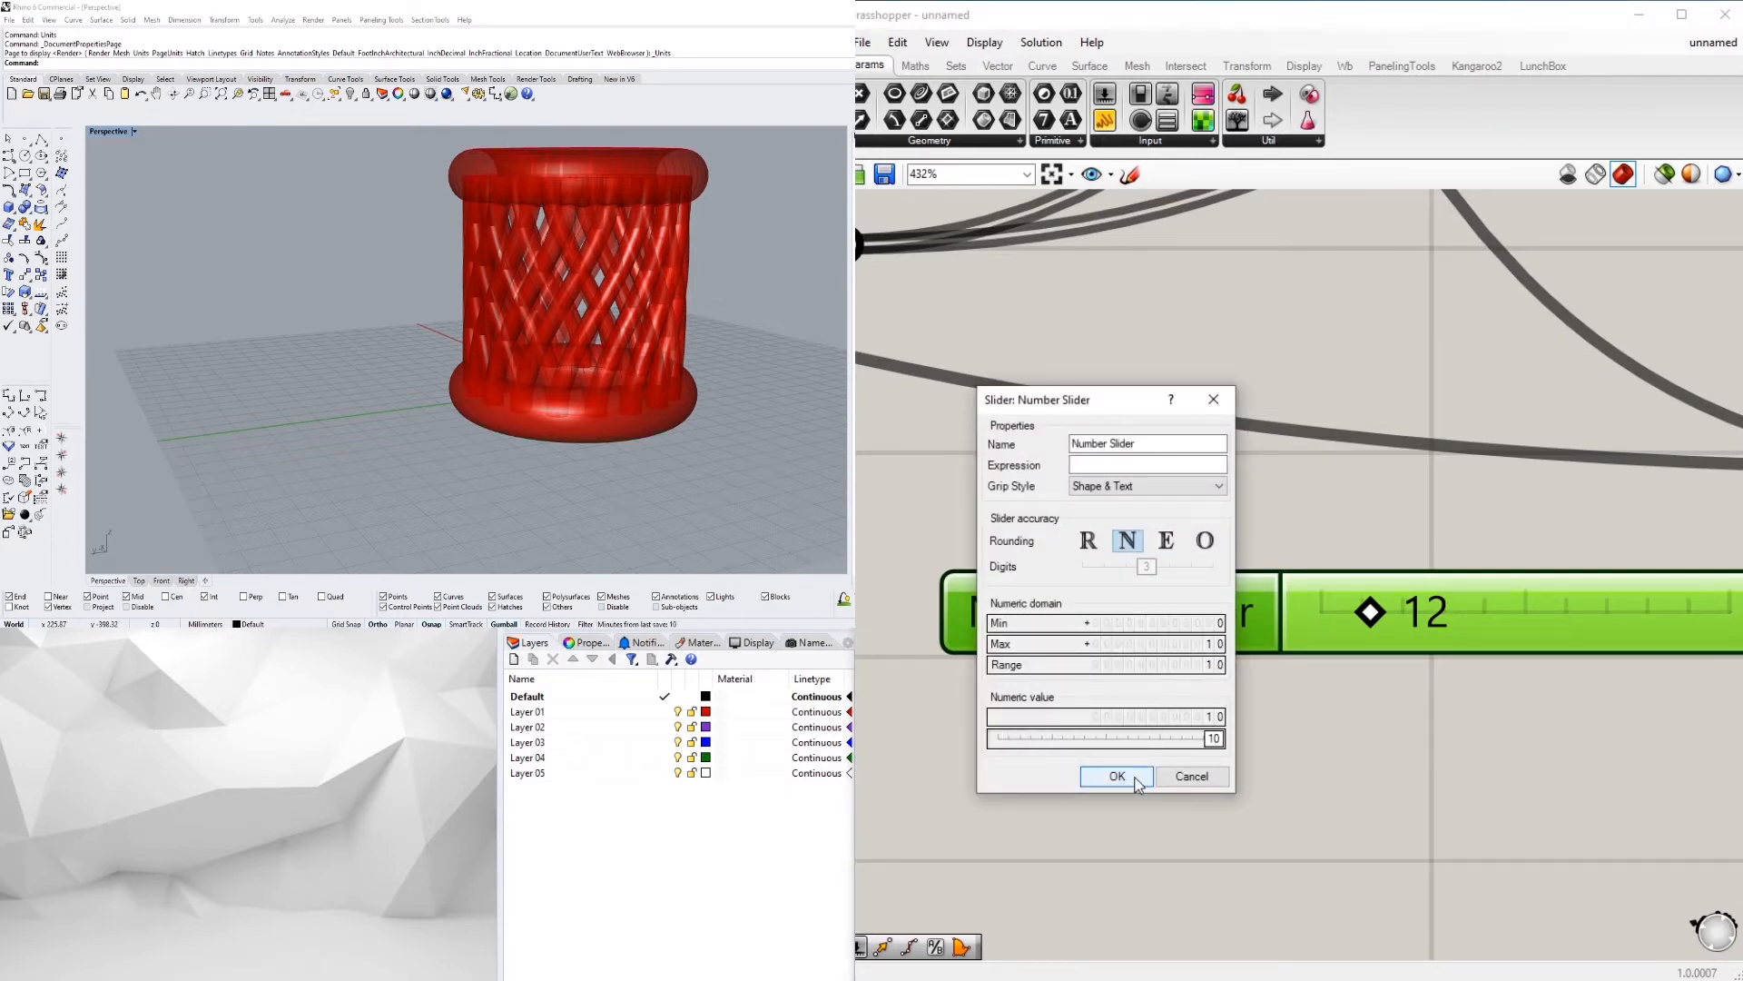
{"action": "left_click", "coordinate": [1119, 777]}
Lower the pipe radius slider to 5 and settle on a value of 6
{"action": "scroll", "coordinate": [1257, 656], "scroll_direction": "down", "scroll_amount": 1}
{"action": "right_click_drag", "start_coordinate": [1622, 633], "coordinate": [1447, 634]}
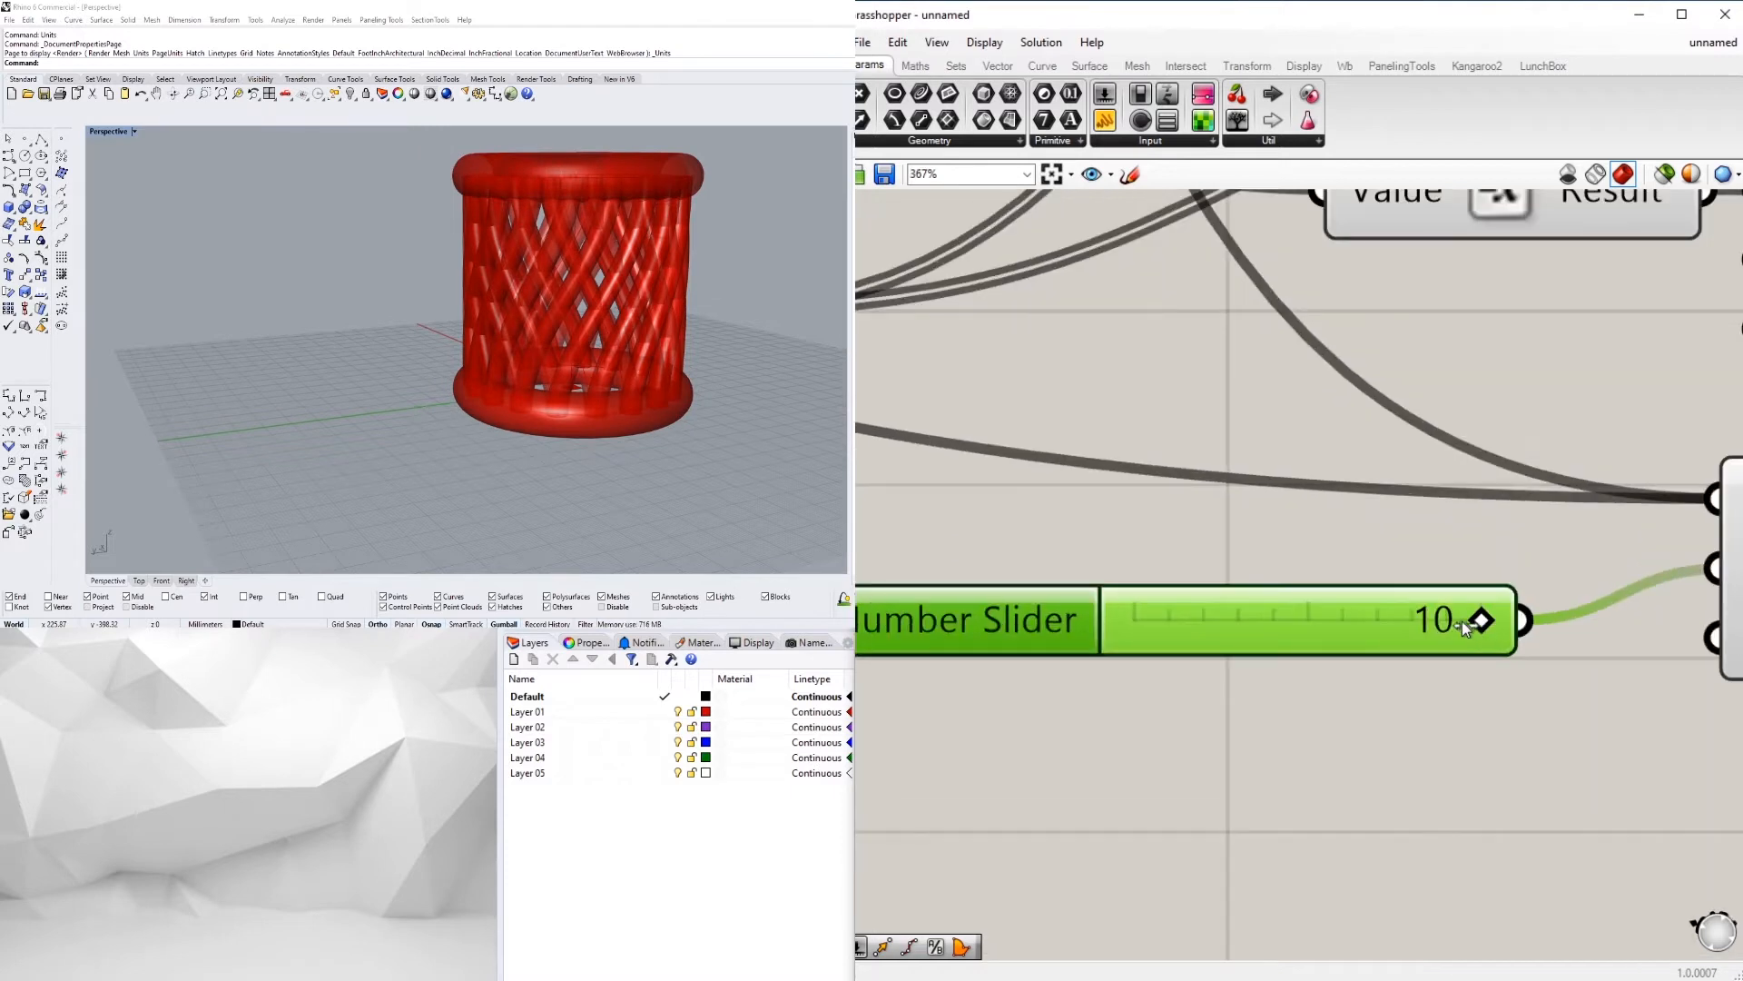
{"action": "left_click_drag", "start_coordinate": [1476, 627], "coordinate": [1310, 632]}
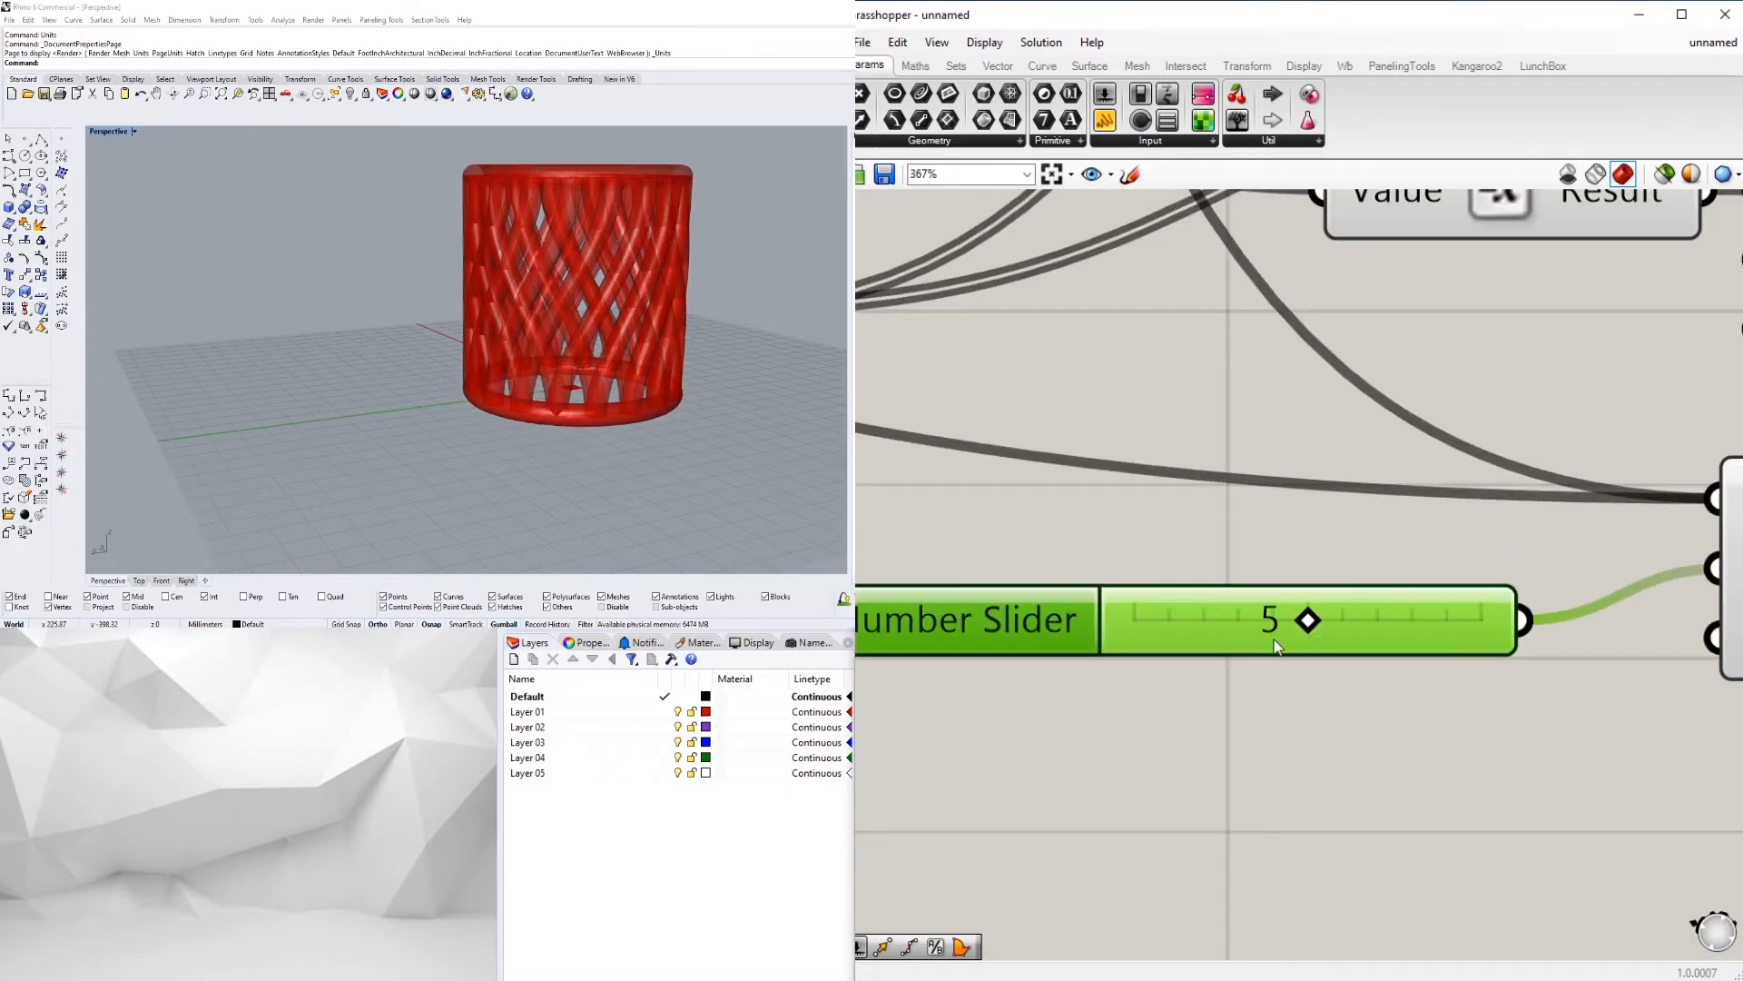
{"action": "double_click", "coordinate": [1309, 627]}
{"action": "type", "text": "6"}
{"action": "key", "text": "Return"}
Reconnect the lower Twist's Geometry output to the Solid Union's Breps input alongside the existing connections
{"action": "scroll", "coordinate": [1335, 724], "scroll_direction": "down", "scroll_amount": 6}
{"action": "left_click", "coordinate": [1335, 635]}
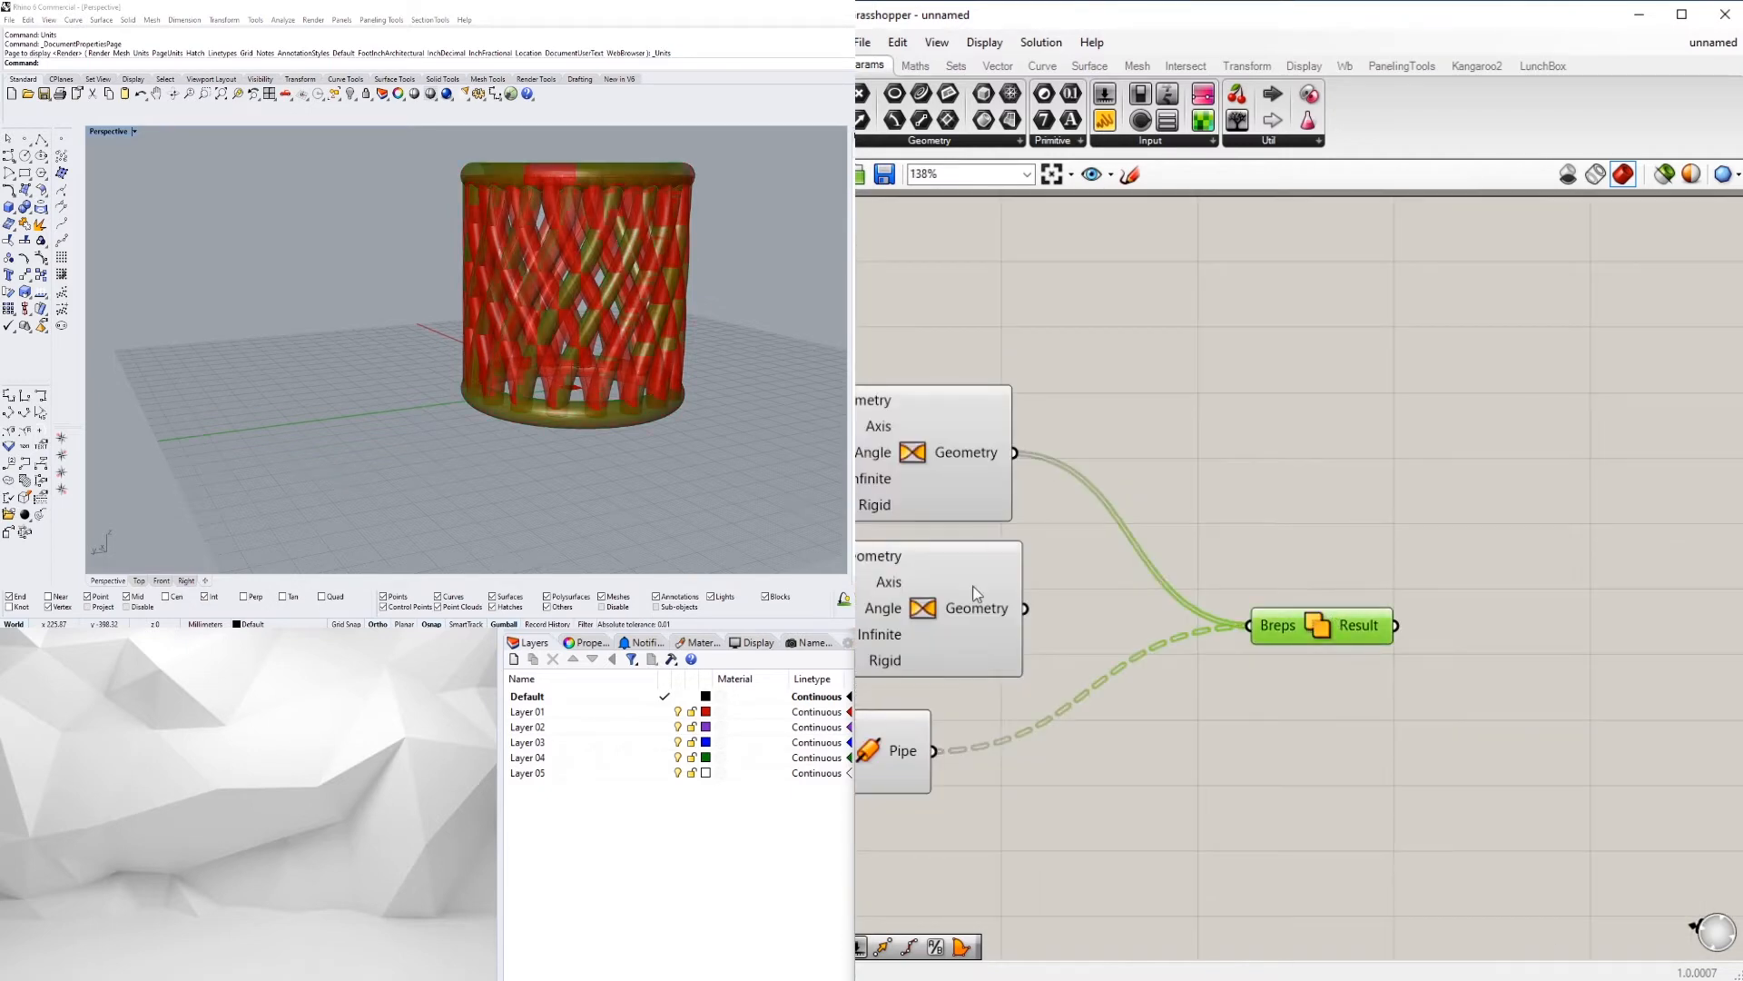
{"action": "left_click", "coordinate": [1054, 727]}
{"action": "right_click_drag", "start_coordinate": [1054, 727], "coordinate": [1204, 637]}
{"action": "left_click_drag", "start_coordinate": [1175, 519], "coordinate": [1401, 533], "text": "shift"}
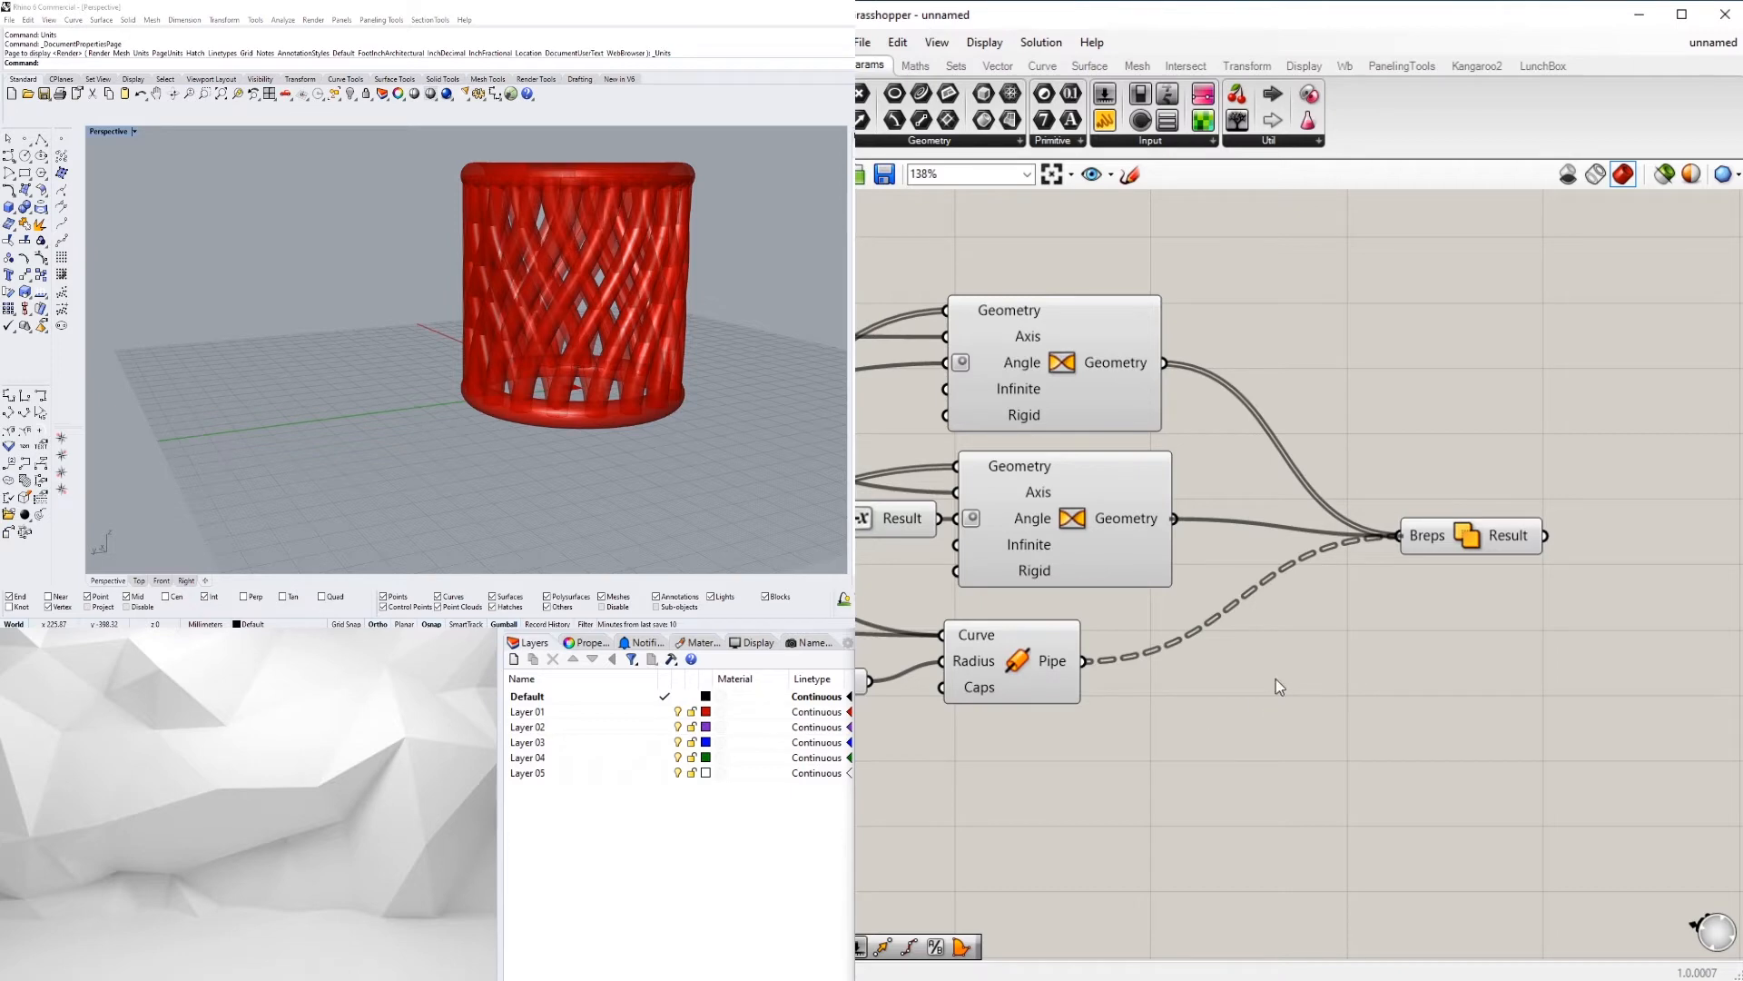
Hide the previews of both Twist components and the Pipe component
{"action": "right_click_drag", "start_coordinate": [1276, 679], "coordinate": [1316, 707]}
{"action": "scroll", "coordinate": [1326, 713], "scroll_direction": "down", "scroll_amount": 1}
{"action": "left_click_drag", "start_coordinate": [1331, 764], "coordinate": [1209, 289]}
{"action": "middle_click", "coordinate": [1241, 281]}
{"action": "left_click", "coordinate": [1289, 240]}
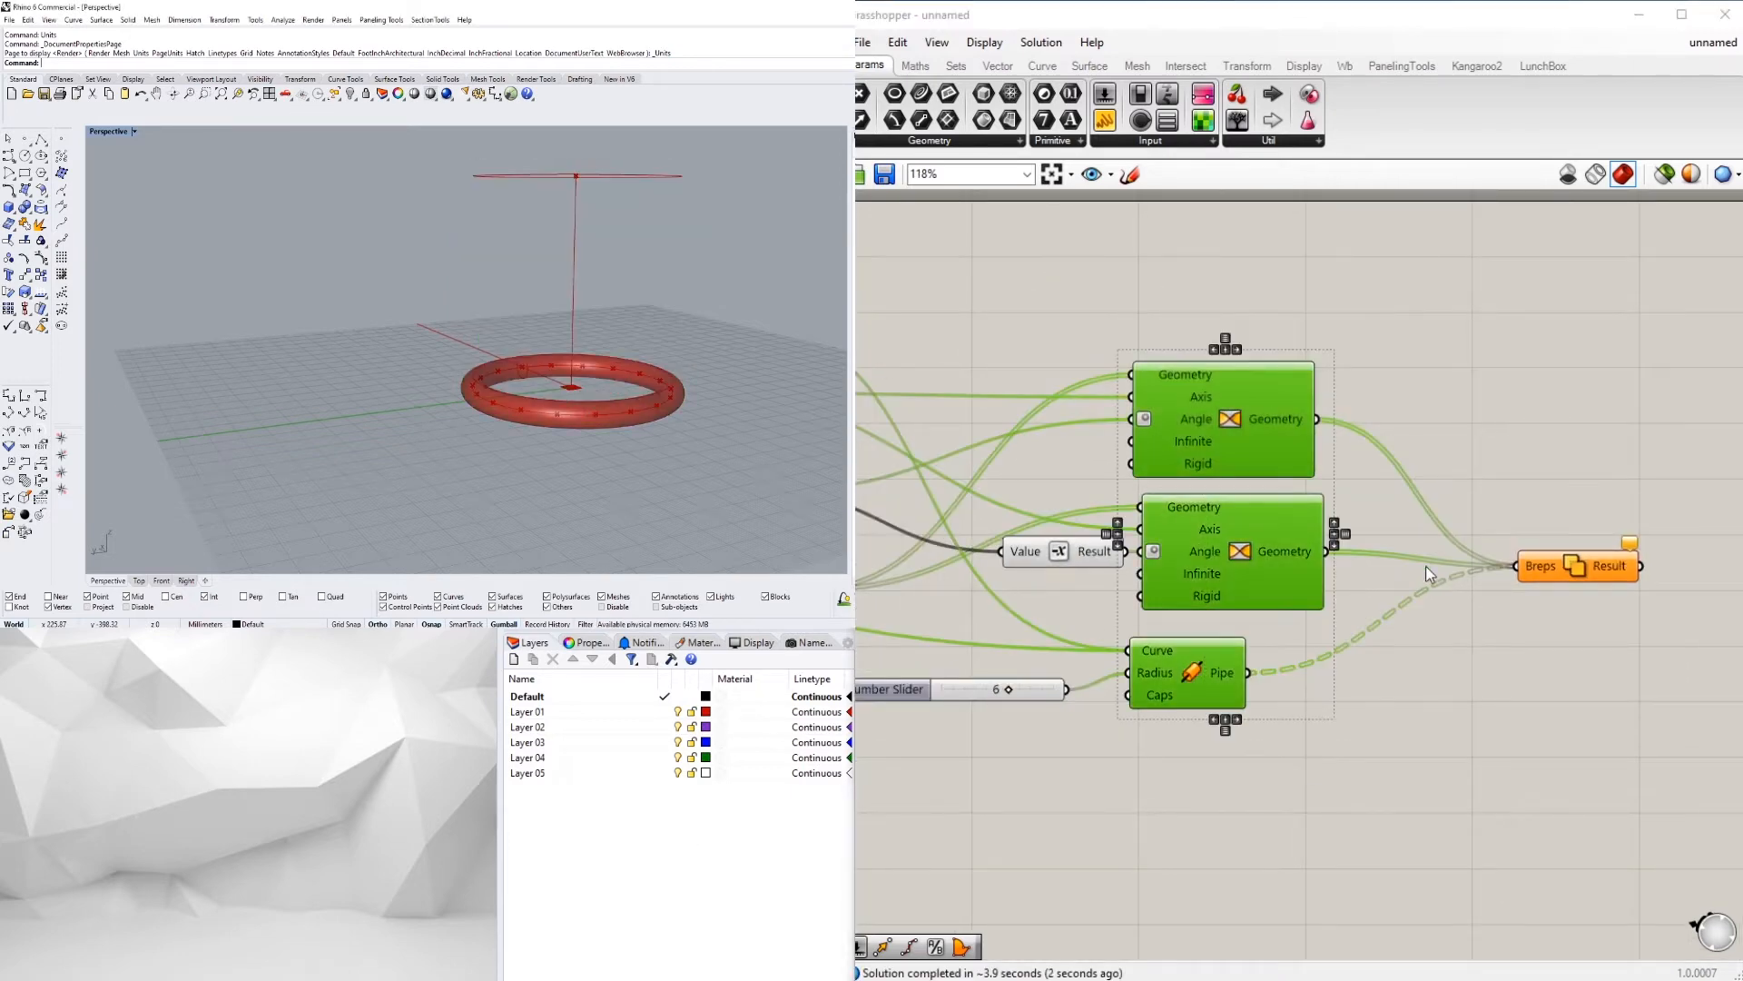
Flatten the Breps input of the Solid Union fed by both Twists and the Pipe
{"action": "right_click", "coordinate": [1539, 569]}
{"action": "left_click", "coordinate": [1604, 721]}
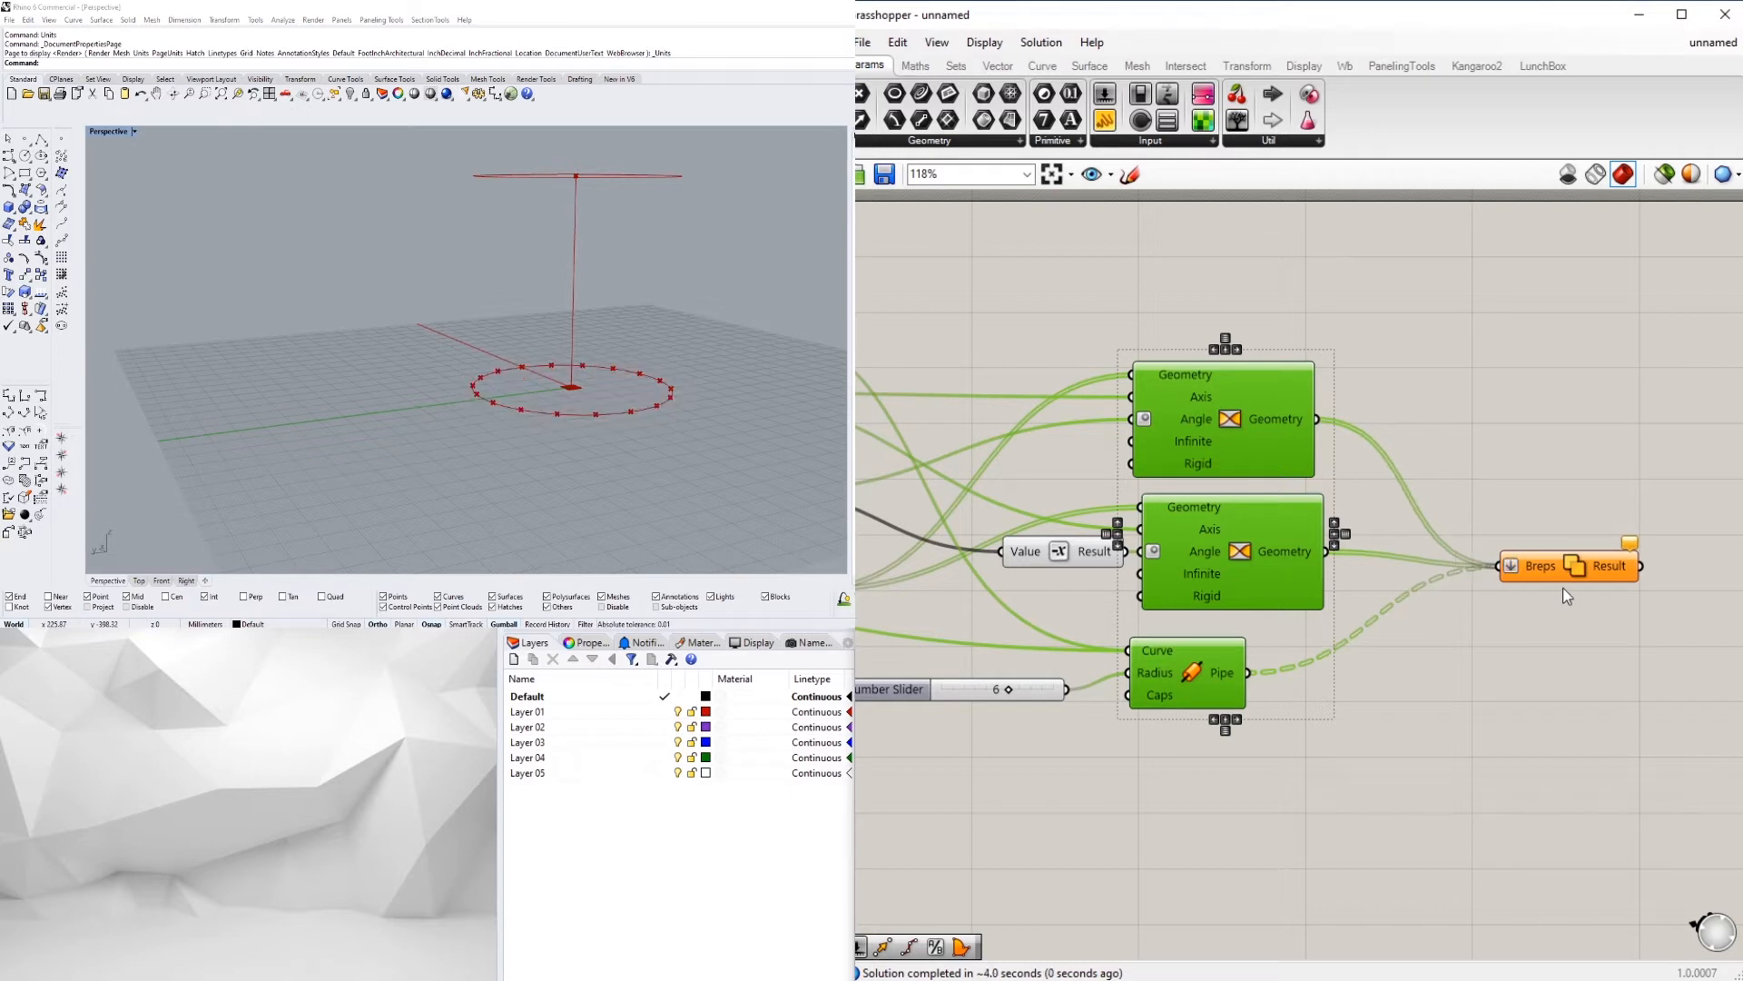
{"action": "right_click", "coordinate": [1524, 569]}
{"action": "left_click", "coordinate": [1534, 548]}
{"action": "left_click", "coordinate": [1551, 556]}
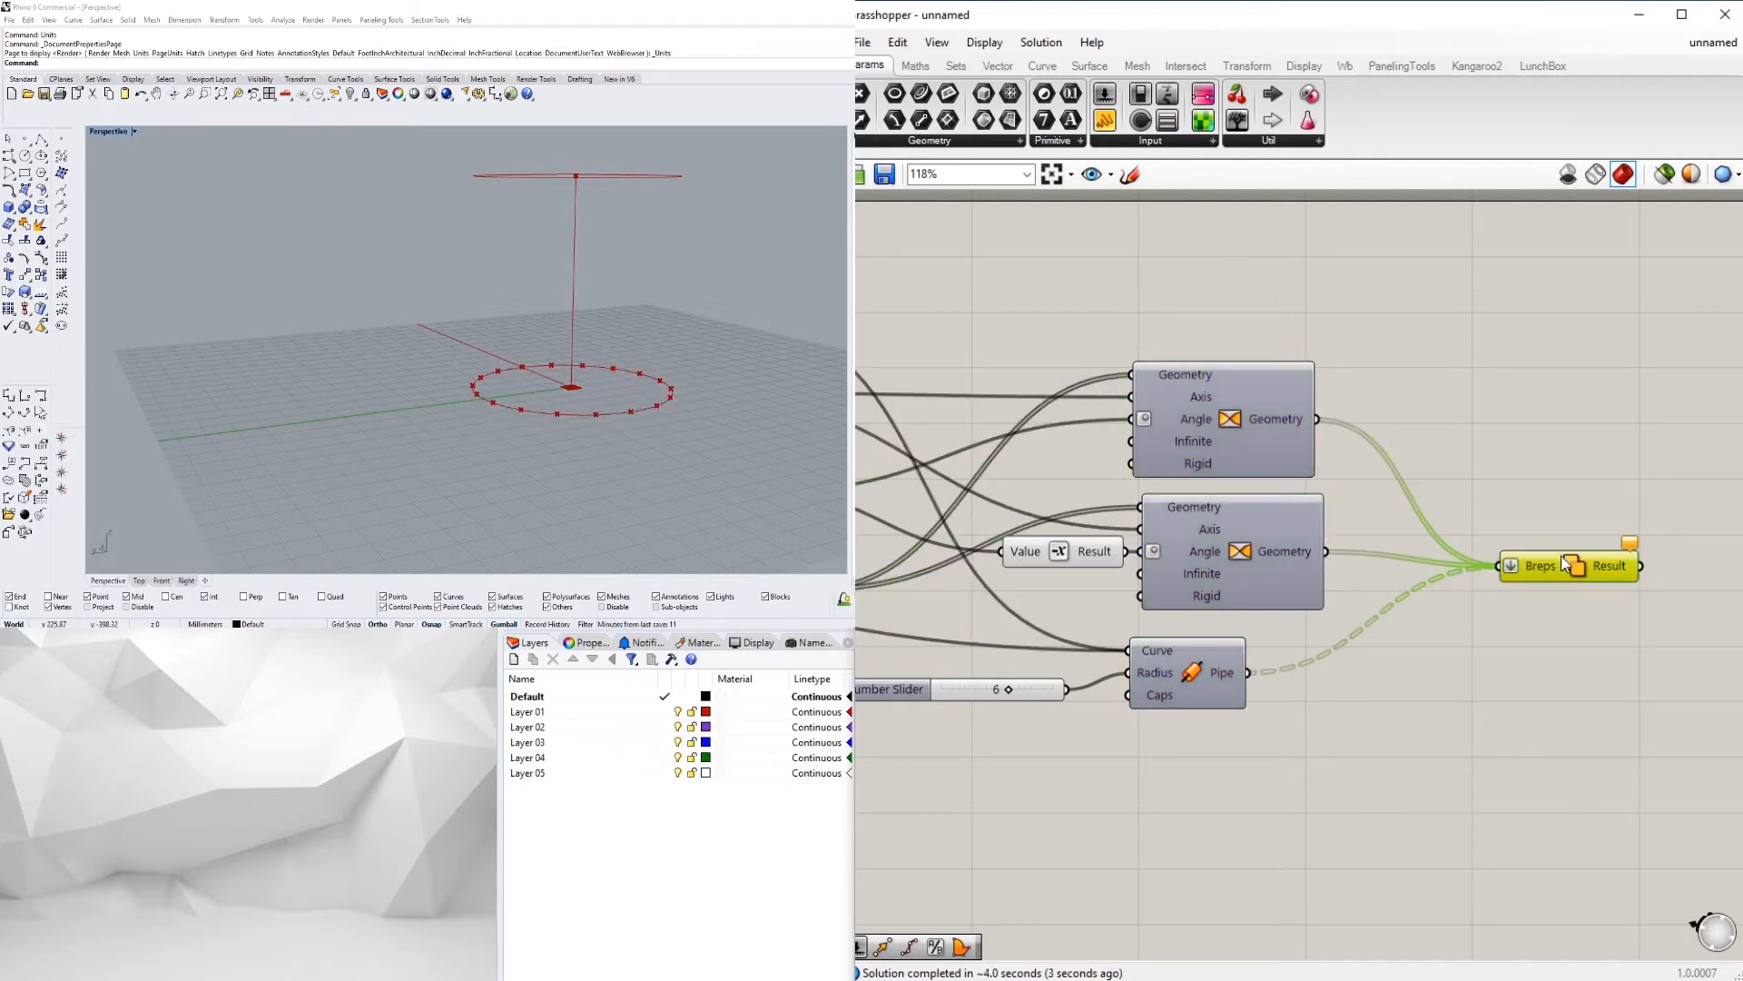
Delete the existing Solid Union and place a fresh Solid Union component in its place
{"action": "key", "text": "Delete"}
{"action": "double_click", "coordinate": [1548, 594]}
{"action": "type", "text": "unio"}
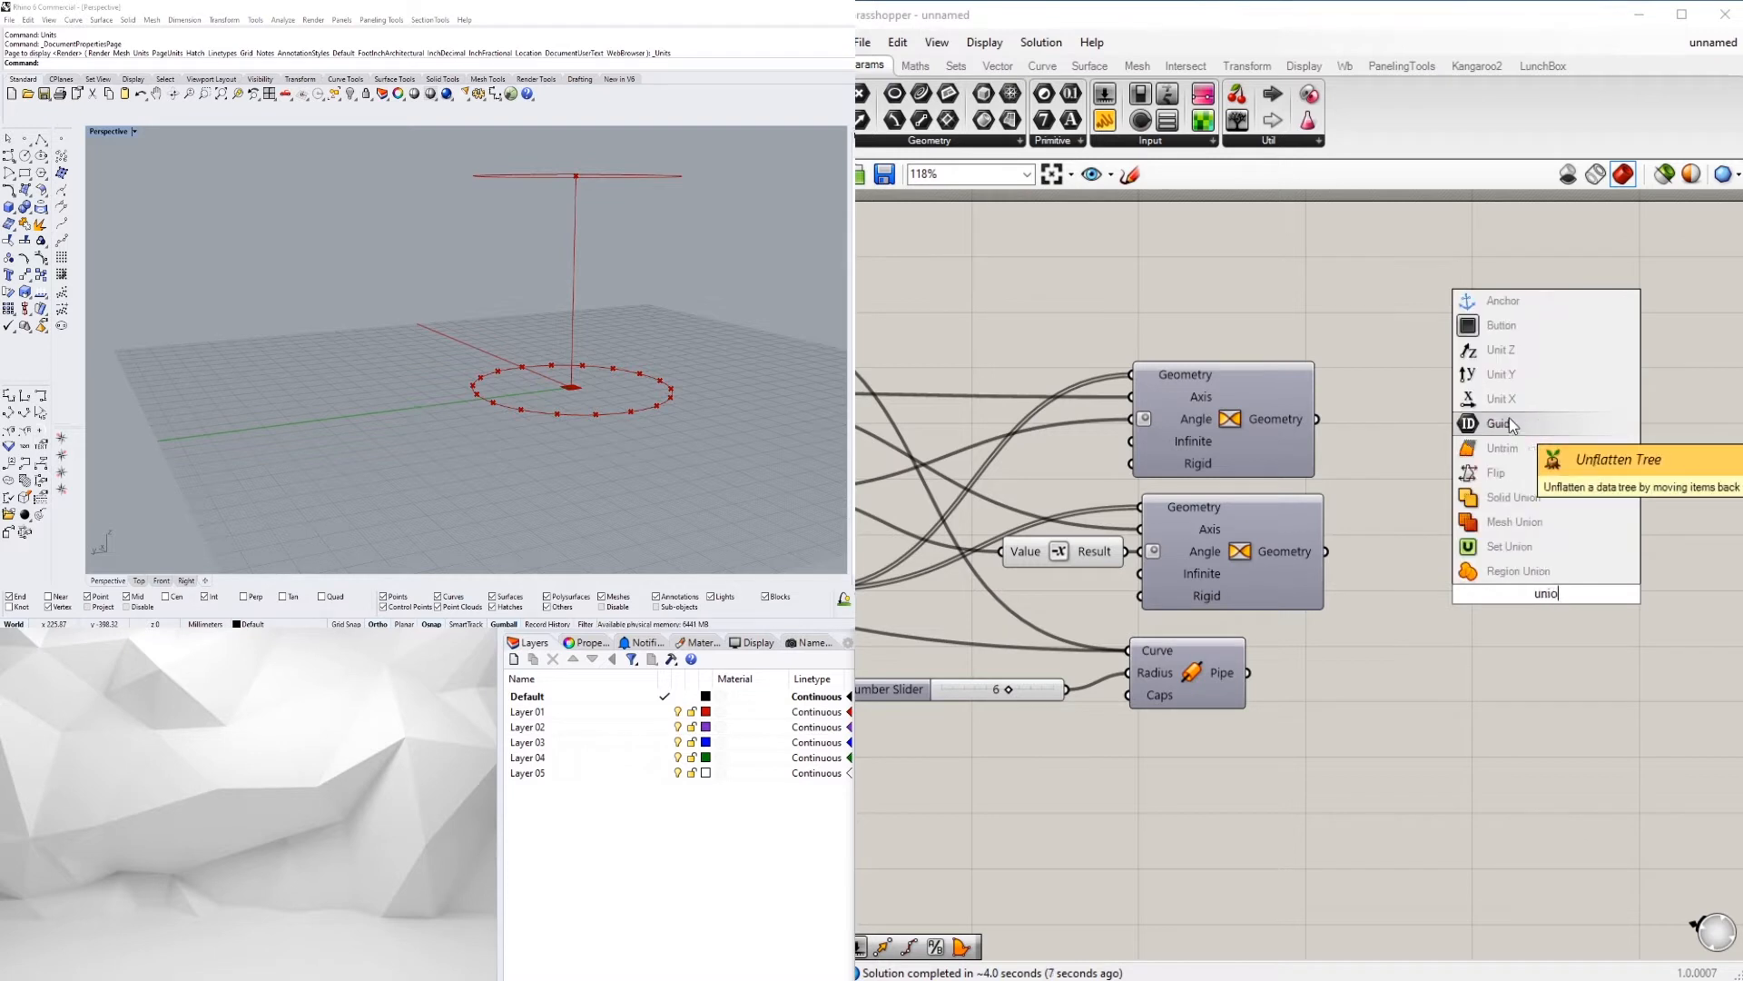
{"action": "left_click", "coordinate": [1511, 496]}
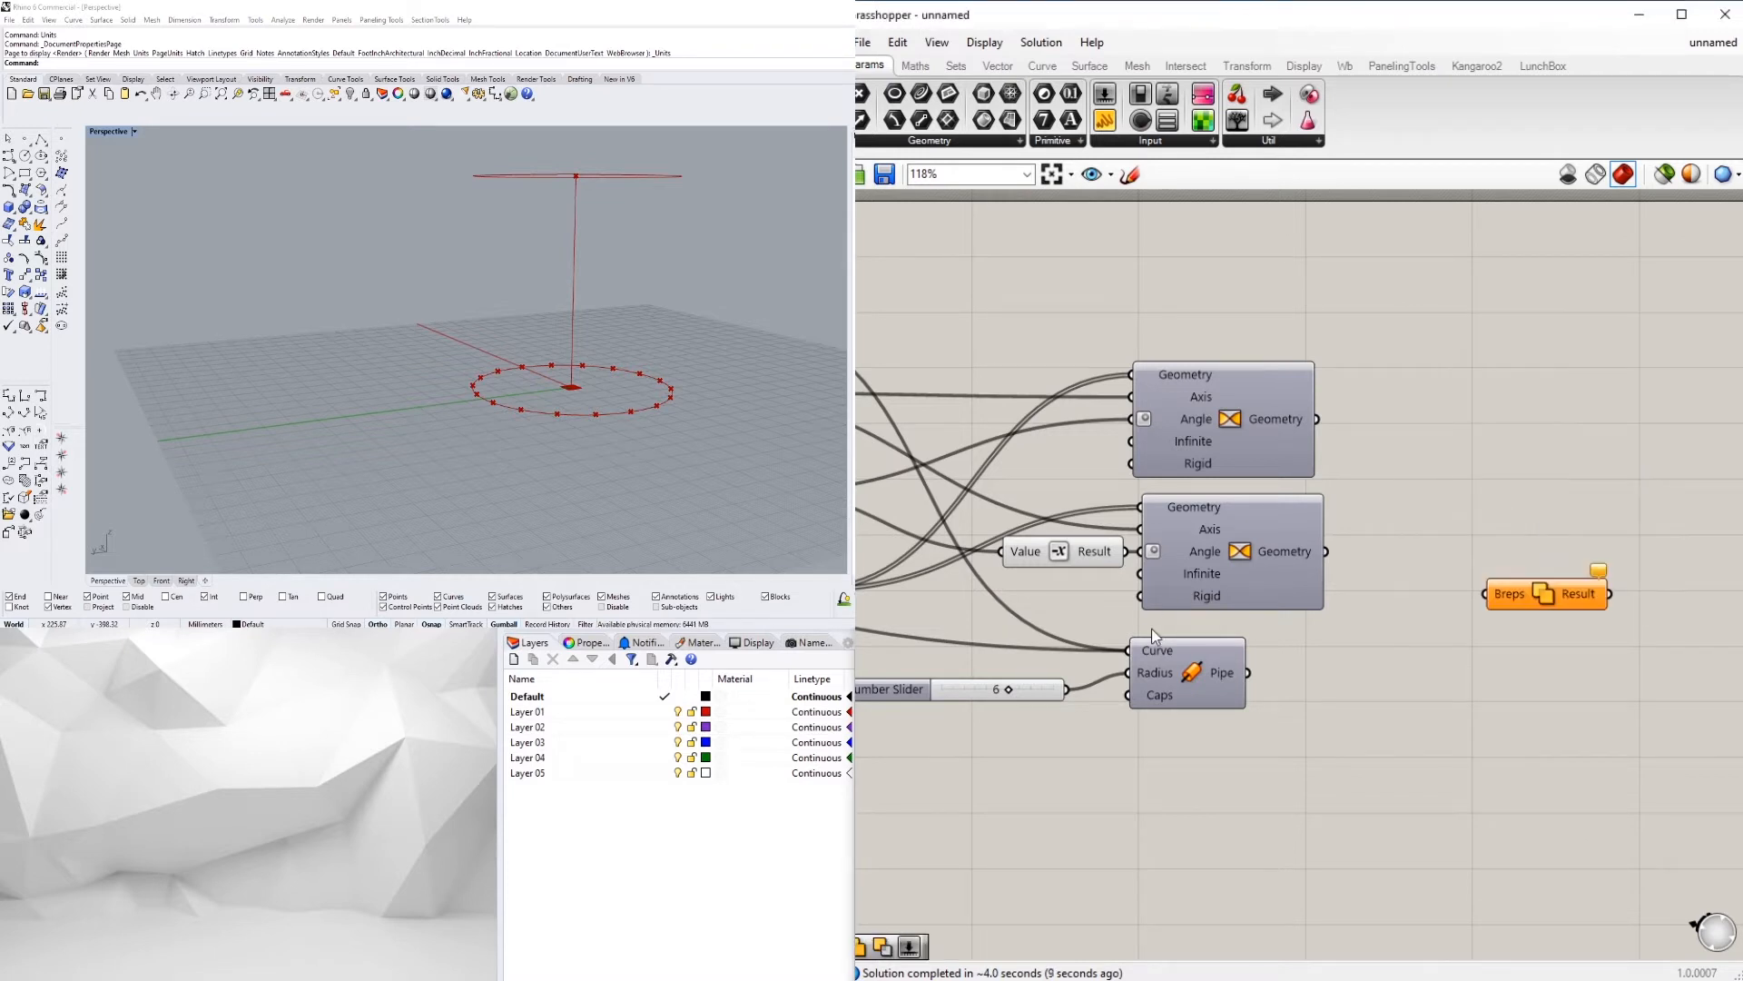
Connect the Pipe output and the lower Twist's Geometry output to the new Solid Union's Breps input
{"action": "left_click_drag", "start_coordinate": [1248, 672], "coordinate": [1488, 615]}
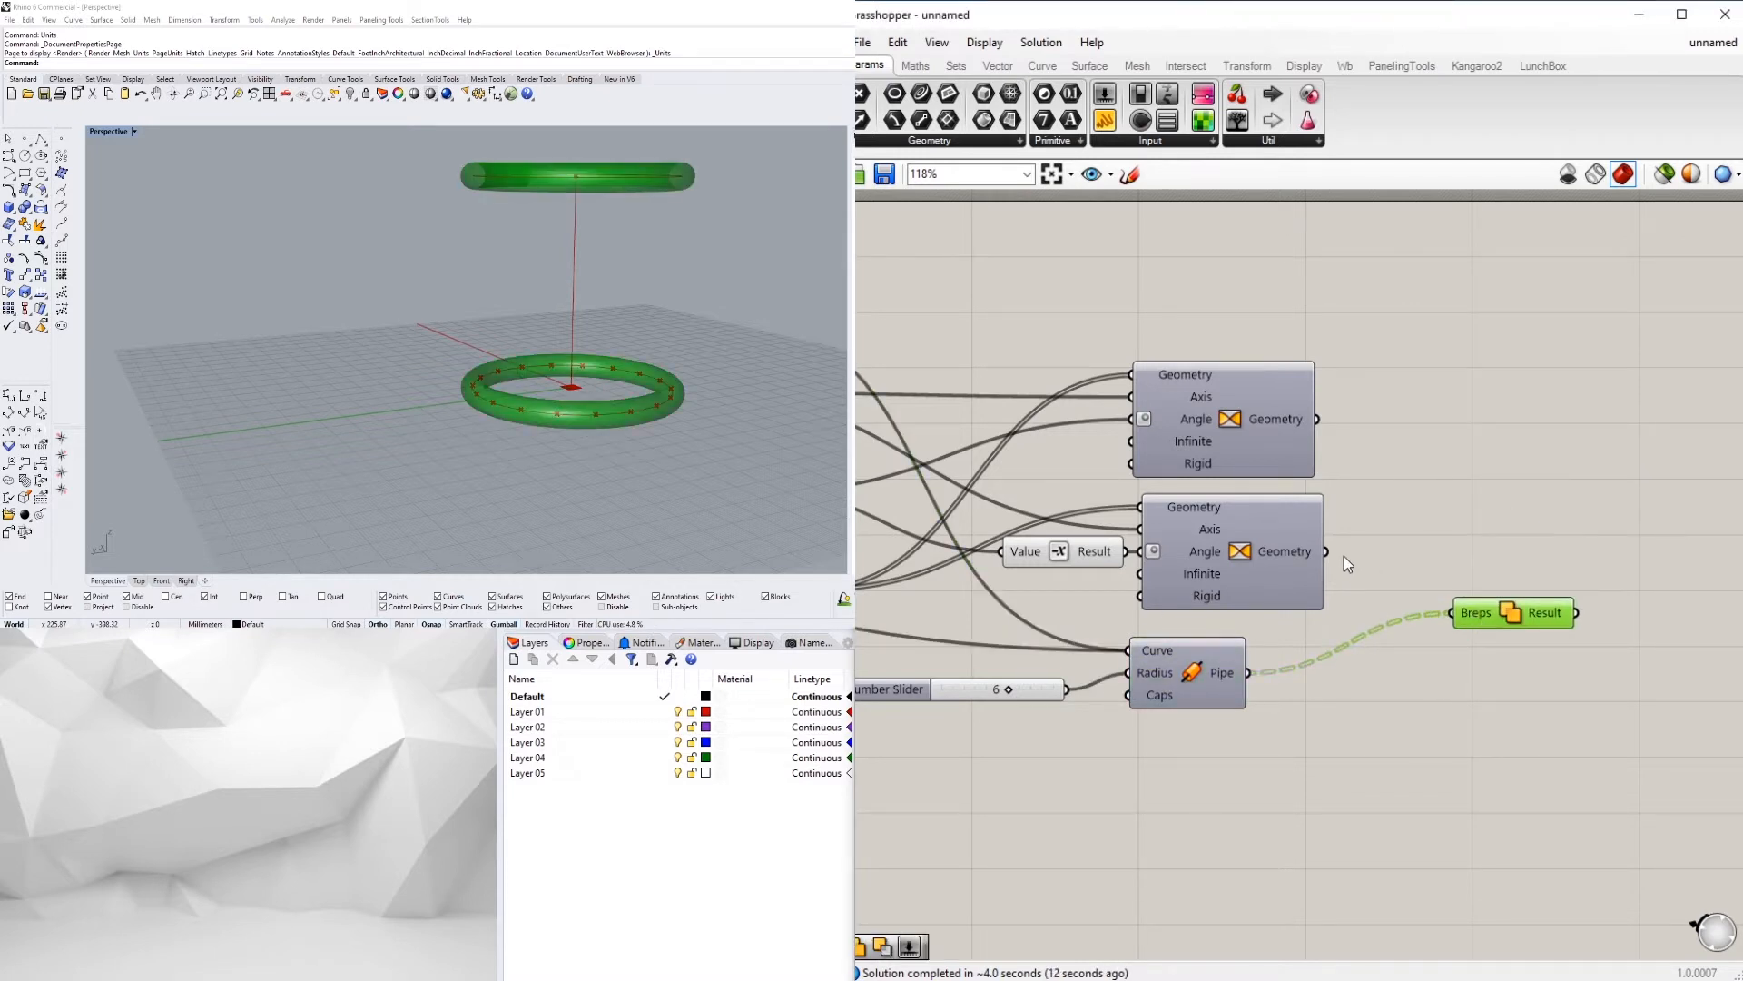
{"action": "left_click_drag", "start_coordinate": [1326, 551], "coordinate": [1453, 613]}
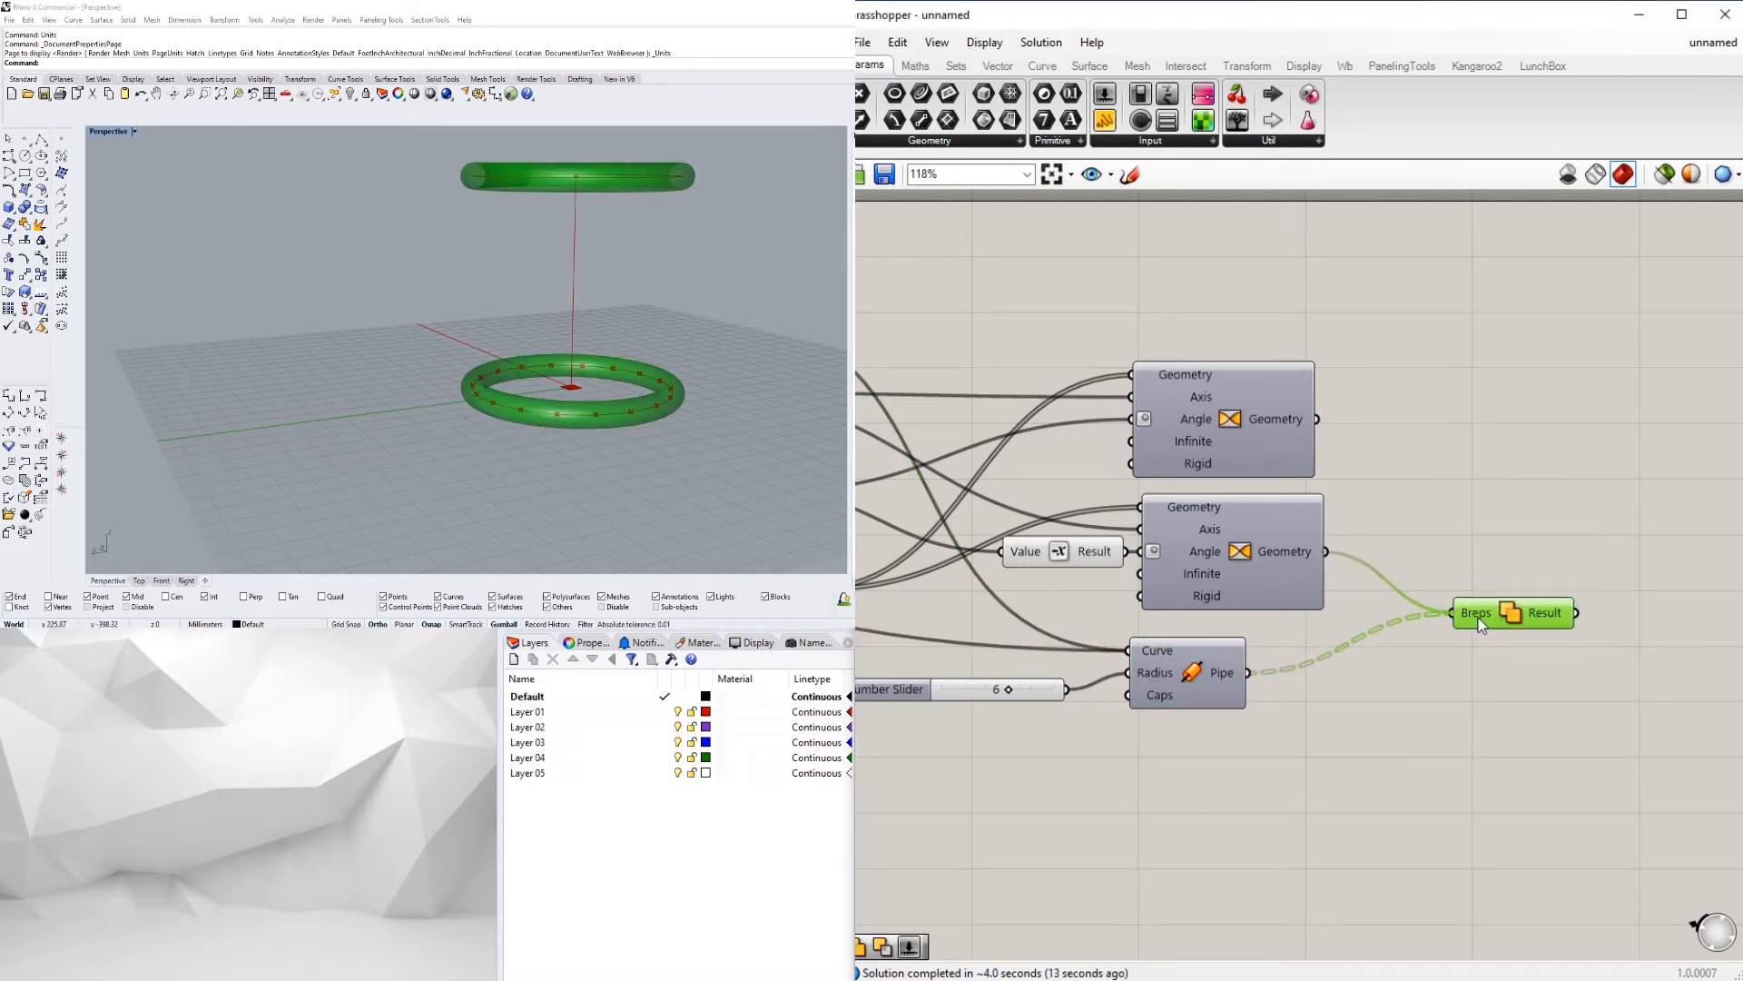
{"action": "left_click", "coordinate": [1483, 536]}
{"action": "mouse_move", "coordinate": [763, 354]}
{"action": "right_mouse_down"}
{"action": "mouse_move", "coordinate": [772, 391]}
{"action": "mouse_move", "coordinate": [761, 334]}
{"action": "right_mouse_up"}
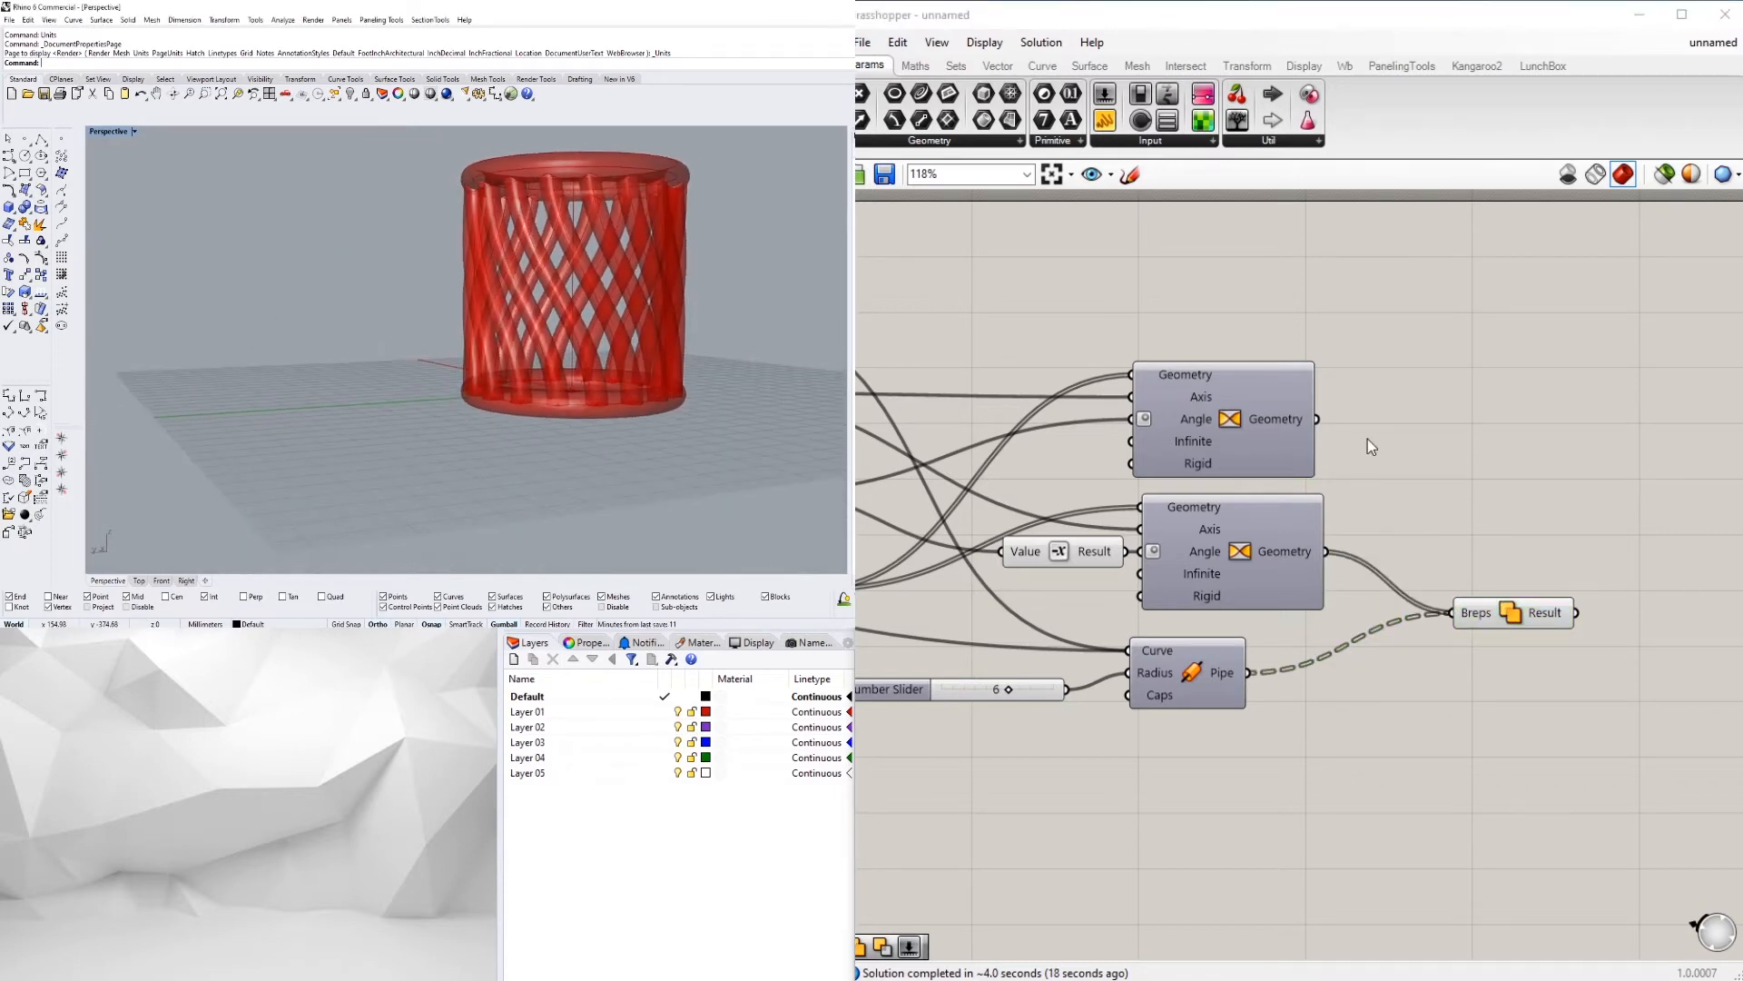
Add a second Solid Union component and connect the upper Twist's Geometry output to its Breps input
{"action": "double_click", "coordinate": [1505, 476]}
{"action": "type", "text": "un"}
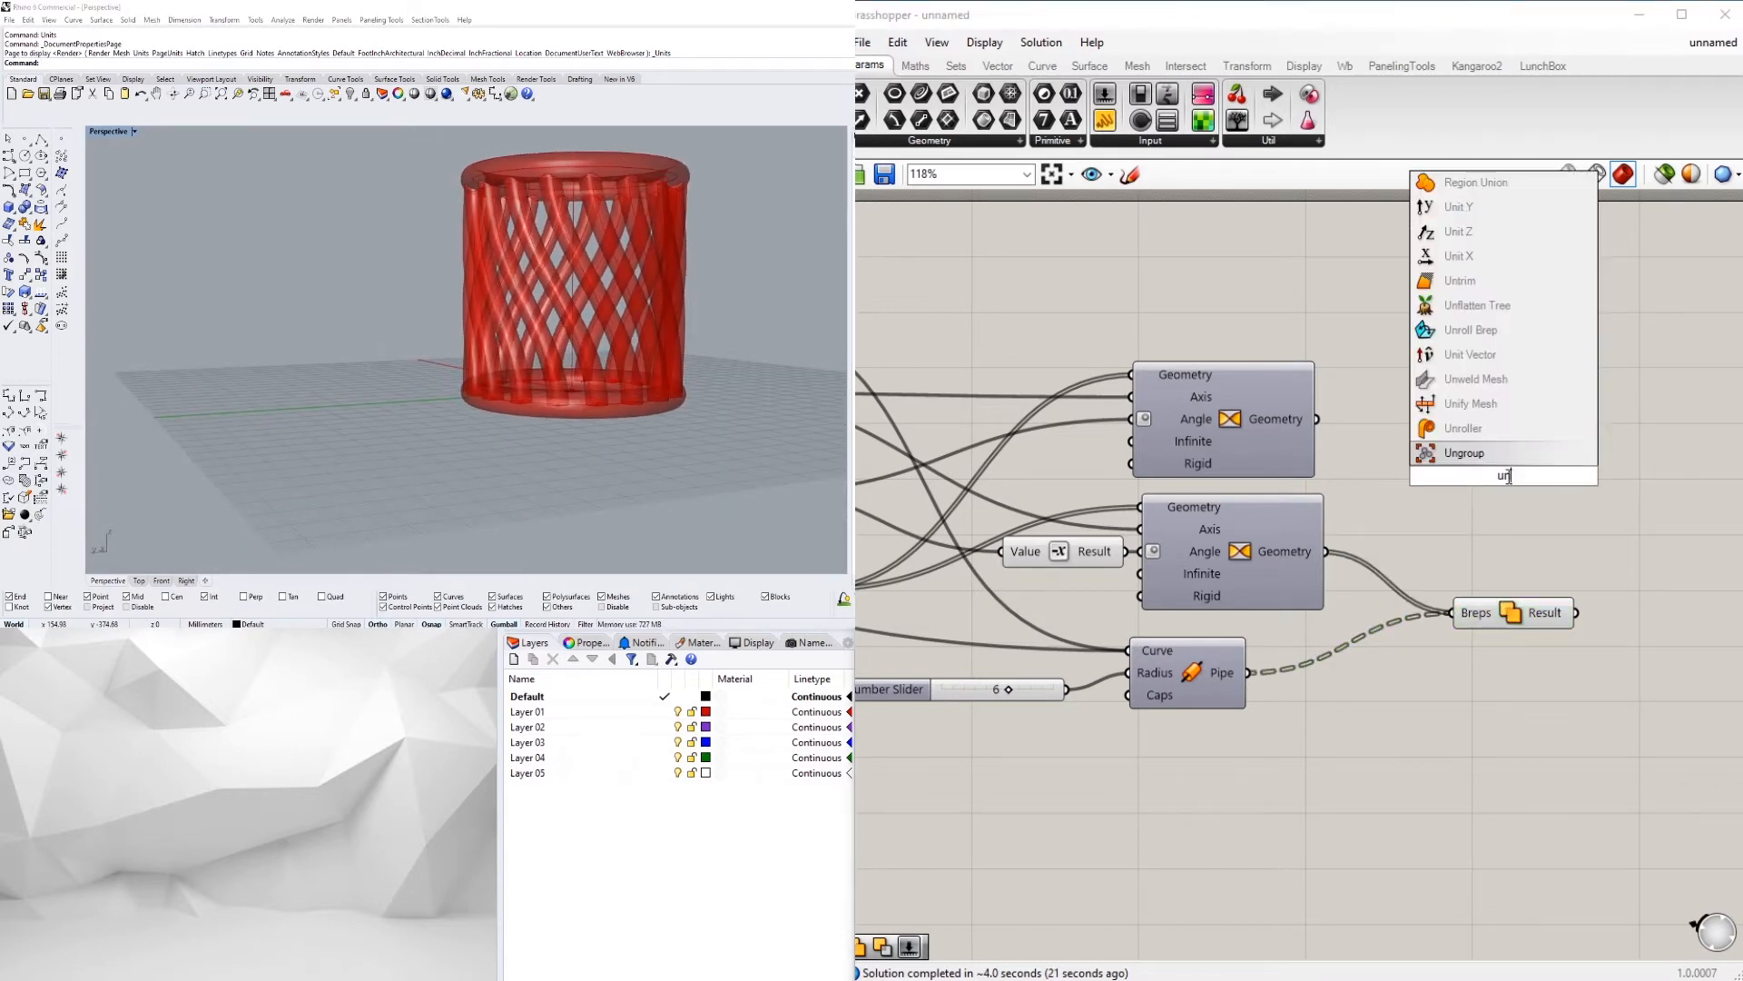
{"action": "scroll", "coordinate": [1489, 273], "scroll_direction": "up", "scroll_amount": 3}
{"action": "left_click", "coordinate": [1484, 377]}
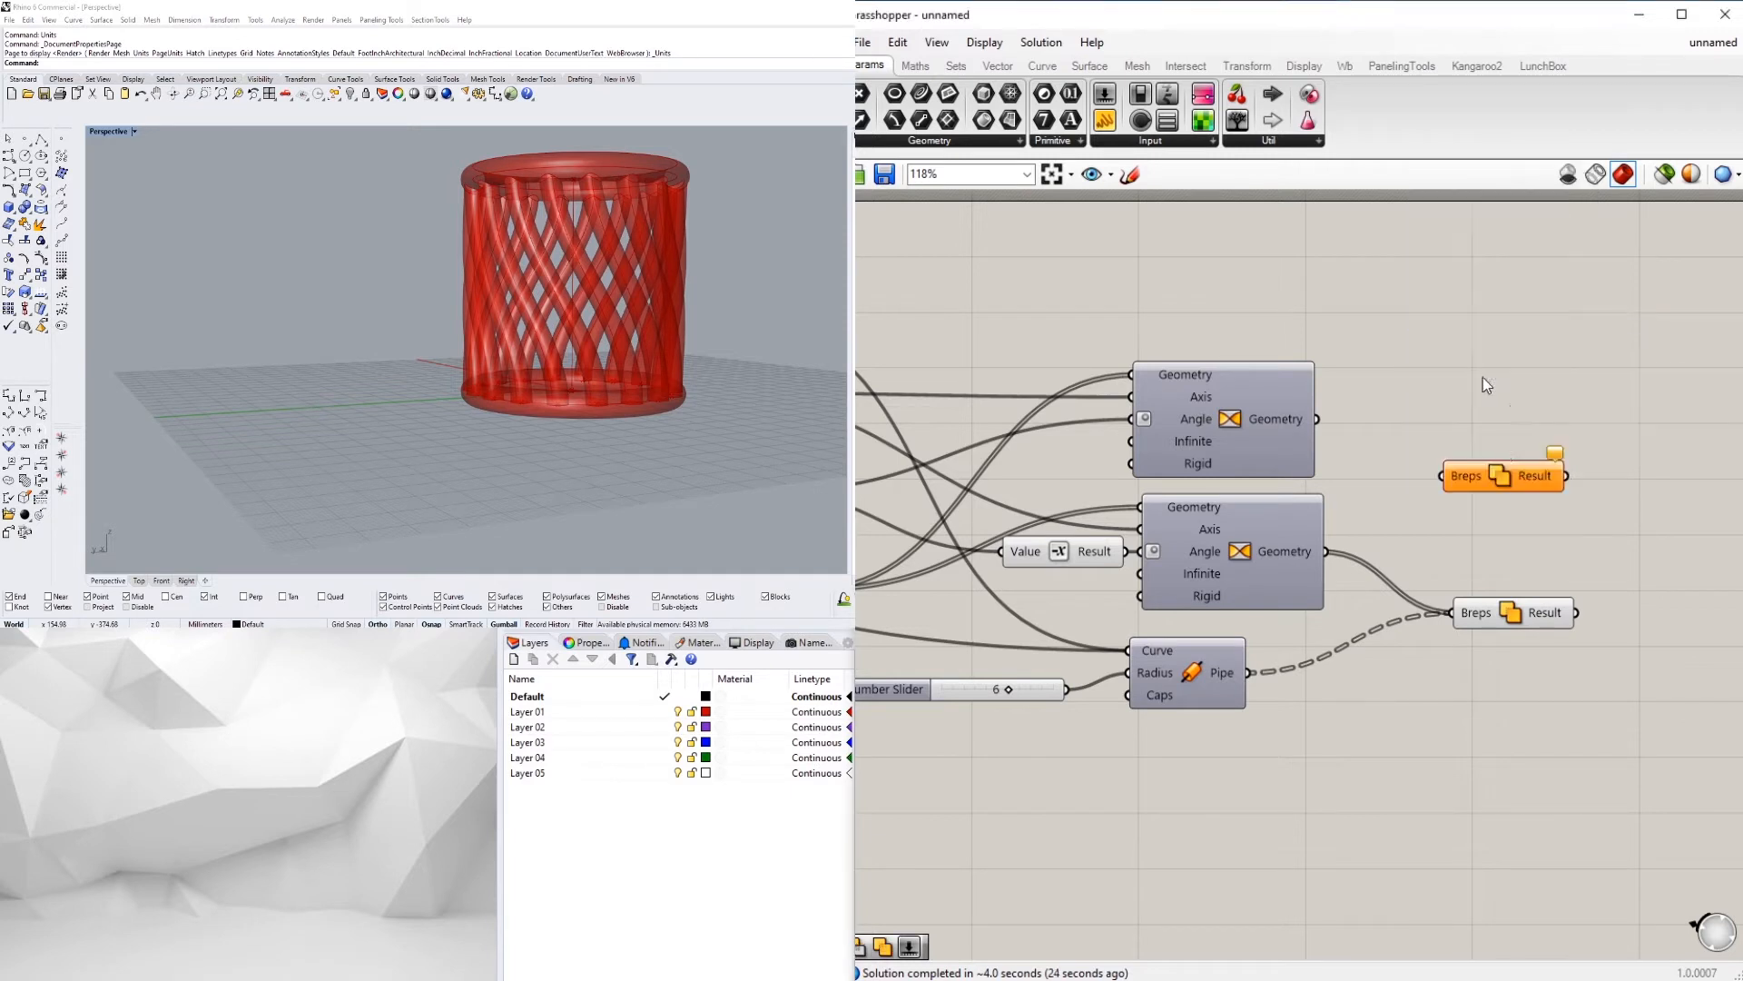
{"action": "left_click_drag", "start_coordinate": [1495, 477], "coordinate": [1576, 501]}
{"action": "left_click_drag", "start_coordinate": [1422, 454], "coordinate": [1614, 509]}
{"action": "right_click_drag", "start_coordinate": [792, 270], "coordinate": [781, 300]}
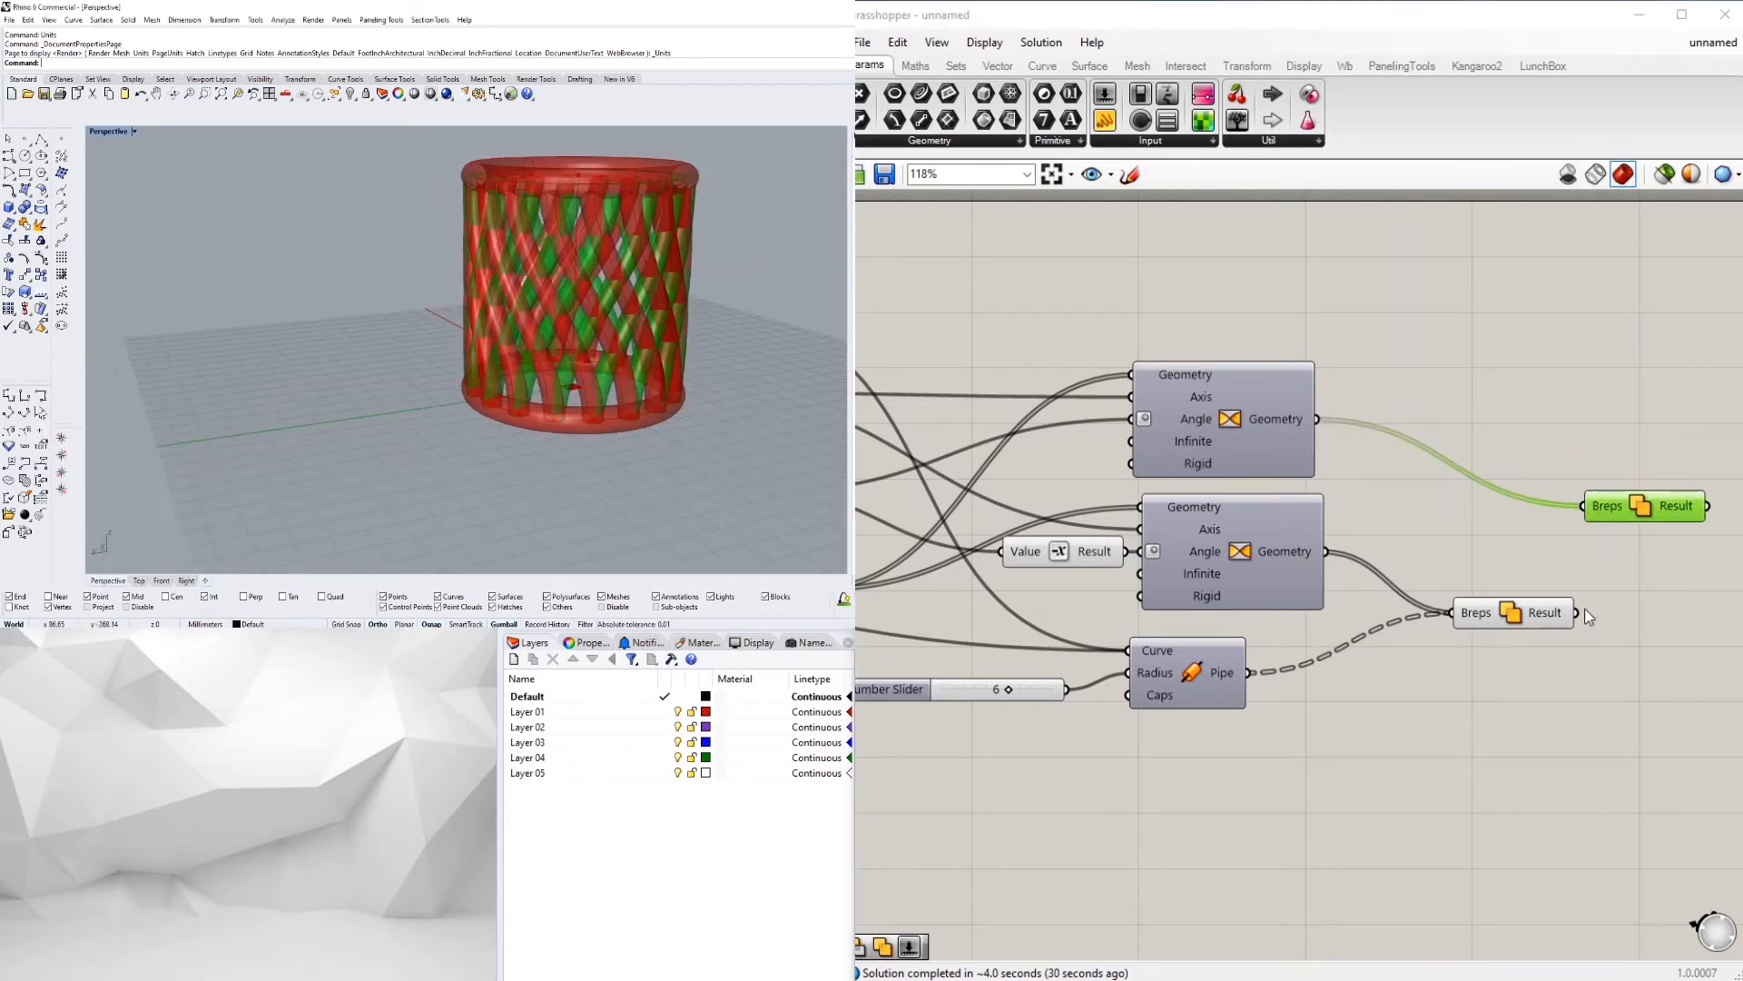
Add the first Solid Union's Result to the second Solid Union's Breps input and flatten that input
{"action": "left_click_drag", "start_coordinate": [1576, 612], "coordinate": [1587, 508]}
{"action": "left_click", "coordinate": [1626, 447]}
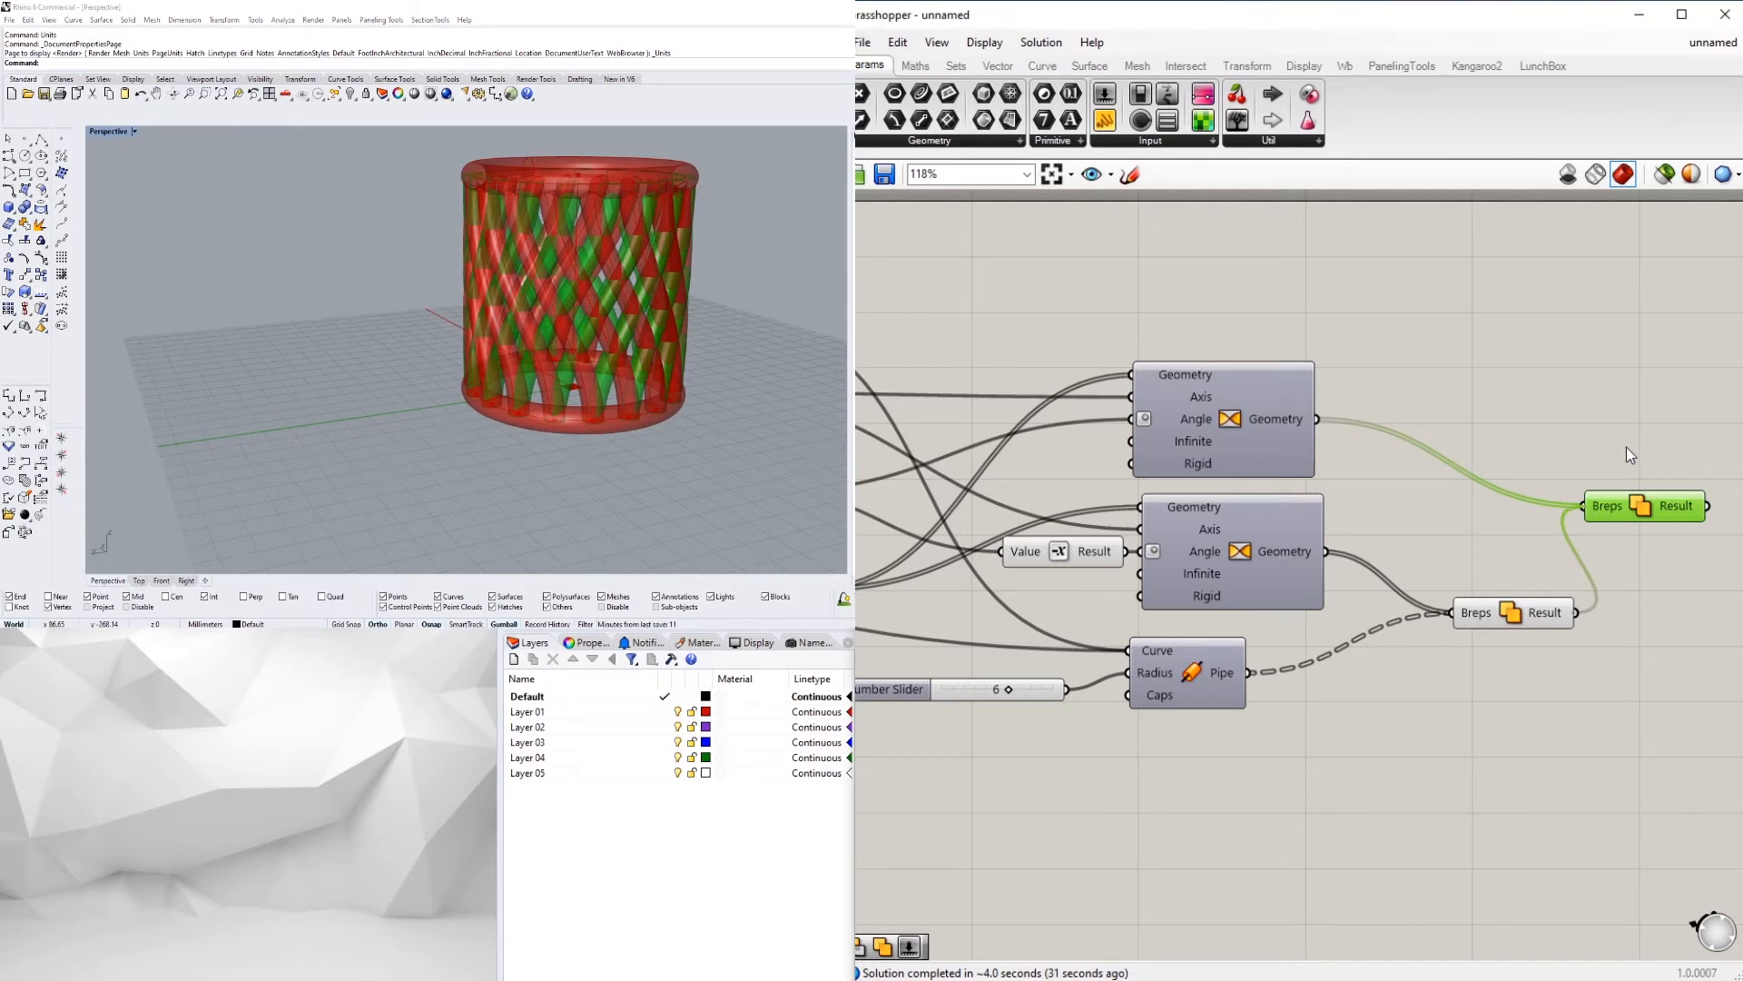
{"action": "right_click_drag", "start_coordinate": [1626, 447], "coordinate": [1536, 443]}
{"action": "left_click", "coordinate": [1527, 520]}
{"action": "right_click", "coordinate": [1527, 522]}
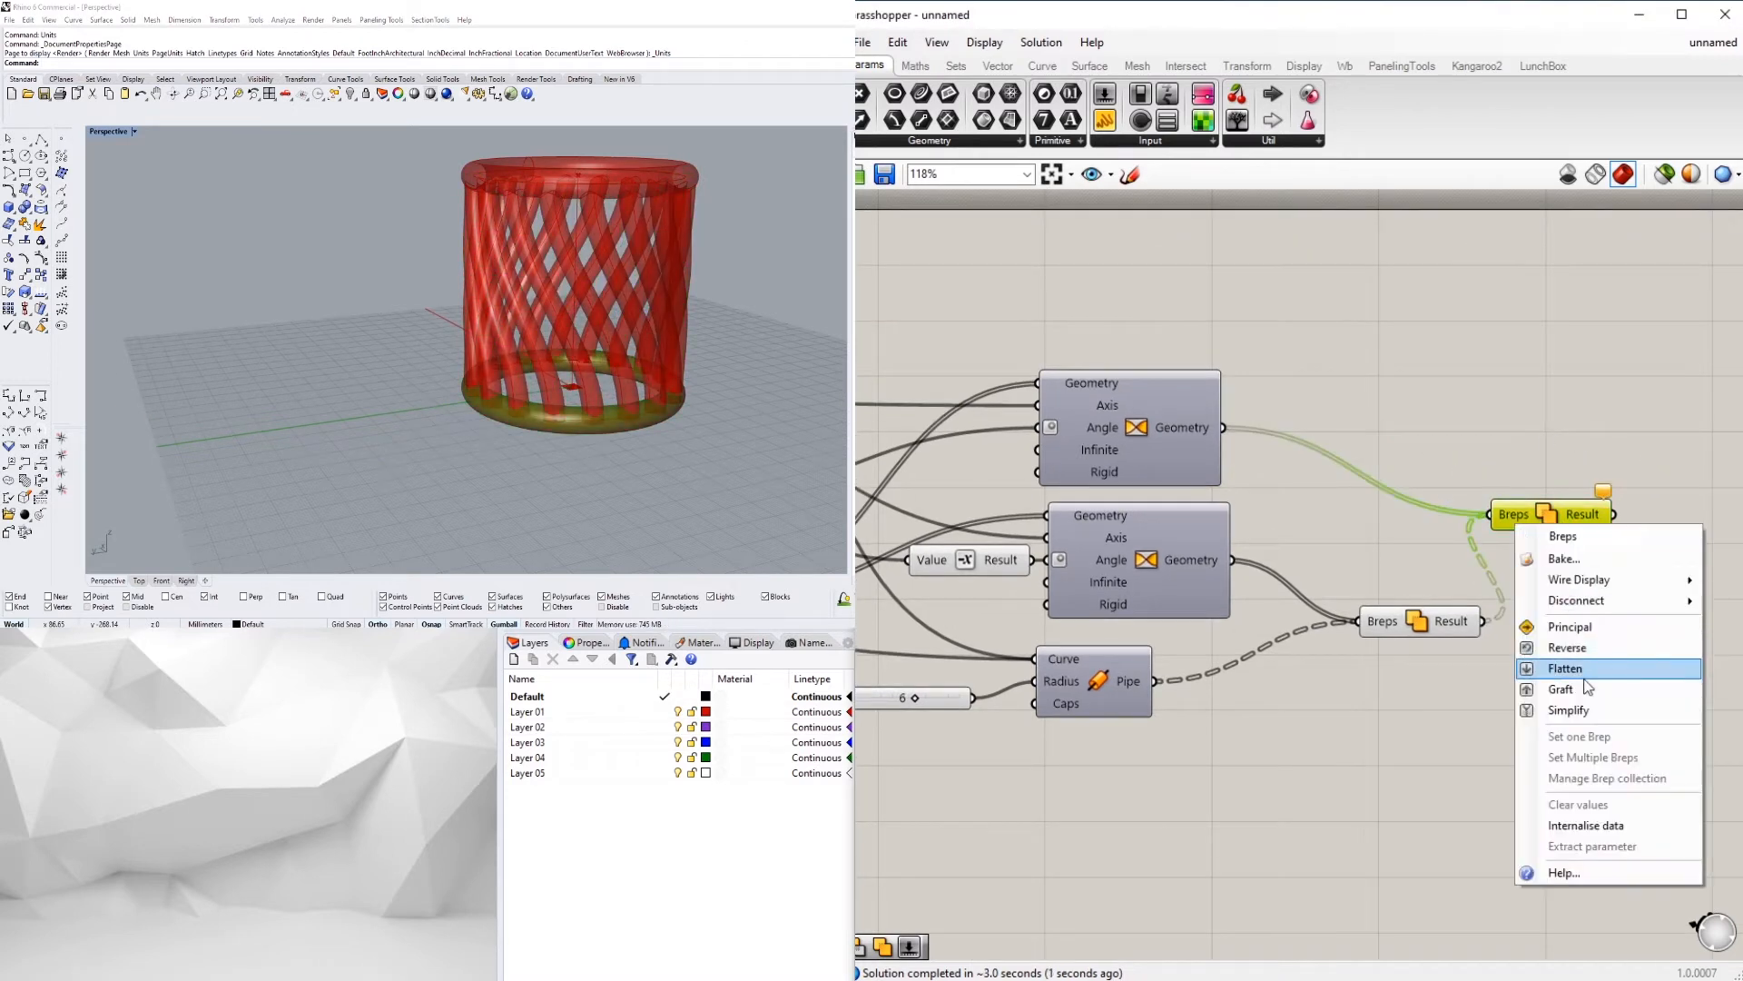
{"action": "left_click", "coordinate": [1583, 669]}
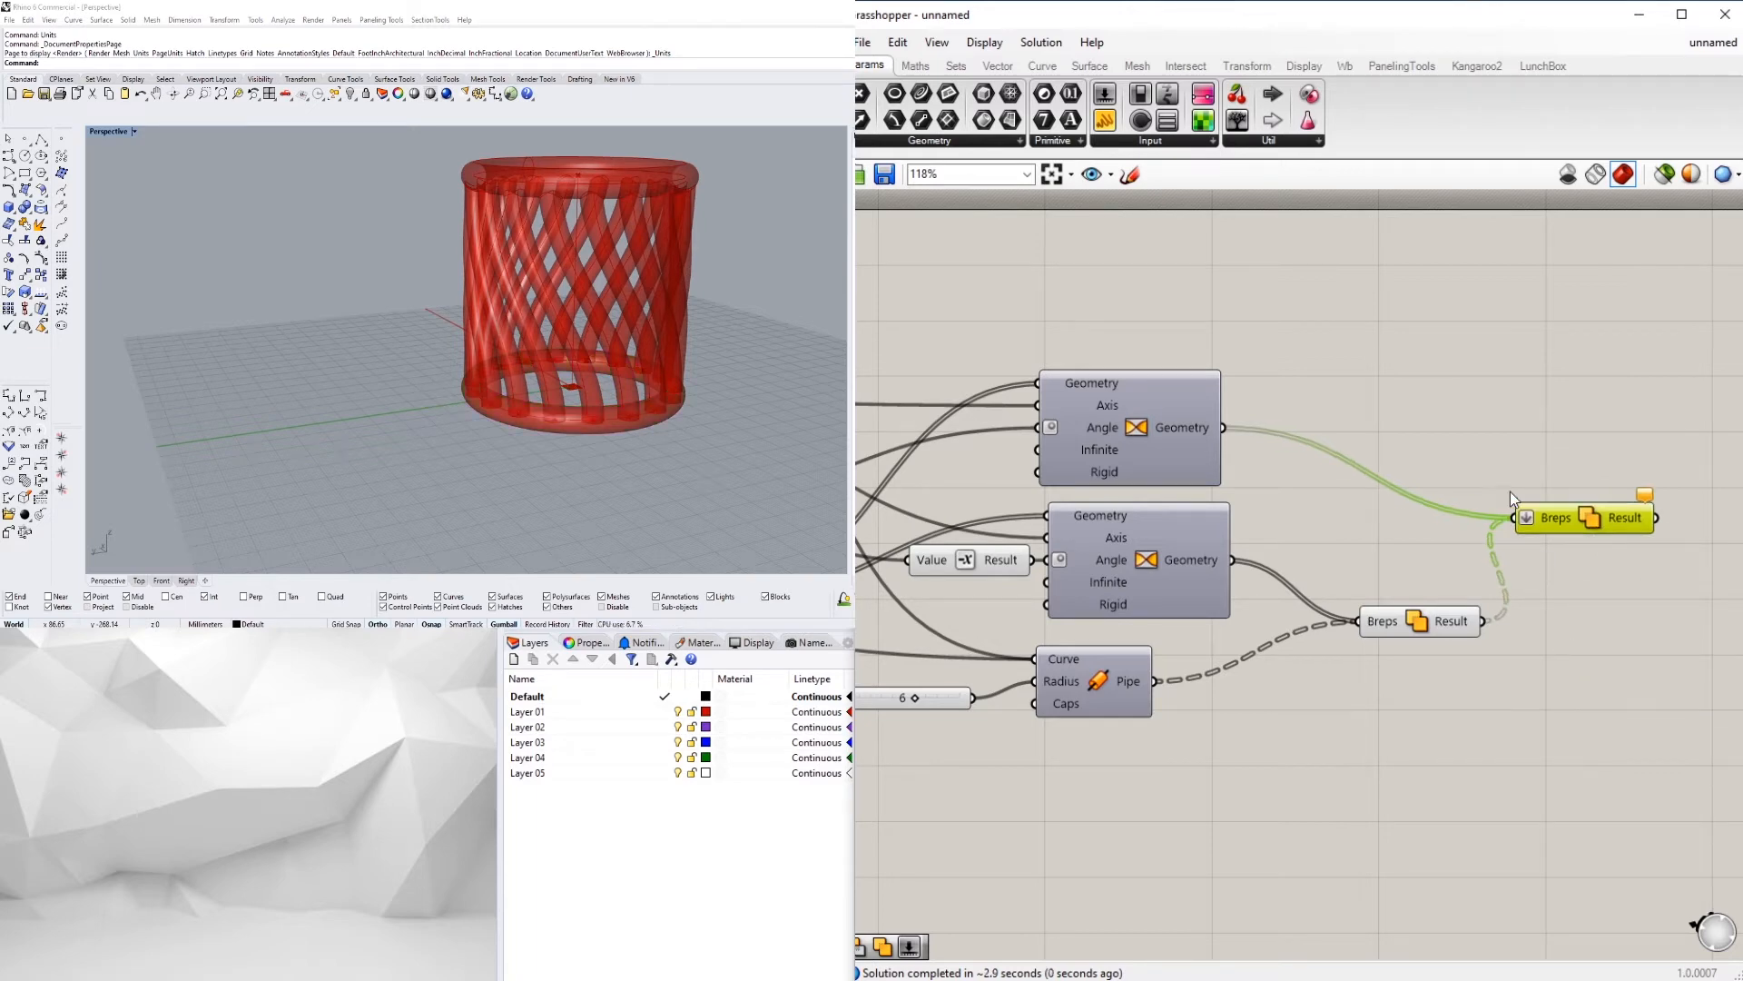
Delete the second Solid Union component
{"action": "left_click", "coordinate": [1413, 380]}
{"action": "left_click", "coordinate": [1632, 516]}
{"action": "key", "text": "Delete"}
Add a Polygon component below the column Circle and Boundary Surfaces components
{"action": "scroll", "coordinate": [1670, 618], "scroll_direction": "down", "scroll_amount": 4}
{"action": "scroll", "coordinate": [1070, 521], "scroll_direction": "up", "scroll_amount": 3}
{"action": "right_click_drag", "start_coordinate": [1070, 522], "coordinate": [1275, 471]}
{"action": "scroll", "coordinate": [1274, 472], "scroll_direction": "down", "scroll_amount": 2}
{"action": "scroll", "coordinate": [1258, 680], "scroll_direction": "up", "scroll_amount": 1}
{"action": "right_click_drag", "start_coordinate": [1257, 680], "coordinate": [1412, 661]}
{"action": "double_click", "coordinate": [1362, 680]}
{"action": "type", "text": "polygon"}
{"action": "key", "text": "Return"}
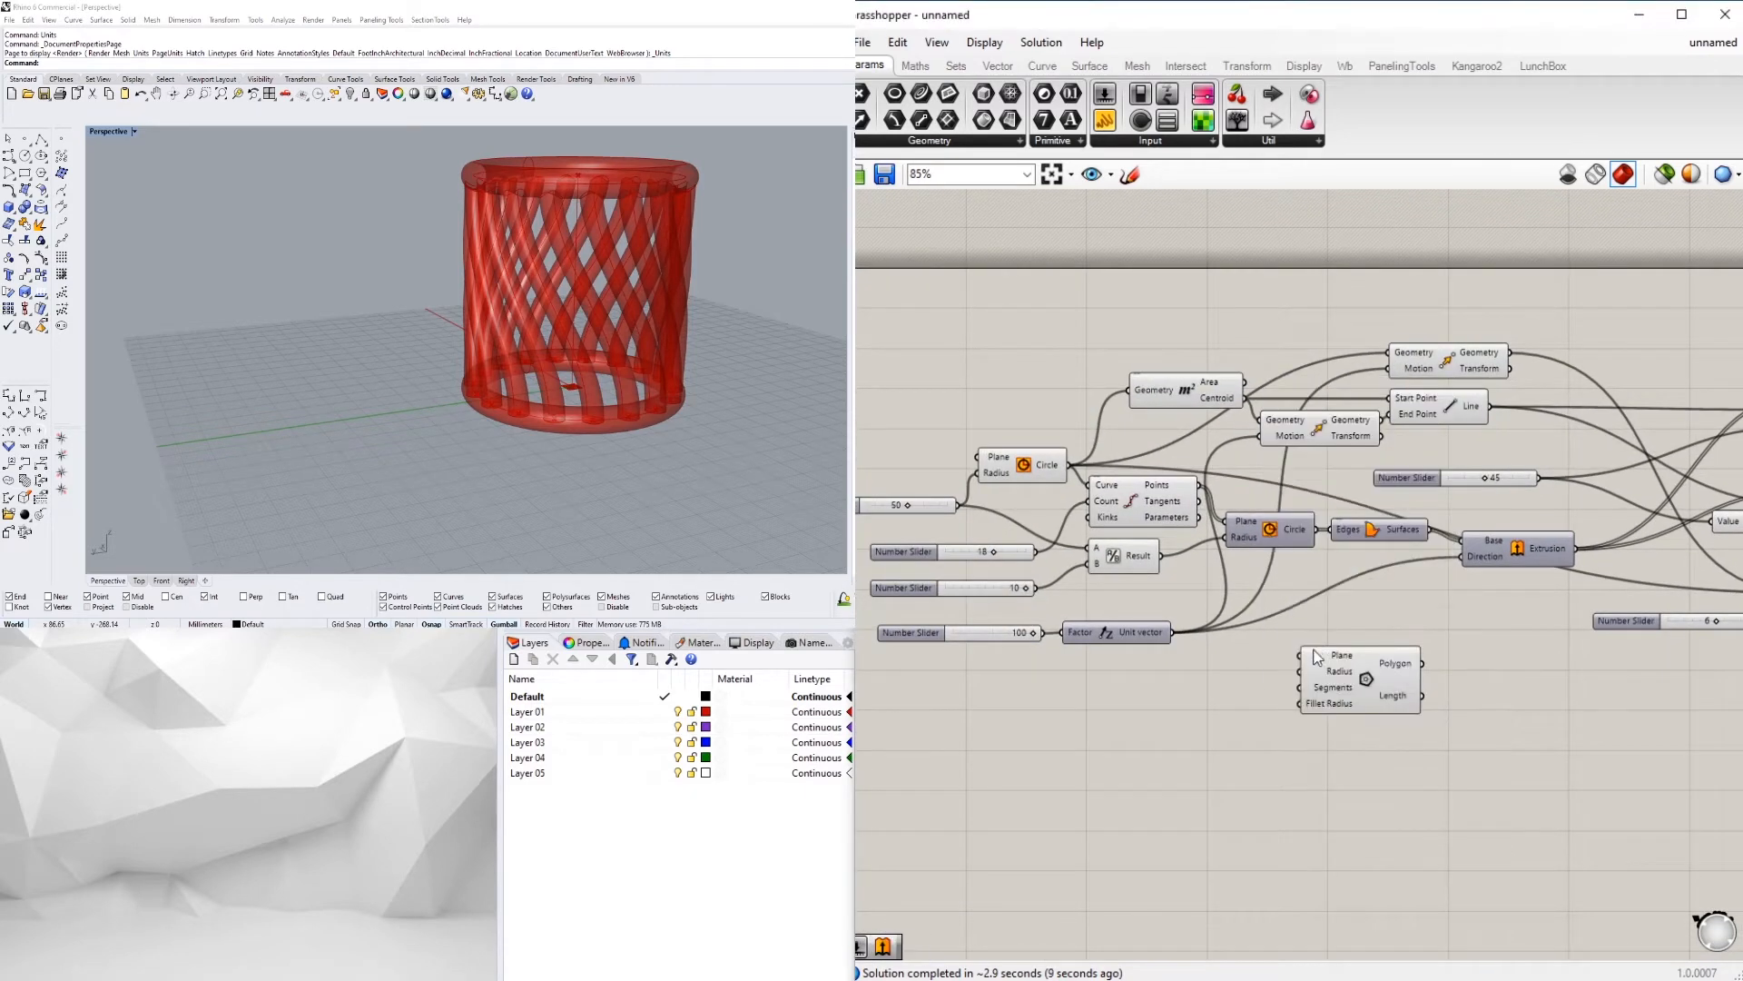
Connect the Division Result to the Polygon's Radius input and place the Polygon below the column Circle
{"action": "scroll", "coordinate": [1573, 715], "scroll_direction": "up", "scroll_amount": 3}
{"action": "left_click_drag", "start_coordinate": [1573, 715], "coordinate": [1539, 705]}
{"action": "left_click_drag", "start_coordinate": [1297, 525], "coordinate": [1392, 712]}
{"action": "left_click_drag", "start_coordinate": [1463, 758], "coordinate": [1539, 746]}
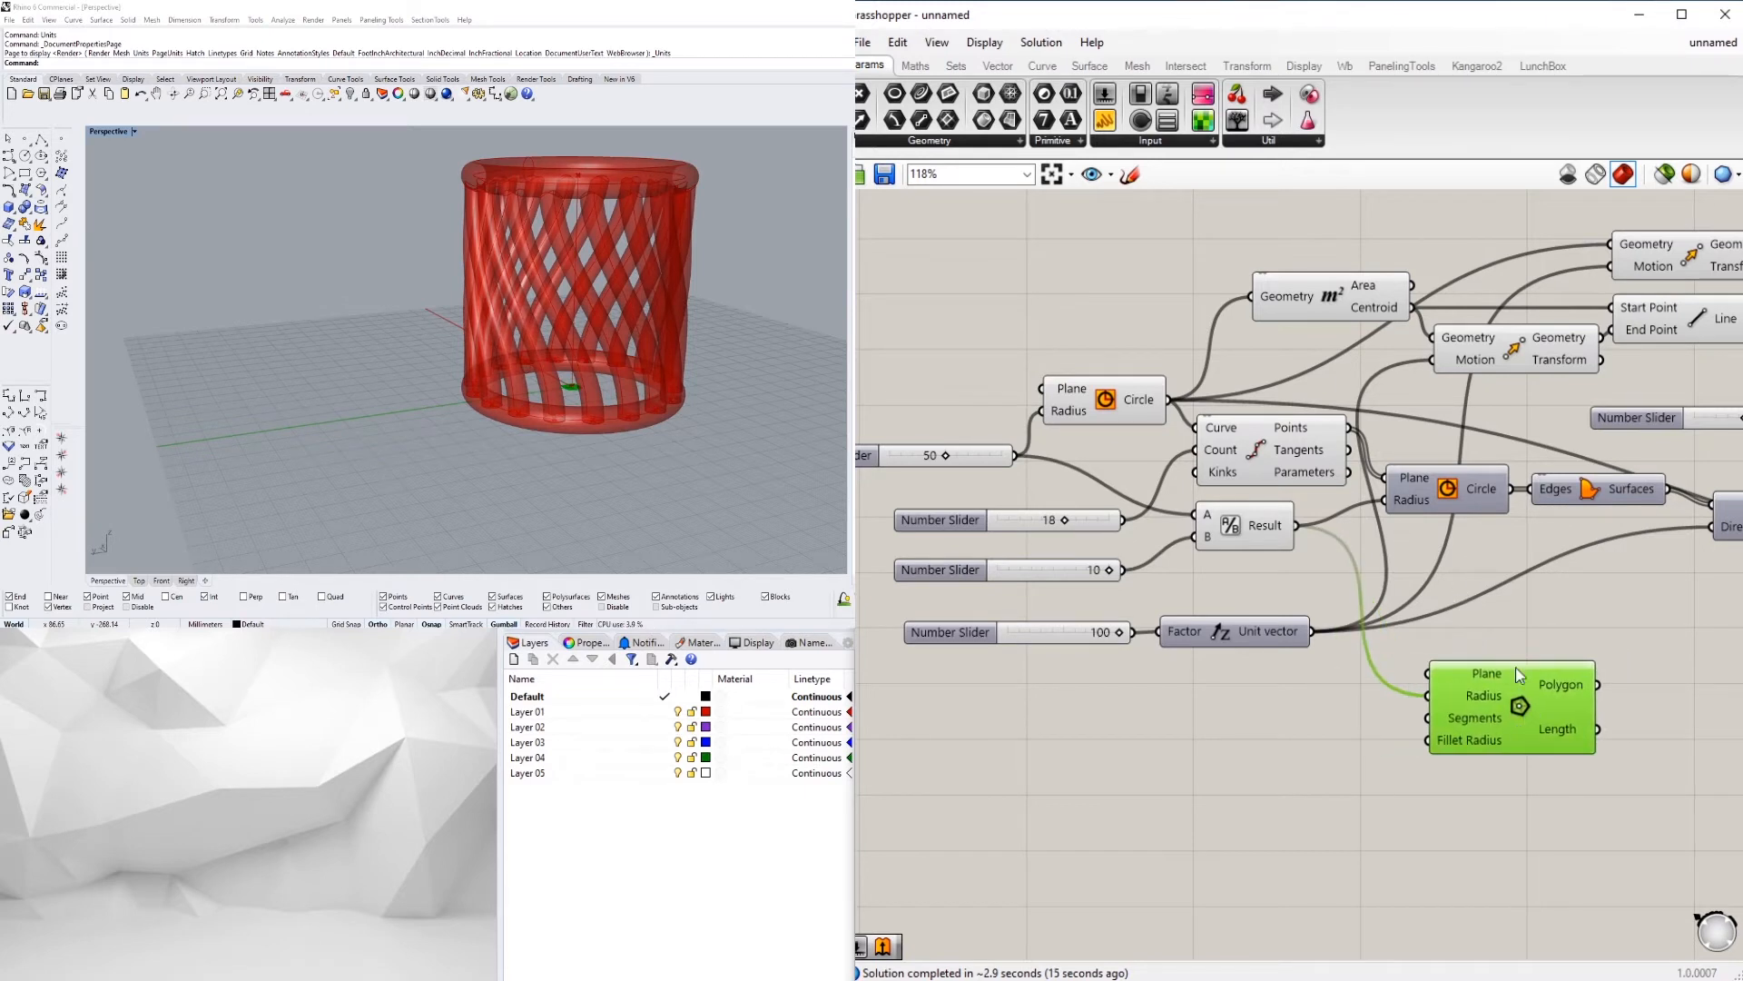
{"action": "right_click_drag", "start_coordinate": [1560, 692], "coordinate": [1571, 743]}
{"action": "left_click_drag", "start_coordinate": [1535, 751], "coordinate": [1491, 738]}
{"action": "right_click_drag", "start_coordinate": [1550, 687], "coordinate": [1492, 713]}
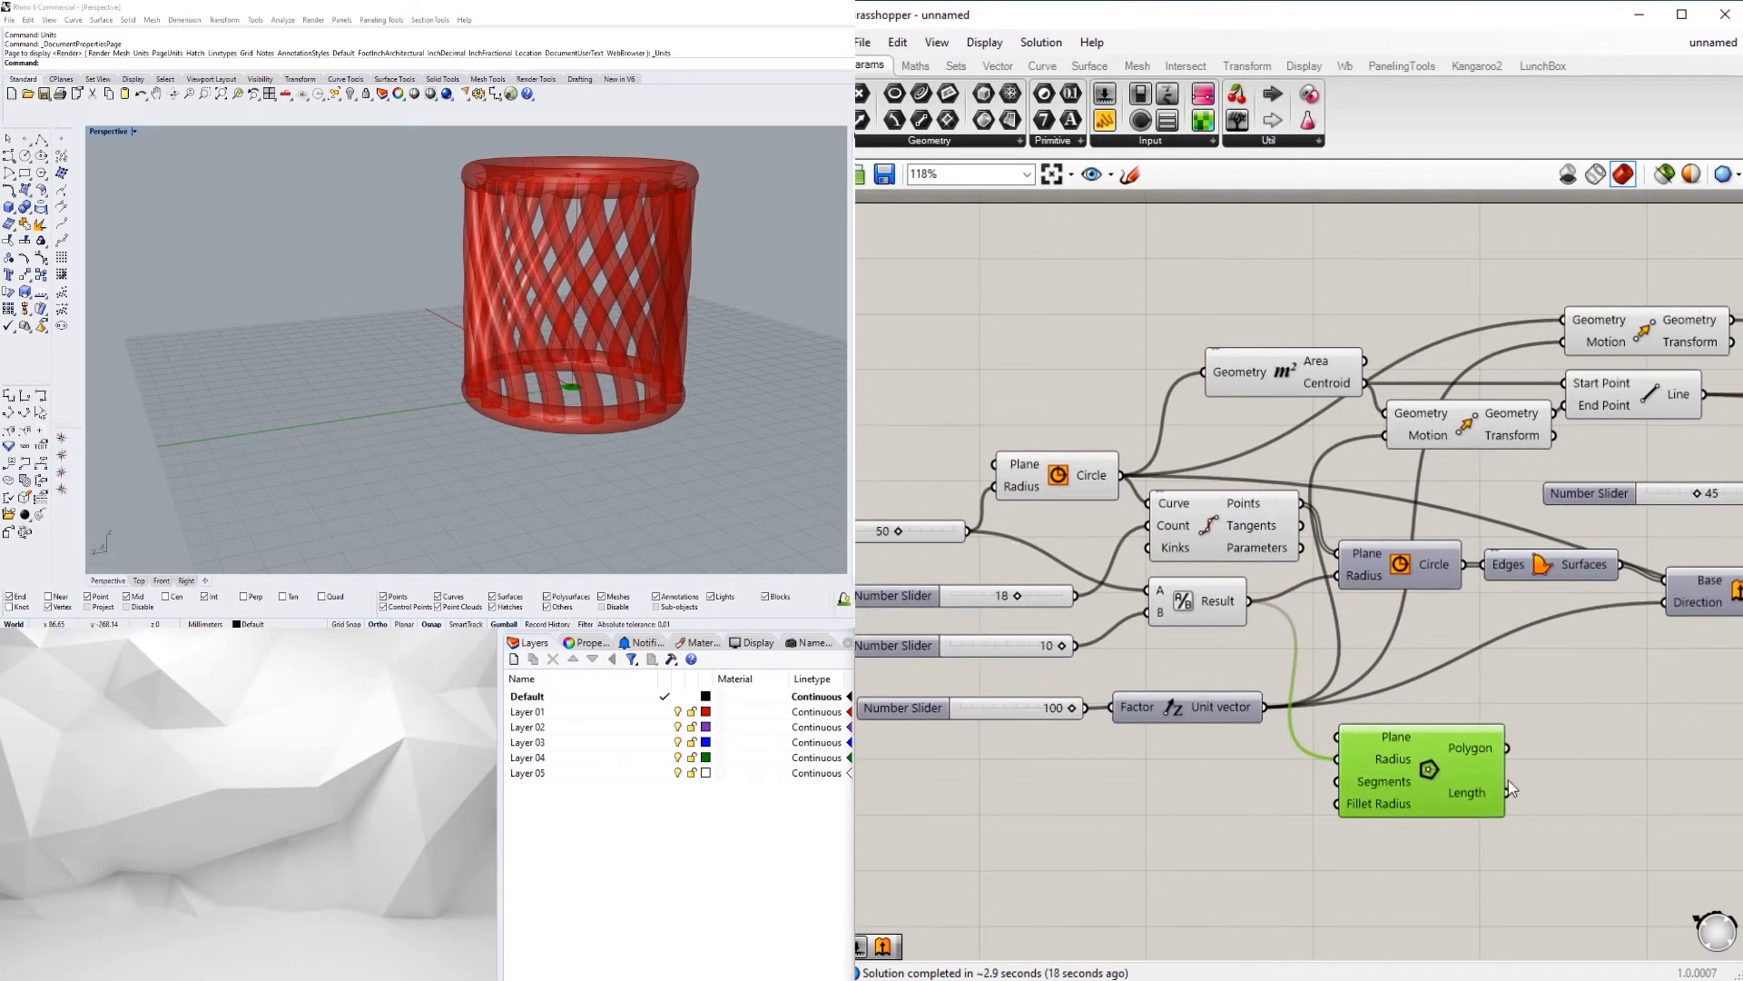
Replace the column Circle with the Polygon, wiring the Divide Curve Points to its Plane and its output to the Boundary Surfaces' Edges
{"action": "left_click_drag", "start_coordinate": [1507, 749], "coordinate": [1431, 545]}
{"action": "scroll", "coordinate": [1395, 581], "scroll_direction": "up", "scroll_amount": 2}
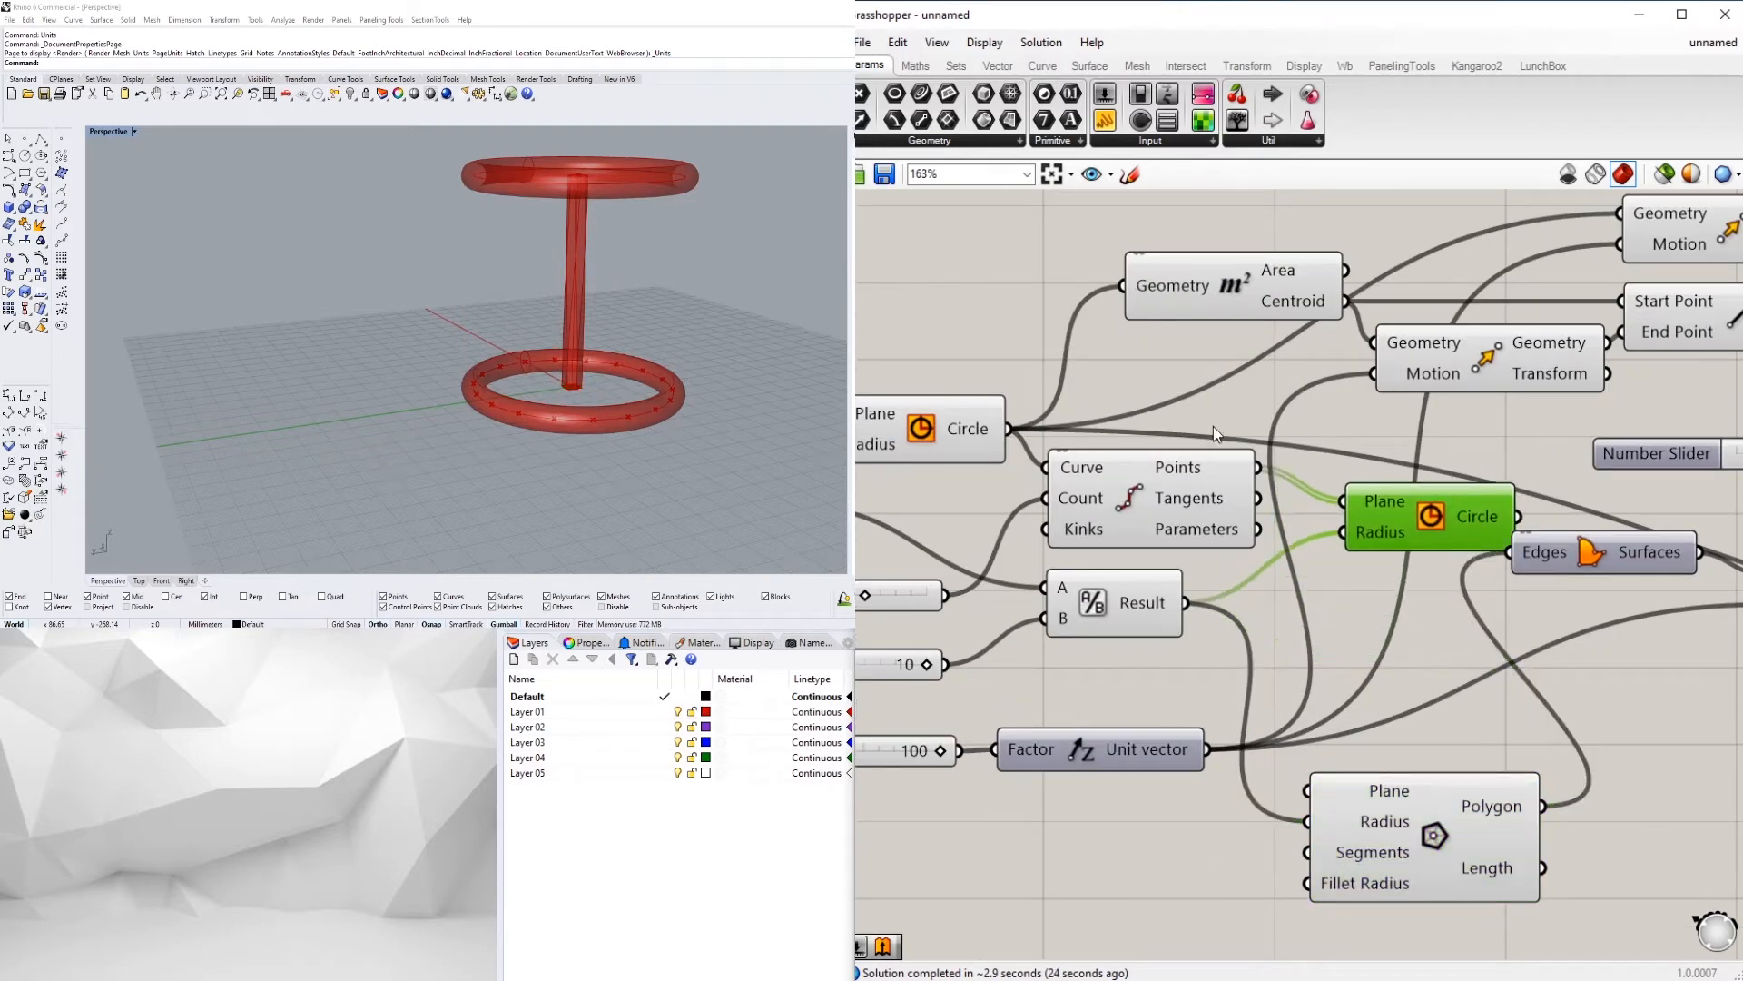
{"action": "left_click_drag", "start_coordinate": [1257, 467], "coordinate": [1314, 791]}
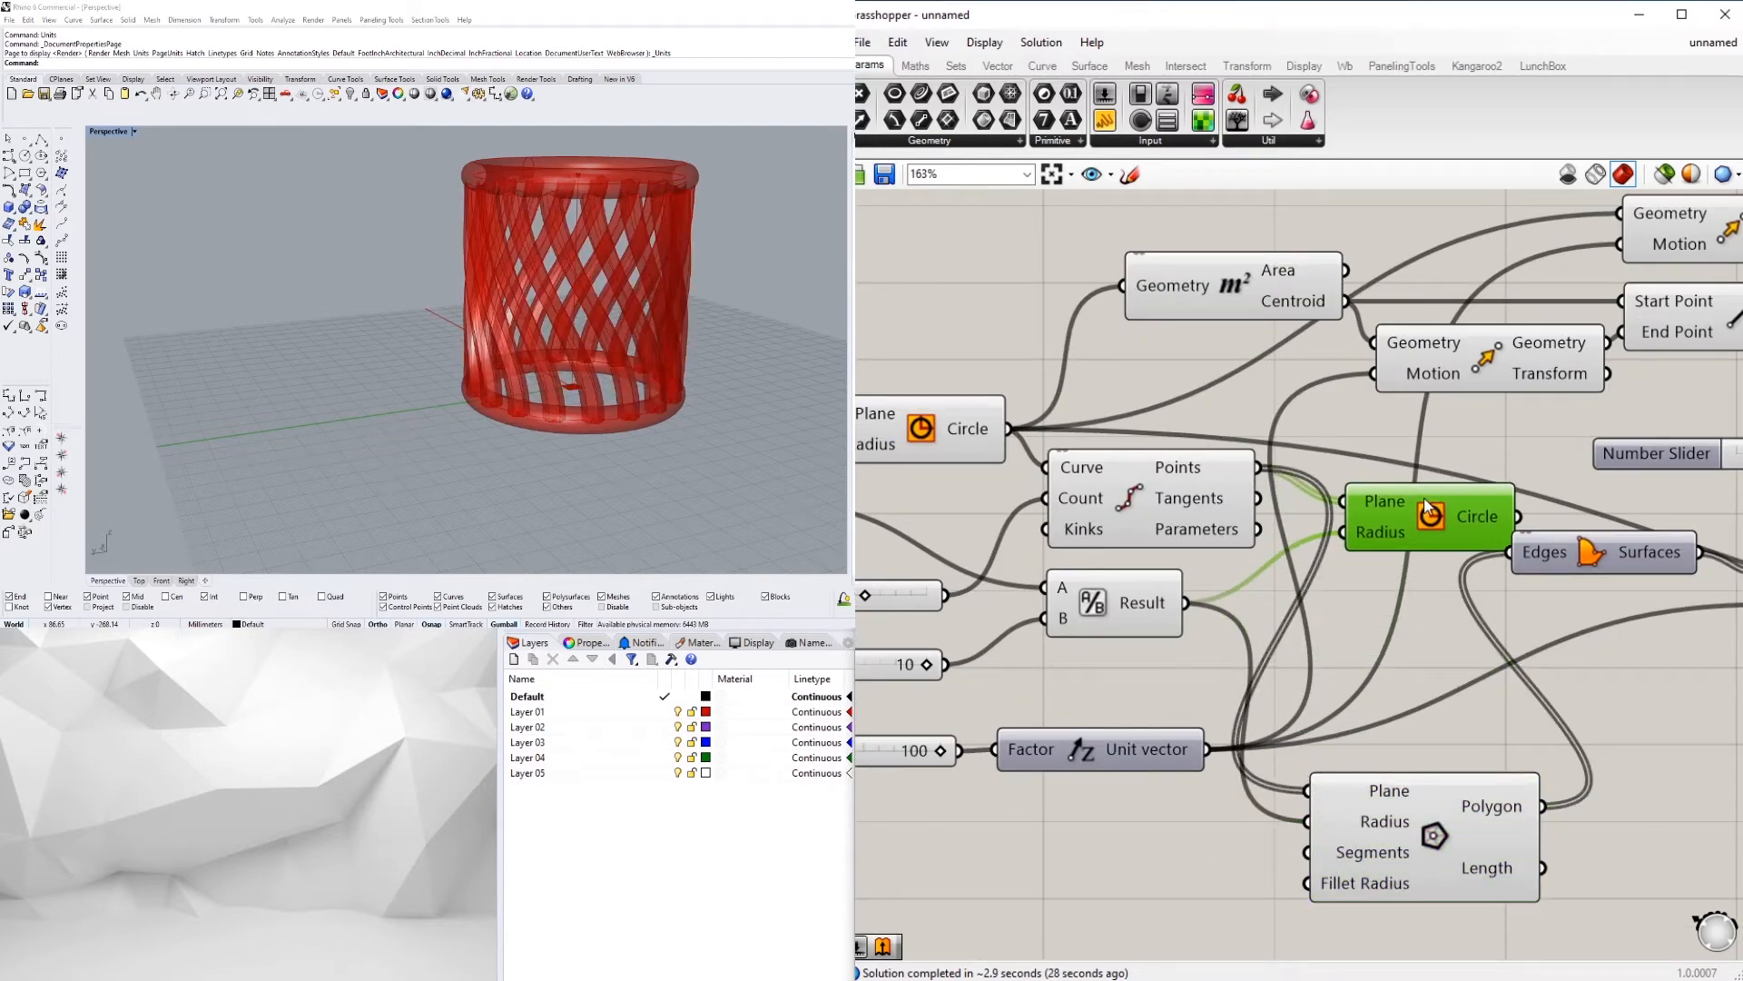
{"action": "key", "text": "Delete"}
{"action": "scroll", "coordinate": [1445, 532], "scroll_direction": "down", "scroll_amount": 1}
Connect the upper Twist's Geometry output to the remaining Solid Union's Breps input alongside the existing connections
{"action": "scroll", "coordinate": [1446, 532], "scroll_direction": "down", "scroll_amount": 4}
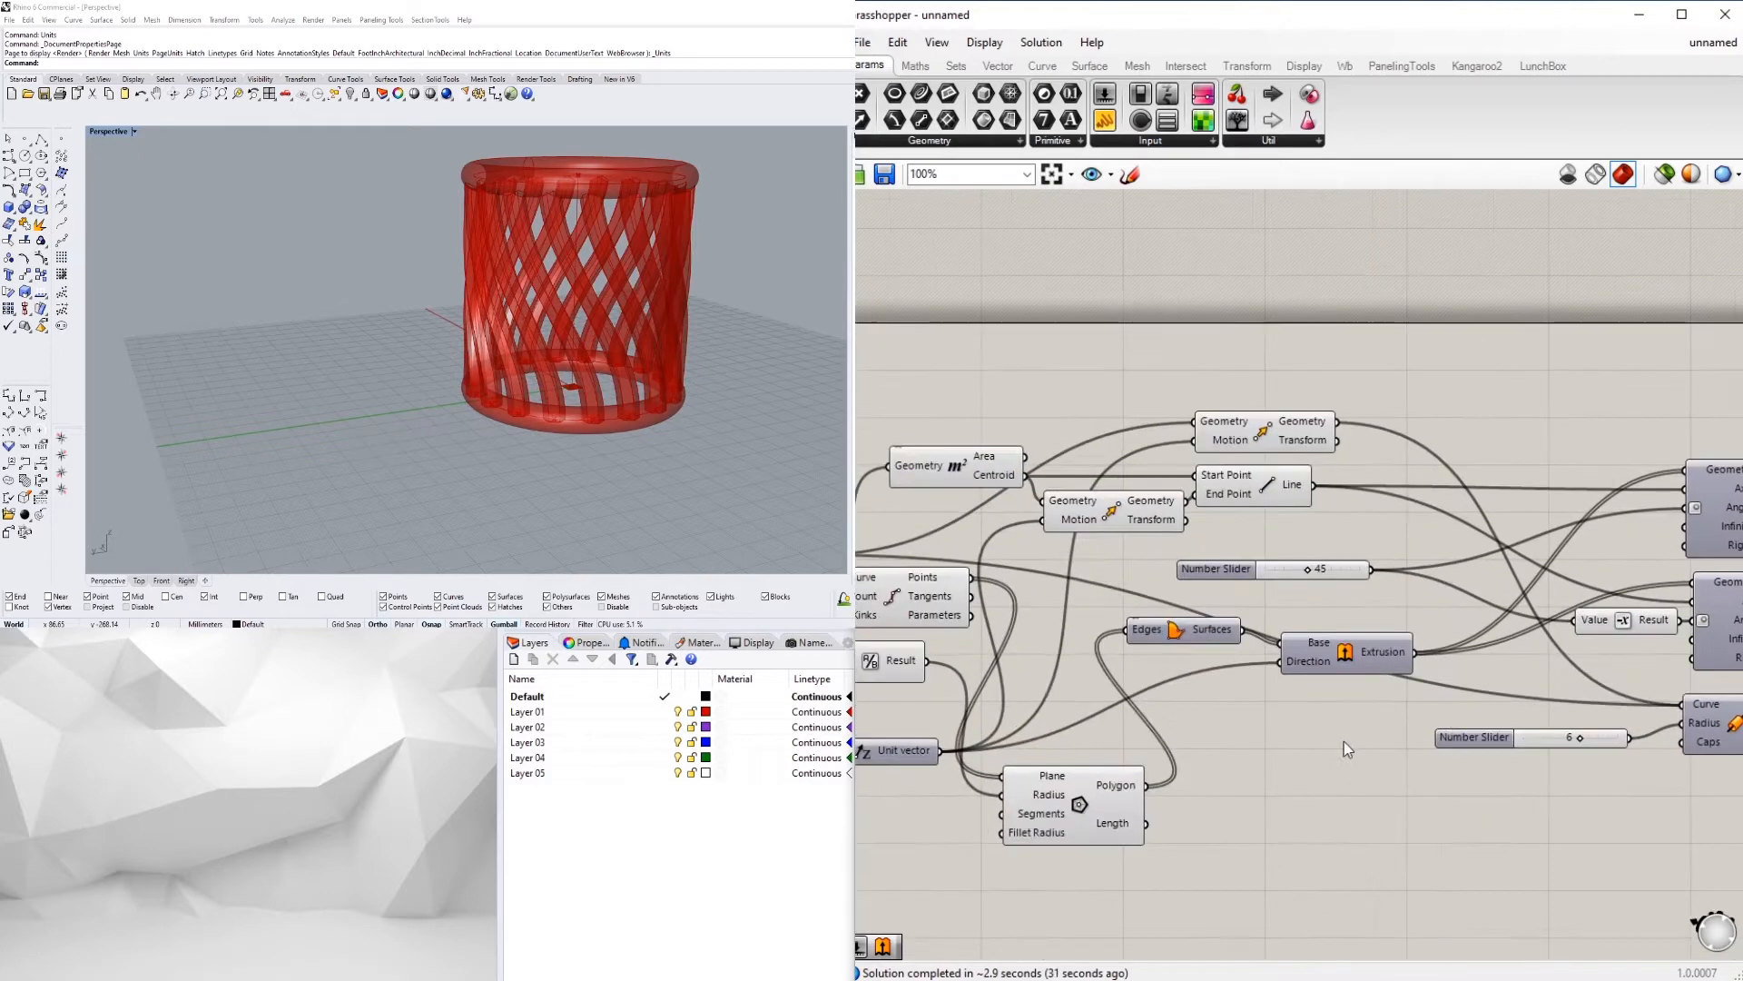
{"action": "left_click_drag", "start_coordinate": [1369, 593], "coordinate": [1489, 713]}
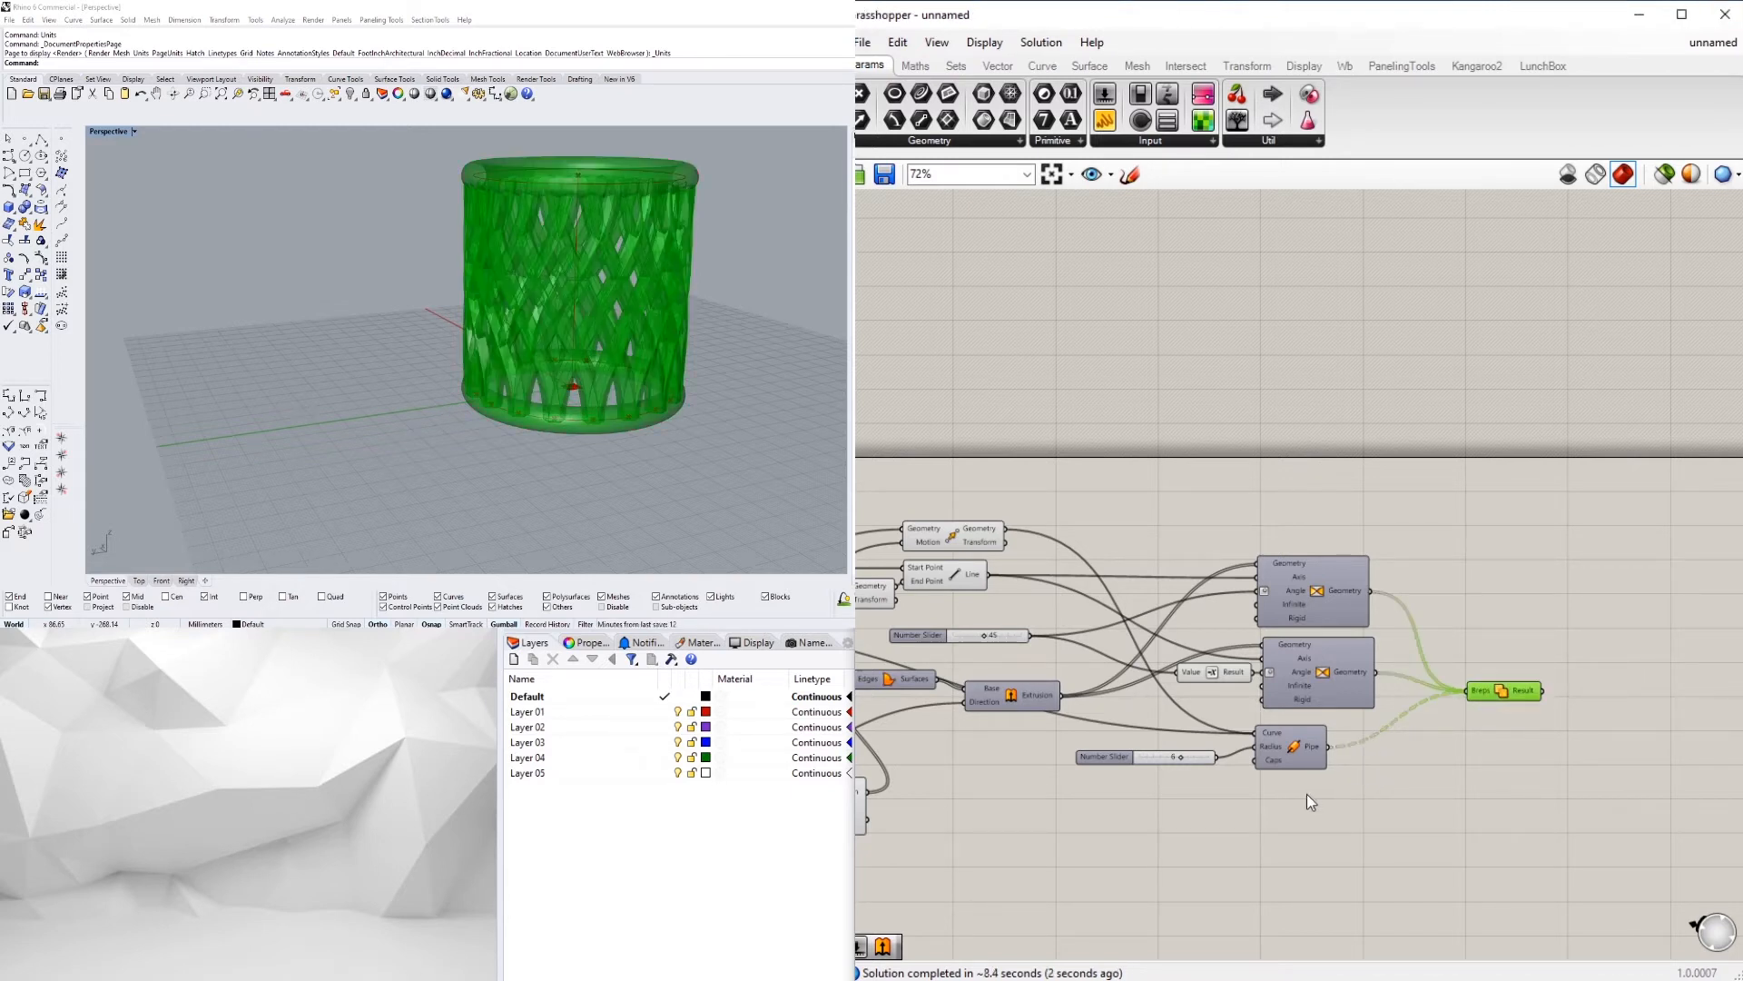
Flatten the Pipe component's output and check the resulting union in the viewport
{"action": "right_click", "coordinate": [1313, 750]}
{"action": "left_click", "coordinate": [1359, 850]}
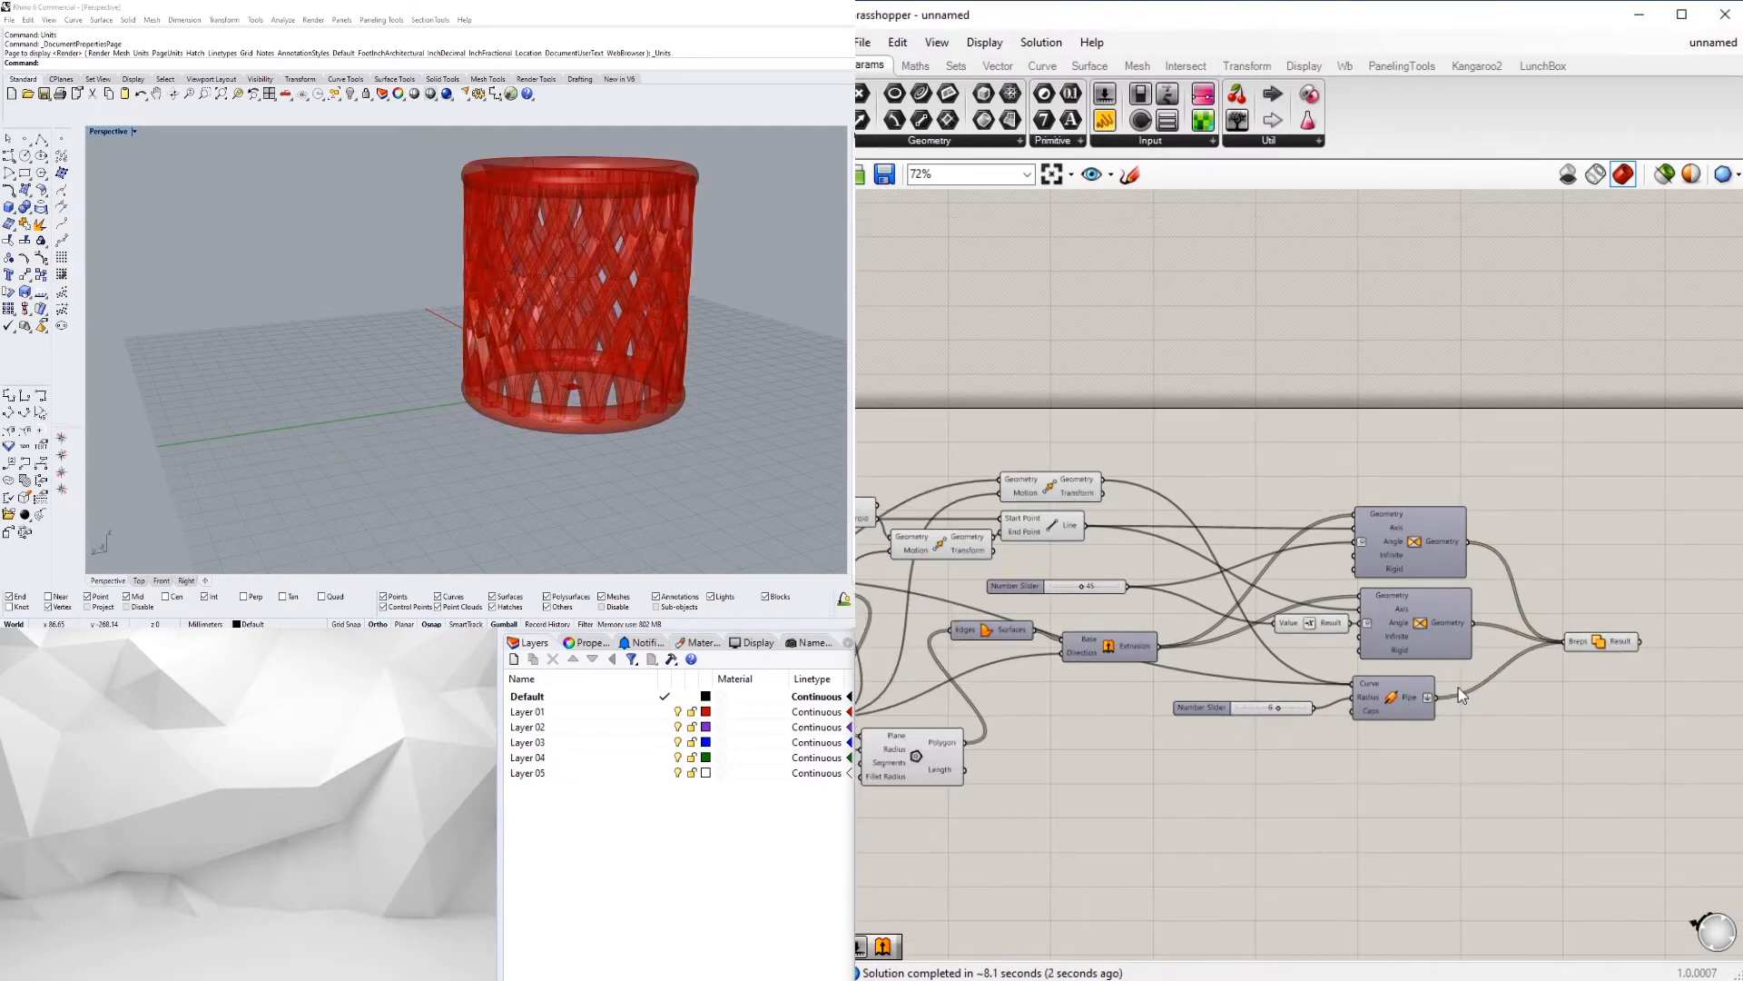
{"action": "left_click", "coordinate": [1603, 650]}
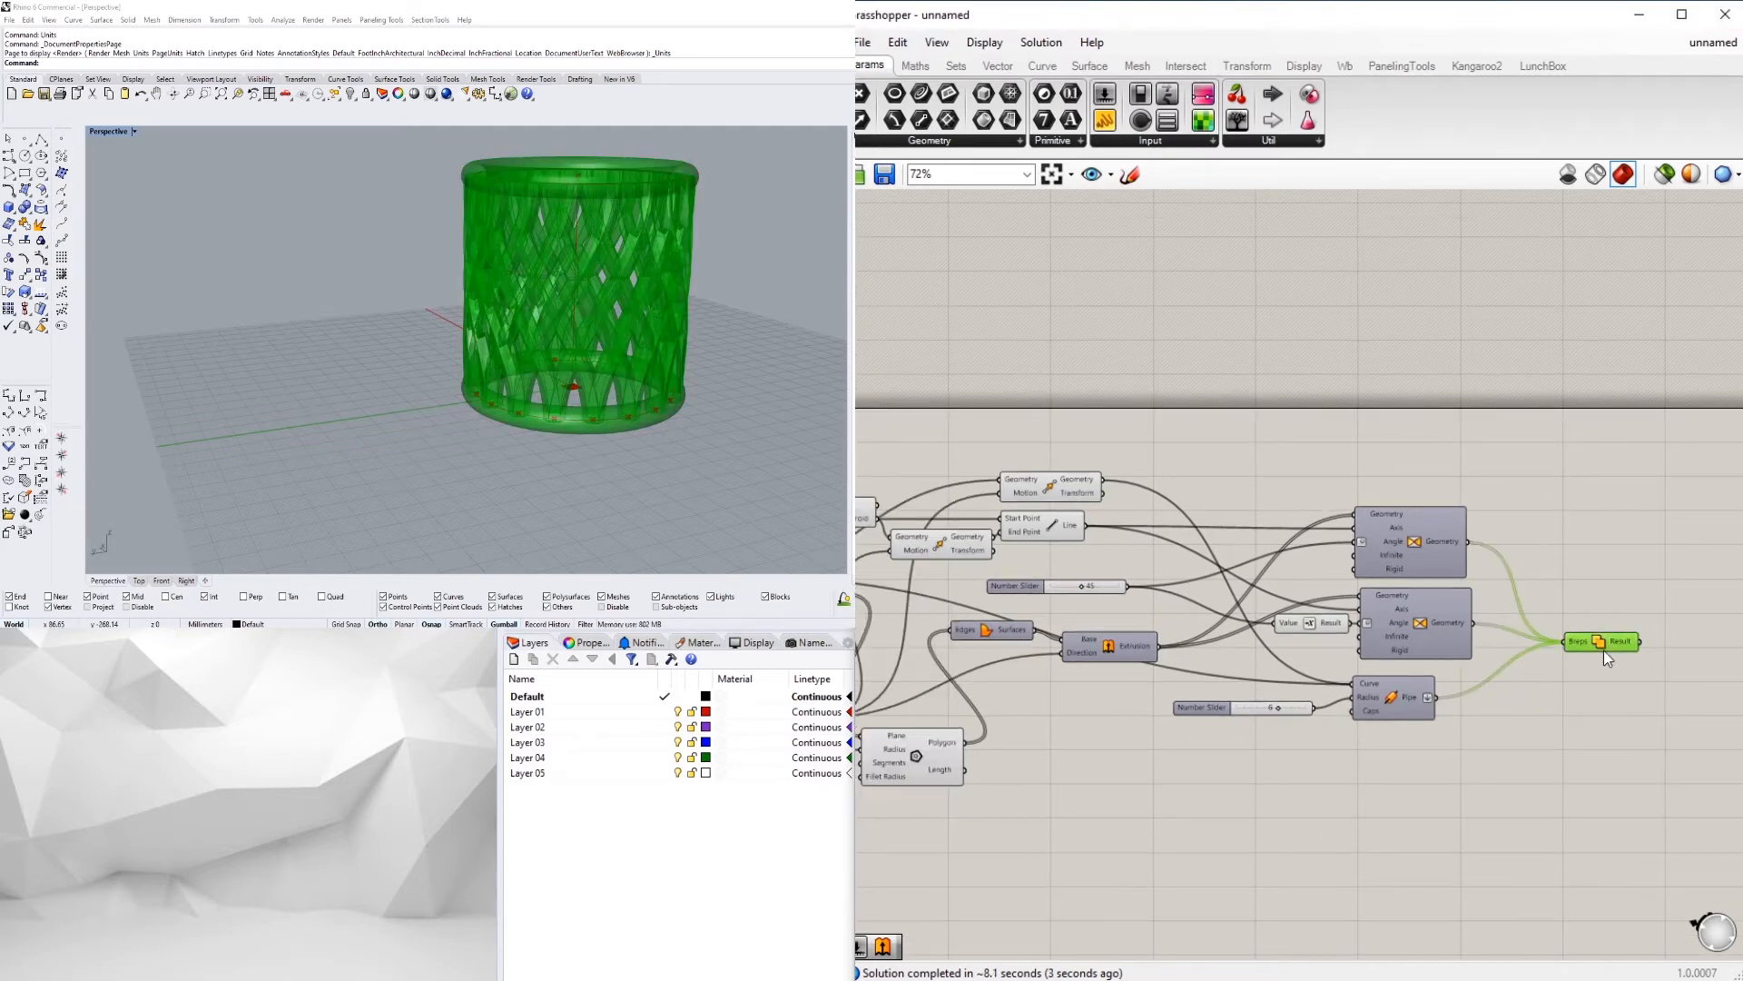
{"action": "right_click_drag", "start_coordinate": [788, 278], "coordinate": [797, 329]}
{"action": "left_click", "coordinate": [1588, 685]}
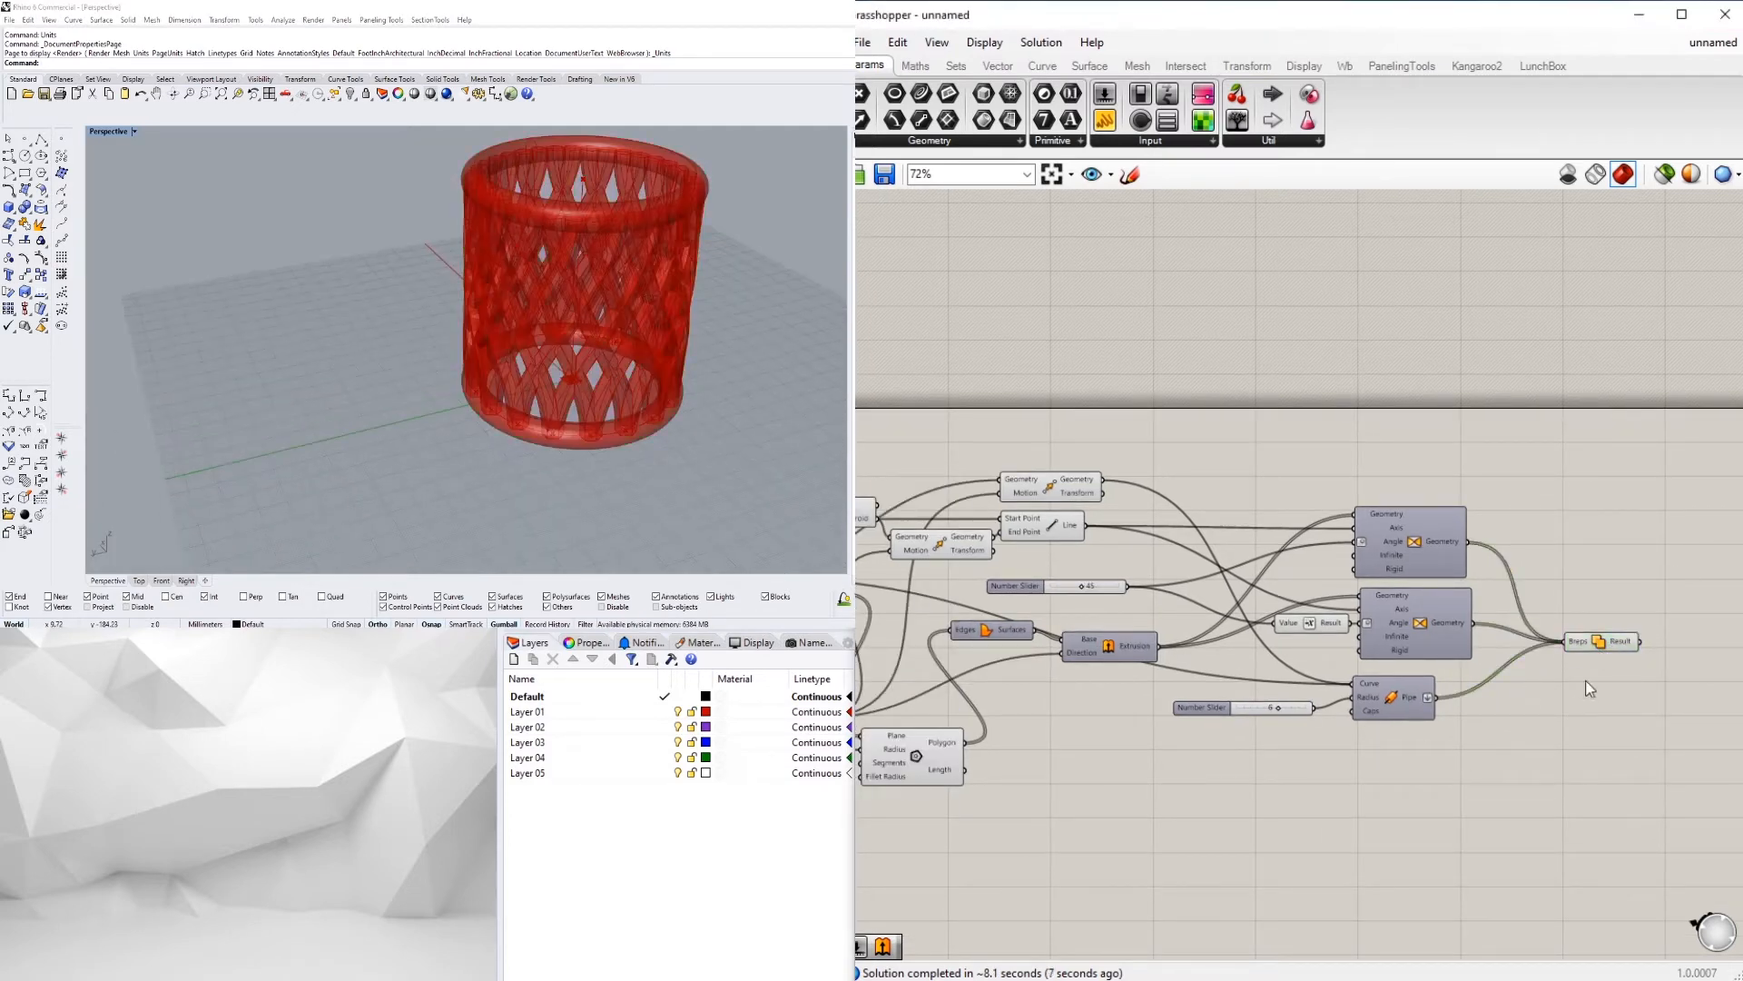
Flatten the Breps input of the Solid Union that merges both Twists and the Pipe
{"action": "scroll", "coordinate": [1588, 666], "scroll_direction": "up", "scroll_amount": 3}
{"action": "right_click", "coordinate": [1580, 621]}
{"action": "left_click", "coordinate": [1634, 764]}
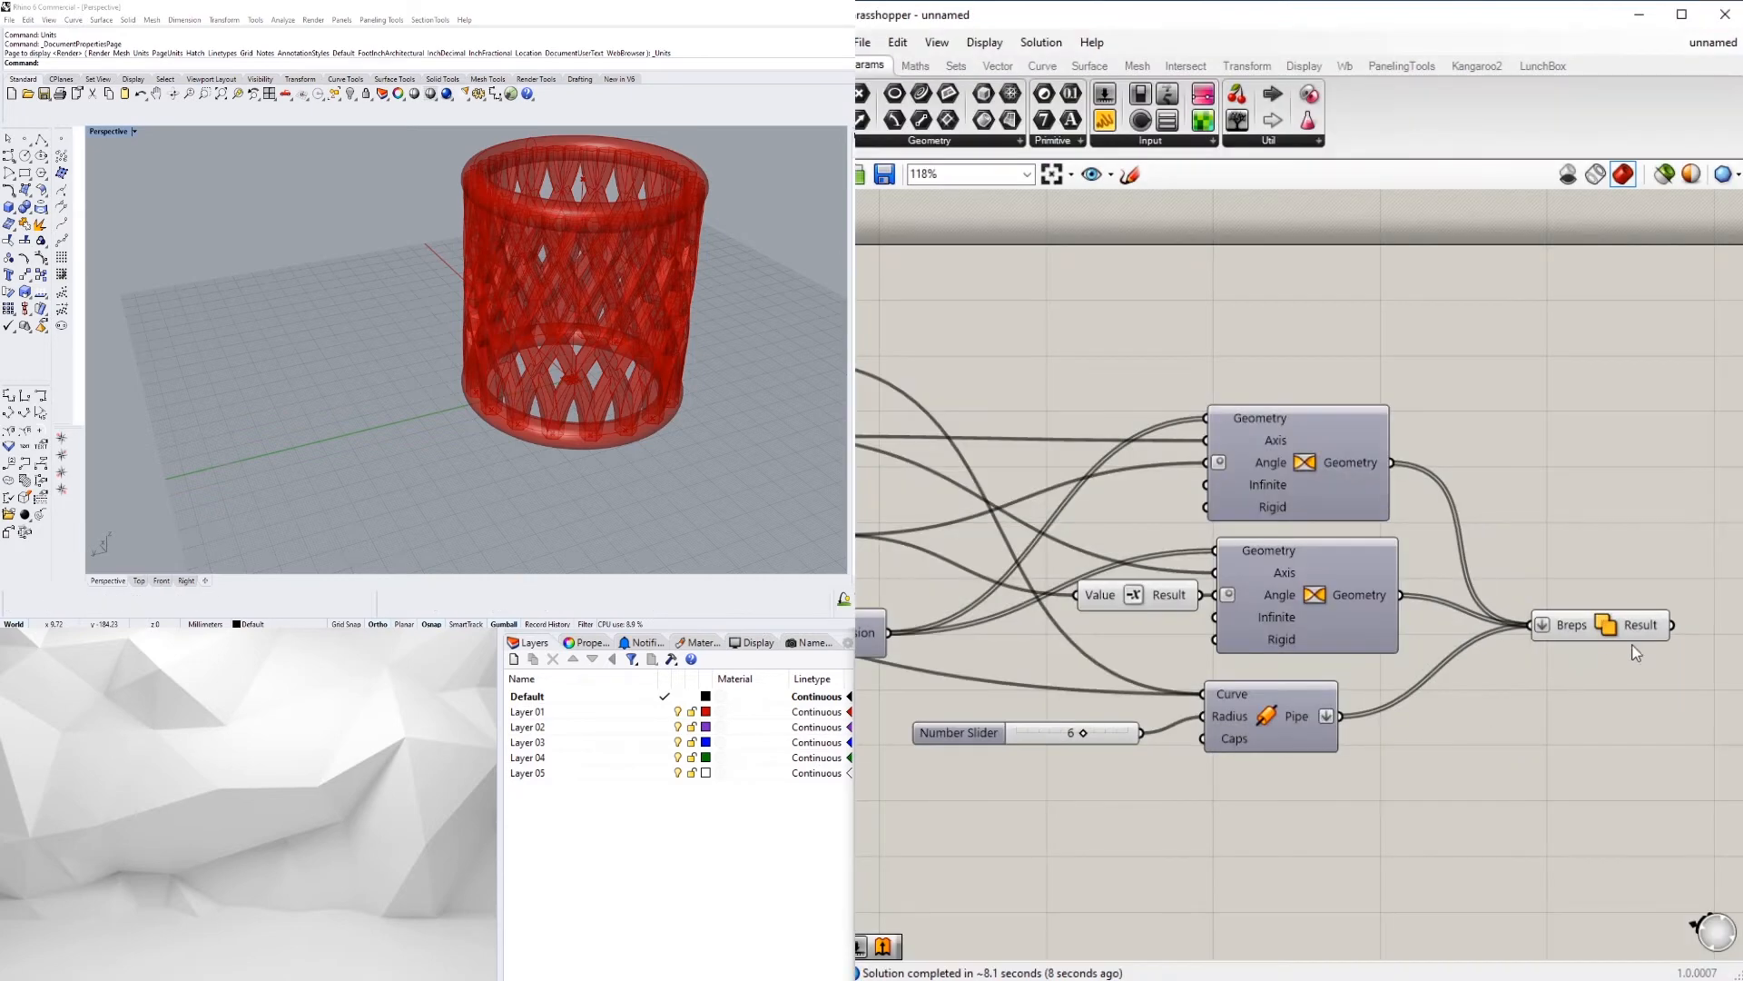
Delete the Pipe component so that only the two Twists feed the Solid Union
{"action": "left_click", "coordinate": [1600, 628]}
{"action": "left_click", "coordinate": [1275, 733]}
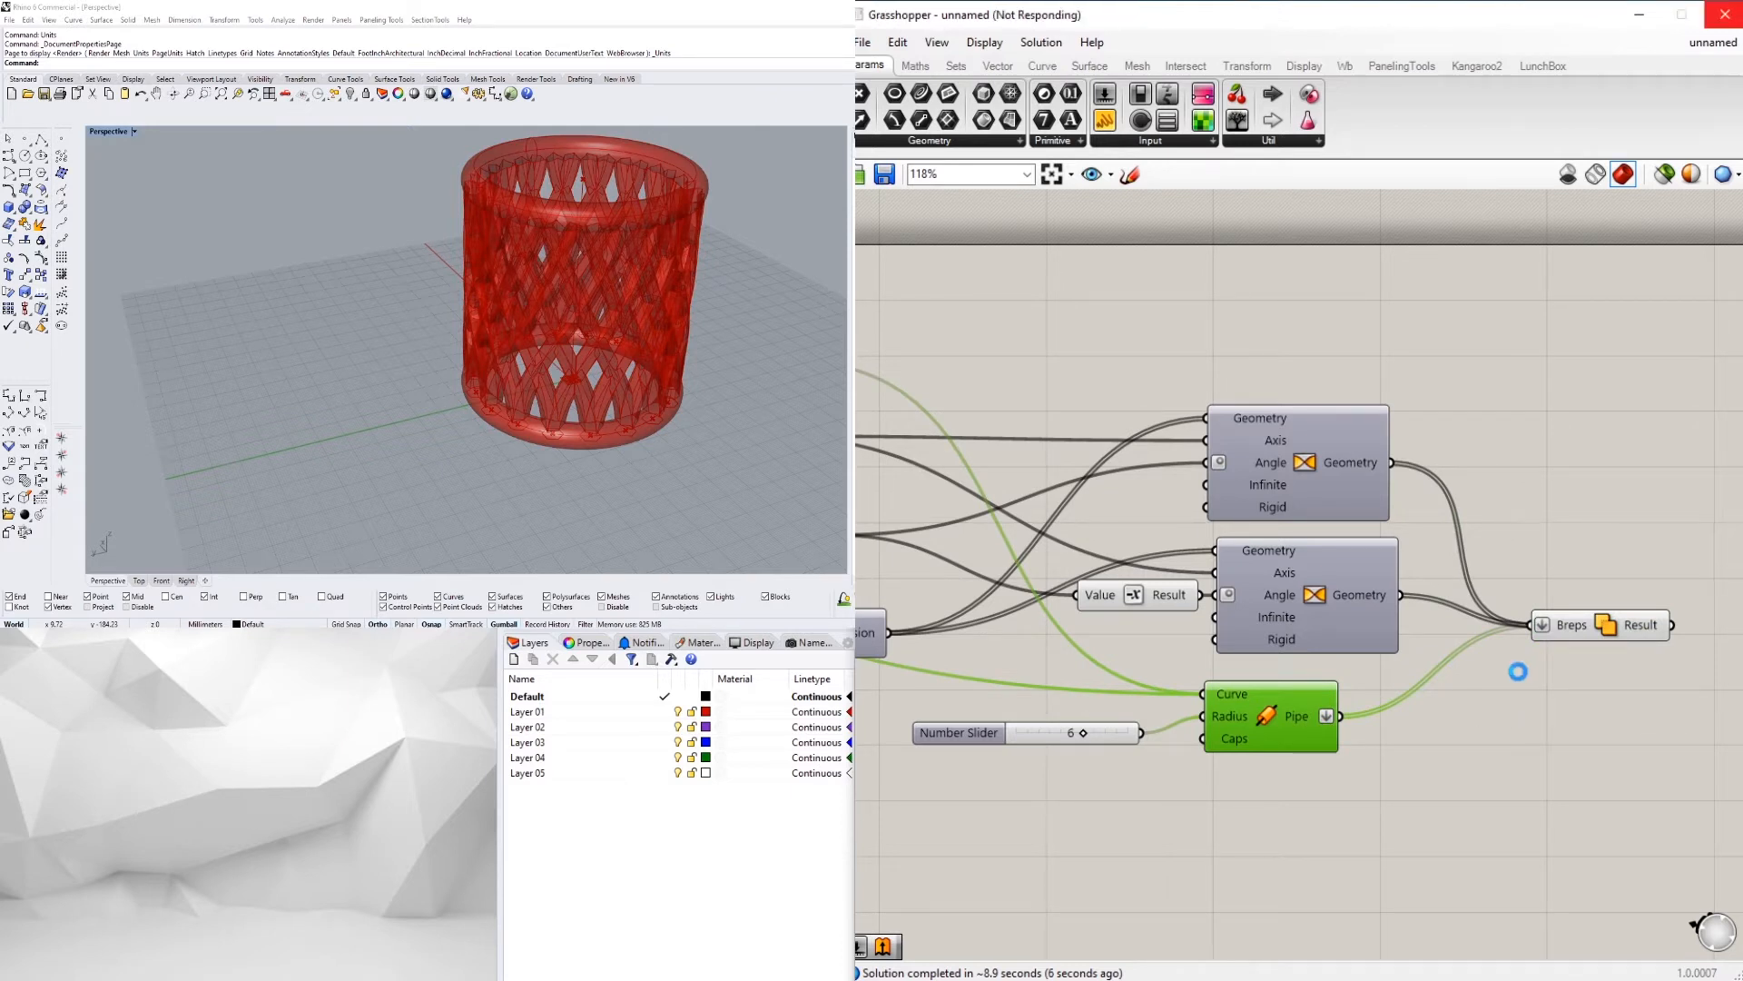
{"action": "key", "text": "Delete"}
{"action": "right_click_drag", "start_coordinate": [1463, 724], "coordinate": [1505, 684]}
{"action": "right_click_drag", "start_coordinate": [427, 345], "coordinate": [491, 291]}
{"action": "scroll", "coordinate": [558, 227], "scroll_direction": "up", "scroll_amount": 4}
{"action": "scroll", "coordinate": [636, 182], "scroll_direction": "down", "scroll_amount": 1}
{"action": "right_click_drag", "start_coordinate": [1543, 677], "coordinate": [1211, 694]}
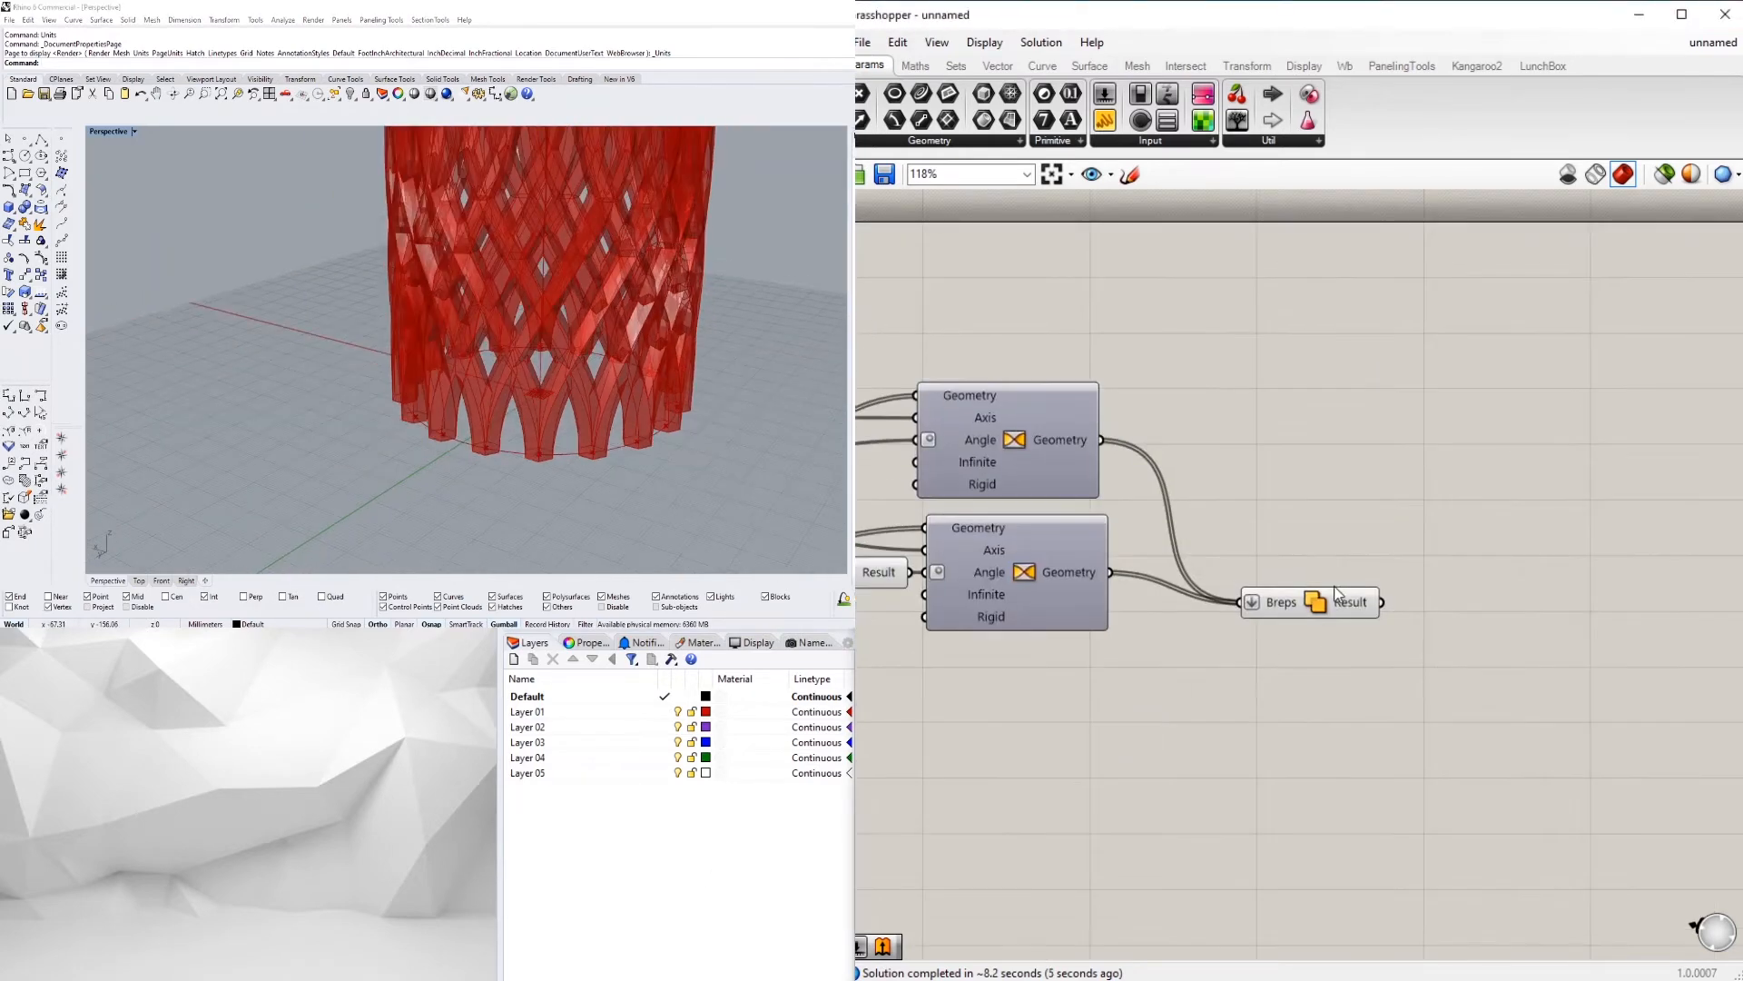
Move the Solid Union up so that it sits level between the two Twist outputs
{"action": "left_click_drag", "start_coordinate": [1297, 602], "coordinate": [1244, 514]}
{"action": "left_click", "coordinate": [1386, 619]}
{"action": "scroll", "coordinate": [408, 341], "scroll_direction": "down", "scroll_amount": 4}
{"action": "scroll", "coordinate": [477, 275], "scroll_direction": "up", "scroll_amount": 4}
{"action": "right_click_drag", "start_coordinate": [477, 274], "coordinate": [626, 259]}
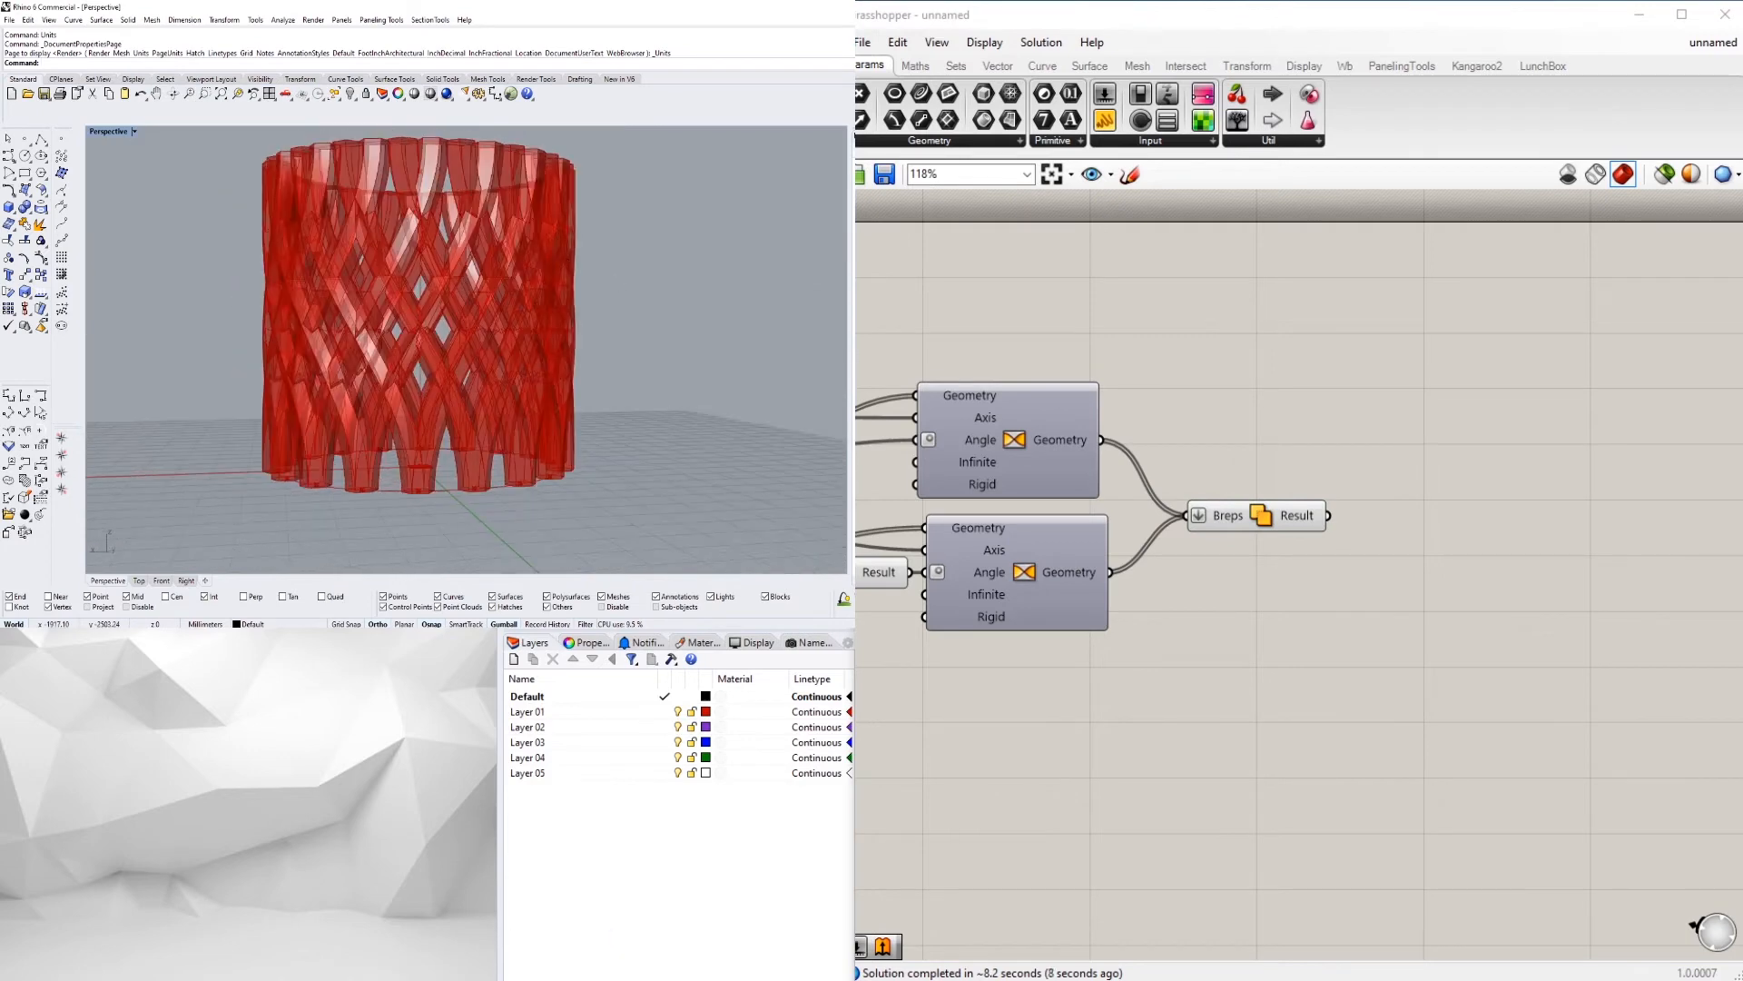
Add a Custom Preview component and connect the Solid Union's Result to it
{"action": "right_click_drag", "start_coordinate": [1504, 572], "coordinate": [1635, 591]}
{"action": "double_click", "coordinate": [1634, 588]}
{"action": "type", "text": "cus"}
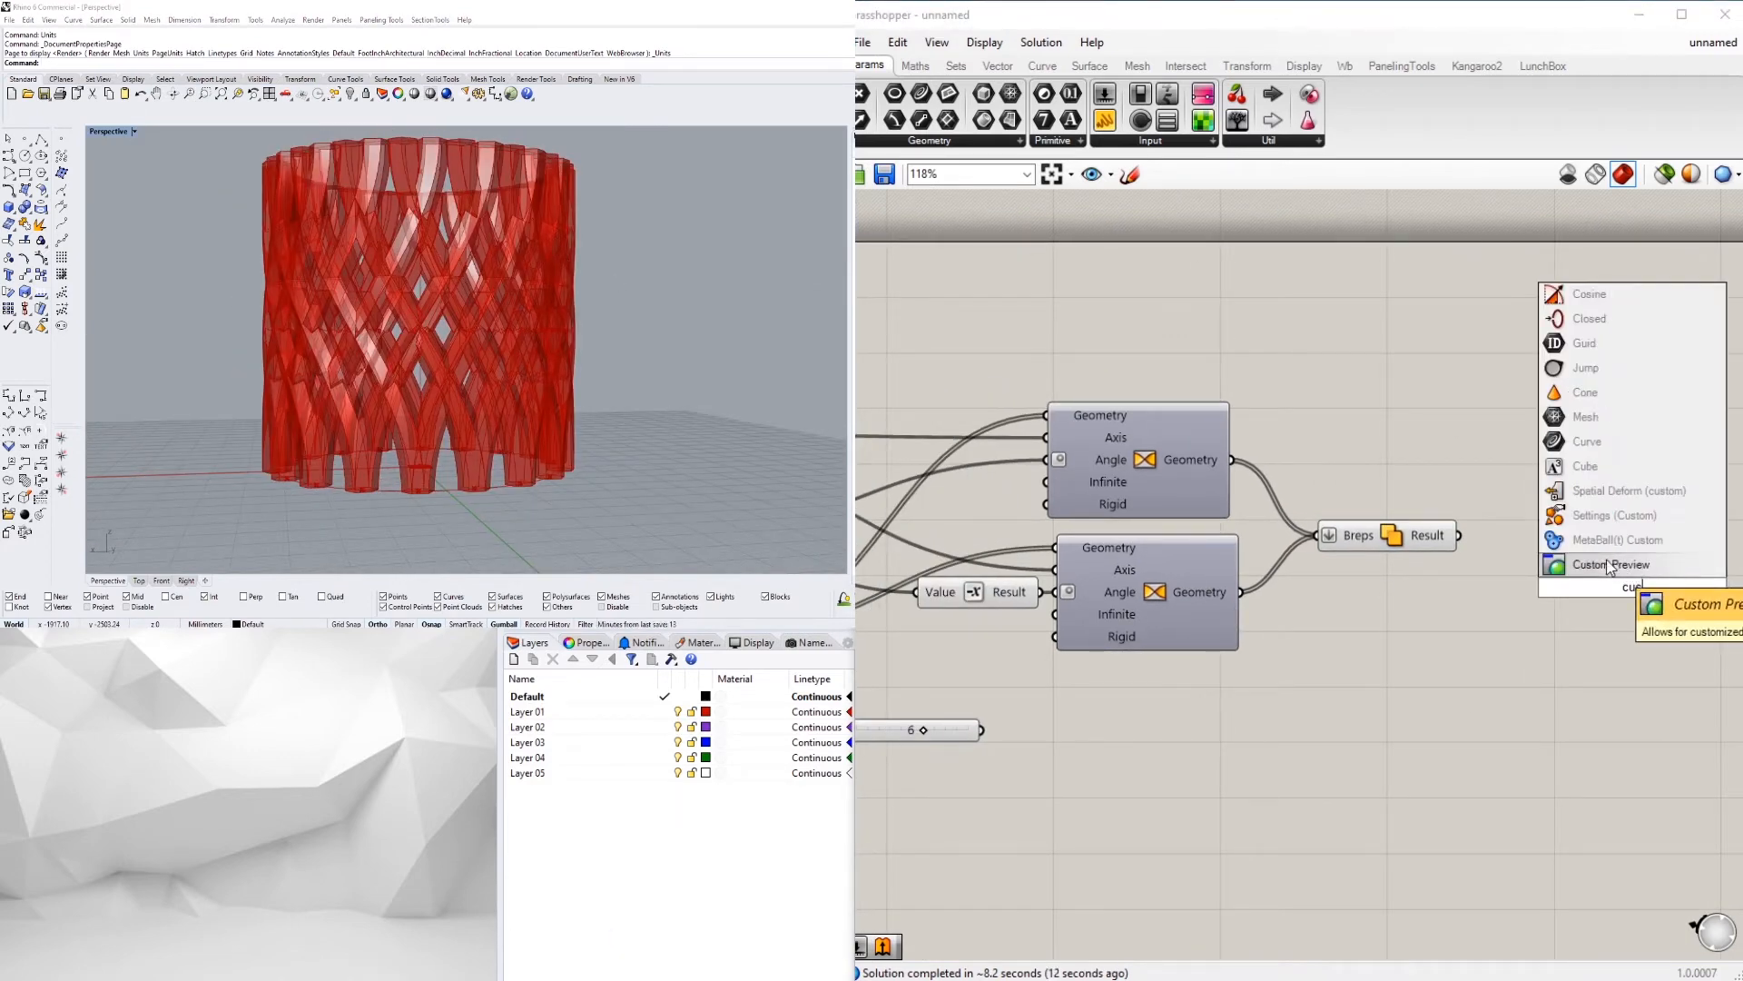
{"action": "left_click", "coordinate": [1616, 565]}
{"action": "left_click_drag", "start_coordinate": [1458, 535], "coordinate": [1585, 577]}
{"action": "right_click_drag", "start_coordinate": [490, 363], "coordinate": [490, 422]}
{"action": "scroll", "coordinate": [398, 381], "scroll_direction": "down", "scroll_amount": 3}
Duplicate the slider set to 10 and connect the copy to the Polygon's Radius input in place of the Division Result
{"action": "right_click_drag", "start_coordinate": [1060, 751], "coordinate": [1597, 703]}
{"action": "scroll", "coordinate": [1597, 703], "scroll_direction": "down", "scroll_amount": 2}
{"action": "scroll", "coordinate": [1226, 726], "scroll_direction": "up", "scroll_amount": 1}
{"action": "left_click_drag", "start_coordinate": [1097, 606], "coordinate": [1161, 740], "text": "alt"}
{"action": "left_click_drag", "start_coordinate": [1285, 730], "coordinate": [1451, 707]}
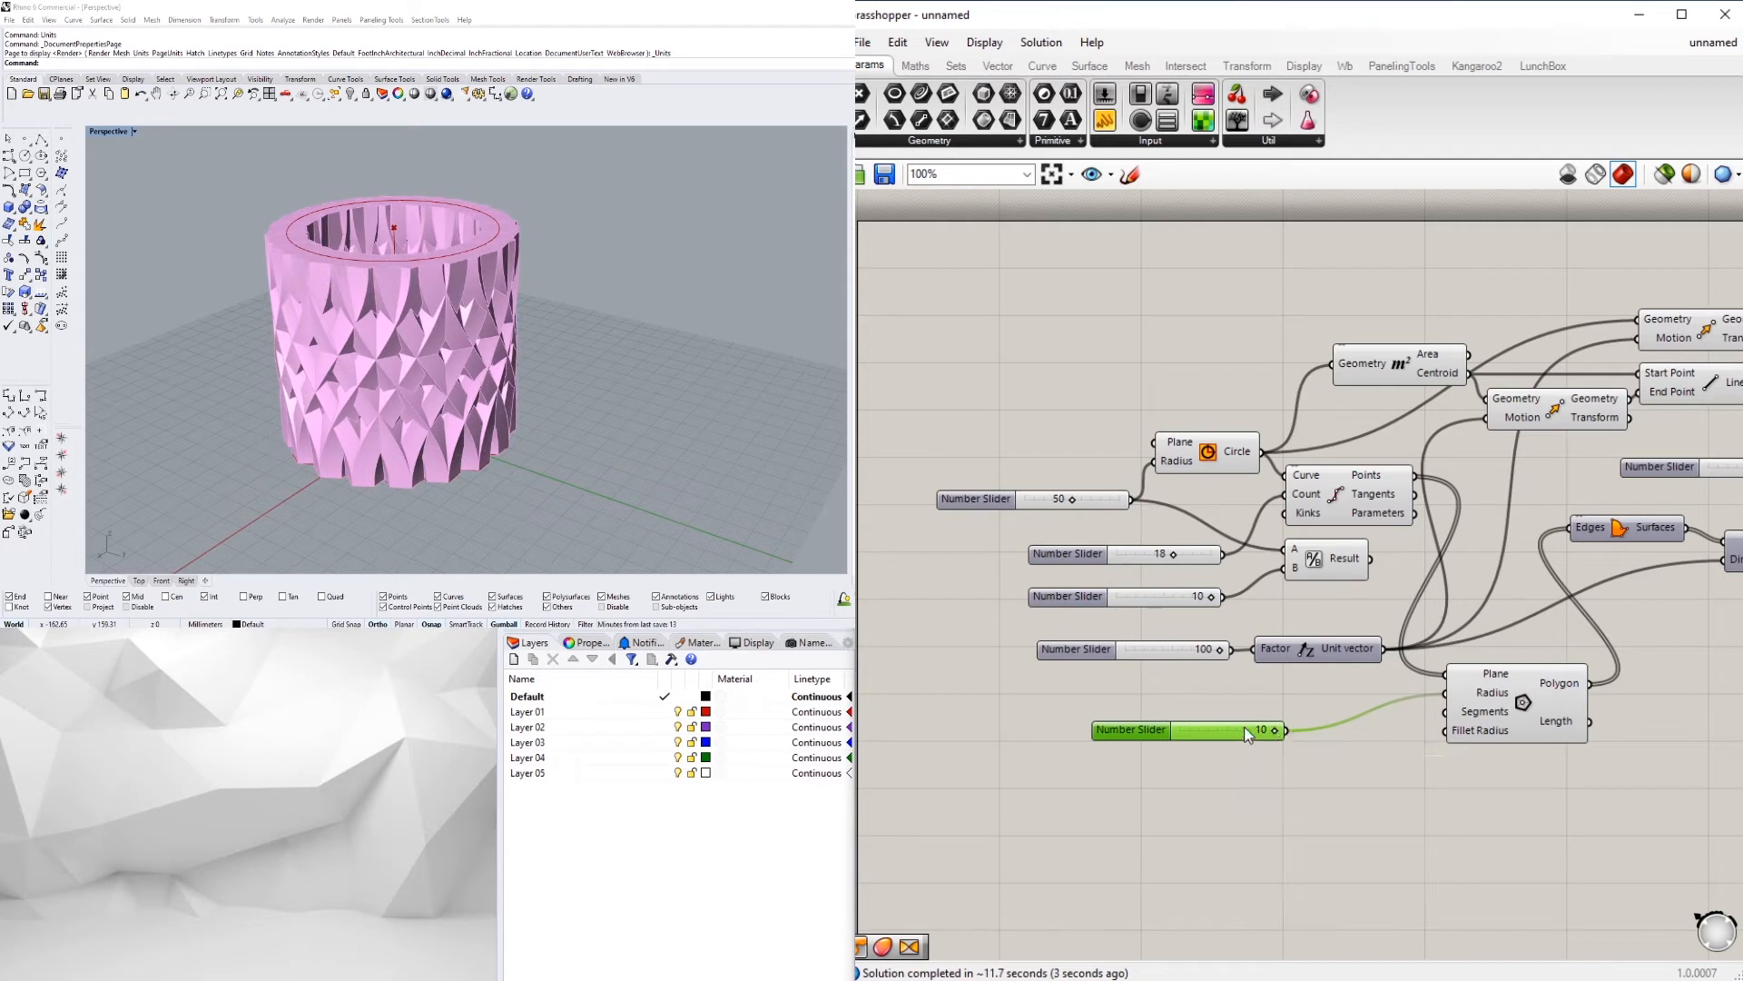
Set the polygon radius slider to 3
{"action": "double_click", "coordinate": [1262, 731]}
{"action": "type", "text": "3"}
{"action": "key", "text": "Return"}
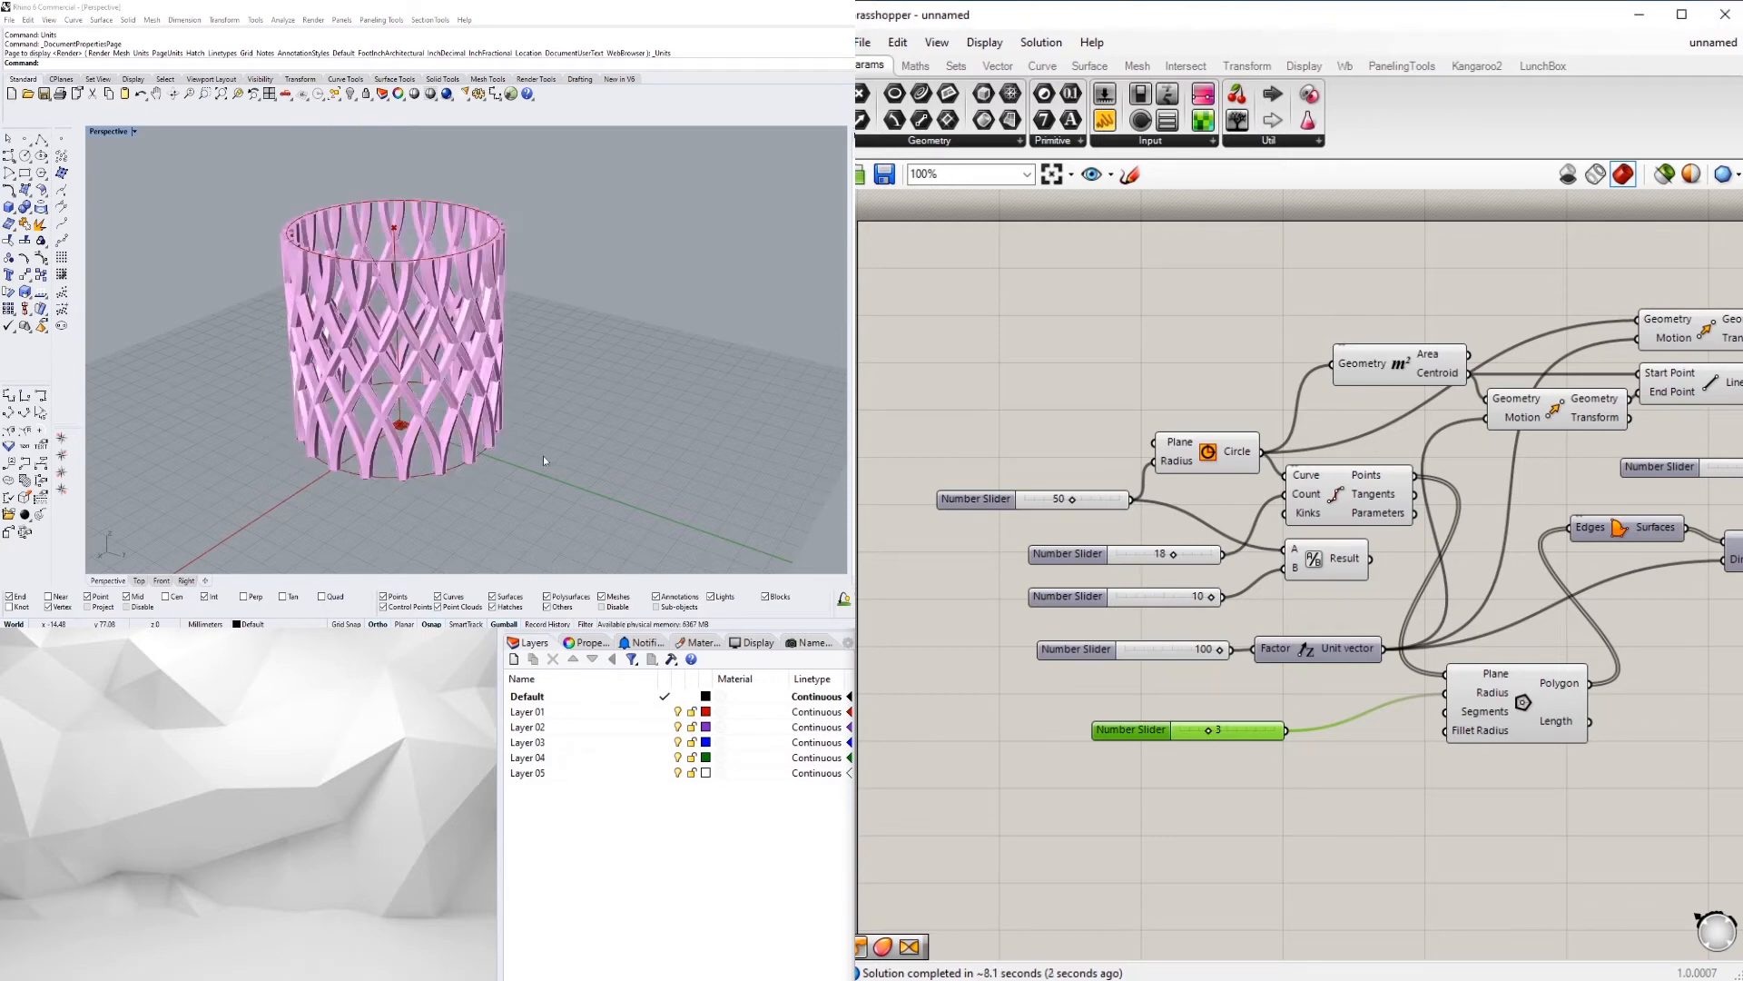
Examine the lattice's crossing polygonal struts from above and from the side
{"action": "right_click_drag", "start_coordinate": [543, 455], "coordinate": [445, 249]}
{"action": "scroll", "coordinate": [446, 253], "scroll_direction": "up", "scroll_amount": 3}
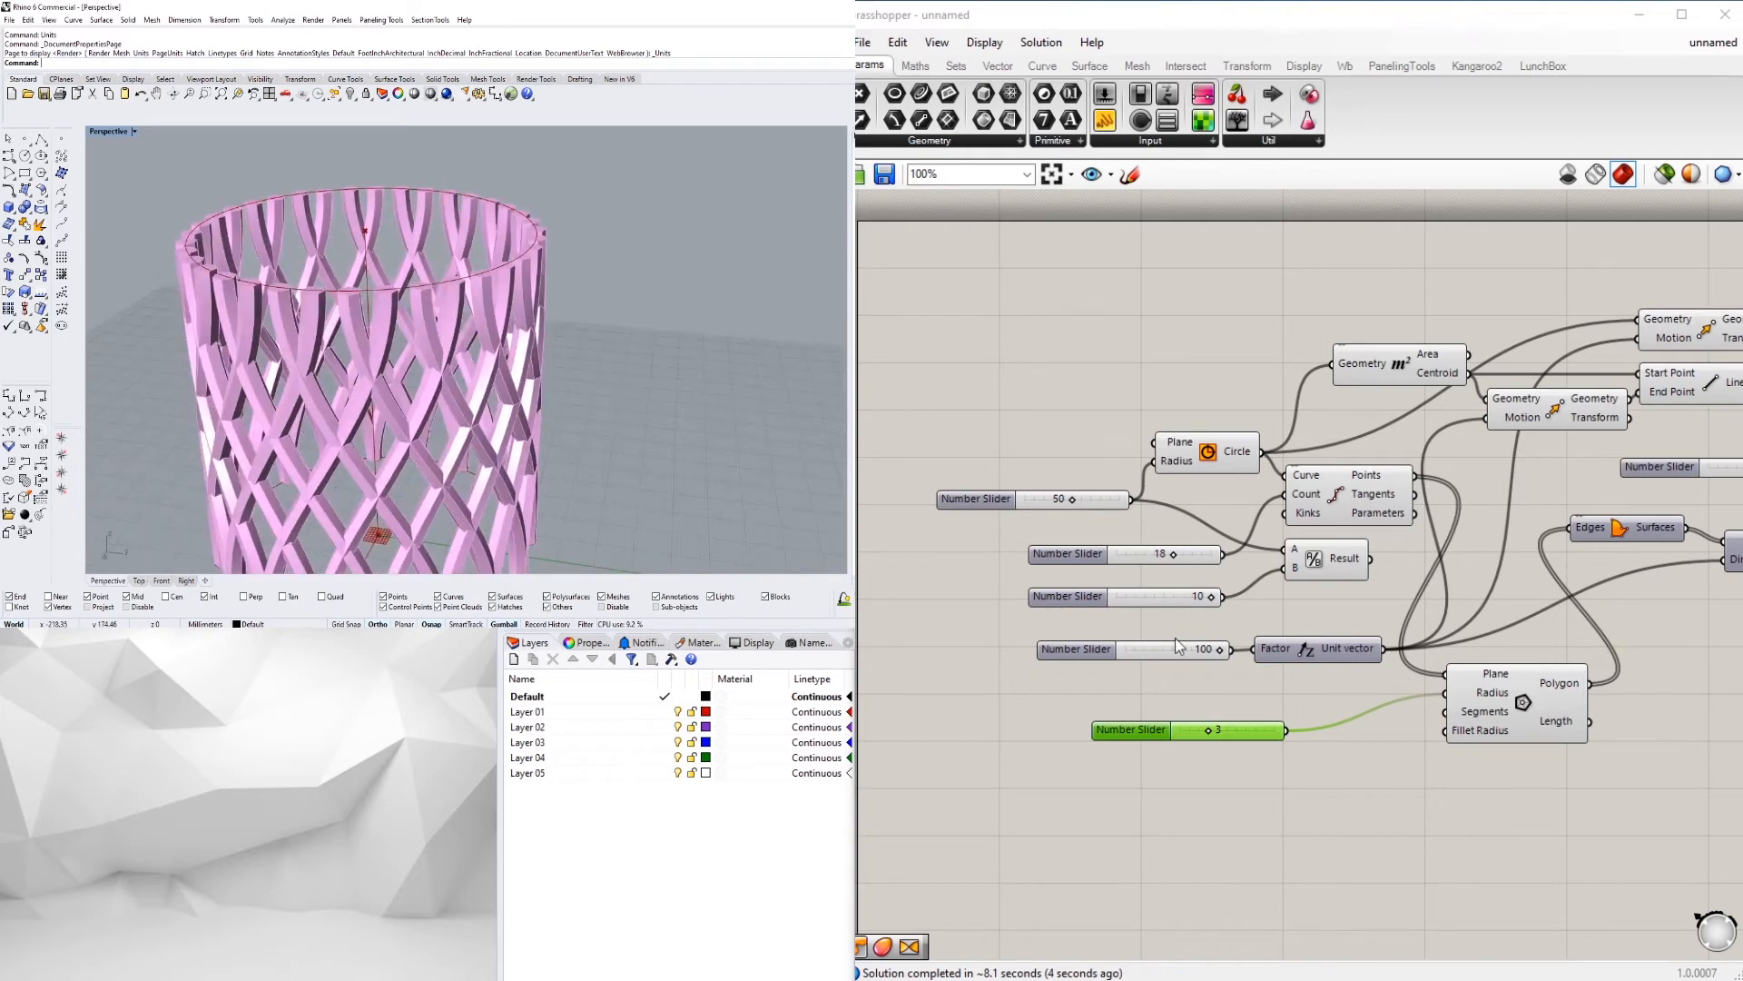
{"action": "scroll", "coordinate": [1441, 798], "scroll_direction": "down", "scroll_amount": 2}
{"action": "left_click", "coordinate": [1207, 522]}
{"action": "scroll", "coordinate": [1207, 520], "scroll_direction": "down", "scroll_amount": 2}
{"action": "right_click_drag", "start_coordinate": [382, 454], "coordinate": [331, 390]}
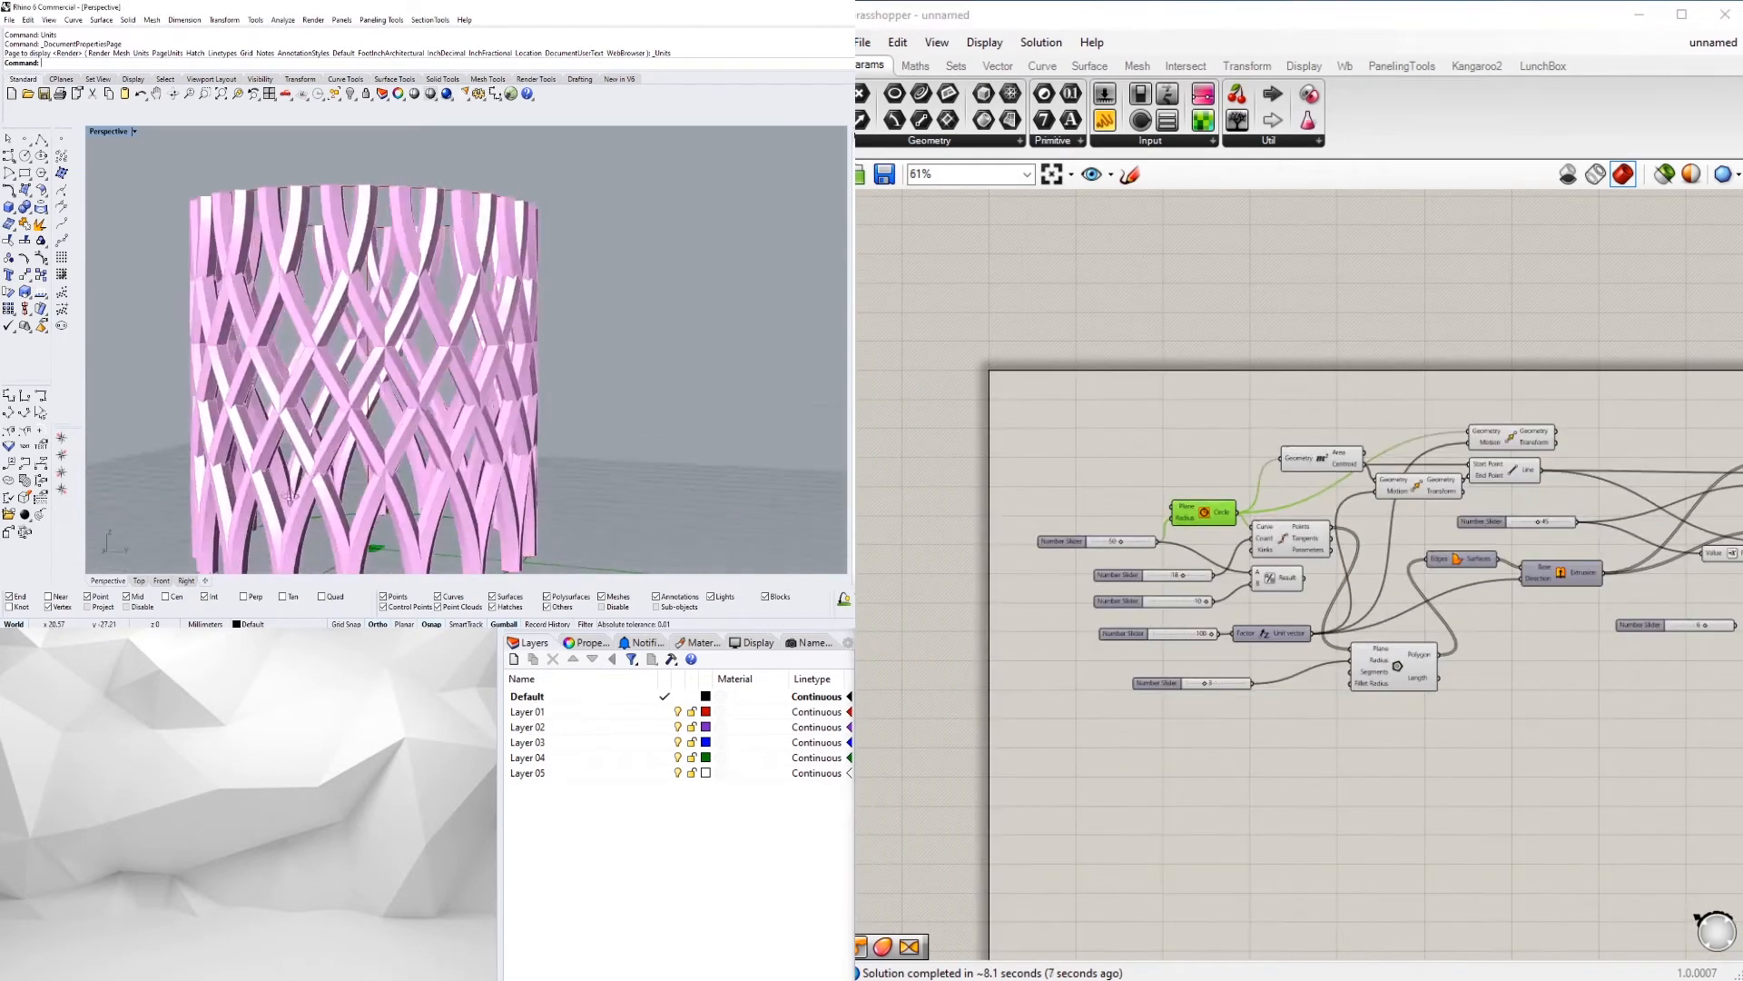
{"action": "scroll", "coordinate": [331, 399], "scroll_direction": "down", "scroll_amount": 3}
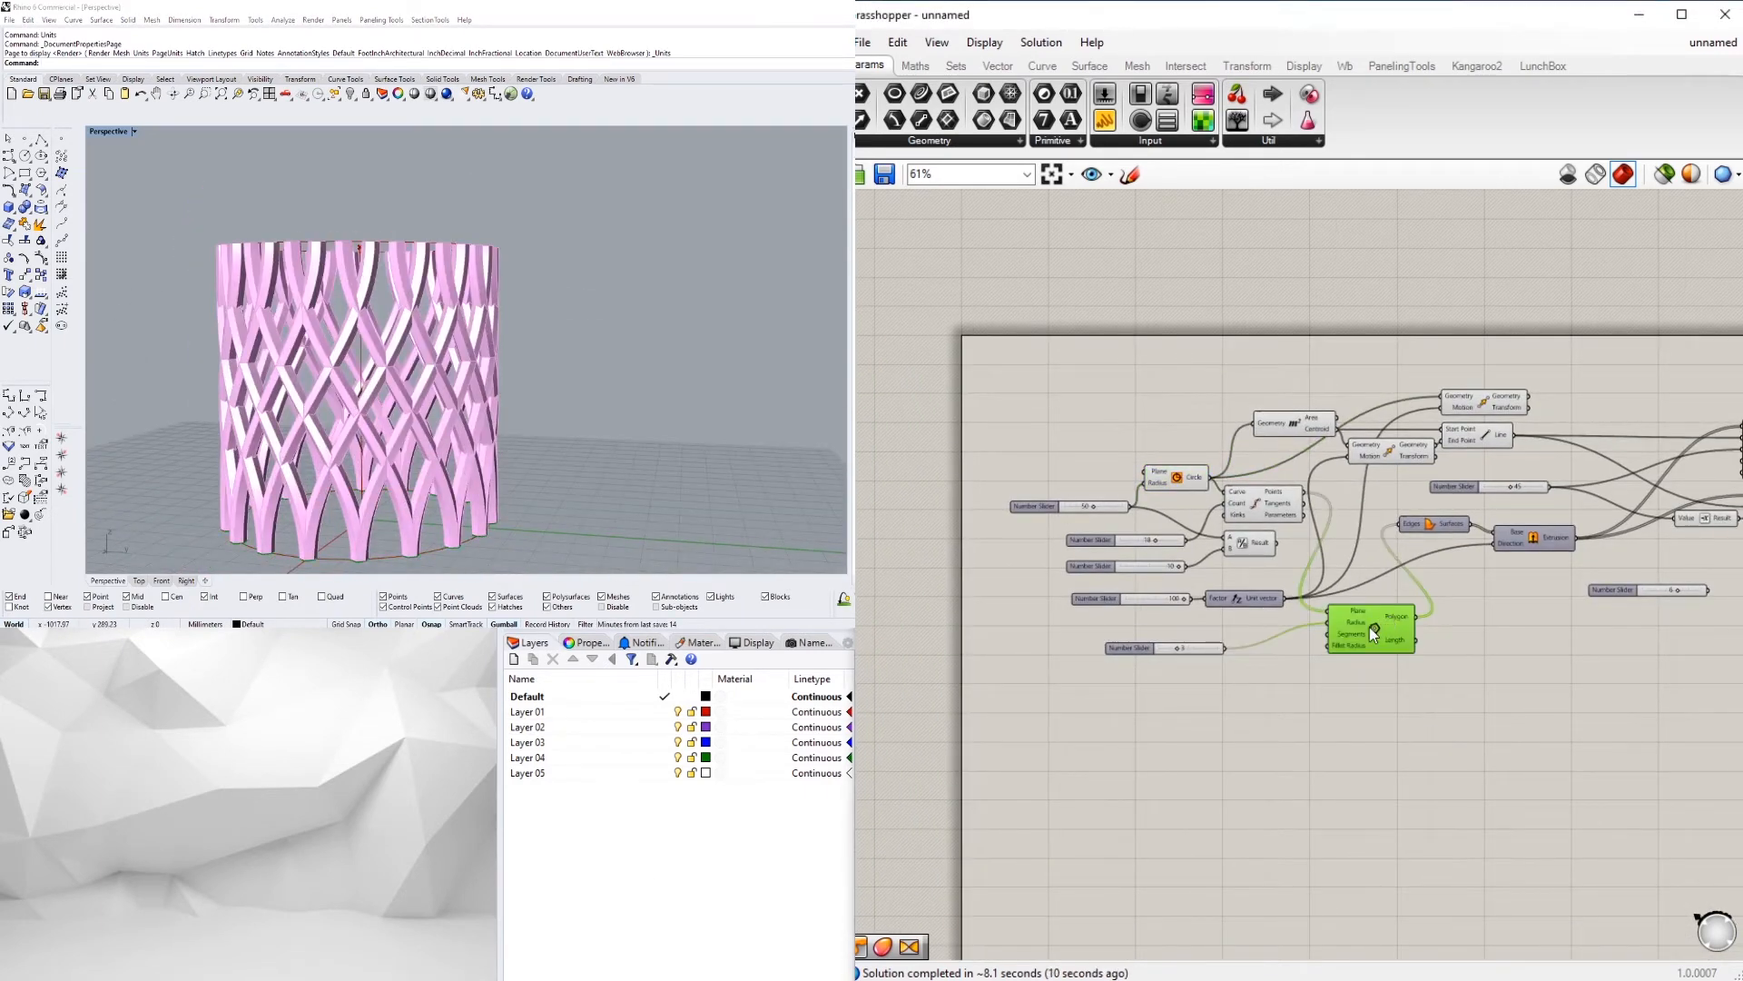
{"action": "scroll", "coordinate": [1369, 626], "scroll_direction": "down", "scroll_amount": 2}
Spread out the definition by shifting the components downstream of the Divide Curve away from it
{"action": "left_click_drag", "start_coordinate": [1508, 670], "coordinate": [1063, 504]}
{"action": "left_click_drag", "start_coordinate": [1110, 553], "coordinate": [1232, 576]}
{"action": "left_click", "coordinate": [1033, 647]}
{"action": "scroll", "coordinate": [1035, 648], "scroll_direction": "up", "scroll_amount": 2}
{"action": "left_click_drag", "start_coordinate": [1026, 720], "coordinate": [1169, 633]}
{"action": "left_click", "coordinate": [954, 759]}
Place the polygon radius slider below the Unit Z component and move the Polygon component down beside it
{"action": "right_click_drag", "start_coordinate": [953, 759], "coordinate": [1203, 743]}
{"action": "left_click_drag", "start_coordinate": [1043, 719], "coordinate": [1235, 605]}
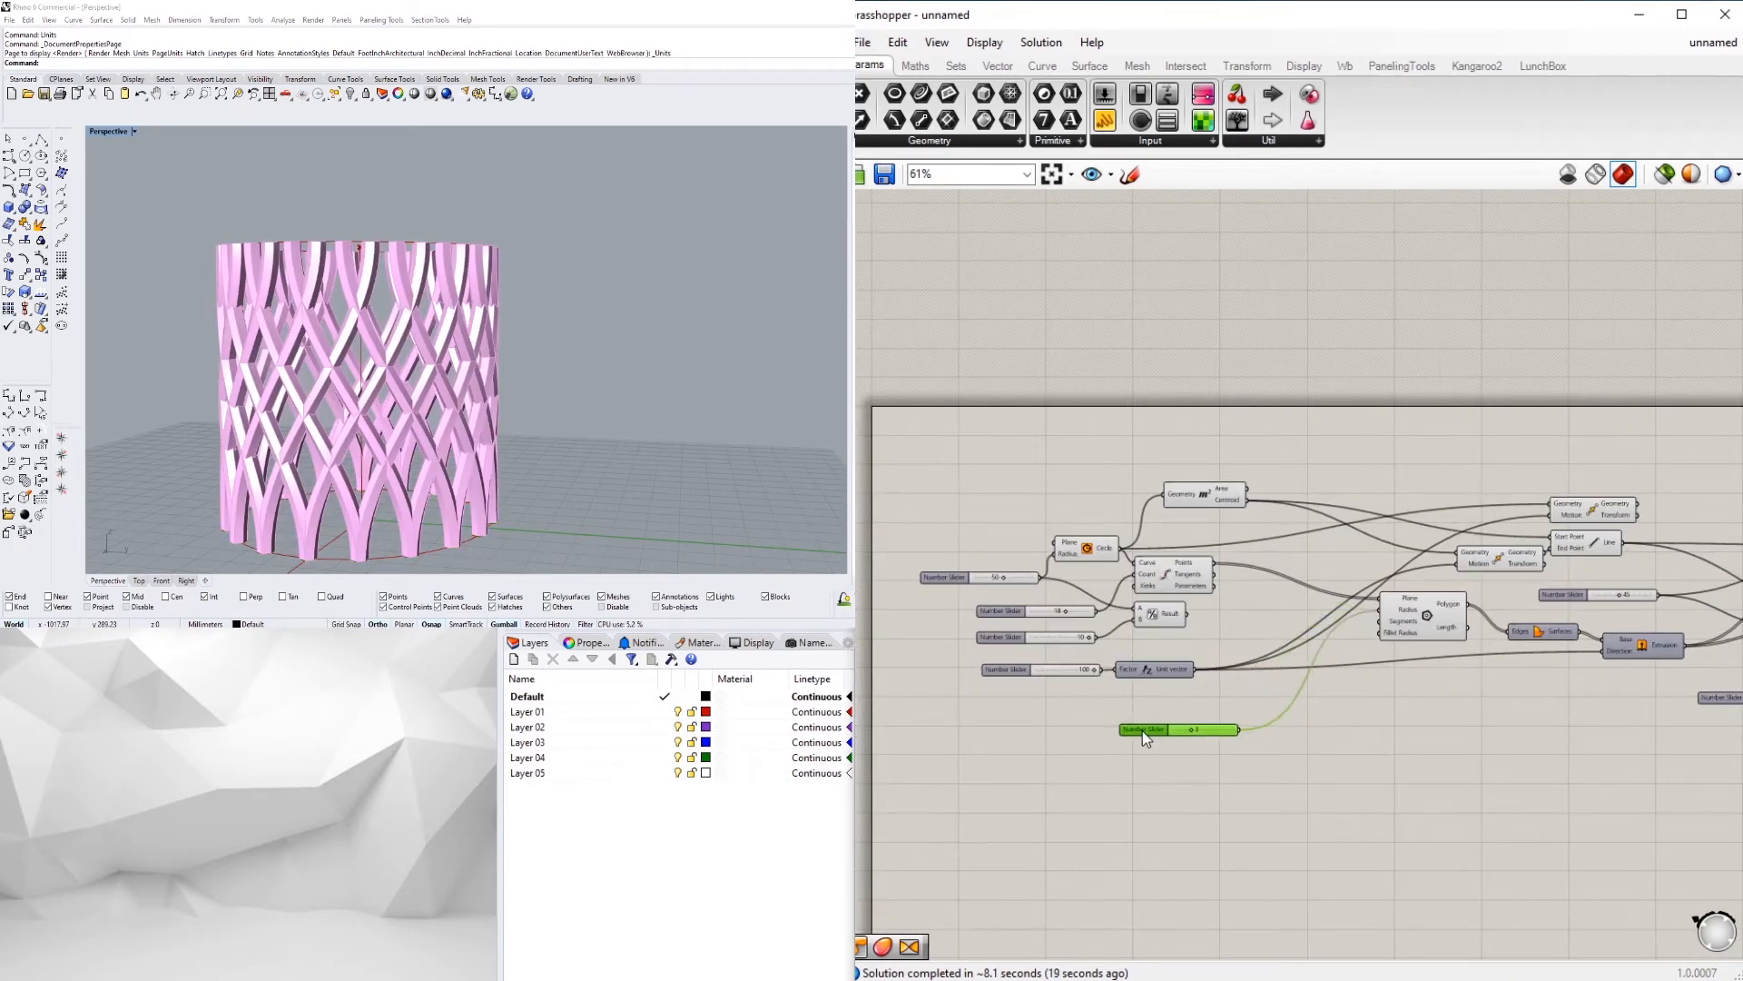
{"action": "left_click_drag", "start_coordinate": [1408, 626], "coordinate": [1363, 707]}
{"action": "left_click", "coordinate": [1274, 636]}
{"action": "right_click_drag", "start_coordinate": [1564, 579], "coordinate": [1392, 608]}
{"action": "scroll", "coordinate": [1392, 609], "scroll_direction": "up", "scroll_amount": 2}
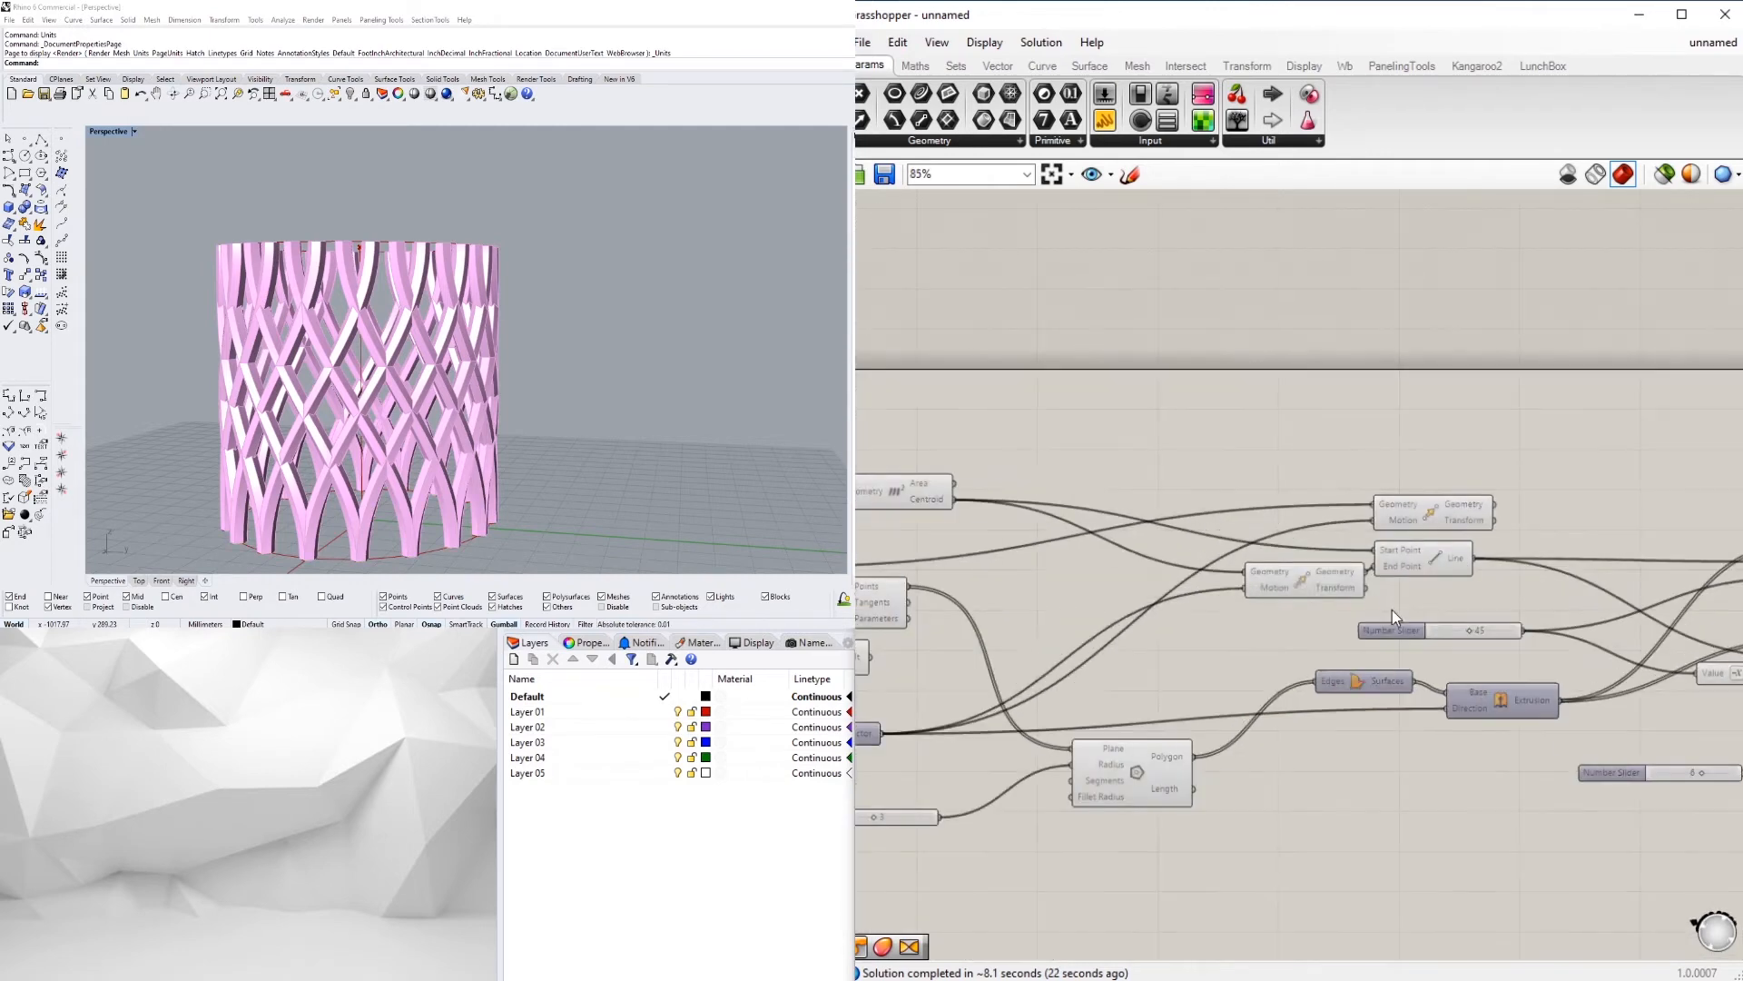
Separate the two Move components, placing the circle's Move above the Line component and the centroid's Move lower beside it
{"action": "left_click_drag", "start_coordinate": [1326, 575], "coordinate": [1453, 480]}
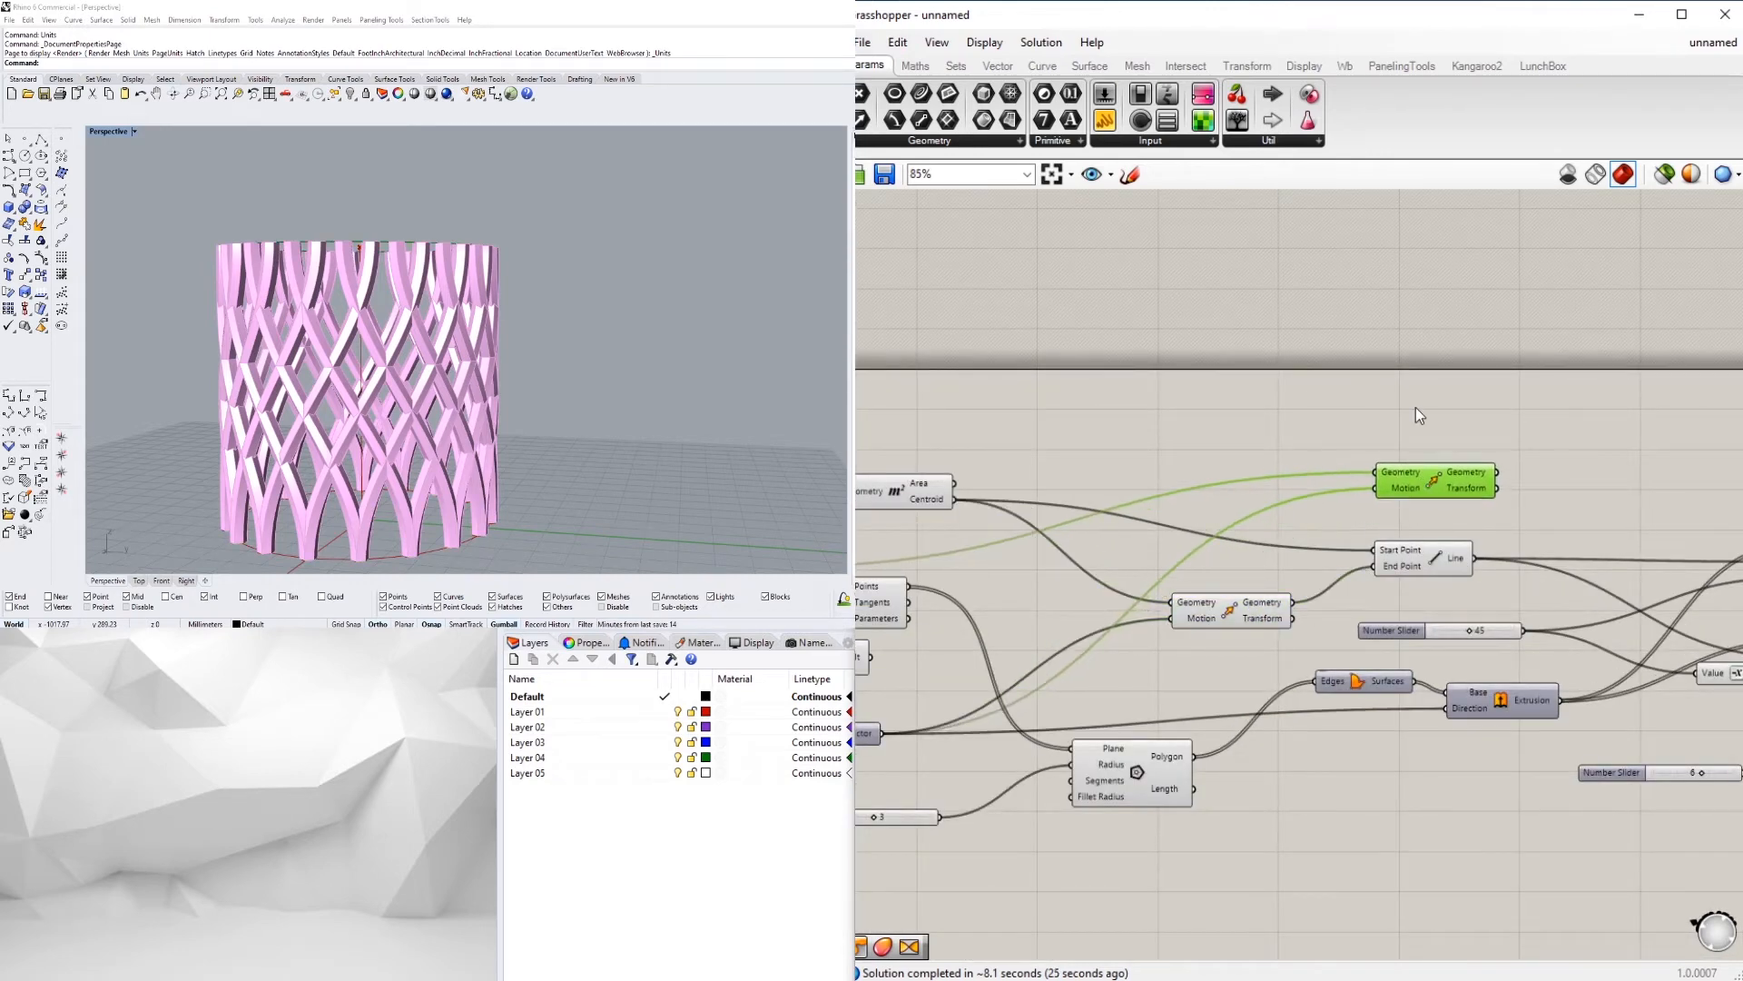
{"action": "left_click", "coordinate": [1415, 407]}
{"action": "scroll", "coordinate": [1463, 579], "scroll_direction": "down", "scroll_amount": 2}
{"action": "scroll", "coordinate": [1331, 661], "scroll_direction": "up", "scroll_amount": 3}
{"action": "scroll", "coordinate": [1457, 624], "scroll_direction": "down", "scroll_amount": 2}
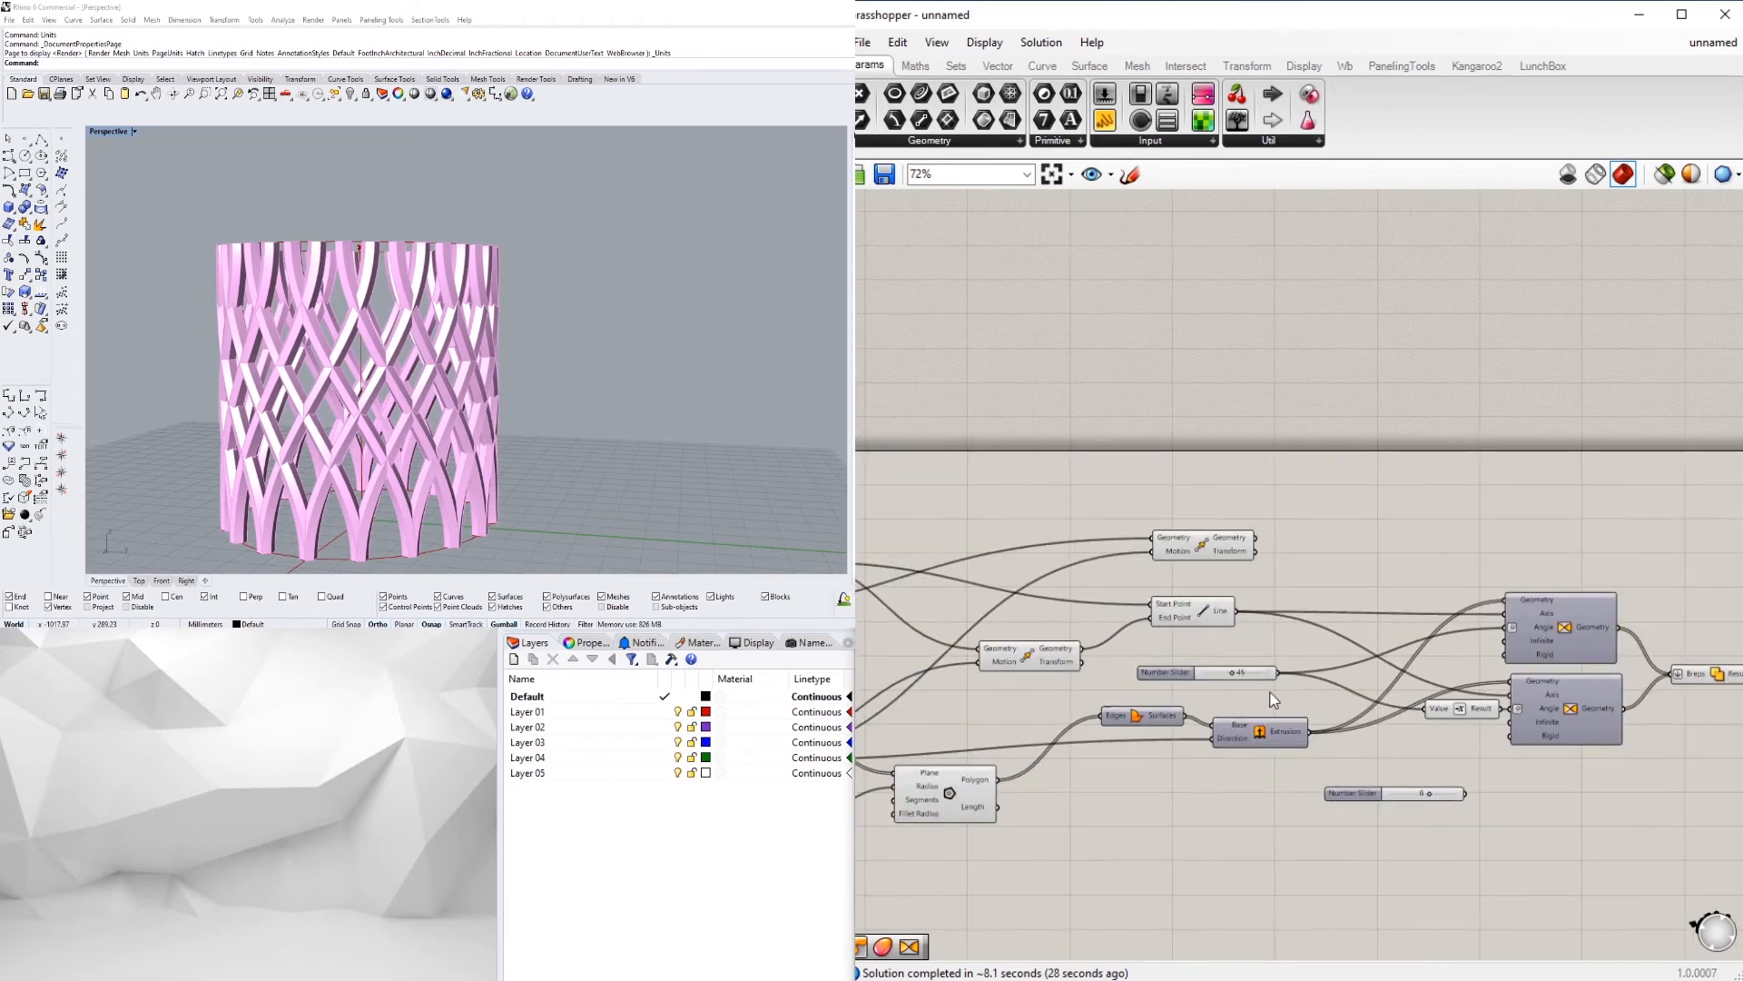
Tidy the layout by repositioning the 45 slider, the Boundary Surfaces component and the Extrude component that form the twisted columns
{"action": "left_click", "coordinate": [1186, 661]}
{"action": "left_click", "coordinate": [1126, 709]}
{"action": "left_click_drag", "start_coordinate": [1269, 742], "coordinate": [1268, 755]}
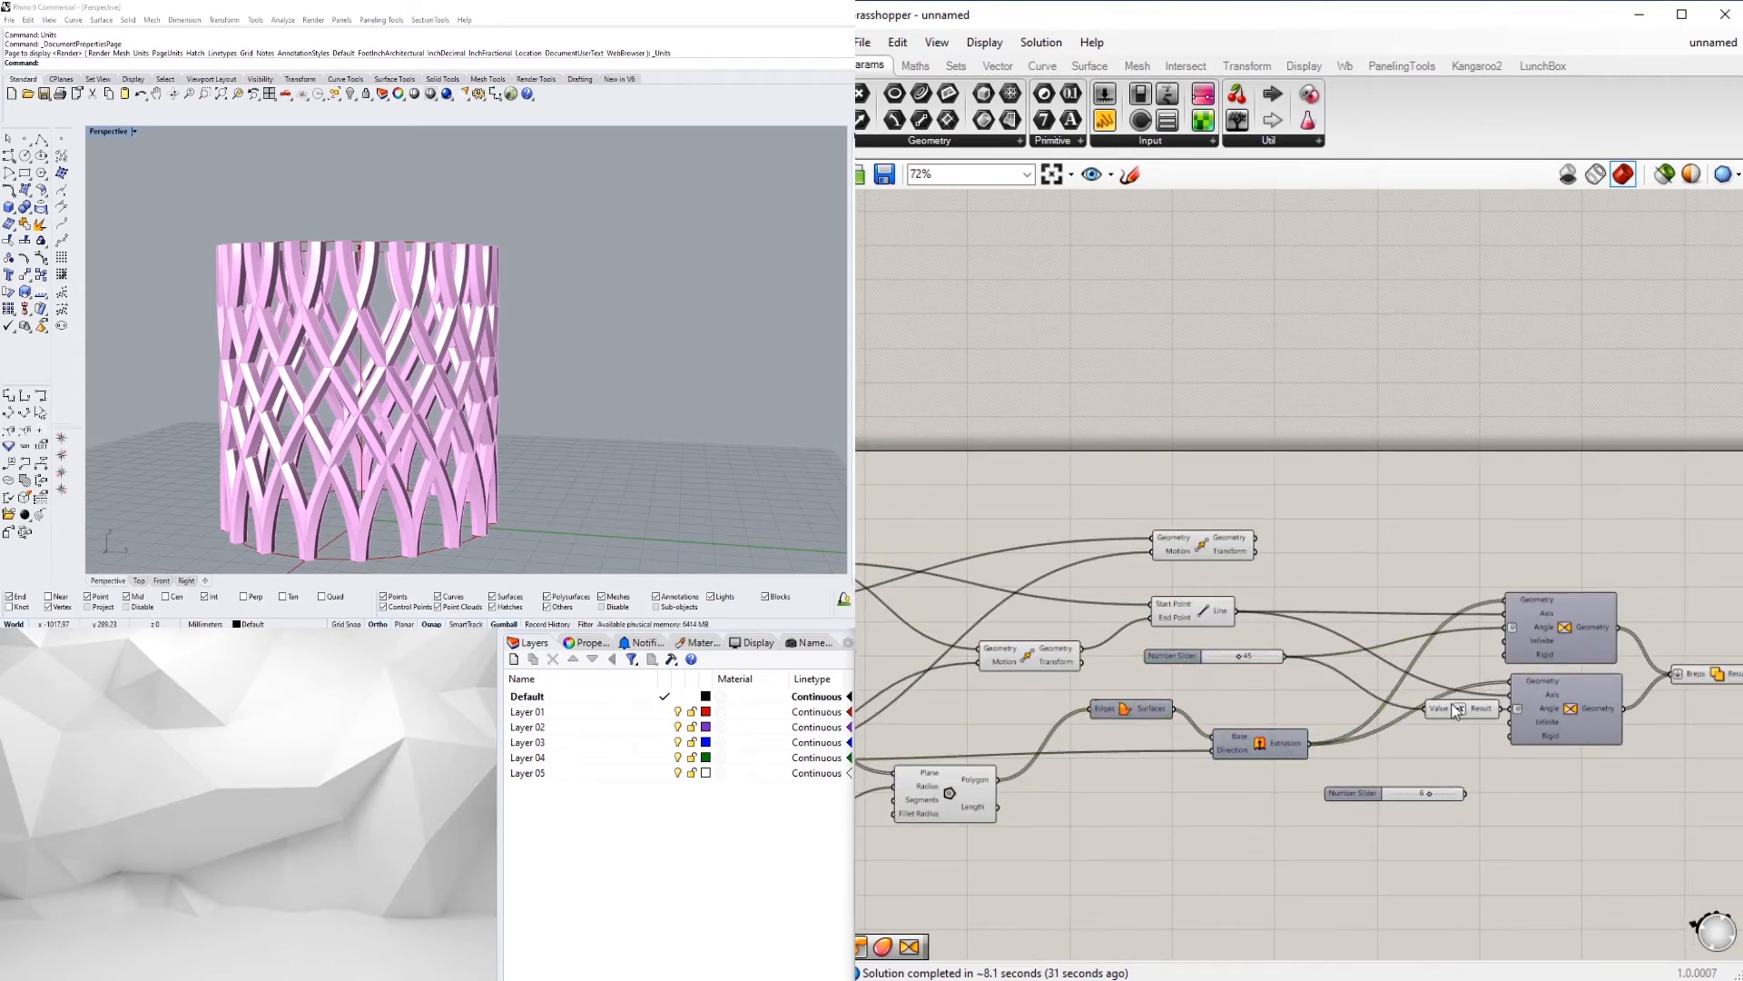
{"action": "left_click", "coordinate": [1431, 815]}
Add an Offset Curve fed by the base Circle, with the polygon radius slider as its Distance, and place that slider beside it
{"action": "right_click_drag", "start_coordinate": [1398, 799], "coordinate": [1370, 782]}
{"action": "scroll", "coordinate": [1385, 774], "scroll_direction": "down", "scroll_amount": 1}
{"action": "right_click_drag", "start_coordinate": [684, 517], "coordinate": [690, 568]}
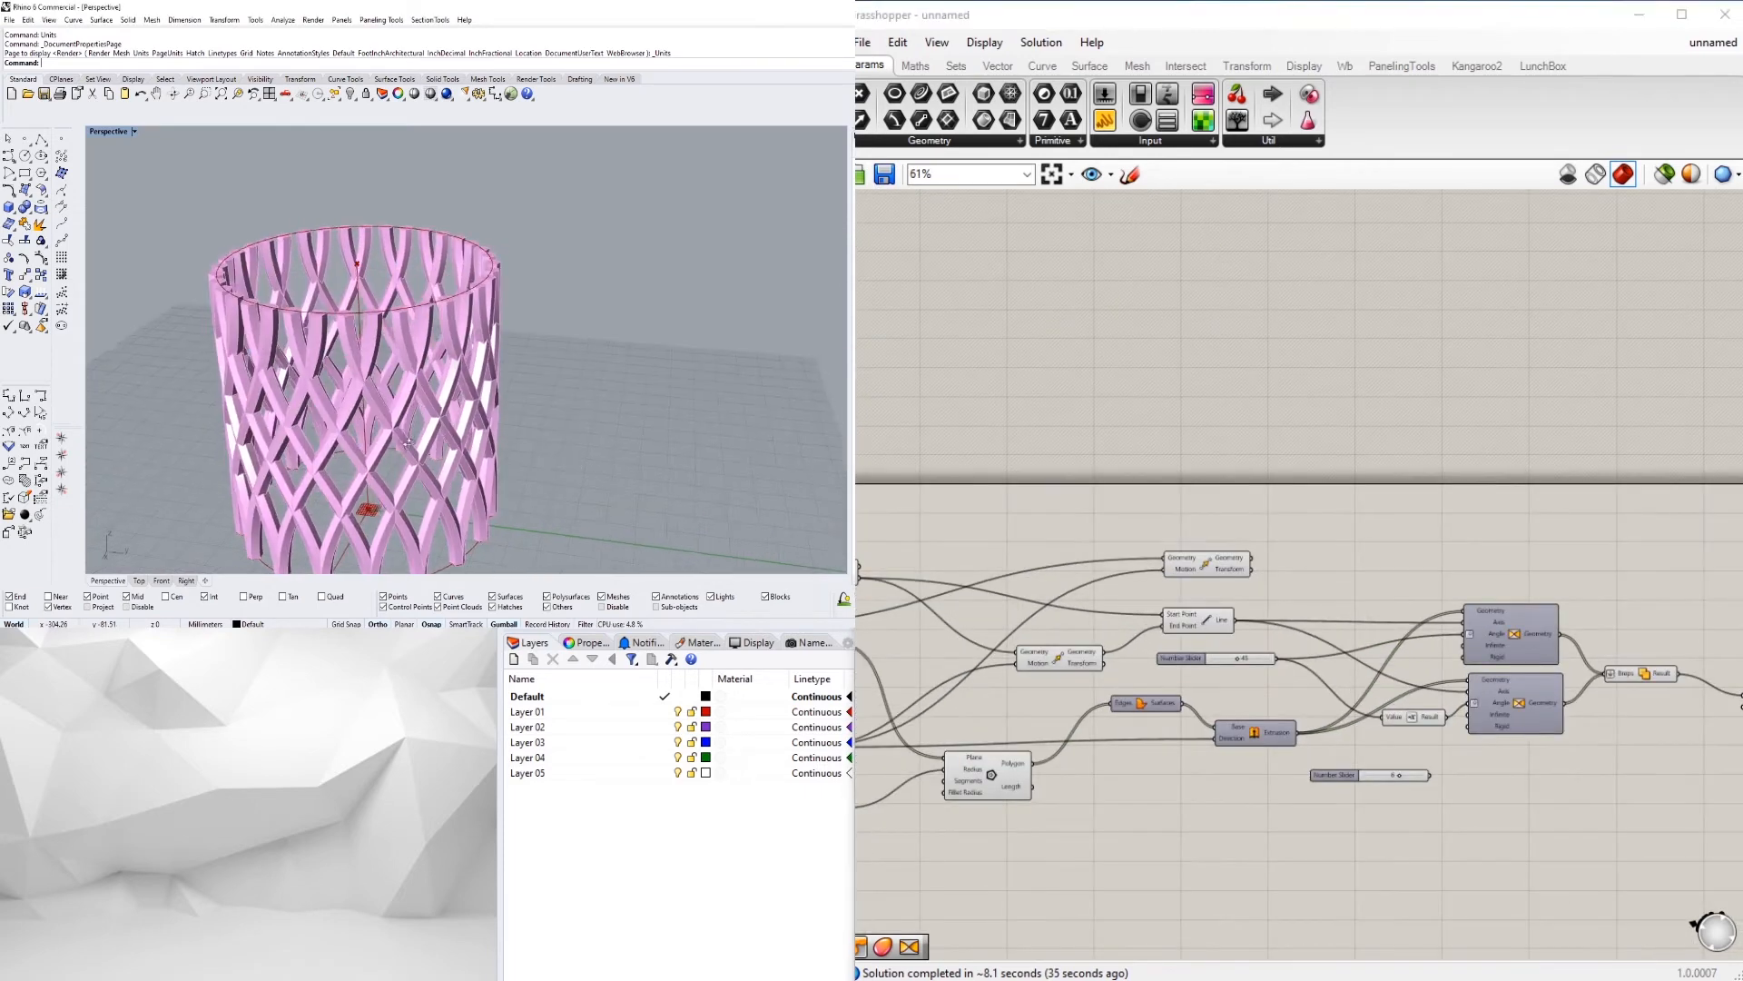
{"action": "right_click_drag", "start_coordinate": [966, 808], "coordinate": [1298, 690]}
{"action": "double_click", "coordinate": [1332, 780]}
{"action": "type", "text": "of"}
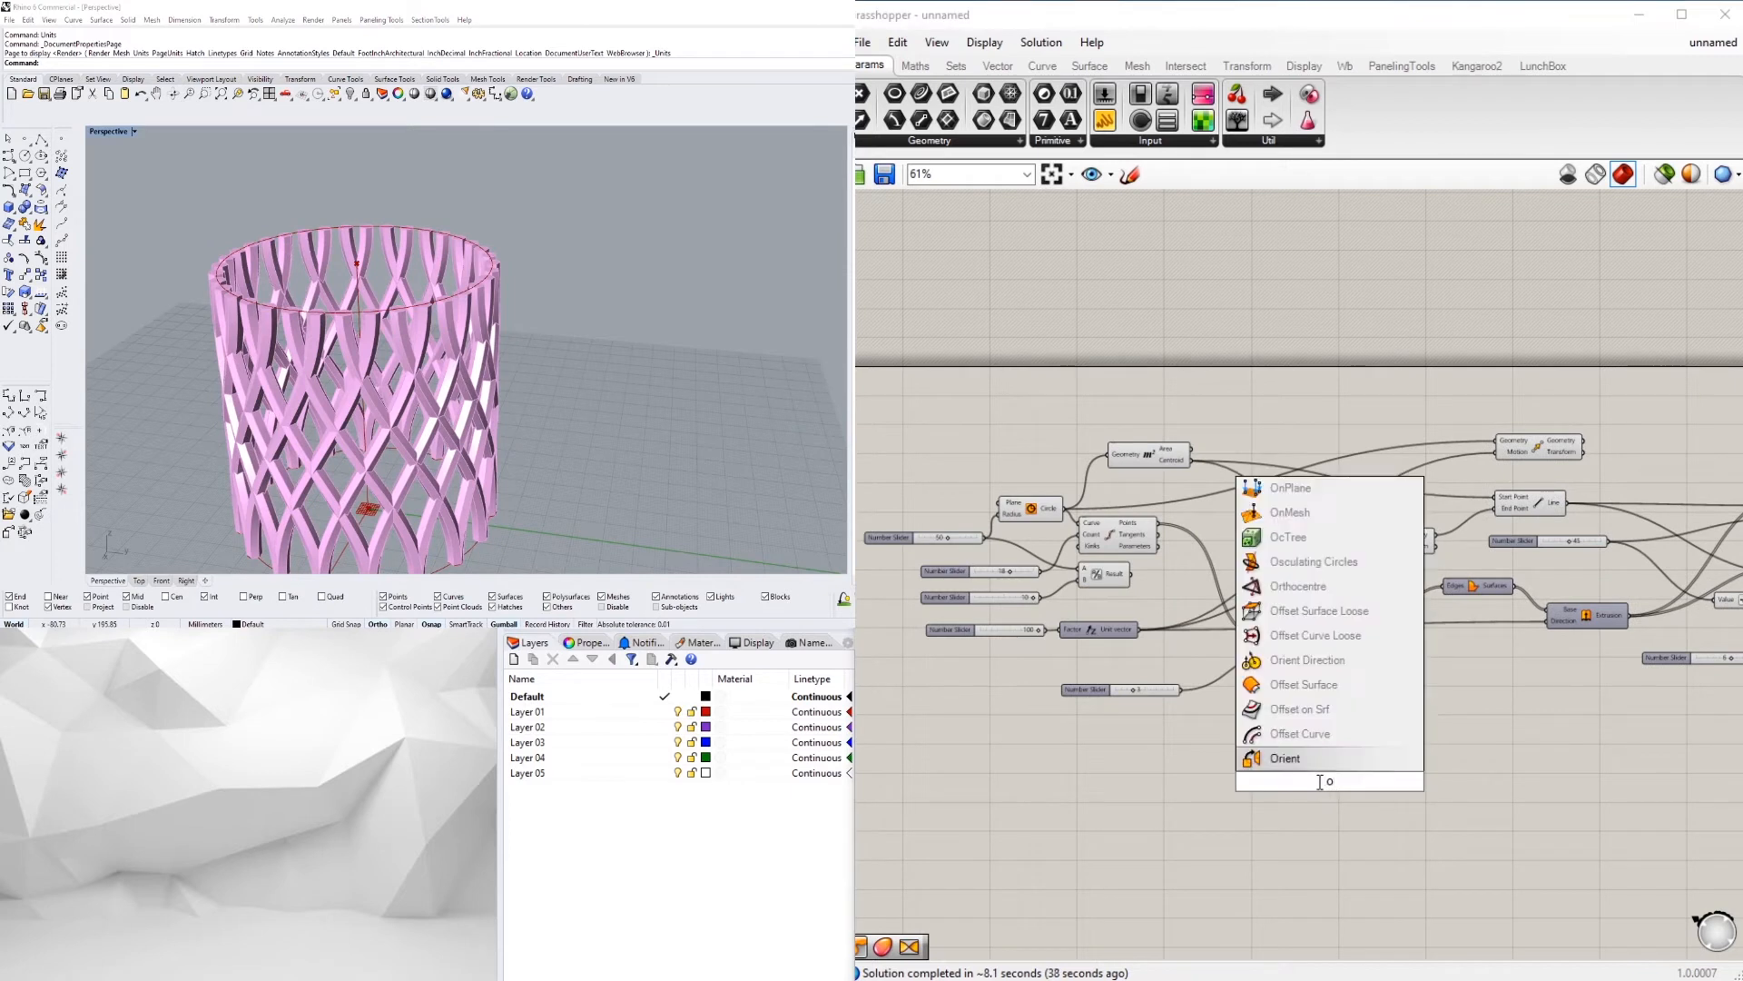
{"action": "left_click", "coordinate": [1318, 755]}
{"action": "left_click_drag", "start_coordinate": [1292, 754], "coordinate": [1296, 762]}
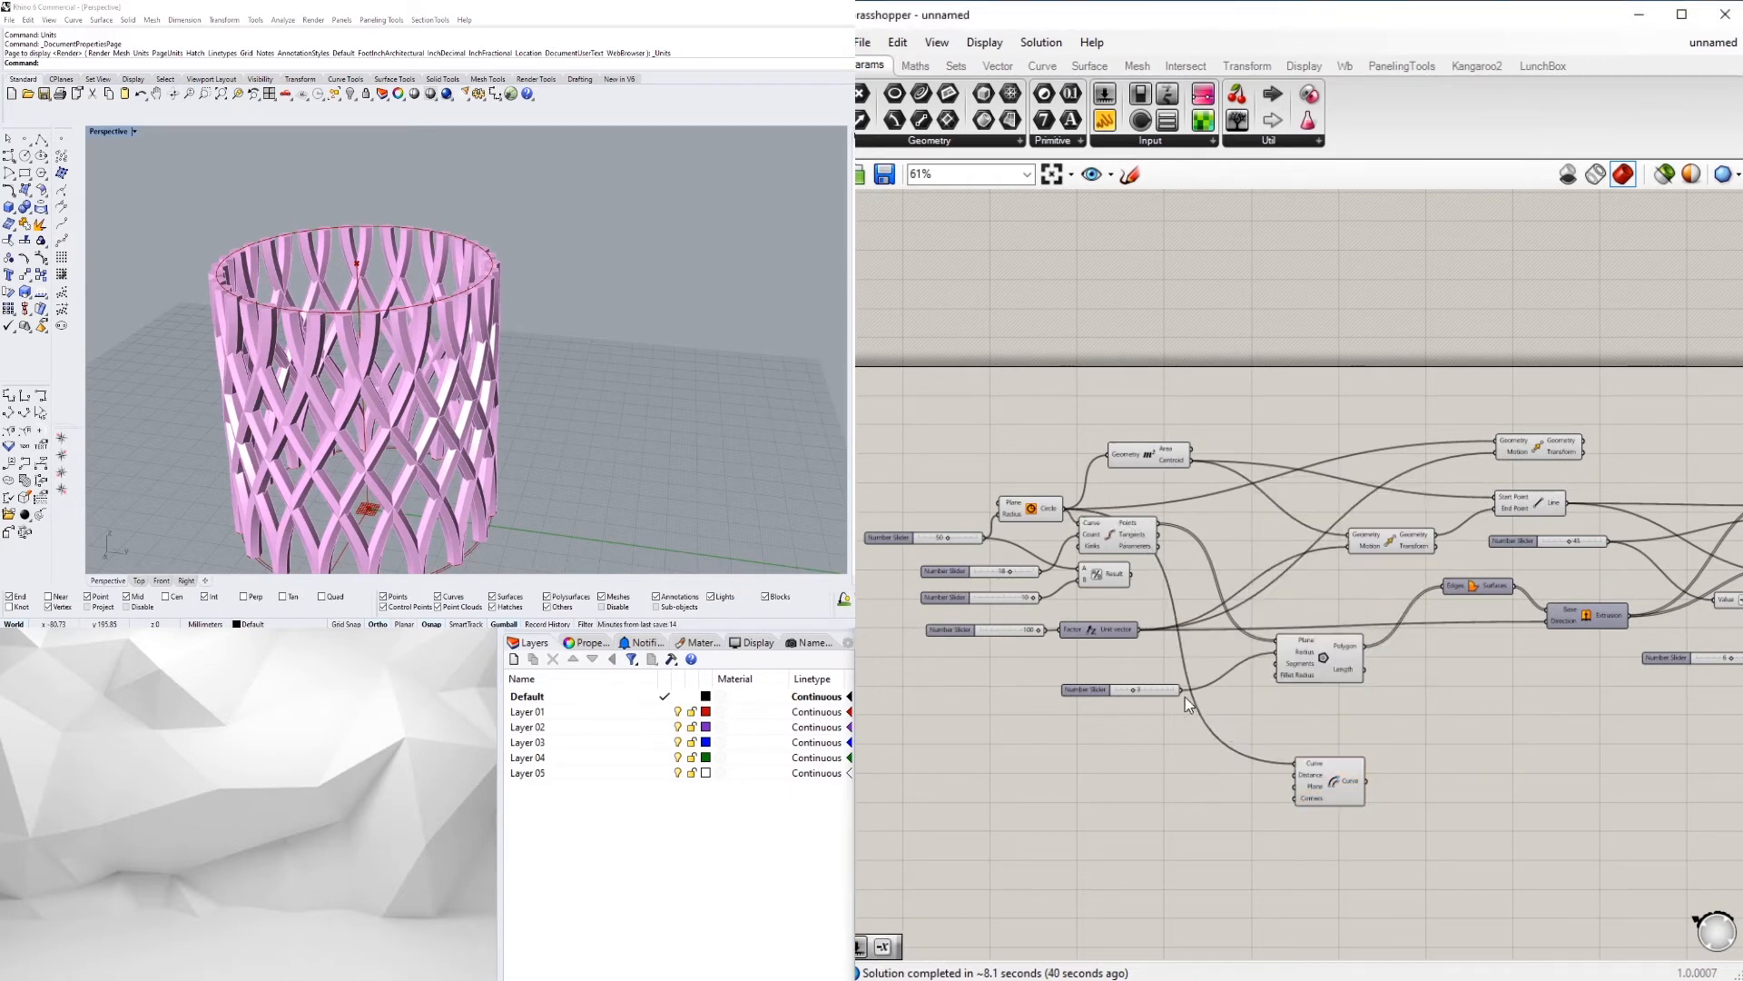
{"action": "left_click", "coordinate": [1298, 783]}
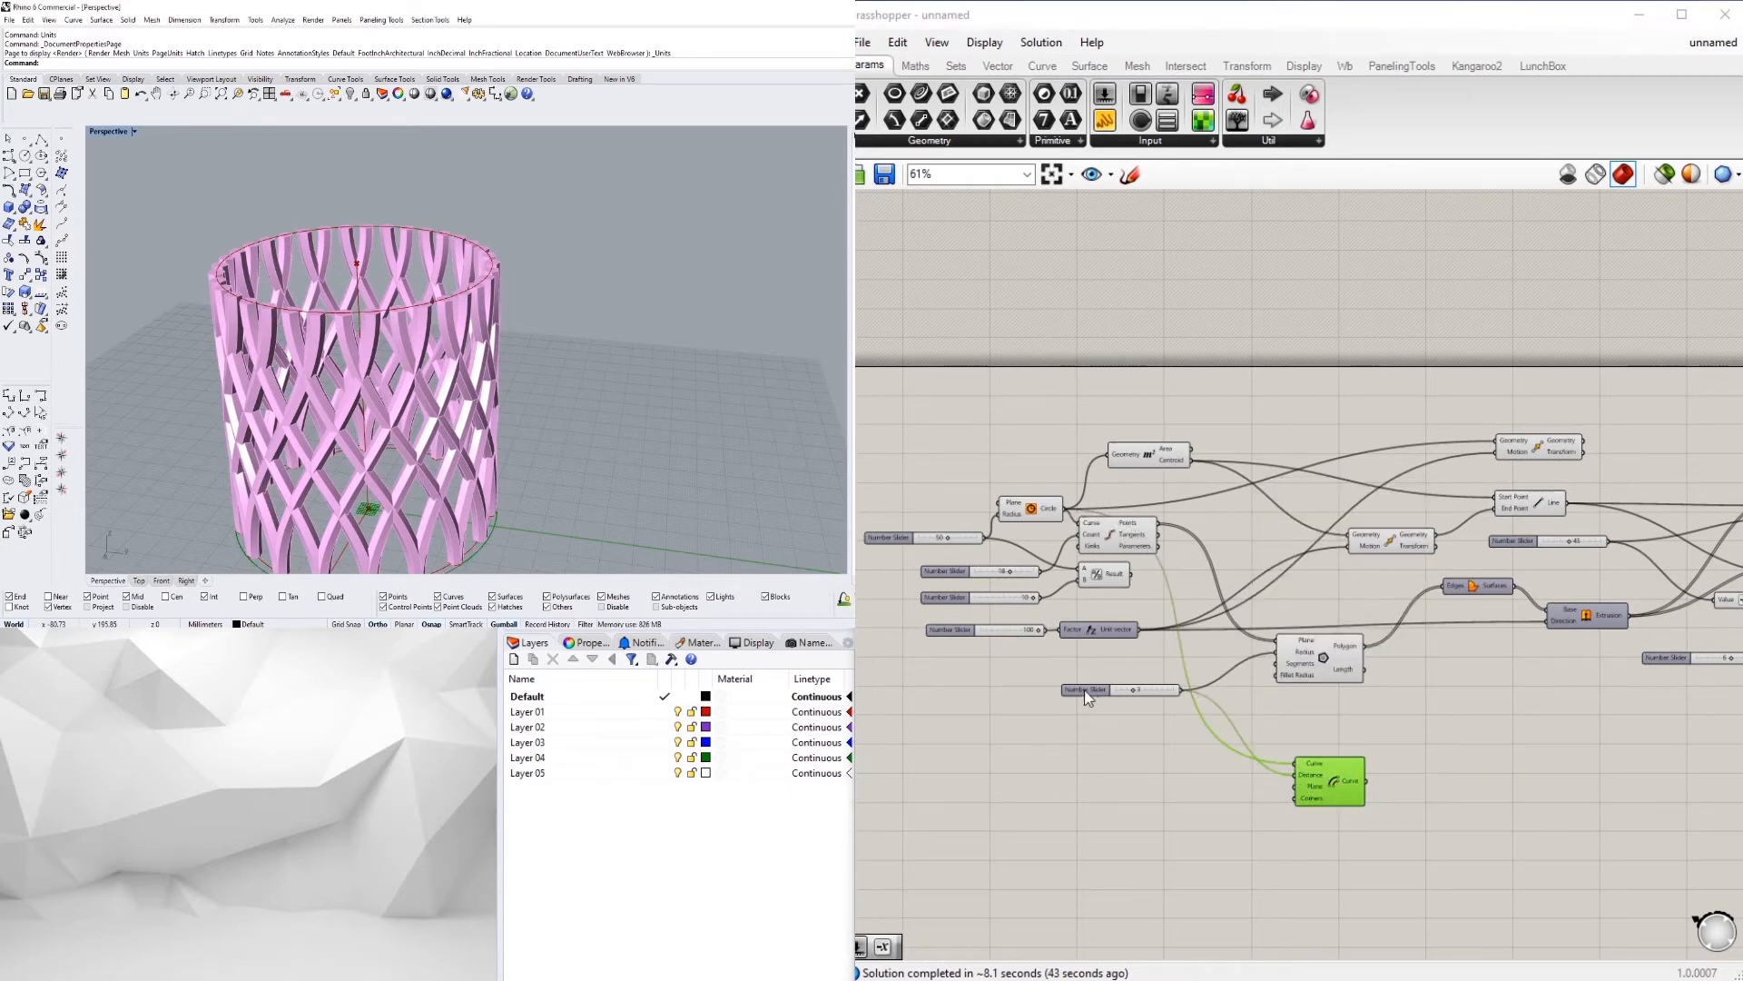
{"action": "left_click_drag", "start_coordinate": [1086, 692], "coordinate": [1106, 761]}
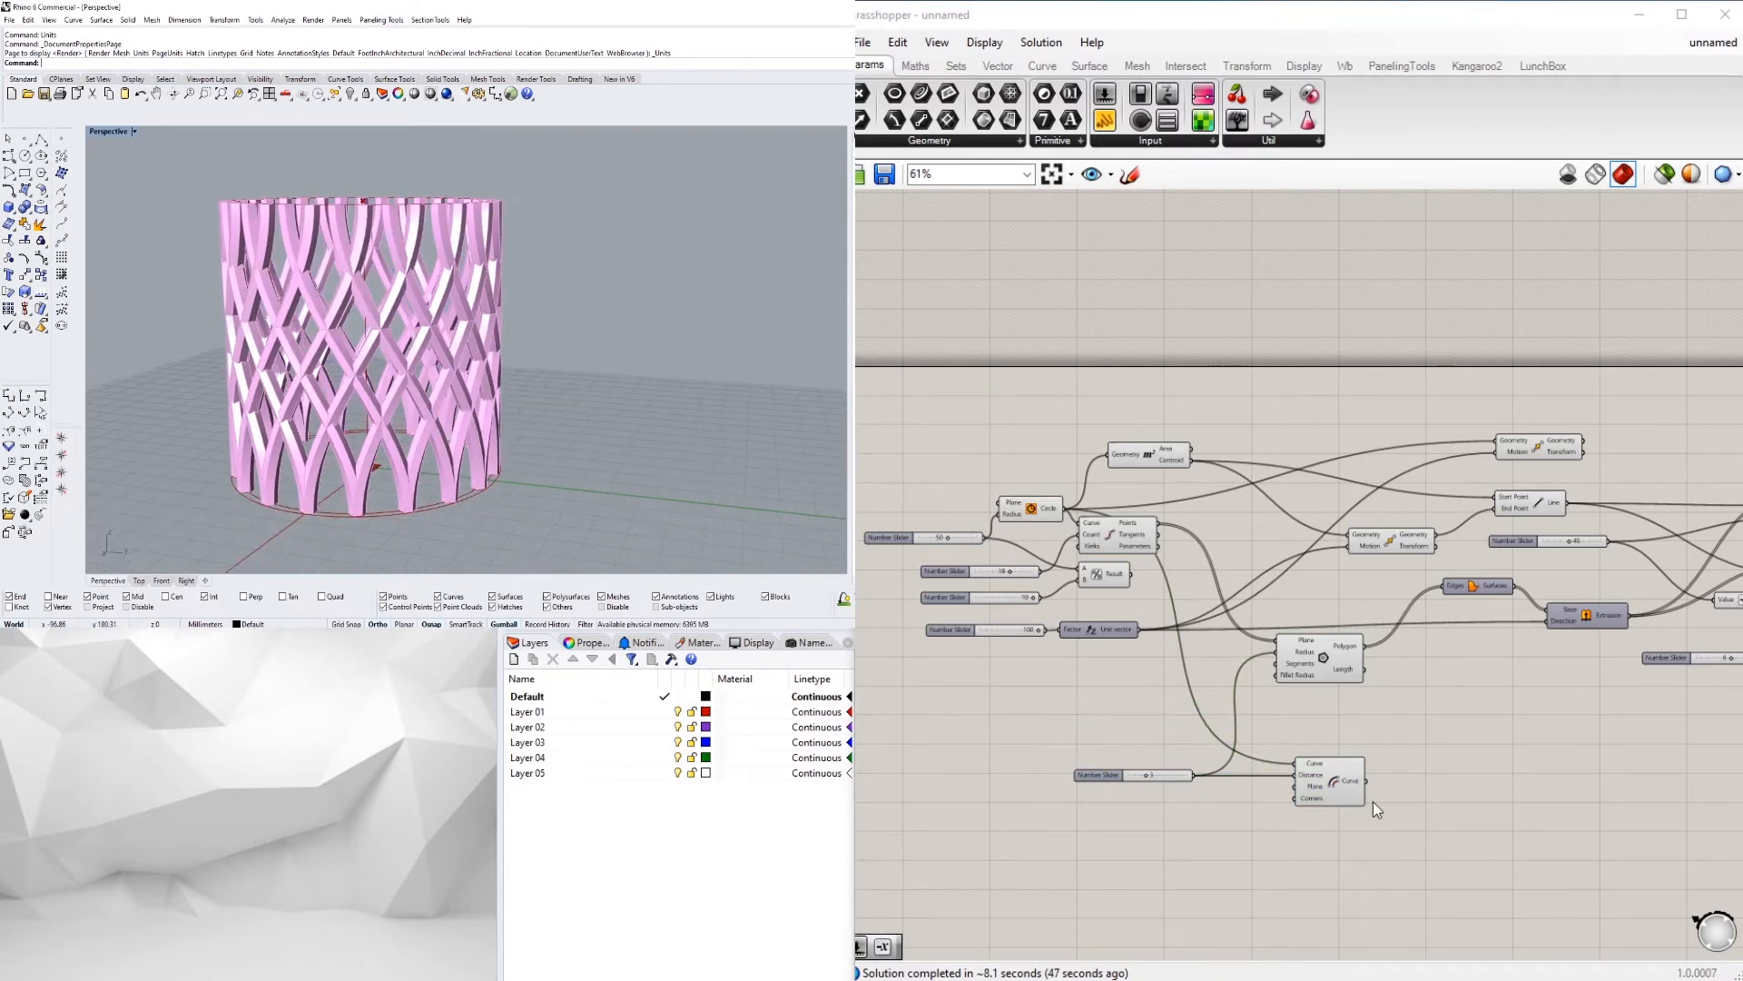
Add a Boundary Surfaces component and wire the base Offset Curve's output into its Edges input
{"action": "scroll", "coordinate": [1389, 799], "scroll_direction": "up", "scroll_amount": 3}
{"action": "double_click", "coordinate": [1413, 769]}
{"action": "type", "text": "boun"}
{"action": "left_click", "coordinate": [1406, 750]}
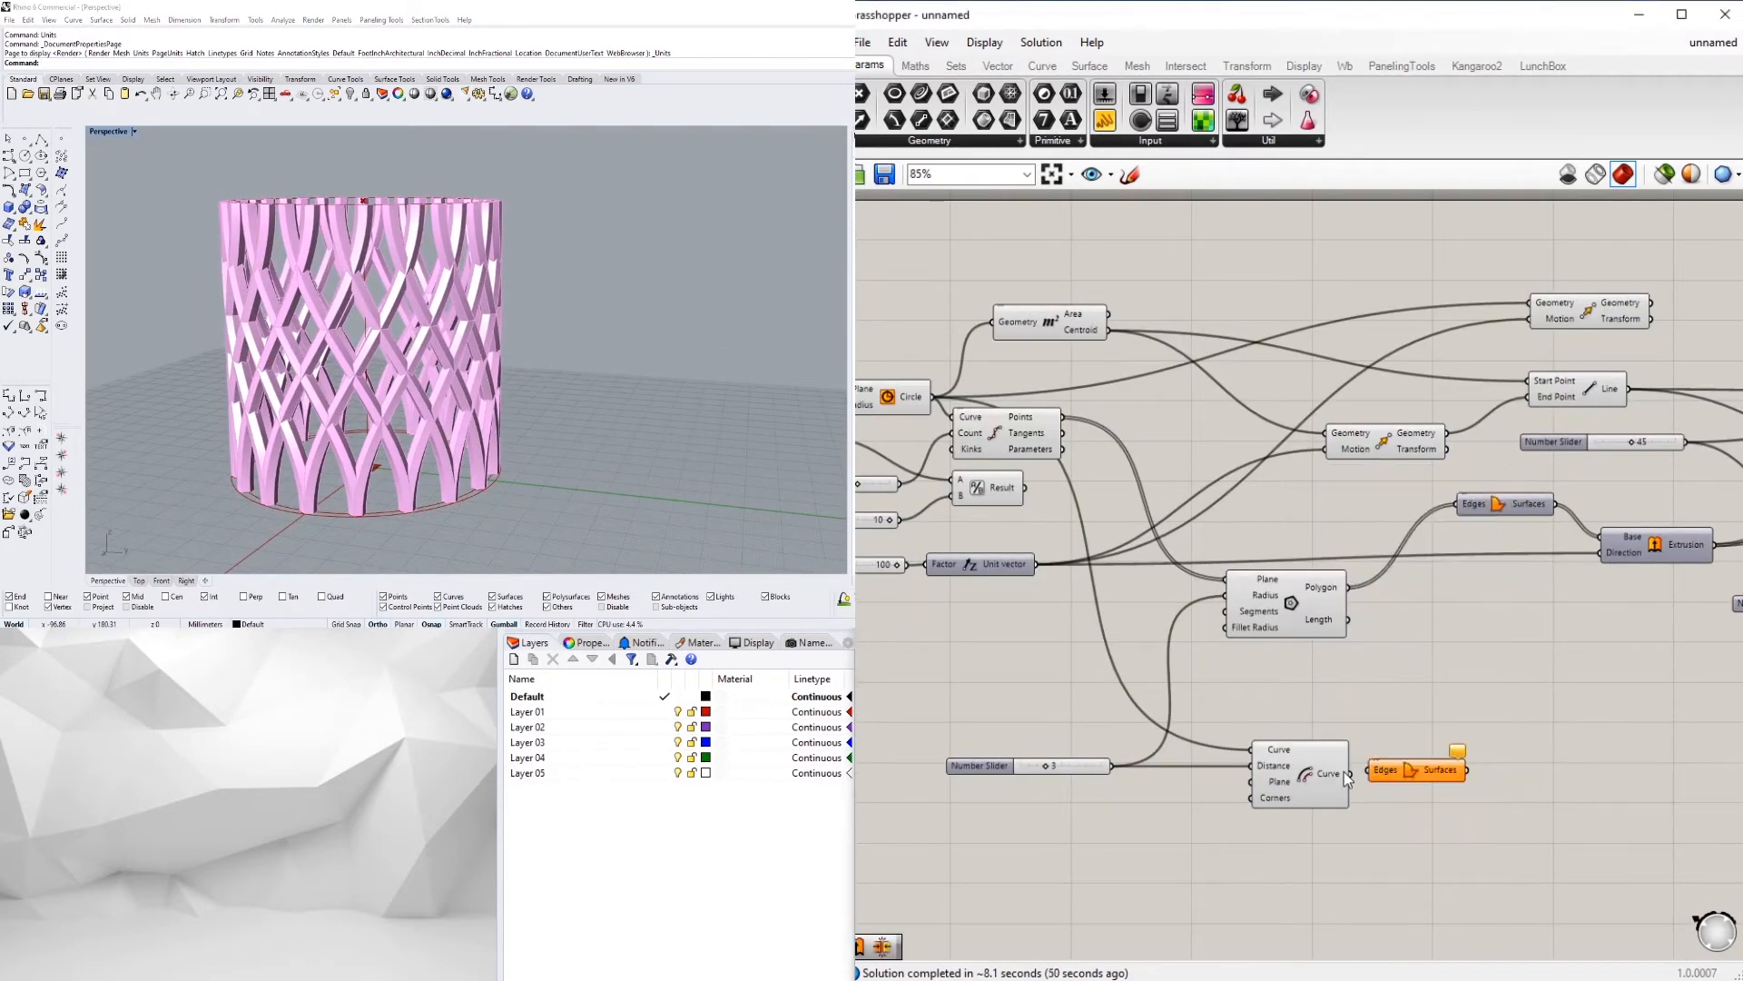
{"action": "left_click_drag", "start_coordinate": [1347, 773], "coordinate": [1372, 773]}
{"action": "left_click", "coordinate": [1420, 781]}
Turn off the preview of the base Offset Curve component
{"action": "left_click", "coordinate": [1300, 786]}
{"action": "middle_click", "coordinate": [1307, 783]}
{"action": "left_click", "coordinate": [1362, 725]}
Add an Extrude component and connect the base Boundary Surfaces output to its Base input
{"action": "right_click_drag", "start_coordinate": [1334, 783], "coordinate": [1196, 748]}
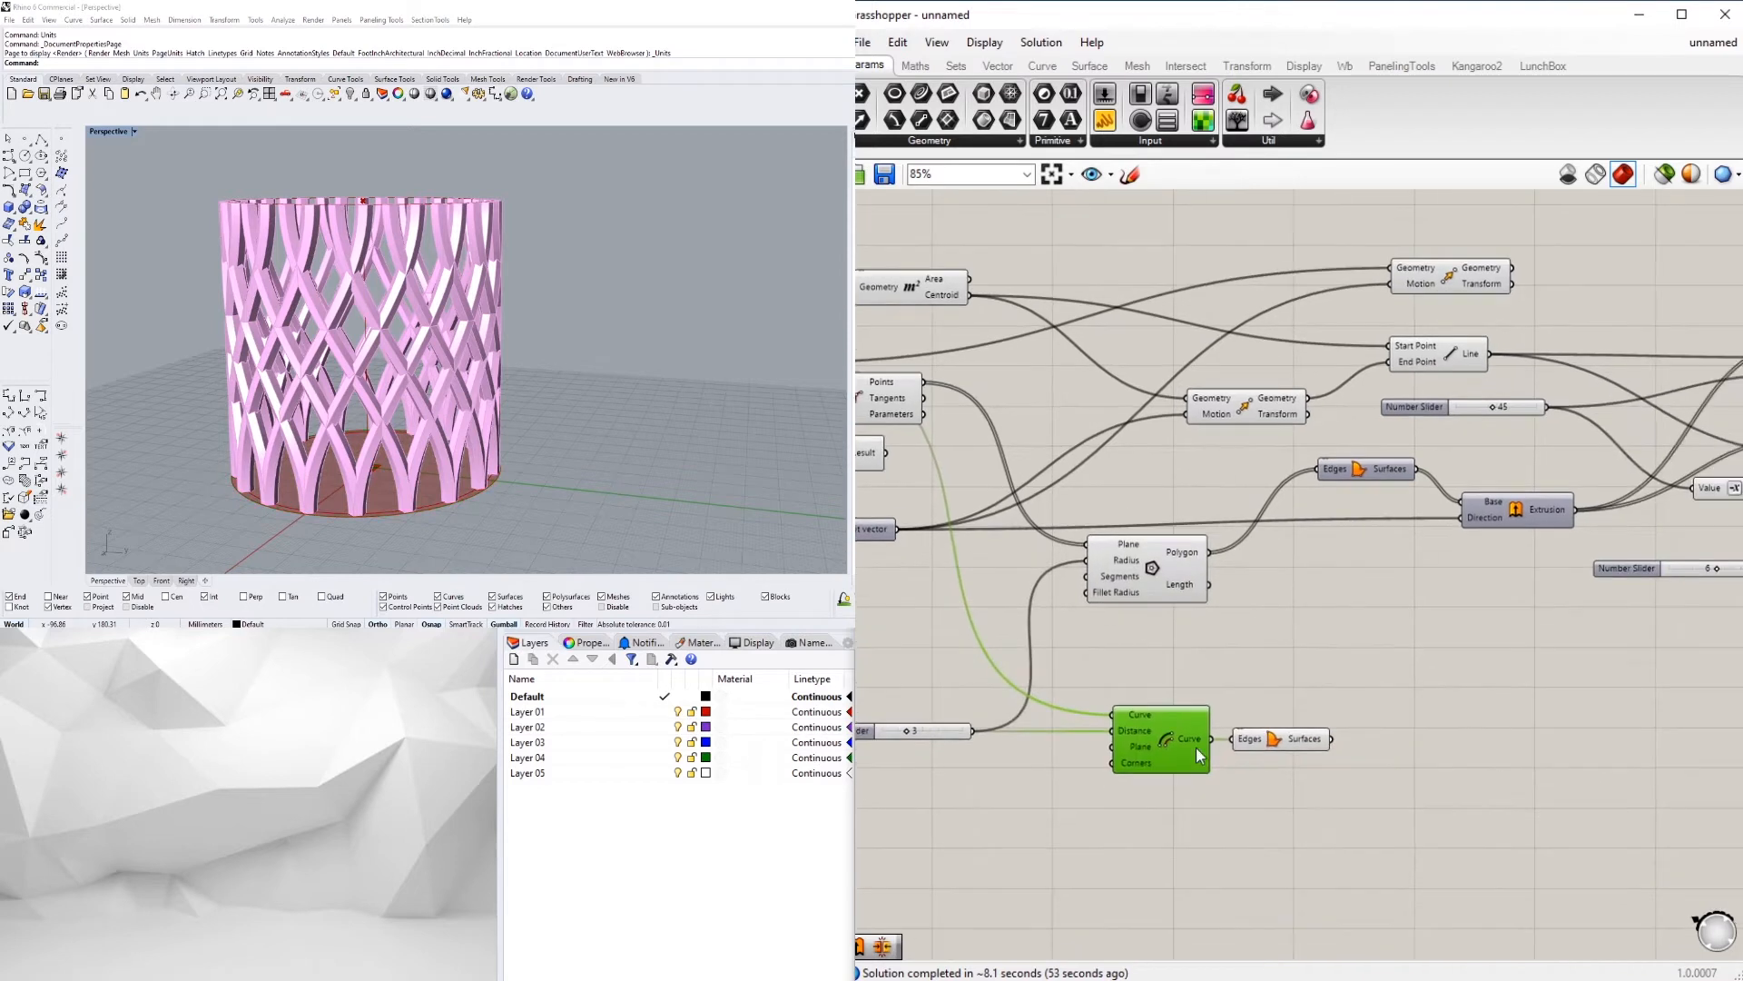
{"action": "double_click", "coordinate": [1471, 777]}
{"action": "type", "text": "extr"}
{"action": "key", "text": "Return"}
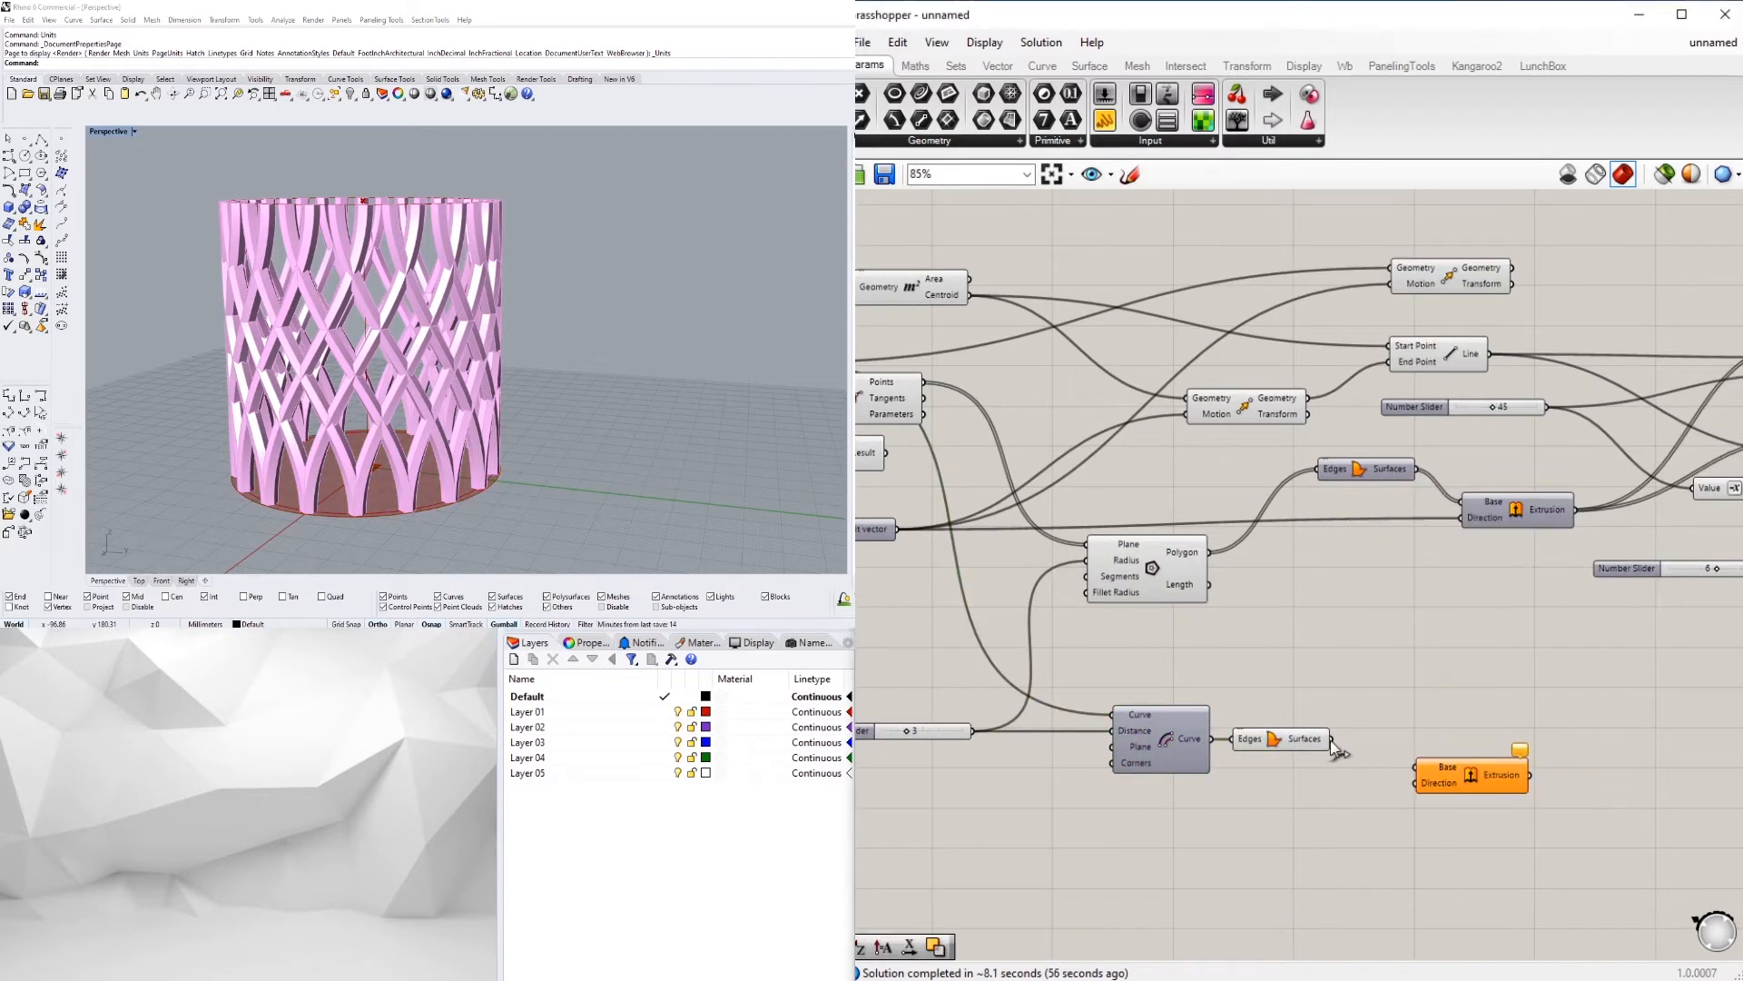
{"action": "left_click_drag", "start_coordinate": [1468, 783], "coordinate": [1466, 767]}
Add a Unit Z vector, reverse it with a Negative component, and wire the result into the base Extrude's Direction
{"action": "double_click", "coordinate": [1215, 830]}
{"action": "type", "text": "unit z"}
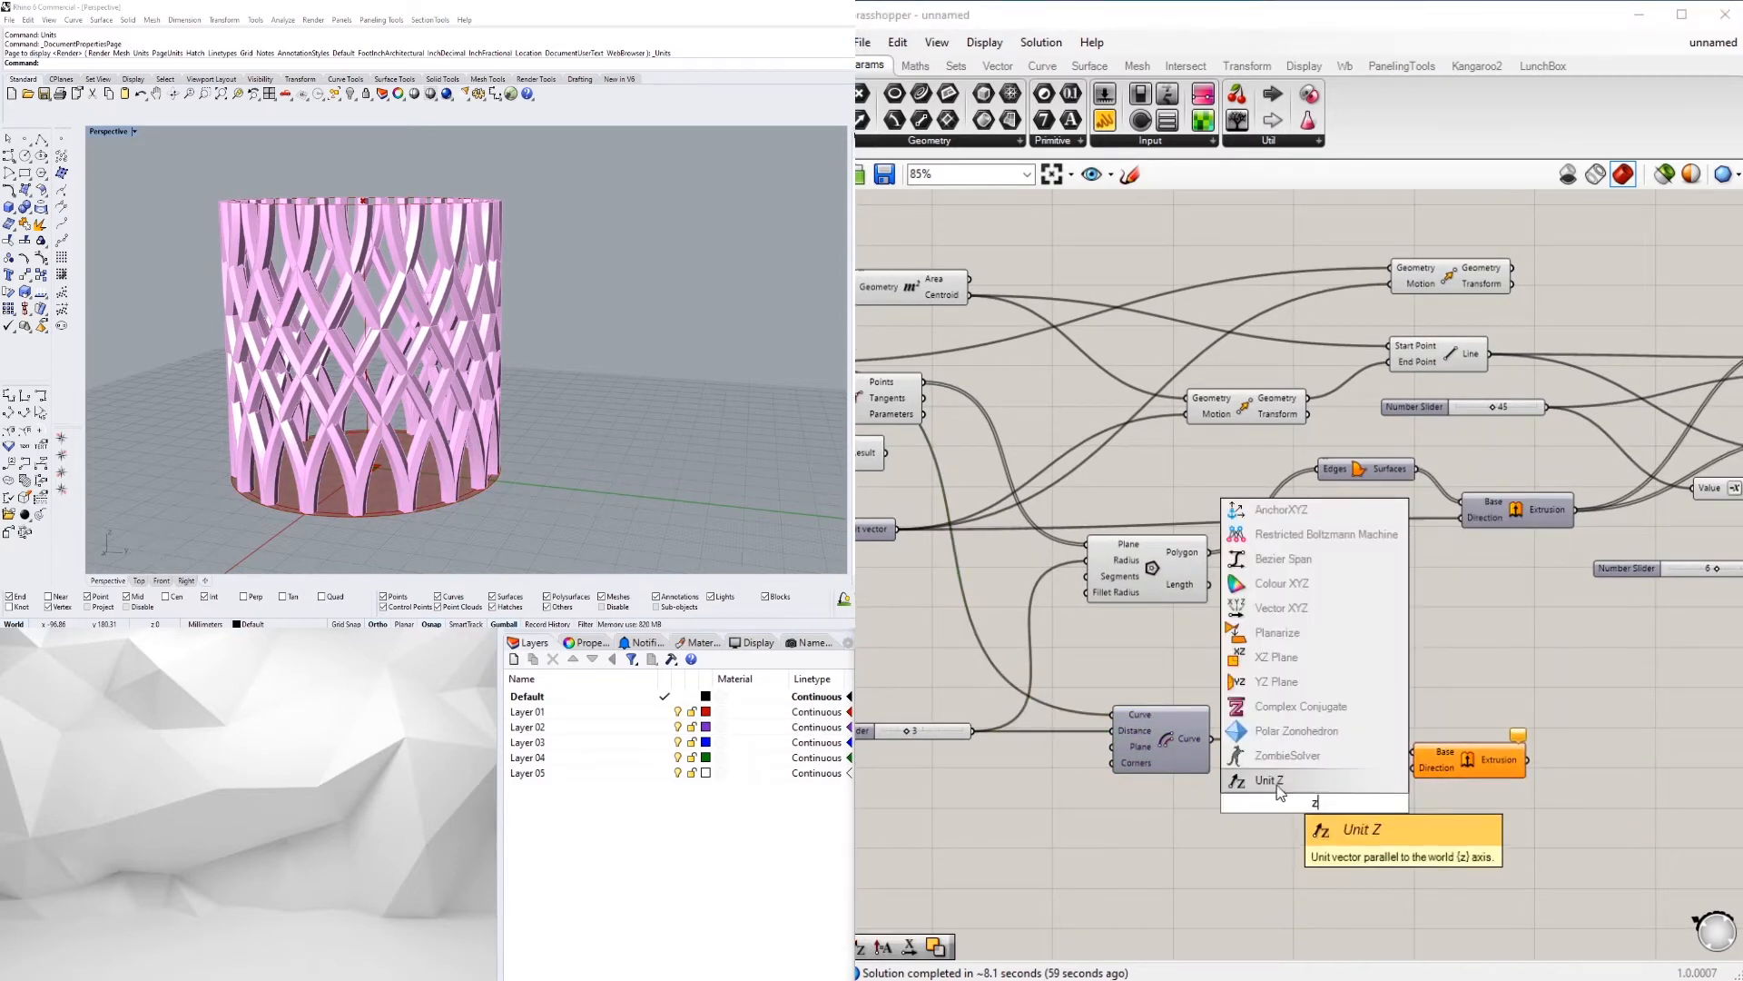
{"action": "key", "text": "Return"}
{"action": "right_click", "coordinate": [1340, 865]}
{"action": "left_click", "coordinate": [1290, 948]}
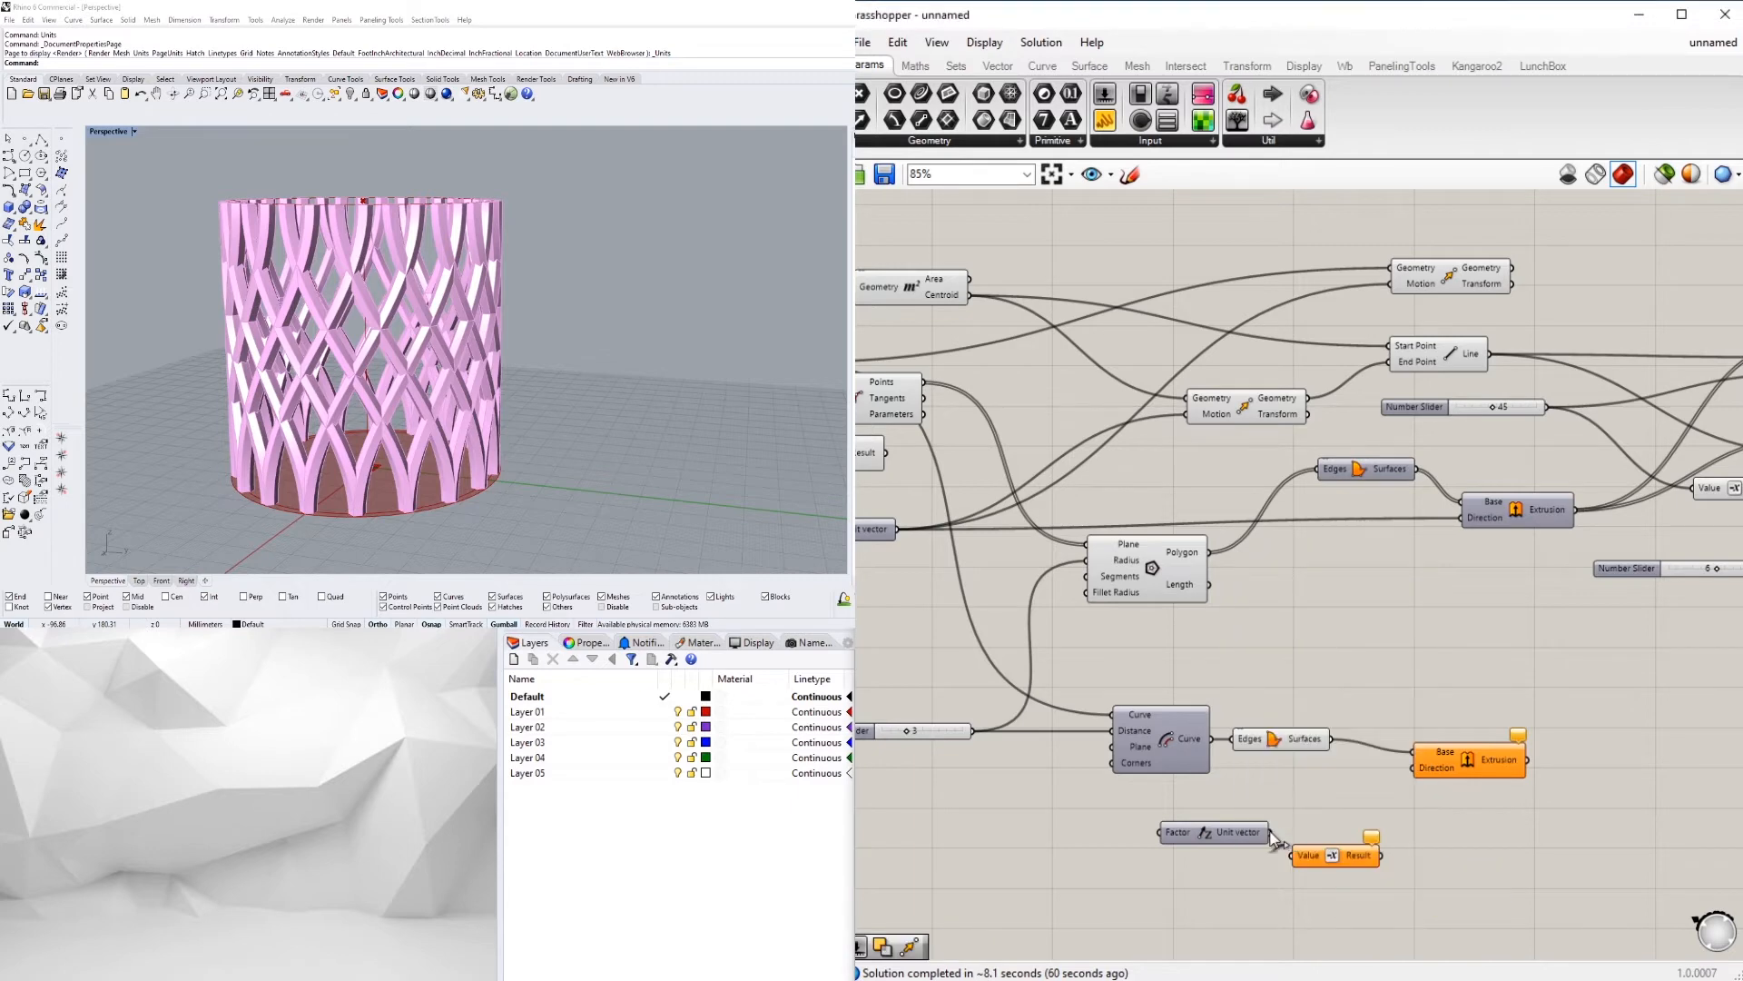
{"action": "left_click_drag", "start_coordinate": [1326, 856], "coordinate": [1327, 834]}
{"action": "left_click_drag", "start_coordinate": [1412, 786], "coordinate": [1414, 767]}
Create a number slider of 3, connect it to the base Unit Z's Factor, and line it up beside that component
{"action": "right_click_drag", "start_coordinate": [1117, 840], "coordinate": [1260, 805]}
{"action": "scroll", "coordinate": [1235, 790], "scroll_direction": "up", "scroll_amount": 2}
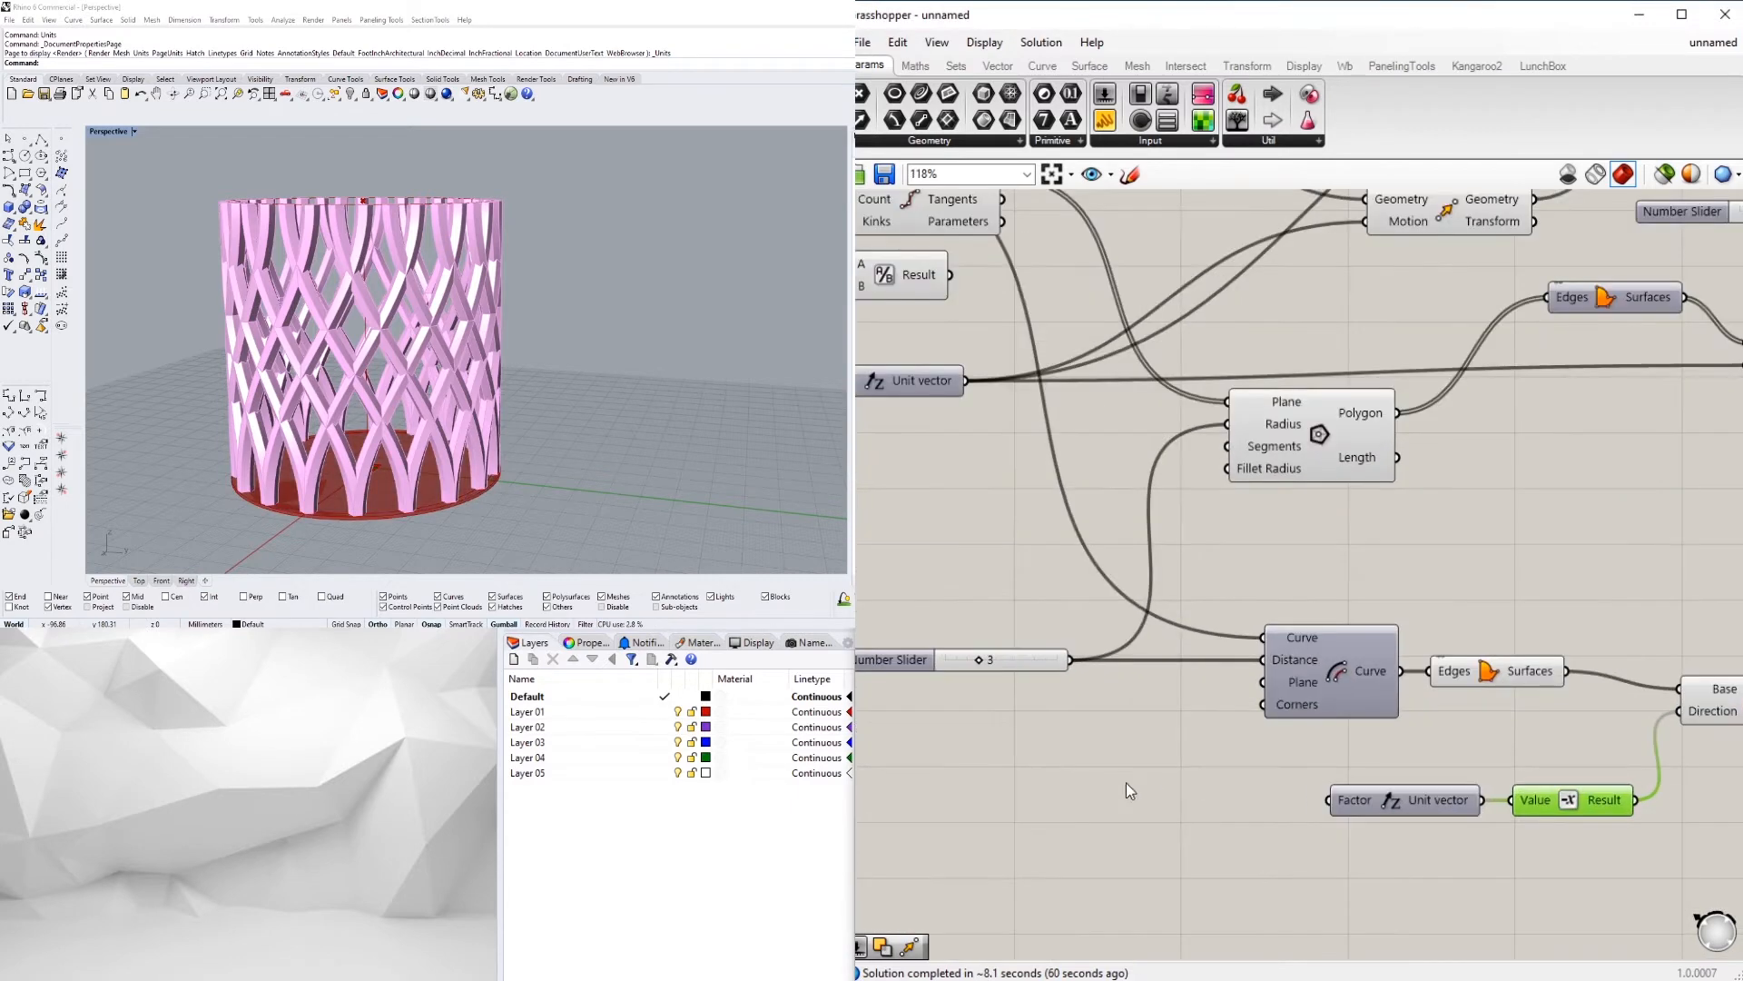
{"action": "double_click", "coordinate": [1126, 783]}
{"action": "type", "text": "3"}
{"action": "key", "text": "Return"}
{"action": "left_click_drag", "start_coordinate": [1241, 782], "coordinate": [1328, 800]}
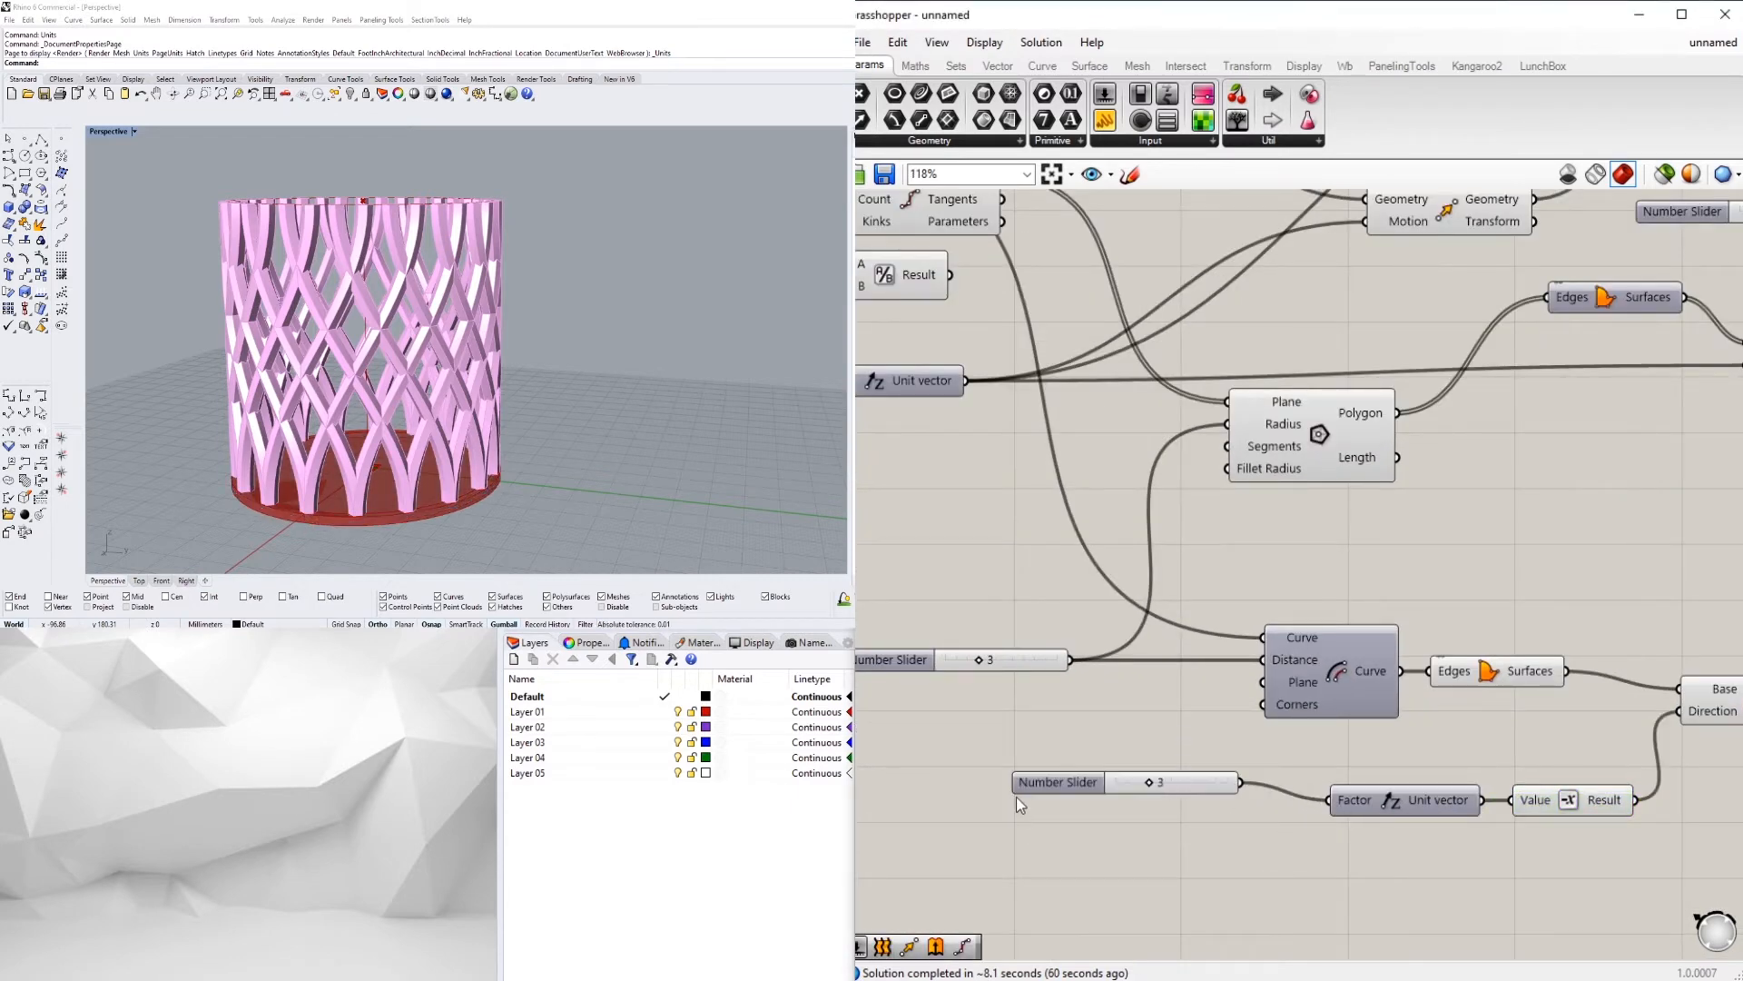
{"action": "left_click_drag", "start_coordinate": [1016, 797], "coordinate": [1079, 815]}
Turn off the preview of the base Boundary Surfaces component
{"action": "right_click_drag", "start_coordinate": [1459, 680], "coordinate": [1311, 705]}
{"action": "left_click", "coordinate": [1311, 704]}
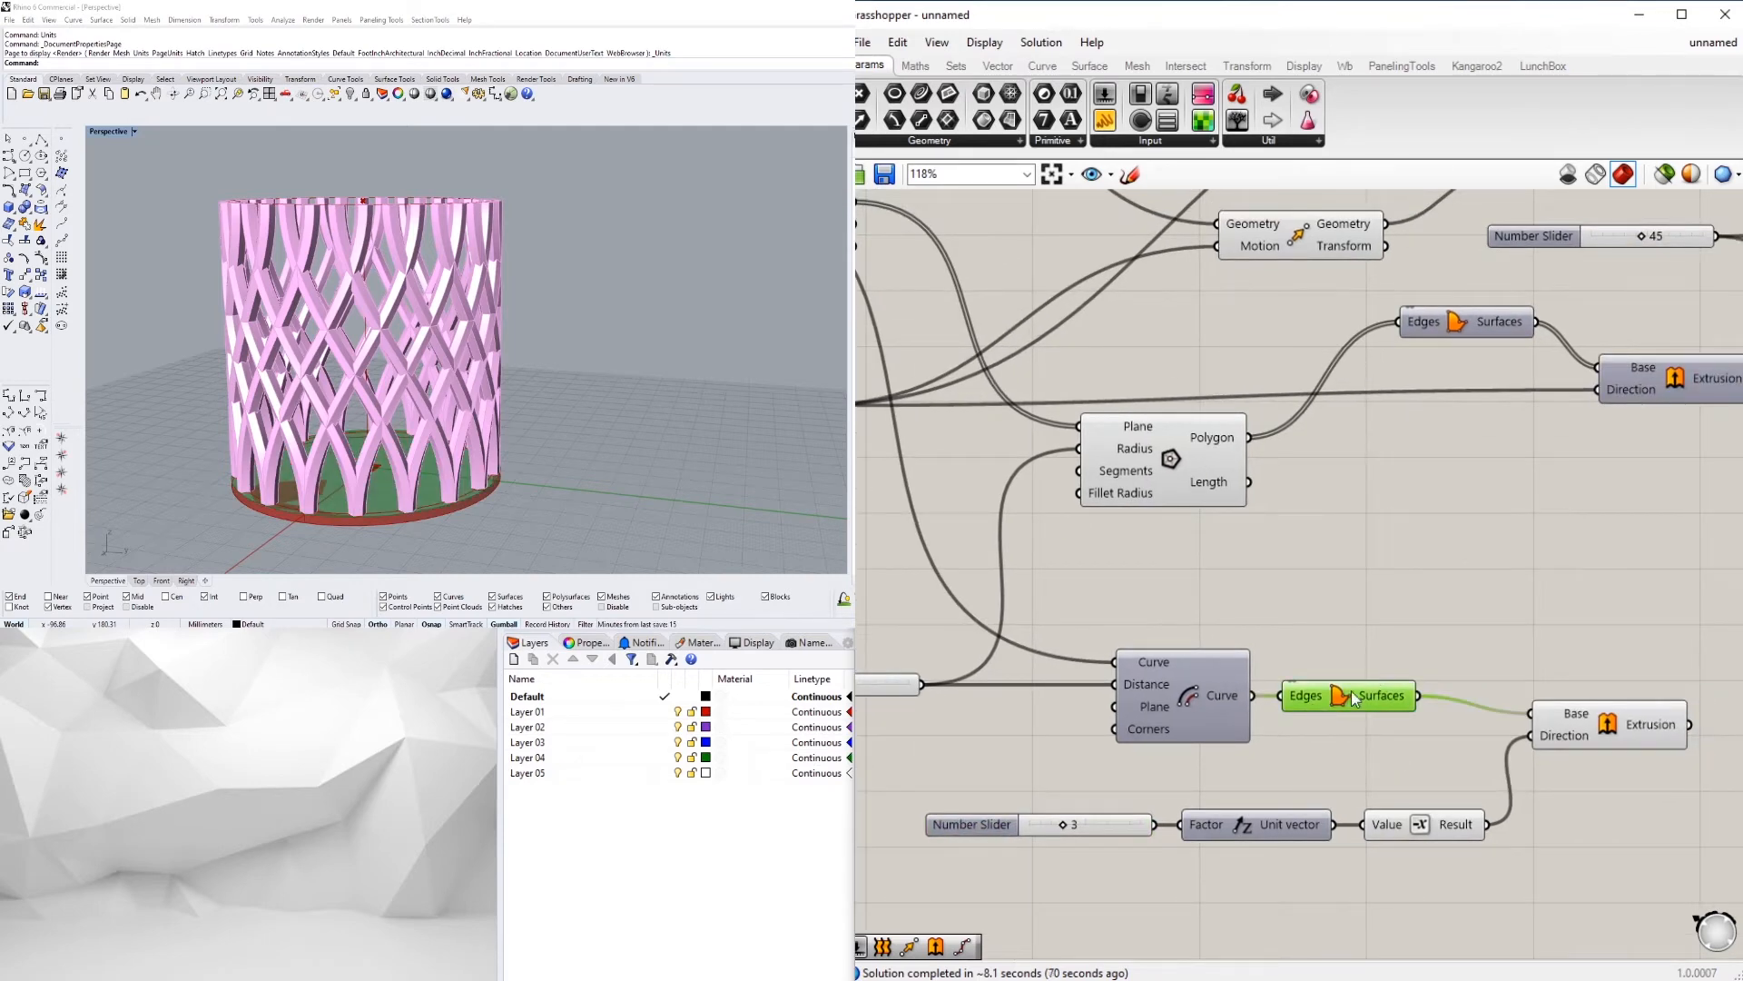
{"action": "scroll", "coordinate": [1345, 700], "scroll_direction": "up", "scroll_amount": 1}
{"action": "middle_click", "coordinate": [1345, 700]}
{"action": "left_click", "coordinate": [1401, 652]}
Examine the lattice with its base plate and check which circle the upper Move component produces
{"action": "scroll", "coordinate": [459, 364], "scroll_direction": "down", "scroll_amount": 5}
{"action": "scroll", "coordinate": [391, 408], "scroll_direction": "up", "scroll_amount": 3}
{"action": "right_click_drag", "start_coordinate": [350, 463], "coordinate": [508, 427]}
{"action": "scroll", "coordinate": [1048, 603], "scroll_direction": "down", "scroll_amount": 3}
{"action": "right_click_drag", "start_coordinate": [1051, 601], "coordinate": [1420, 783]}
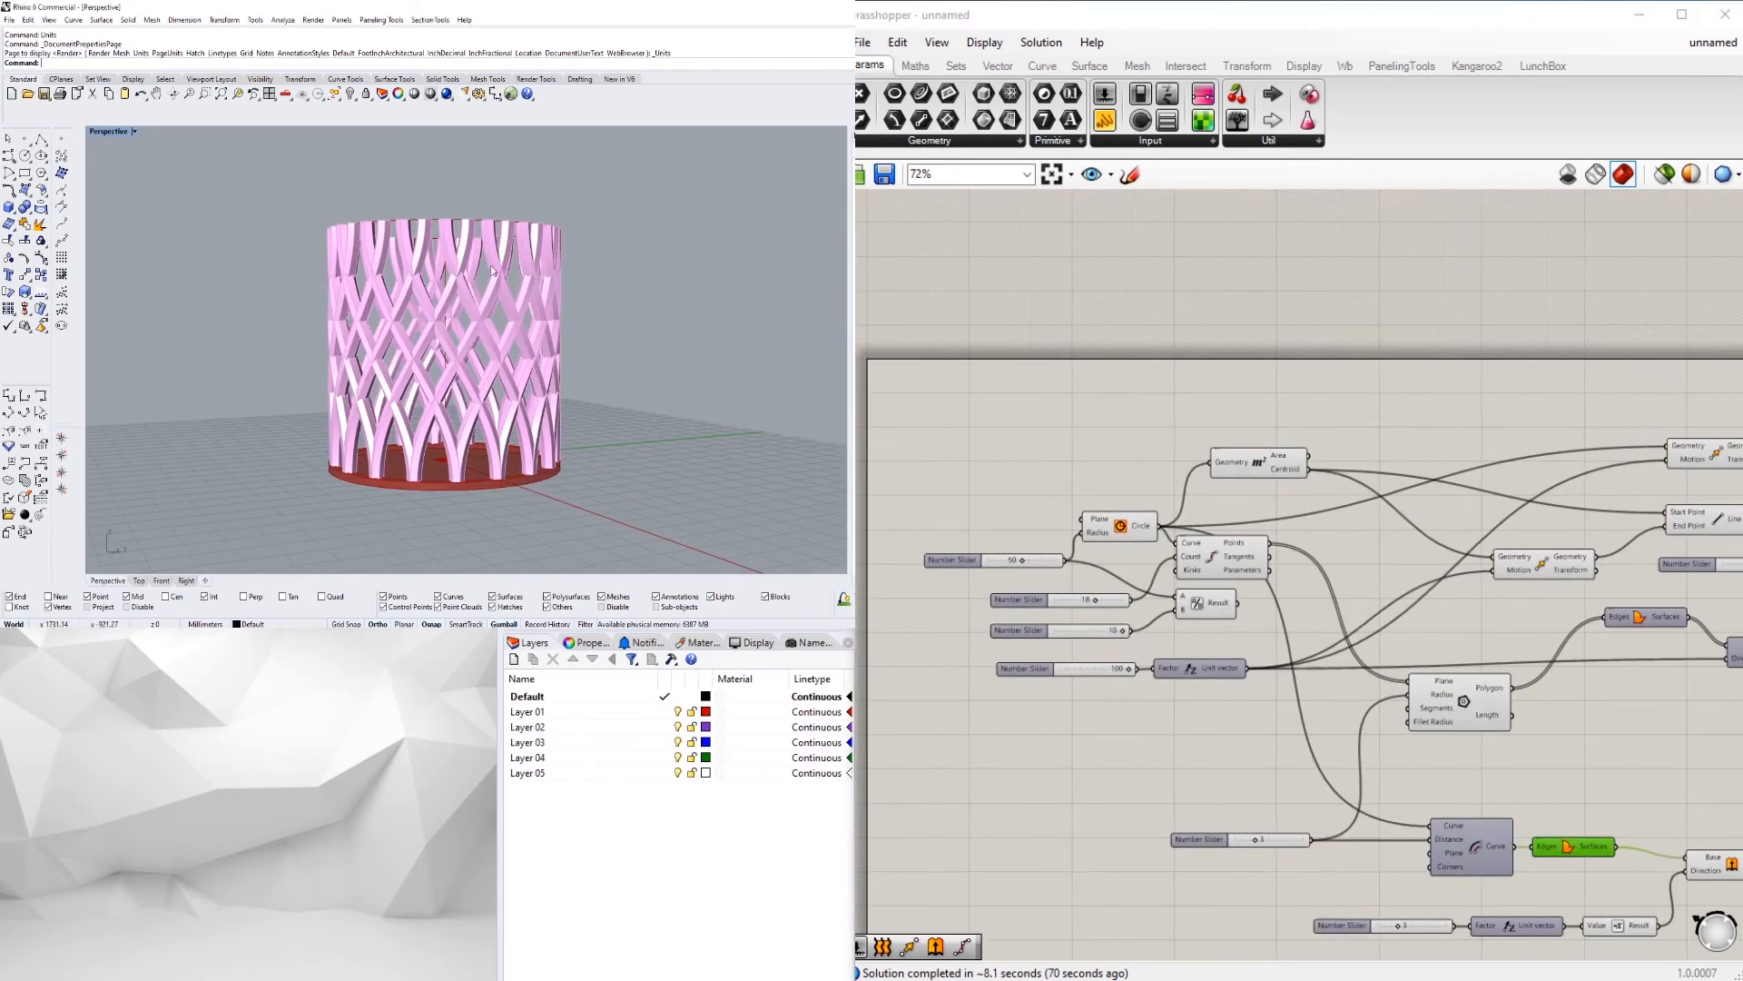
{"action": "right_click_drag", "start_coordinate": [491, 269], "coordinate": [494, 331]}
{"action": "scroll", "coordinate": [1016, 476], "scroll_direction": "down", "scroll_amount": 1}
{"action": "right_click_drag", "start_coordinate": [1315, 467], "coordinate": [1066, 479]}
{"action": "left_click", "coordinate": [1389, 471]}
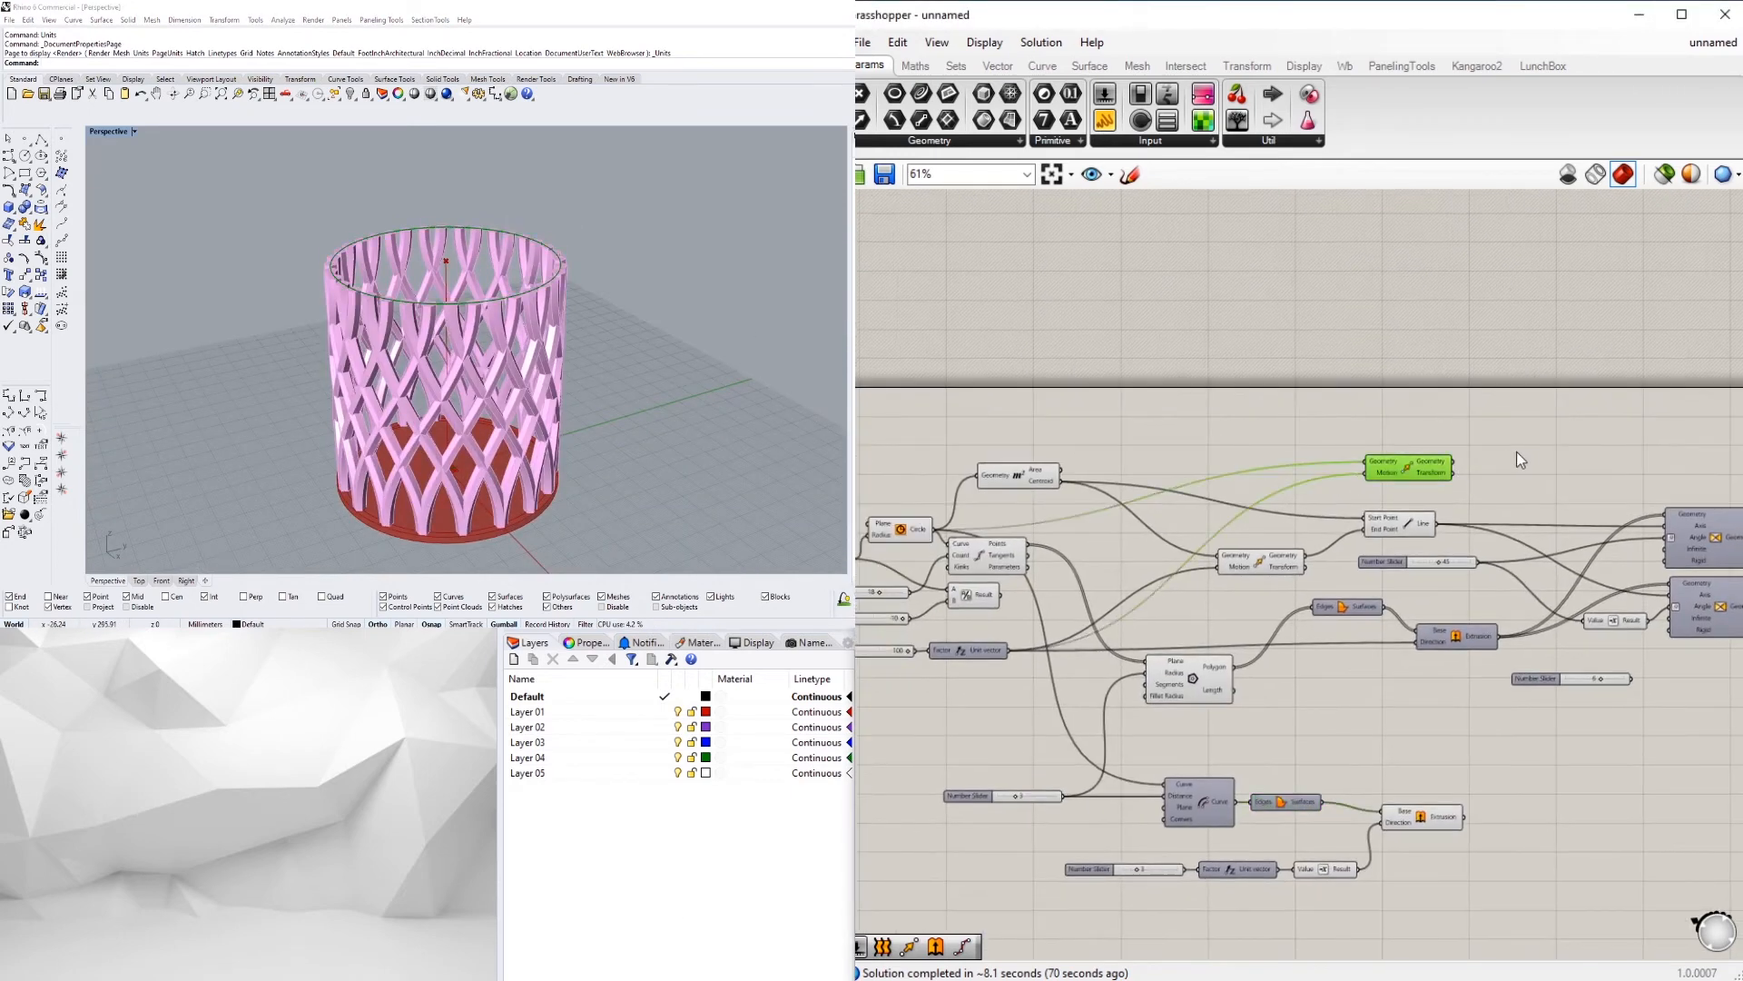
{"action": "left_click", "coordinate": [1516, 450]}
{"action": "left_click", "coordinate": [1284, 771]}
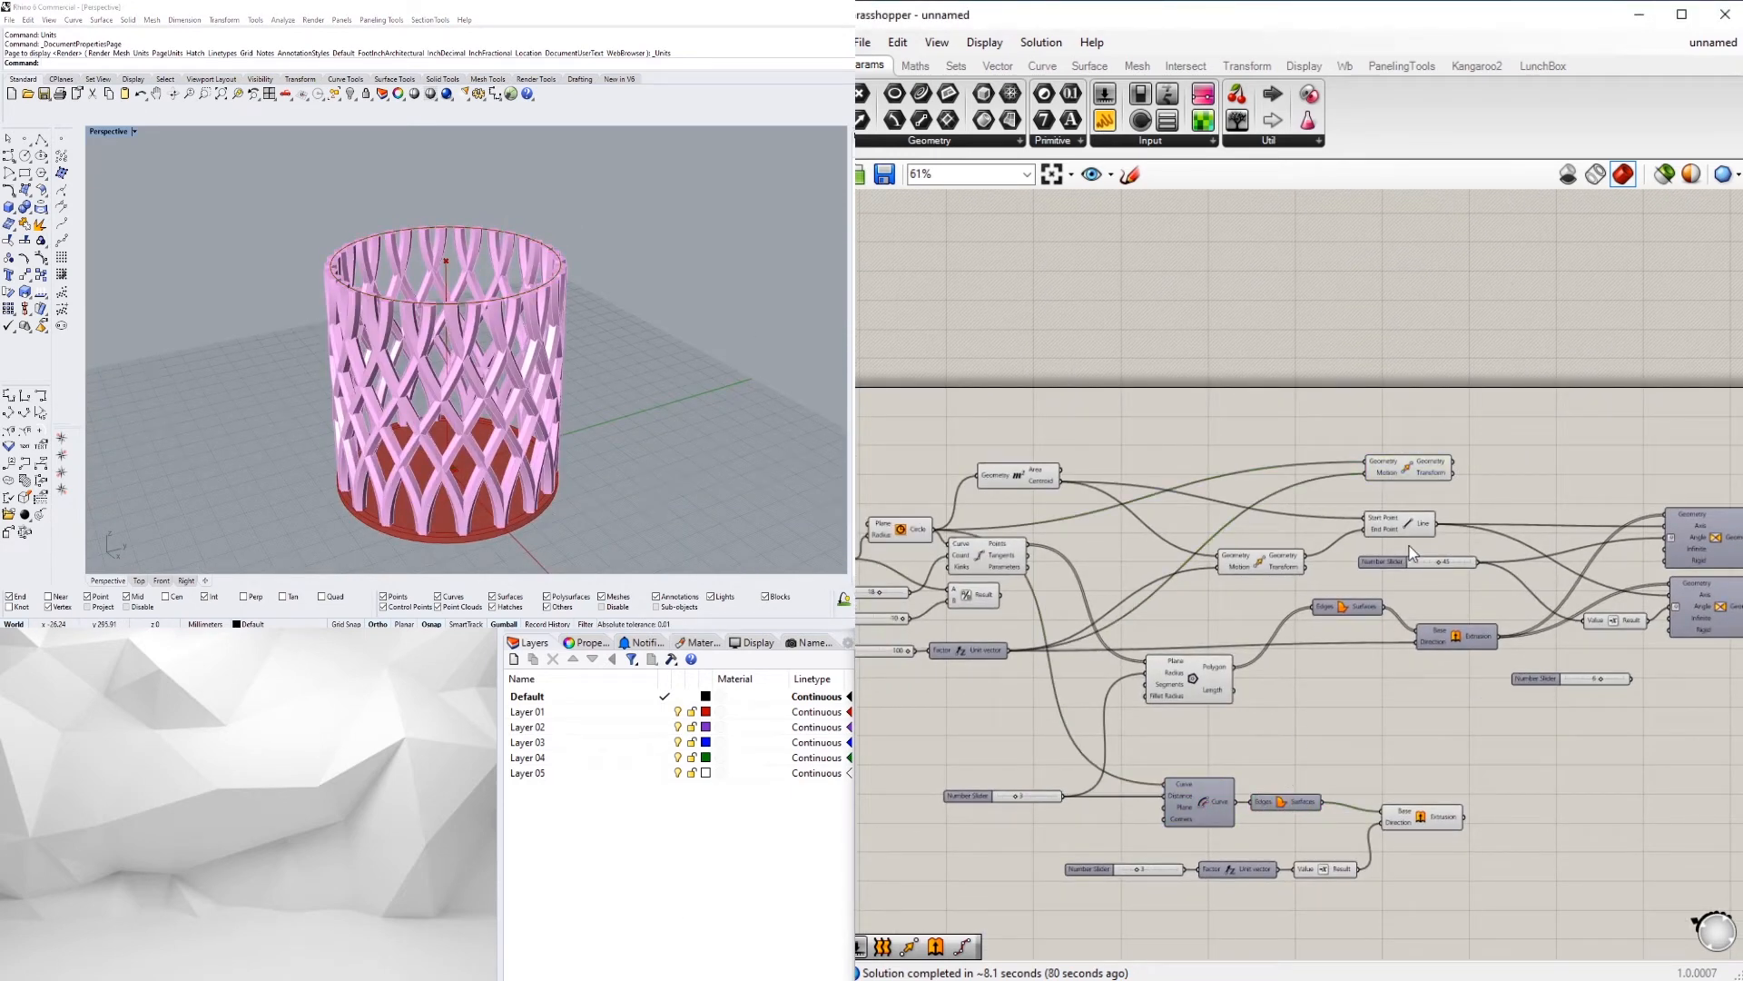
Add an Offset Curve for the moved top circle, using the polygon radius slider as its Distance
{"action": "scroll", "coordinate": [1499, 411], "scroll_direction": "up", "scroll_amount": 3}
{"action": "double_click", "coordinate": [1515, 461]}
{"action": "type", "text": "of"}
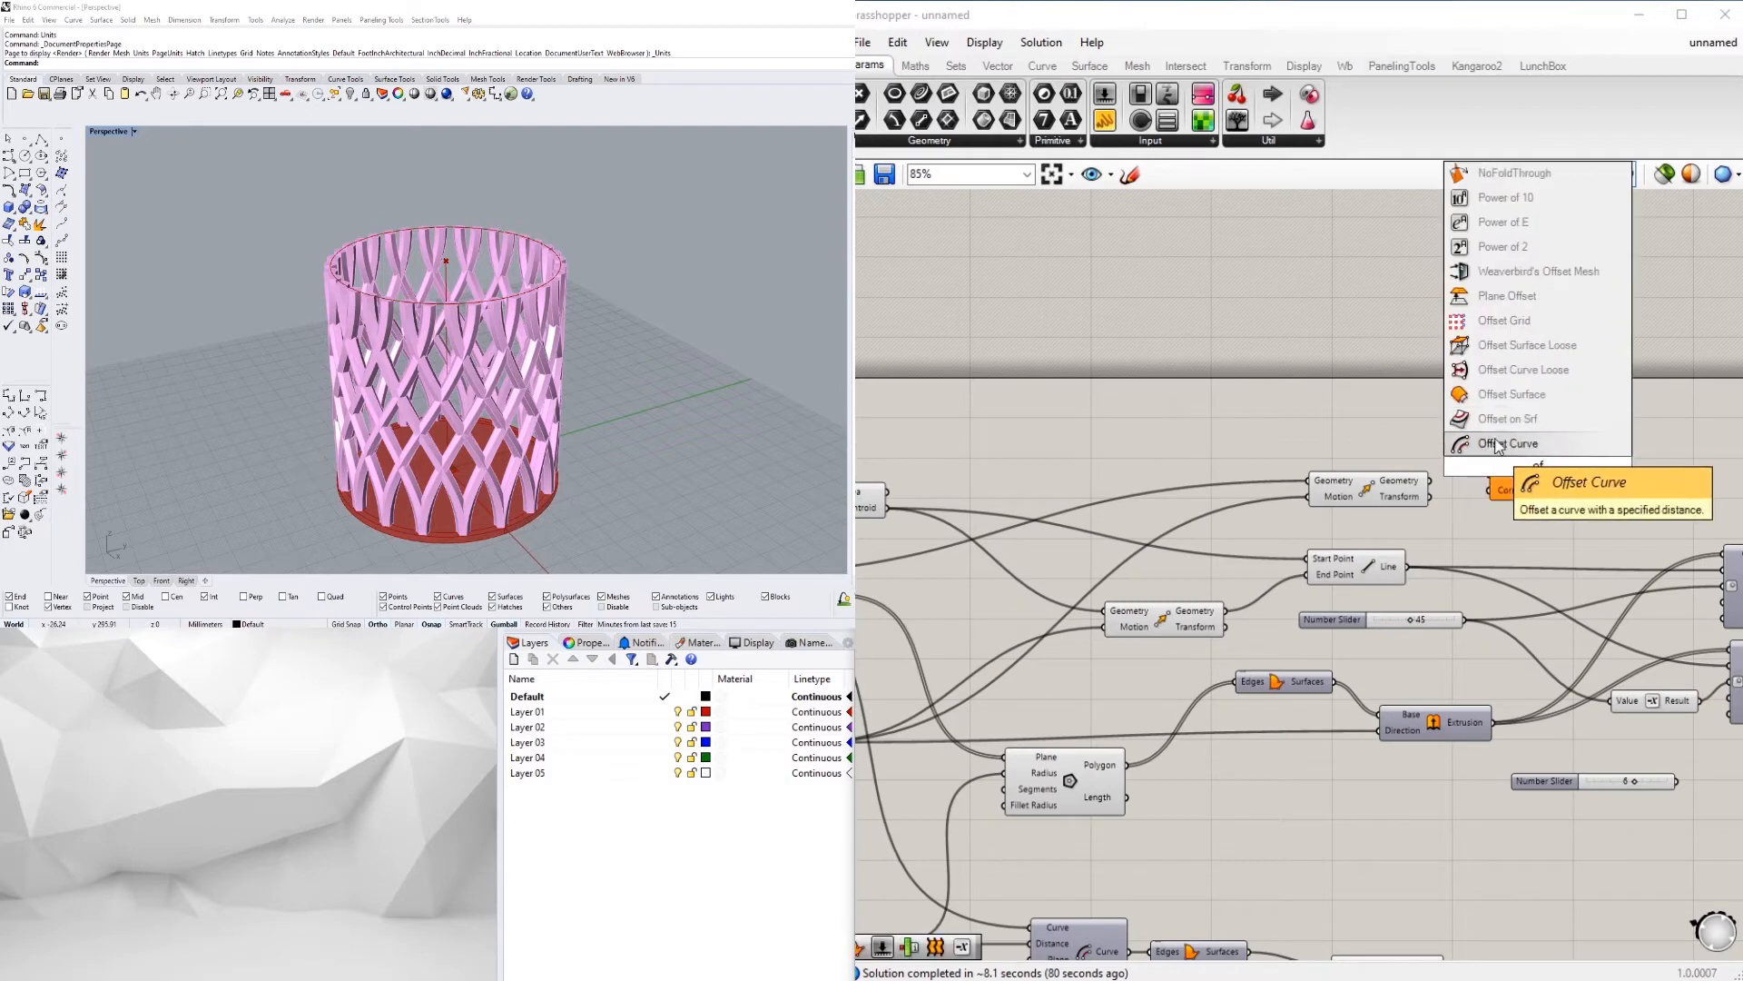
{"action": "left_click", "coordinate": [1507, 443]}
{"action": "left_click_drag", "start_coordinate": [1517, 432], "coordinate": [1509, 442]}
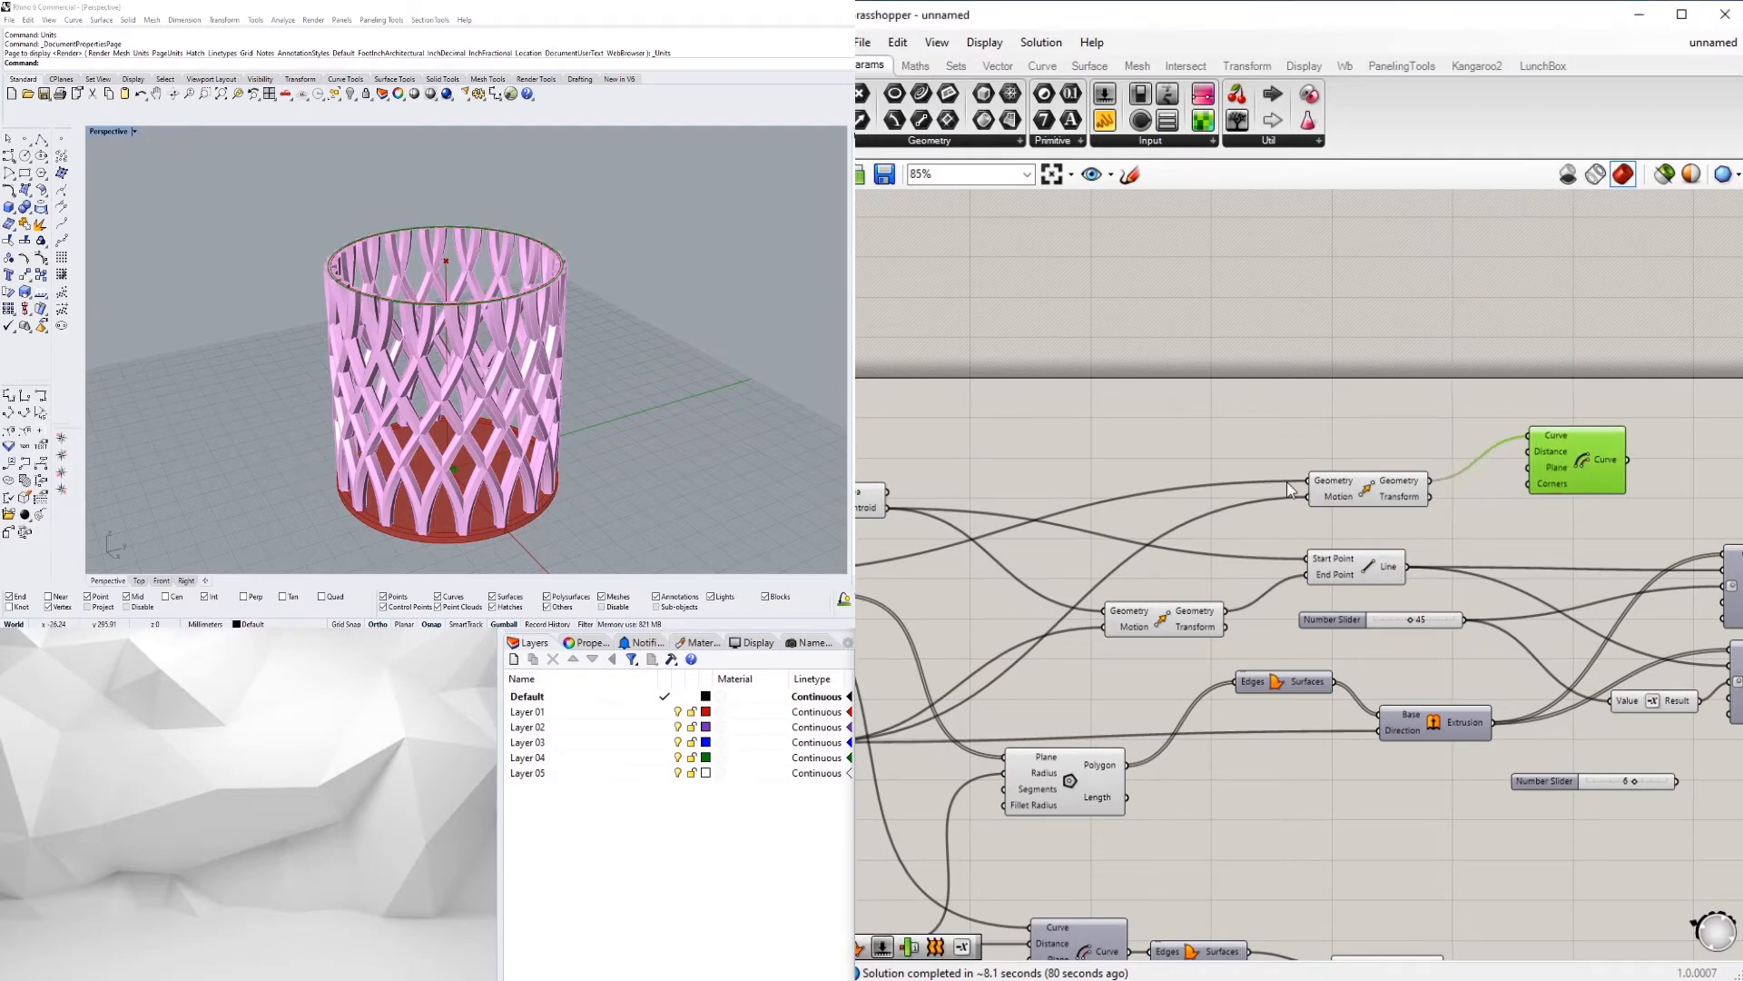
{"action": "scroll", "coordinate": [1298, 422], "scroll_direction": "down", "scroll_amount": 3}
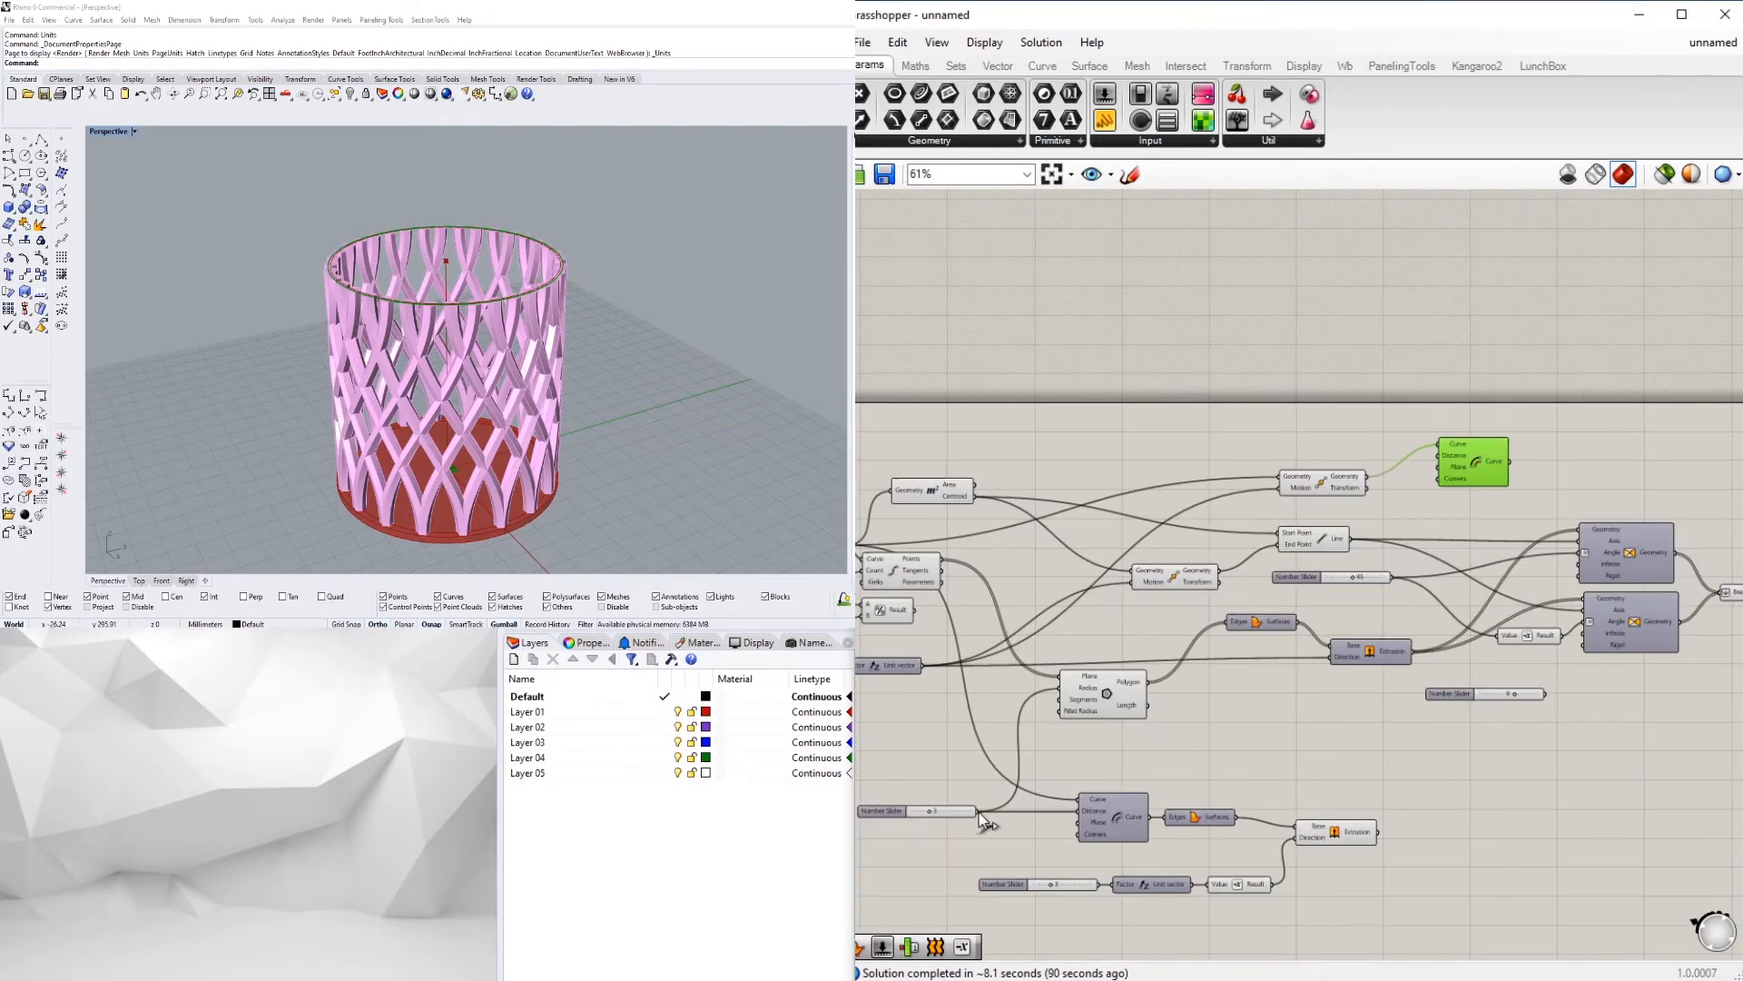
{"action": "left_click_drag", "start_coordinate": [977, 811], "coordinate": [1444, 456]}
{"action": "scroll", "coordinate": [1443, 456], "scroll_direction": "up", "scroll_amount": 5}
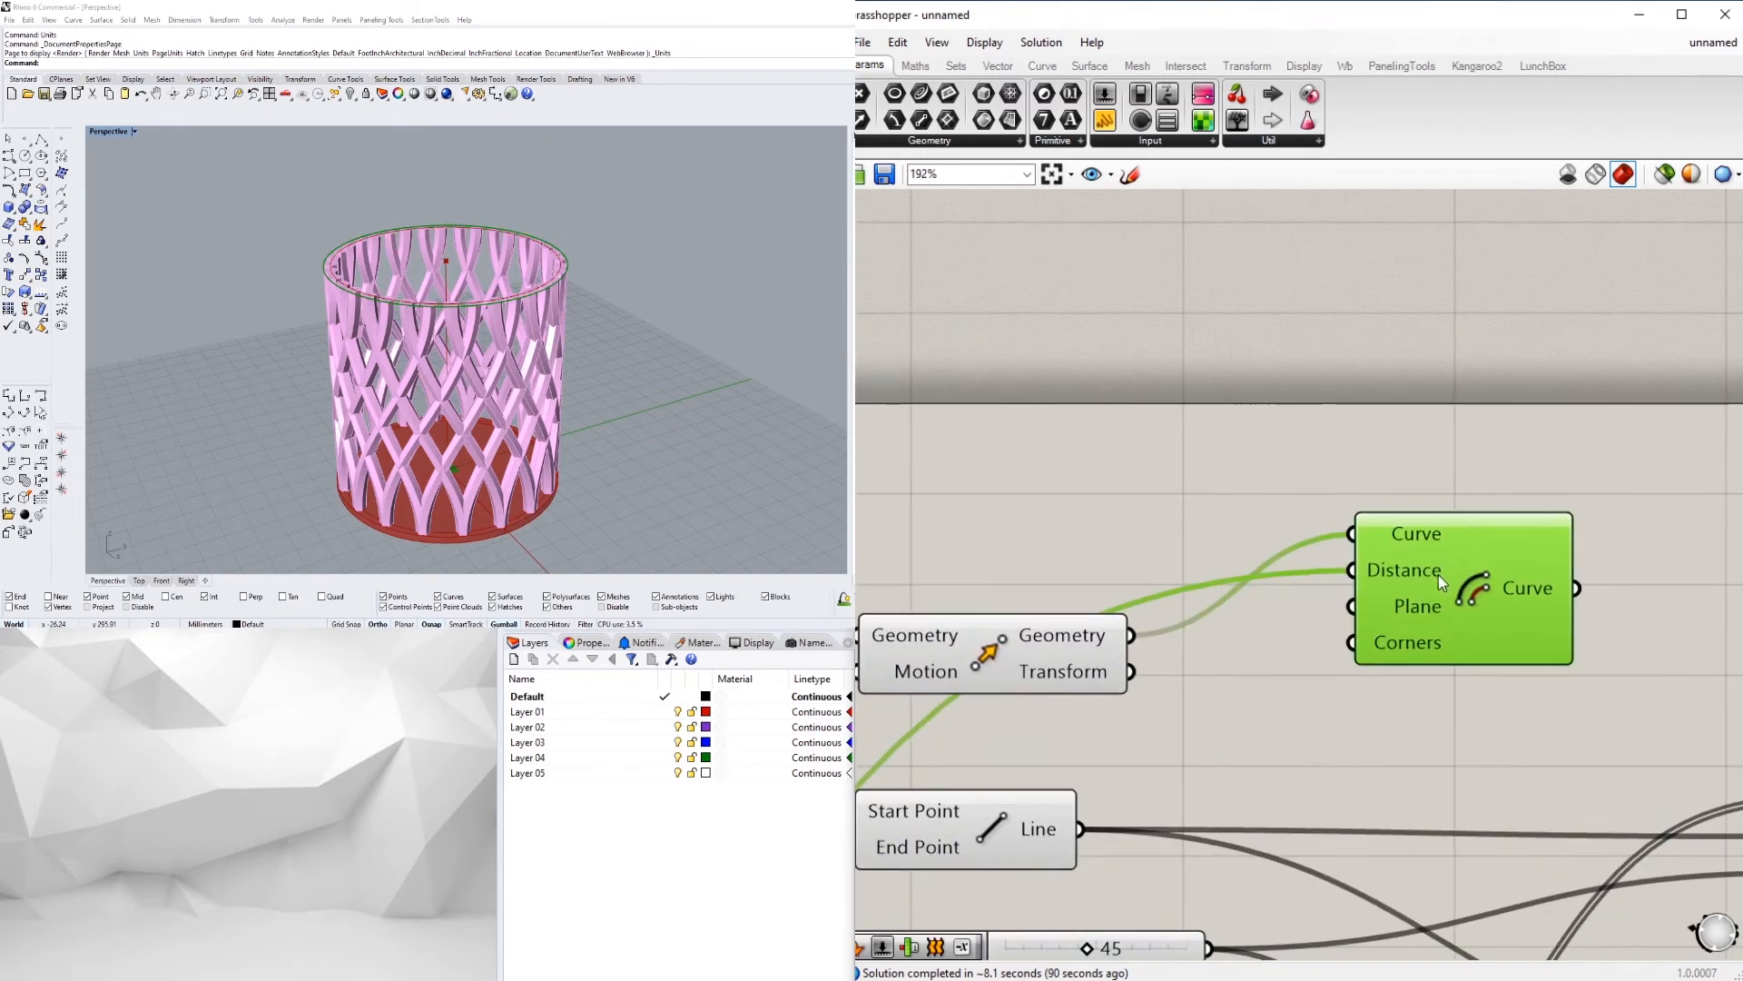
{"action": "left_click_drag", "start_coordinate": [1015, 633], "coordinate": [1008, 508]}
Add a Negative component fed by the polygon radius slider and wire its result as a second Distance into the top Offset Curve
{"action": "scroll", "coordinate": [1317, 499], "scroll_direction": "down", "scroll_amount": 2}
{"action": "double_click", "coordinate": [1208, 652]}
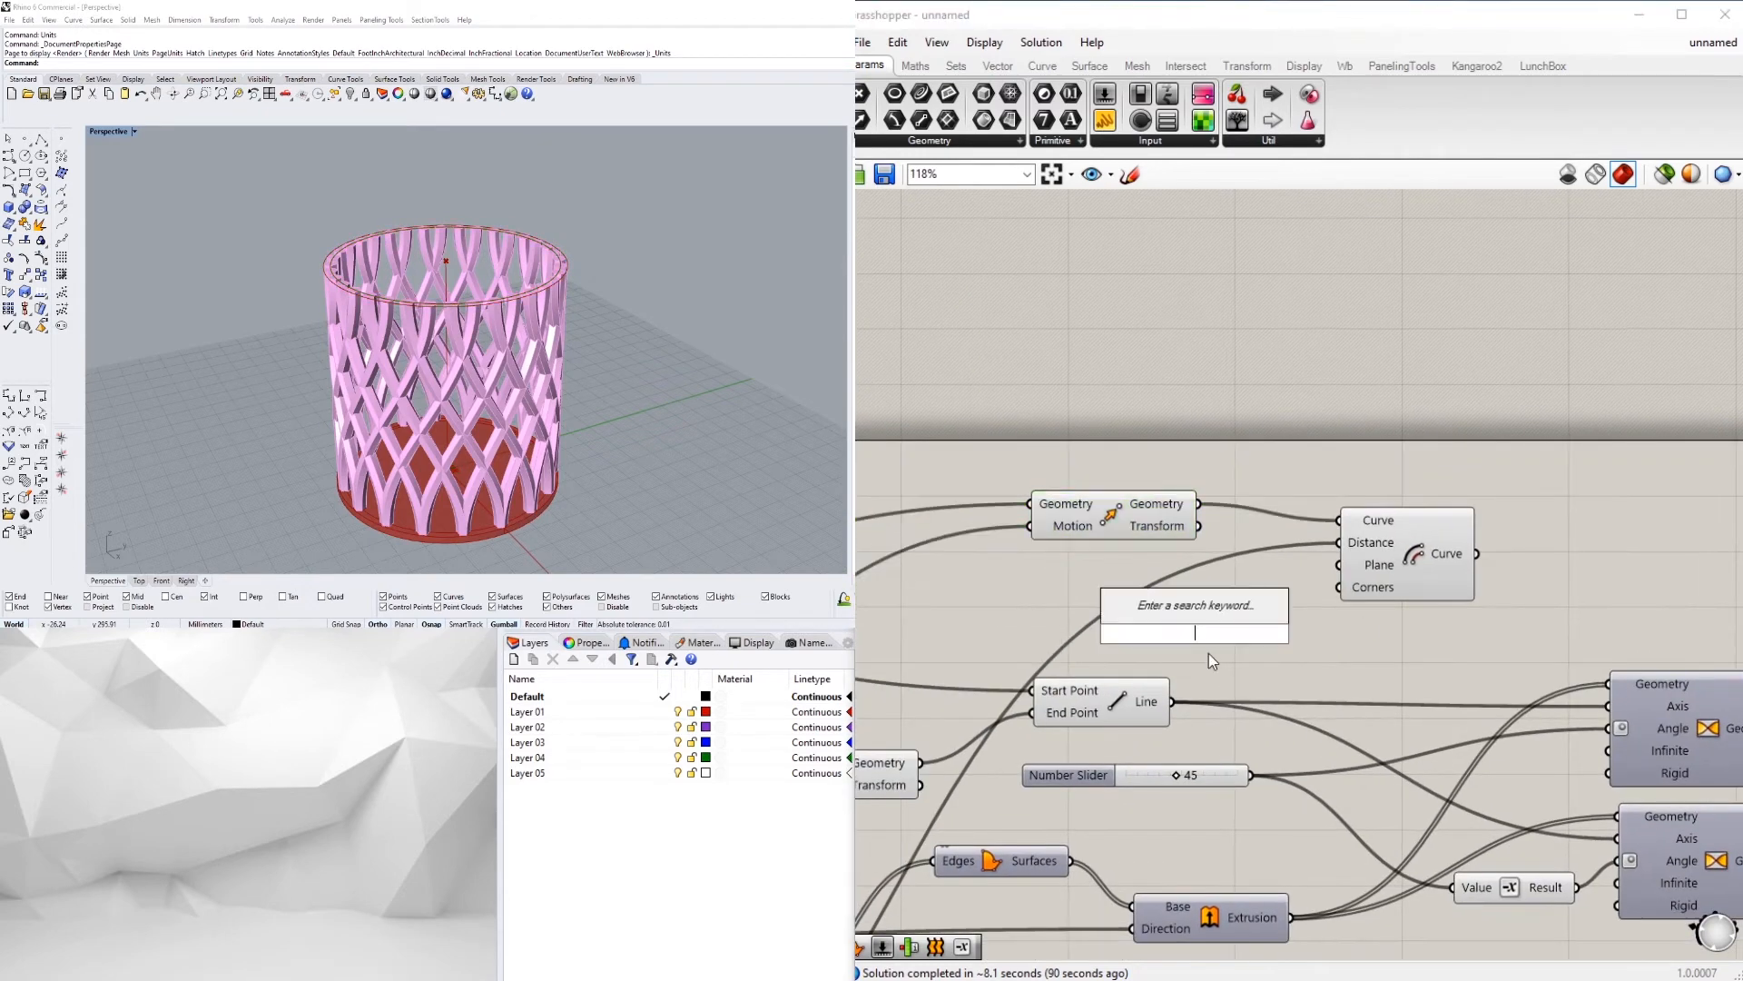
{"action": "type", "text": "neg"}
{"action": "left_click", "coordinate": [1167, 613]}
{"action": "scroll", "coordinate": [1316, 491], "scroll_direction": "down", "scroll_amount": 5}
{"action": "scroll", "coordinate": [904, 817], "scroll_direction": "up", "scroll_amount": 3}
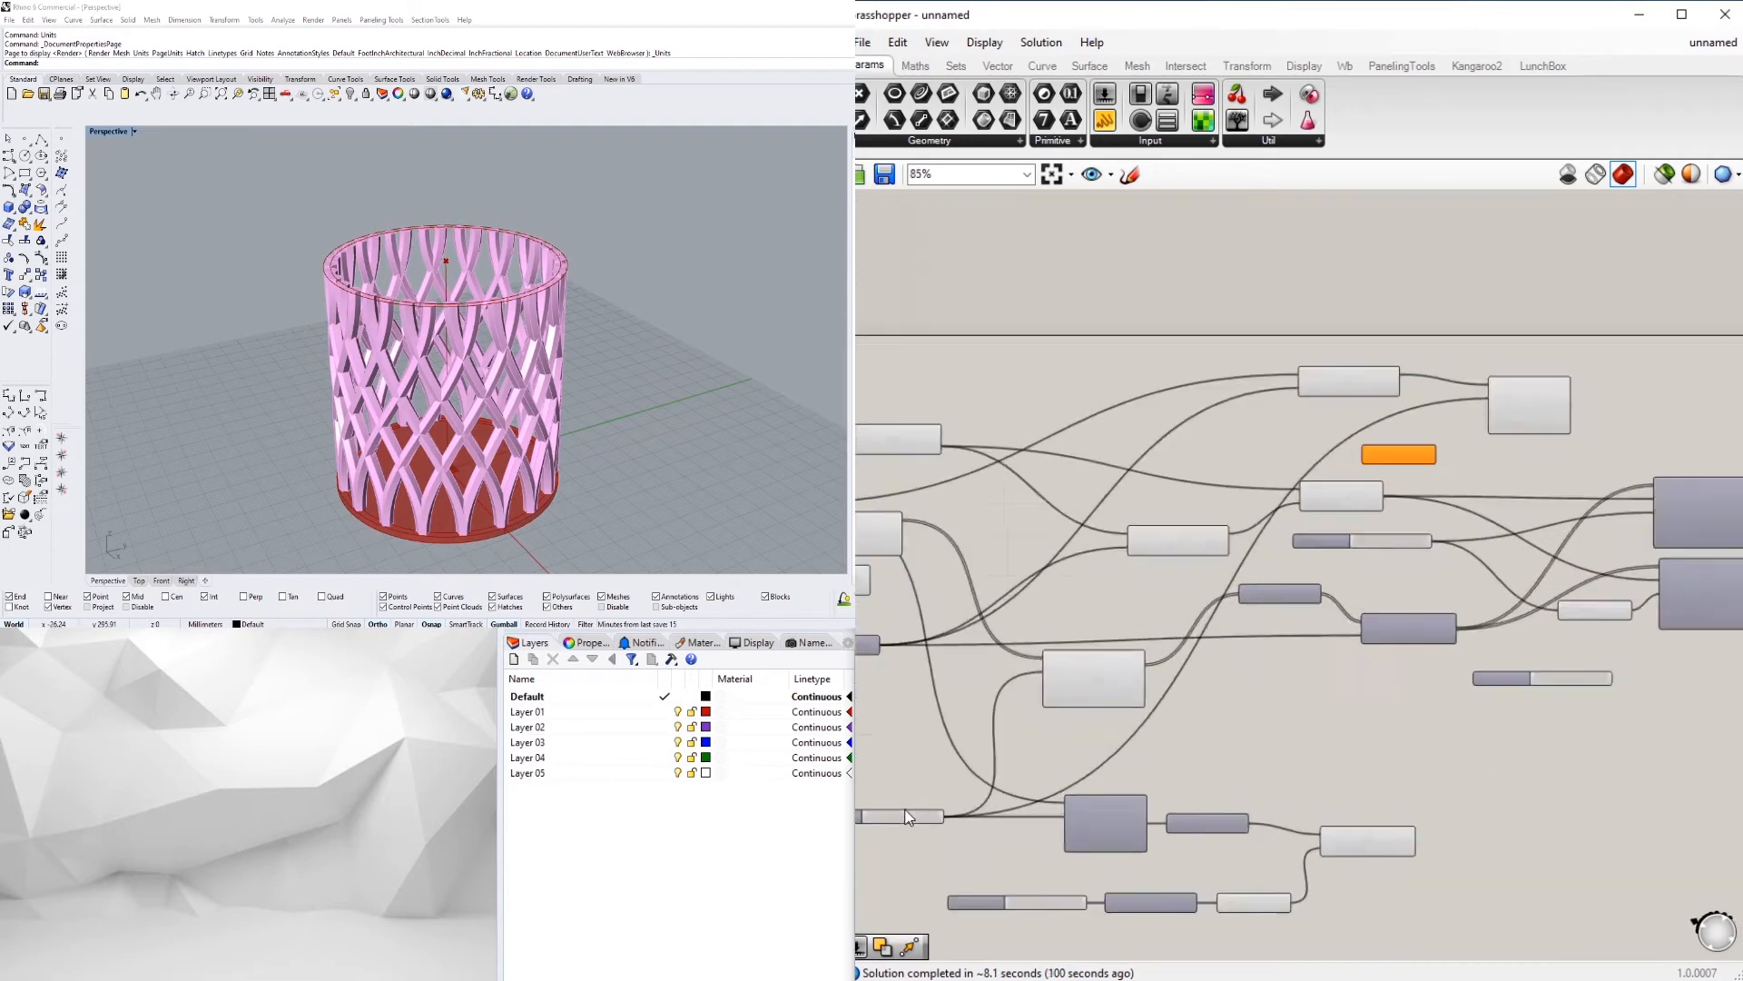
{"action": "left_click_drag", "start_coordinate": [952, 816], "coordinate": [1441, 391]}
{"action": "scroll", "coordinate": [1479, 392], "scroll_direction": "up", "scroll_amount": 2}
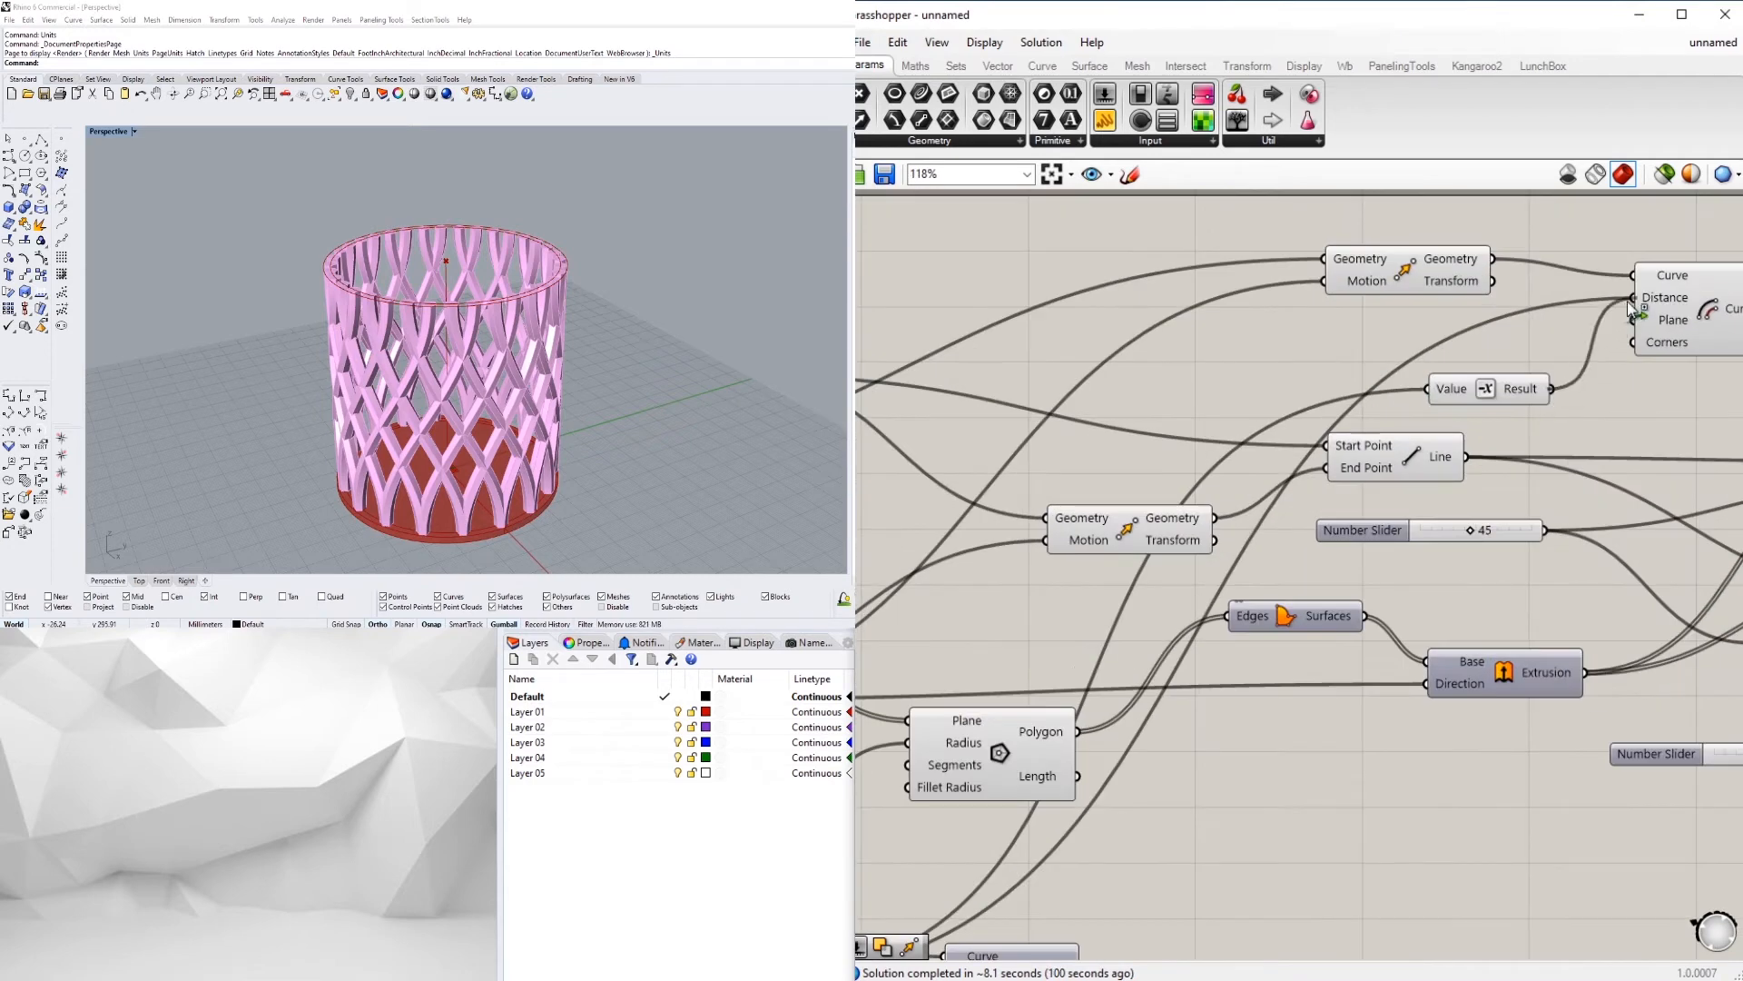
{"action": "scroll", "coordinate": [1598, 336], "scroll_direction": "up", "scroll_amount": 1}
{"action": "right_click_drag", "start_coordinate": [1598, 335], "coordinate": [1362, 432]}
{"action": "left_click", "coordinate": [1526, 404]}
Connect the top Offset Curve to a new Boundary Surfaces component and flatten its Edges input
{"action": "right_click_drag", "start_coordinate": [1621, 394], "coordinate": [1488, 438]}
{"action": "double_click", "coordinate": [1489, 433]}
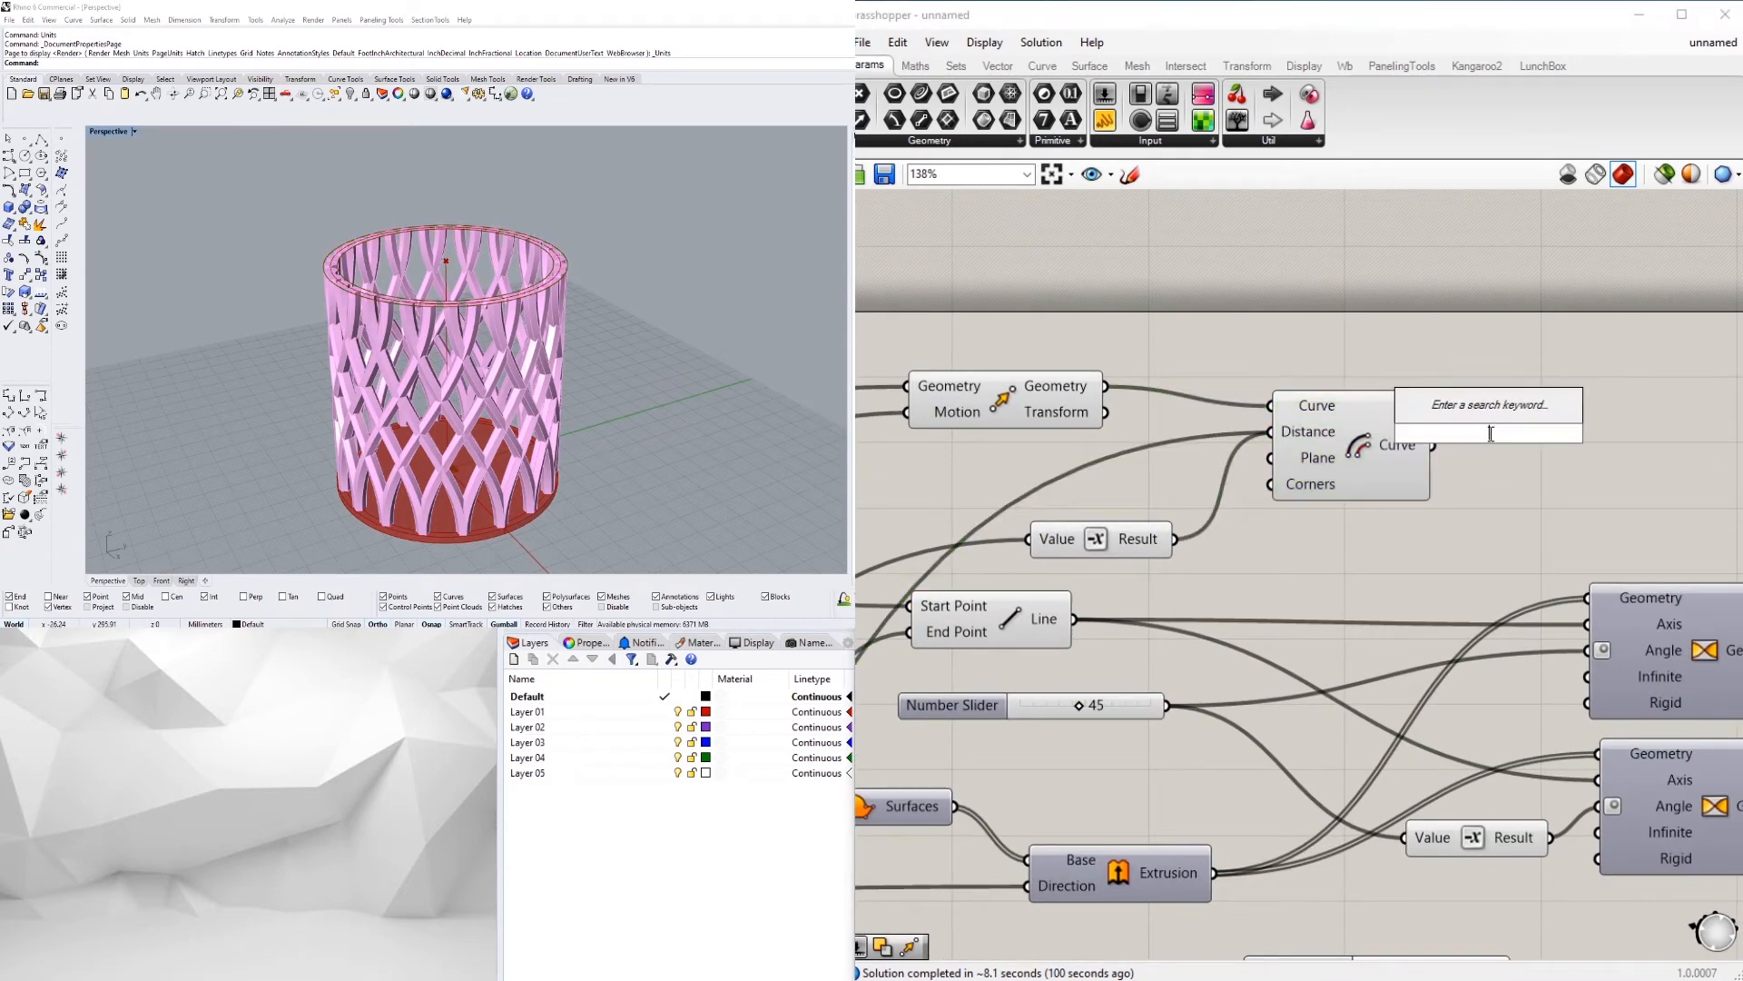
{"action": "type", "text": "bou"}
{"action": "left_click", "coordinate": [1486, 413]}
{"action": "left_click_drag", "start_coordinate": [1440, 440], "coordinate": [1497, 440]}
{"action": "scroll", "coordinate": [1500, 445], "scroll_direction": "up", "scroll_amount": 2}
{"action": "right_click", "coordinate": [1474, 441]}
{"action": "left_click", "coordinate": [1509, 586]}
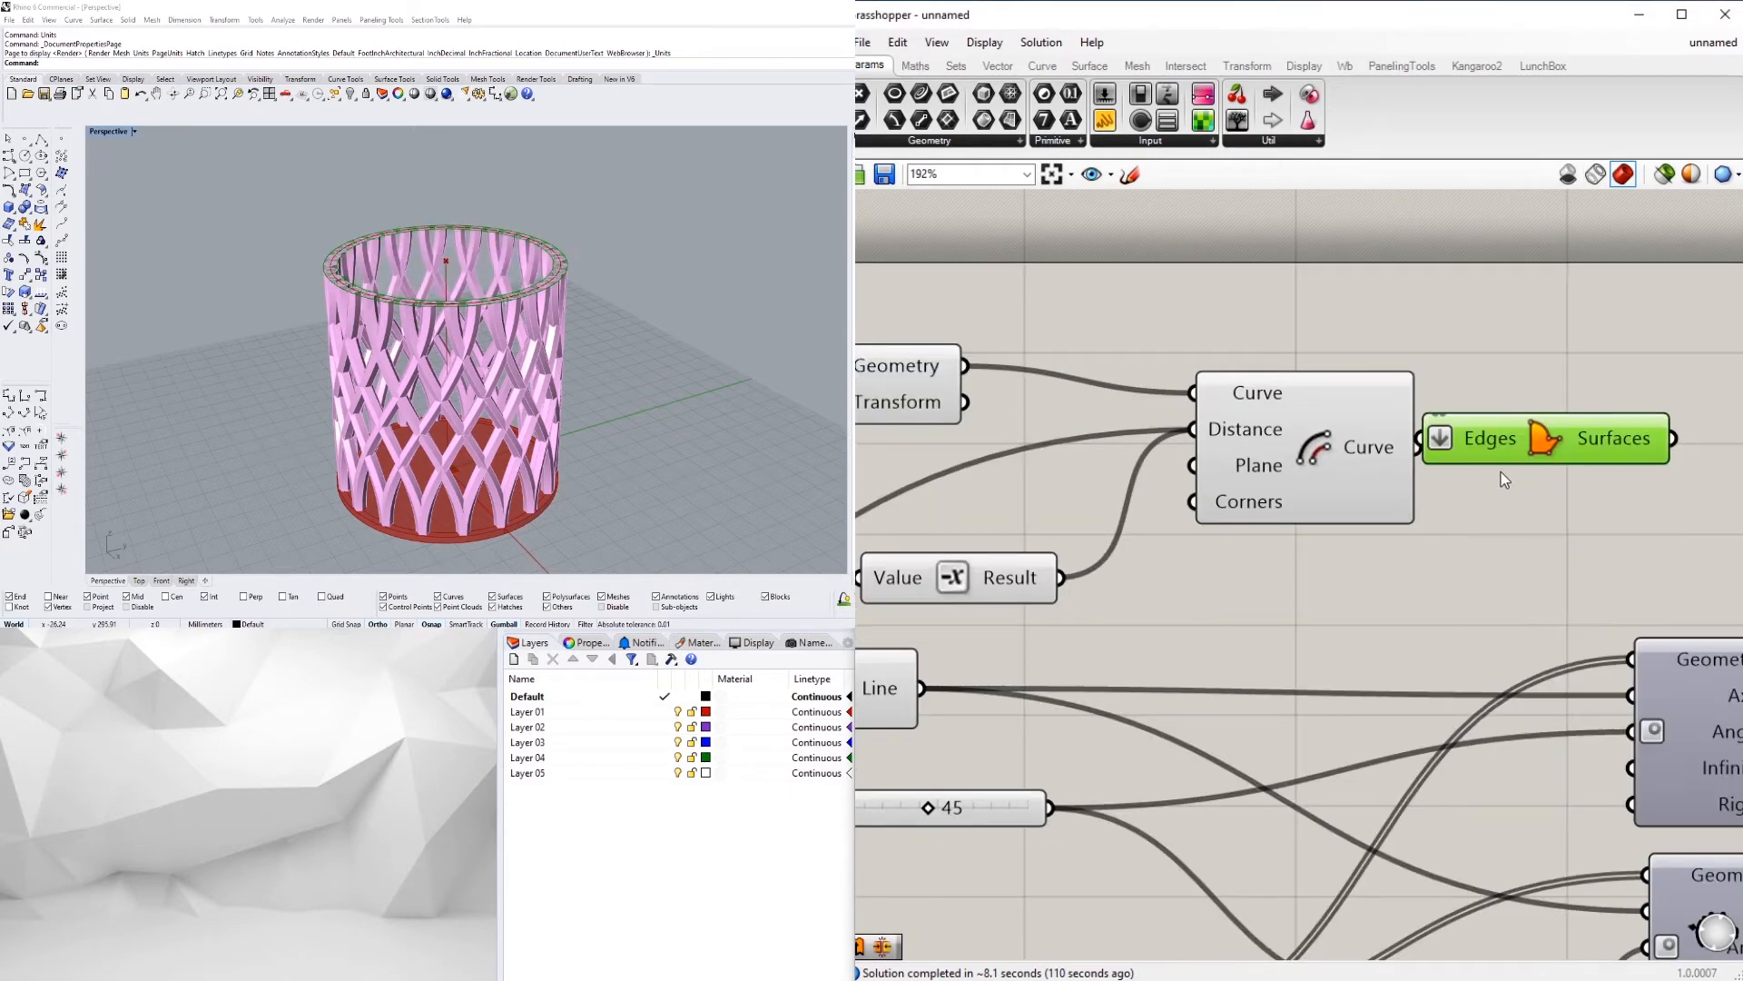
Move the Negative component for the top offset directly below the circle's Move component
{"action": "left_click", "coordinate": [1289, 611]}
{"action": "scroll", "coordinate": [1280, 613], "scroll_direction": "down", "scroll_amount": 4}
{"action": "scroll", "coordinate": [1229, 613], "scroll_direction": "up", "scroll_amount": 2}
{"action": "right_click_drag", "start_coordinate": [1229, 613], "coordinate": [1494, 610]}
{"action": "left_click_drag", "start_coordinate": [1373, 573], "coordinate": [1255, 499]}
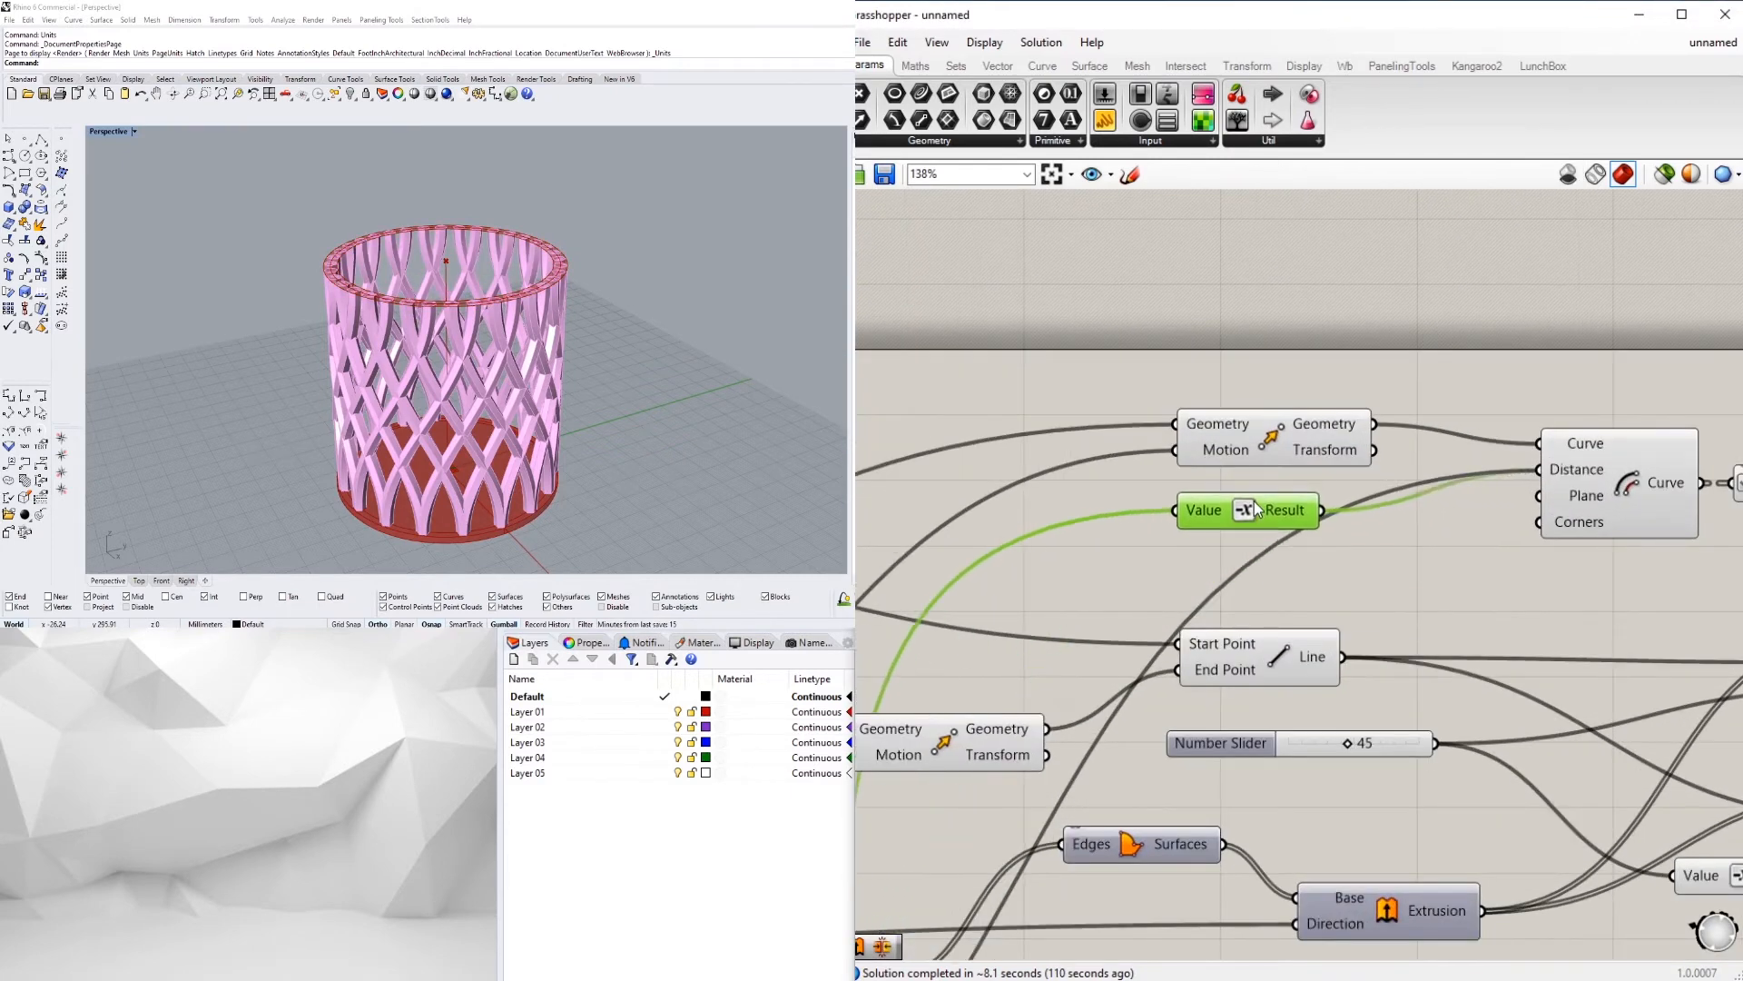
{"action": "left_click", "coordinate": [1331, 567]}
Shift the top ring's Move, Negative, Offset Curve and Boundary Surfaces components together into a row above the Rotate Axis components
{"action": "scroll", "coordinate": [1331, 568], "scroll_direction": "down", "scroll_amount": 5}
{"action": "scroll", "coordinate": [1299, 624], "scroll_direction": "up", "scroll_amount": 2}
{"action": "scroll", "coordinate": [1328, 587], "scroll_direction": "down", "scroll_amount": 3}
{"action": "scroll", "coordinate": [1419, 528], "scroll_direction": "up", "scroll_amount": 3}
{"action": "right_click_drag", "start_coordinate": [1634, 534], "coordinate": [1467, 541]}
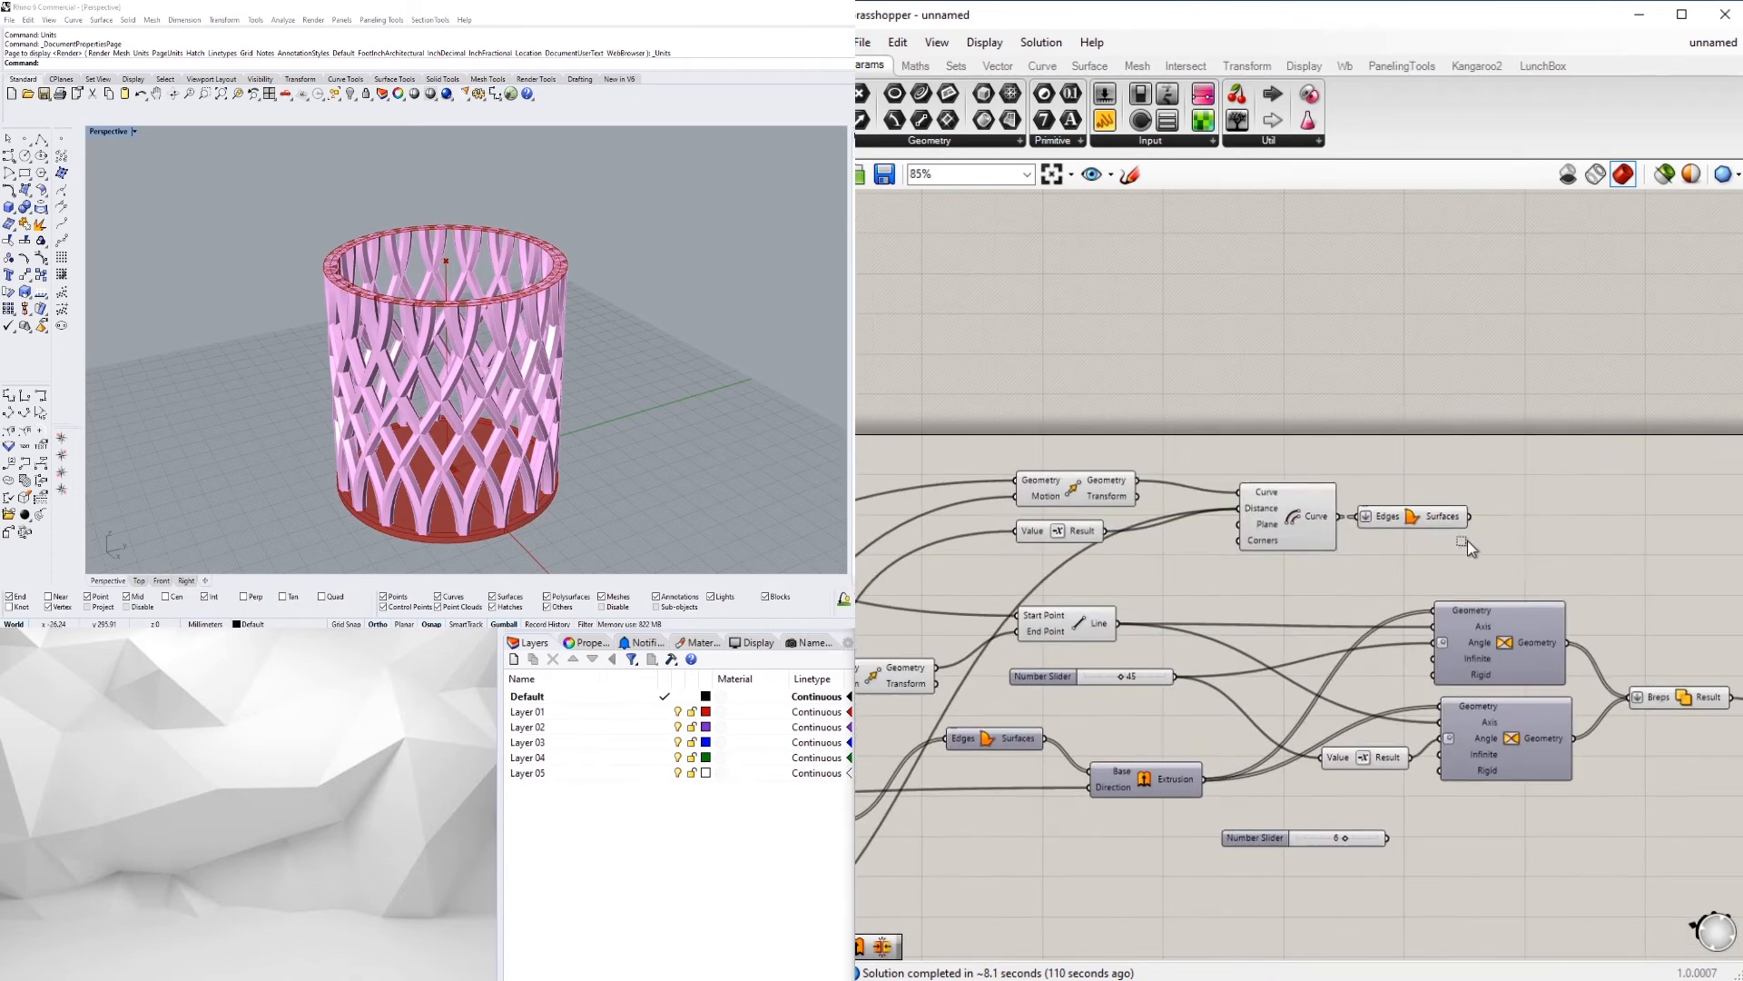
{"action": "left_click_drag", "start_coordinate": [1520, 555], "coordinate": [1022, 442]}
{"action": "left_click_drag", "start_coordinate": [1276, 508], "coordinate": [1271, 471]}
{"action": "left_click", "coordinate": [1370, 582]}
{"action": "scroll", "coordinate": [1229, 569], "scroll_direction": "up", "scroll_amount": 3}
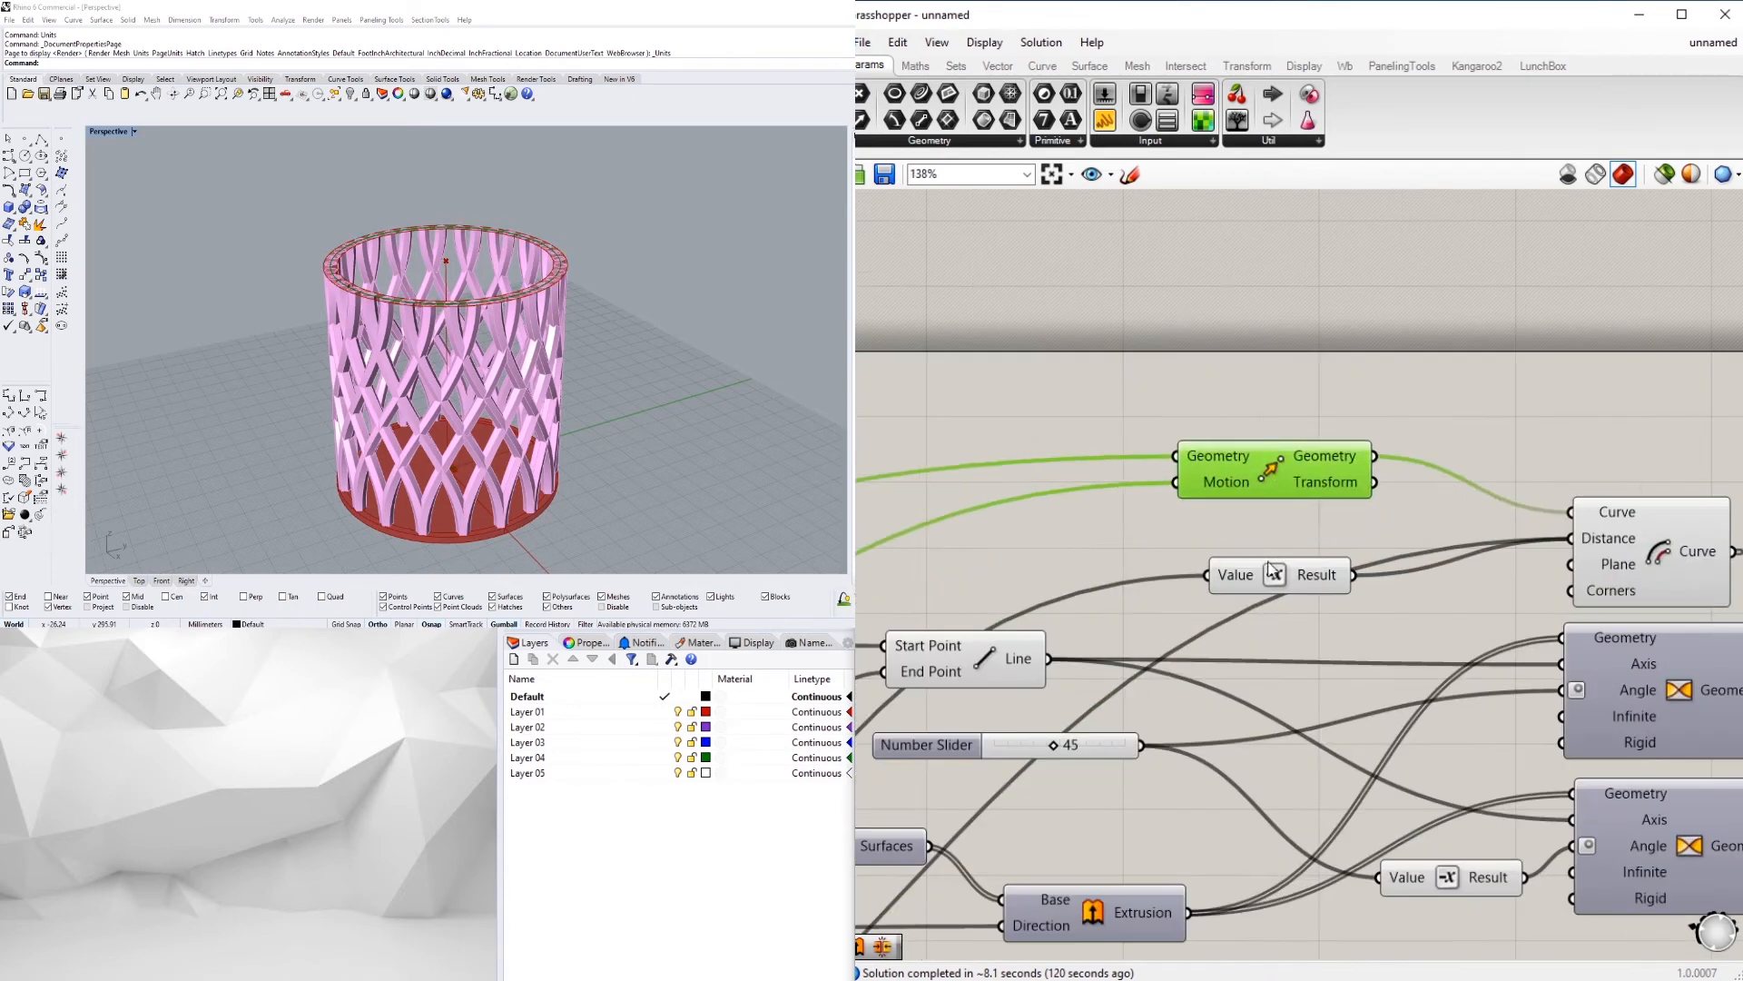
{"action": "left_click_drag", "start_coordinate": [1274, 583], "coordinate": [1295, 528]}
{"action": "left_click", "coordinate": [1547, 389]}
Add an Extrude component after the top ring's Boundary Surfaces and wire the surfaces into its Base input
{"action": "right_click_drag", "start_coordinate": [1547, 389], "coordinate": [1148, 437]}
{"action": "scroll", "coordinate": [1148, 438], "scroll_direction": "down", "scroll_amount": 1}
{"action": "left_click", "coordinate": [1410, 574]}
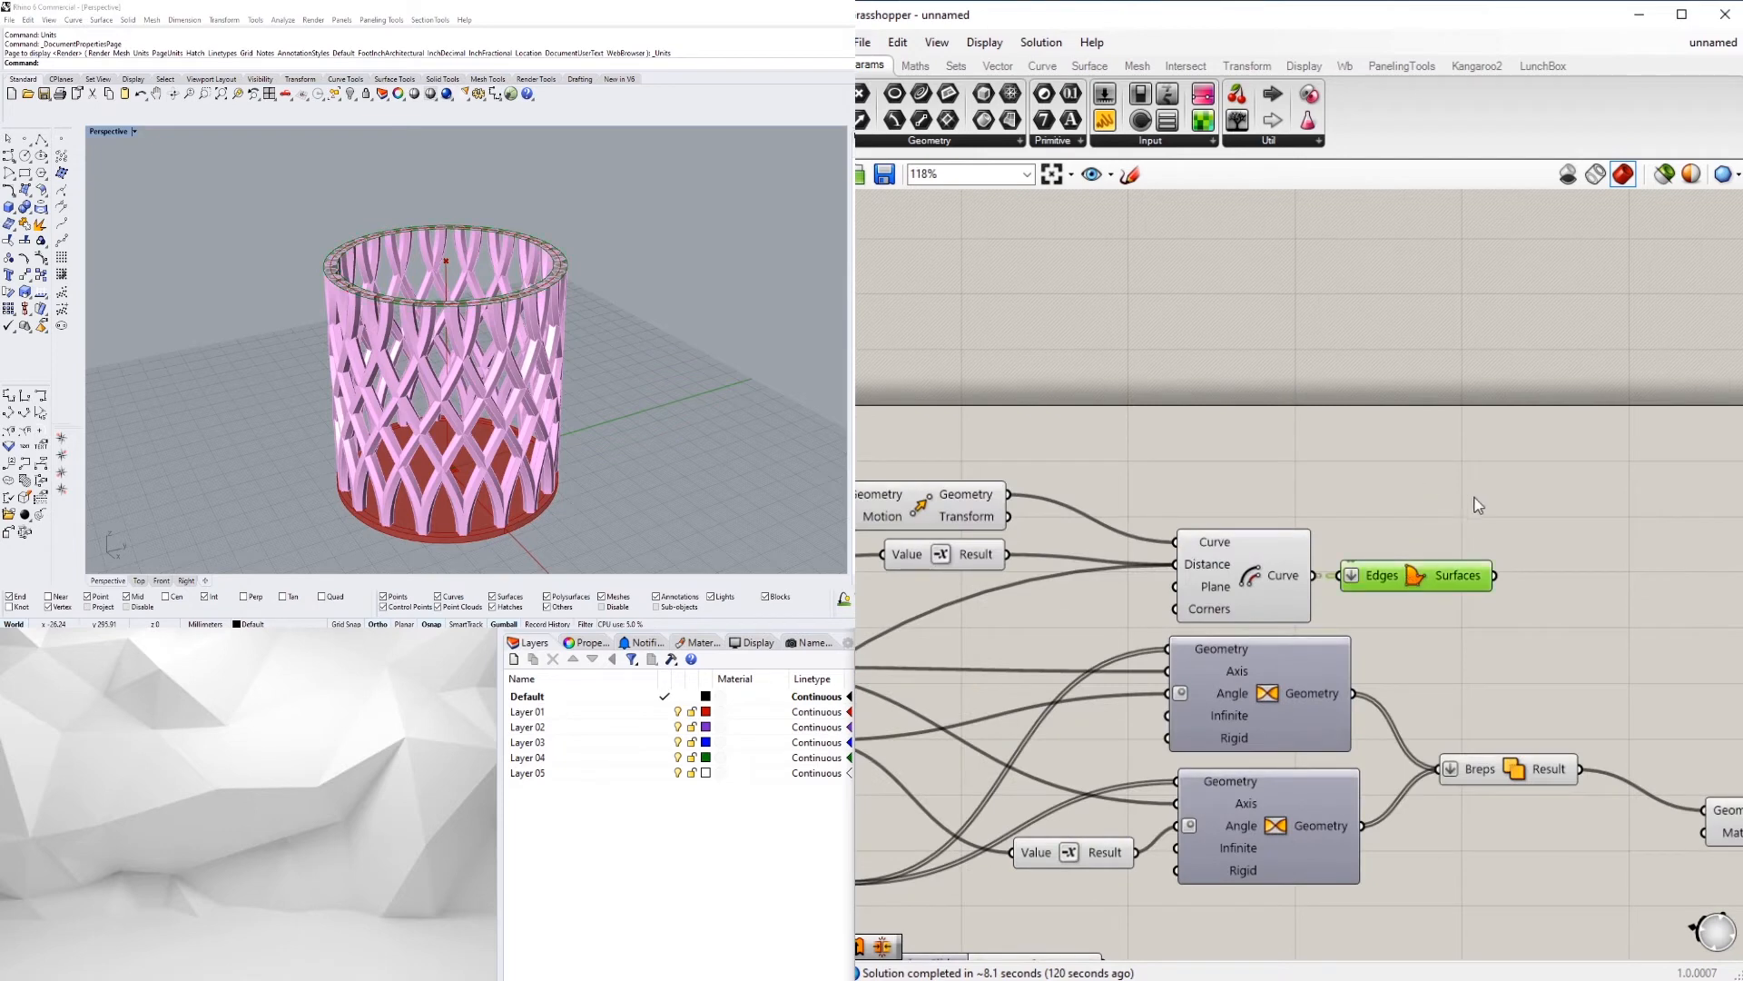
{"action": "left_click", "coordinate": [1475, 502]}
{"action": "right_click_drag", "start_coordinate": [1648, 602], "coordinate": [1377, 662]}
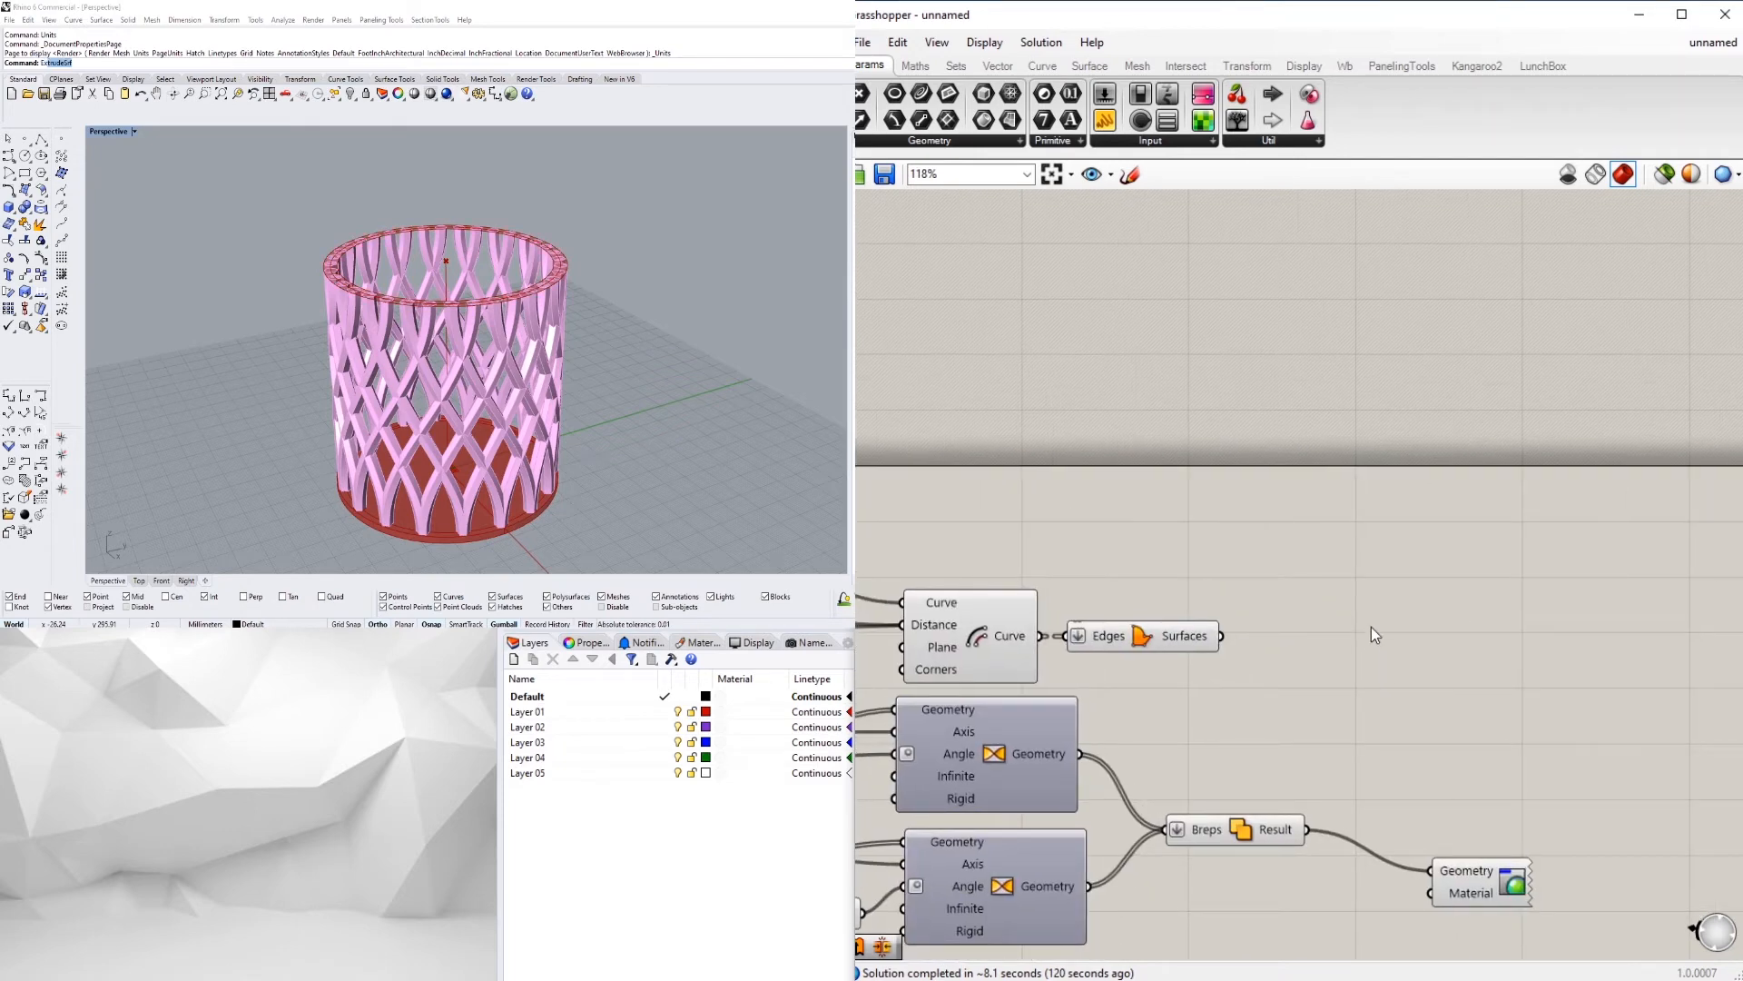
{"action": "double_click", "coordinate": [1371, 626]}
{"action": "type", "text": "extr"}
{"action": "key", "text": "Return"}
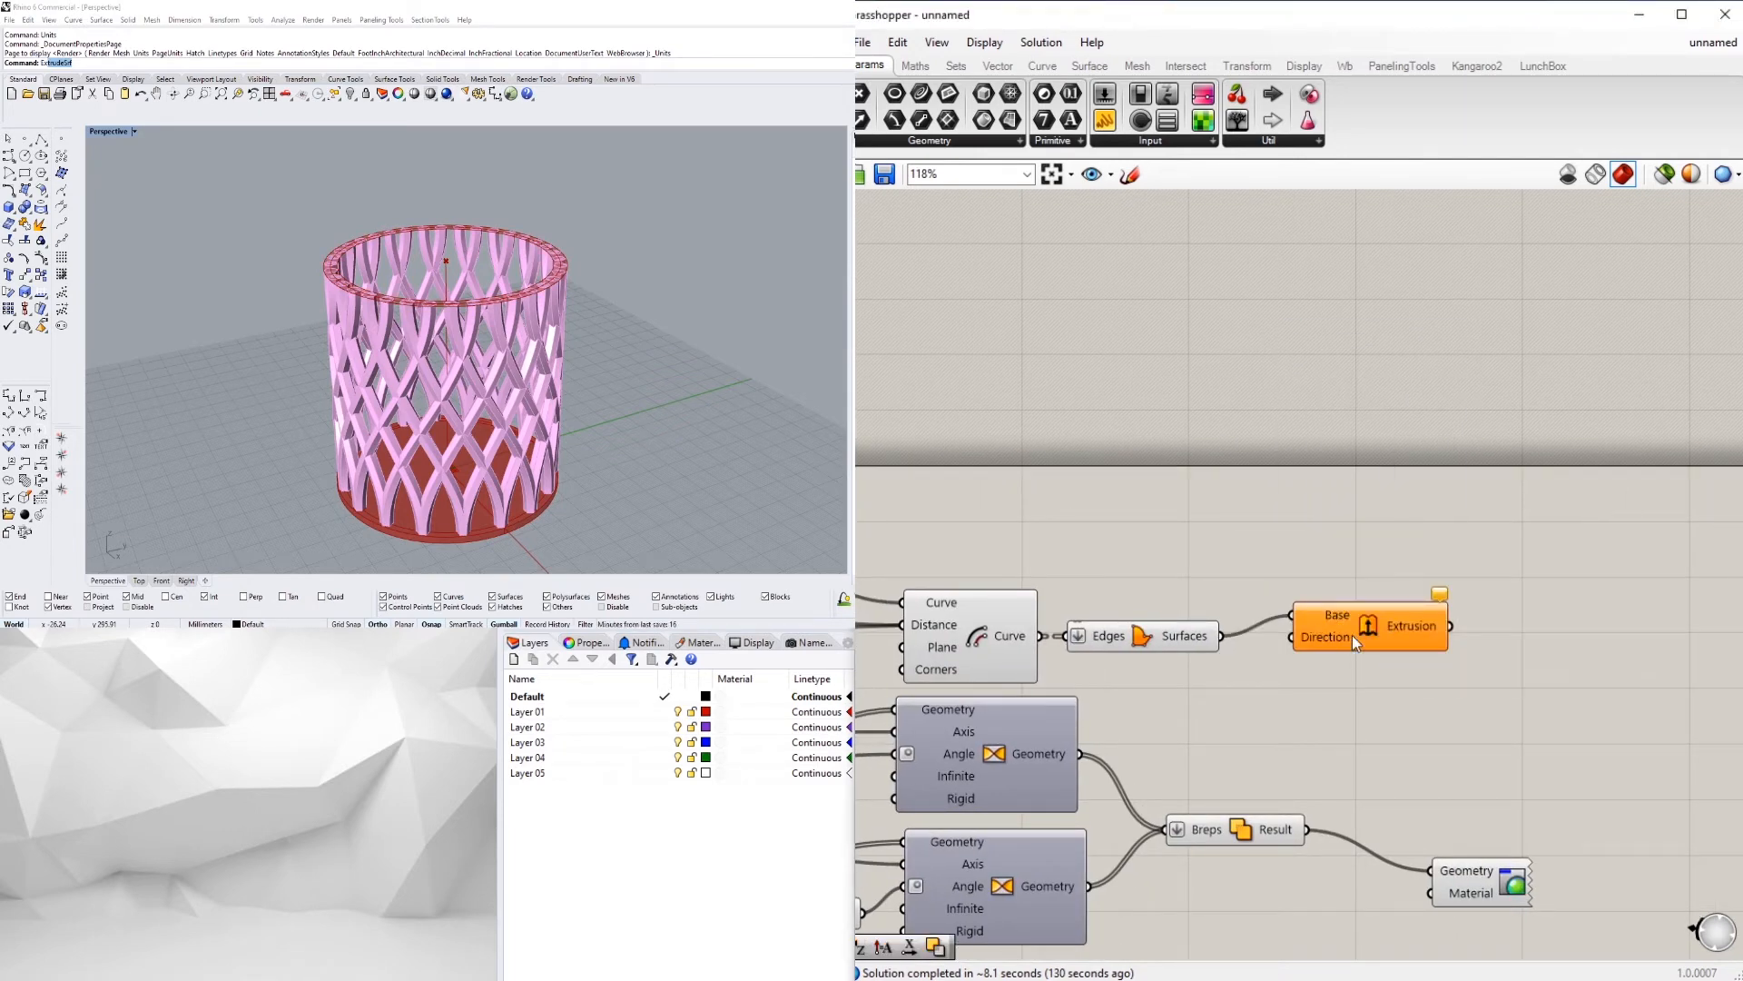
{"action": "left_click_drag", "start_coordinate": [1353, 637], "coordinate": [1444, 645]}
Add a Unit Z component above the top Boundary Surfaces and connect it to the top Extrude's Direction
{"action": "double_click", "coordinate": [1215, 673]}
{"action": "type", "text": "z"}
{"action": "key", "text": "Return"}
{"action": "left_click_drag", "start_coordinate": [1215, 673], "coordinate": [1218, 576]}
{"action": "left_click_drag", "start_coordinate": [1293, 576], "coordinate": [1382, 646]}
Add a number slider of 10, connect it to the top Unit Z's Factor, and tidy the neighbouring Unit Z and Boundary Surfaces components
{"action": "double_click", "coordinate": [967, 562]}
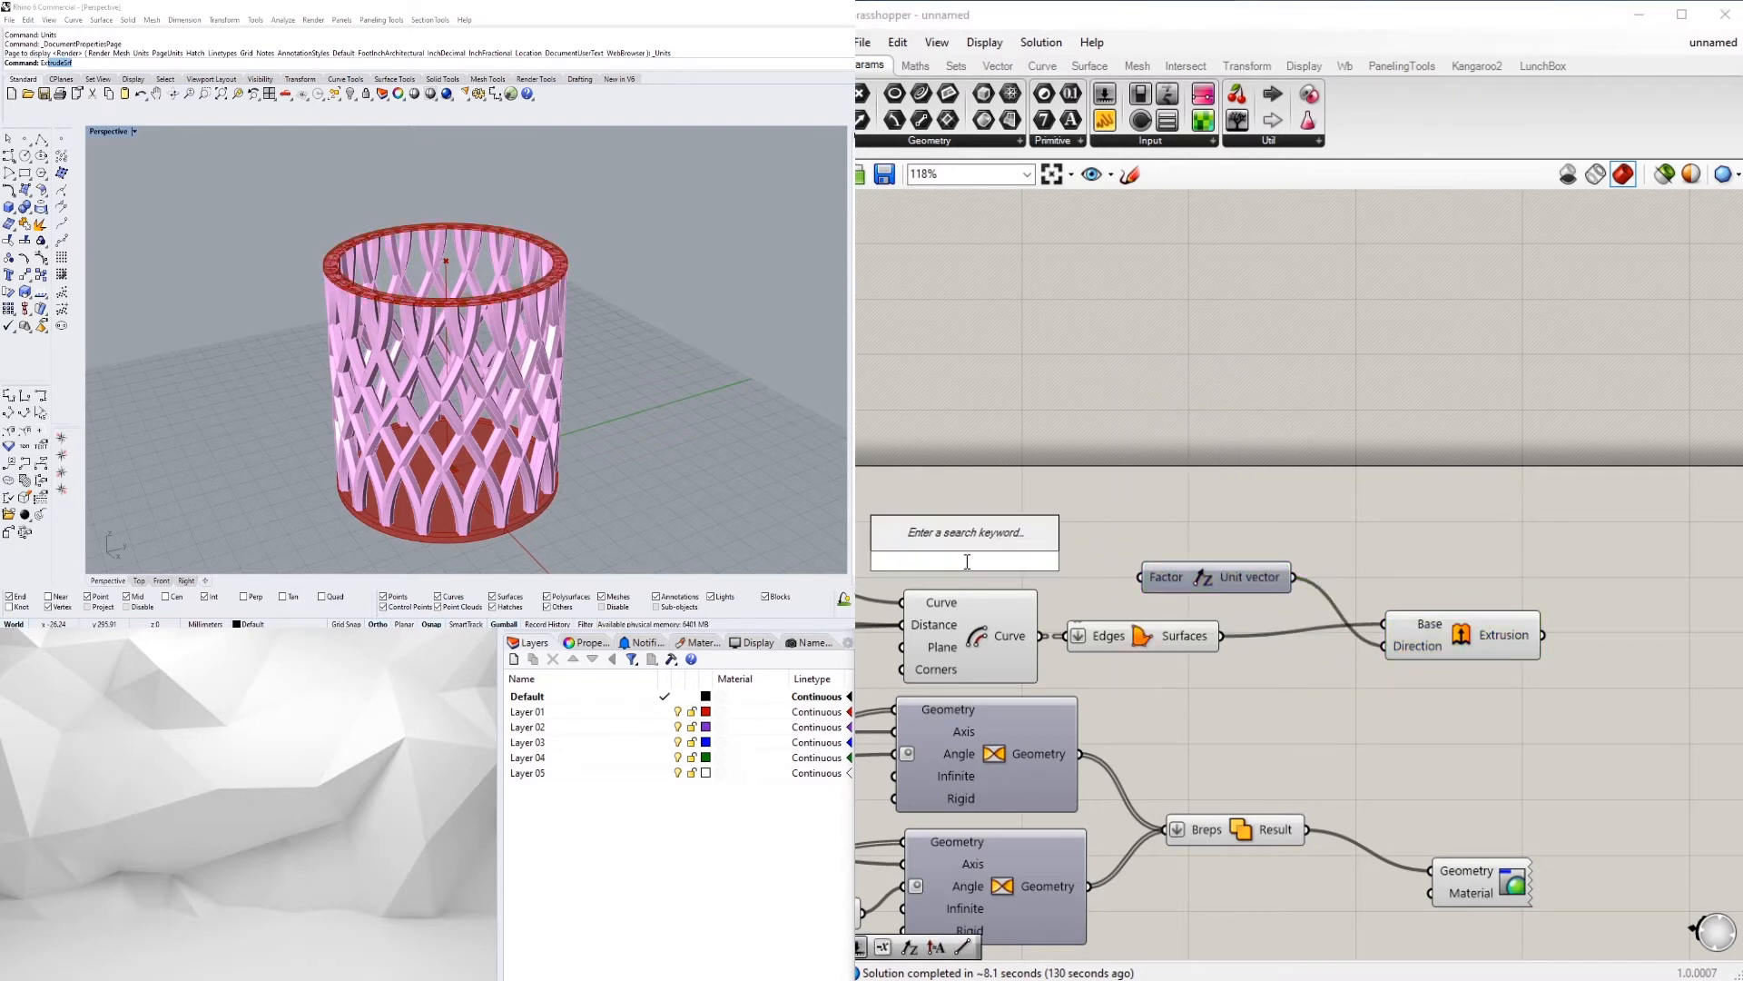
{"action": "type", "text": "10"}
{"action": "key", "text": "Return"}
{"action": "left_click_drag", "start_coordinate": [1151, 578], "coordinate": [1094, 548]}
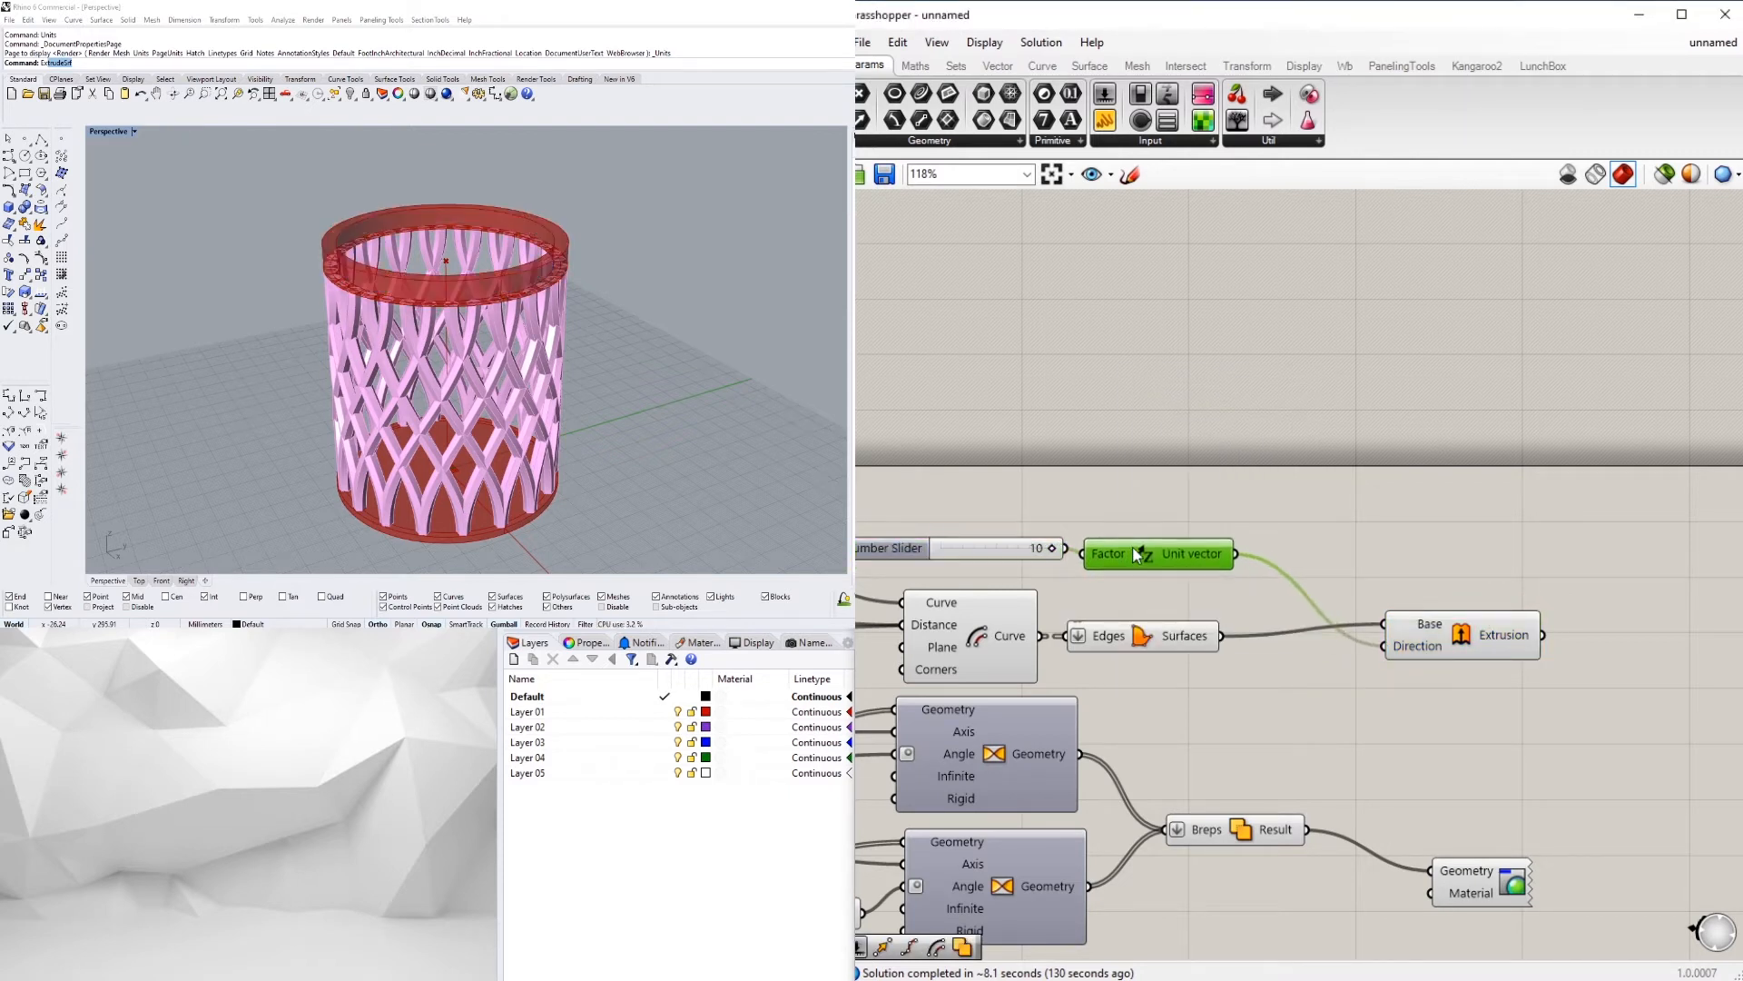
{"action": "left_click", "coordinate": [1388, 614]}
{"action": "left_click_drag", "start_coordinate": [1184, 640], "coordinate": [1174, 645]}
{"action": "left_click", "coordinate": [1119, 670]}
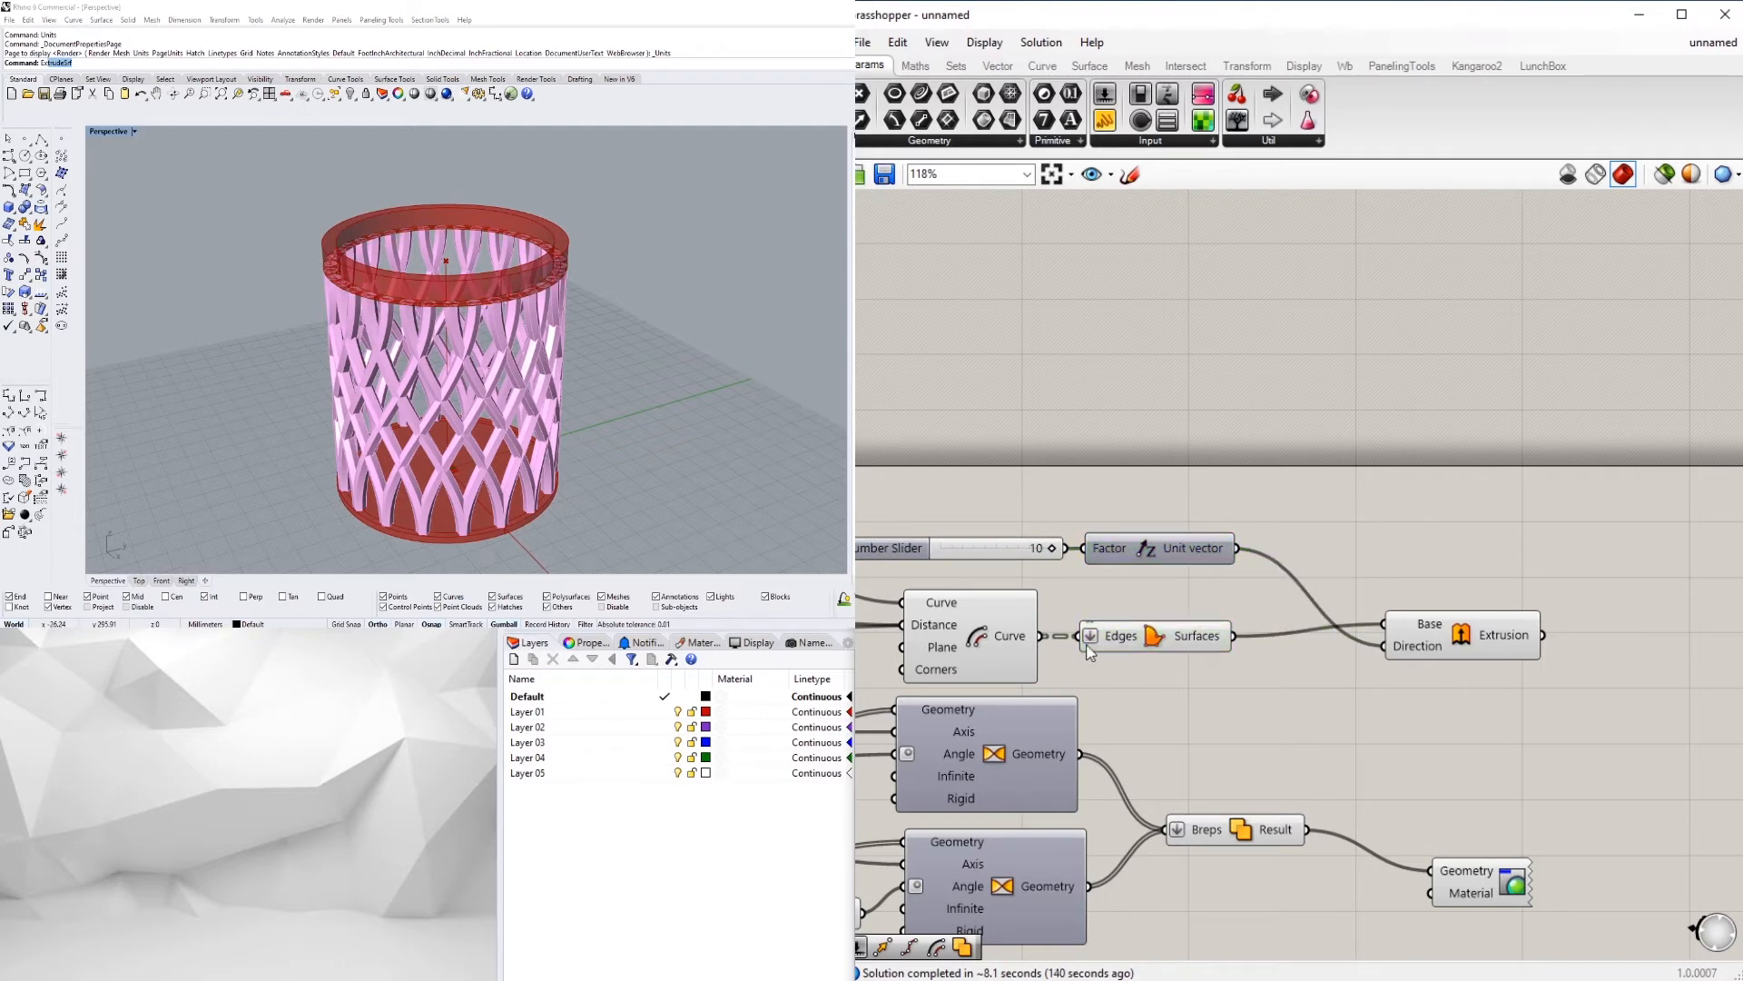
Set the top ring's extrusion height slider to 8
{"action": "right_click_drag", "start_coordinate": [681, 334], "coordinate": [661, 254]}
{"action": "scroll", "coordinate": [1056, 546], "scroll_direction": "up", "scroll_amount": 5}
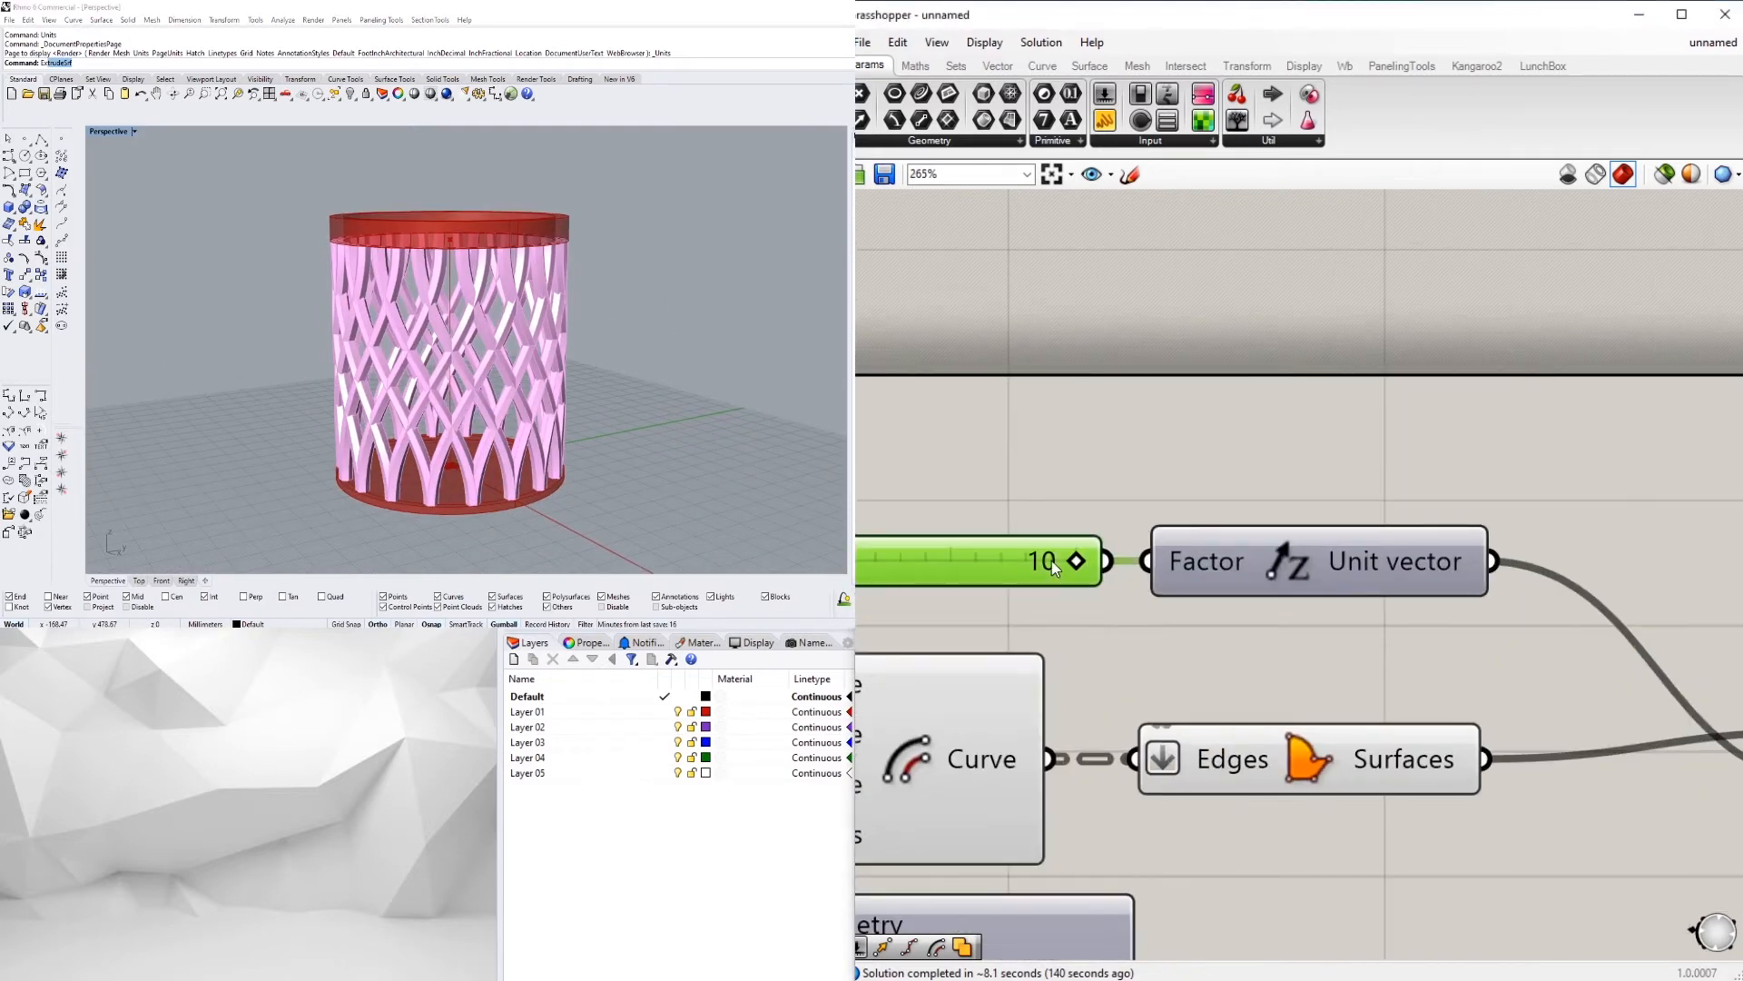
{"action": "left_click_drag", "start_coordinate": [1051, 559], "coordinate": [1026, 561]}
{"action": "scroll", "coordinate": [1106, 439], "scroll_direction": "down", "scroll_amount": 5}
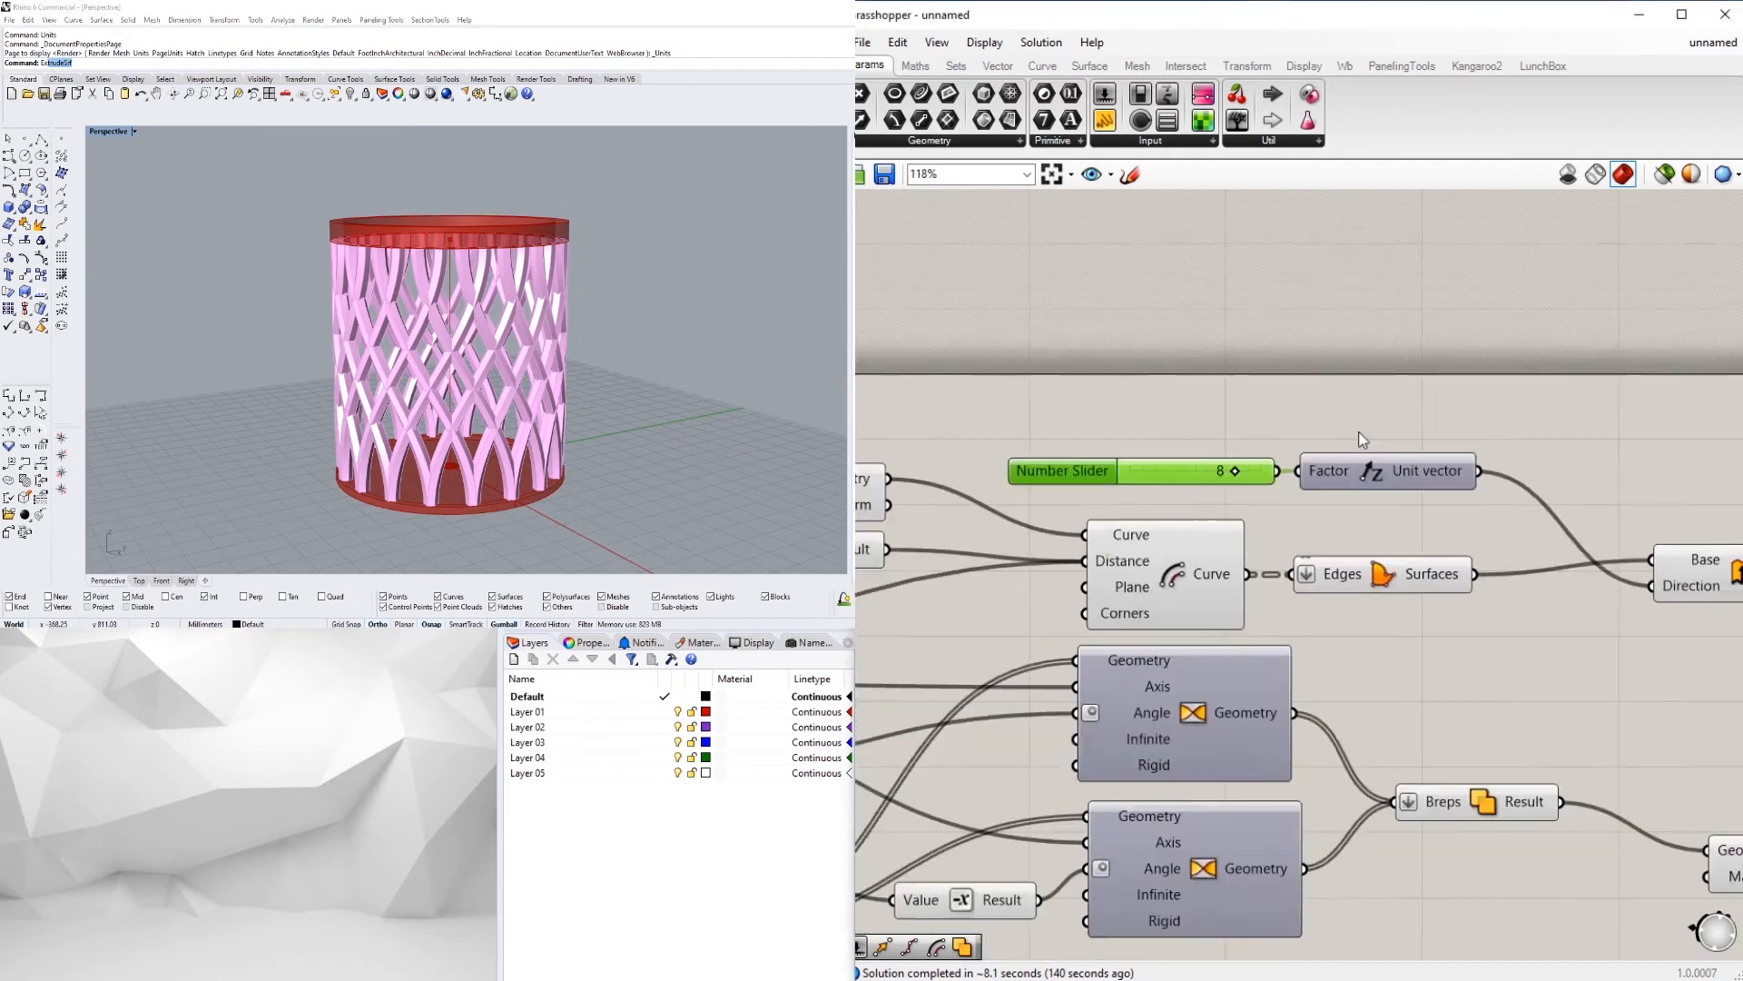
Wire the top ring's Extrusion into the Custom Preview's Geometry alongside the union result and shift the preview component clear of the others
{"action": "left_click", "coordinate": [1489, 581]}
{"action": "left_click", "coordinate": [1435, 470]}
{"action": "scroll", "coordinate": [1435, 478], "scroll_direction": "down", "scroll_amount": 2}
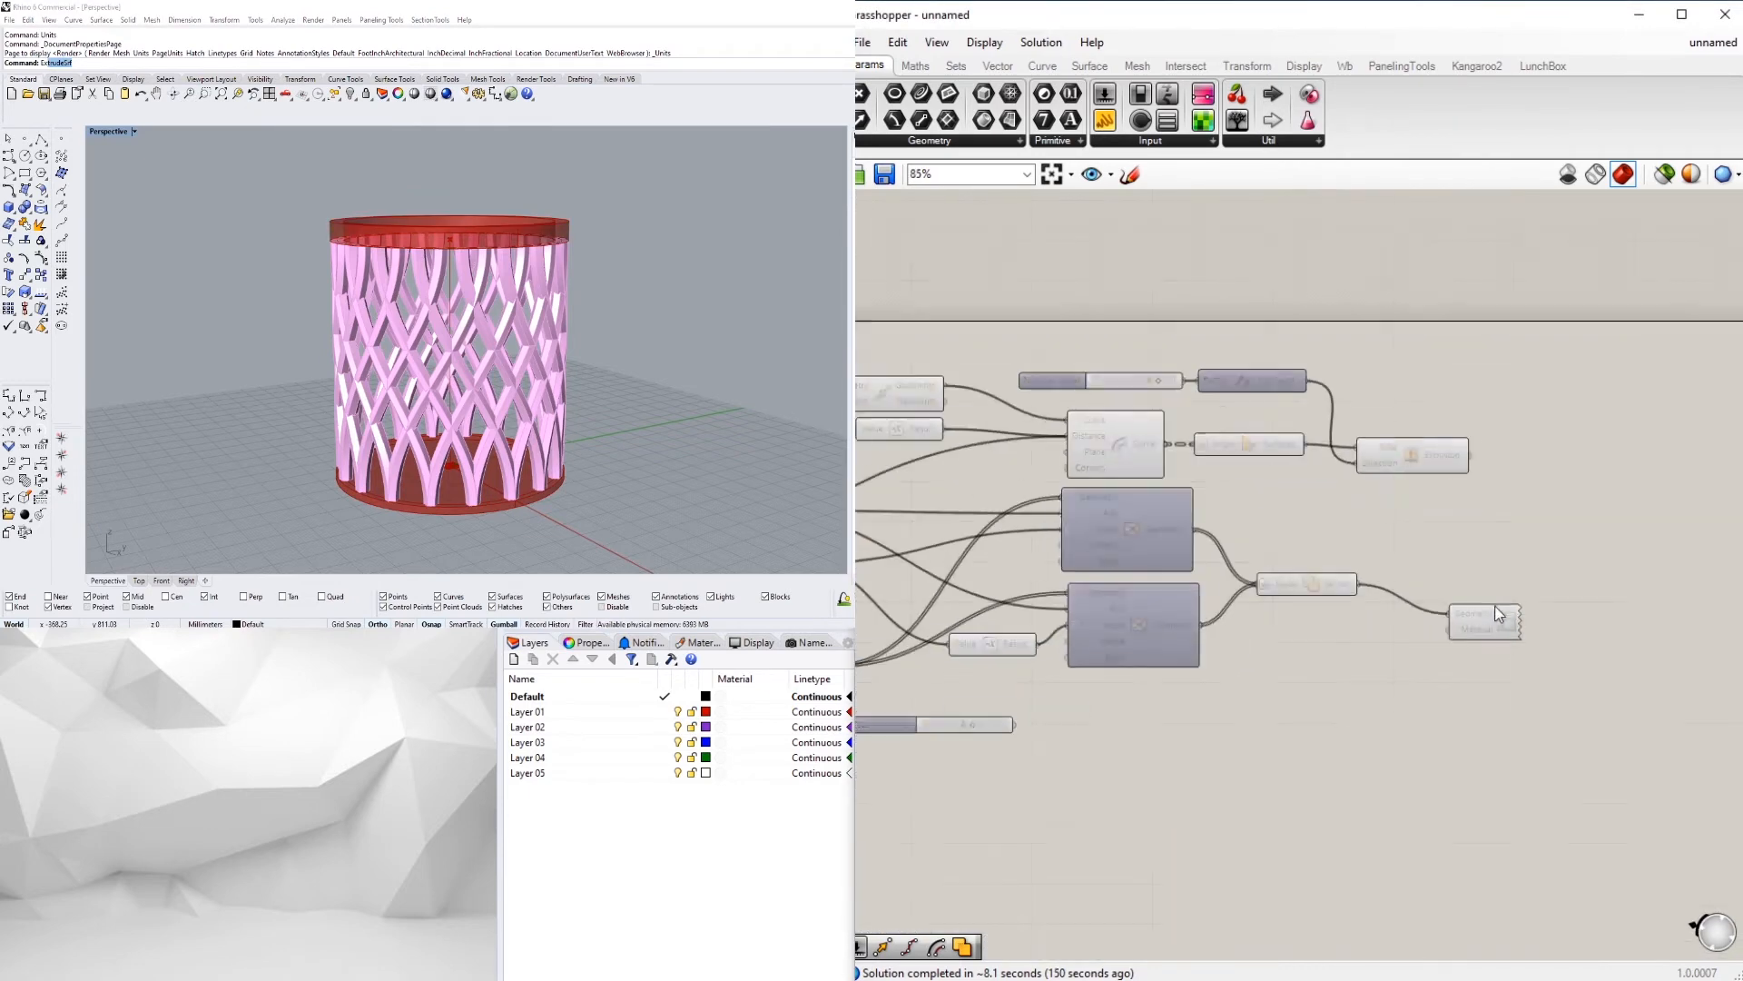
{"action": "left_click", "coordinate": [1543, 588]}
{"action": "left_click_drag", "start_coordinate": [1548, 588], "coordinate": [1504, 549]}
{"action": "left_click", "coordinate": [1480, 456]}
{"action": "left_click_drag", "start_coordinate": [1542, 569], "coordinate": [1559, 646]}
{"action": "left_click", "coordinate": [1558, 681]}
{"action": "scroll", "coordinate": [1526, 758], "scroll_direction": "down", "scroll_amount": 3}
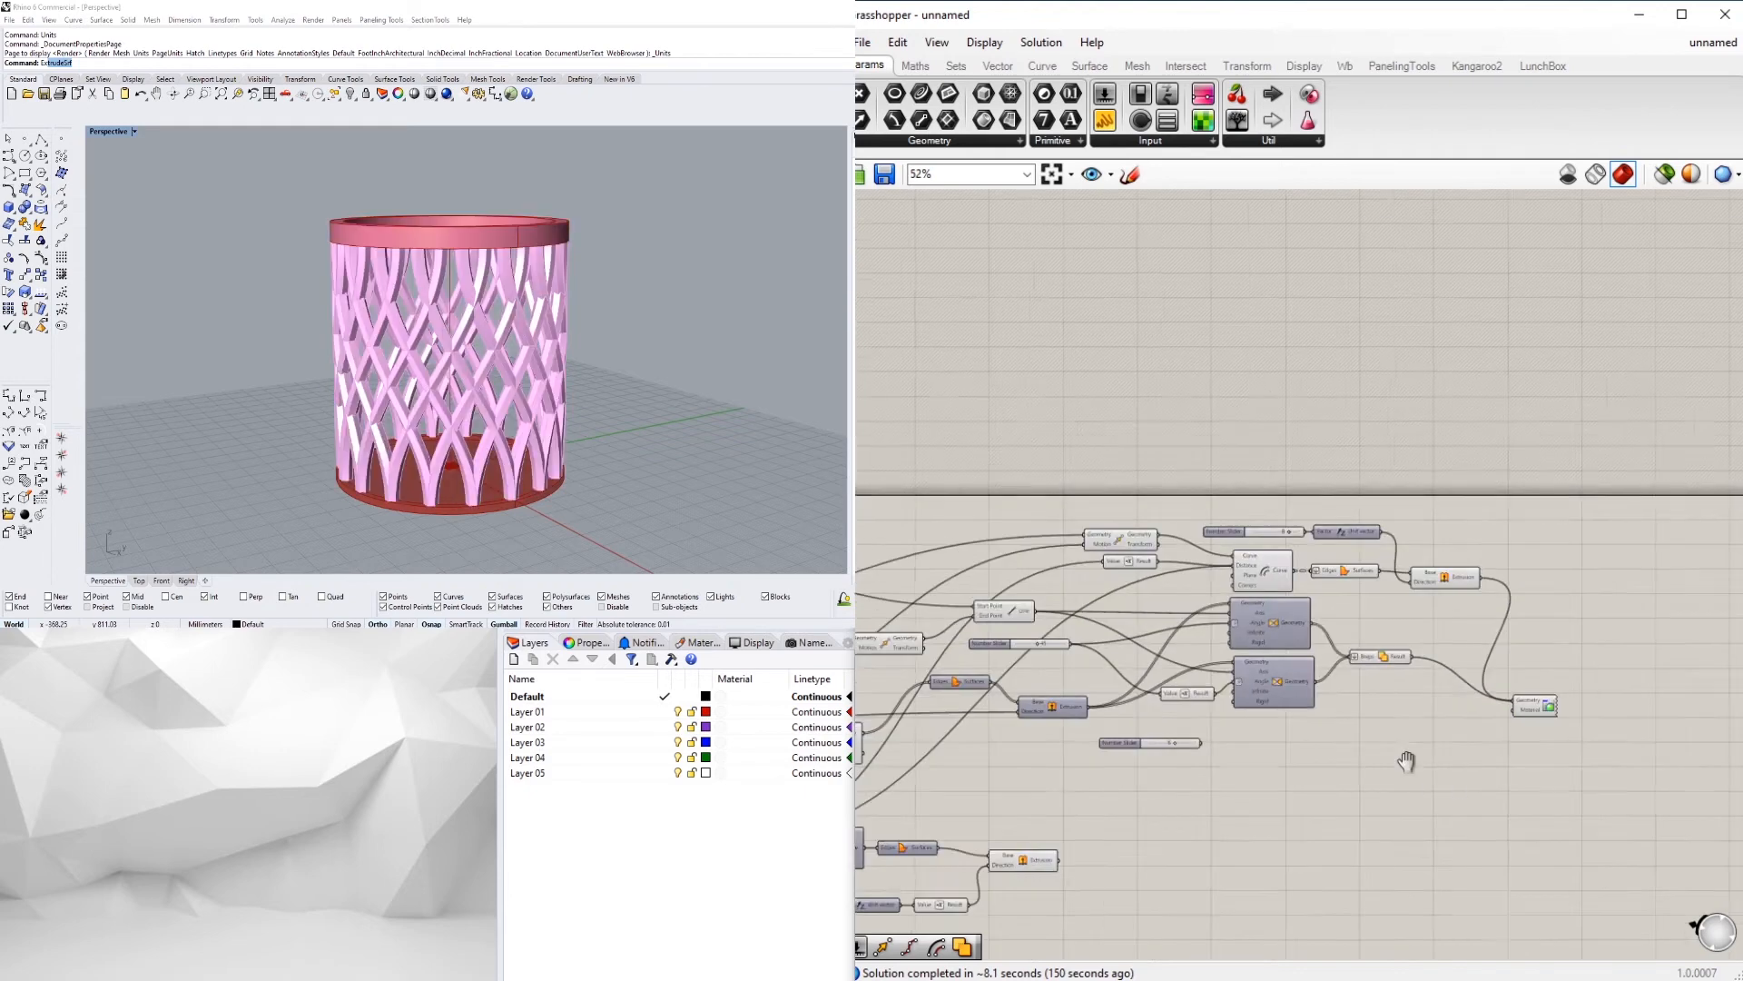
Add the base plate's Extrusion as another source of the Custom Preview's Geometry input
{"action": "right_click_drag", "start_coordinate": [1408, 759], "coordinate": [1456, 680]}
{"action": "scroll", "coordinate": [1101, 782], "scroll_direction": "up", "scroll_amount": 3}
{"action": "scroll", "coordinate": [1110, 783], "scroll_direction": "down", "scroll_amount": 3}
{"action": "scroll", "coordinate": [1530, 650], "scroll_direction": "up", "scroll_amount": 3}
{"action": "left_click_drag", "start_coordinate": [1110, 783], "coordinate": [1555, 632], "text": "shift"}
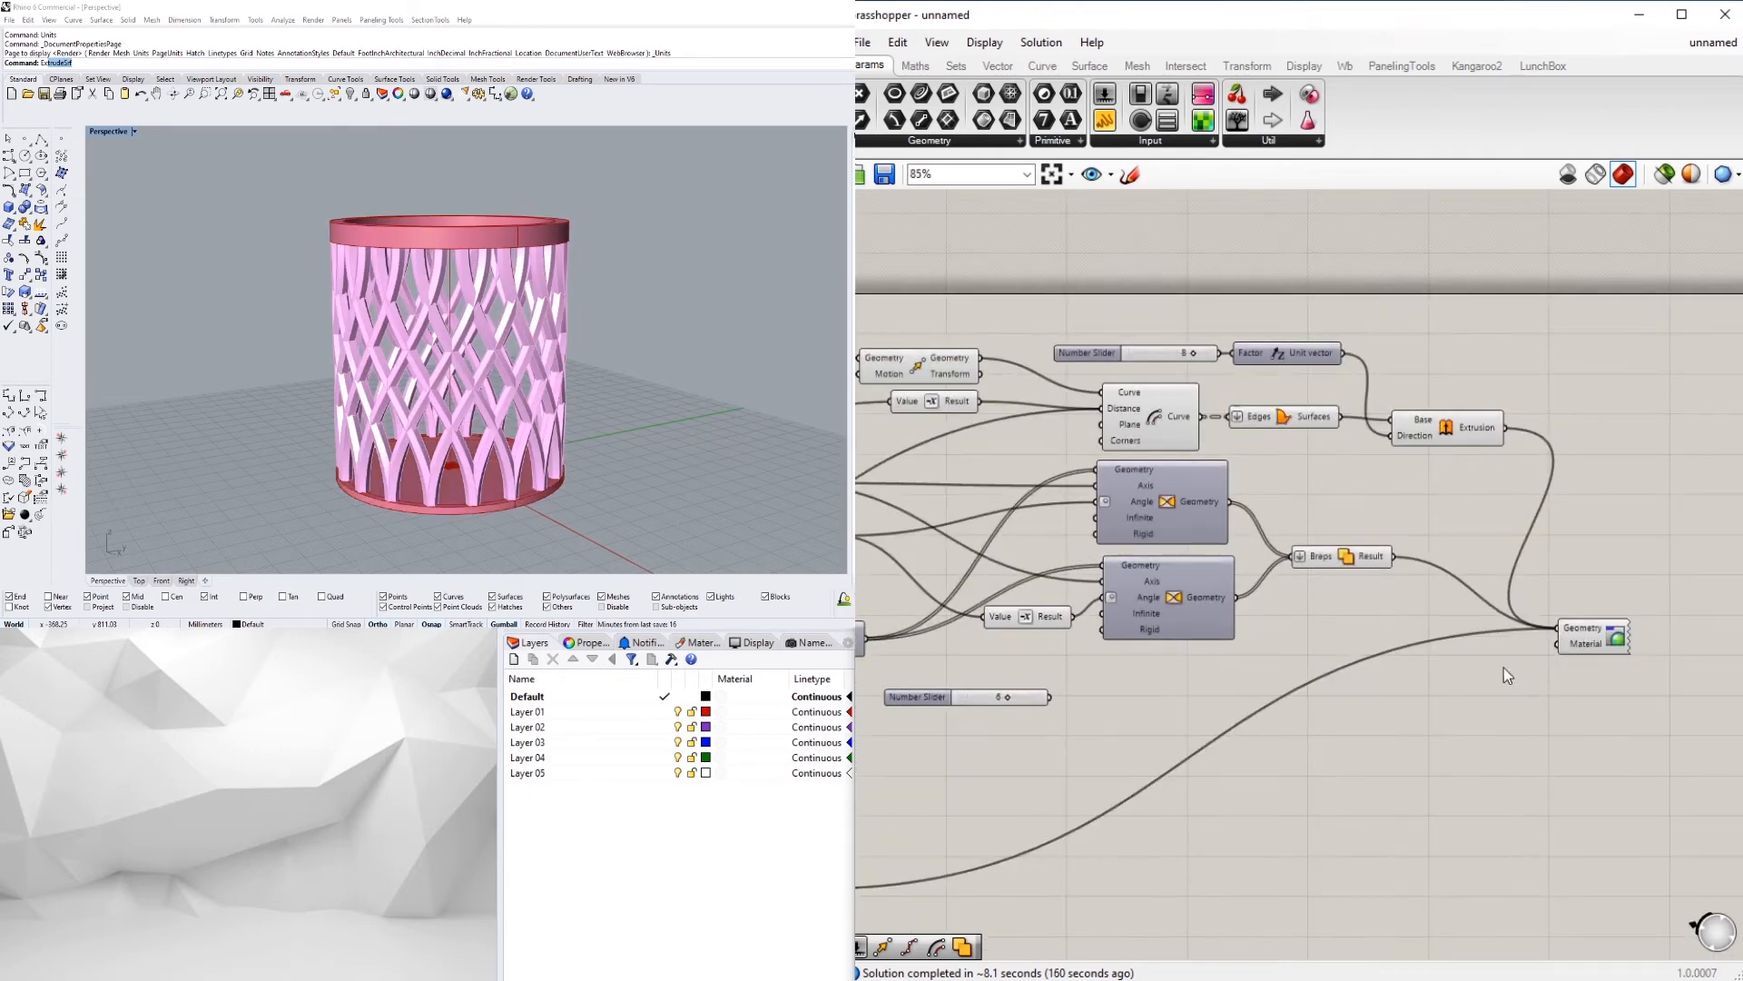
Disable the preview of the top ring's Offset Curve and Boundary Surfaces components
{"action": "scroll", "coordinate": [1500, 669], "scroll_direction": "down", "scroll_amount": 2}
{"action": "left_click_drag", "start_coordinate": [1299, 480], "coordinate": [1245, 474]}
{"action": "middle_click", "coordinate": [1245, 474]}
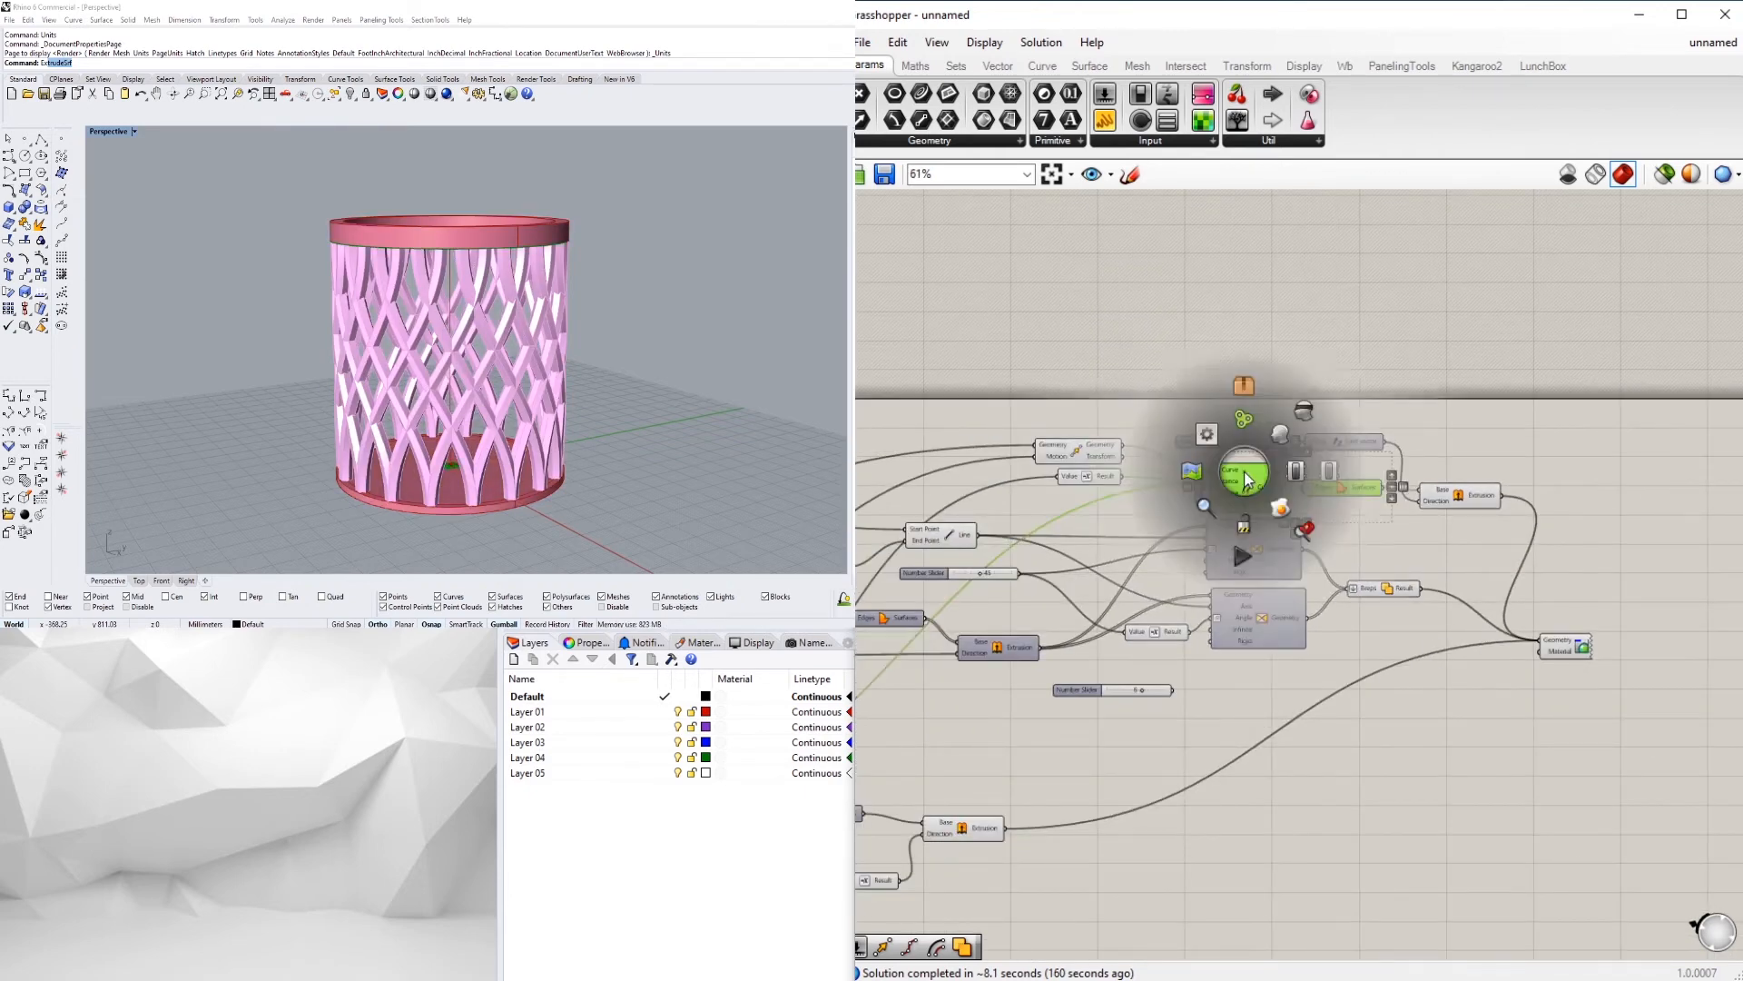
{"action": "left_click", "coordinate": [1305, 402]}
Disable the preview of the base plate's Extrude and the components feeding it
{"action": "scroll", "coordinate": [1234, 596], "scroll_direction": "down", "scroll_amount": 2}
{"action": "right_click_drag", "start_coordinate": [1044, 817], "coordinate": [1289, 590]}
{"action": "scroll", "coordinate": [1289, 590], "scroll_direction": "up", "scroll_amount": 2}
{"action": "left_click_drag", "start_coordinate": [1289, 599], "coordinate": [1212, 518]}
{"action": "middle_click", "coordinate": [1333, 501]}
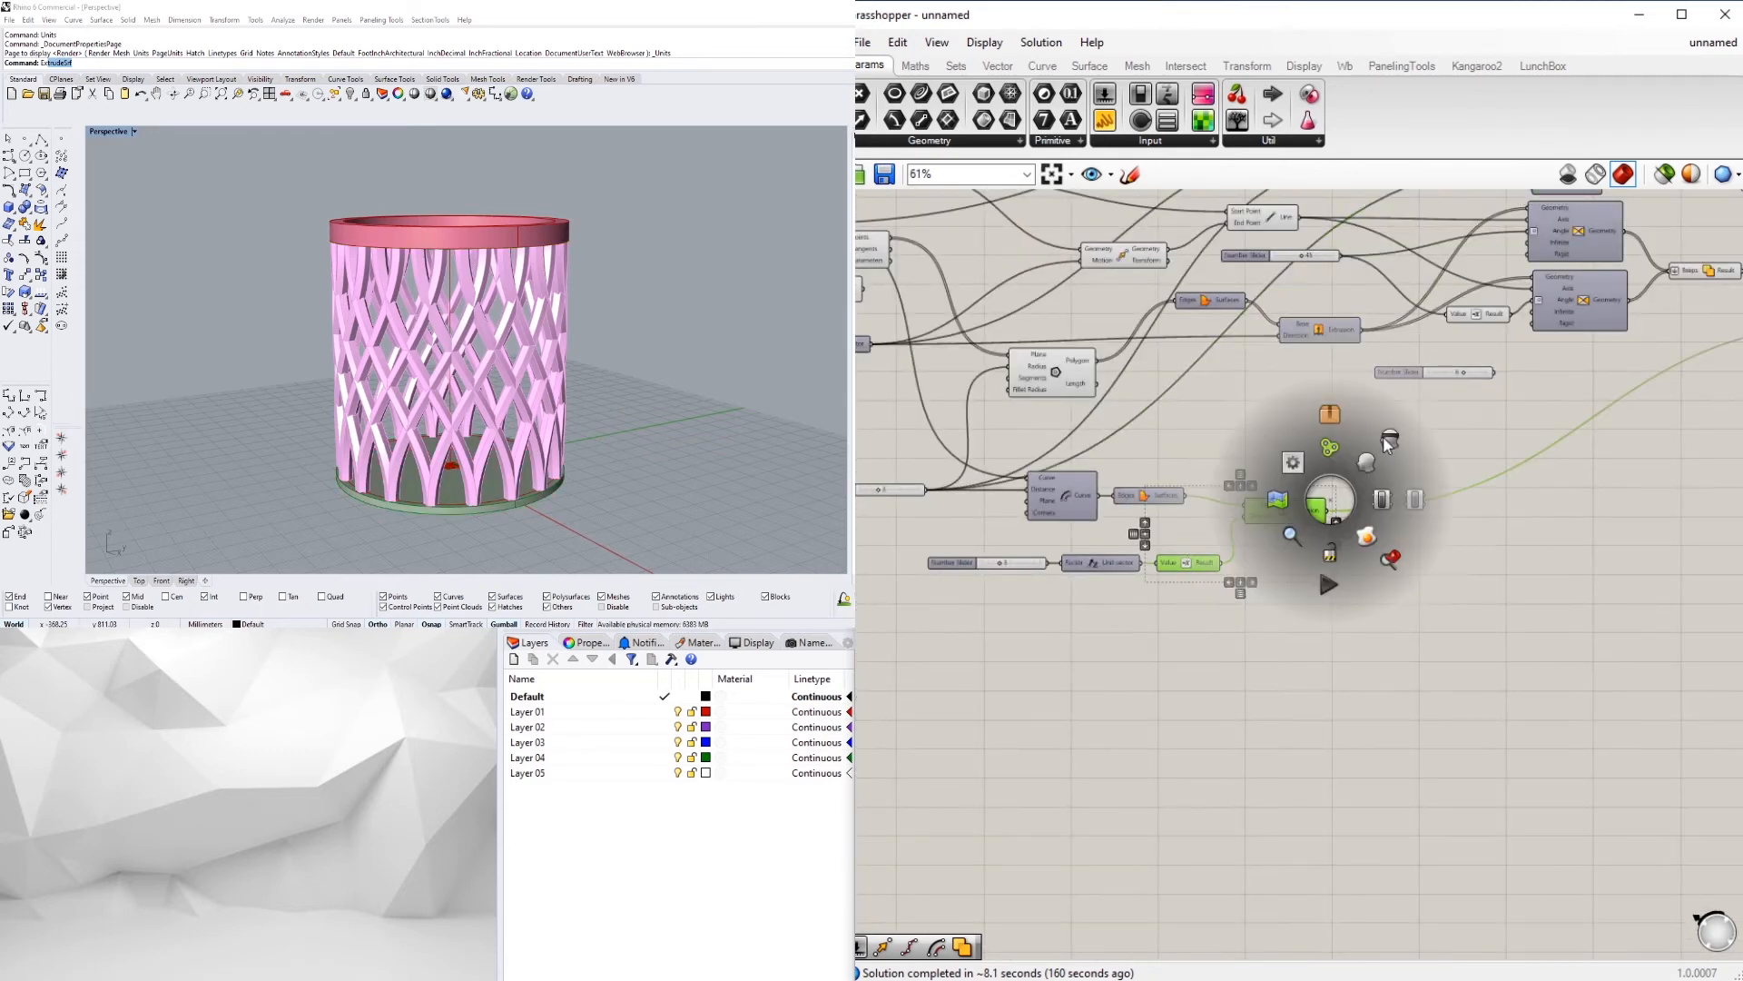
{"action": "left_click", "coordinate": [1389, 434]}
Disable the preview of the top ring's Boundary Surfaces and Extrude together with the Solid Union of the columns
{"action": "right_click_drag", "start_coordinate": [1389, 434], "coordinate": [1017, 704]}
{"action": "left_click_drag", "start_coordinate": [1402, 433], "coordinate": [1325, 549]}
{"action": "scroll", "coordinate": [1399, 414], "scroll_direction": "up", "scroll_amount": 1}
{"action": "middle_click", "coordinate": [1400, 414]}
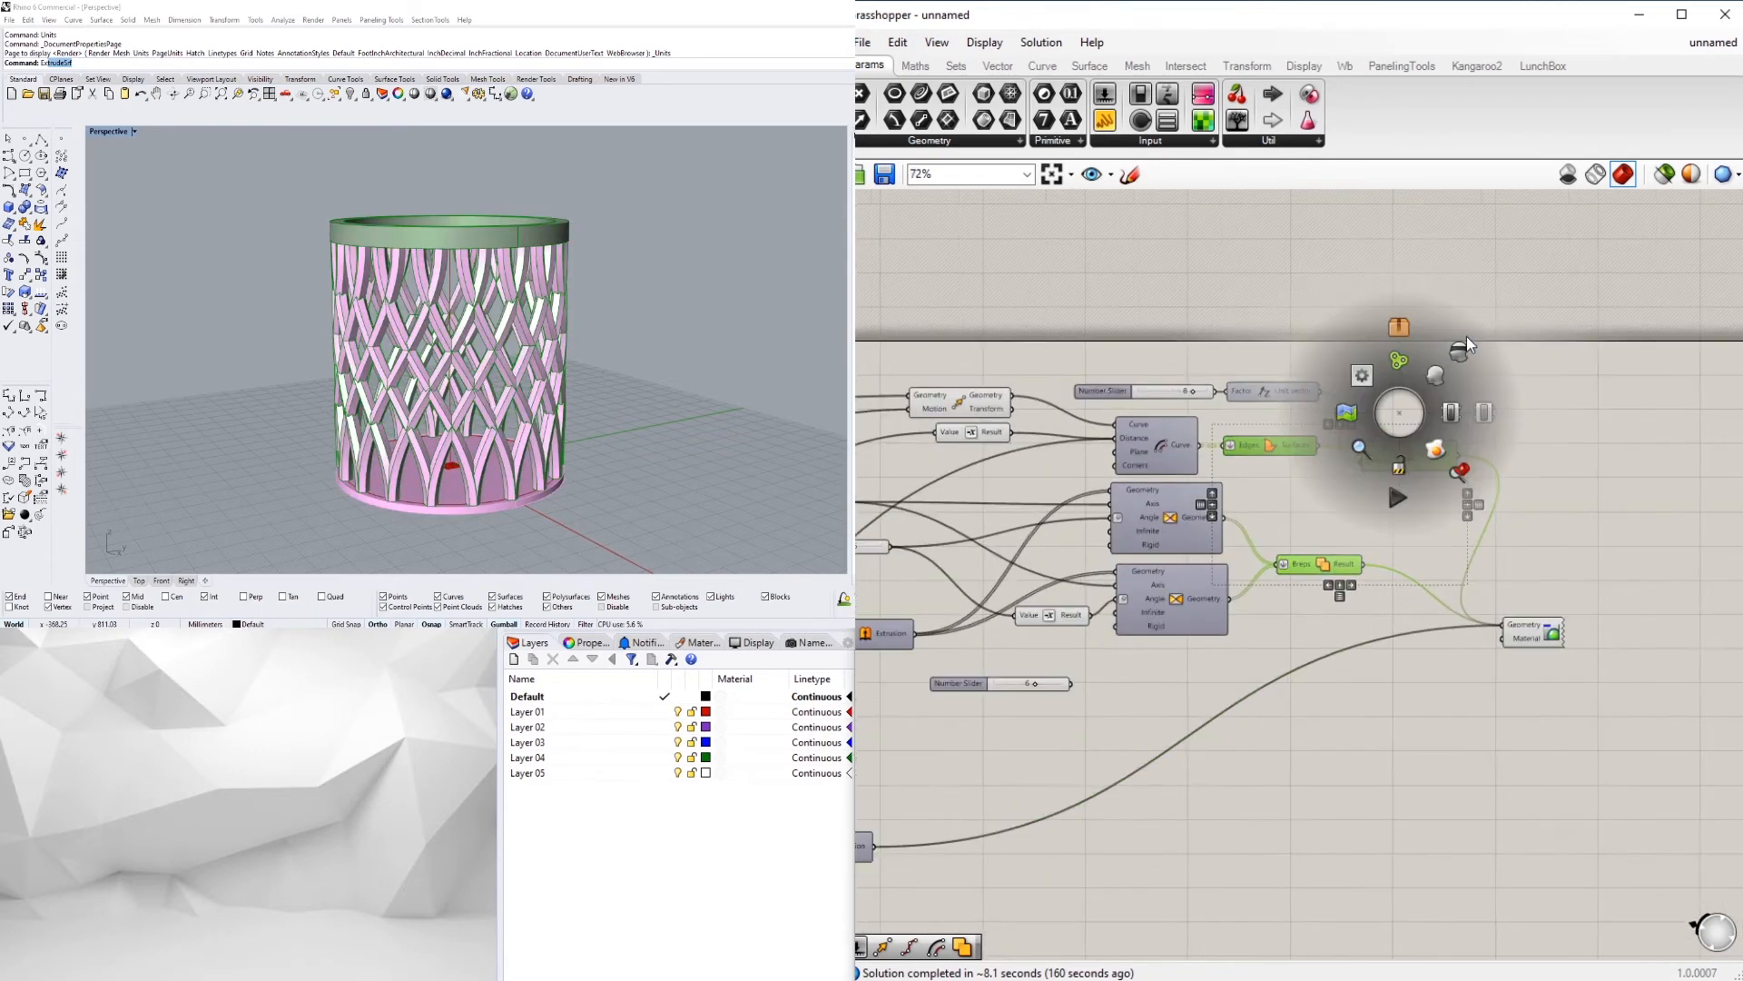
{"action": "left_click", "coordinate": [1458, 347]}
{"action": "right_click_drag", "start_coordinate": [627, 336], "coordinate": [558, 388]}
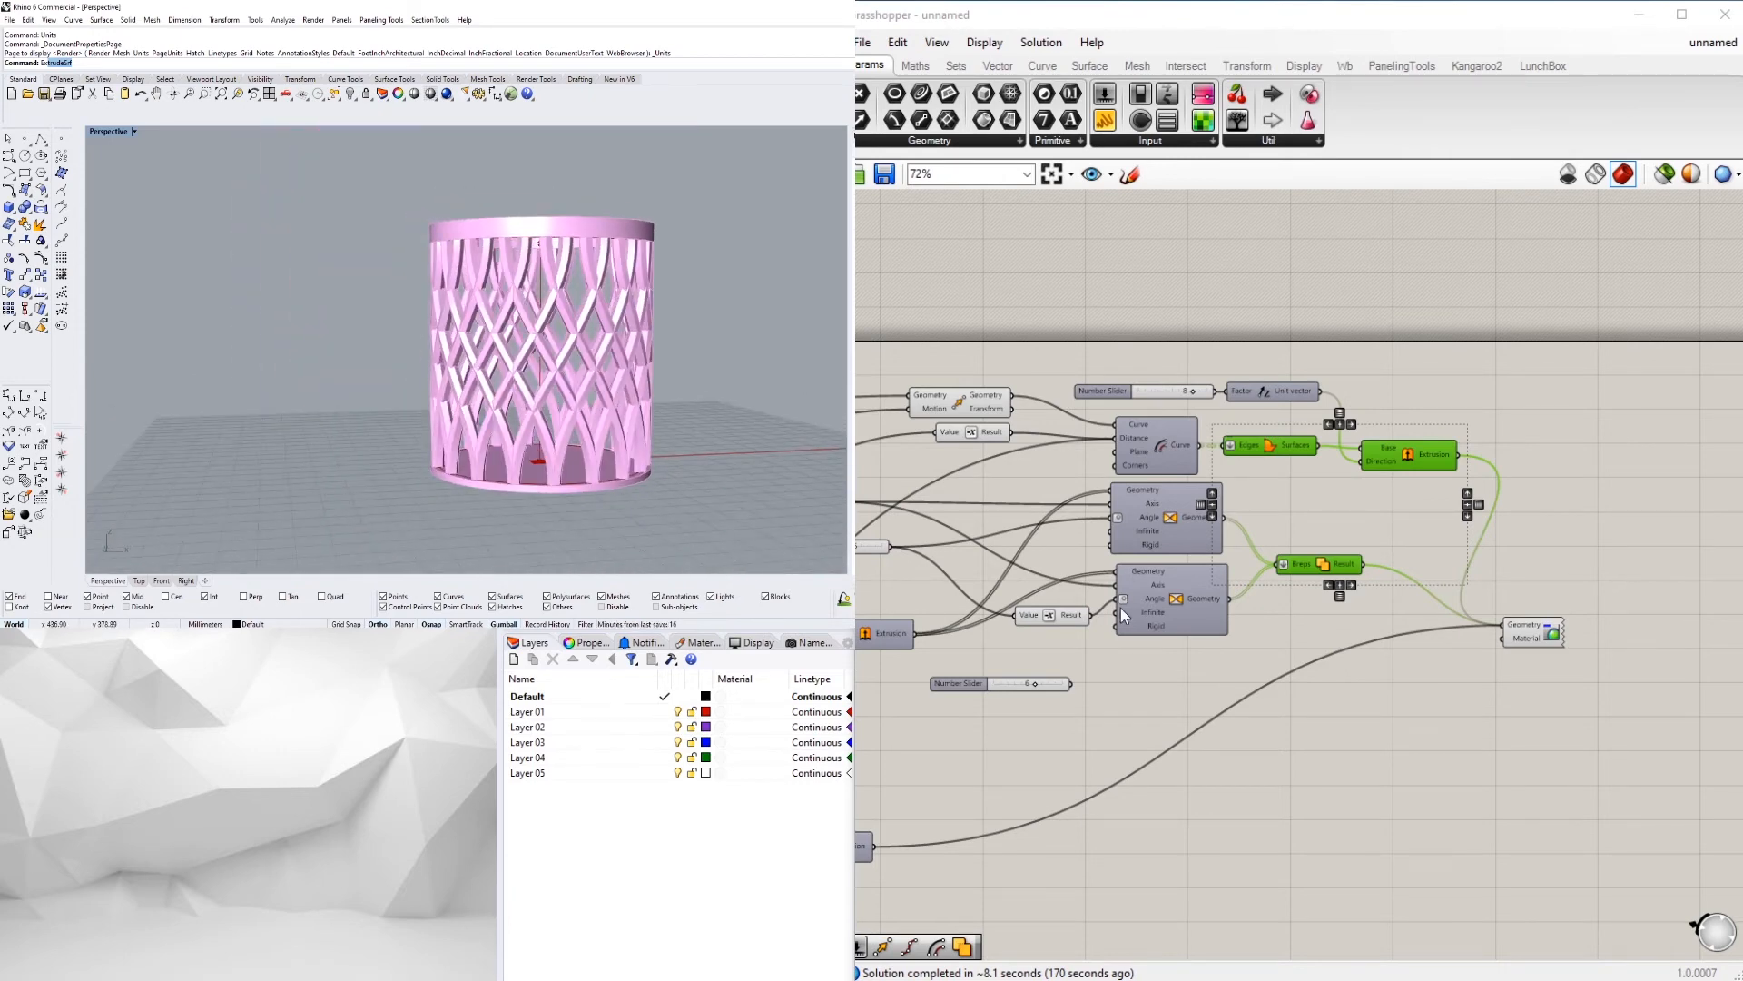
Set the slider driving the Rotate Axis angles to 60
{"action": "scroll", "coordinate": [1121, 607], "scroll_direction": "down", "scroll_amount": 1}
{"action": "right_click_drag", "start_coordinate": [1120, 607], "coordinate": [1544, 610]}
{"action": "scroll", "coordinate": [1544, 572], "scroll_direction": "up", "scroll_amount": 4}
{"action": "double_click", "coordinate": [1212, 520]}
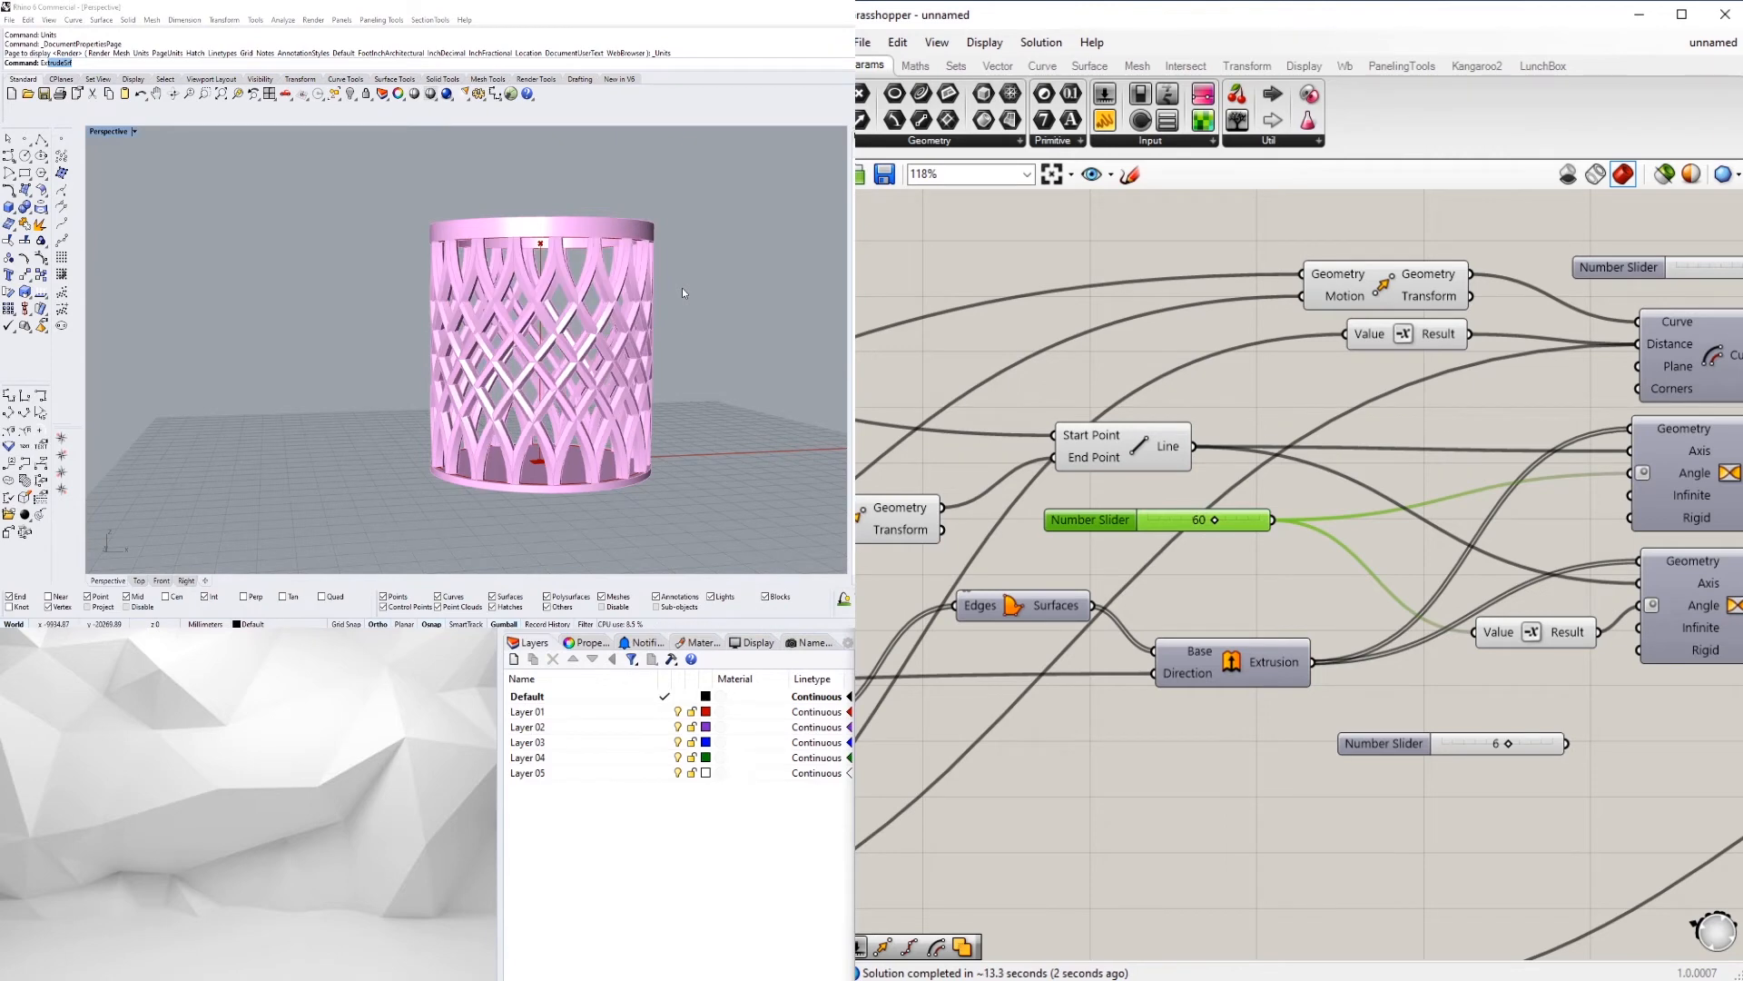
{"action": "right_click_drag", "start_coordinate": [738, 390], "coordinate": [623, 443]}
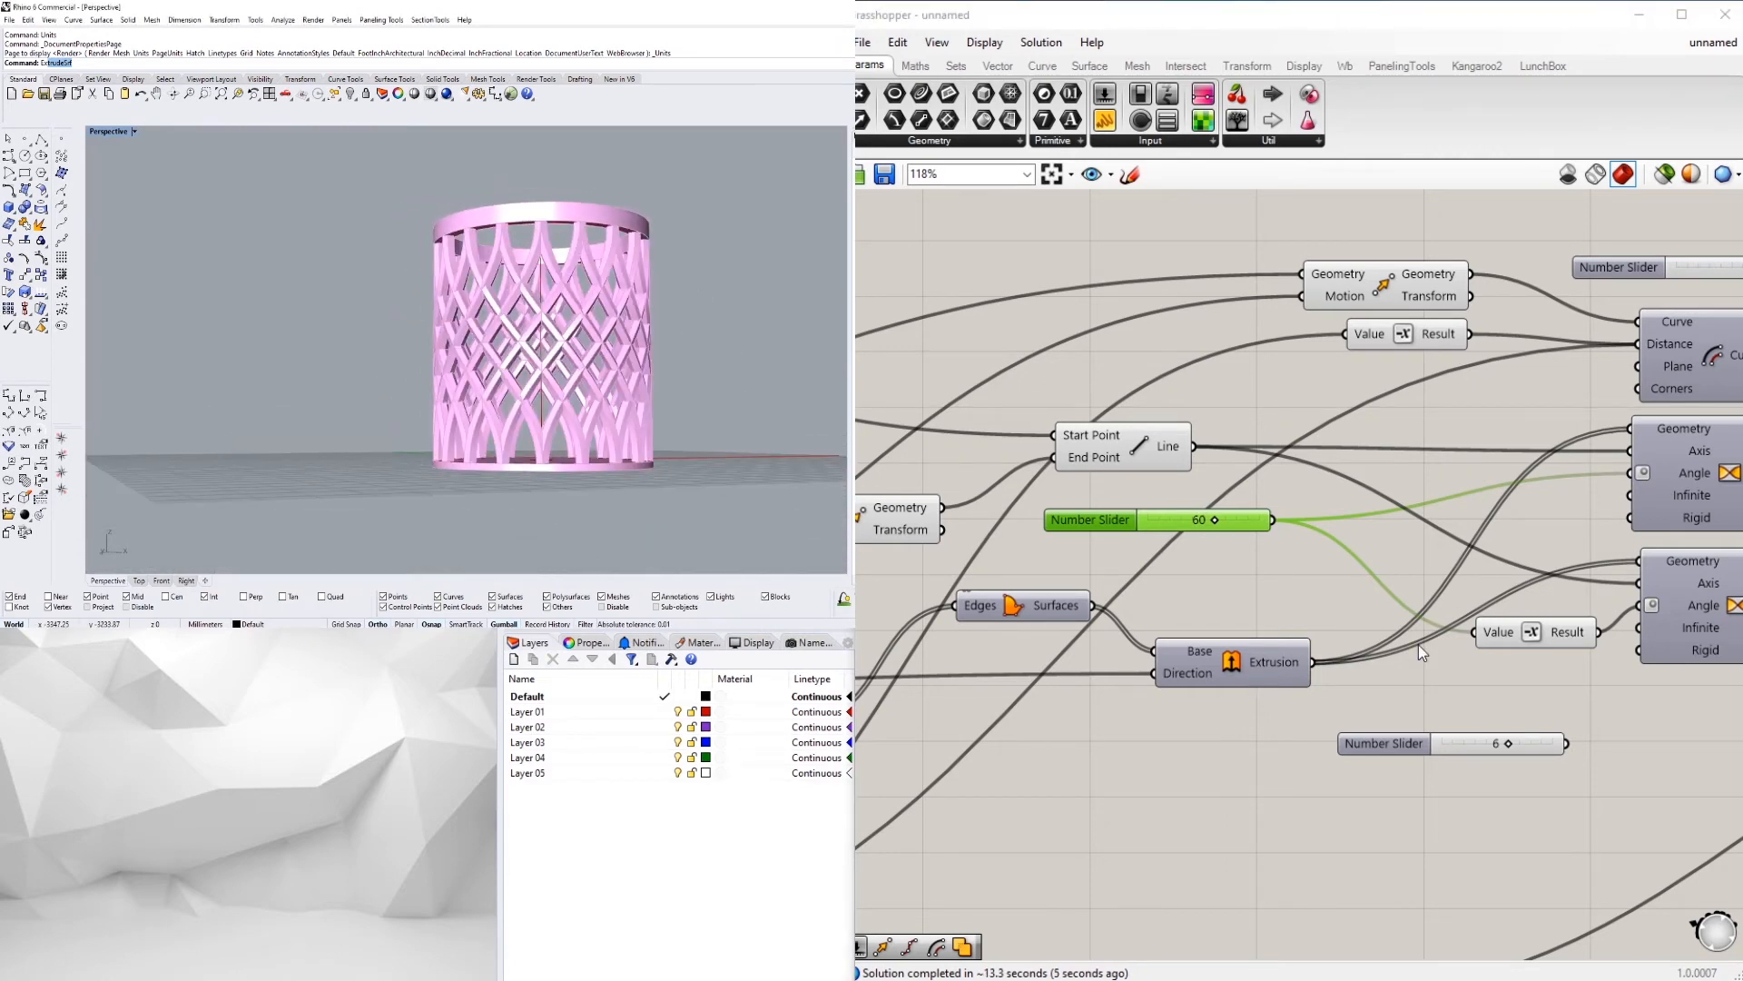
Set the slider shared by the polygon radius and the offset distances to 4
{"action": "scroll", "coordinate": [1408, 649], "scroll_direction": "down", "scroll_amount": 7}
{"action": "scroll", "coordinate": [1195, 723], "scroll_direction": "up", "scroll_amount": 6}
{"action": "scroll", "coordinate": [1201, 728], "scroll_direction": "up", "scroll_amount": 2}
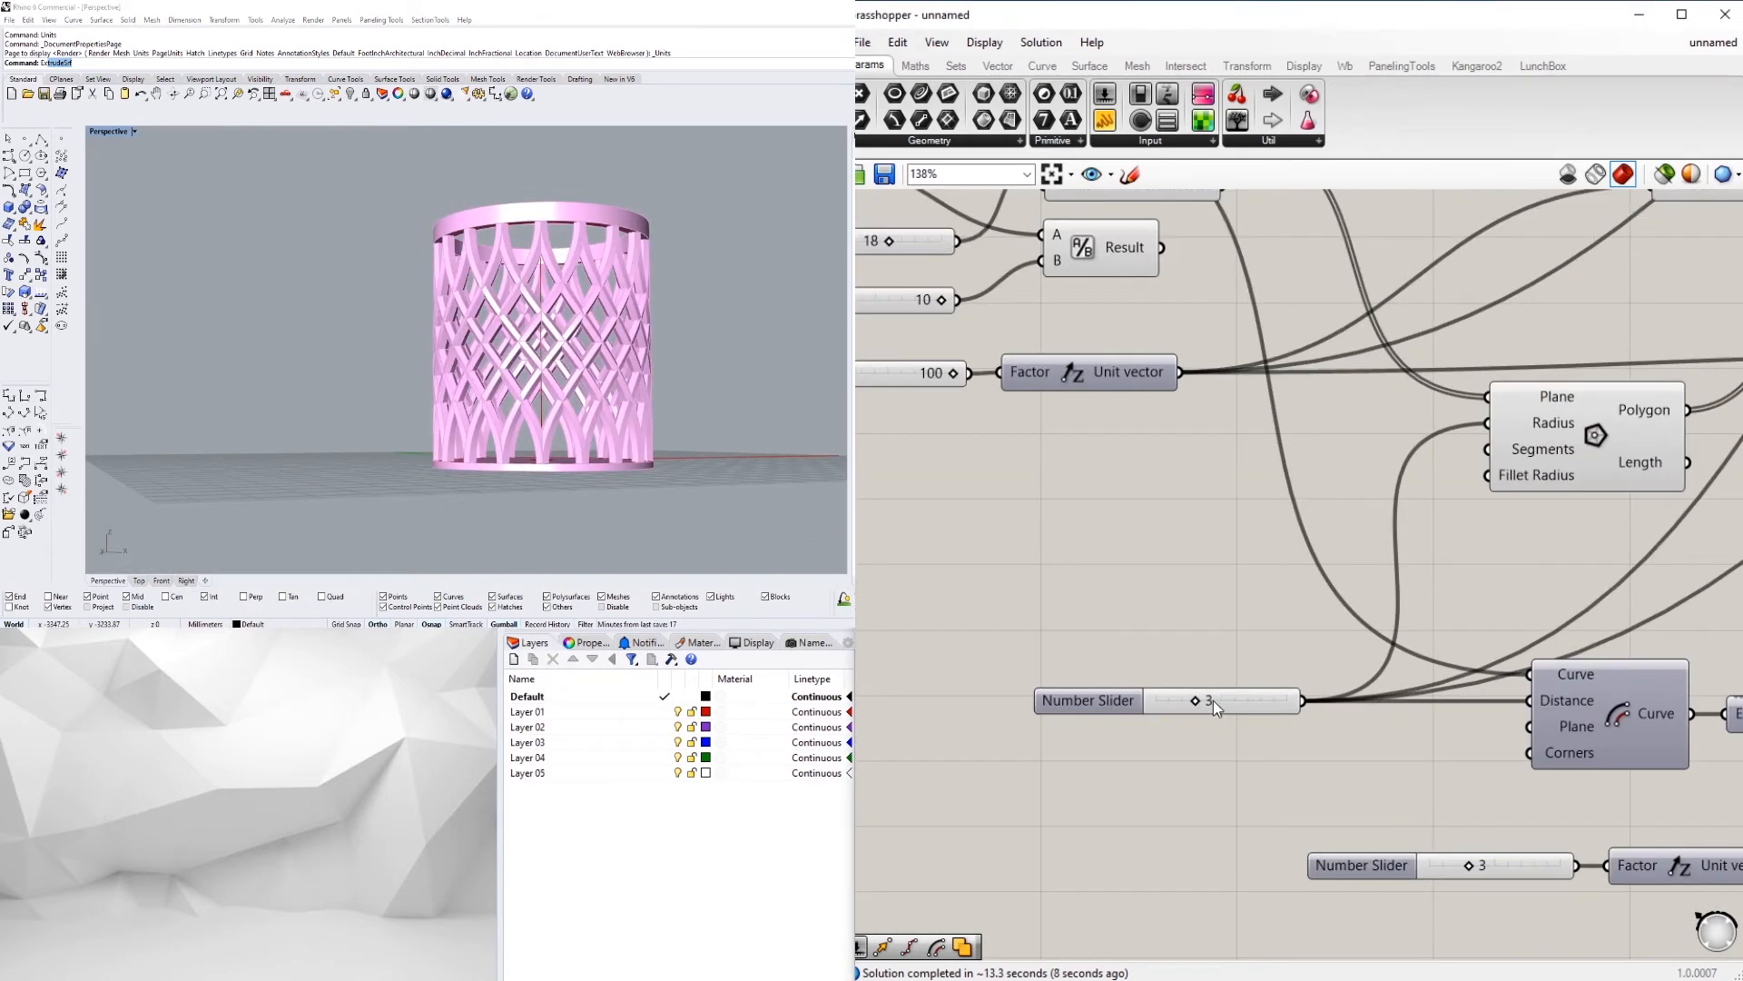
{"action": "double_click", "coordinate": [1213, 700]}
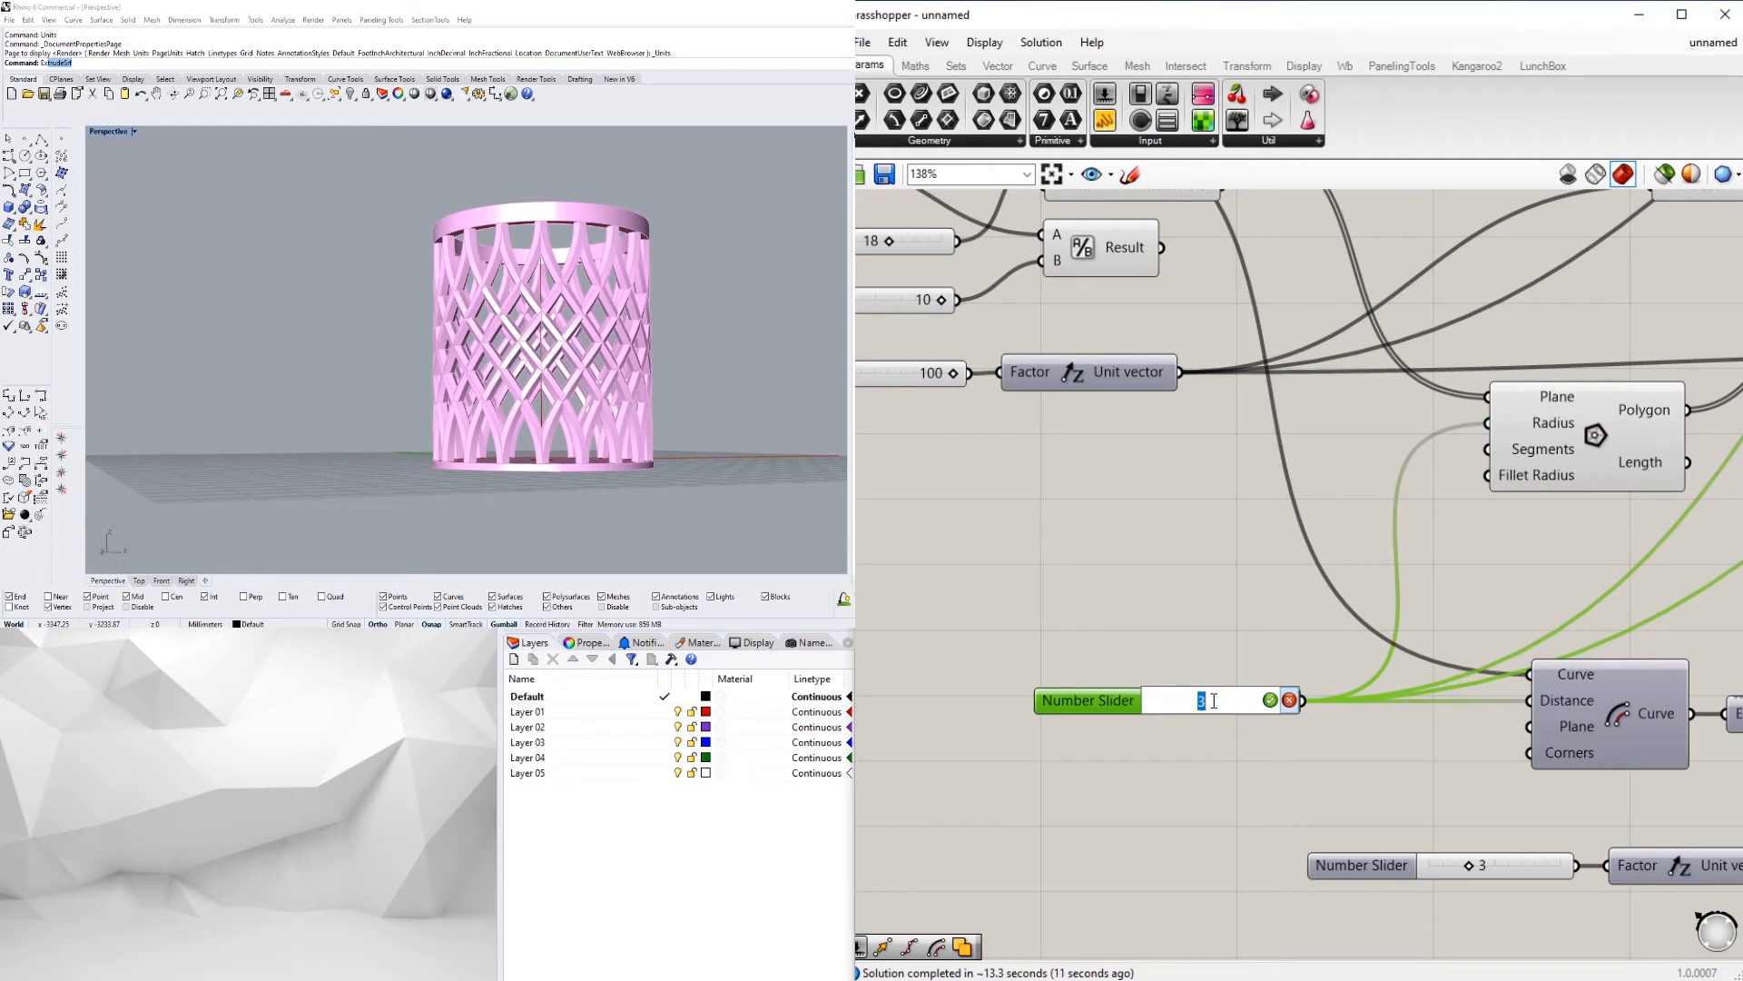
{"action": "key", "text": "Return"}
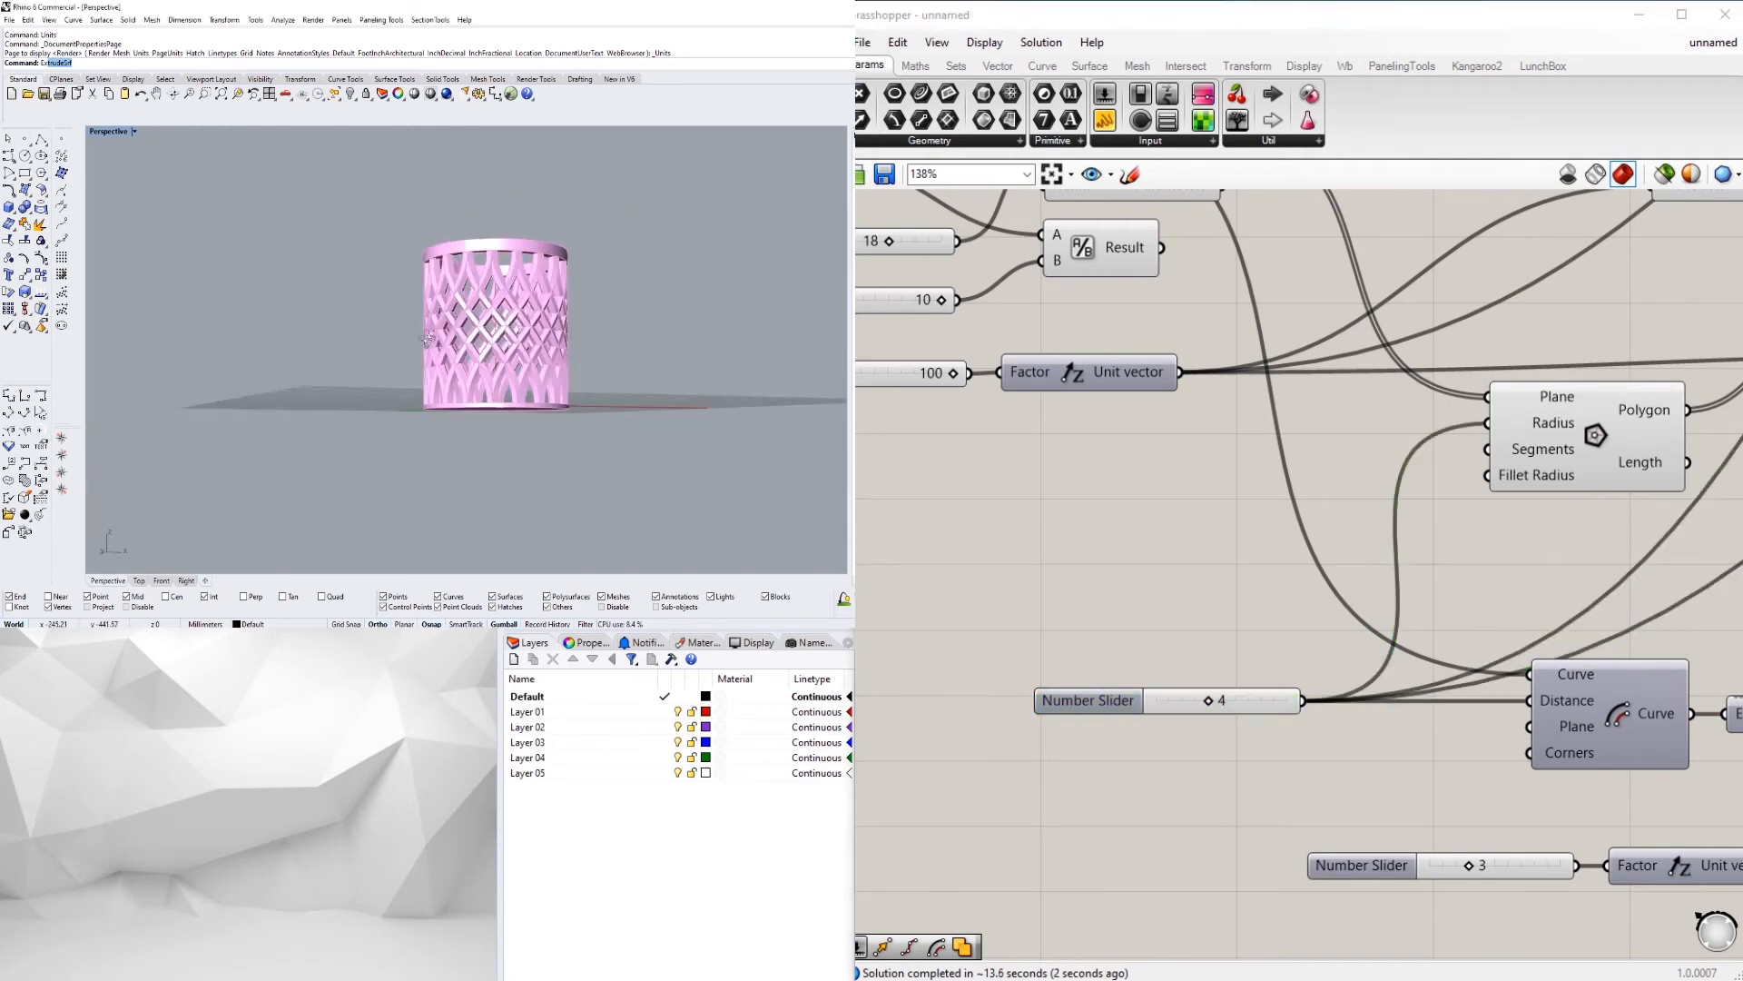
{"action": "scroll", "coordinate": [1237, 434], "scroll_direction": "down", "scroll_amount": 5}
{"action": "scroll", "coordinate": [1237, 434], "scroll_direction": "up", "scroll_amount": 3}
Add a white Colour Swatch and connect it to the Custom Preview's Material input
{"action": "left_click", "coordinate": [1422, 465]}
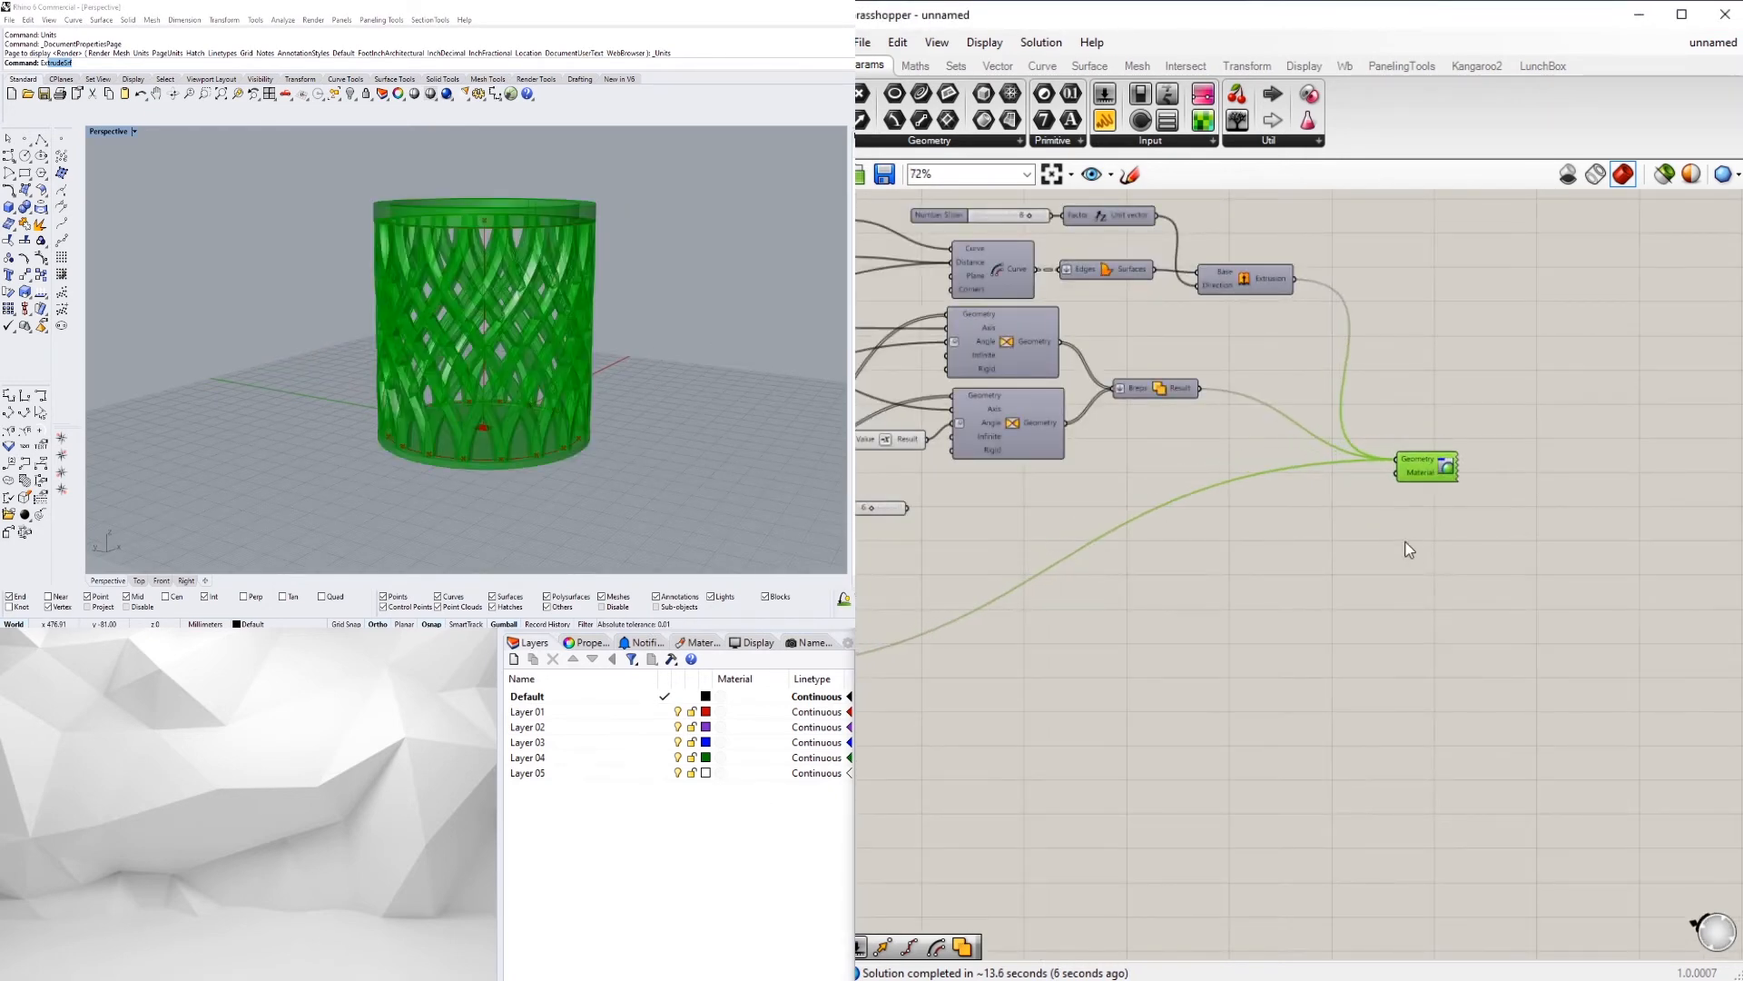
{"action": "left_click", "coordinate": [1256, 597]}
{"action": "double_click", "coordinate": [1207, 553]}
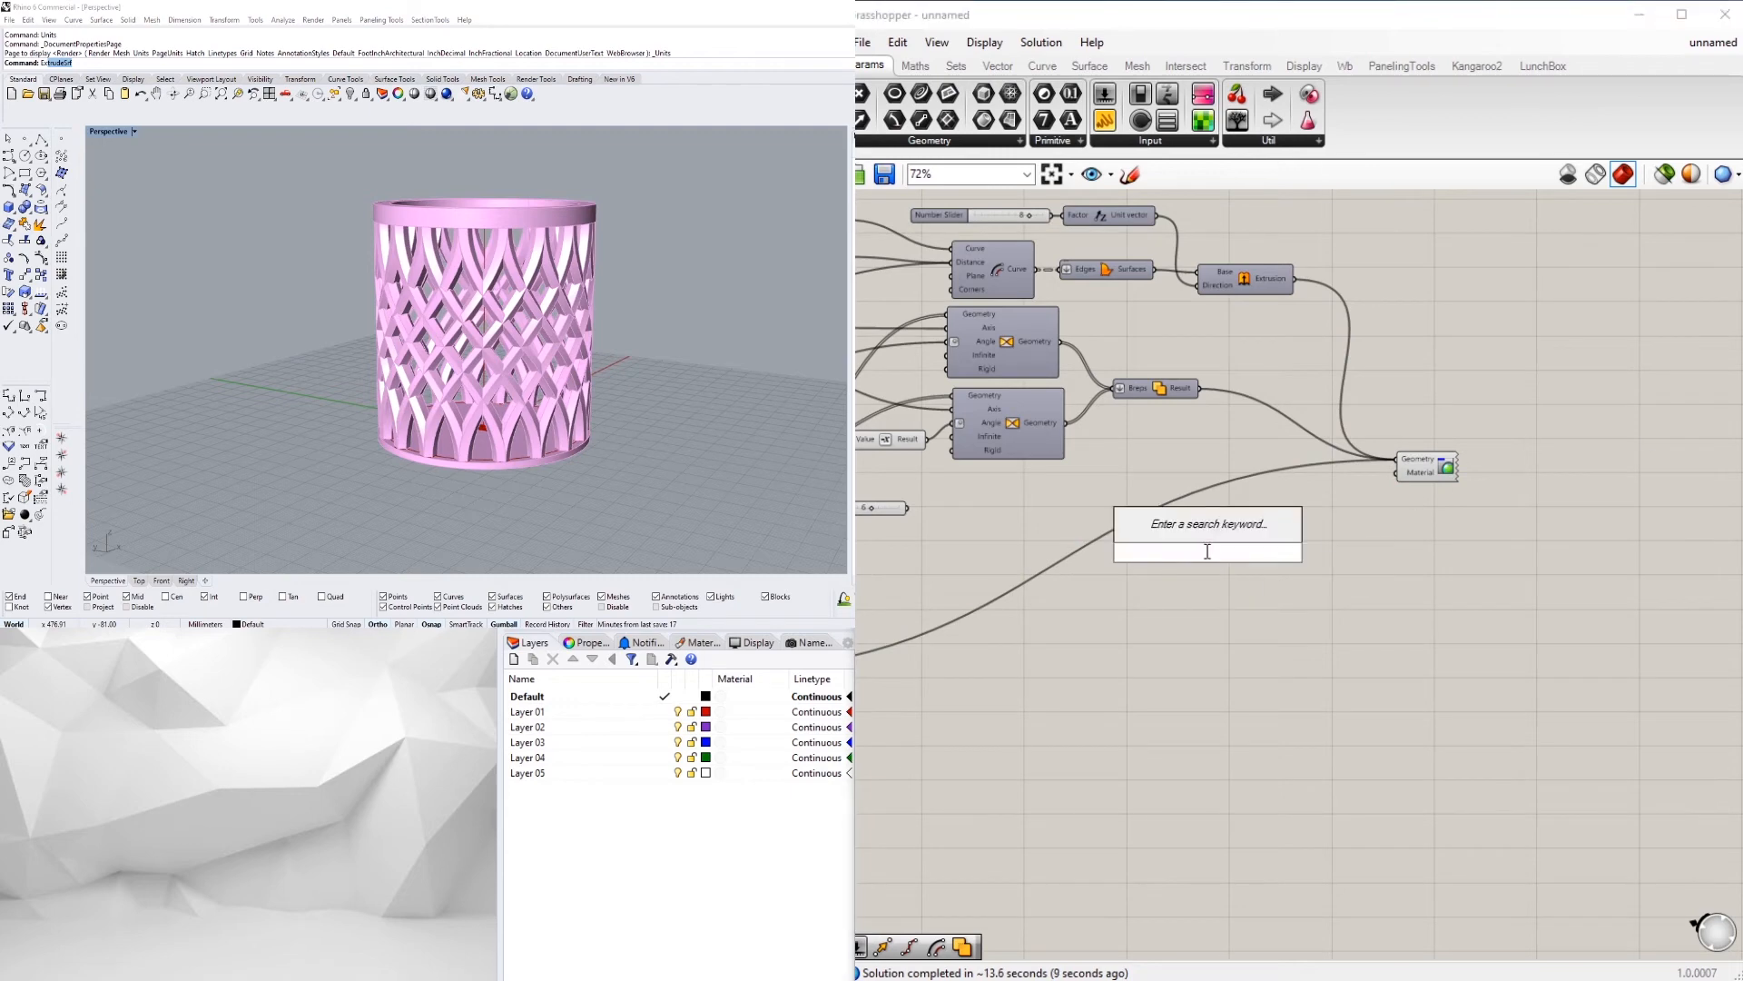
{"action": "type", "text": "swat"}
{"action": "left_click", "coordinate": [1180, 529]}
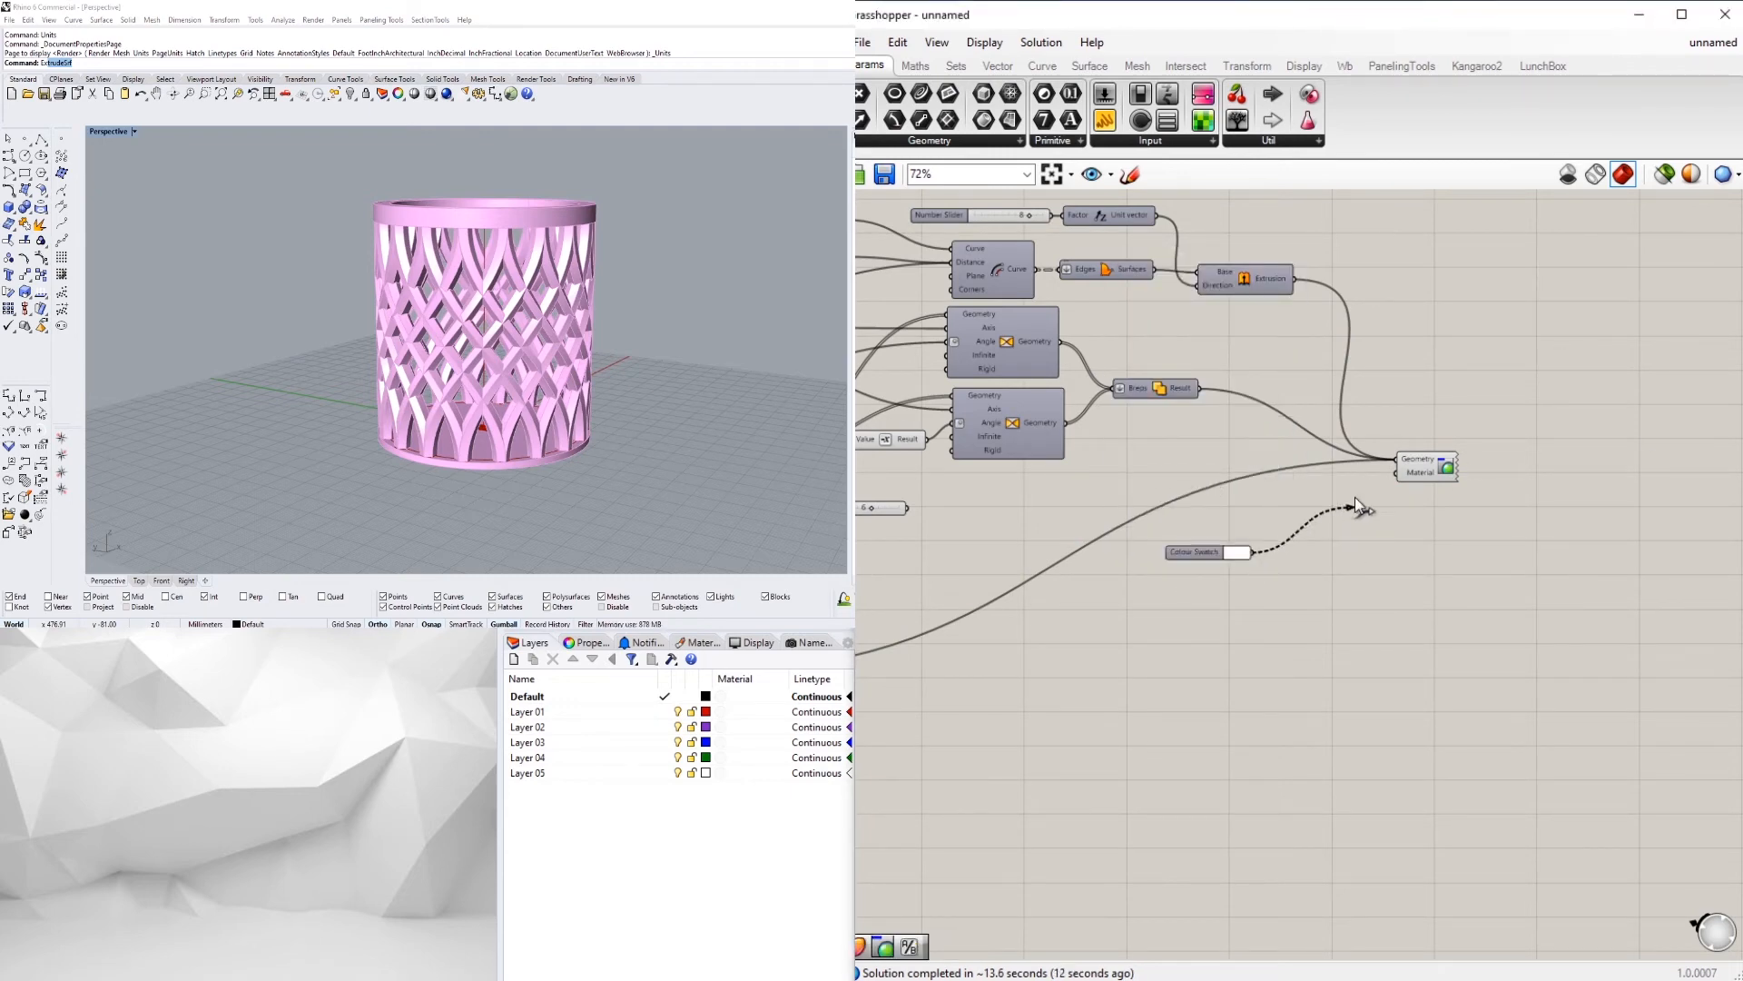
{"action": "left_click_drag", "start_coordinate": [1354, 505], "coordinate": [1395, 472]}
{"action": "right_click_drag", "start_coordinate": [627, 397], "coordinate": [668, 386]}
{"action": "scroll", "coordinate": [1234, 461], "scroll_direction": "down", "scroll_amount": 3}
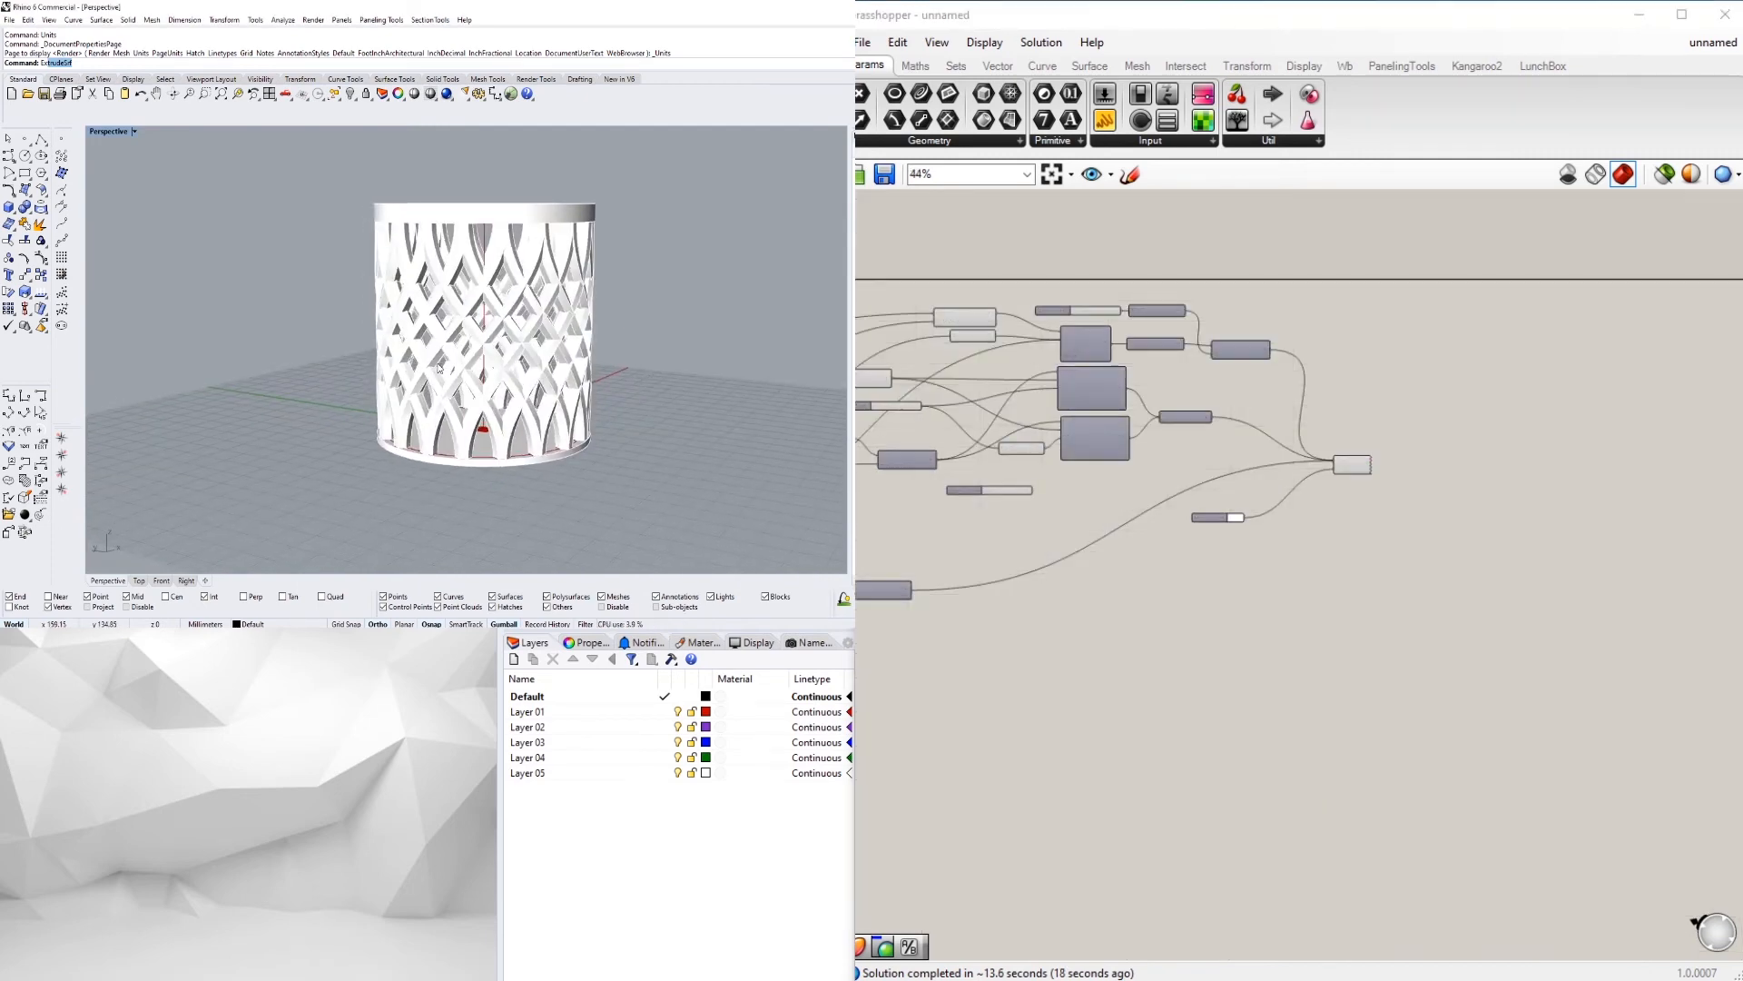
{"action": "right_click_drag", "start_coordinate": [438, 368], "coordinate": [400, 357]}
Select the top Extrude, Solid Union and base Extrude together and enable their preview
{"action": "scroll", "coordinate": [1218, 303], "scroll_direction": "up", "scroll_amount": 4}
{"action": "left_click", "coordinate": [1269, 410]}
{"action": "left_click", "coordinate": [1151, 567], "text": "shift"}
{"action": "scroll", "coordinate": [1126, 610], "scroll_direction": "down", "scroll_amount": 6}
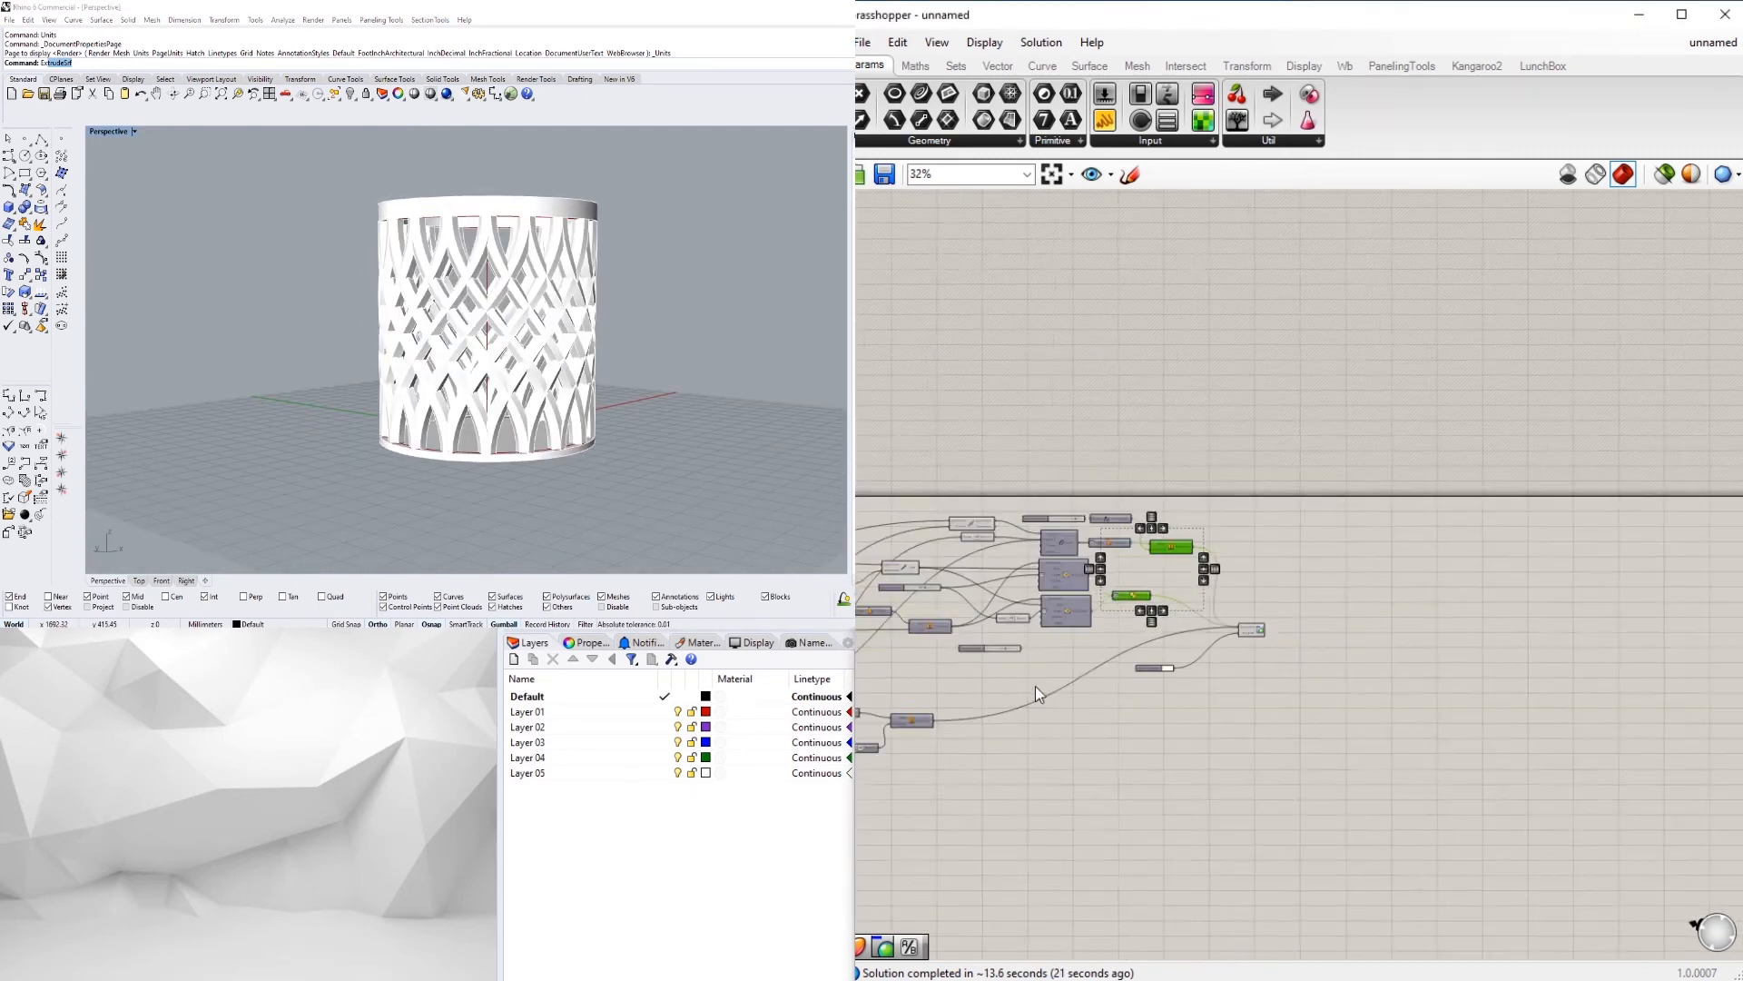
{"action": "scroll", "coordinate": [1253, 598], "scroll_direction": "up", "scroll_amount": 4}
{"action": "middle_click", "coordinate": [1257, 596]}
{"action": "left_click", "coordinate": [1286, 563]}
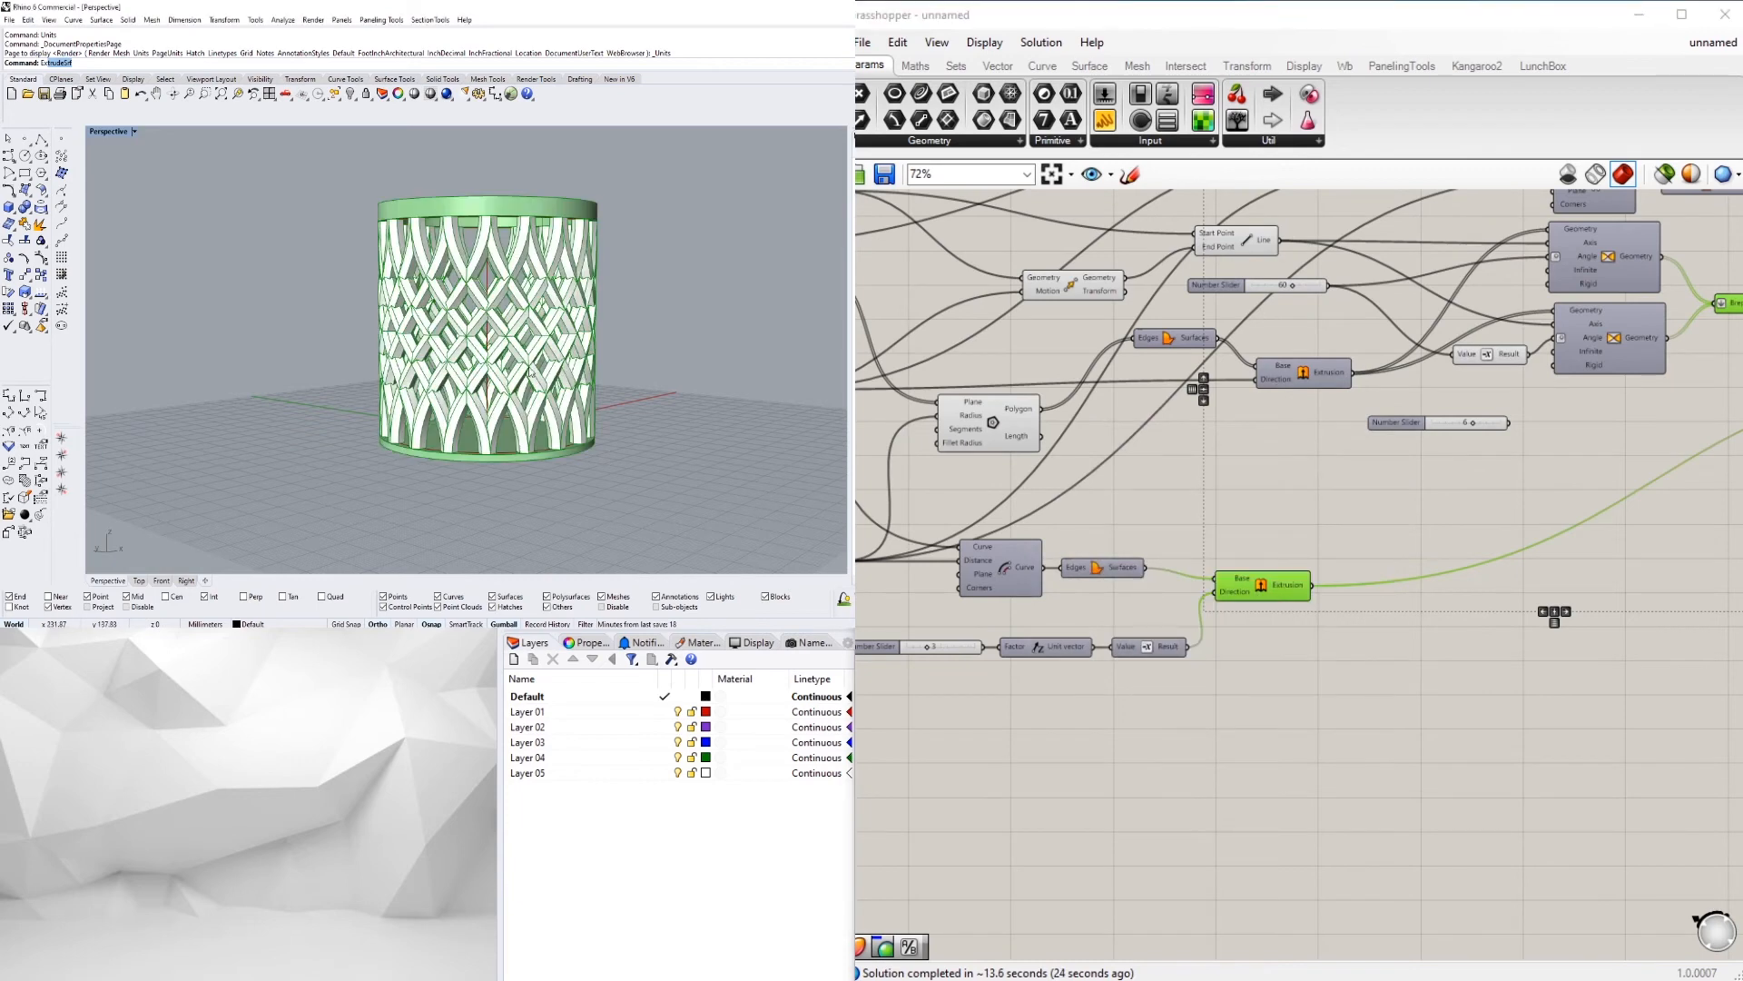
Bake the selected top ring, column union and base plate into the Rhino document
{"action": "right_click_drag", "start_coordinate": [363, 217], "coordinate": [411, 262]}
{"action": "scroll", "coordinate": [412, 262], "scroll_direction": "down", "scroll_amount": 5}
{"action": "left_click_drag", "start_coordinate": [678, 515], "coordinate": [677, 515]}
{"action": "right_click_drag", "start_coordinate": [678, 515], "coordinate": [543, 487]}
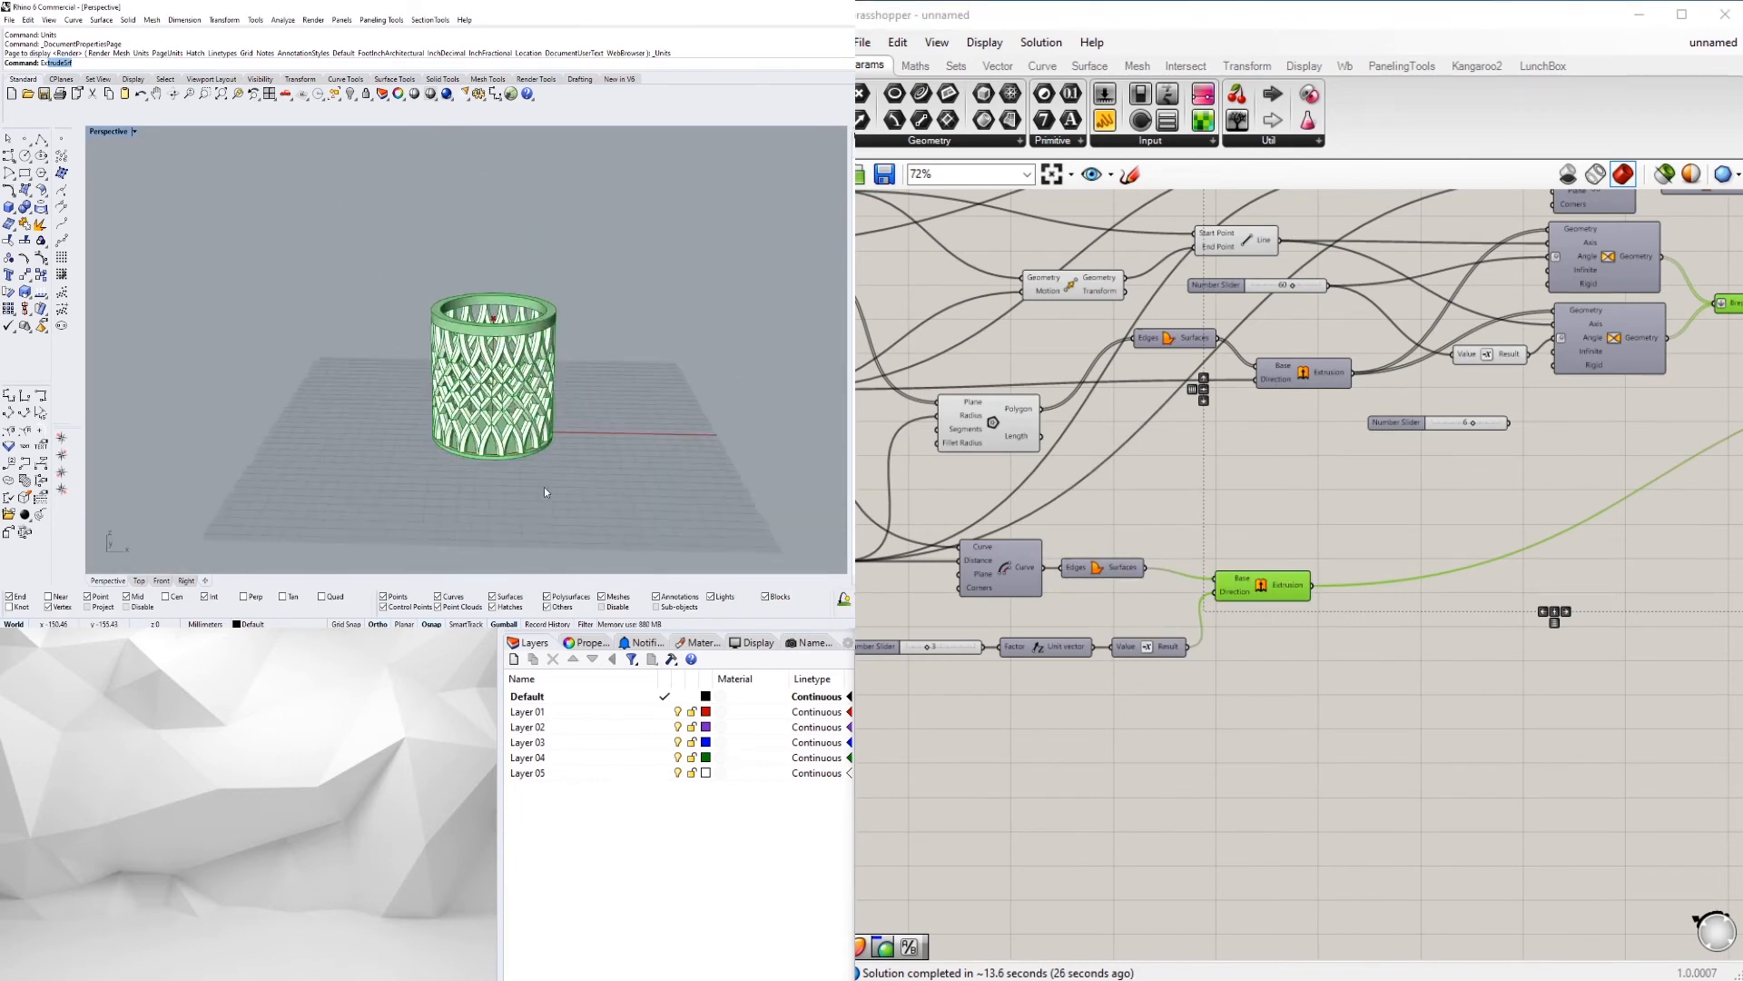
{"action": "scroll", "coordinate": [543, 487], "scroll_direction": "down", "scroll_amount": 5}
{"action": "right_click_drag", "start_coordinate": [391, 313], "coordinate": [428, 345]}
{"action": "scroll", "coordinate": [1369, 583], "scroll_direction": "down", "scroll_amount": 3}
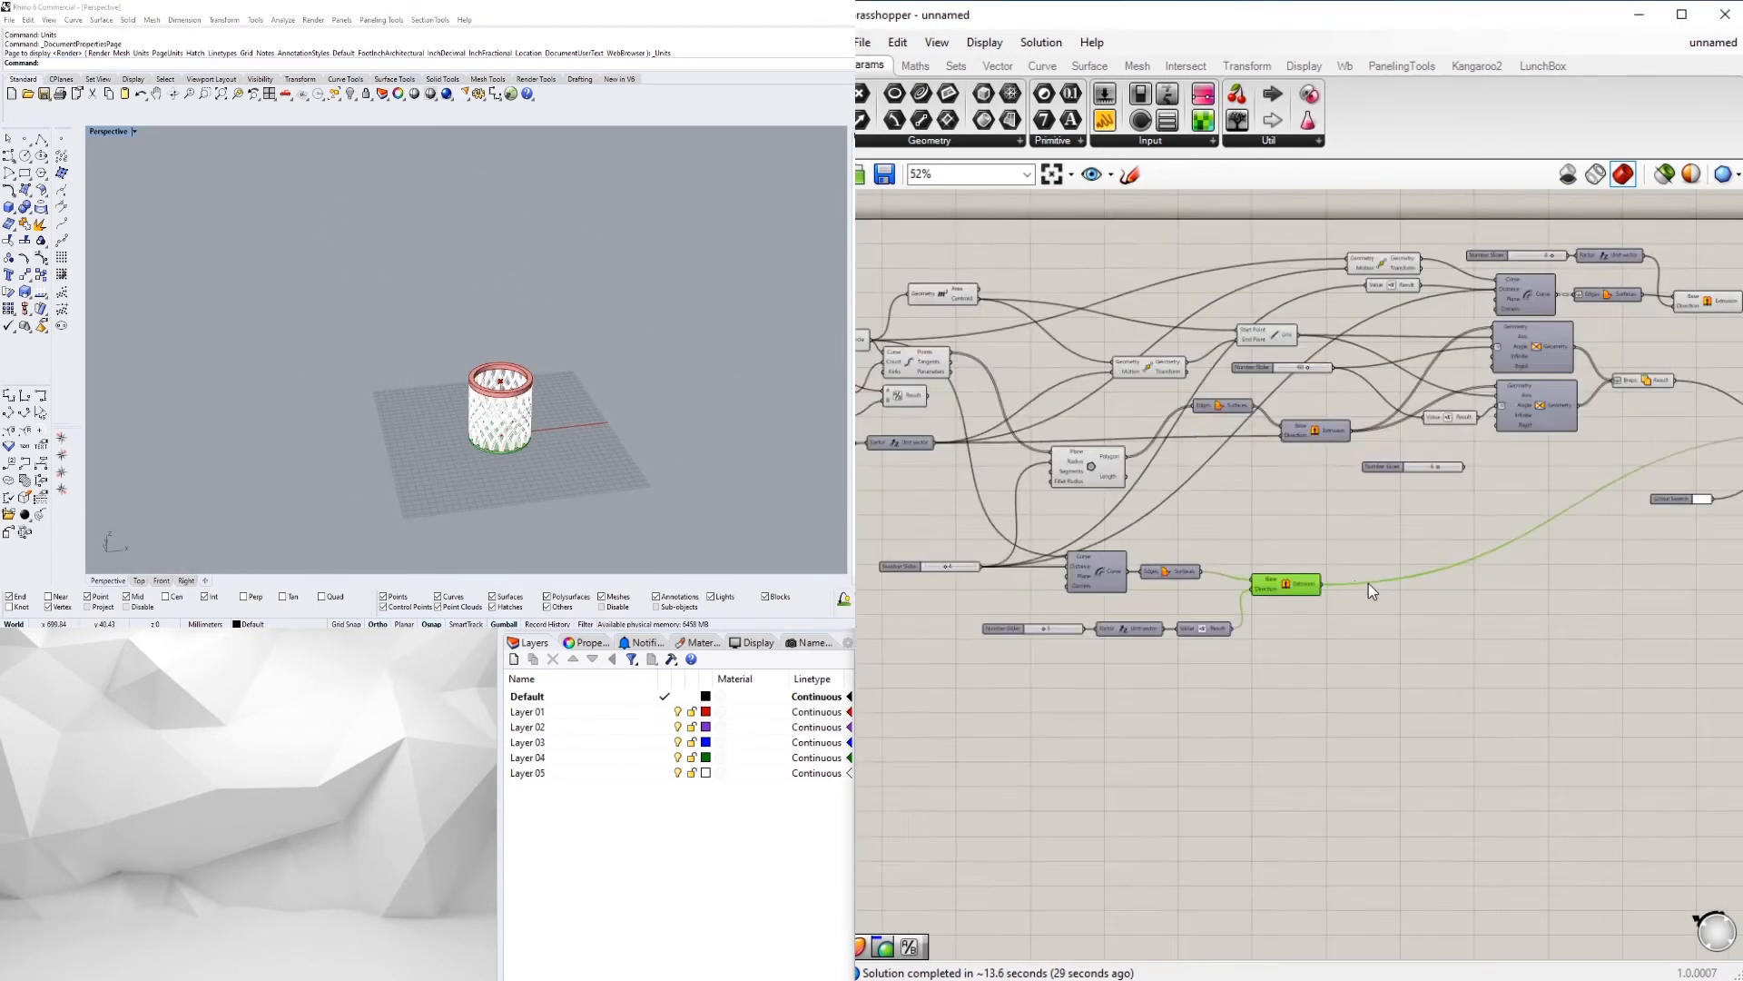
{"action": "middle_click", "coordinate": [1580, 368]}
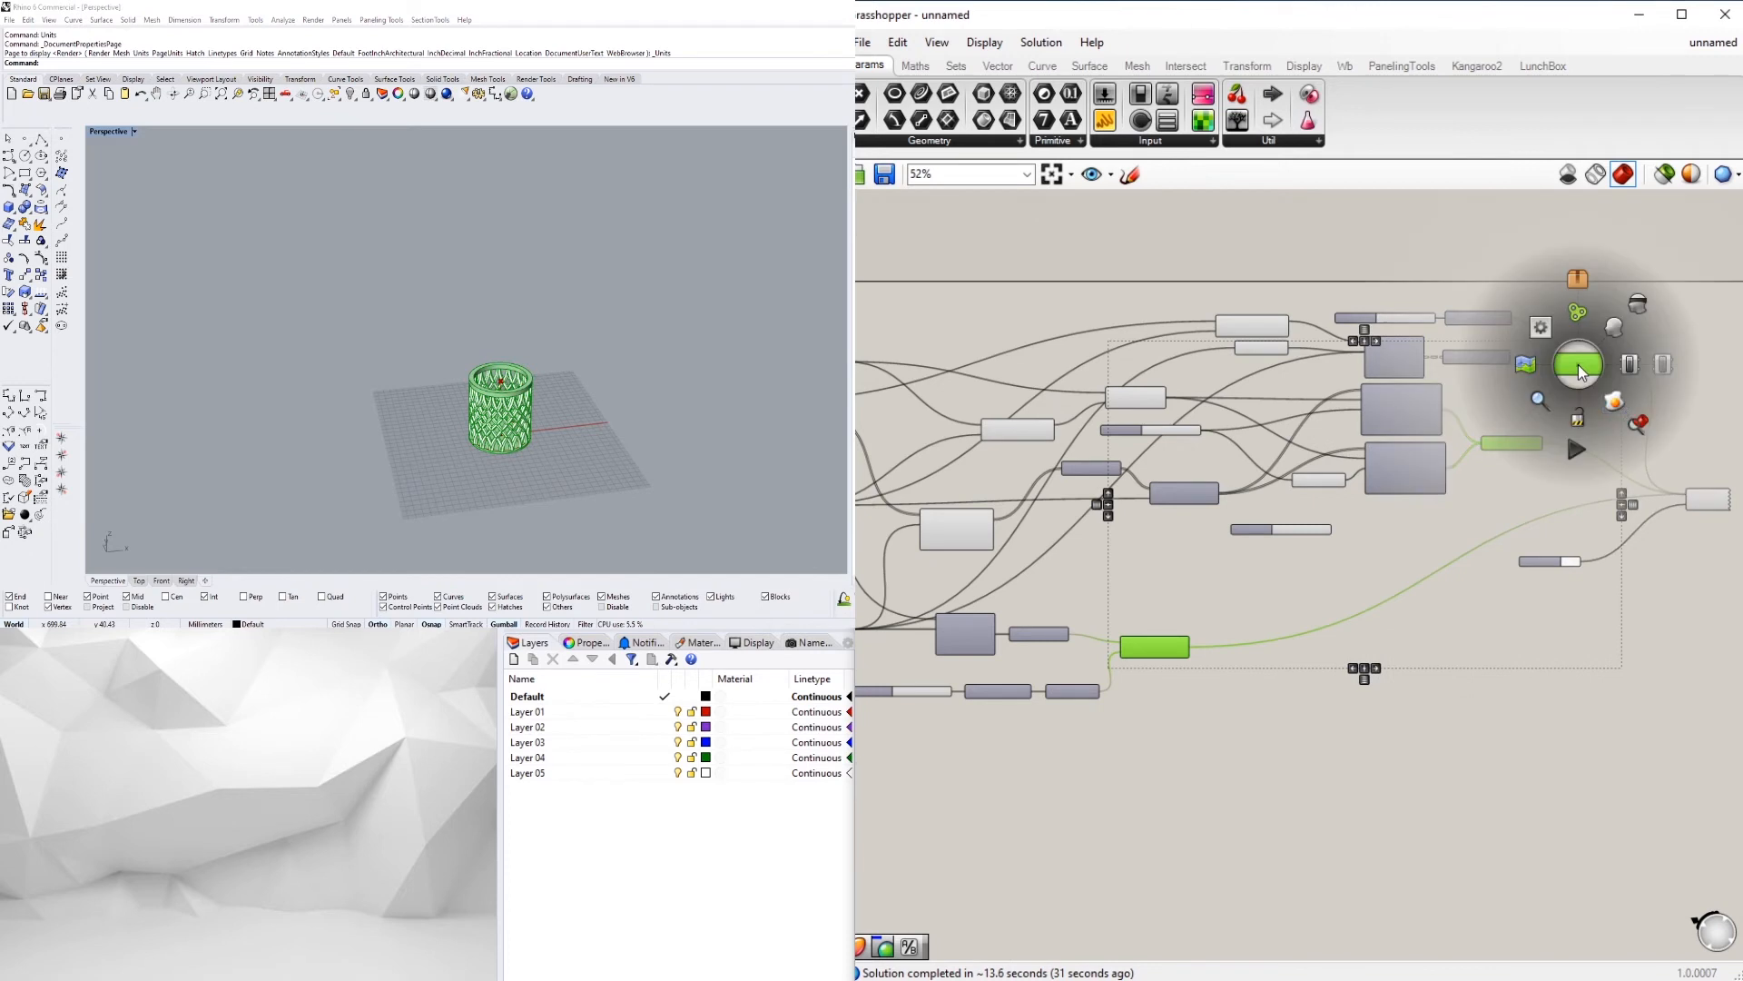
{"action": "left_click", "coordinate": [1614, 404]}
Select the three baked polysurfaces in the perspective view and move them sideways, clear of the live preview
{"action": "left_click_drag", "start_coordinate": [591, 512], "coordinate": [593, 514]}
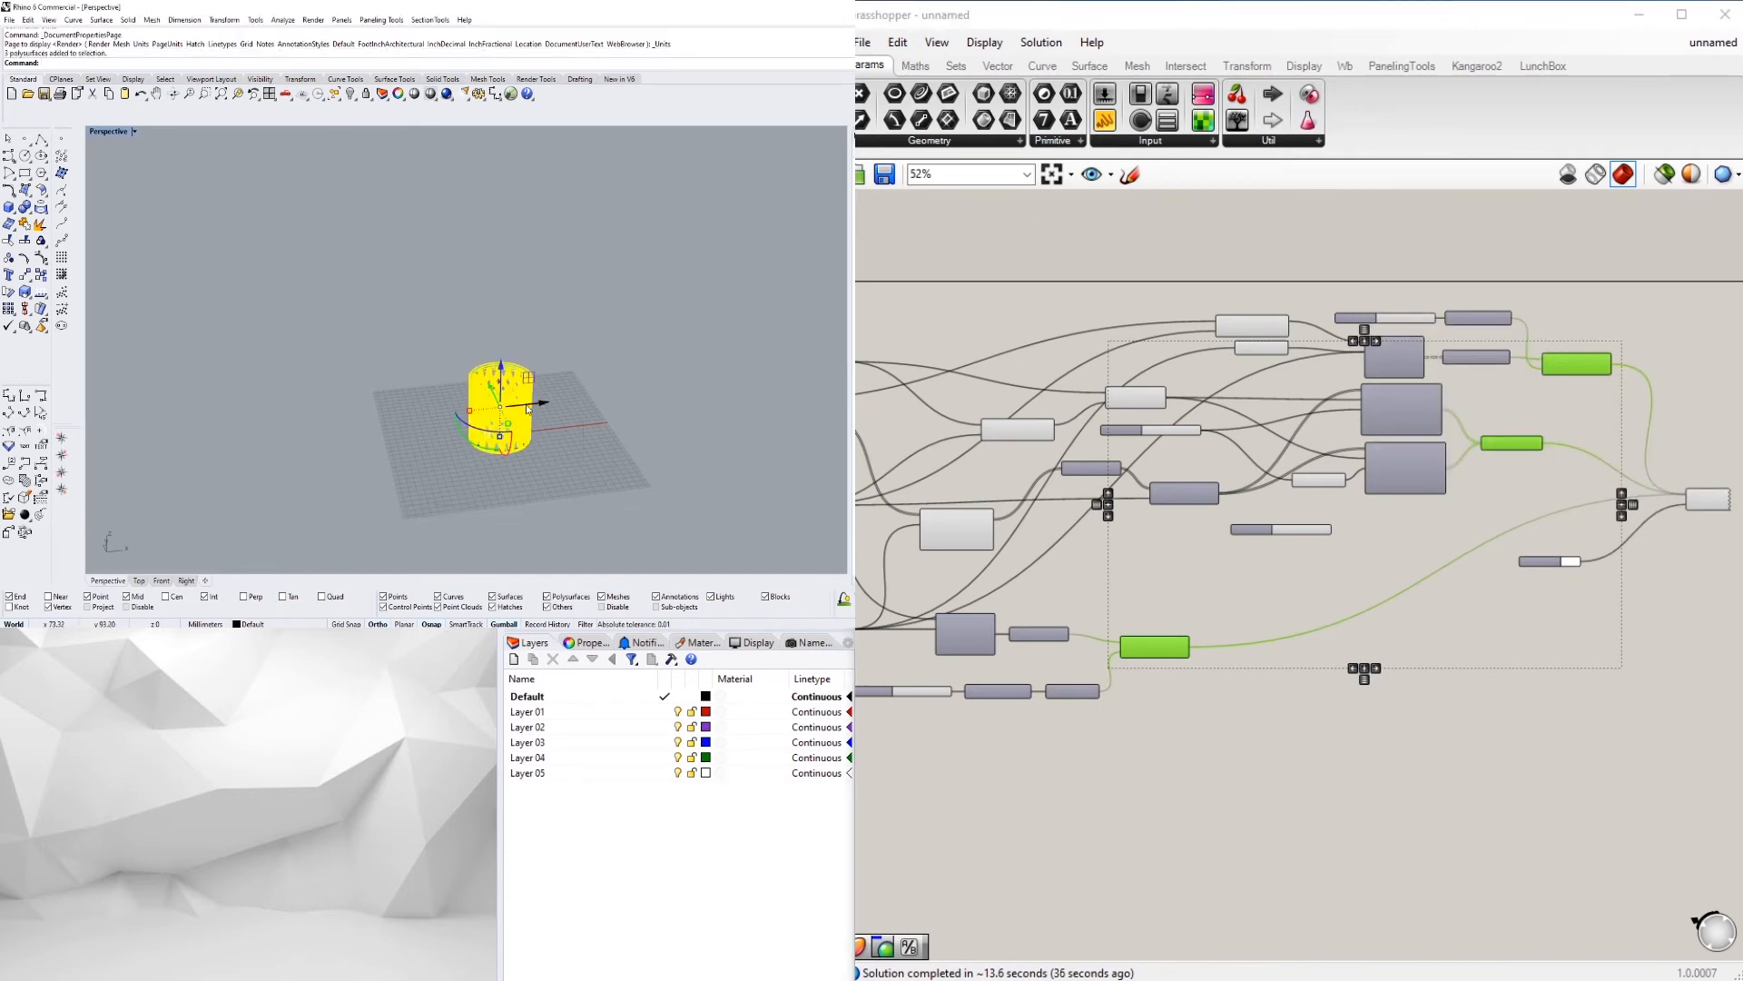
{"action": "left_click_drag", "start_coordinate": [543, 403], "coordinate": [777, 375]}
{"action": "left_click", "coordinate": [693, 480]}
Start saving the Grasshopper definition under a new name and browse to the DCOGS folder
{"action": "left_click", "coordinate": [899, 316]}
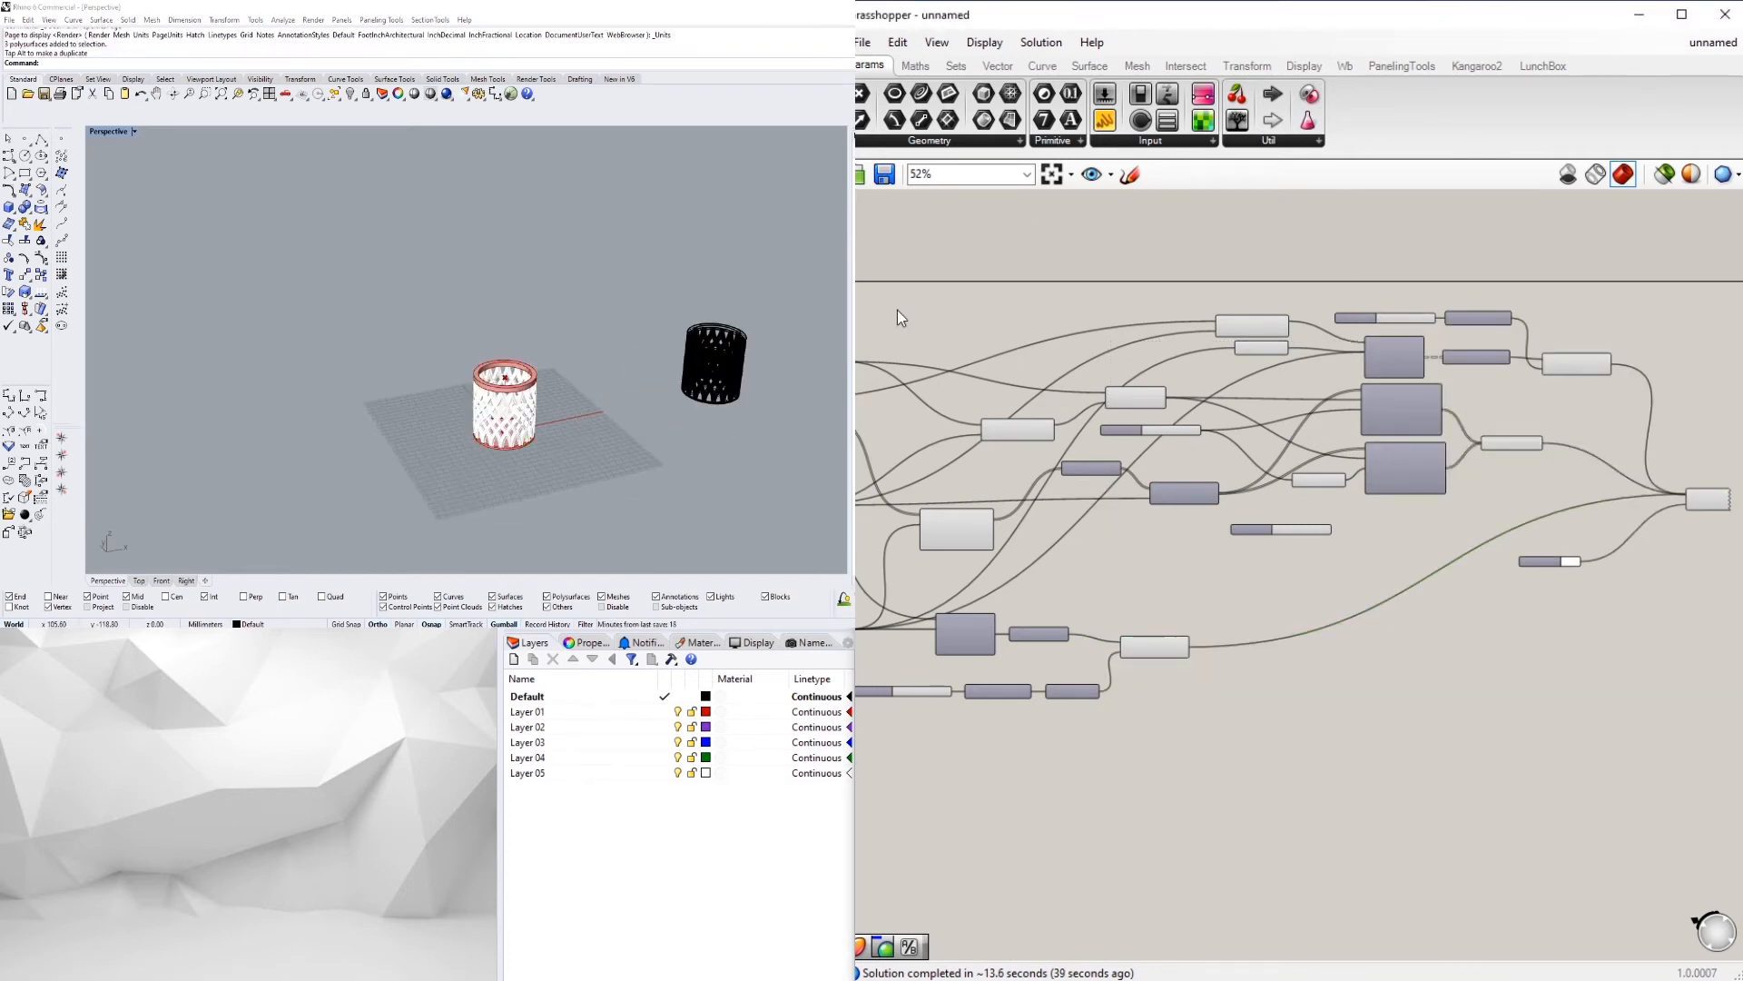
{"action": "left_click", "coordinate": [863, 42]}
{"action": "left_click", "coordinate": [936, 140]}
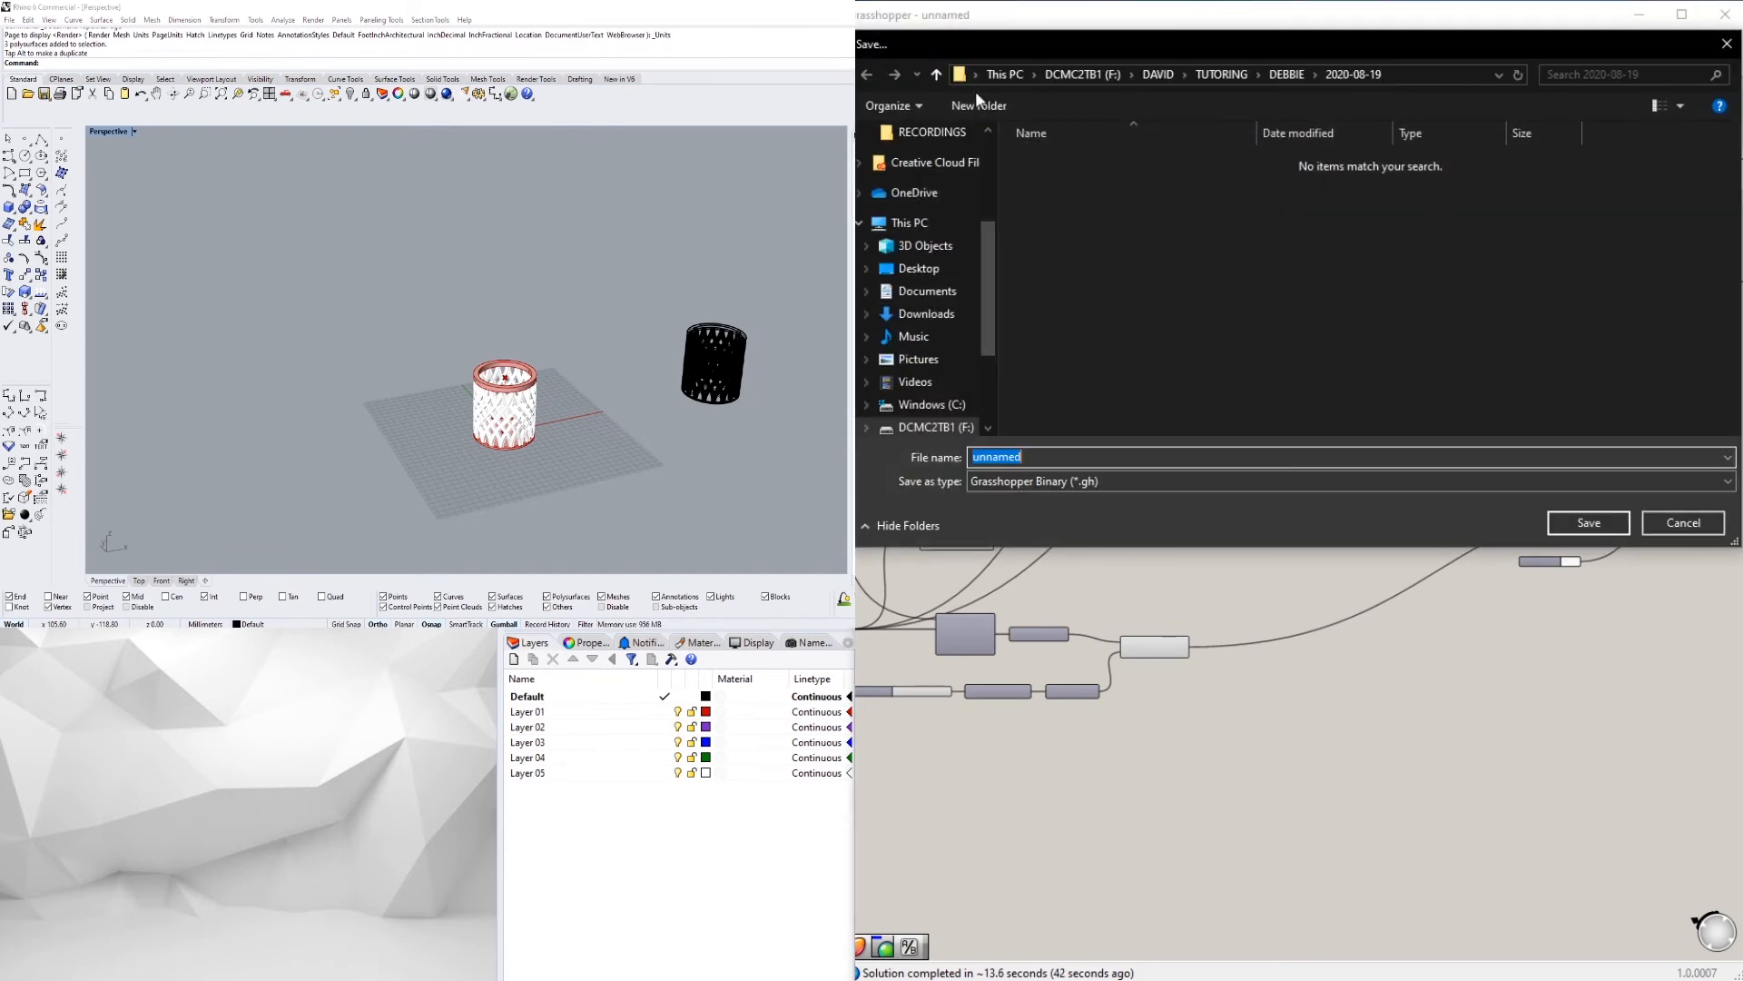
{"action": "left_click_drag", "start_coordinate": [975, 32], "coordinate": [367, 171]}
{"action": "left_click", "coordinate": [434, 189]}
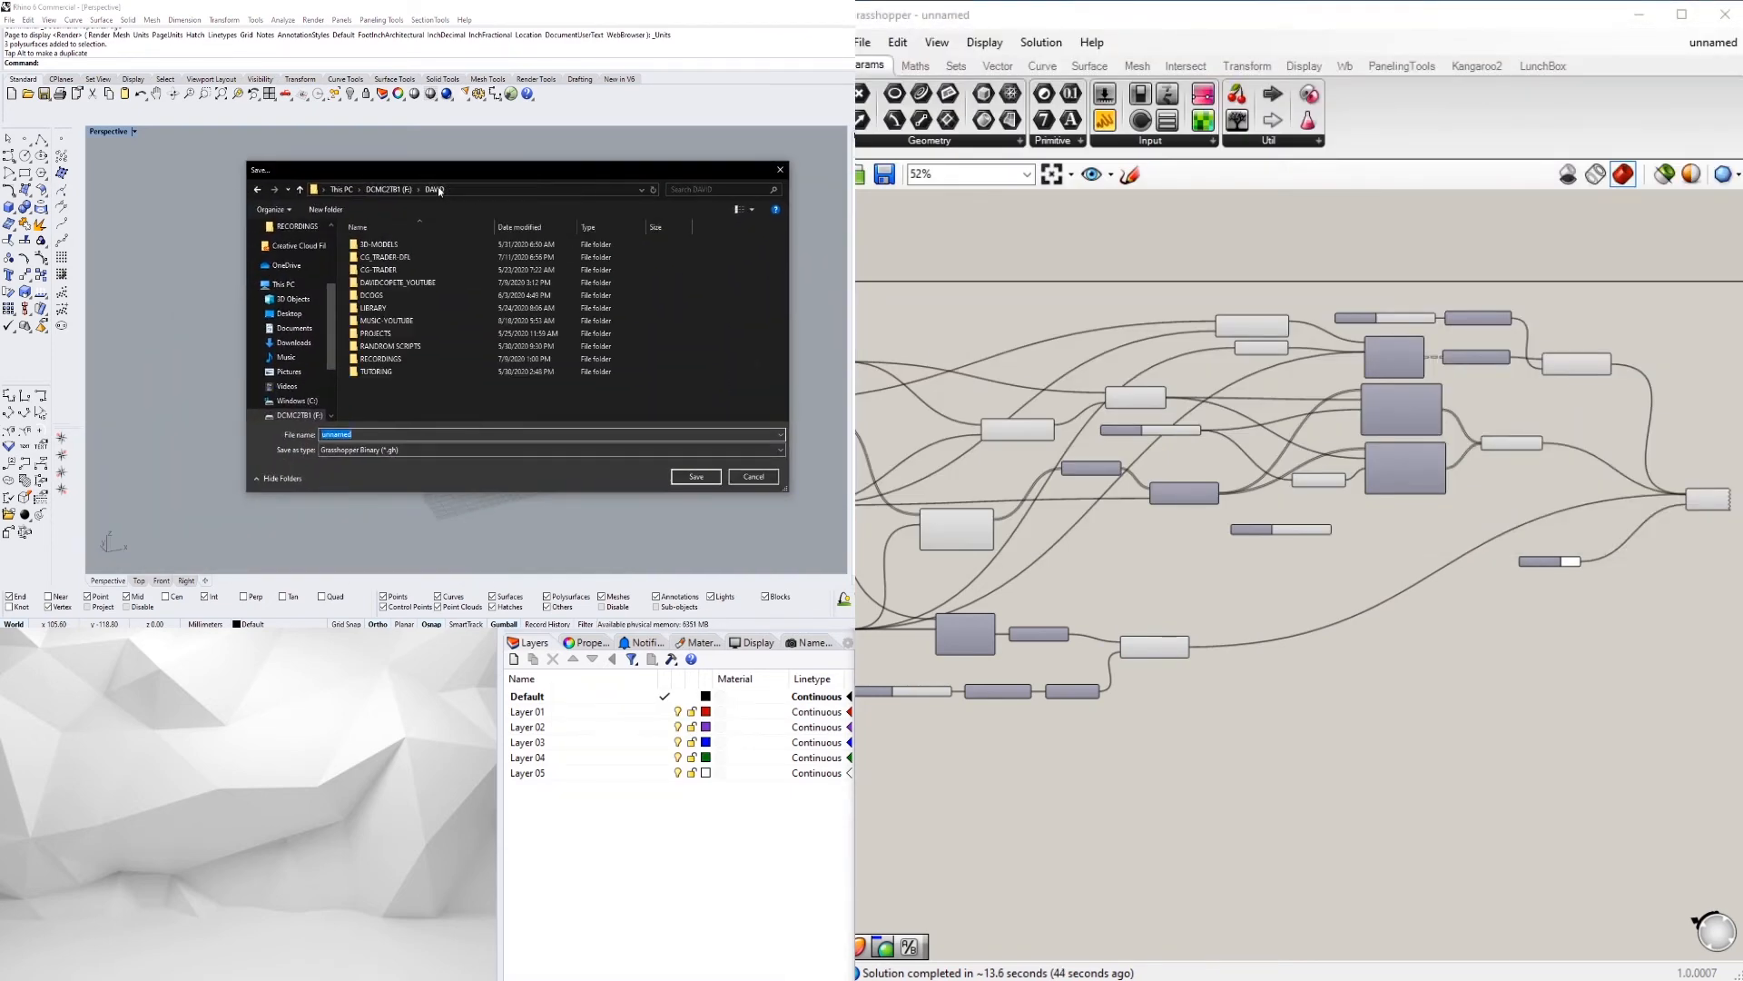
{"action": "double_click", "coordinate": [401, 293]}
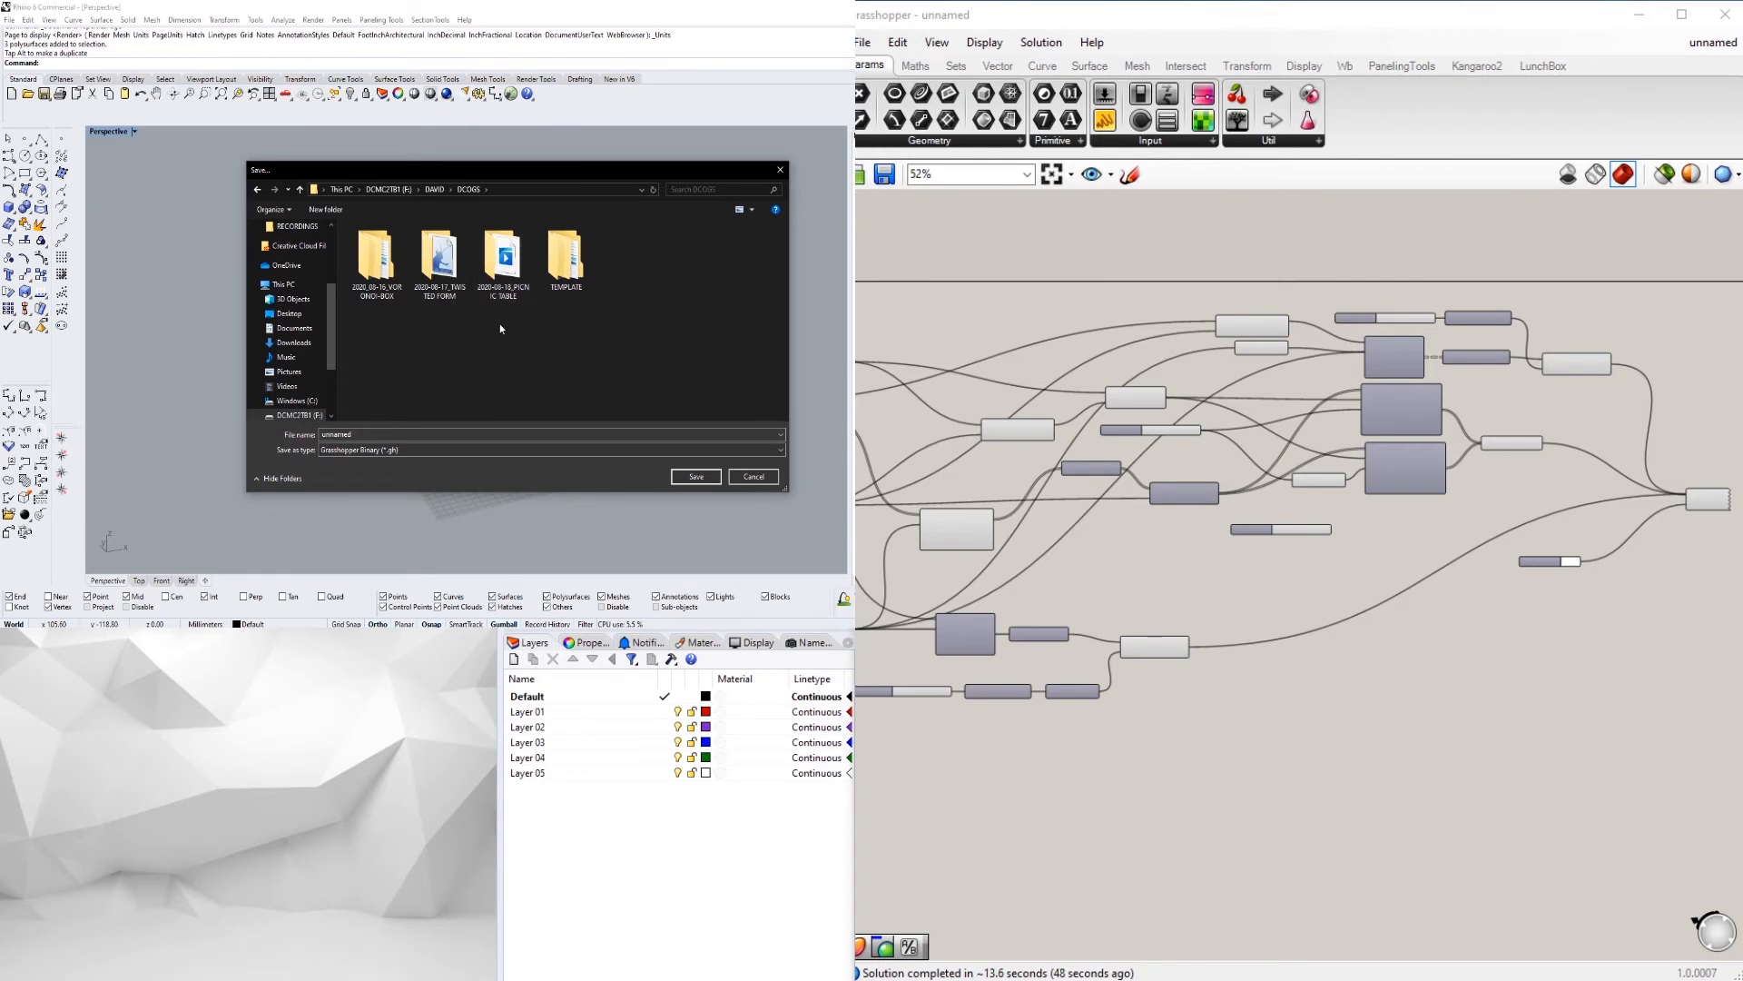
Create a folder named 2020-08-20_SKIN-GEOMETRY inside DCOGS and open it
{"action": "key", "text": "ctrl+shift+n"}
{"action": "type", "text": "2020-0"}
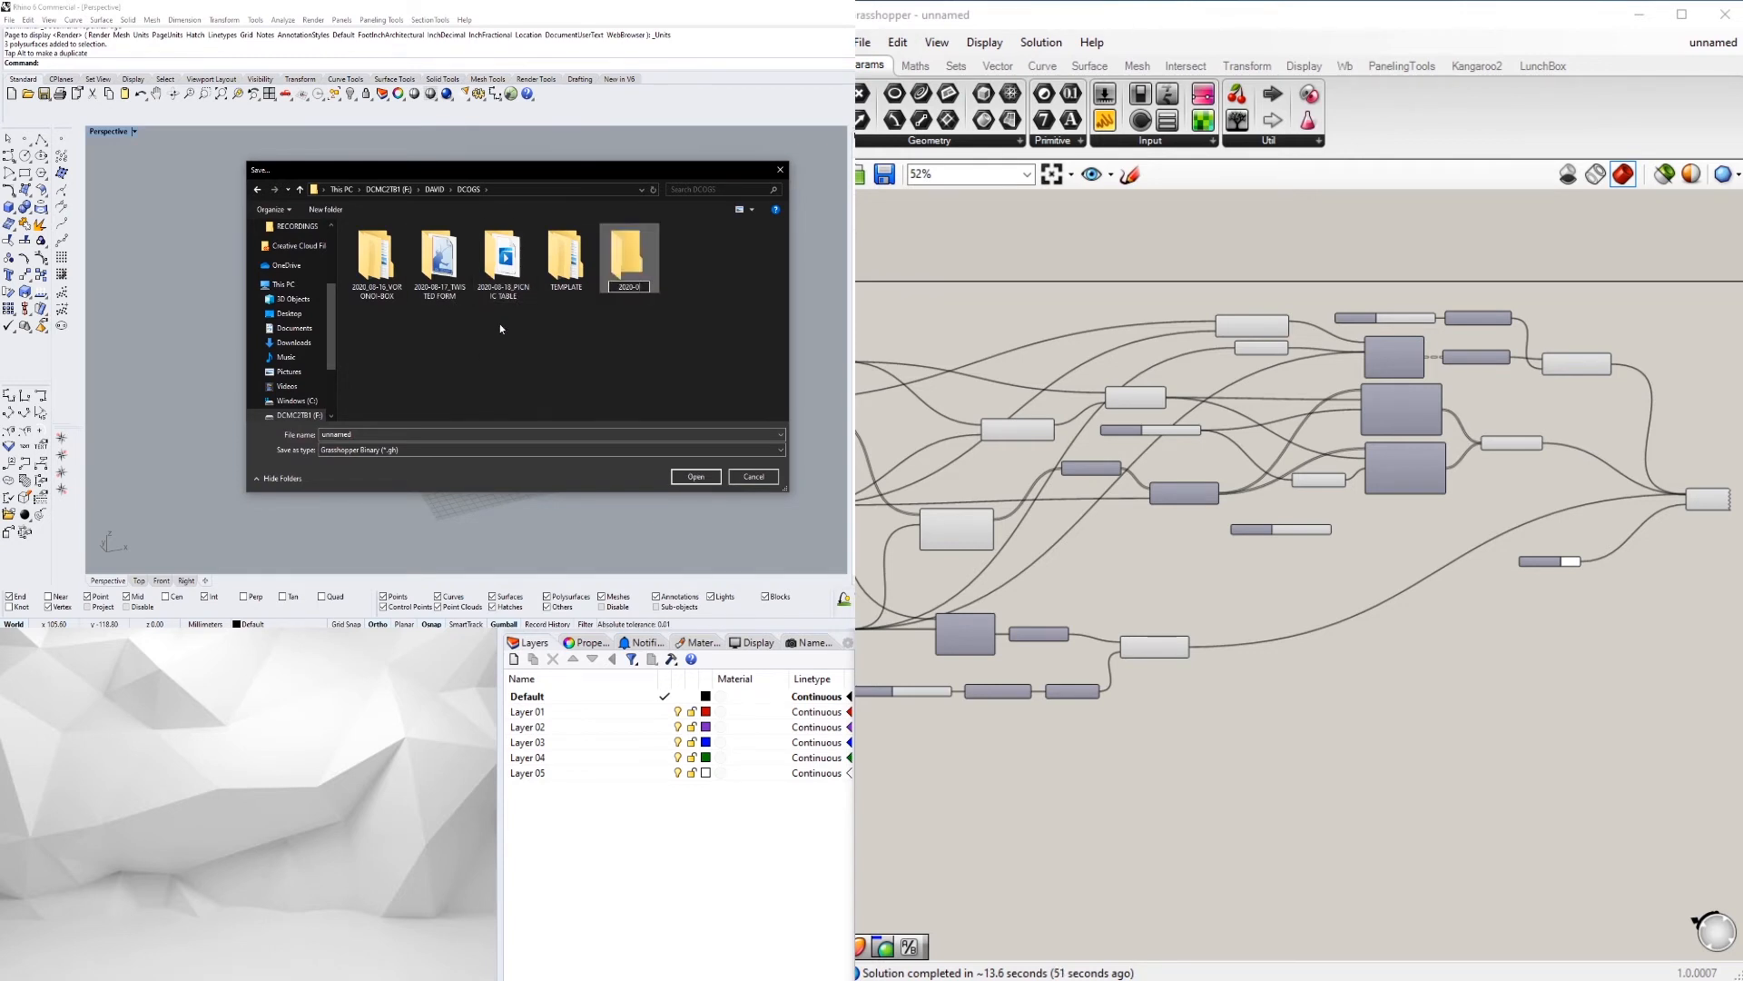
{"action": "type", "text": "8-20_twisted"}
{"action": "key", "text": "BackSpace"}
{"action": "key", "text": "BackSpace"}
{"action": "key", "text": "BackSpace"}
{"action": "key", "text": "BackSpace"}
{"action": "key", "text": "BackSpace"}
{"action": "key", "text": "BackSpace"}
{"action": "key", "text": "BackSpace"}
{"action": "type", "text": "1"}
{"action": "key", "text": "Return"}
{"action": "key", "text": "Return"}
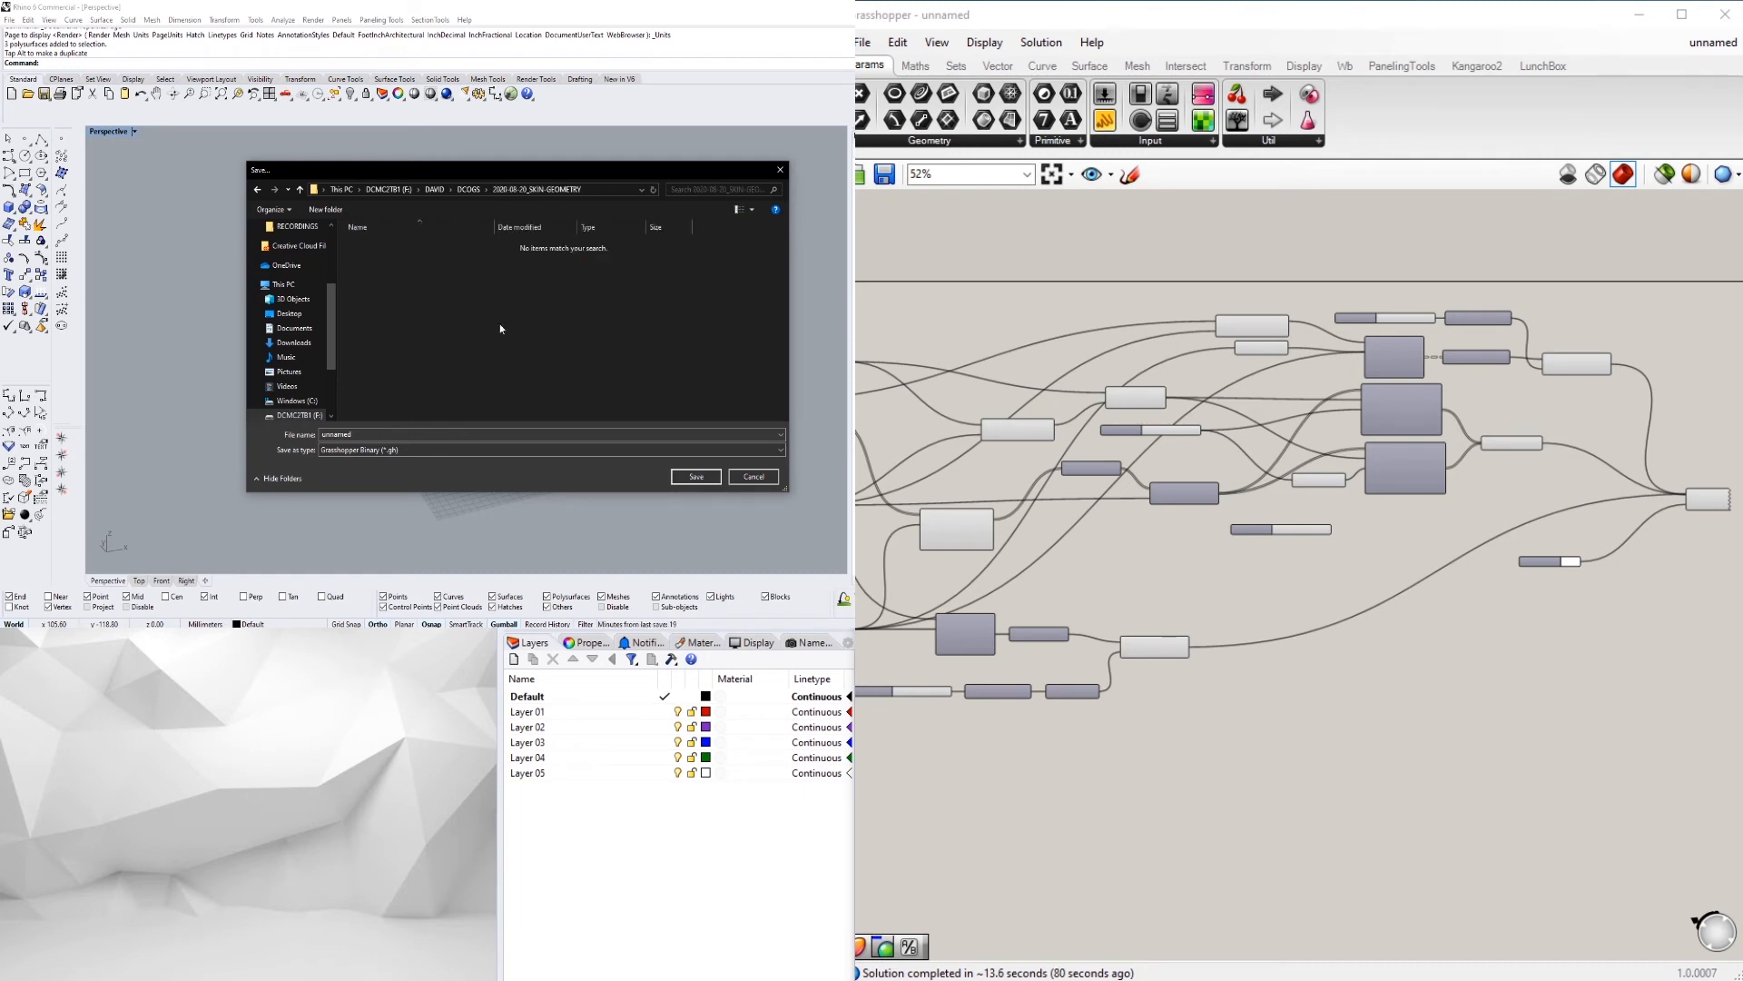
Name the definition 2020-08-20_SKIN-GEOMETRY, matching its folder, and save it as a Grasshopper Binary file
{"action": "left_click", "coordinate": [546, 189]}
{"action": "left_click_drag", "start_coordinate": [467, 189], "coordinate": [435, 189]}
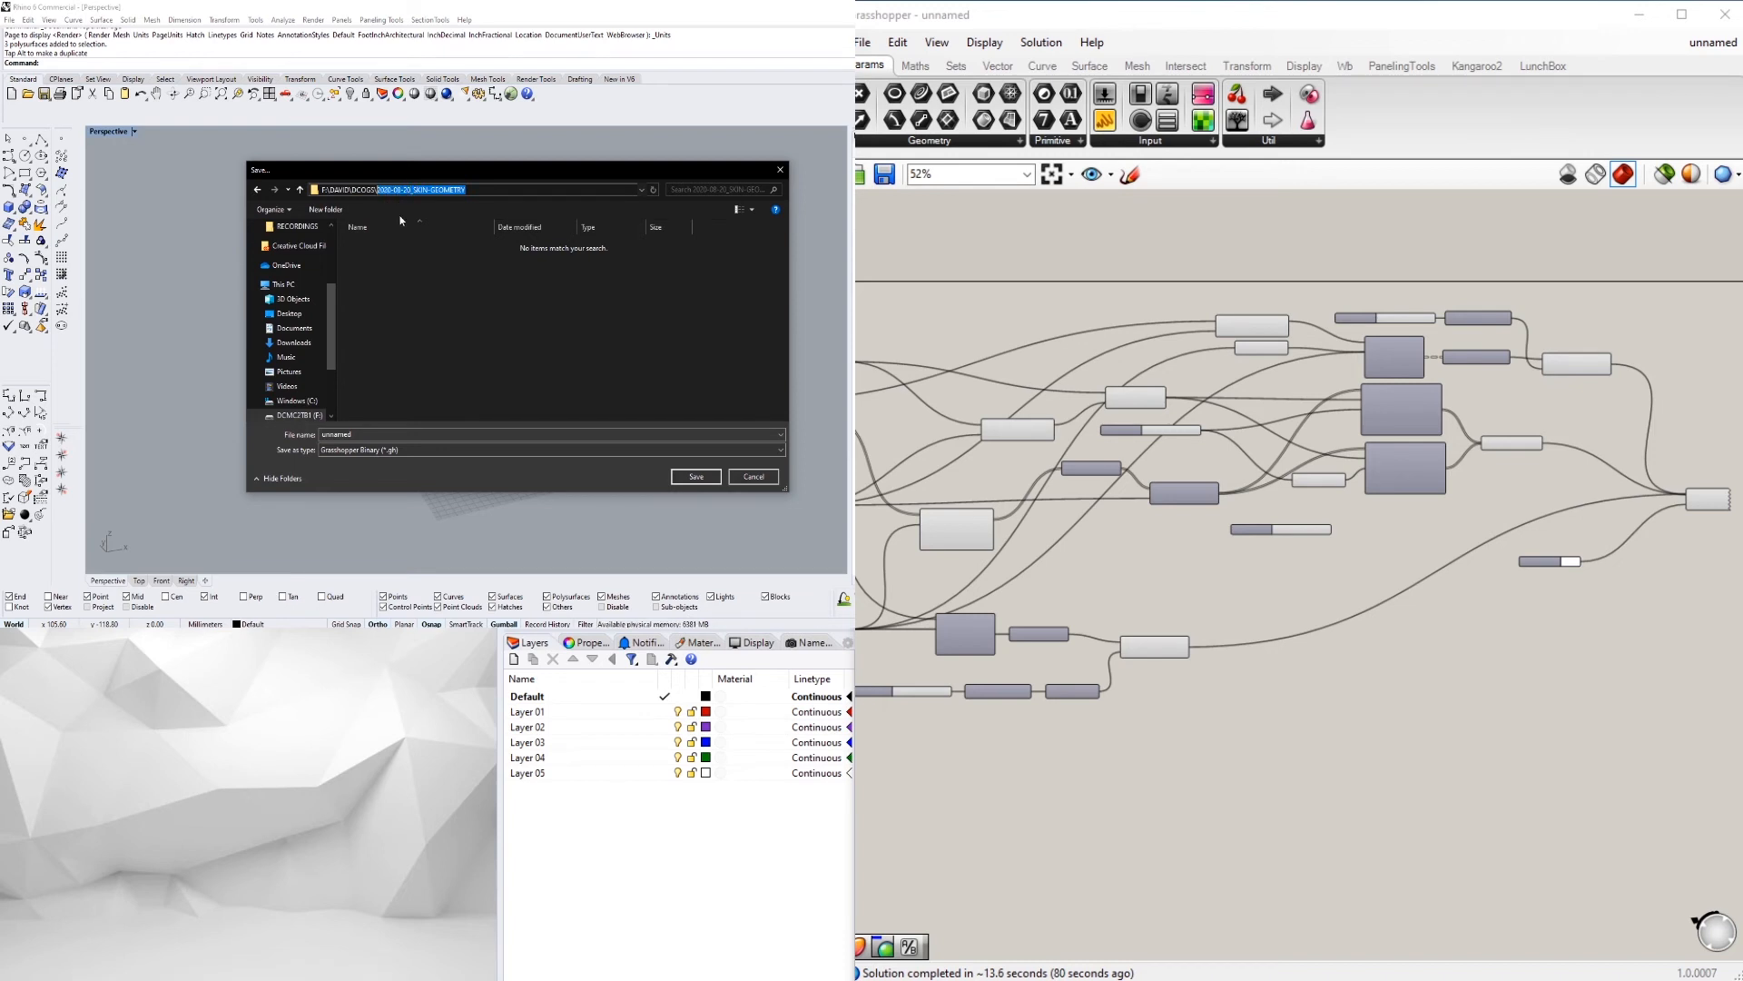
{"action": "left_click", "coordinate": [363, 434]}
{"action": "key", "text": "Return"}
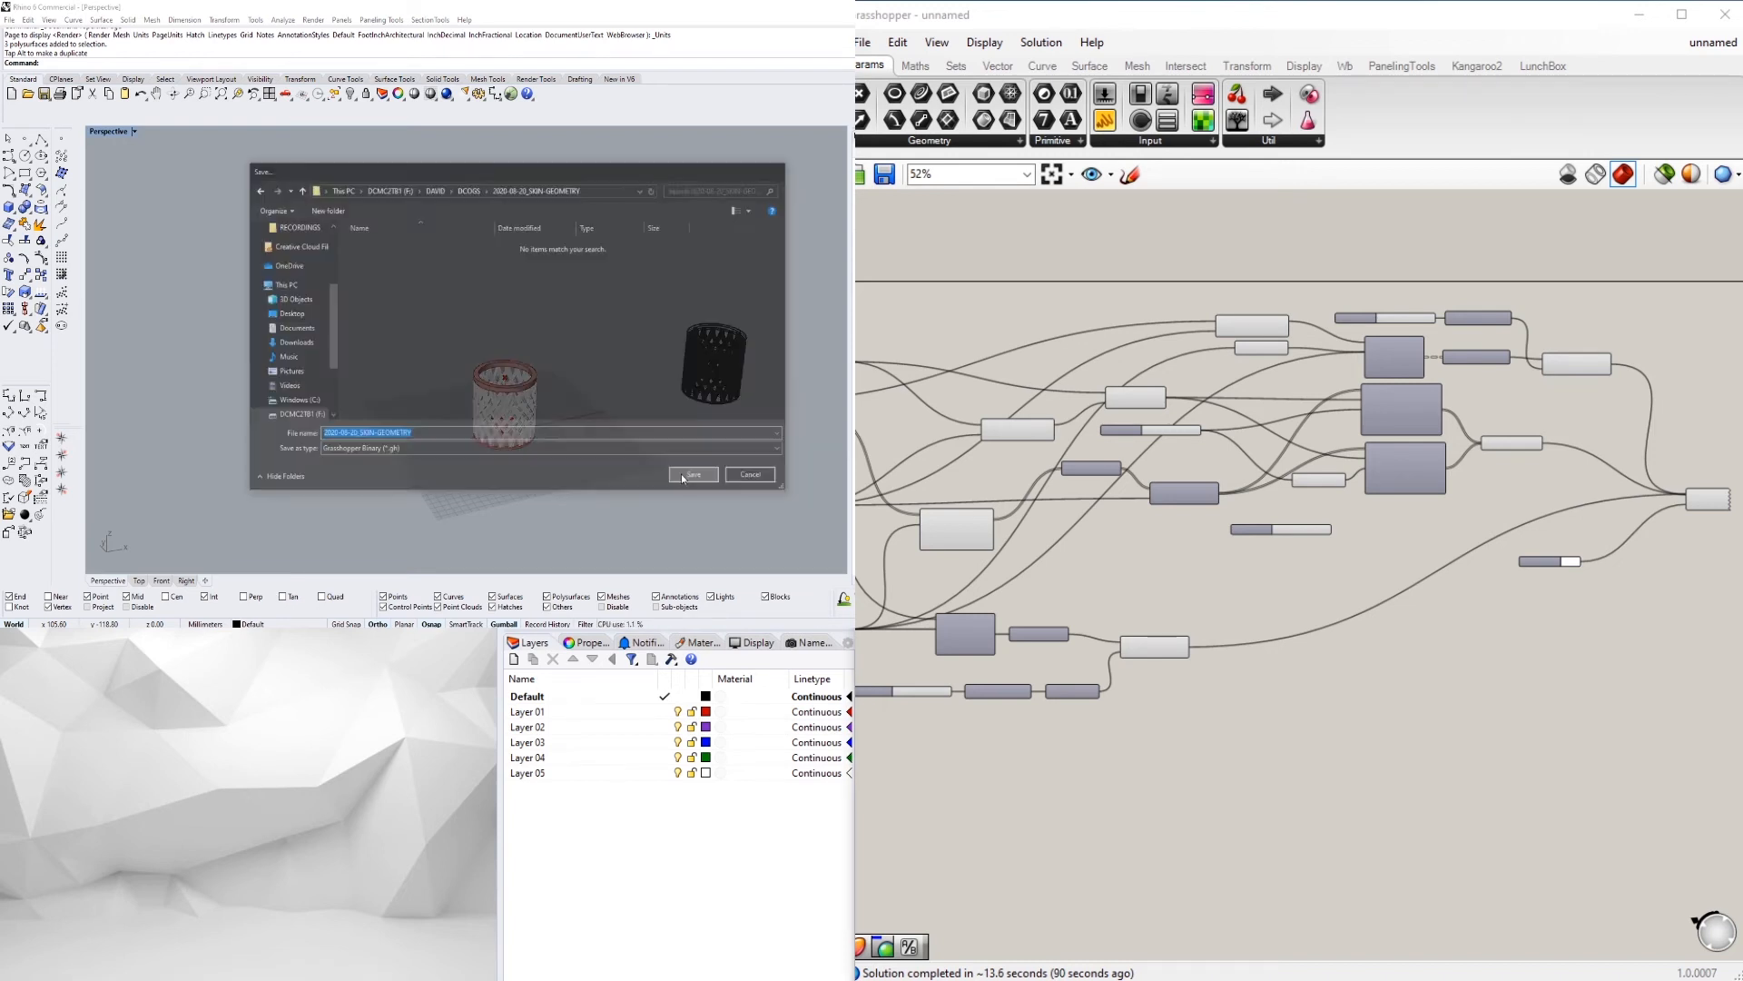
Turn off the Grasshopper geometry preview and move the baked container slightly further along the X axis
{"action": "left_click", "coordinate": [1567, 174]}
{"action": "right_click_drag", "start_coordinate": [752, 311], "coordinate": [681, 304], "text": "shift"}
{"action": "left_click_drag", "start_coordinate": [515, 243], "coordinate": [671, 392]}
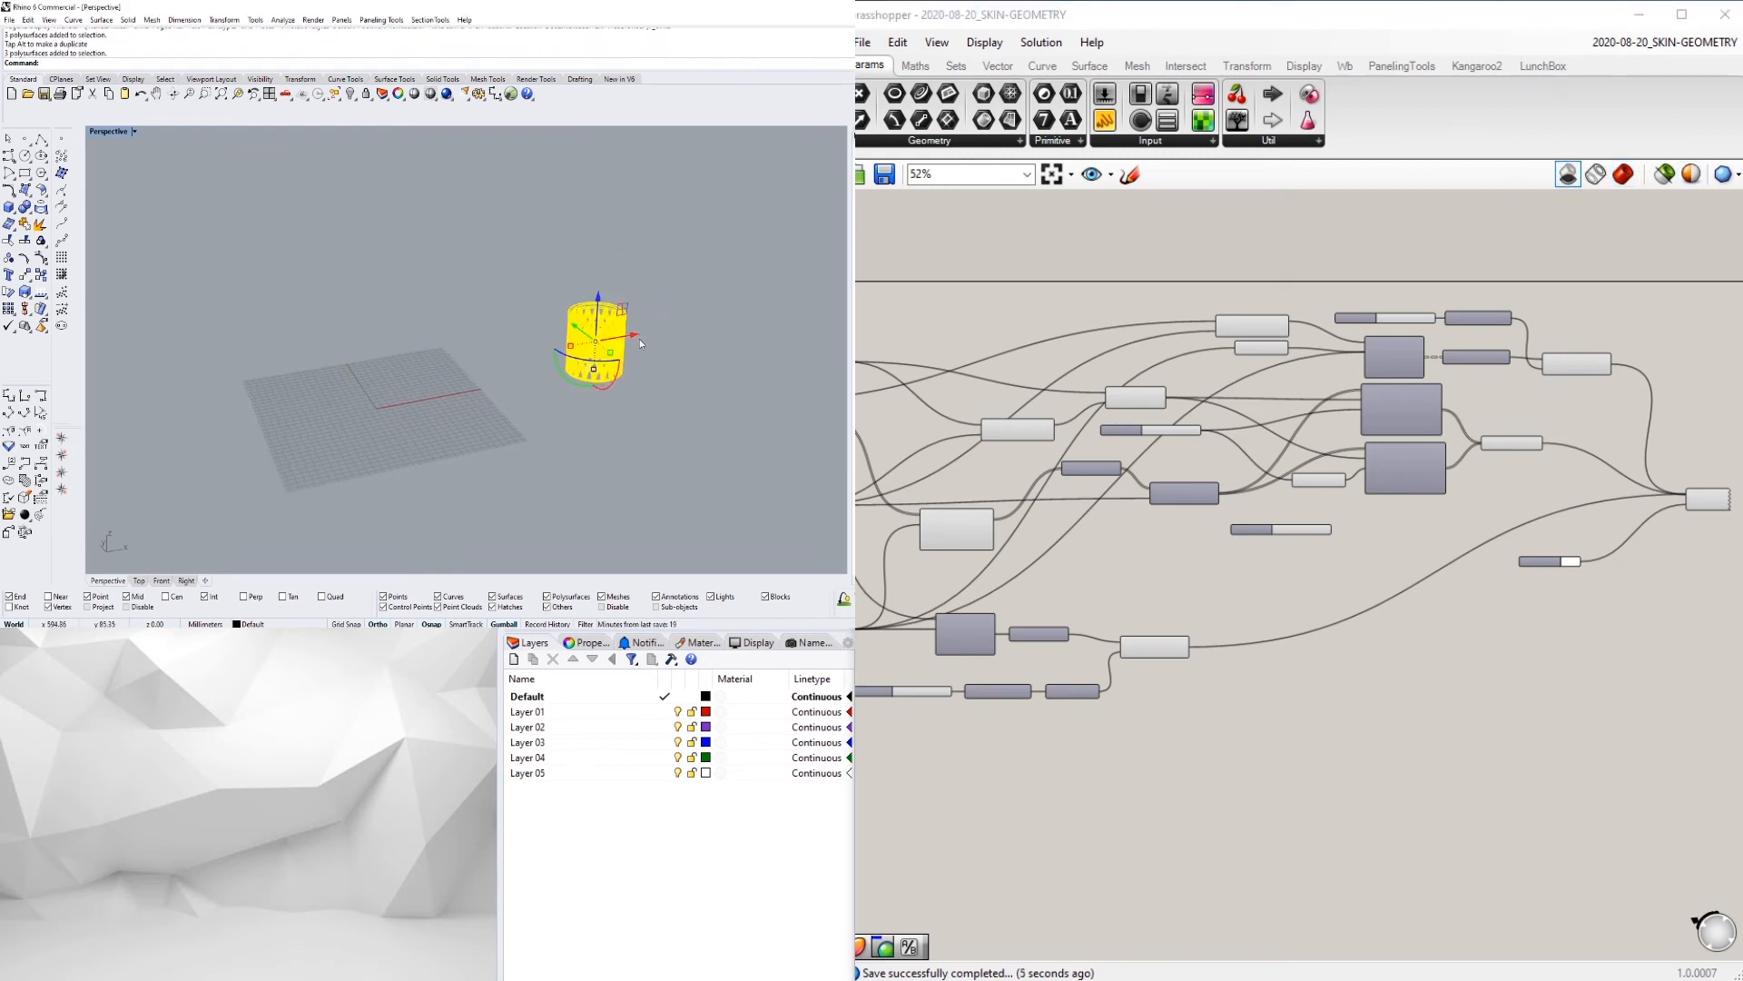
{"action": "left_click_drag", "start_coordinate": [634, 335], "coordinate": [648, 333]}
{"action": "left_click", "coordinate": [691, 352]}
Check the perspective view in Rendered display mode, and set it to Shaded
{"action": "left_click", "coordinate": [133, 131]}
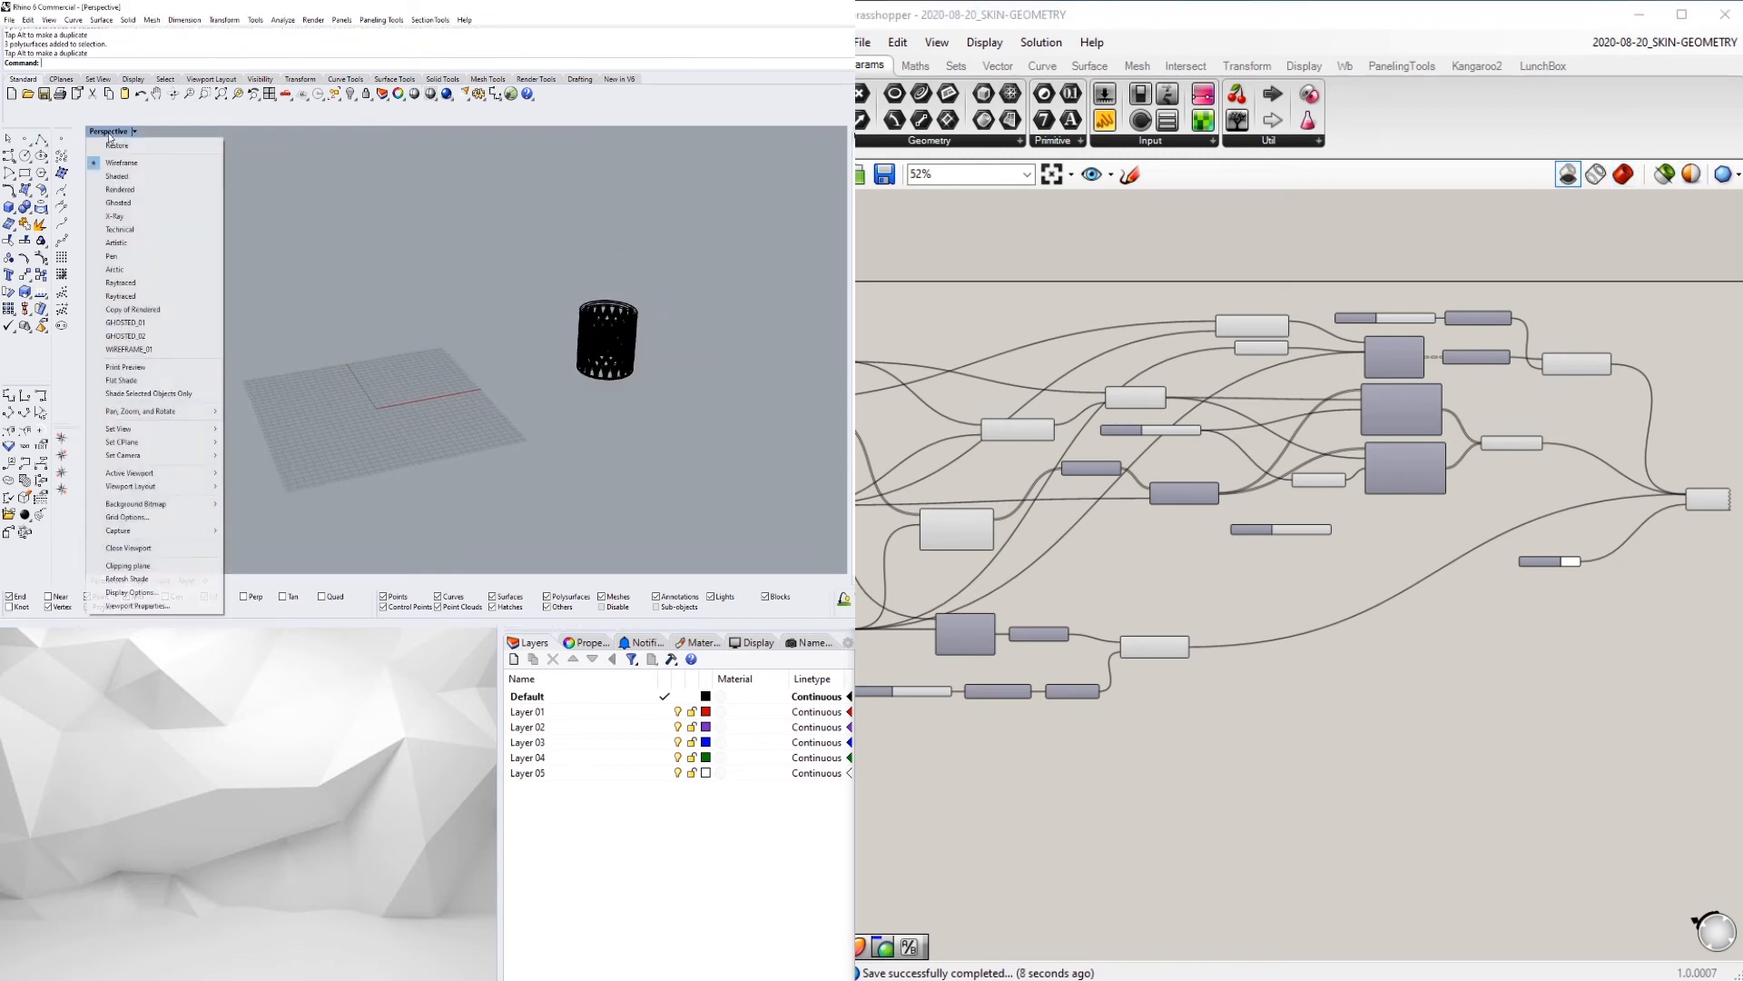
{"action": "left_click", "coordinate": [128, 189]}
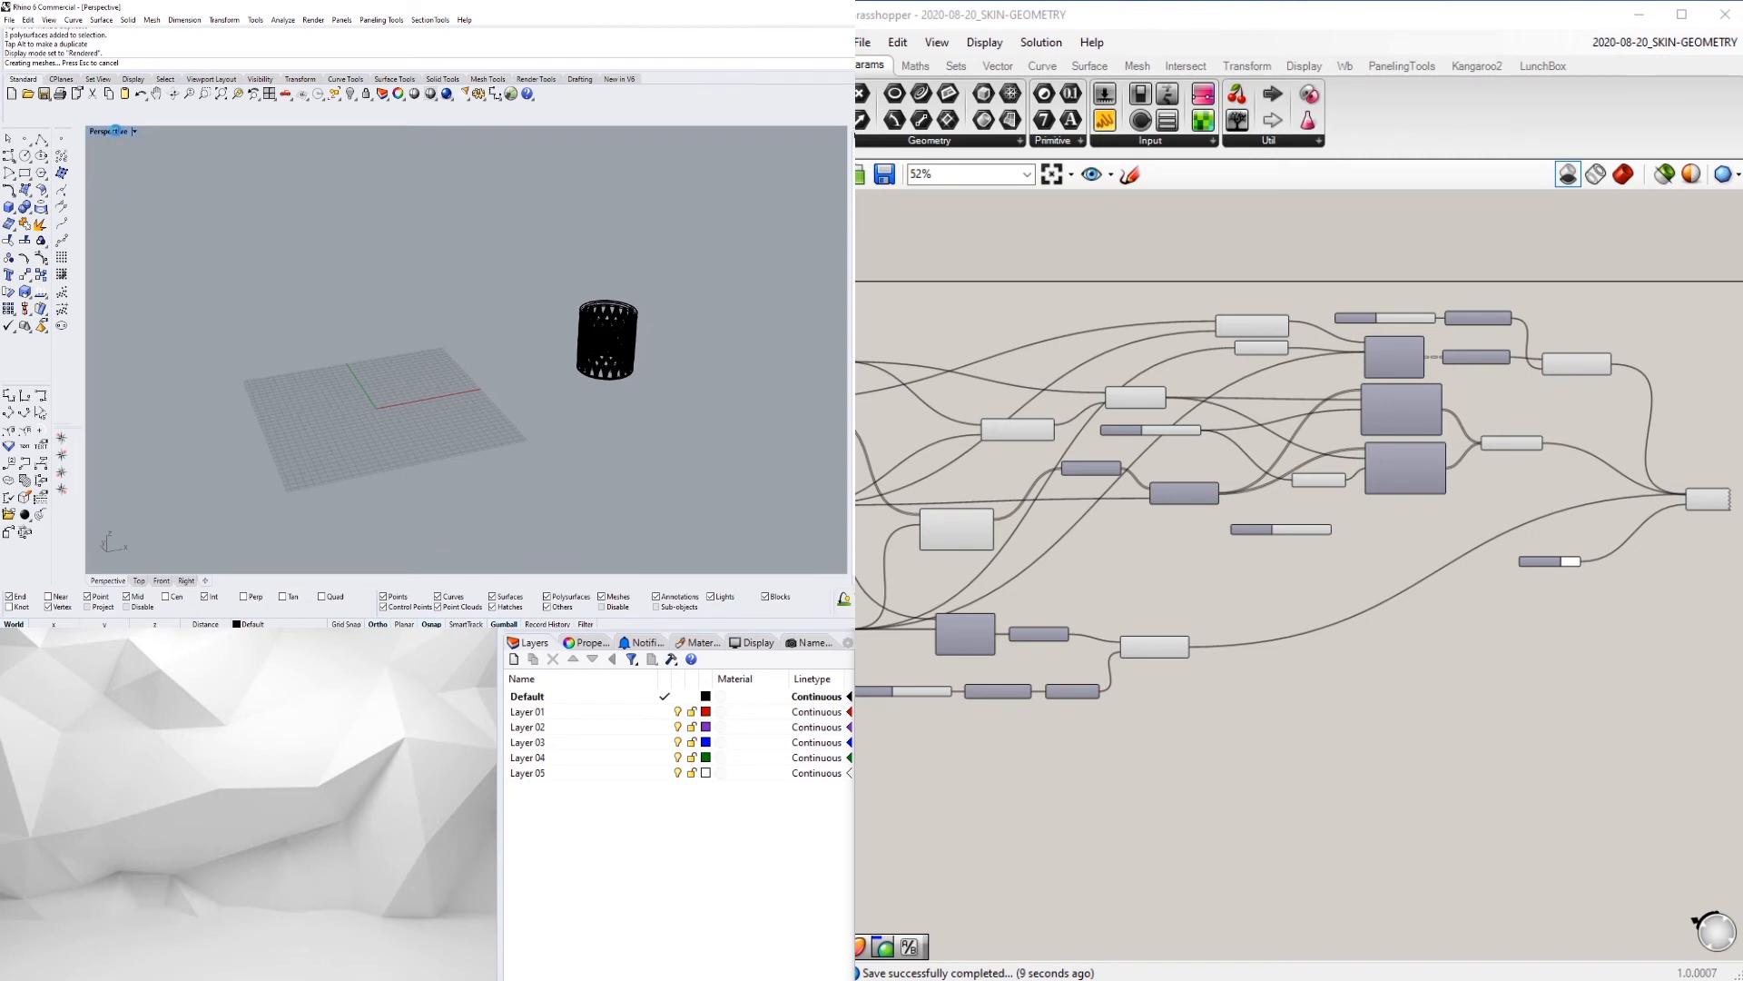
{"action": "left_click", "coordinate": [116, 134]}
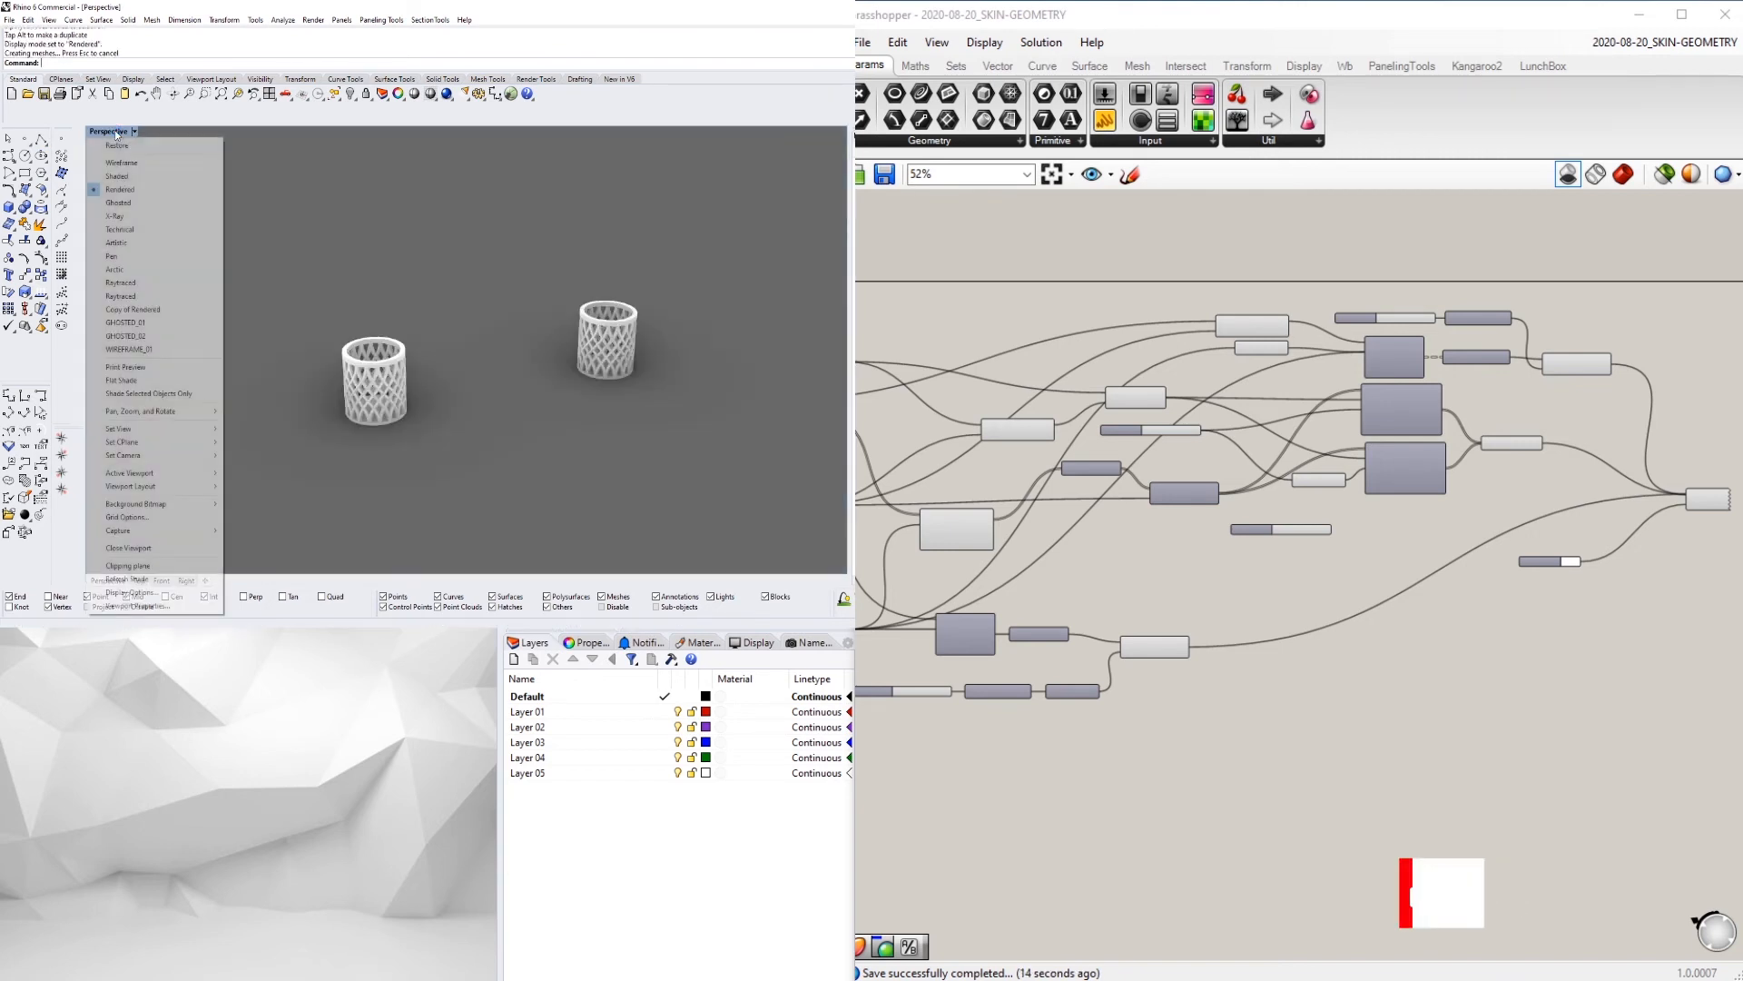
{"action": "left_click", "coordinate": [128, 175]}
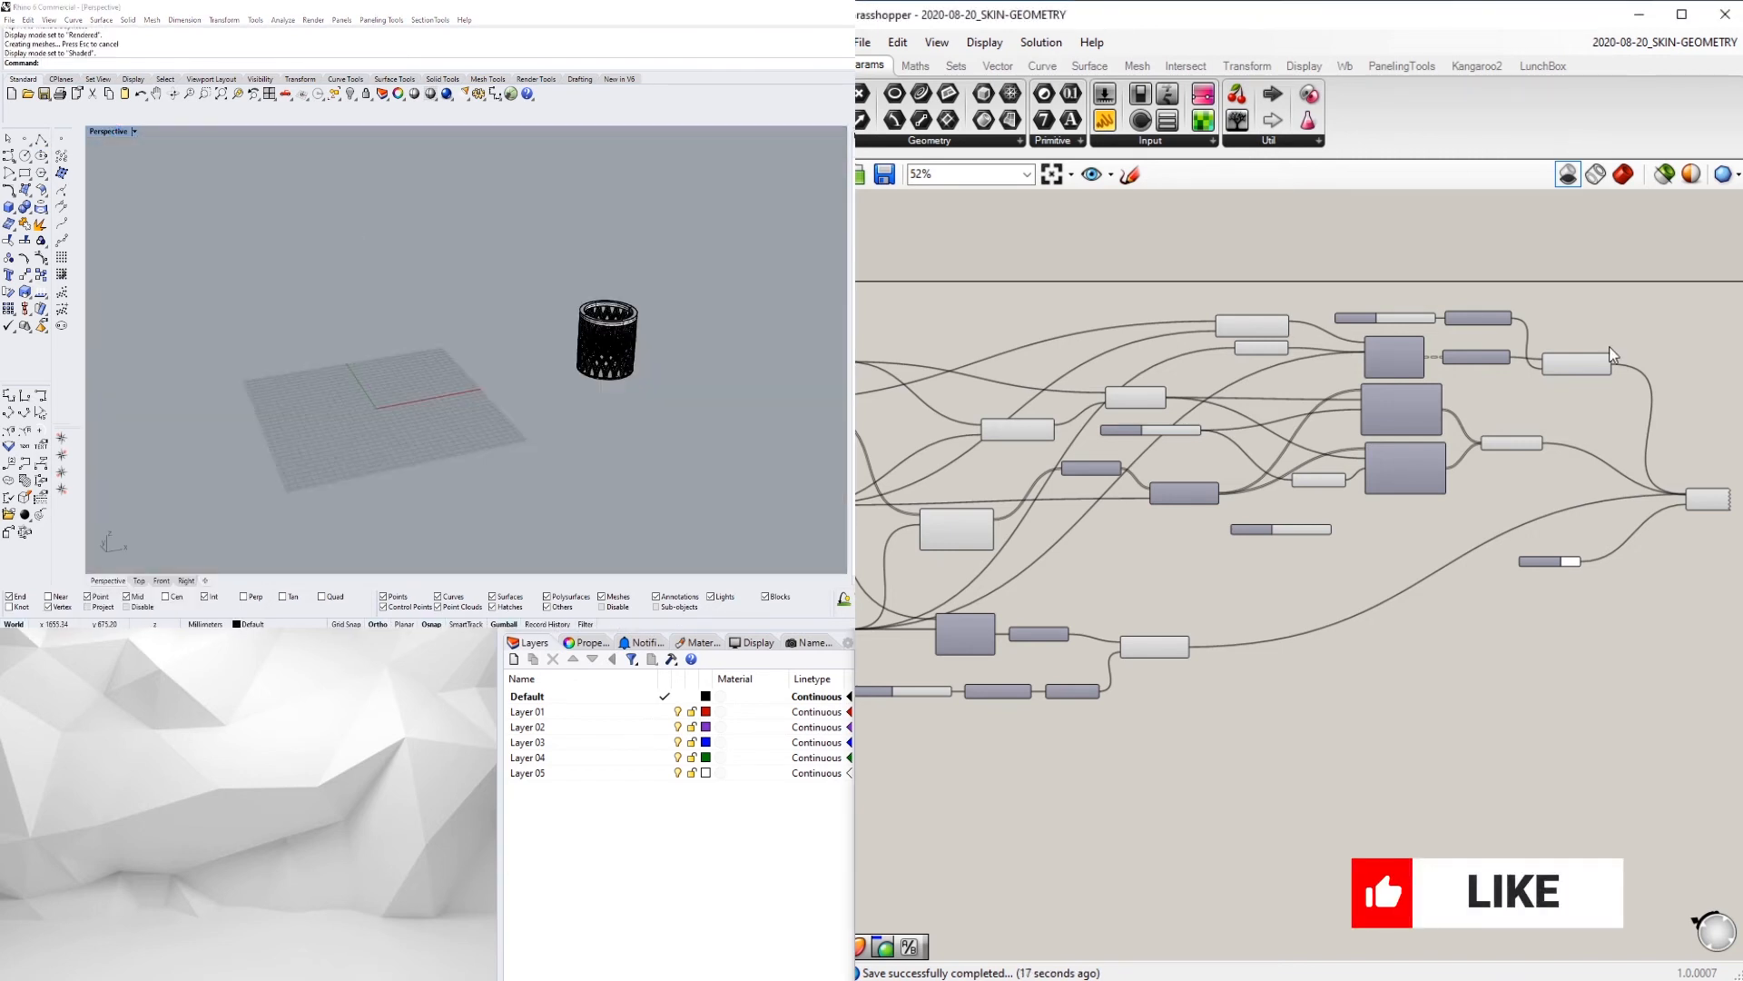
Close the 2020-08-20_SKIN-GEOMETRY definition in Grasshopper
{"action": "left_click", "coordinate": [1712, 43]}
{"action": "left_click", "coordinate": [1732, 73]}
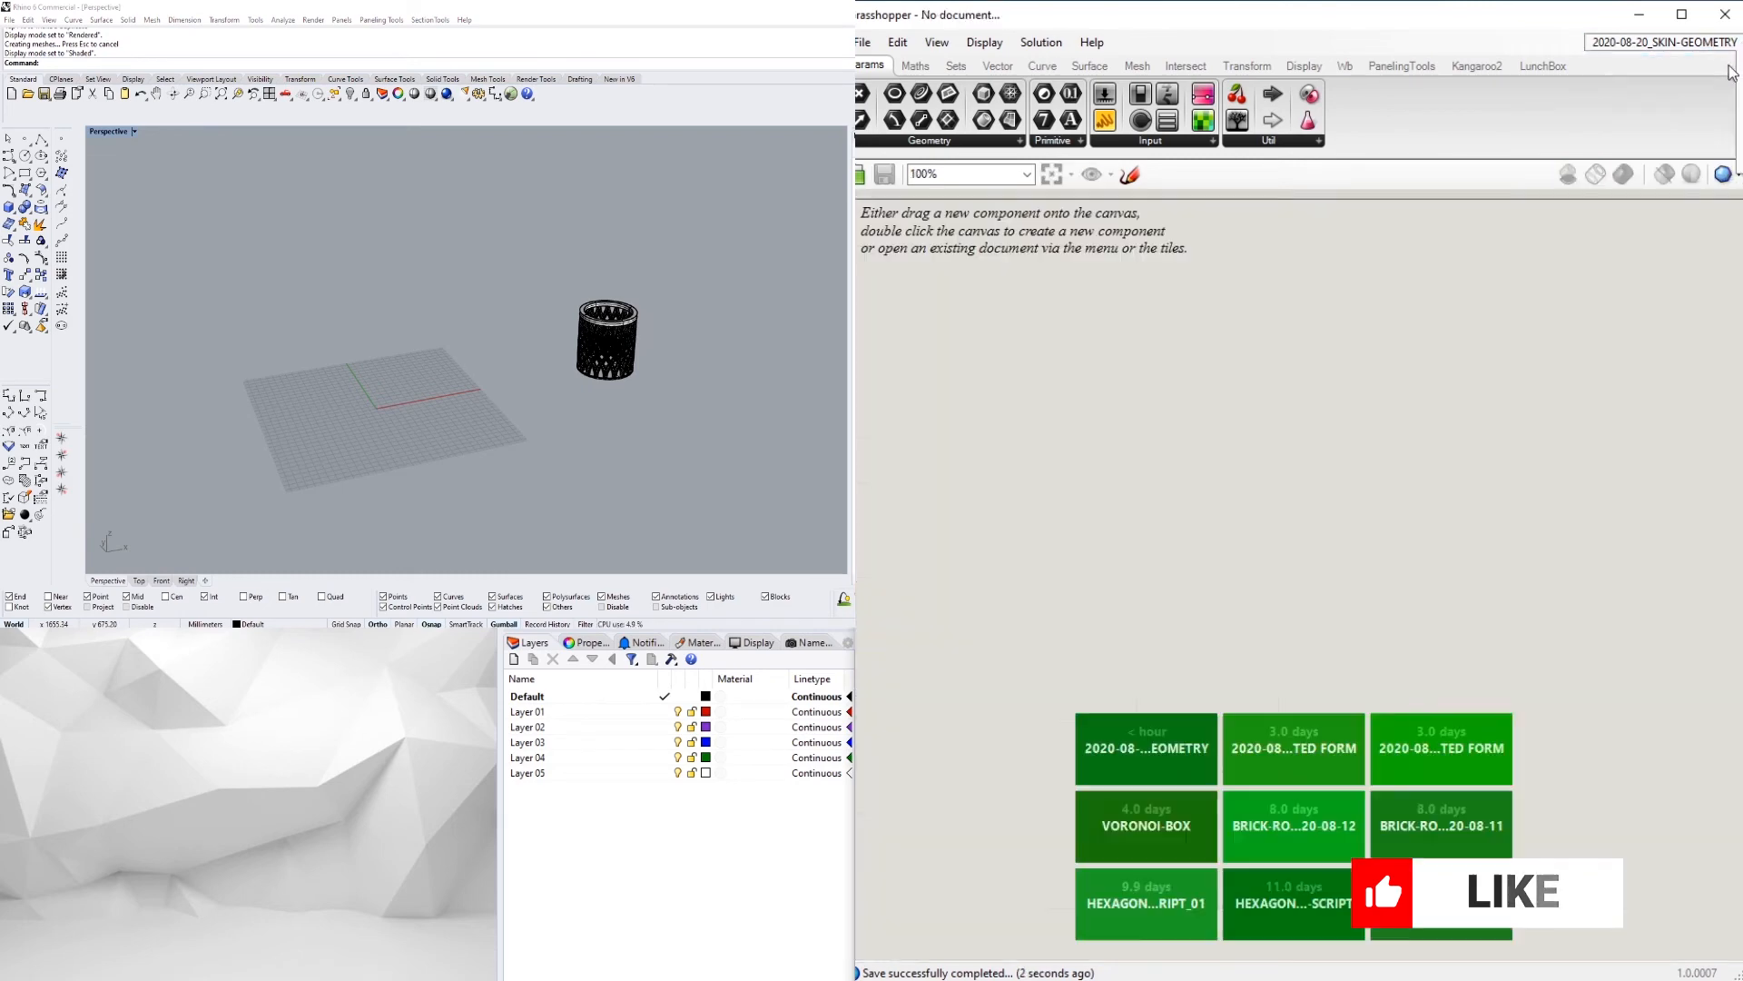
Select the container's three polysurfaces in Rhino and move them from the base plate's centre to the world origin
{"action": "left_click", "coordinate": [618, 345]}
{"action": "left_click", "coordinate": [669, 351]}
{"action": "scroll", "coordinate": [668, 348], "scroll_direction": "up", "scroll_amount": 10}
{"action": "right_click_drag", "start_coordinate": [667, 349], "coordinate": [552, 373]}
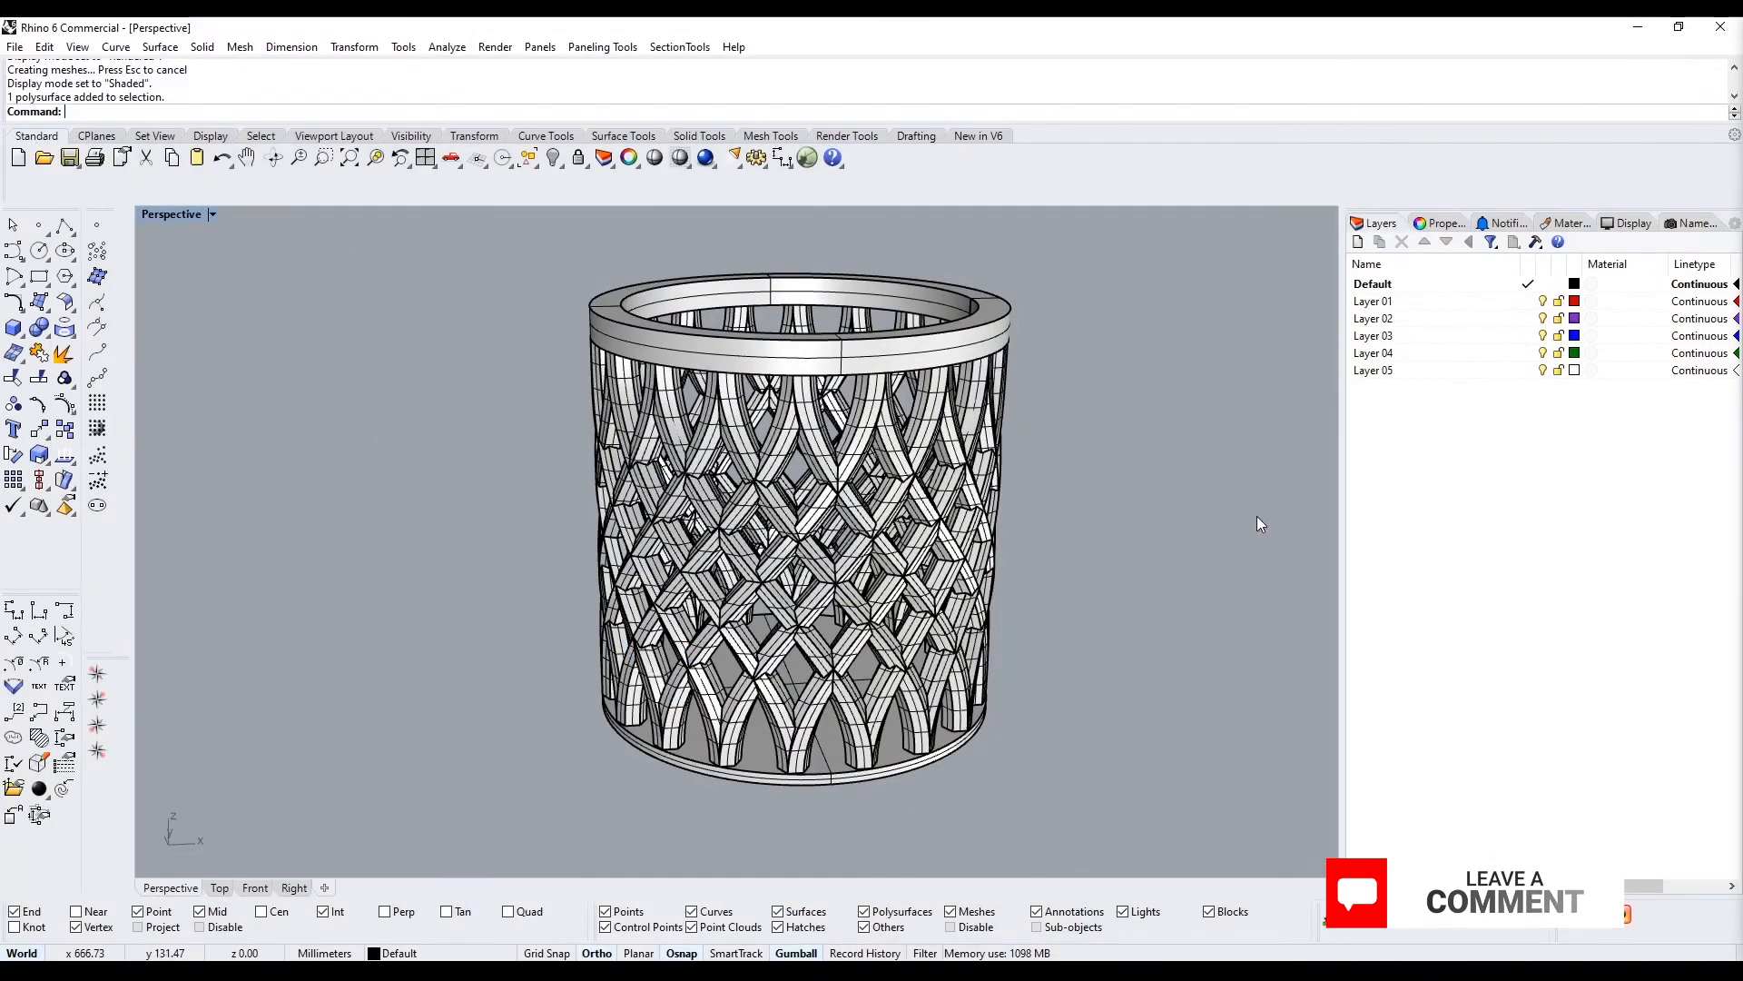
{"action": "right_click_drag", "start_coordinate": [1256, 515], "coordinate": [894, 450]}
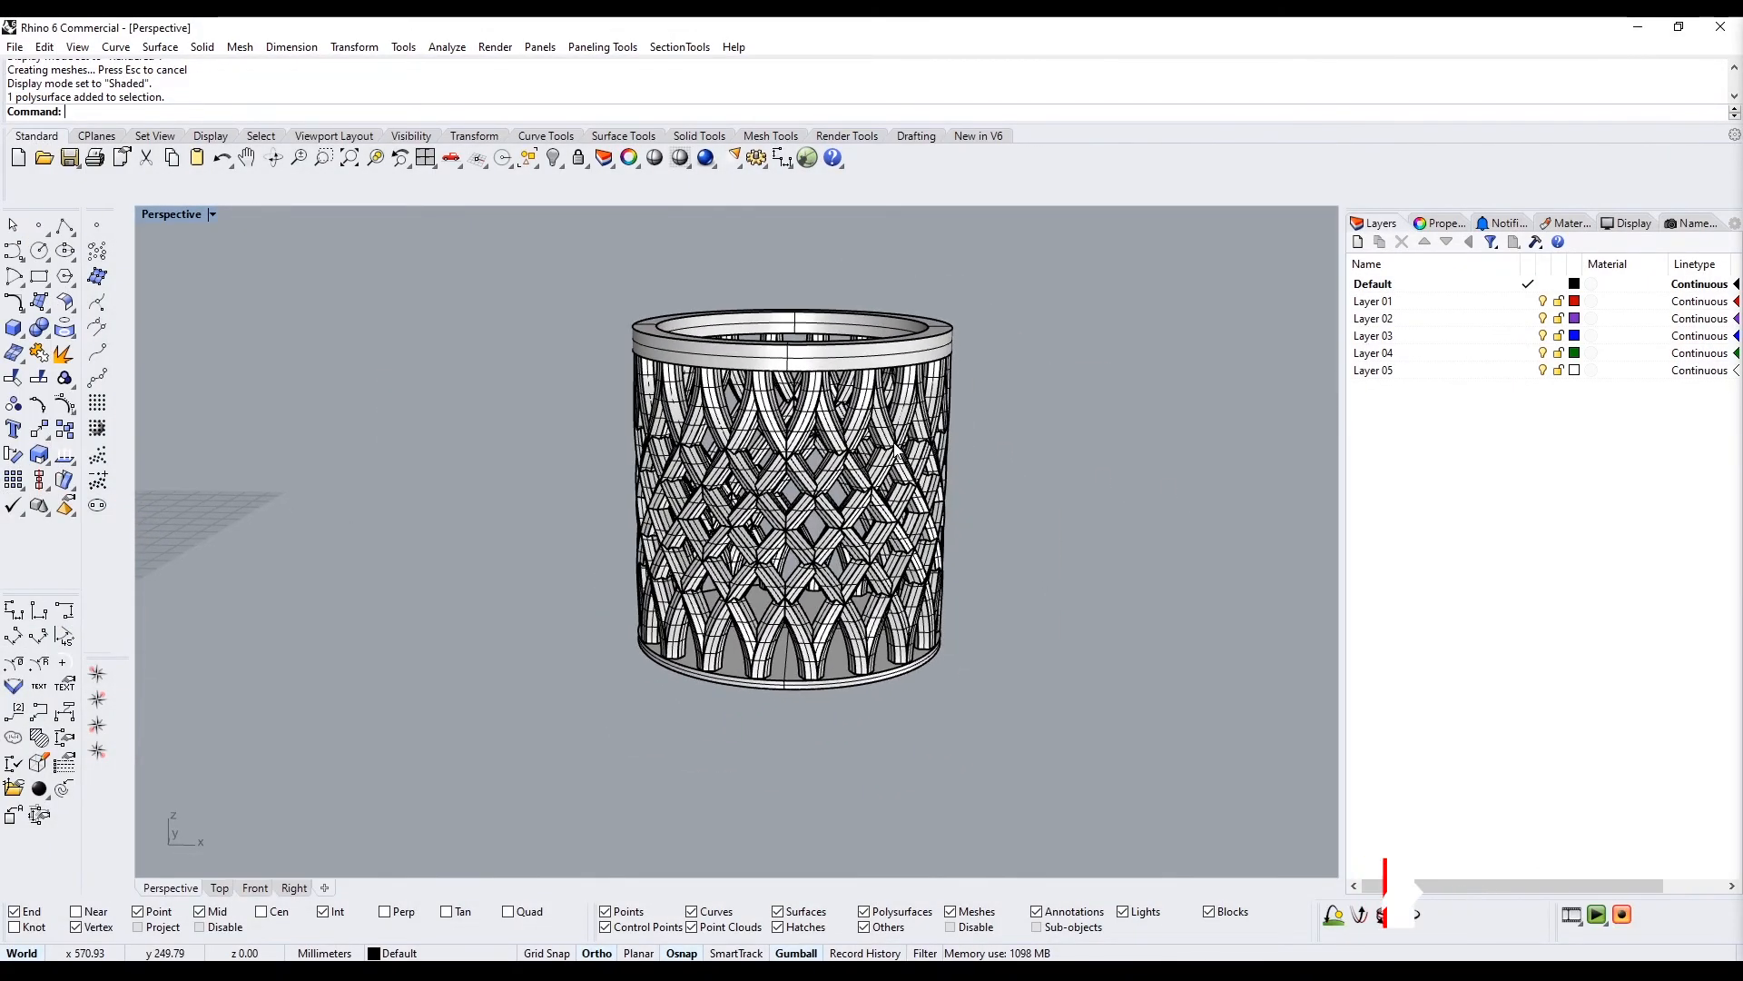
{"action": "scroll", "coordinate": [894, 444], "scroll_direction": "down", "scroll_amount": 10}
{"action": "left_click_drag", "start_coordinate": [716, 353], "coordinate": [1017, 567]}
{"action": "scroll", "coordinate": [851, 508], "scroll_direction": "up", "scroll_amount": 15}
{"action": "type", "text": "m"}
{"action": "key", "text": "Return"}
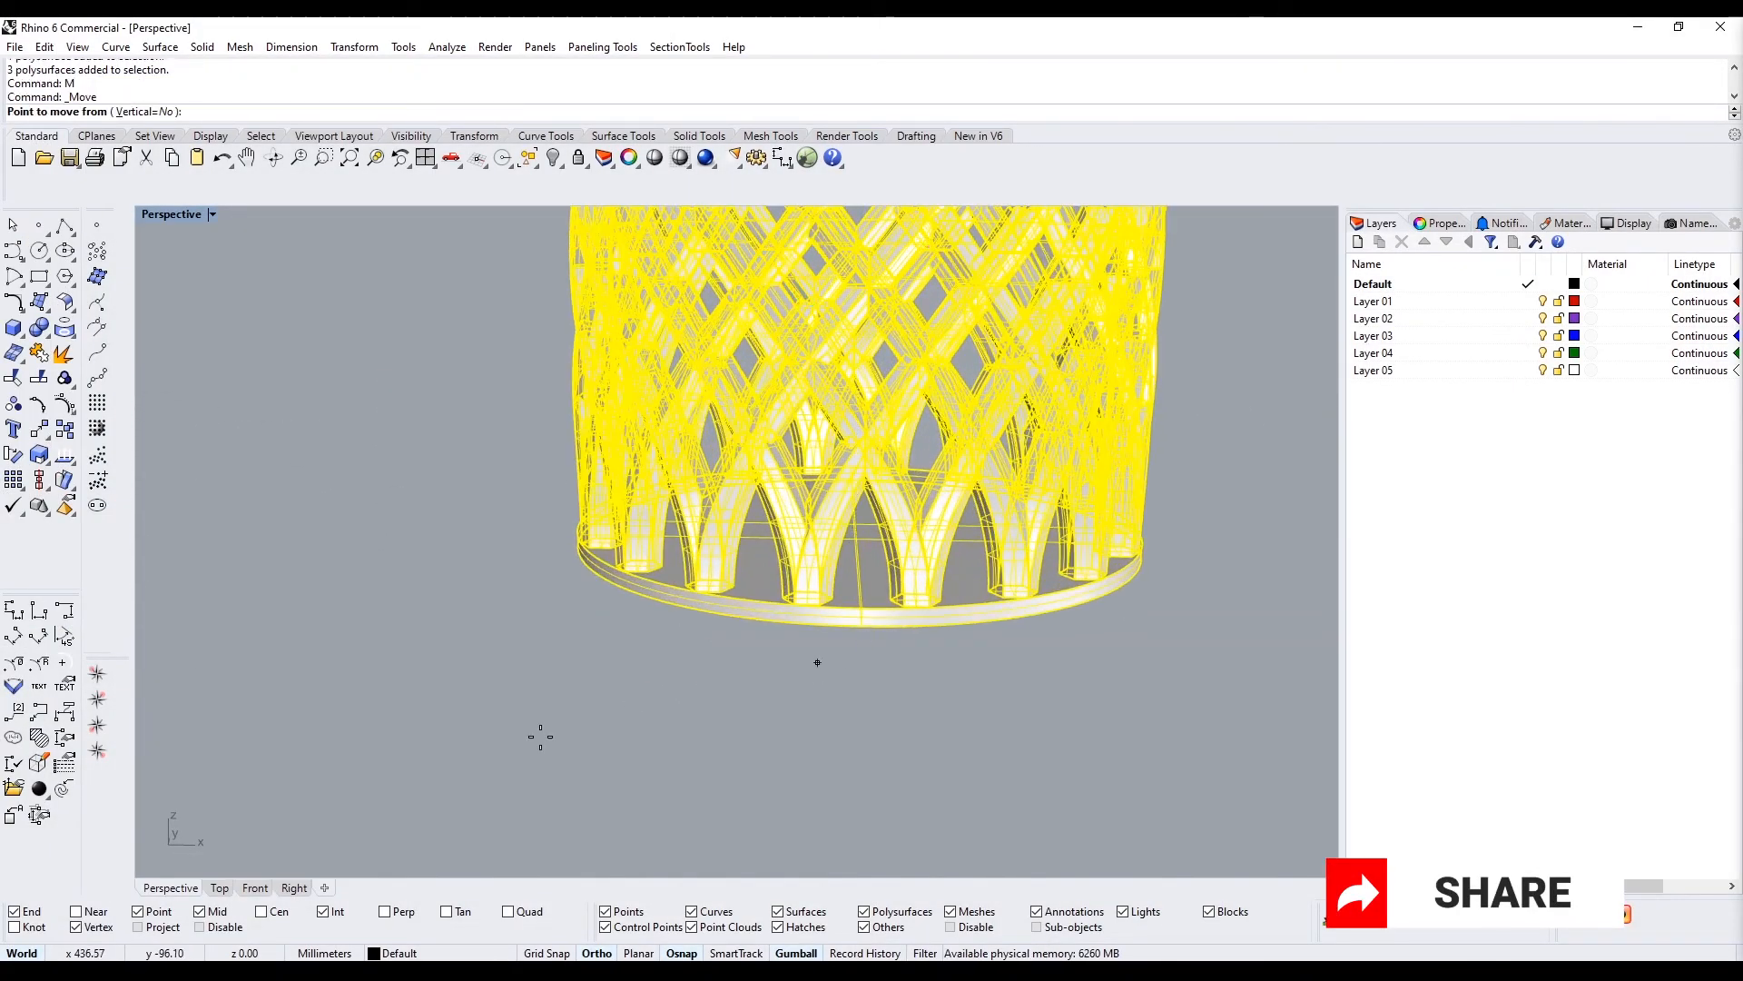
{"action": "left_click", "coordinate": [809, 622]}
{"action": "scroll", "coordinate": [817, 613], "scroll_direction": "up", "scroll_amount": 3}
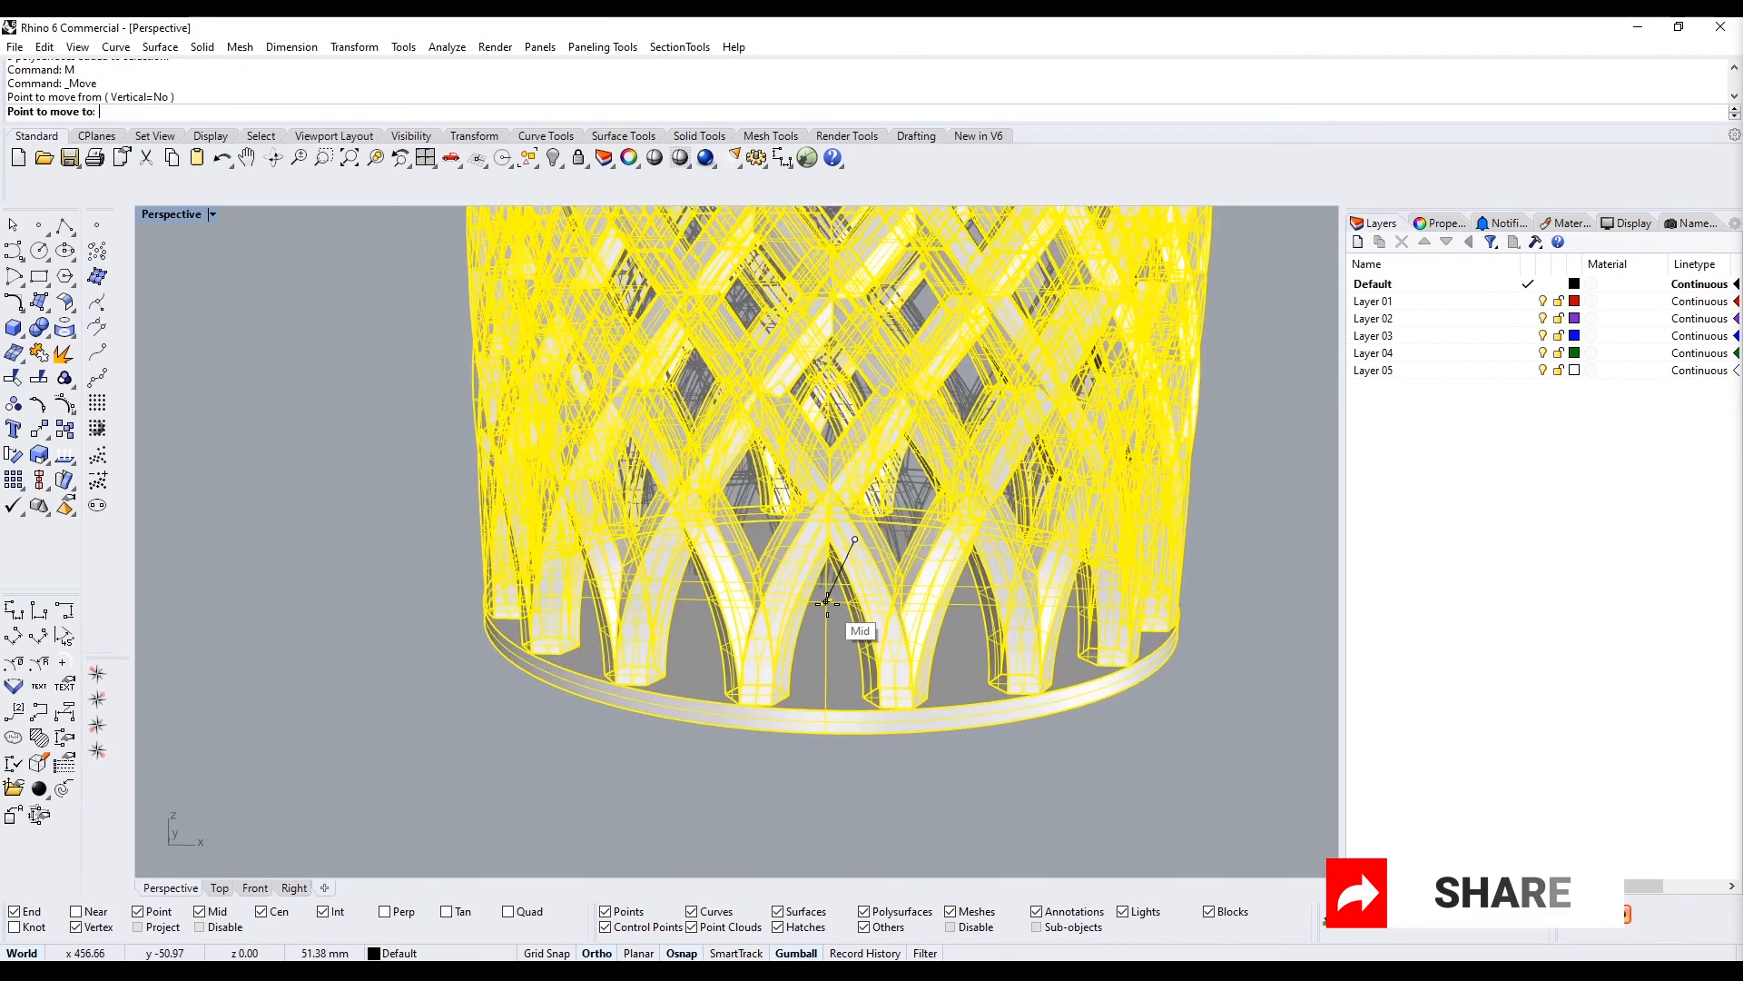
{"action": "left_click", "coordinate": [827, 602]}
{"action": "type", "text": "zs"}
{"action": "key", "text": "Return"}
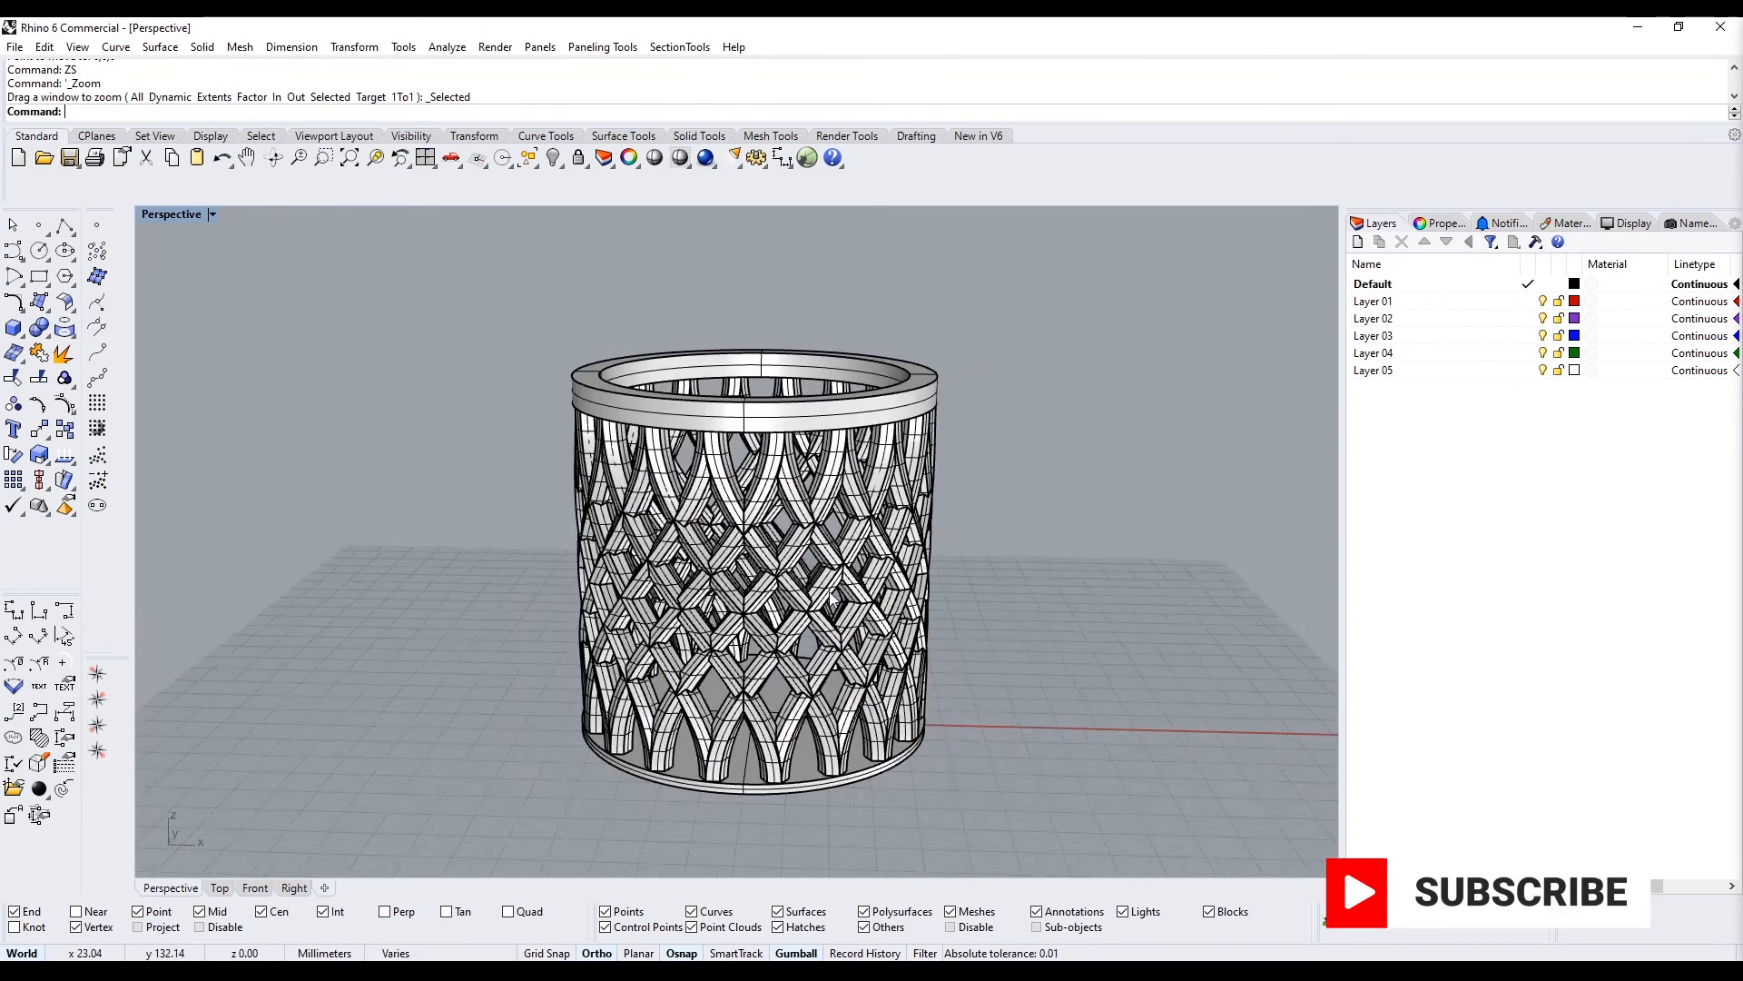
Try to fillet the top ring's upper outer edge with a 1 mm radius
{"action": "scroll", "coordinate": [822, 590], "scroll_direction": "up", "scroll_amount": 4}
{"action": "type", "text": "Fill"}
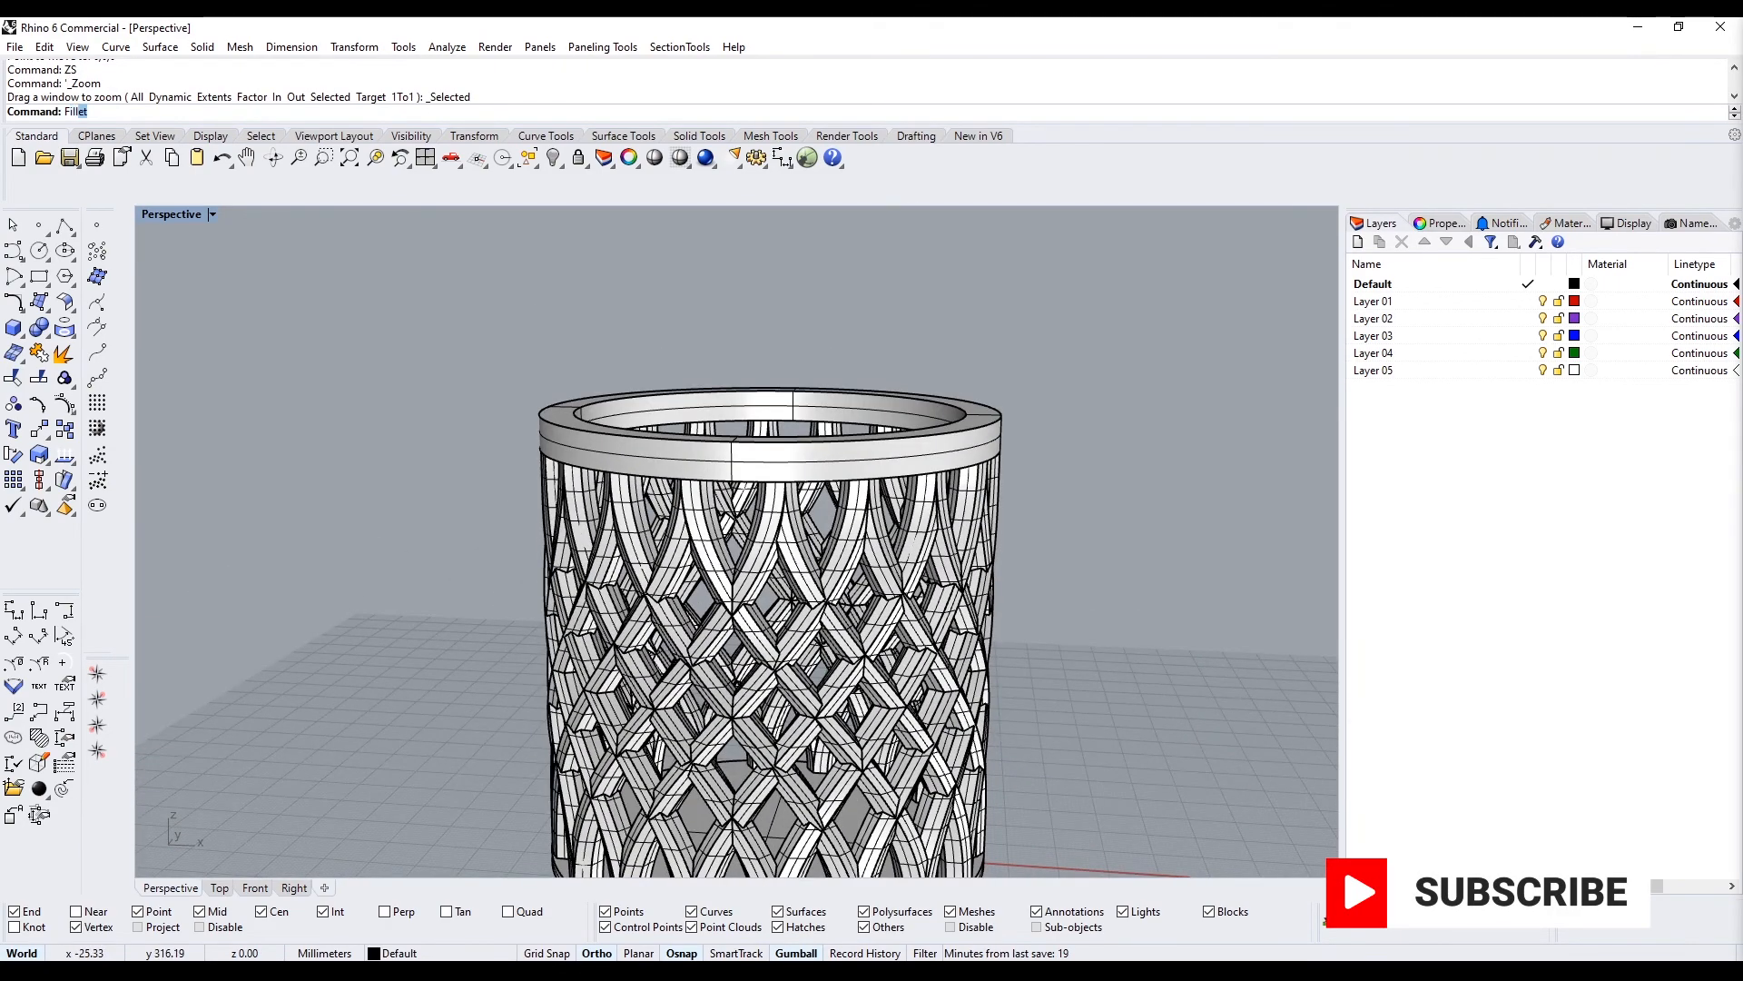
{"action": "type", "text": "etEdge"}
{"action": "key", "text": "Return"}
{"action": "type", "text": "1"}
{"action": "key", "text": "Return"}
{"action": "left_click", "coordinate": [696, 440]}
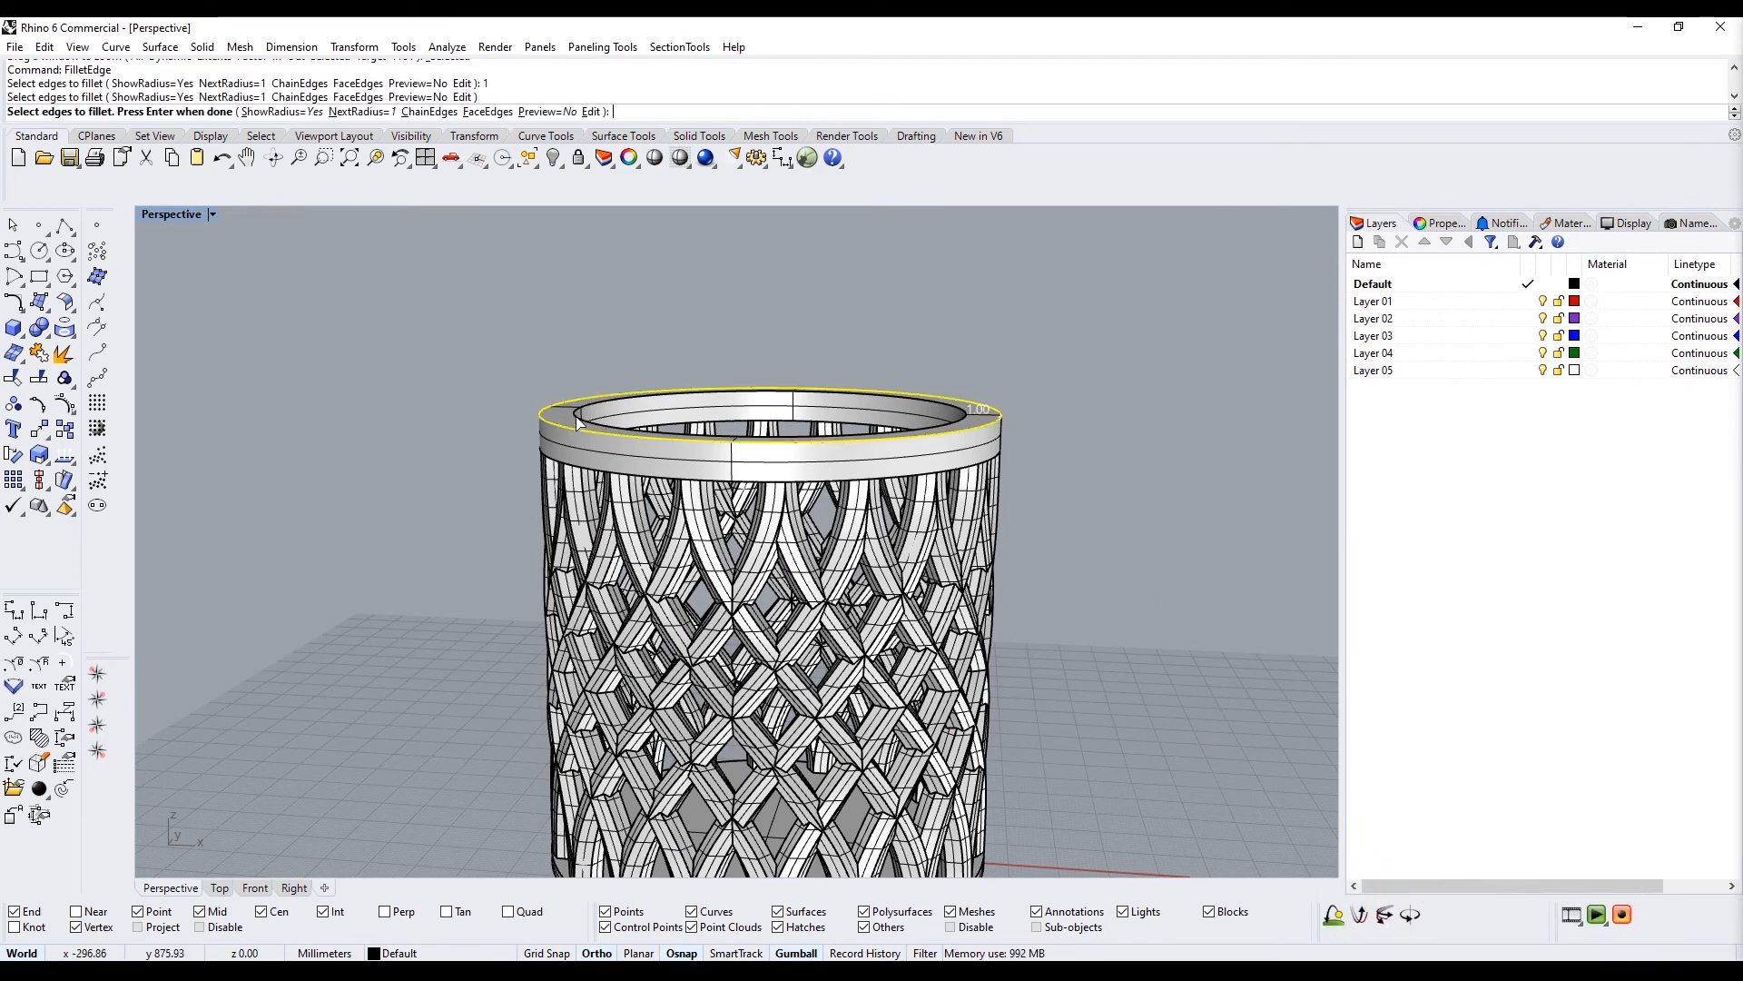
{"action": "key", "text": "Return"}
{"action": "key", "text": "Return"}
{"action": "key", "text": "Return"}
{"action": "key", "text": "Return"}
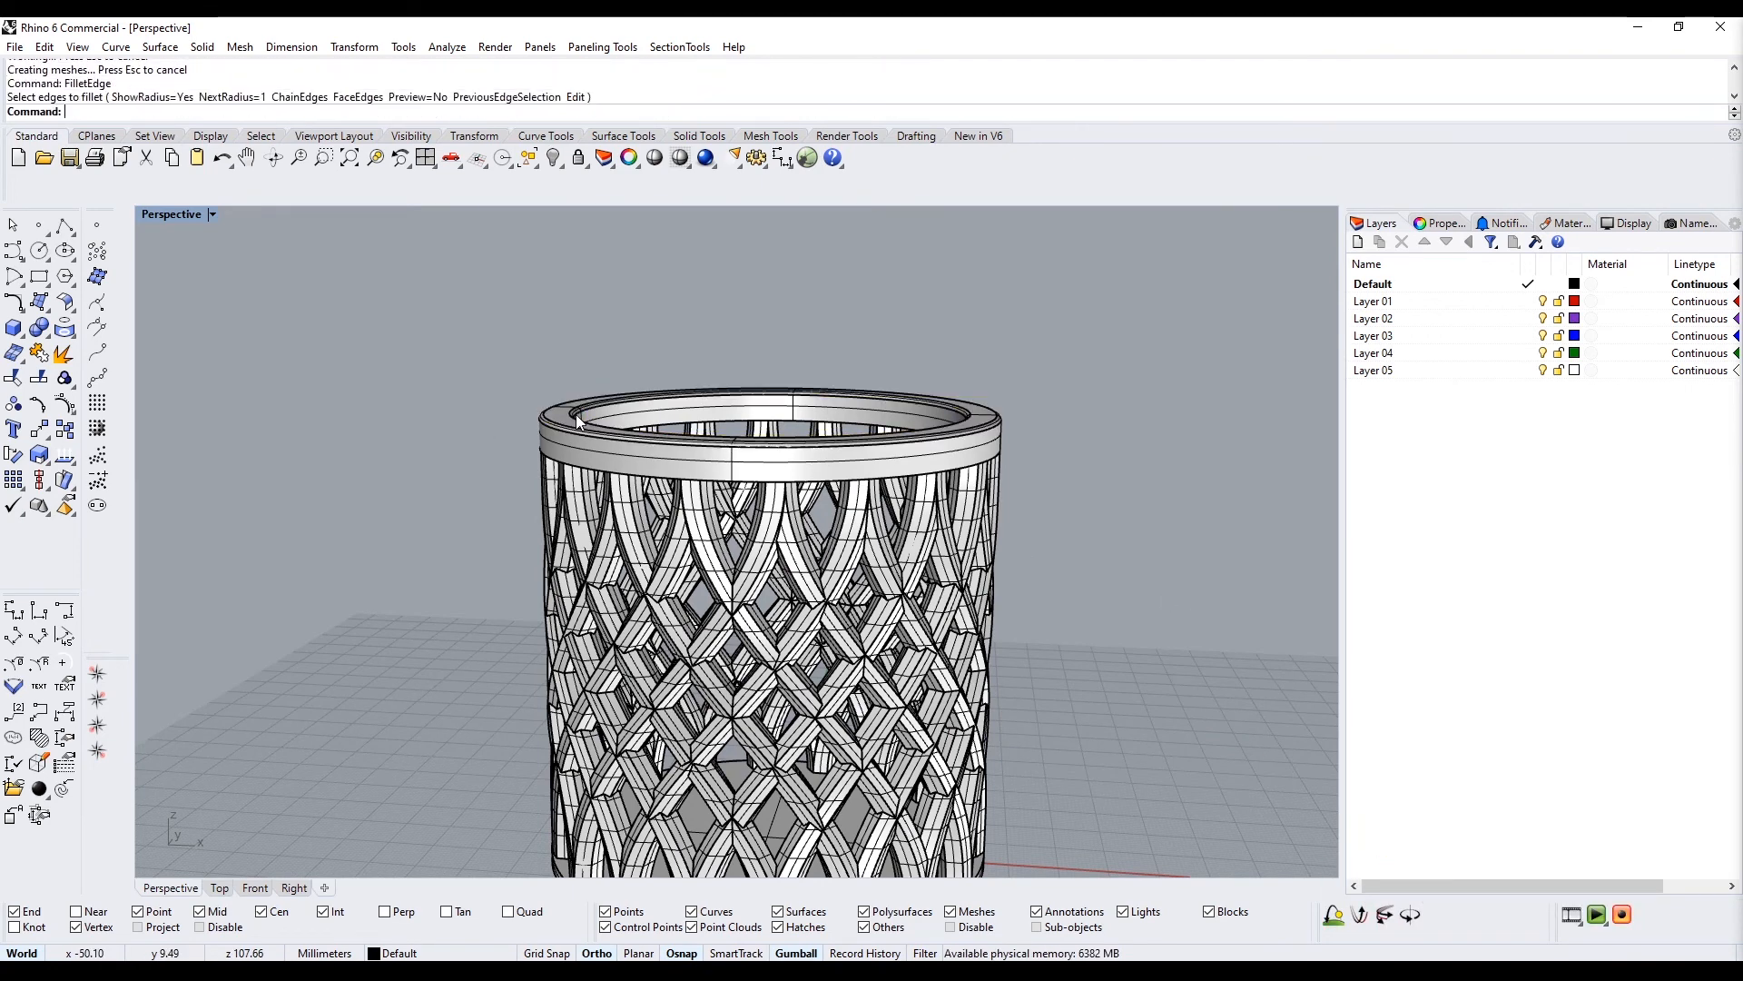
Fillet the top ring's upper outer and inner edges with a 3 mm radius using FilletEdge
{"action": "key", "text": "Return"}
{"action": "type", "text": "3"}
{"action": "key", "text": "Return"}
{"action": "left_click", "coordinate": [583, 423]}
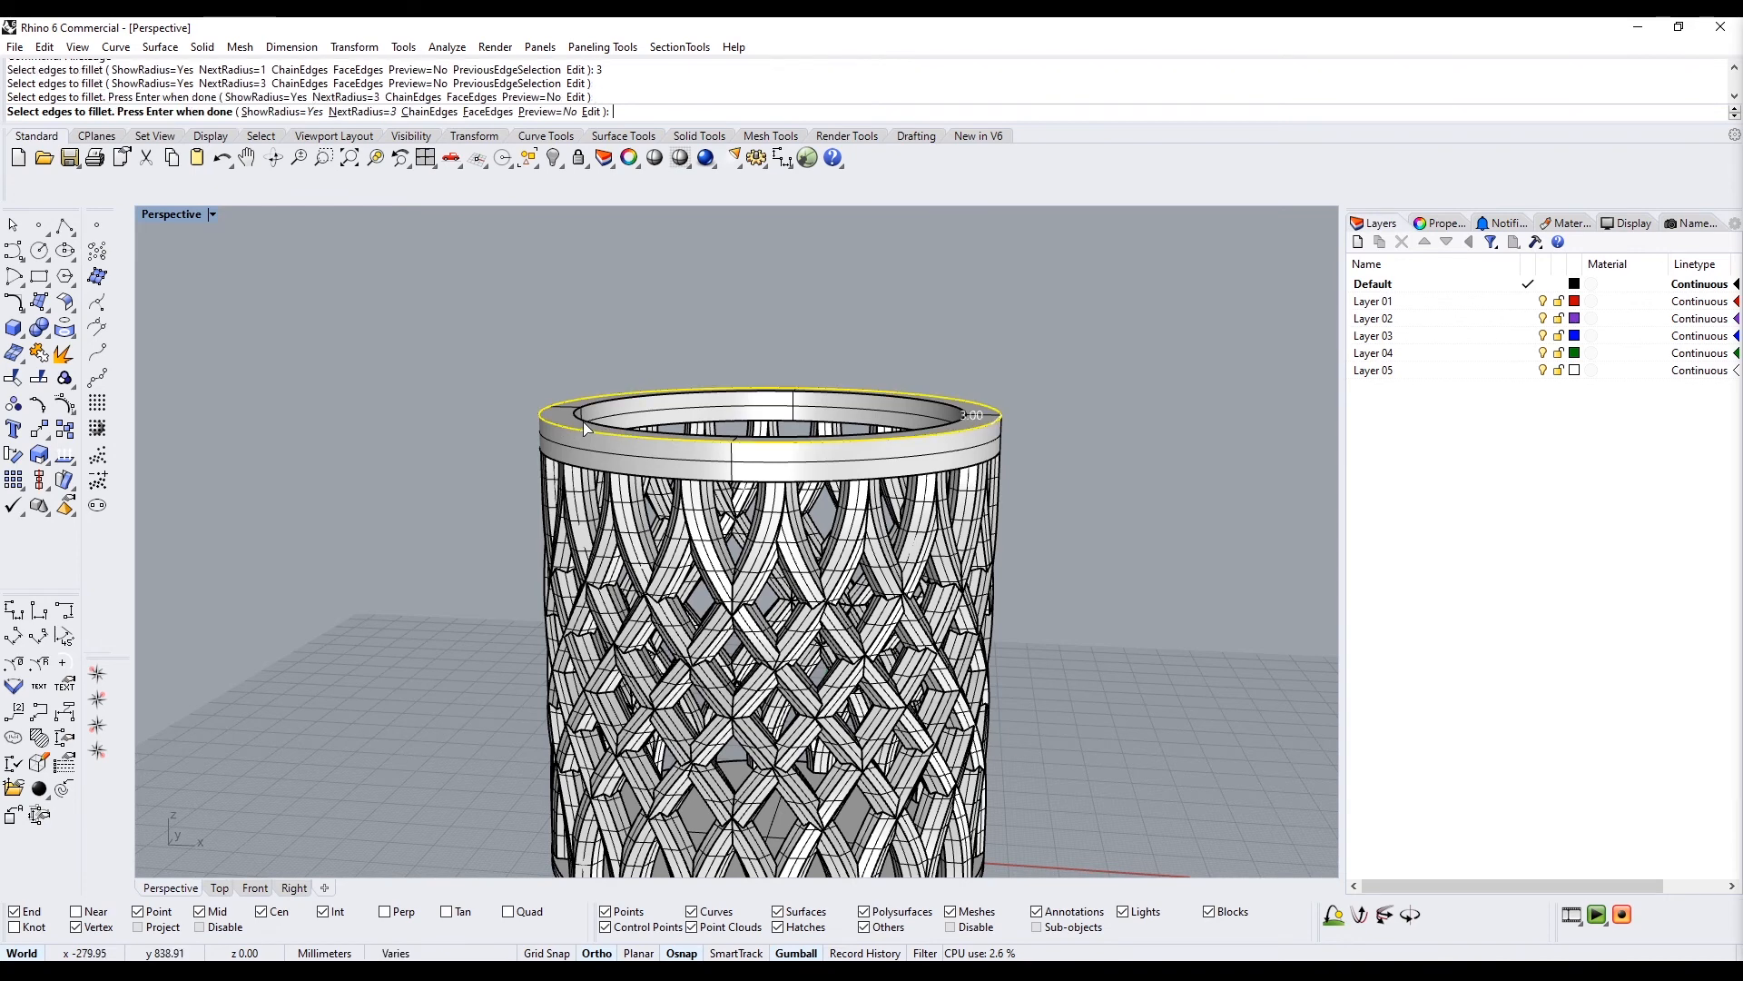
{"action": "key", "text": "Return"}
{"action": "key", "text": "Return"}
Fillet the top ring's lower edges with the same 3 mm radius
{"action": "right_click_drag", "start_coordinate": [696, 487], "coordinate": [683, 413]}
{"action": "left_click", "coordinate": [684, 414]}
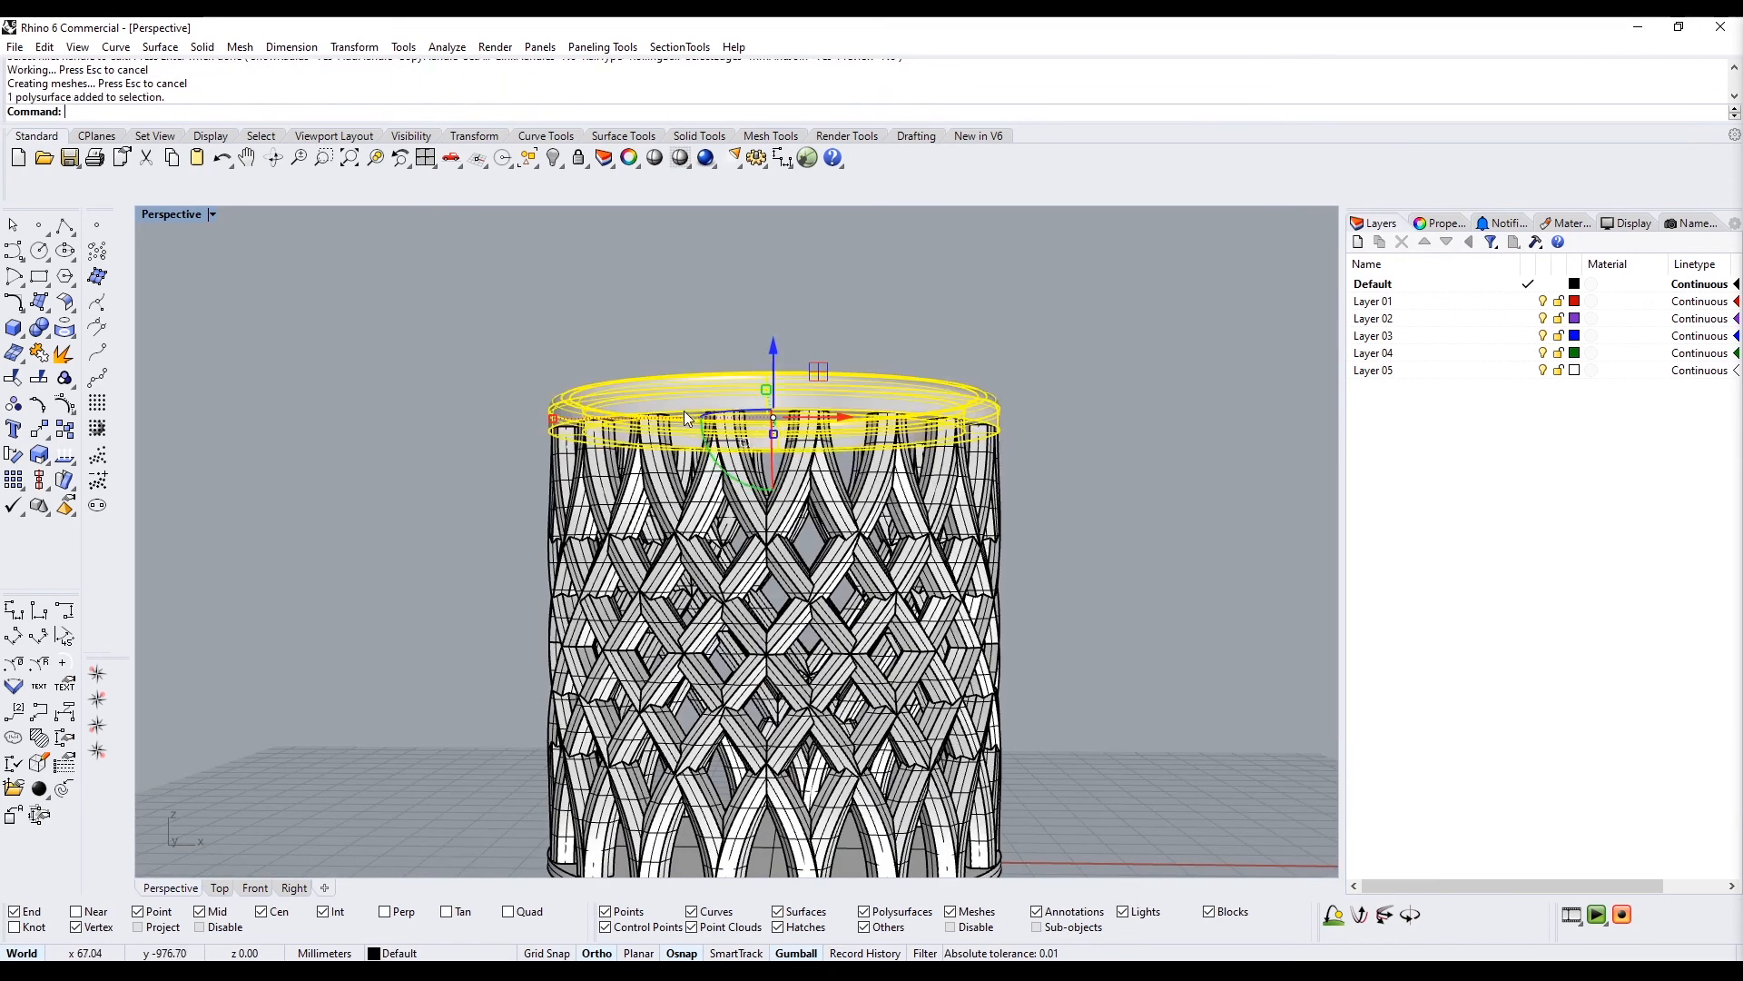
{"action": "scroll", "coordinate": [683, 413], "scroll_direction": "up", "scroll_amount": 4}
{"action": "key", "text": "Return"}
{"action": "left_click", "coordinate": [685, 416]}
{"action": "left_click", "coordinate": [694, 421]}
{"action": "key", "text": "Return"}
{"action": "key", "text": "Return"}
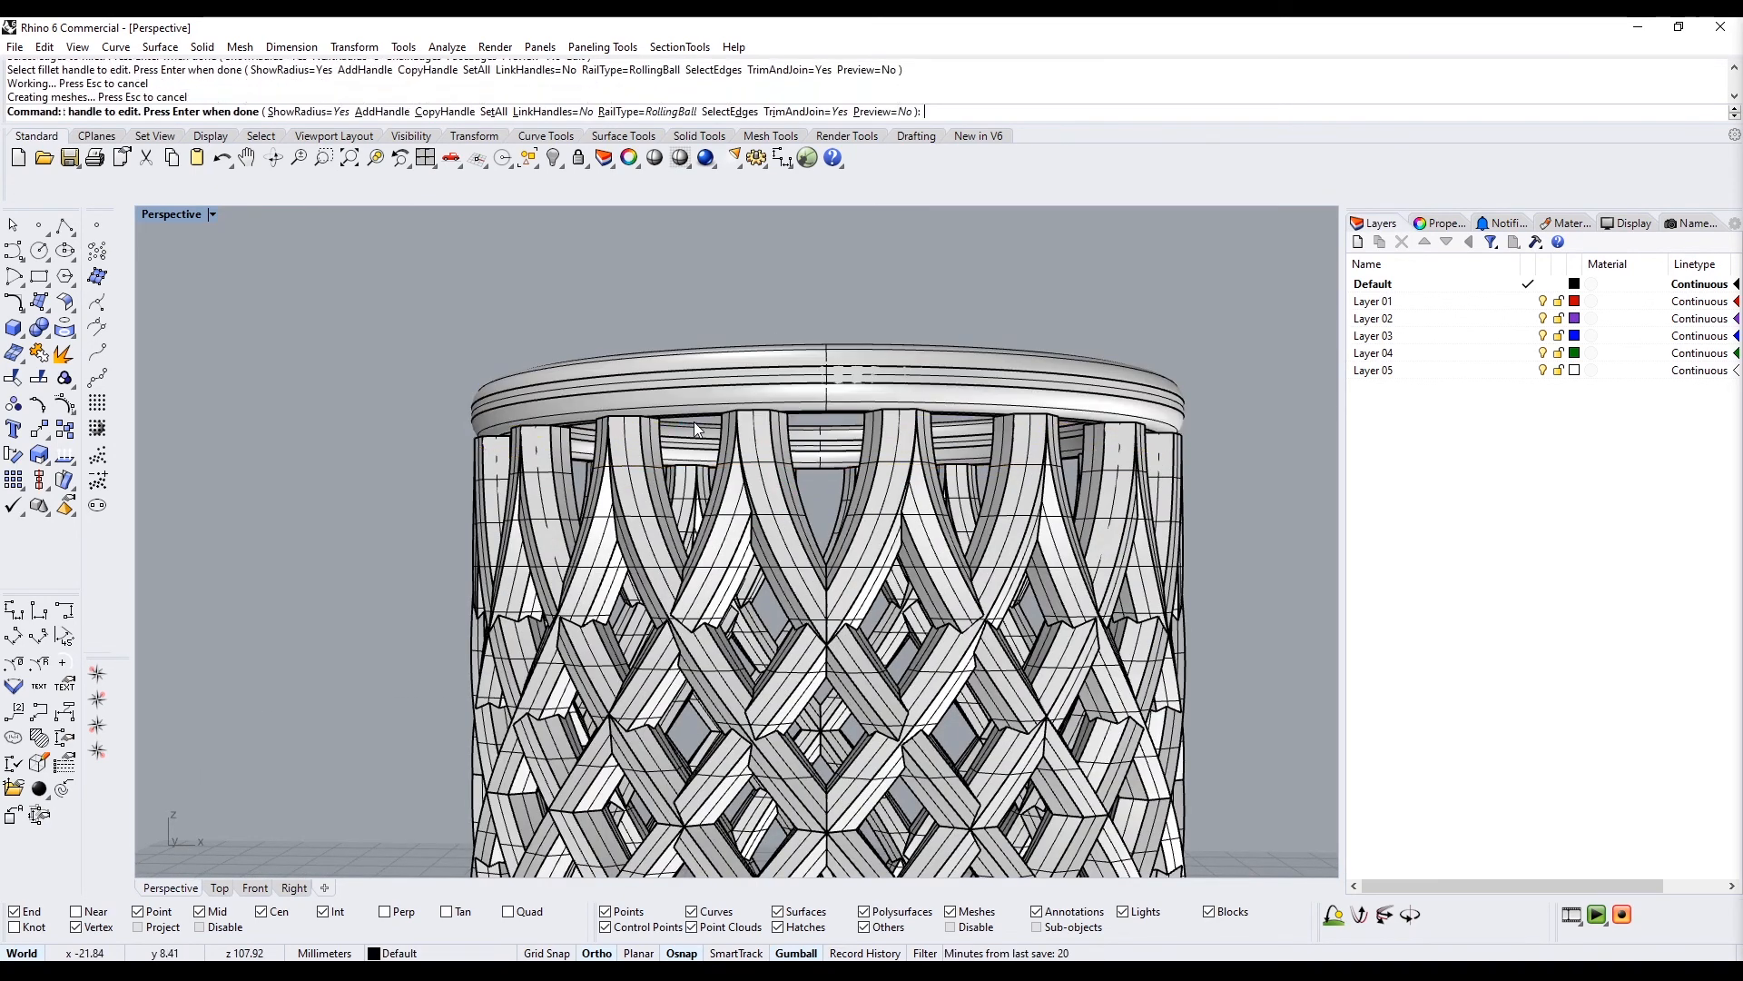
Lower the top ring vertically until it overlaps the upper ends of the lattice
{"action": "scroll", "coordinate": [661, 394], "scroll_direction": "up", "scroll_amount": 5}
{"action": "left_click", "coordinate": [661, 394]}
{"action": "left_click_drag", "start_coordinate": [911, 361], "coordinate": [963, 422]}
{"action": "key", "text": "Escape"}
{"action": "scroll", "coordinate": [644, 449], "scroll_direction": "down", "scroll_amount": 8}
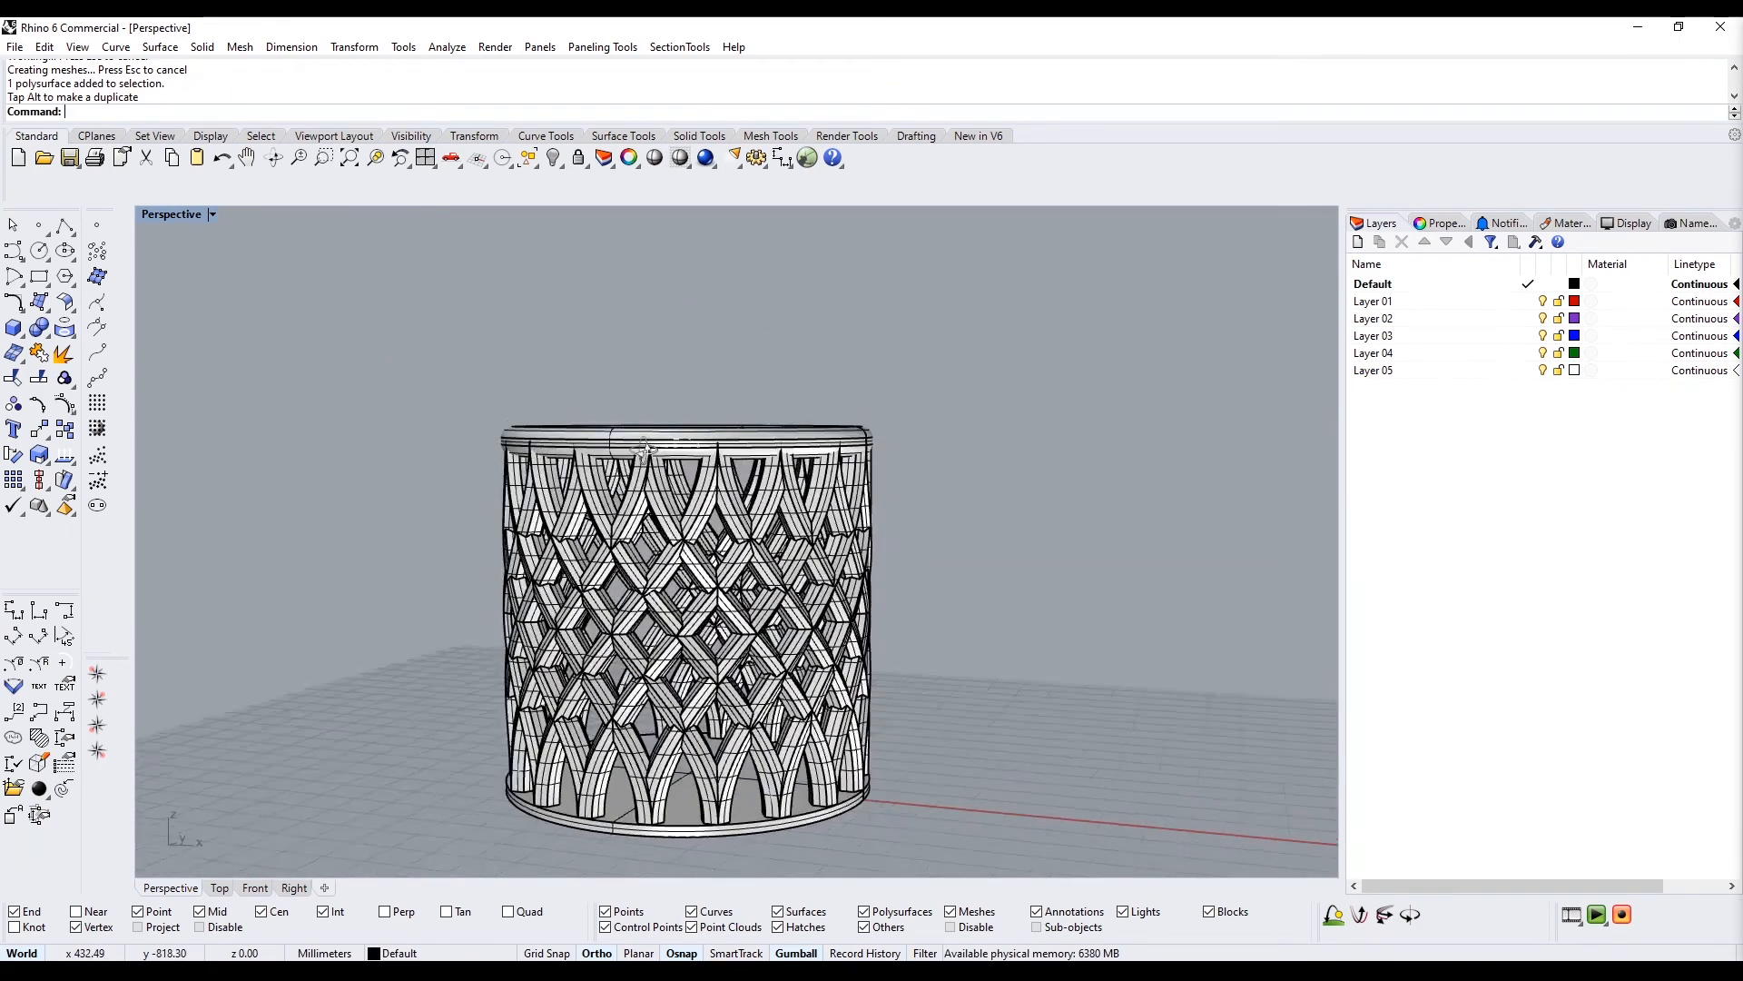
{"action": "scroll", "coordinate": [645, 449], "scroll_direction": "up", "scroll_amount": 6}
{"action": "left_click", "coordinate": [767, 454]}
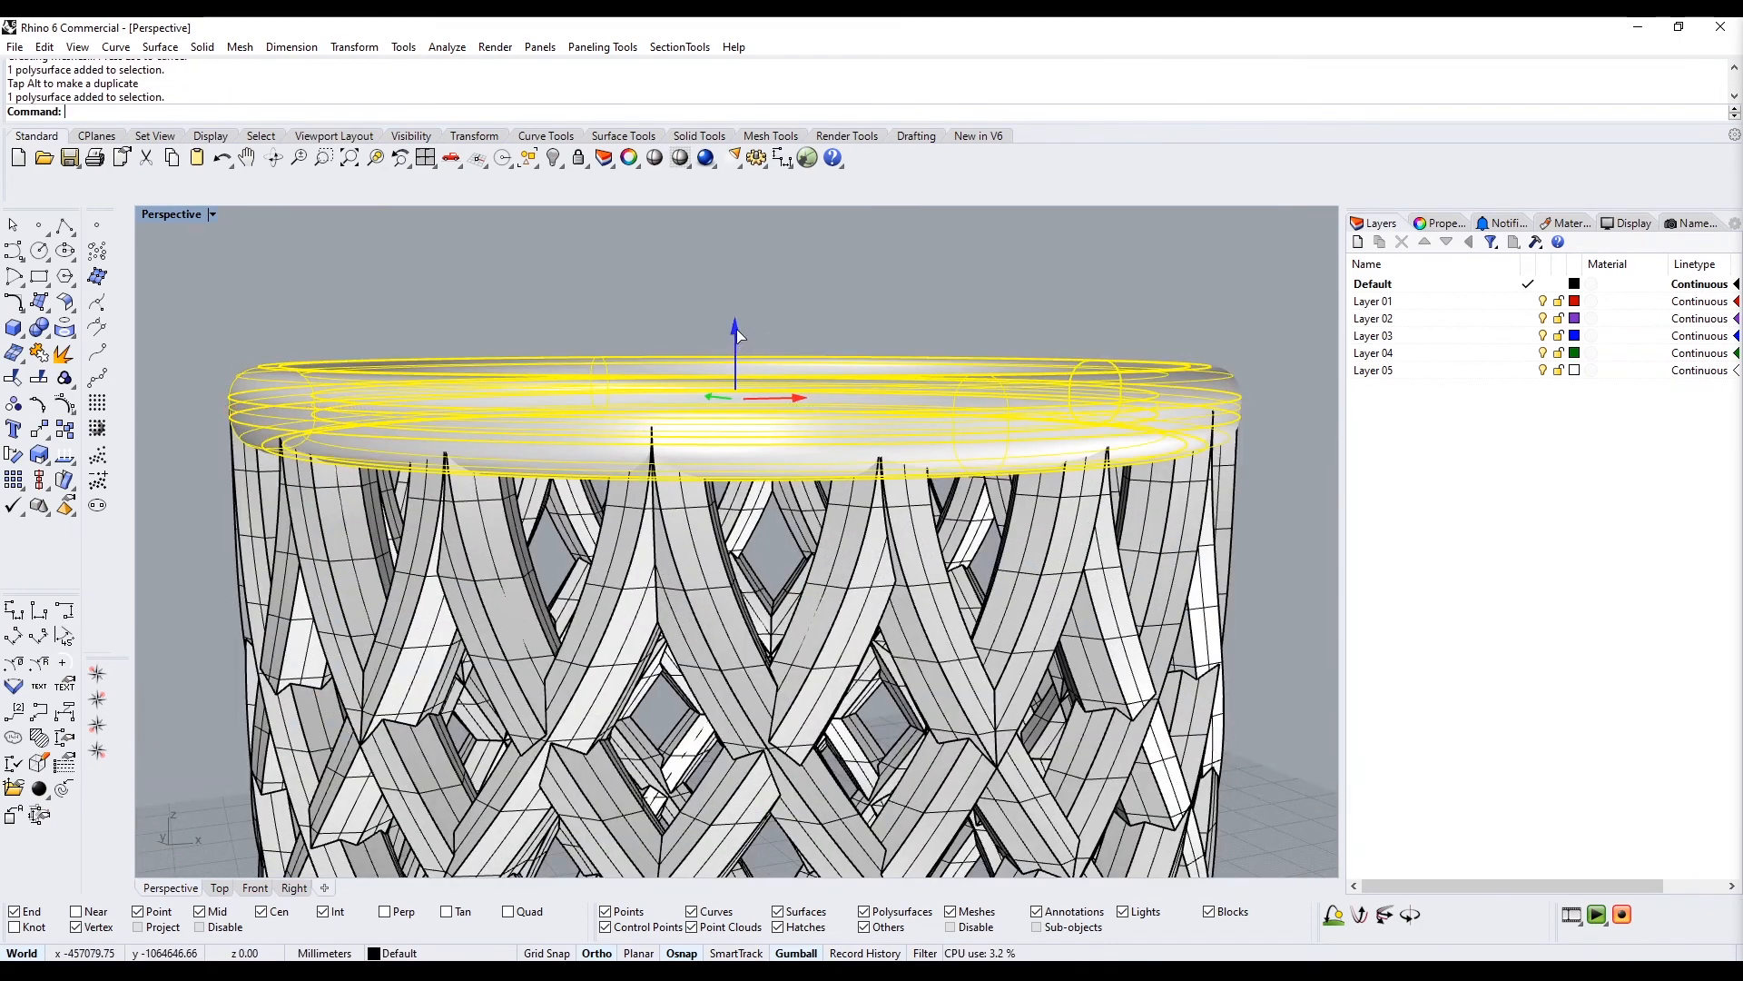
{"action": "left_click_drag", "start_coordinate": [737, 336], "coordinate": [737, 356]}
{"action": "key", "text": "Escape"}
{"action": "scroll", "coordinate": [754, 511], "scroll_direction": "down", "scroll_amount": 6}
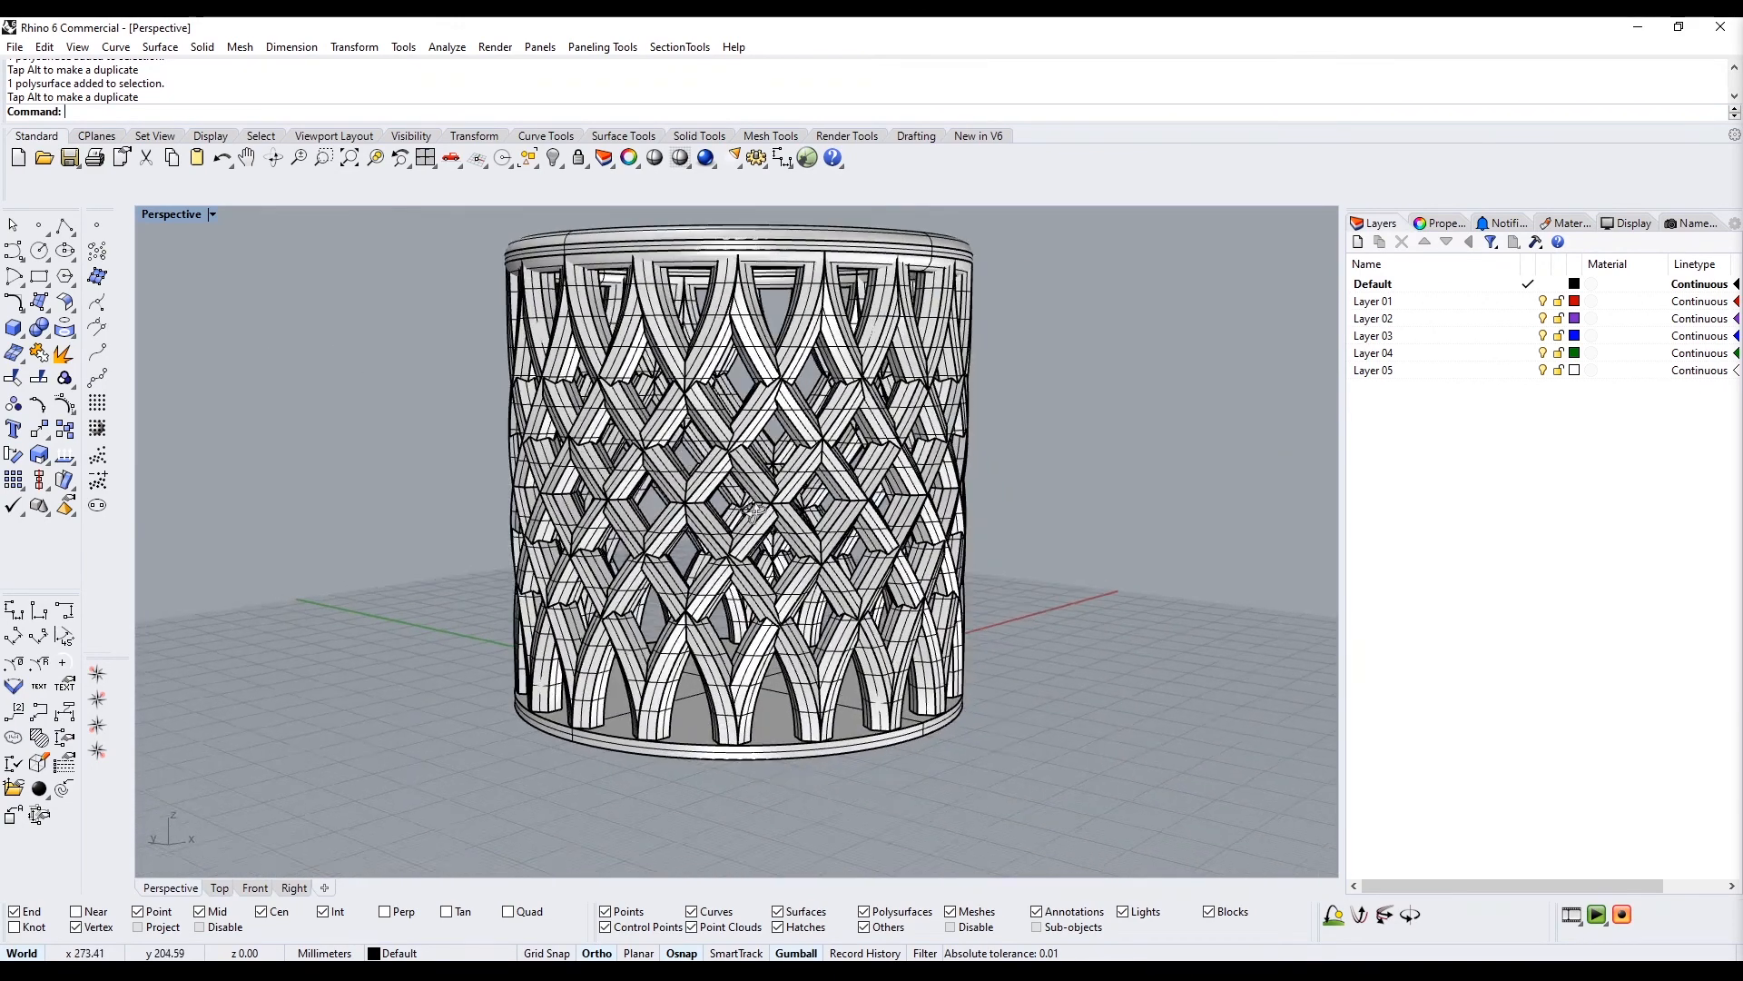
Fillet the base plate's upper outer edge with FilletEdge, keeping the same radius
{"action": "scroll", "coordinate": [700, 753], "scroll_direction": "up", "scroll_amount": 4}
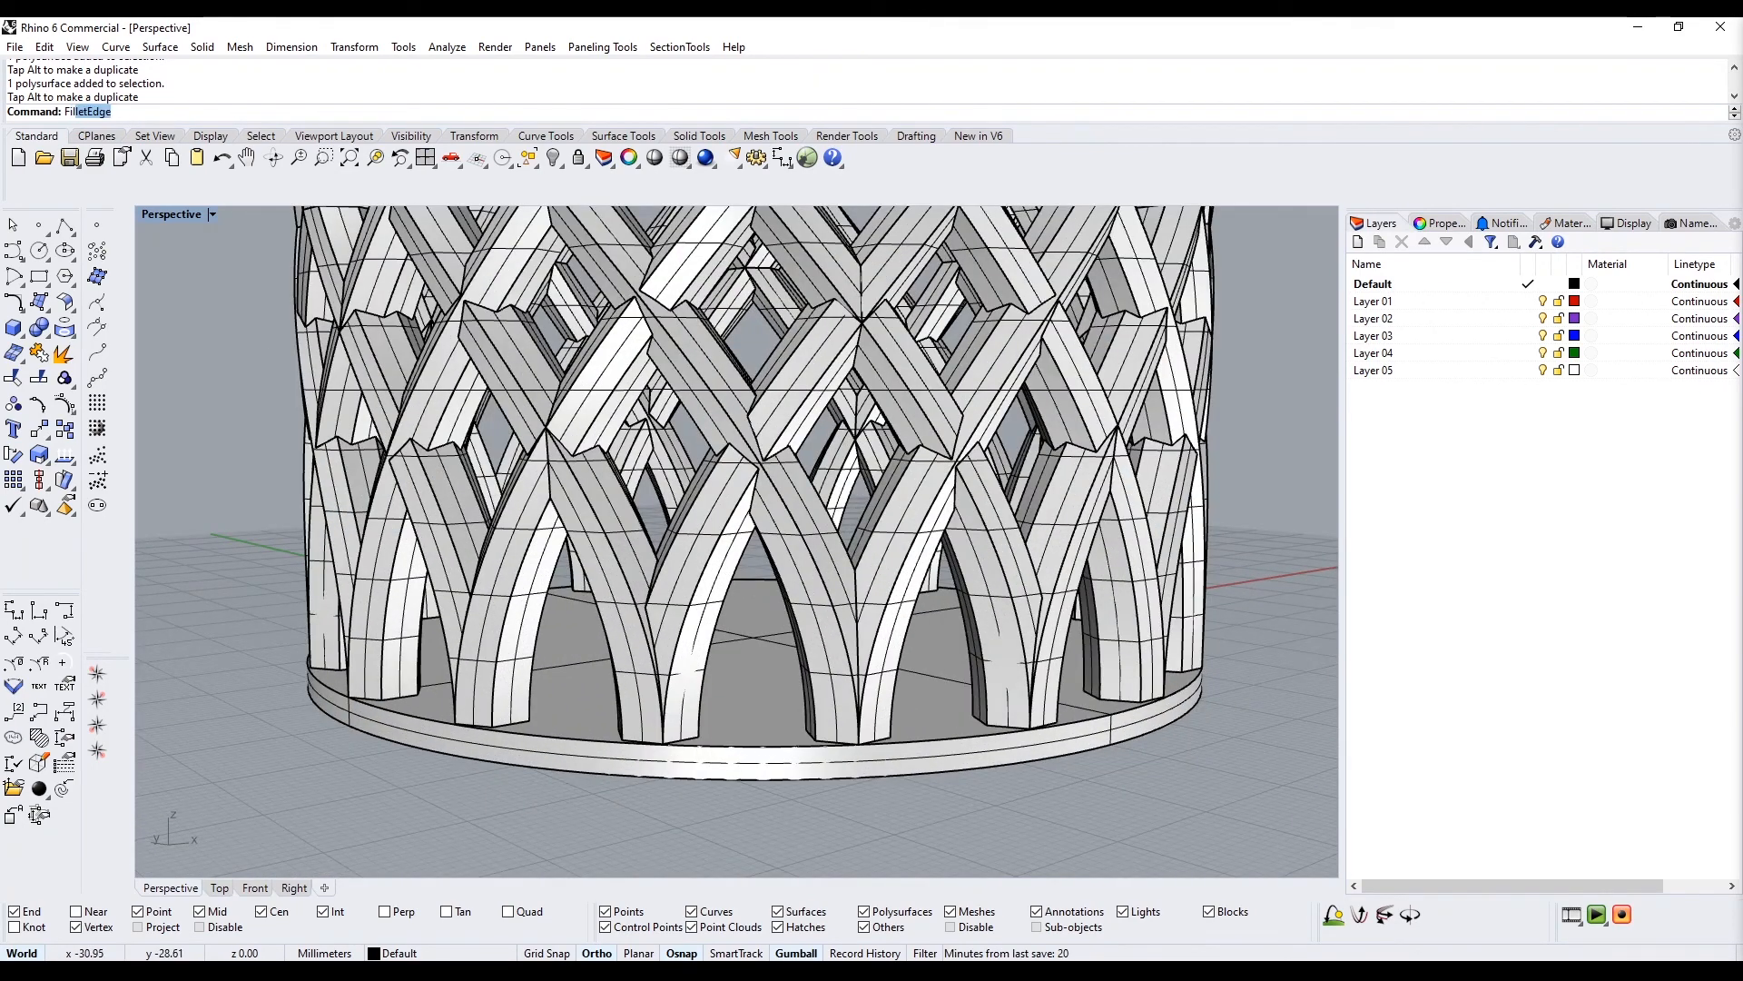
{"action": "key", "text": "Return"}
{"action": "left_click", "coordinate": [745, 747]}
{"action": "key", "text": "Return"}
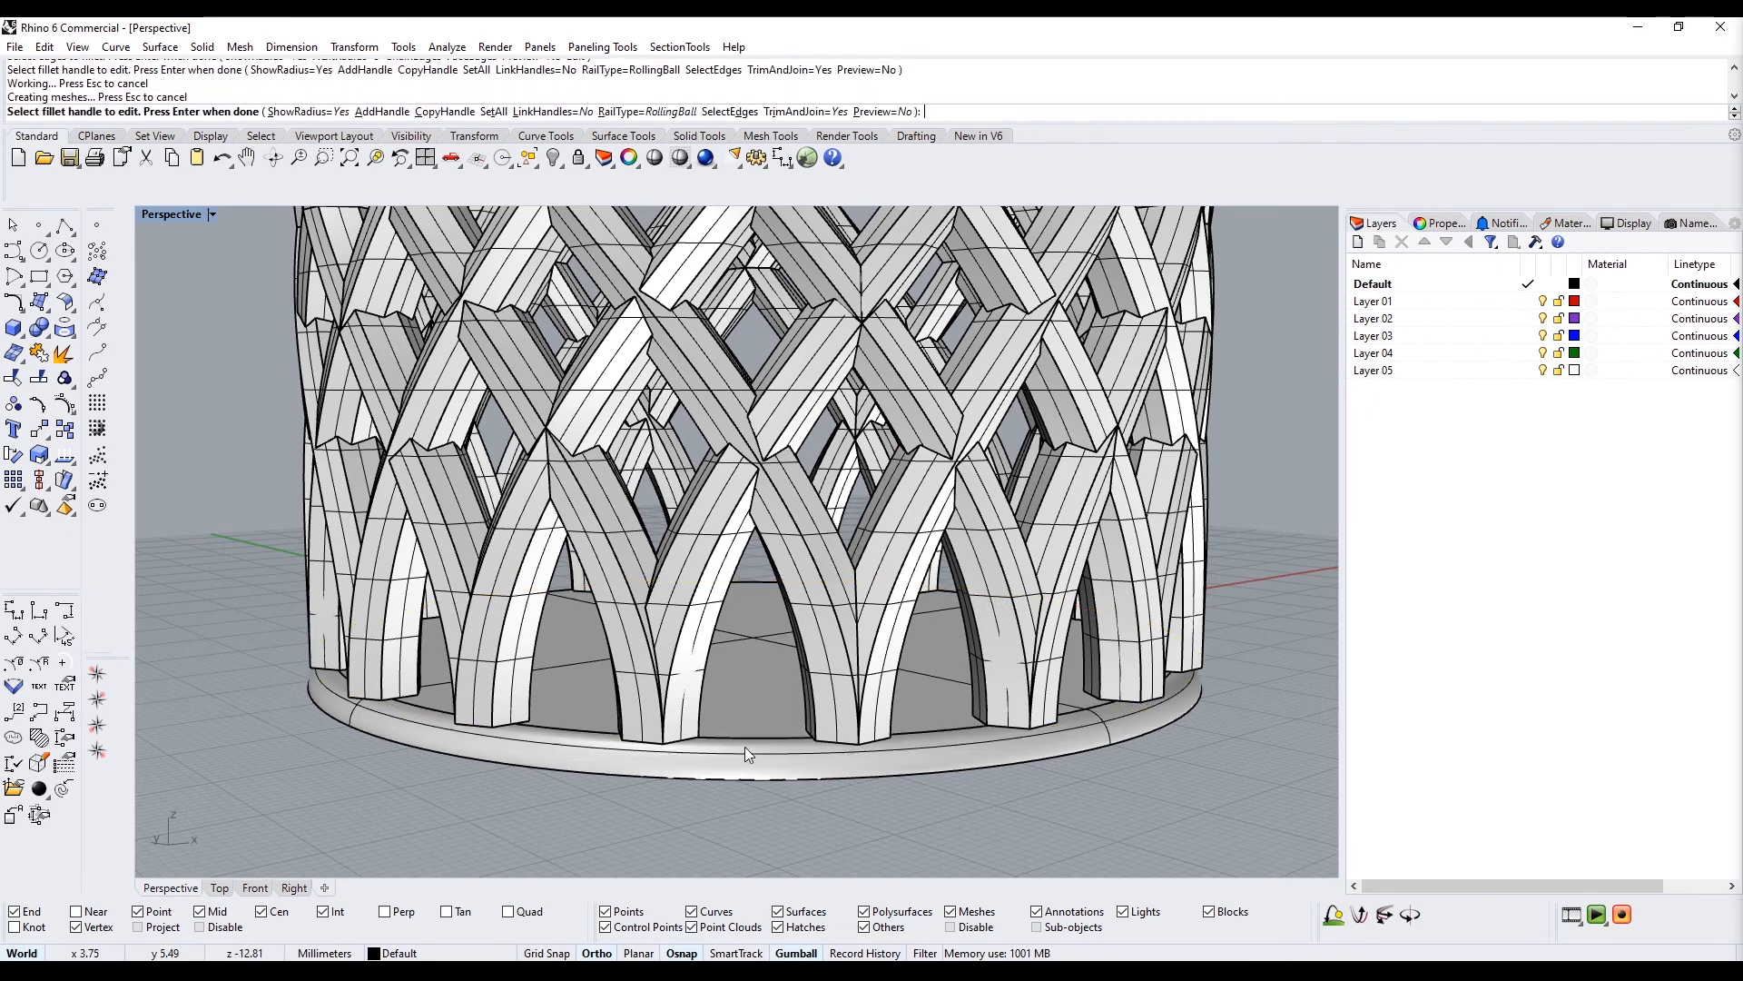
{"action": "key", "text": "Return"}
Raise the base plate into the lattice's lower ends and scale it vertically to make it thicker
{"action": "left_click", "coordinate": [742, 690]}
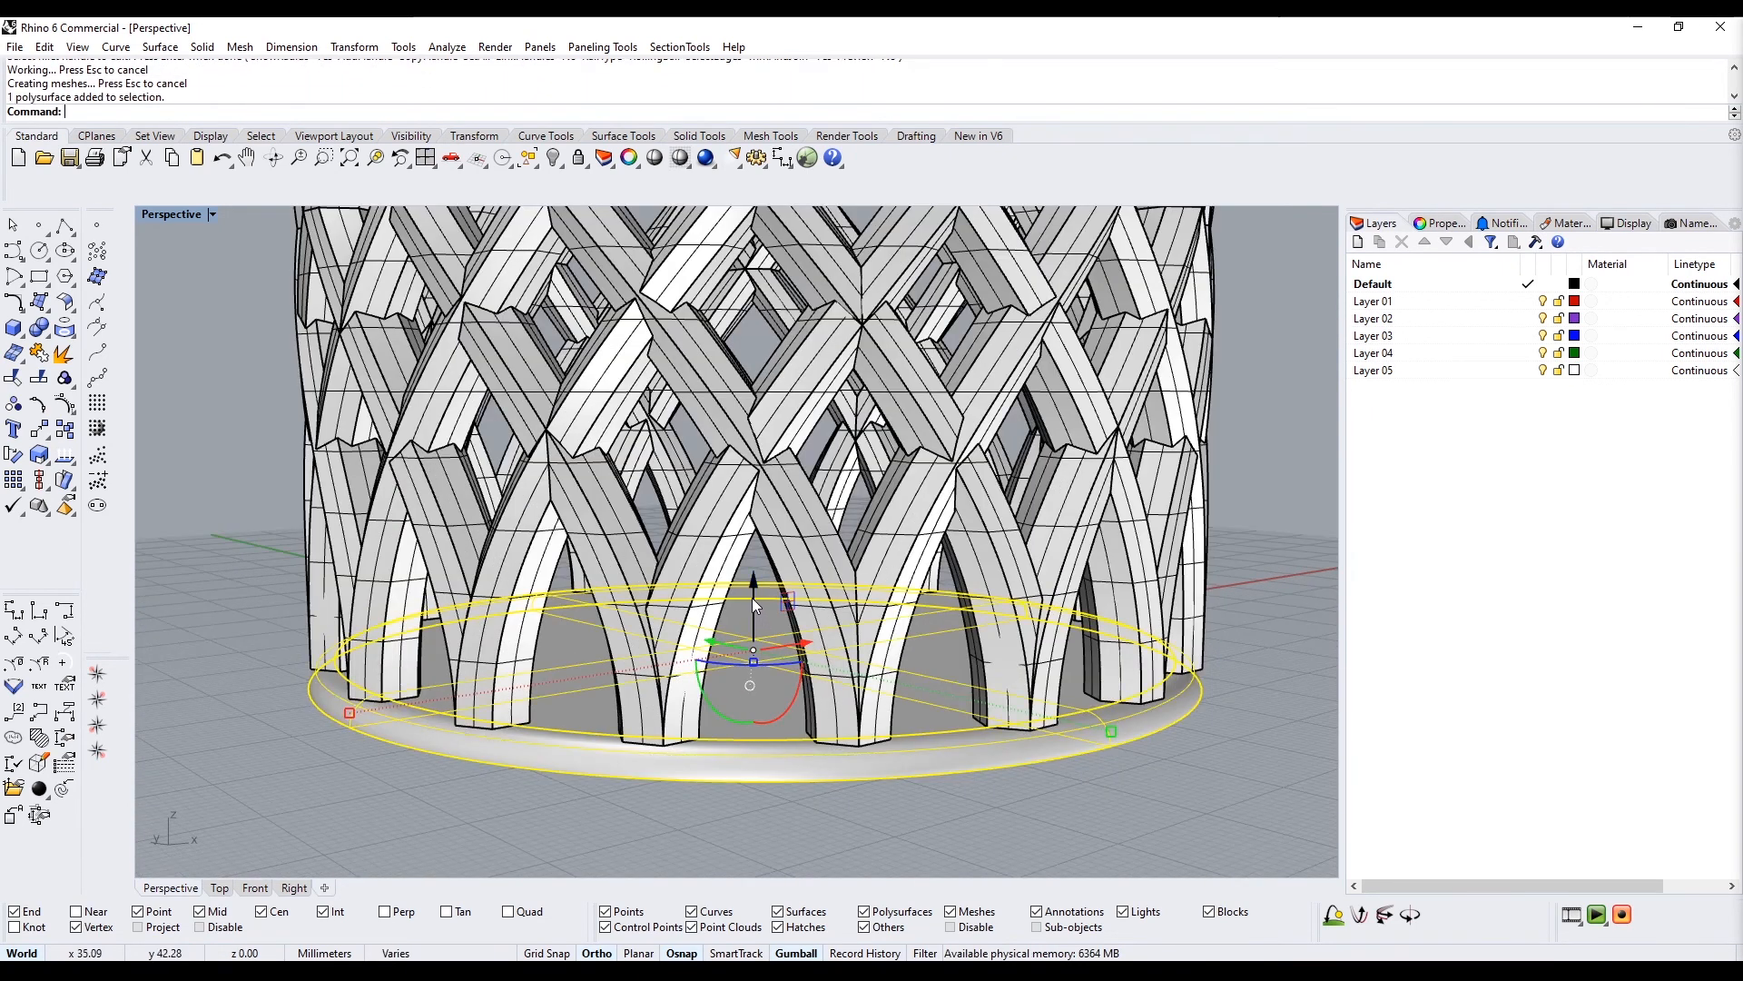
{"action": "left_click_drag", "start_coordinate": [754, 603], "coordinate": [754, 575]}
{"action": "left_click_drag", "start_coordinate": [755, 641], "coordinate": [778, 576]}
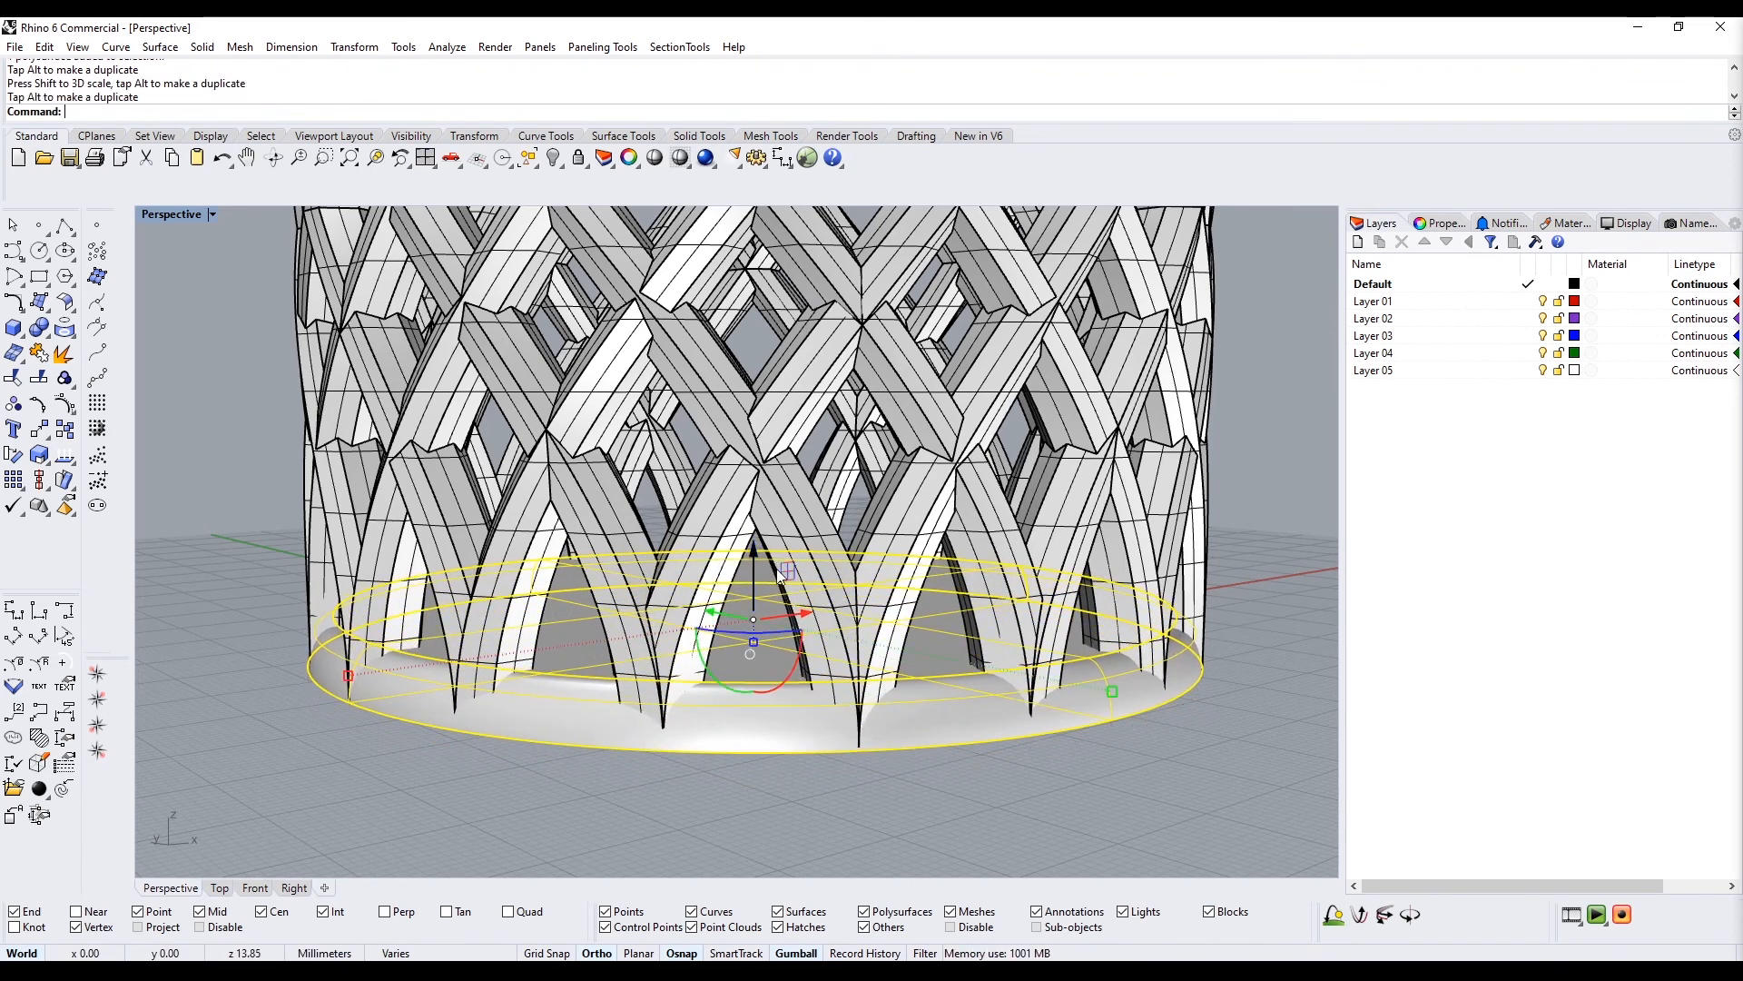
{"action": "key", "text": "Escape"}
Combine the lattice, top ring and base plate into one solid with BooleanUnion
{"action": "scroll", "coordinate": [439, 720], "scroll_direction": "up", "scroll_amount": 3}
{"action": "scroll", "coordinate": [439, 720], "scroll_direction": "down", "scroll_amount": 10}
{"action": "mouse_move", "coordinate": [684, 731]}
{"action": "right_mouse_down"}
{"action": "mouse_move", "coordinate": [812, 747]}
{"action": "mouse_move", "coordinate": [803, 677]}
{"action": "mouse_move", "coordinate": [726, 681]}
{"action": "mouse_move", "coordinate": [690, 717]}
{"action": "right_mouse_up"}
{"action": "left_click_drag", "start_coordinate": [429, 294], "coordinate": [1046, 819]}
{"action": "type", "text": "BU"}
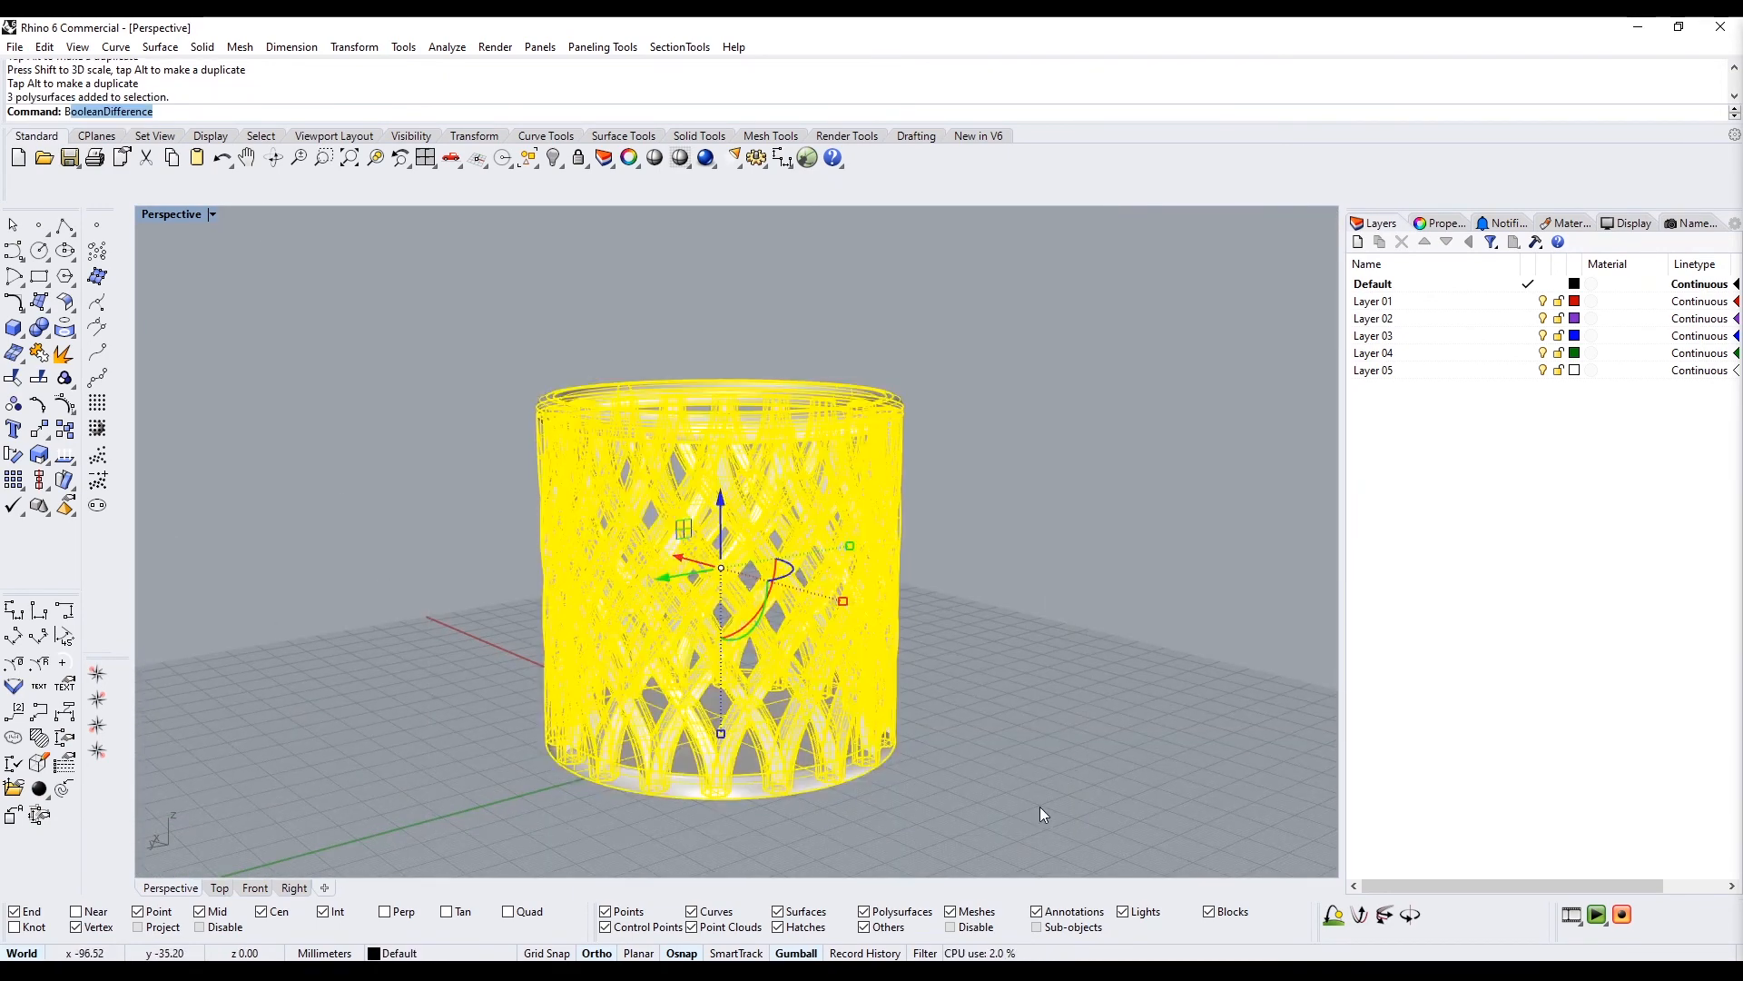
{"action": "key", "text": "Return"}
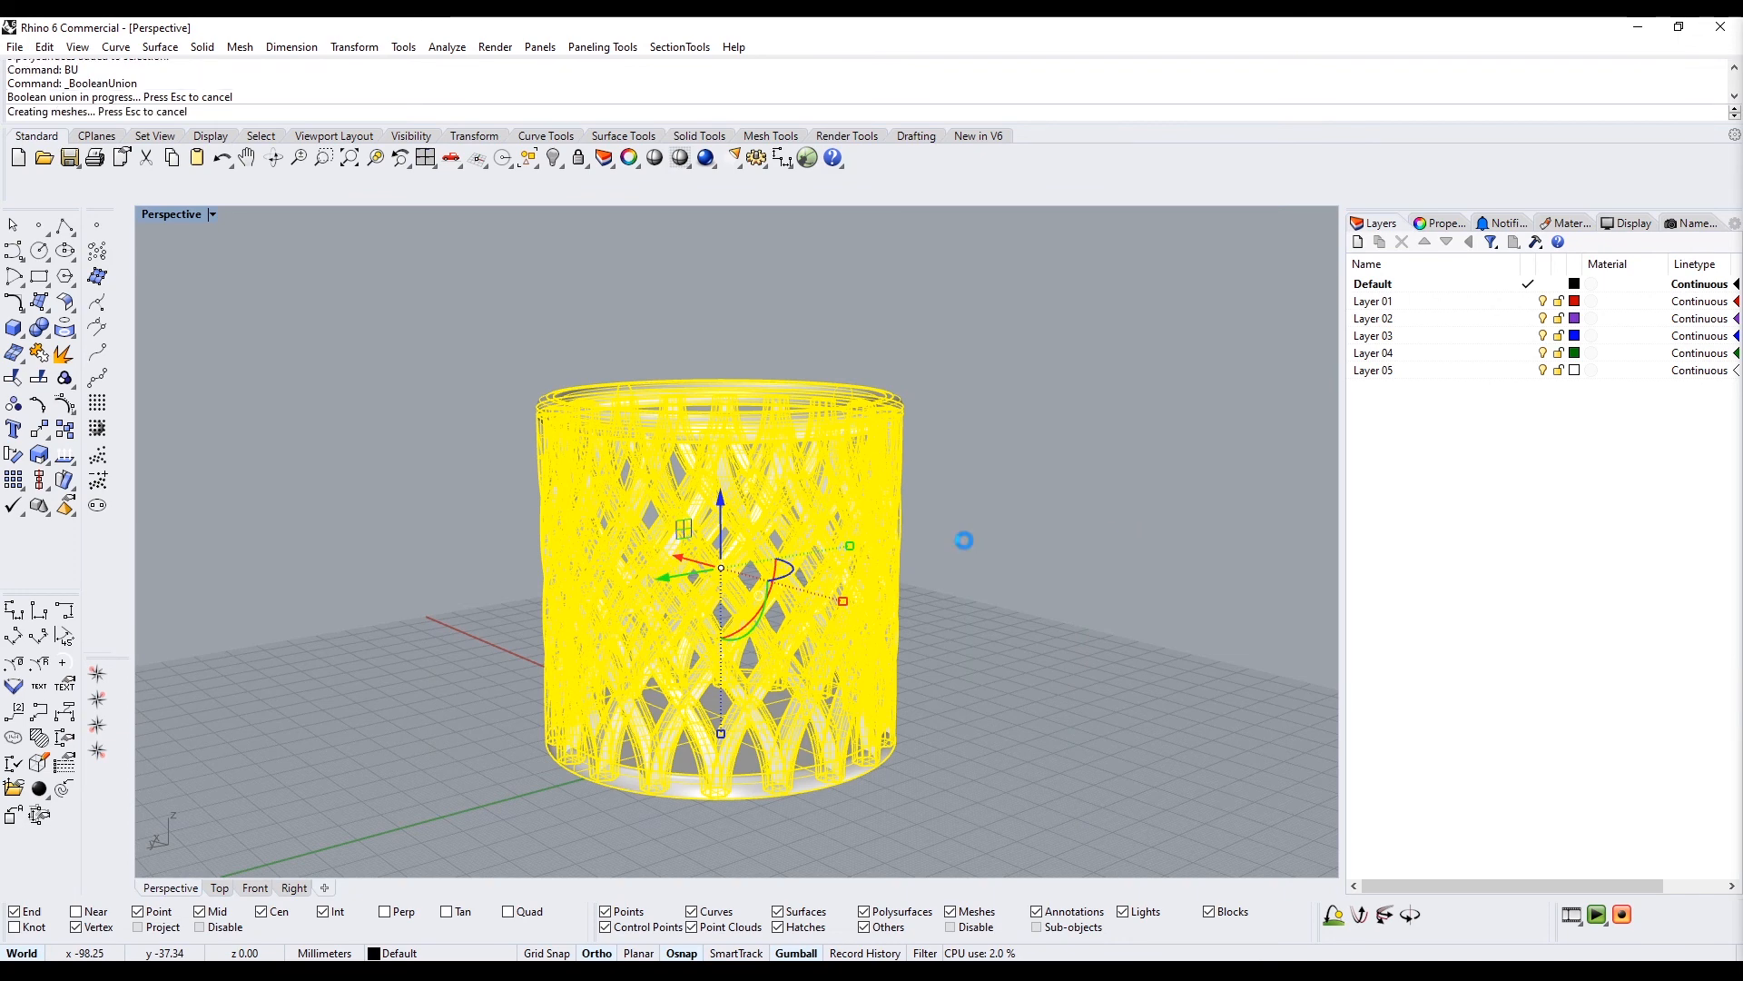
Run MergeAllFaces on the unioned container and deselect it
{"action": "type", "text": "MergeAllFaces"}
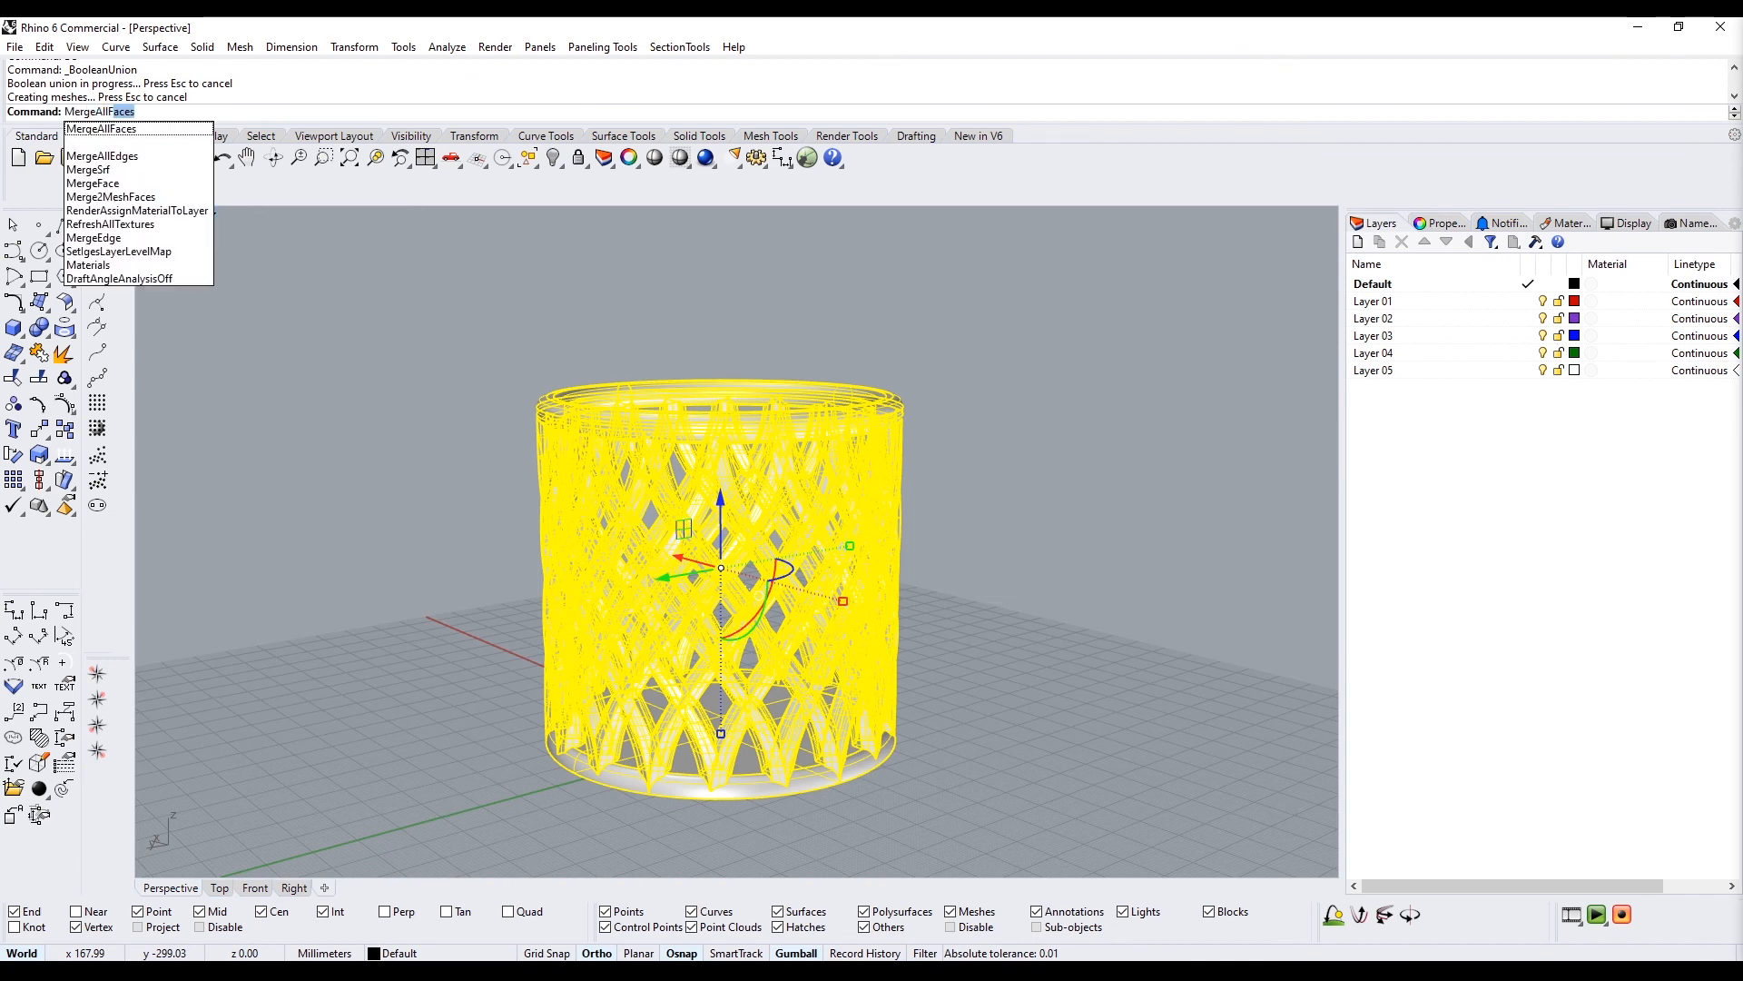
{"action": "key", "text": "Return"}
{"action": "left_click", "coordinate": [965, 541]}
Set the perspective view to Rendered display mode and its camera lens length to 35
{"action": "scroll", "coordinate": [490, 472], "scroll_direction": "up", "scroll_amount": 2}
{"action": "left_click", "coordinate": [144, 218]}
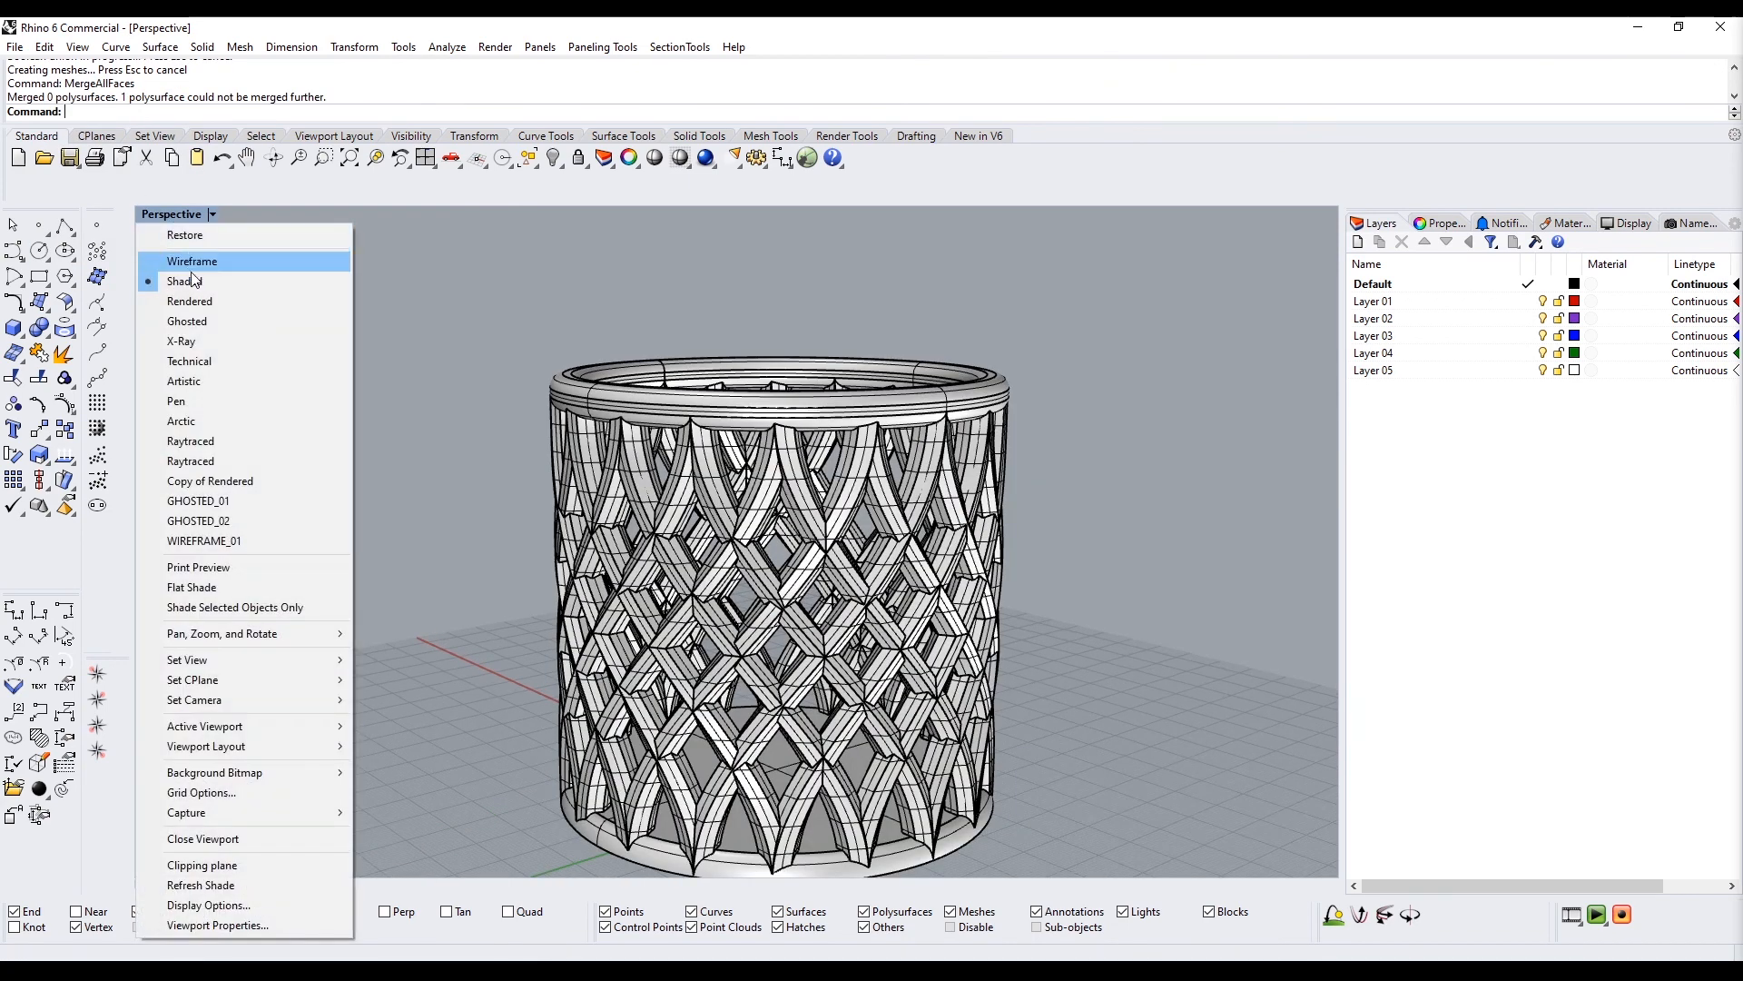
{"action": "left_click", "coordinate": [225, 308]}
{"action": "scroll", "coordinate": [845, 478], "scroll_direction": "up", "scroll_amount": 3}
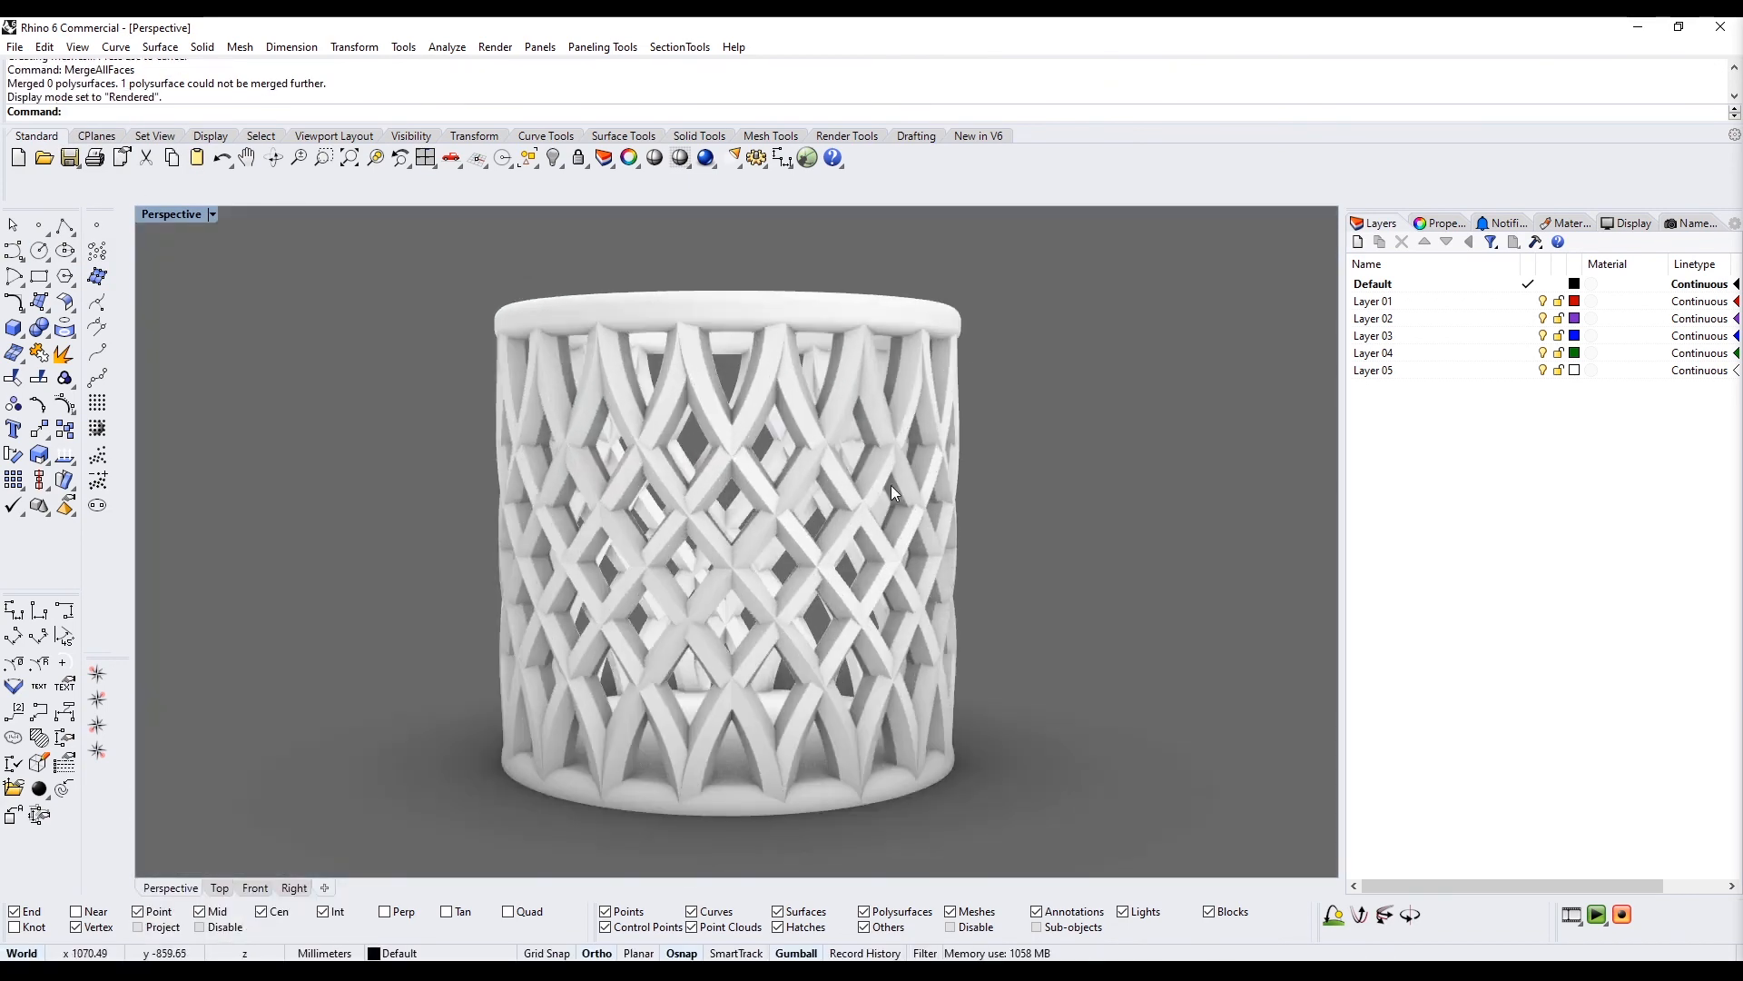
{"action": "left_click", "coordinate": [1439, 222]}
{"action": "type", "text": "35"}
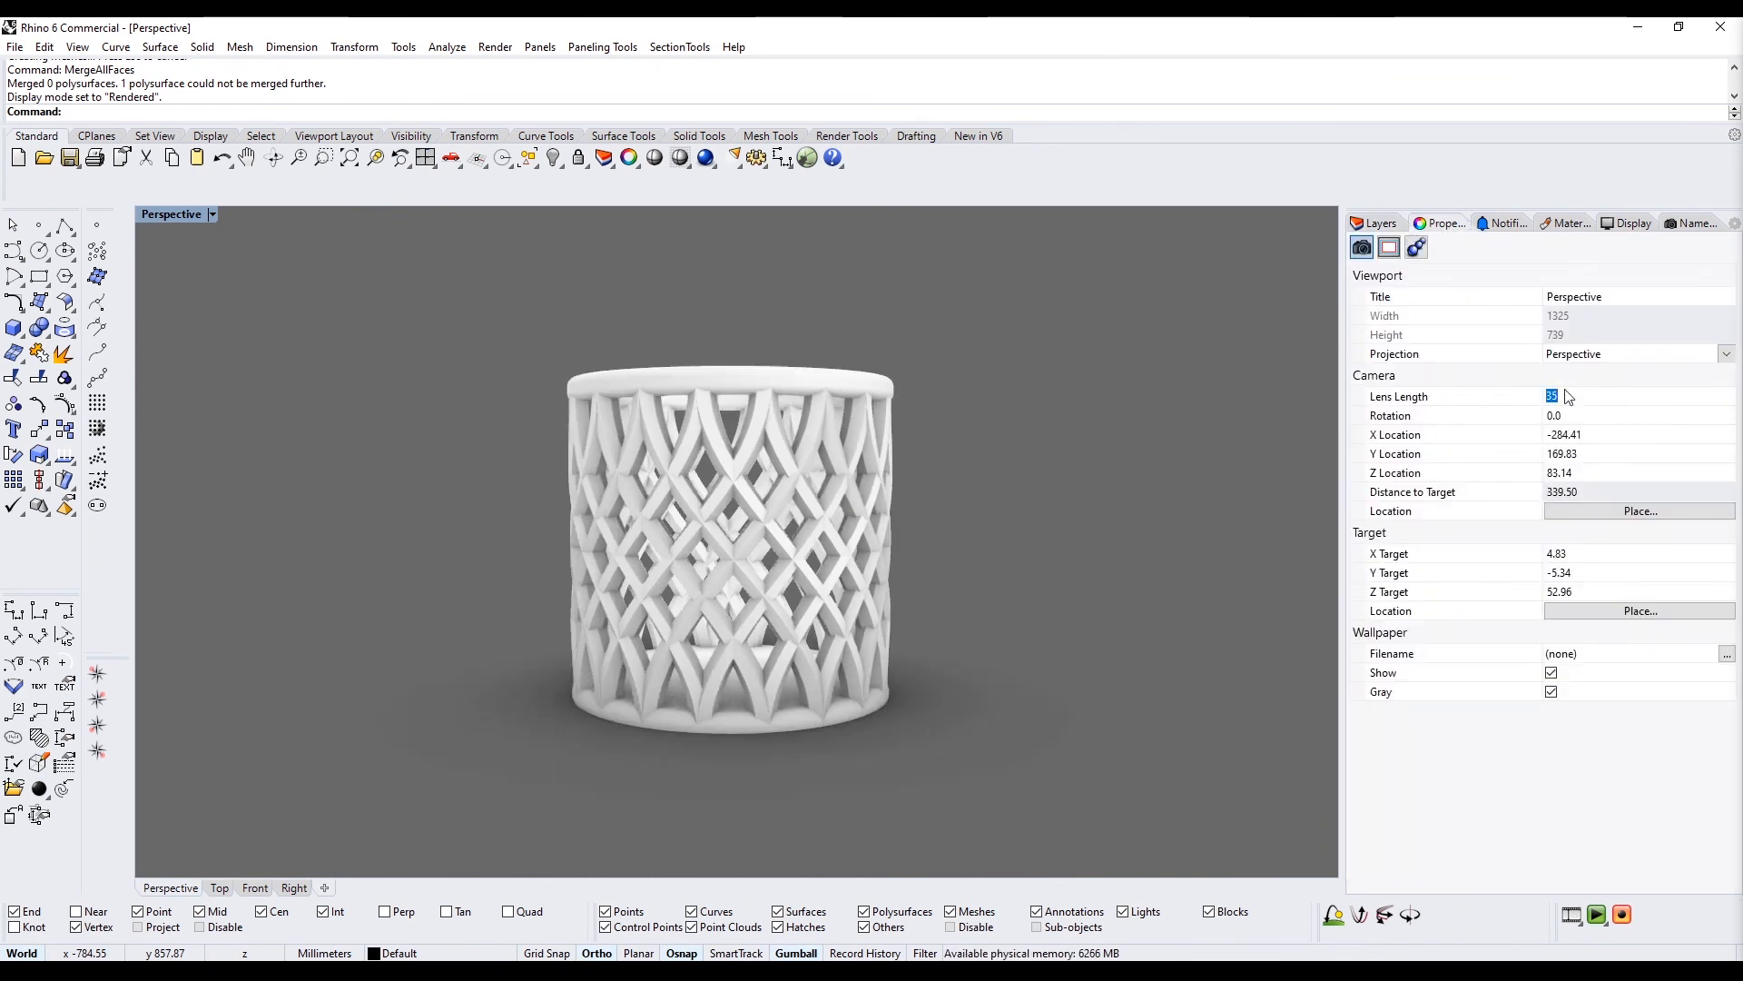
{"action": "key", "text": "Return"}
Create a Metal material and give it the Copper preset color
{"action": "left_click", "coordinate": [1570, 223]}
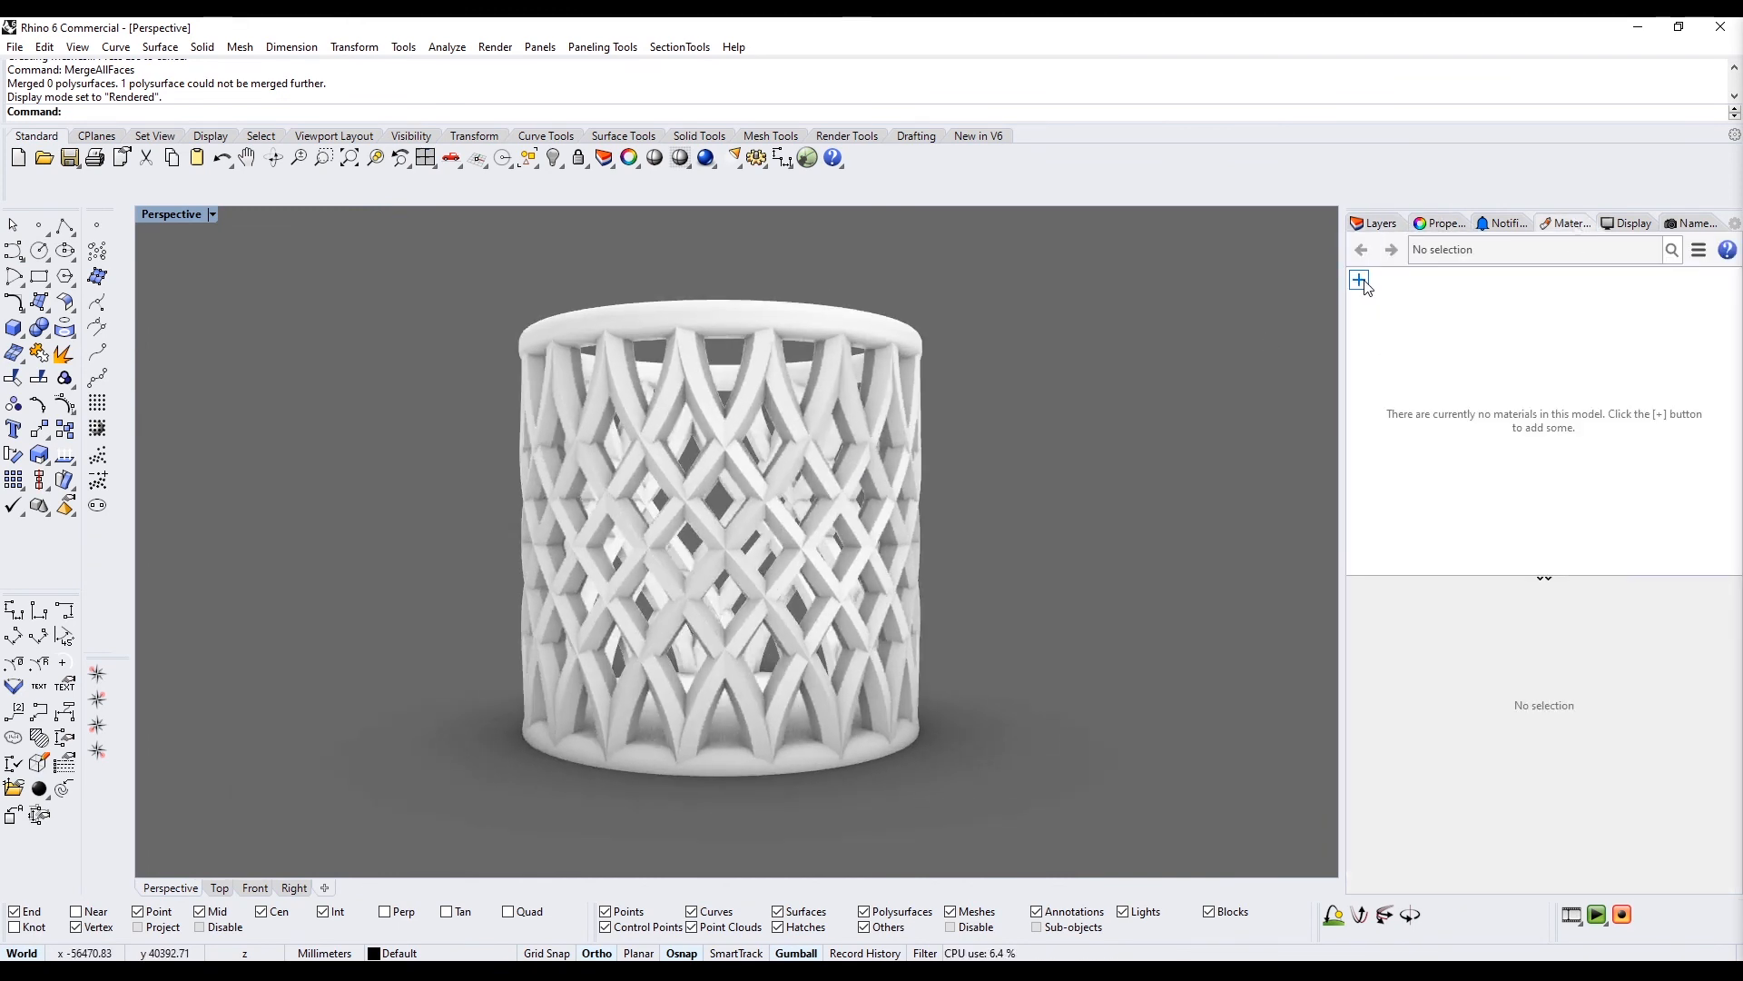
{"action": "left_click", "coordinate": [1359, 278]}
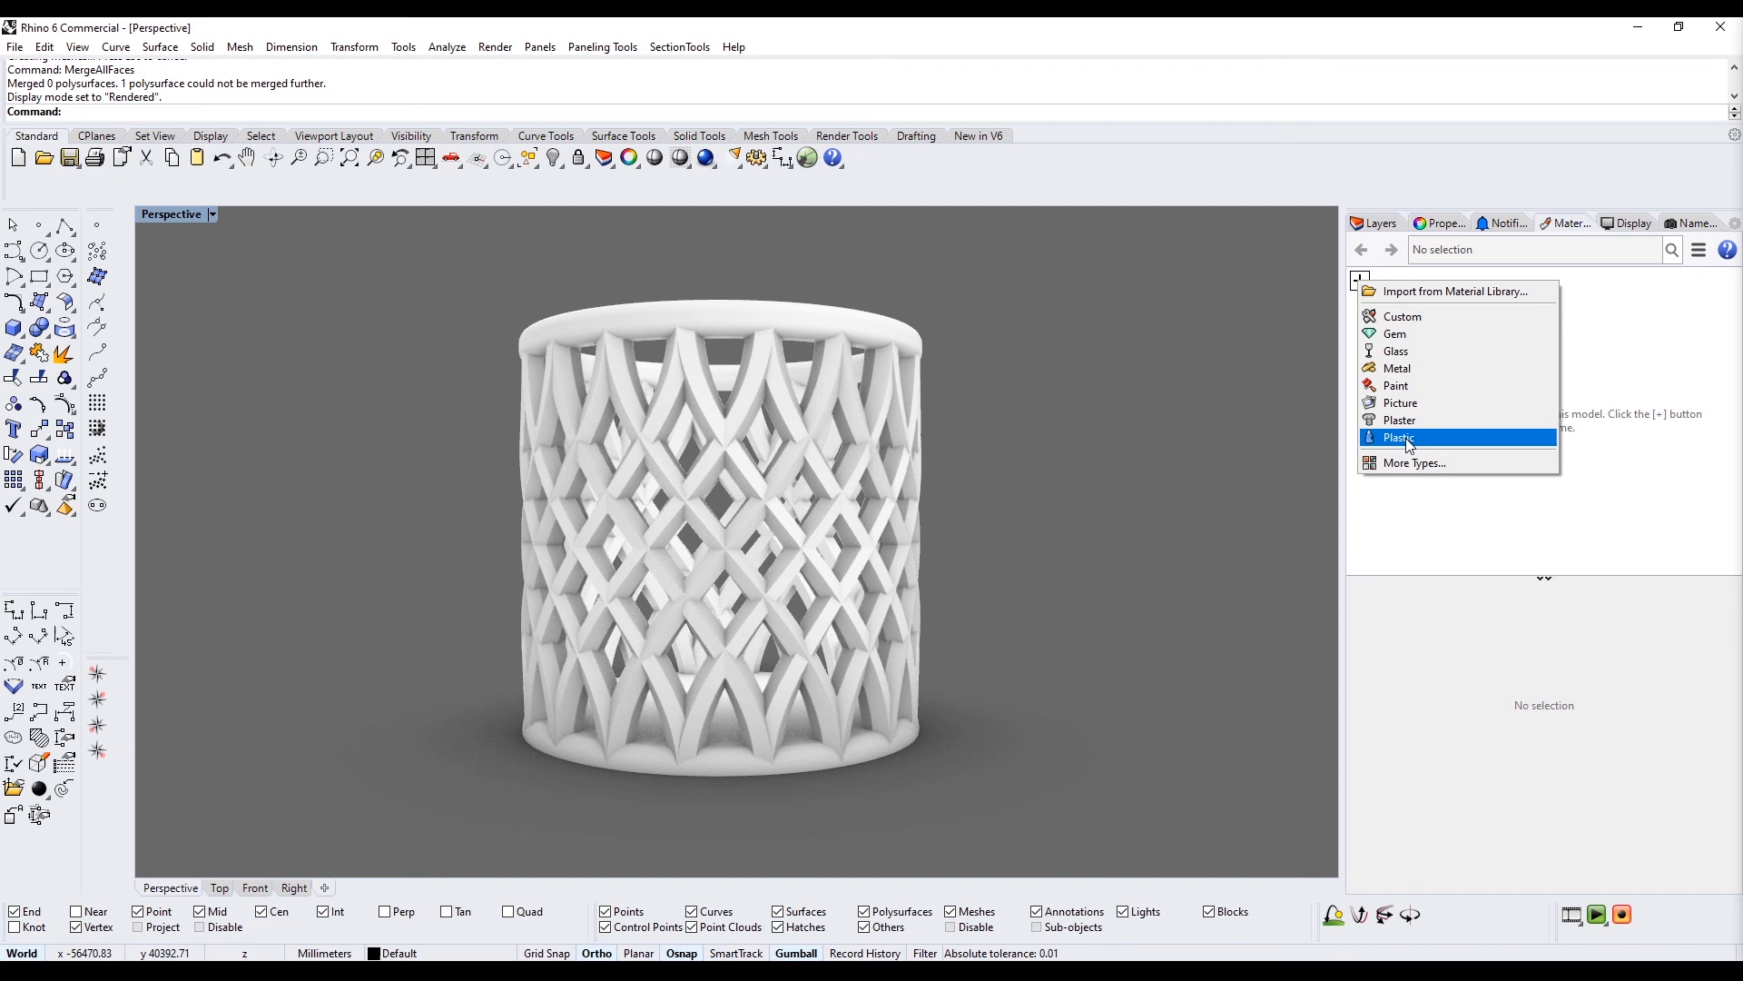
{"action": "left_click", "coordinate": [1423, 368]}
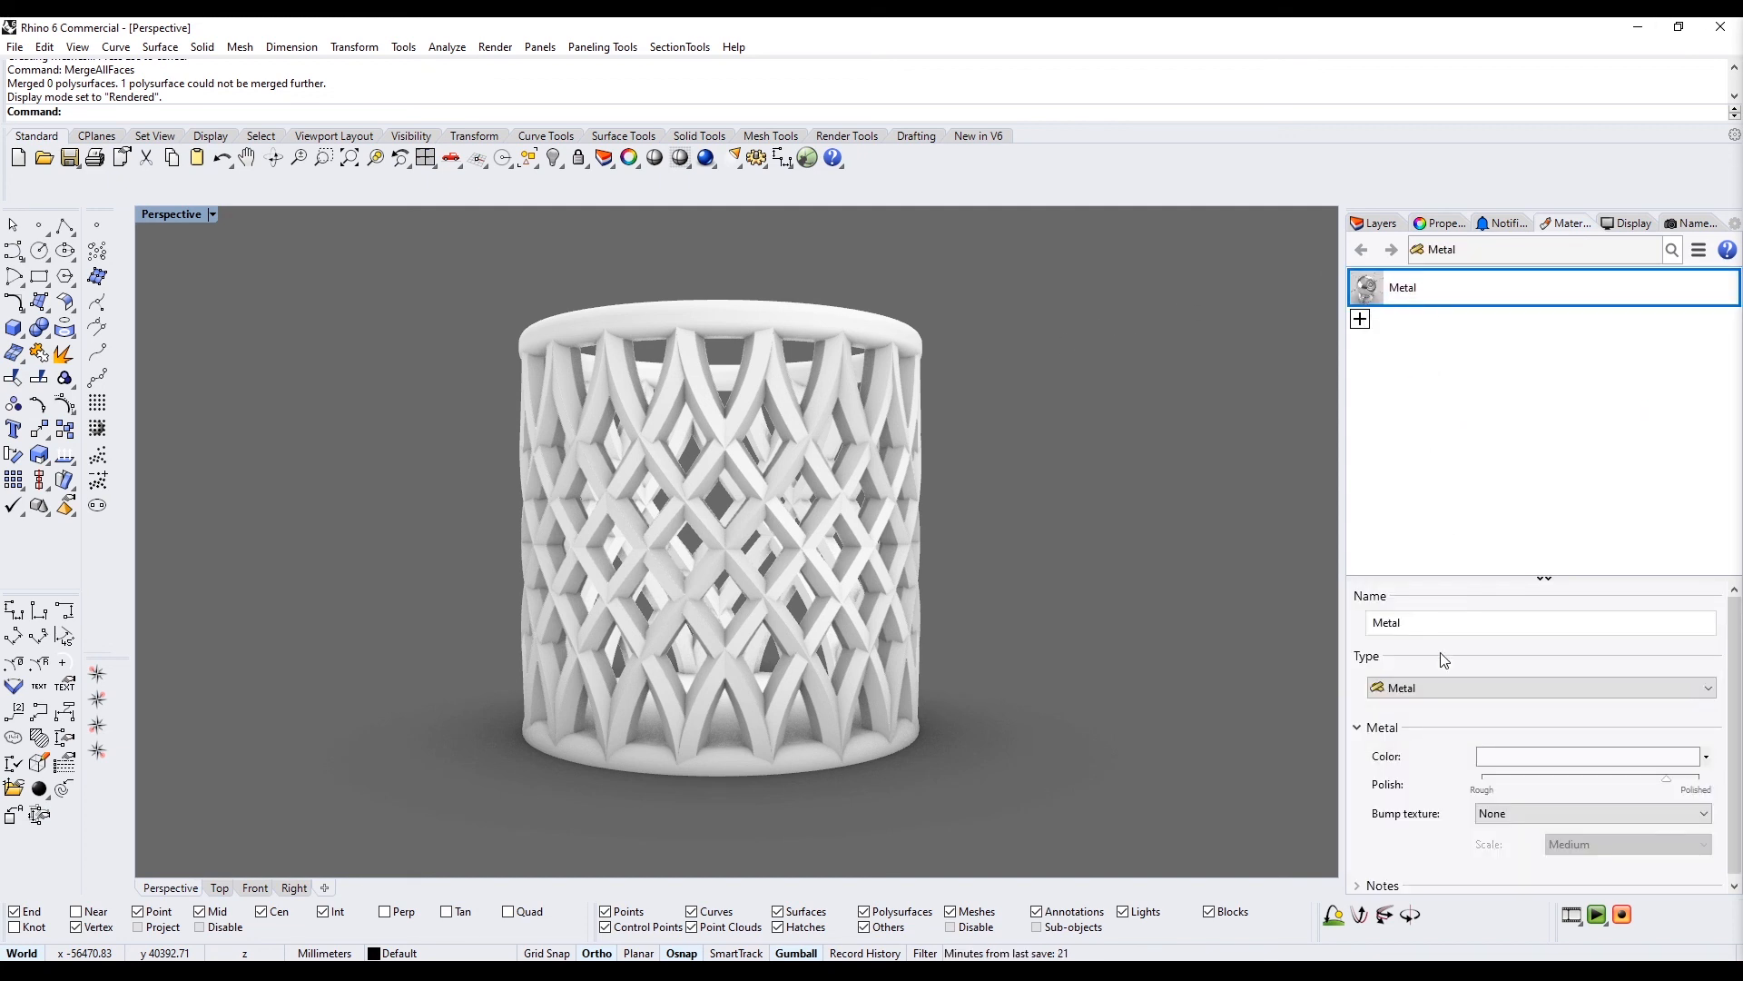
{"action": "left_click", "coordinate": [1509, 761]}
{"action": "left_click", "coordinate": [1044, 436]}
{"action": "left_click", "coordinate": [1276, 761]}
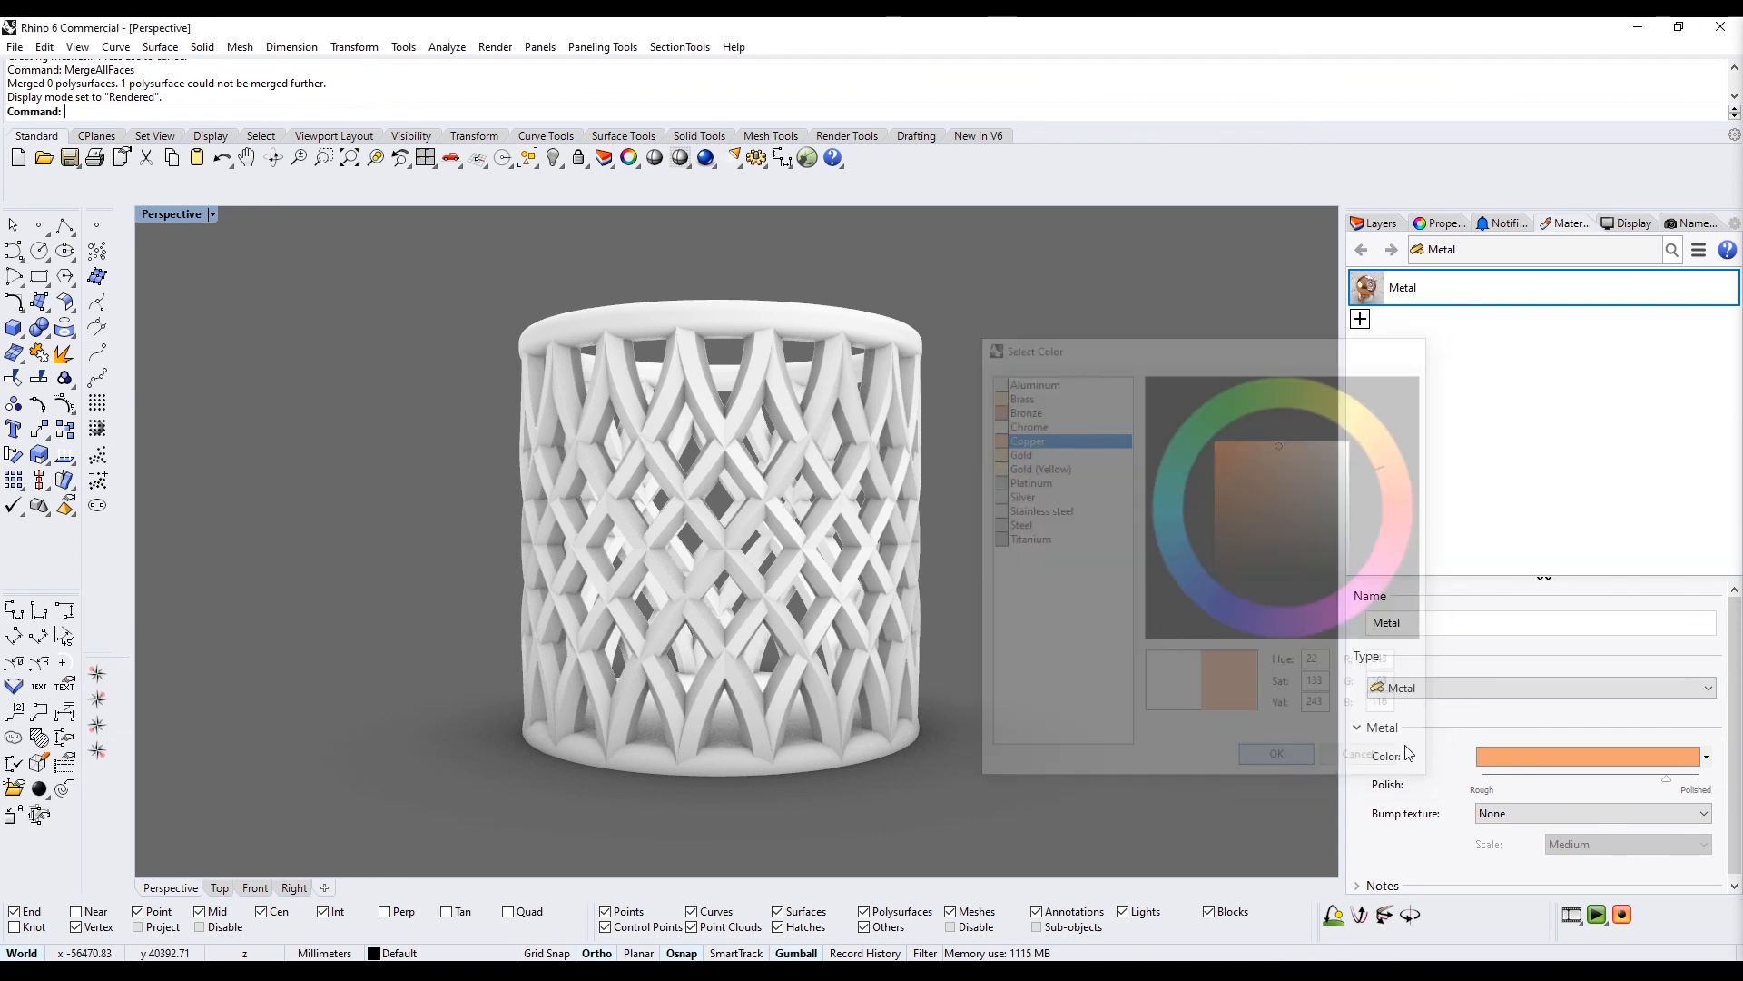
Assign the Metal material to the Default layer
{"action": "left_click", "coordinate": [1376, 224]}
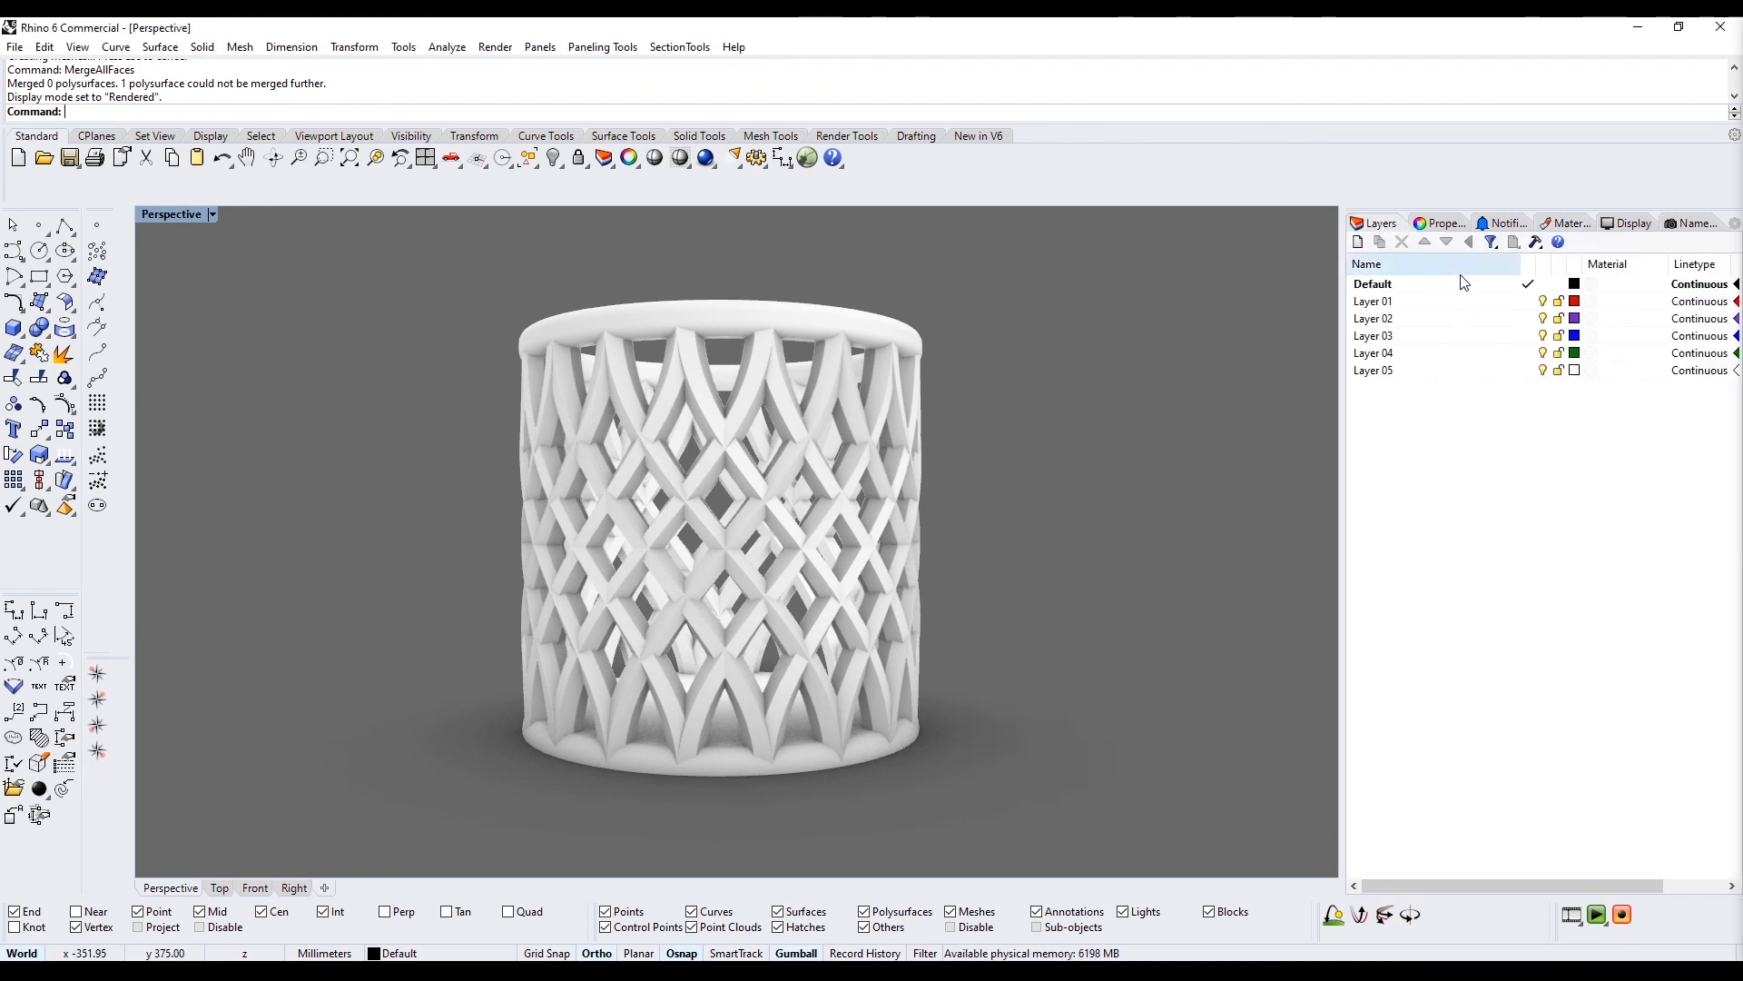
{"action": "left_click", "coordinate": [1615, 286]}
{"action": "left_click", "coordinate": [1615, 286]}
{"action": "left_click", "coordinate": [1549, 183]}
{"action": "left_click", "coordinate": [1265, 335]}
{"action": "left_click", "coordinate": [1358, 693]}
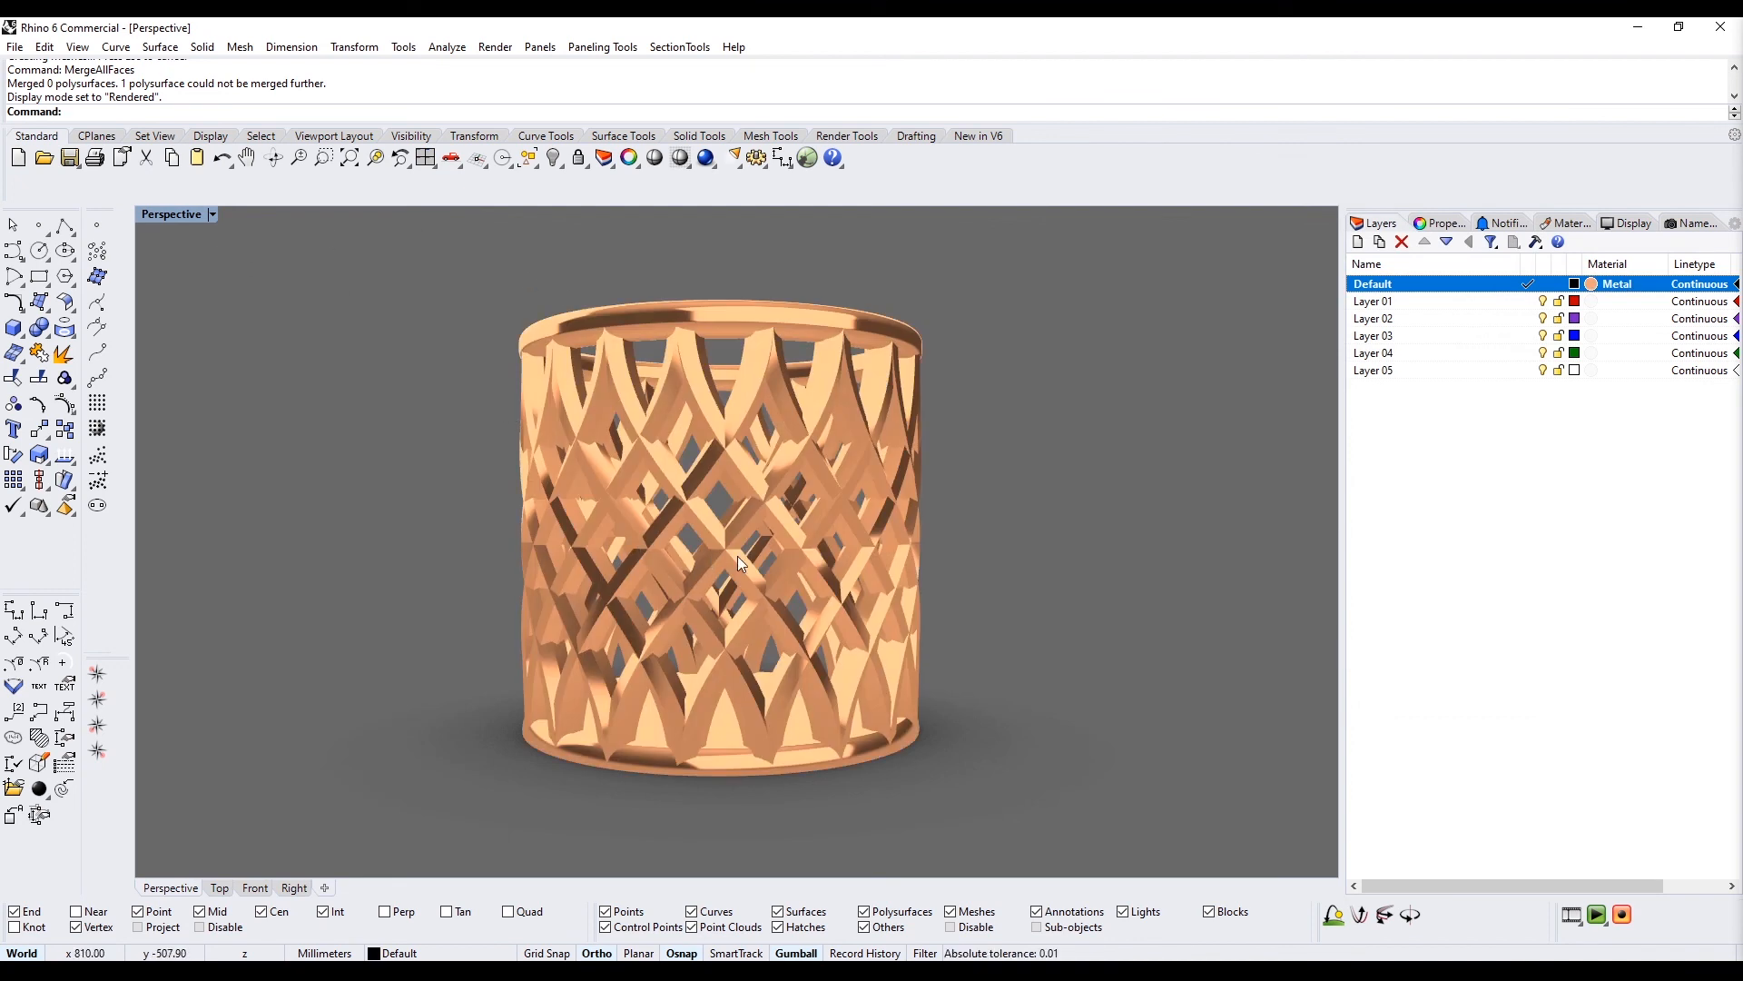
Fit the copper container in the perspective view and switch the display mode to Raytraced
{"action": "mouse_move", "coordinate": [718, 552]}
{"action": "right_mouse_down"}
{"action": "mouse_move", "coordinate": [657, 506]}
{"action": "mouse_move", "coordinate": [688, 542]}
{"action": "right_mouse_up"}
{"action": "type", "text": "z"}
{"action": "key", "text": "Return"}
{"action": "type", "text": "e"}
{"action": "key", "text": "Return"}
{"action": "left_click", "coordinate": [173, 215]}
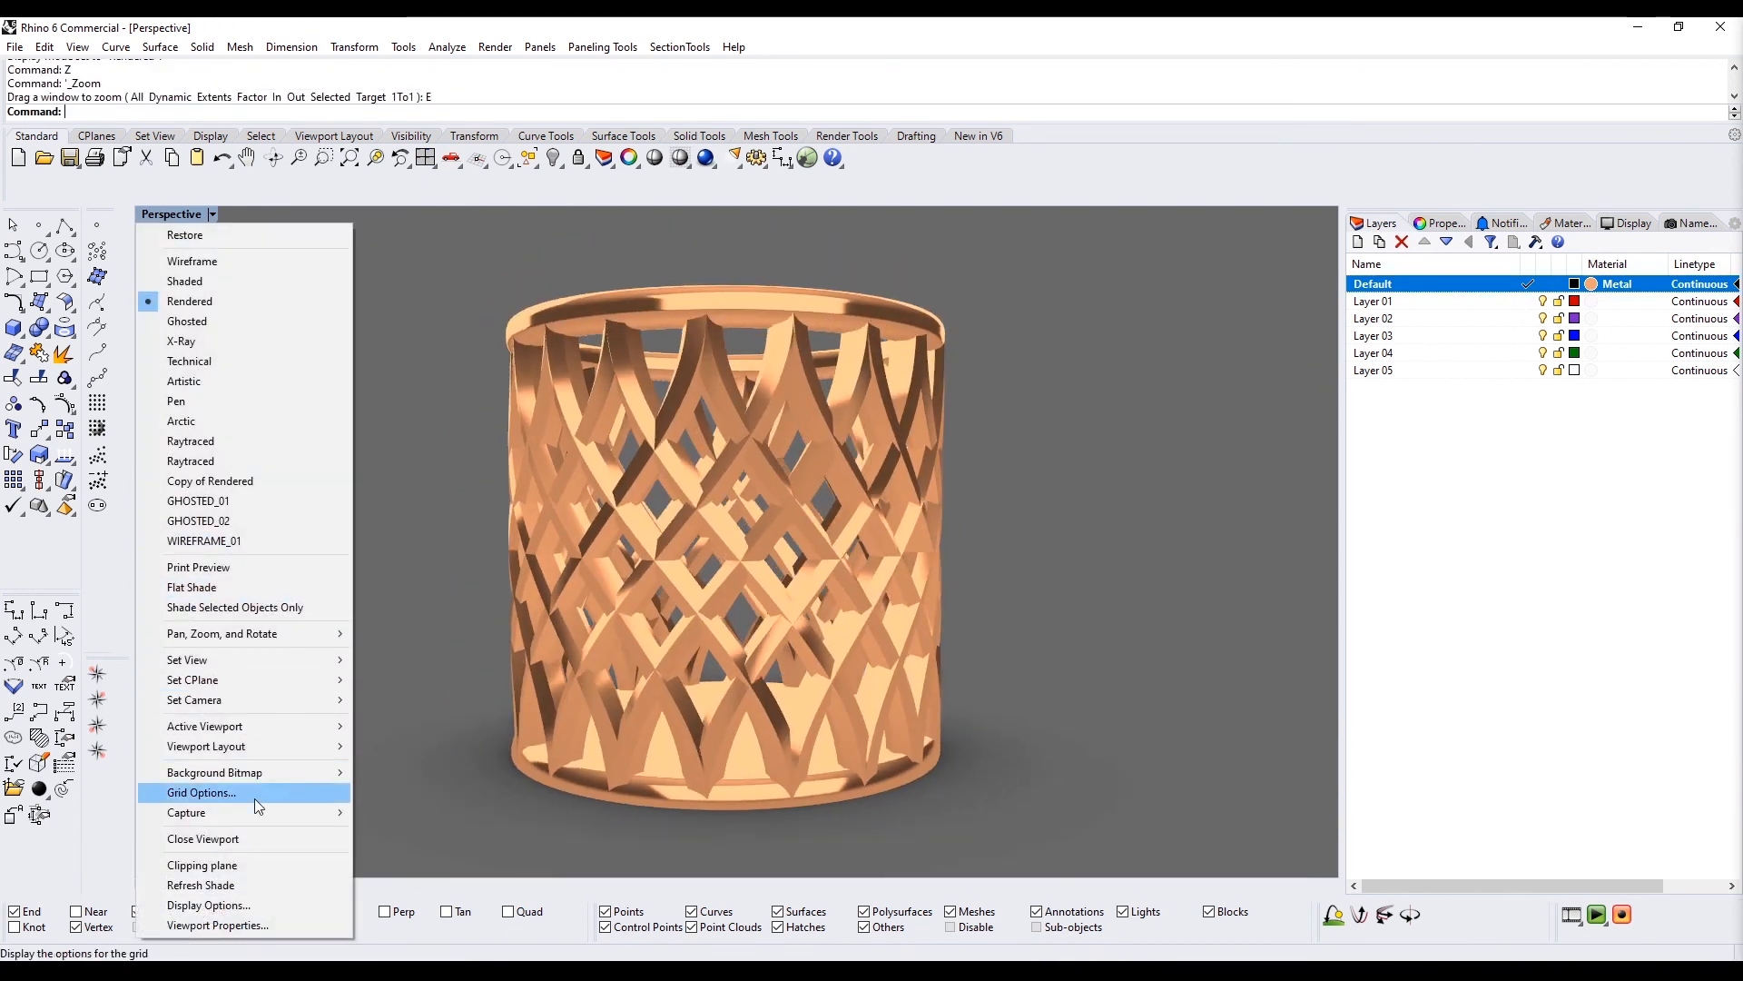
{"action": "left_click", "coordinate": [235, 442]}
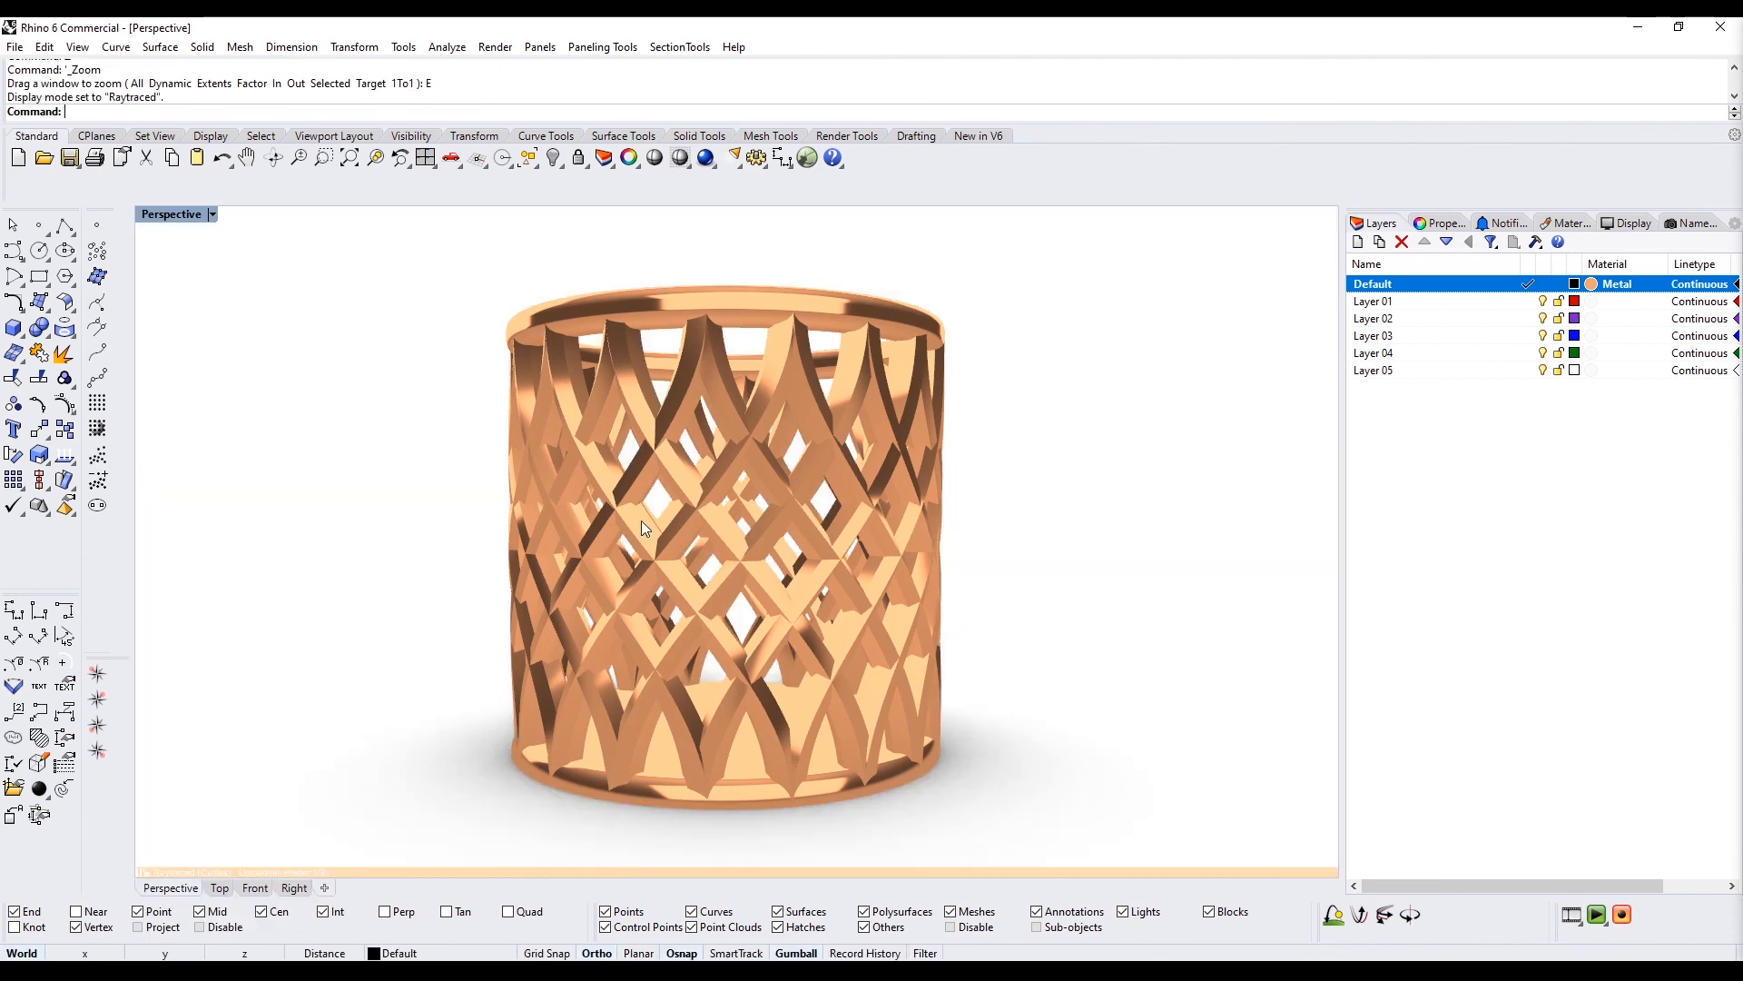